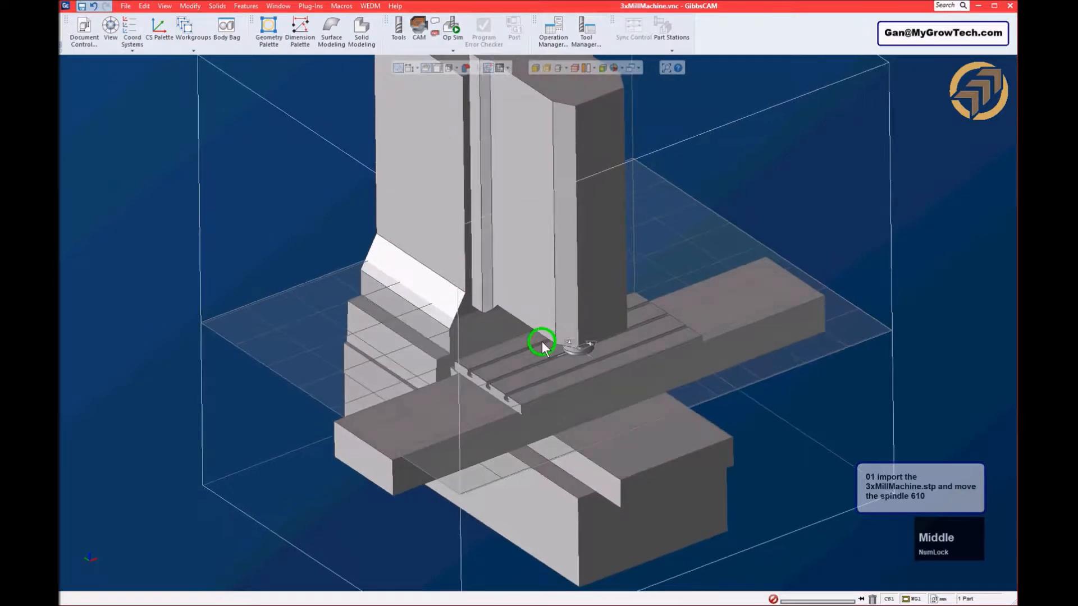
- Inspect the three-axis mill's column, spindle head, table and base from several angles
middle_drag(474, 284, 547, 335)
middle_drag(655, 418, 633, 381)
middle_drag(597, 449, 525, 443)
middle_drag(598, 304, 614, 326)
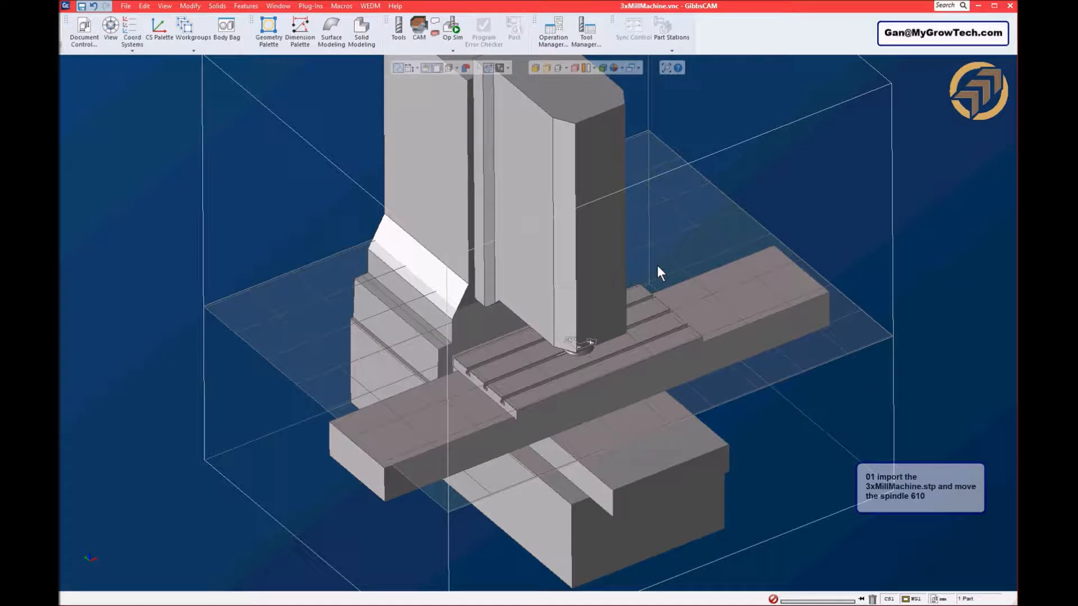
middle_drag(523, 338, 433, 300)
click(409, 299)
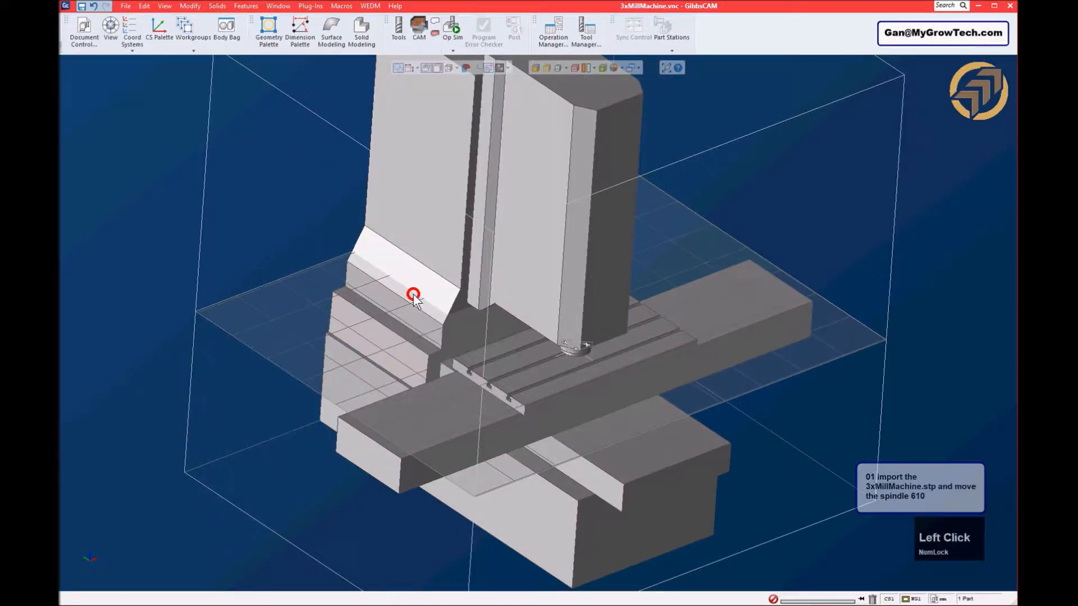
click(322, 214)
middle_drag(667, 212, 599, 249)
scroll(643, 262, up, 3)
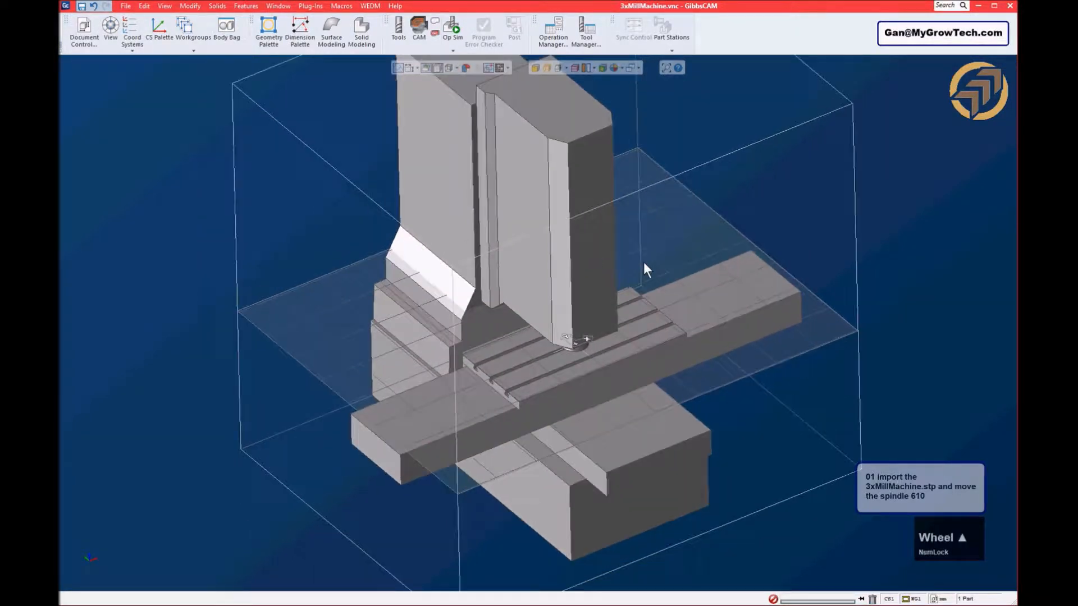
click(642, 261)
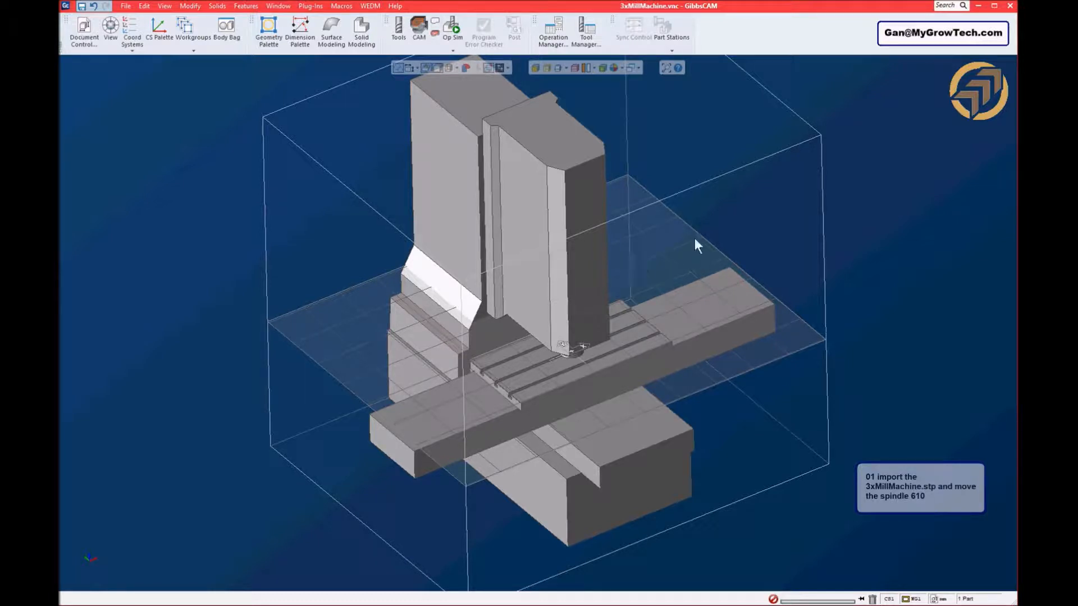
middle_drag(652, 262, 685, 247)
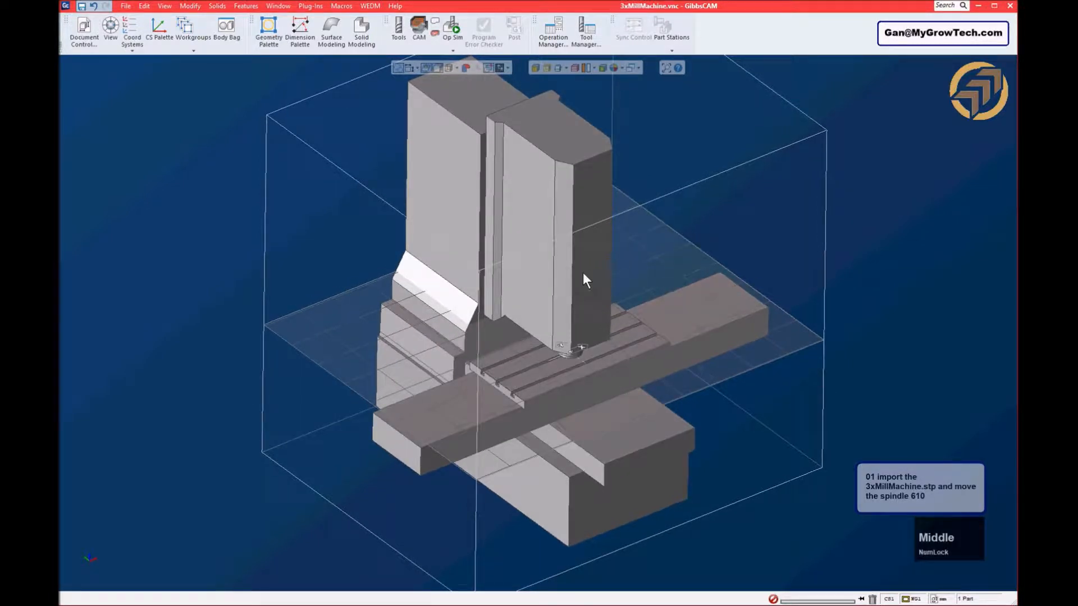
- Select the spindle head body together with the spindle nose
click(593, 286)
middle_drag(620, 420, 656, 268)
click(571, 345)
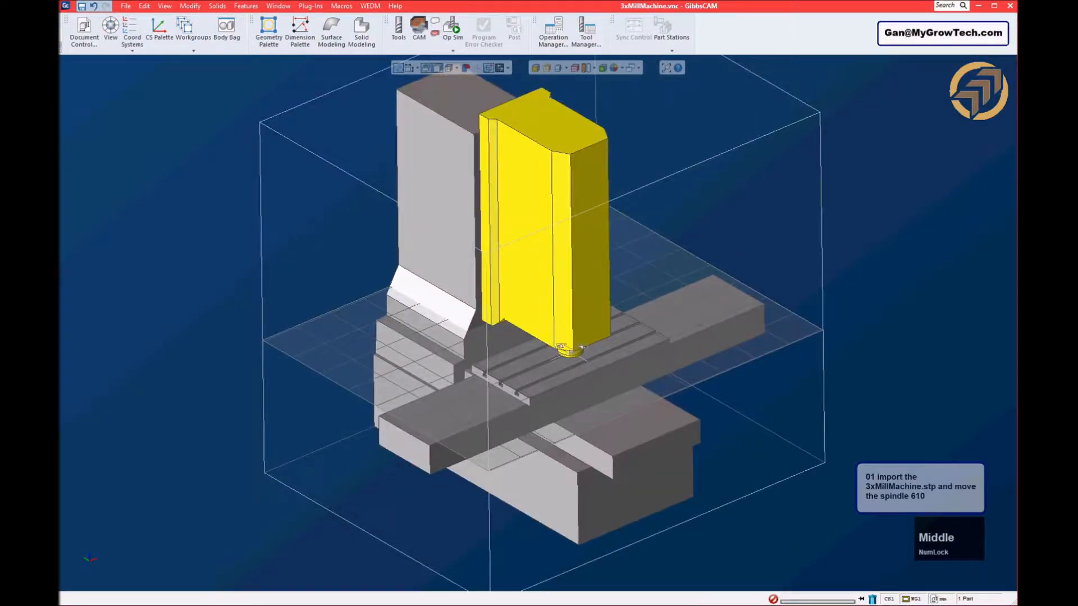
- Switch to the machine configuration presentation, check the Z axis limits slide for the maximum spindle height, and return to GibbsCAM
click(270, 604)
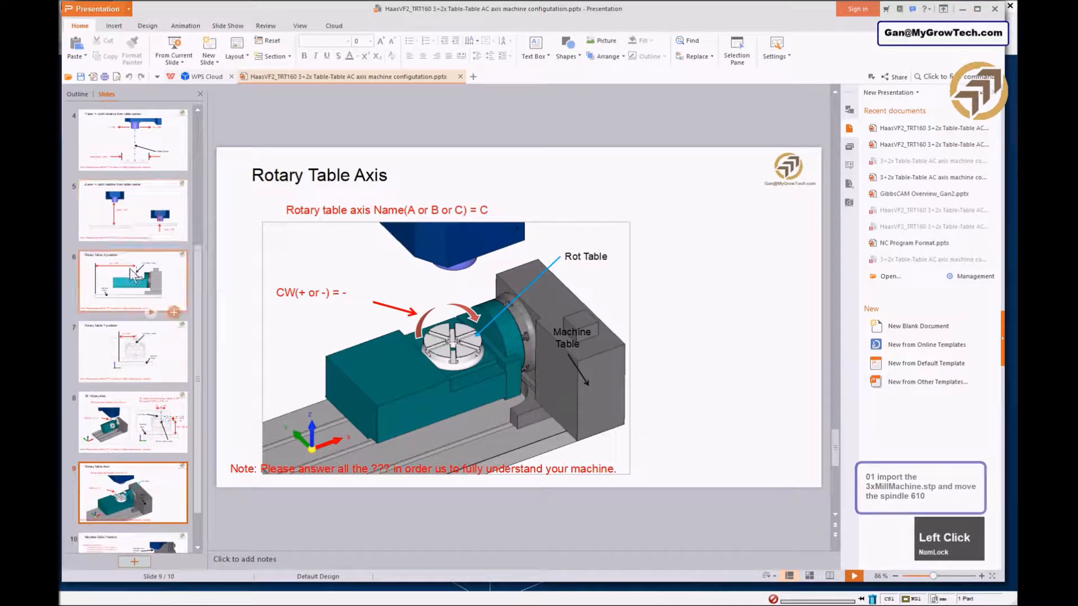
click(135, 157)
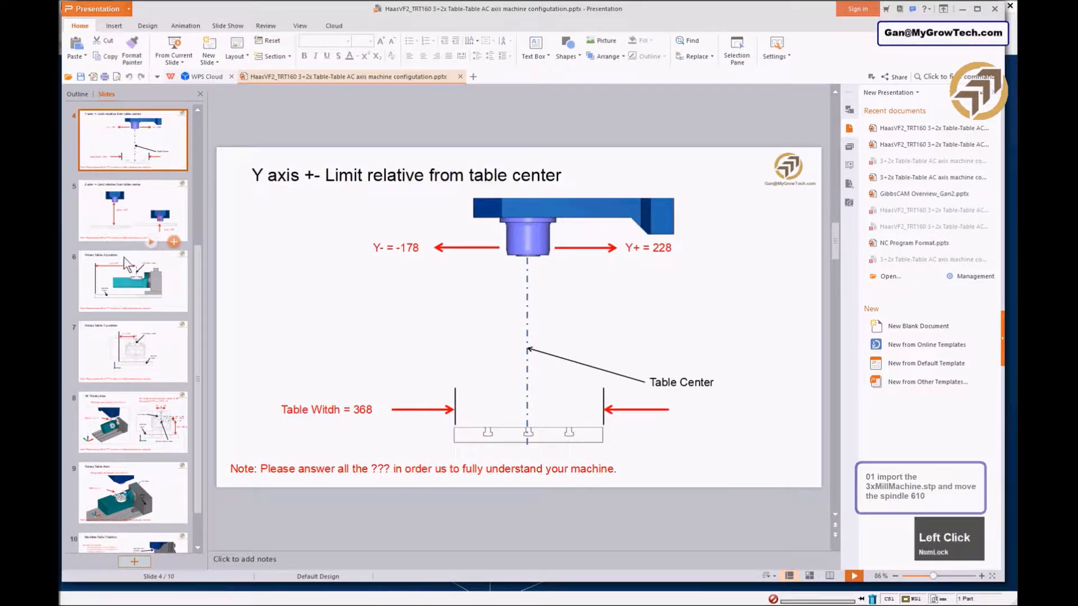
click(169, 235)
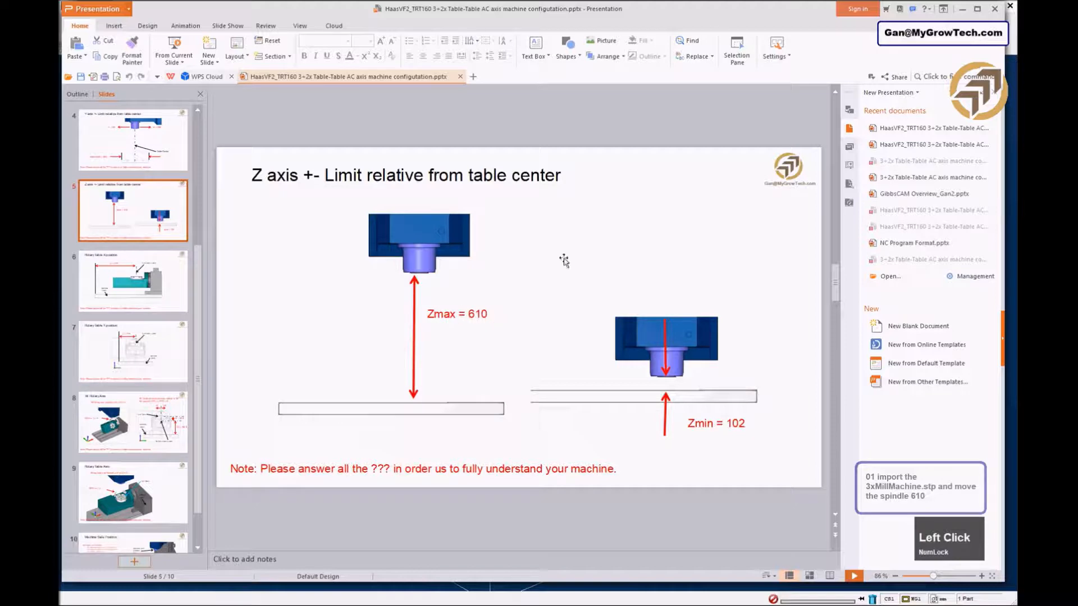
click(962, 9)
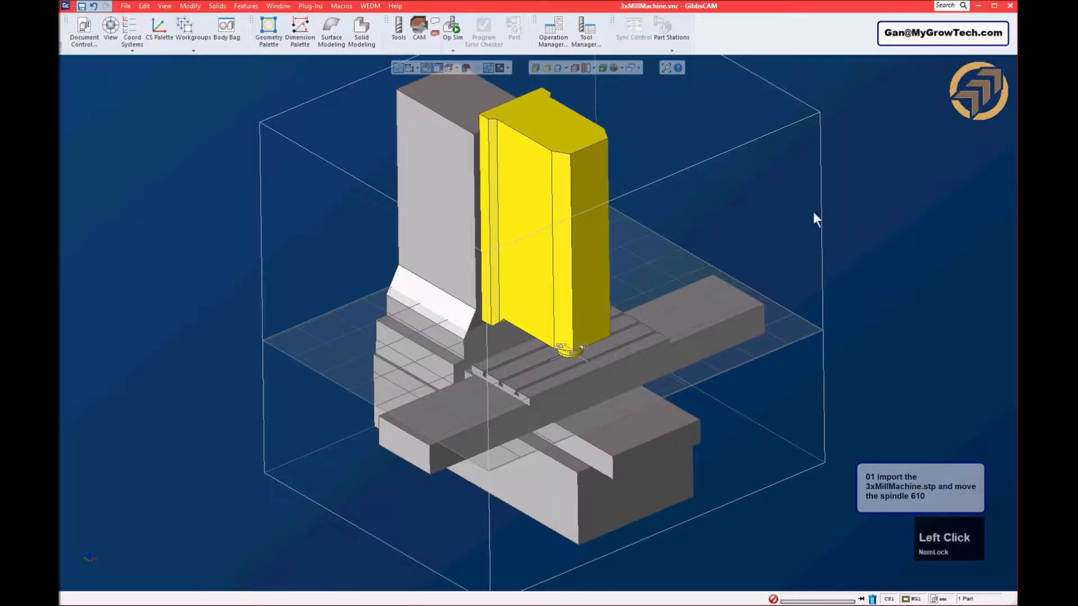
- Clear the selection and reselect only the spindle head and the spindle nose
middle_click(516, 218)
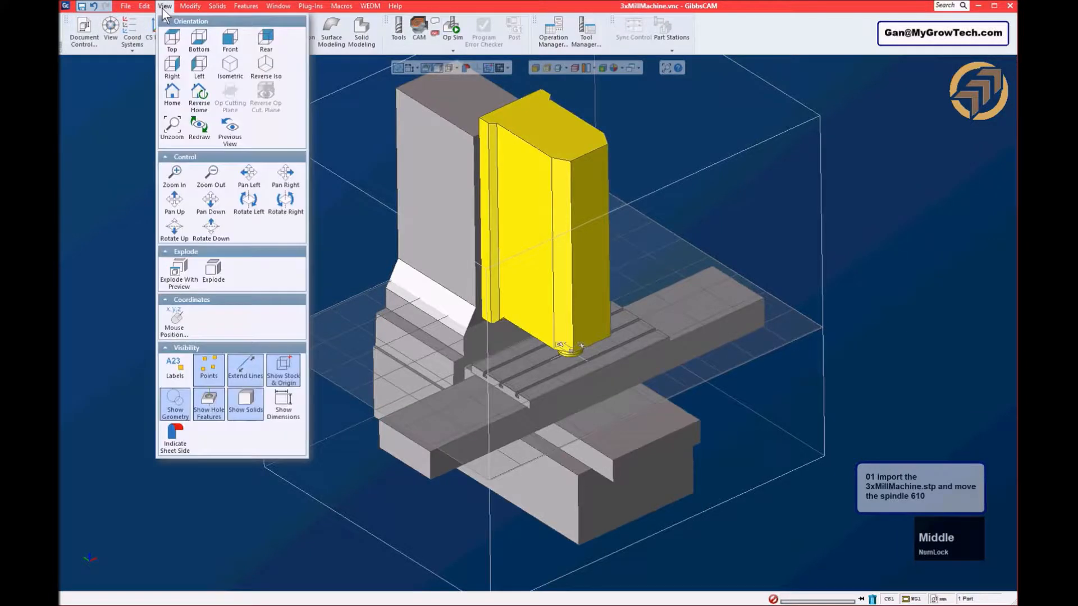
click(93, 69)
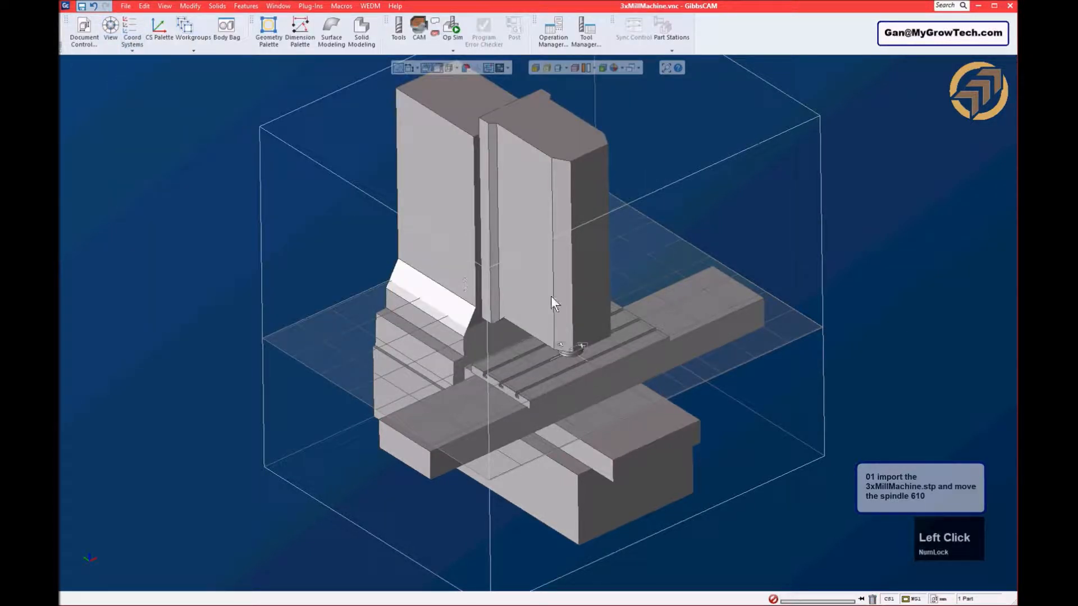
click(559, 325)
ctrl+click(567, 355)
middle_drag(567, 355, 383, 213)
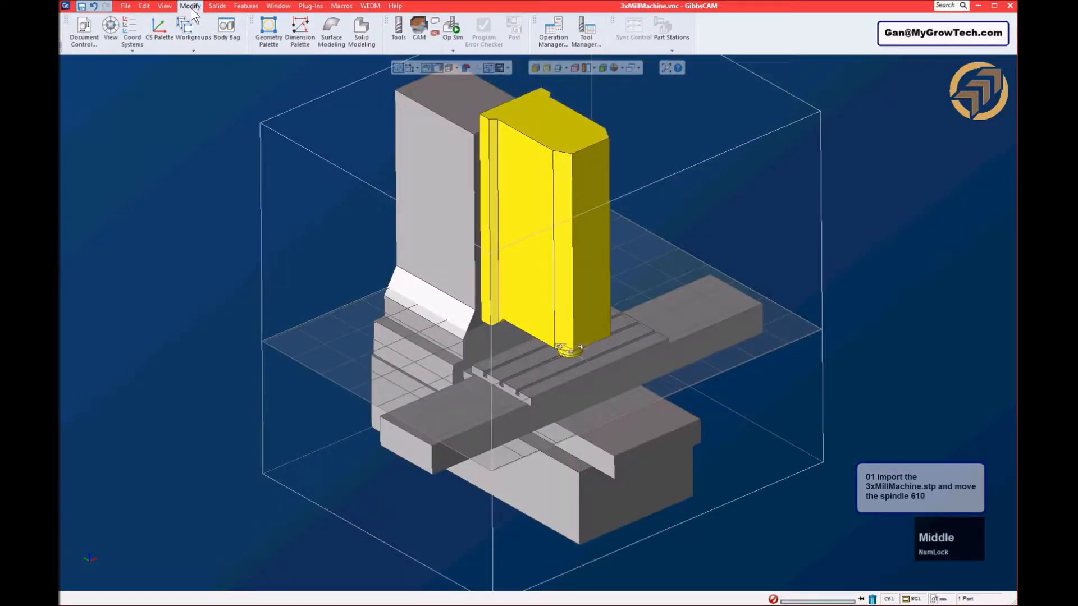
- Translate the spindle head and nose by 610 in Z with X and Y at 0, and deselect them
click(190, 6)
click(201, 107)
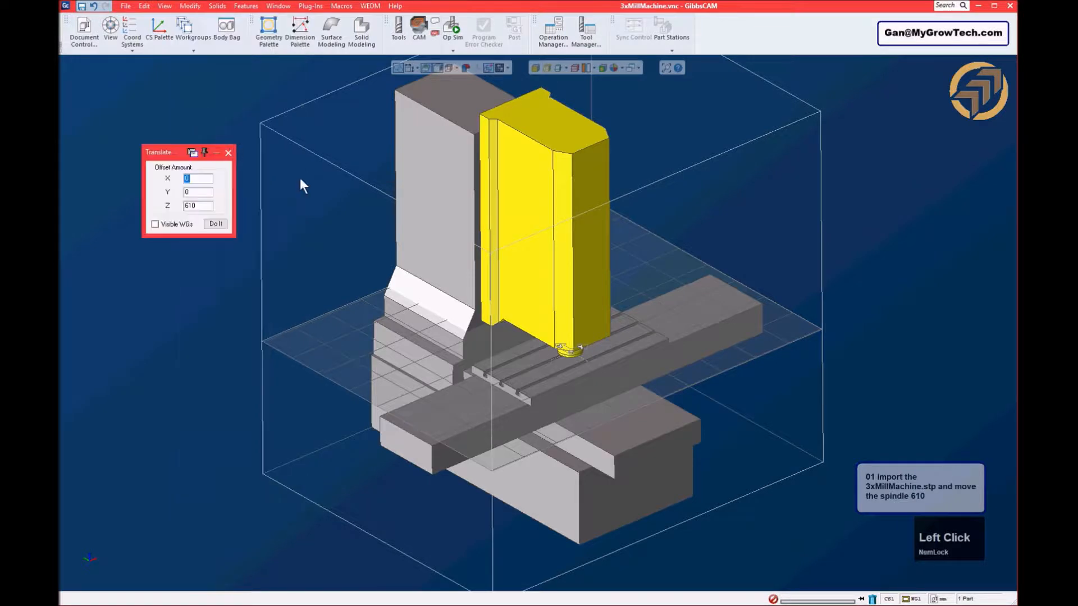
click(214, 224)
click(229, 152)
click(229, 232)
- Inspect the raised spindle's position over the machine table and the origin at the table centre
scroll(430, 315, down, 2)
middle_drag(430, 315, 720, 269)
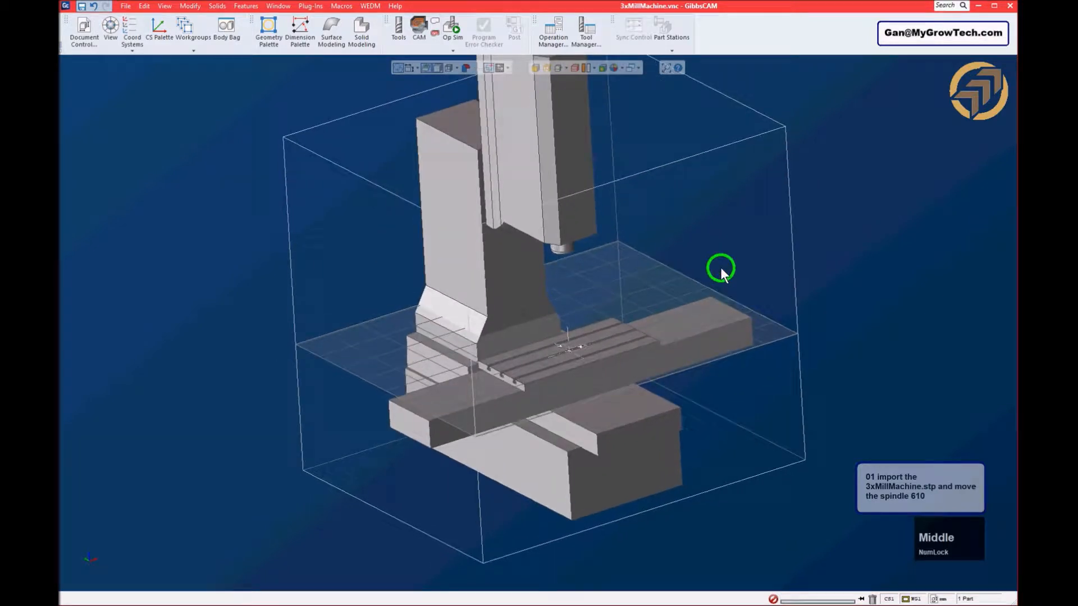
middle_drag(588, 290, 536, 212)
middle_drag(561, 283, 592, 286)
scroll(592, 286, down, 4)
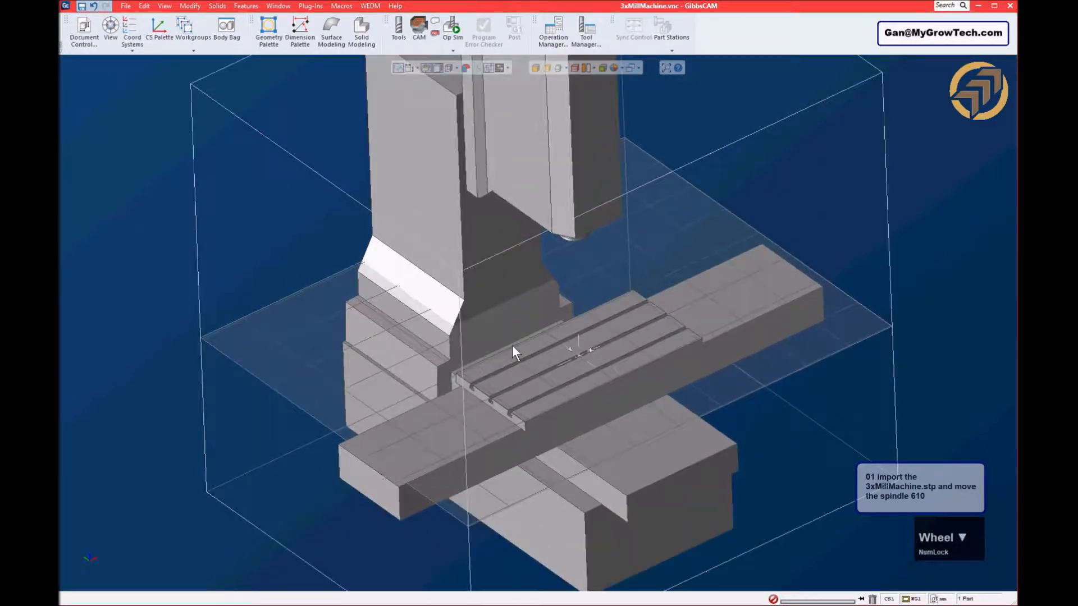
ctrl+drag(649, 259, 643, 235)
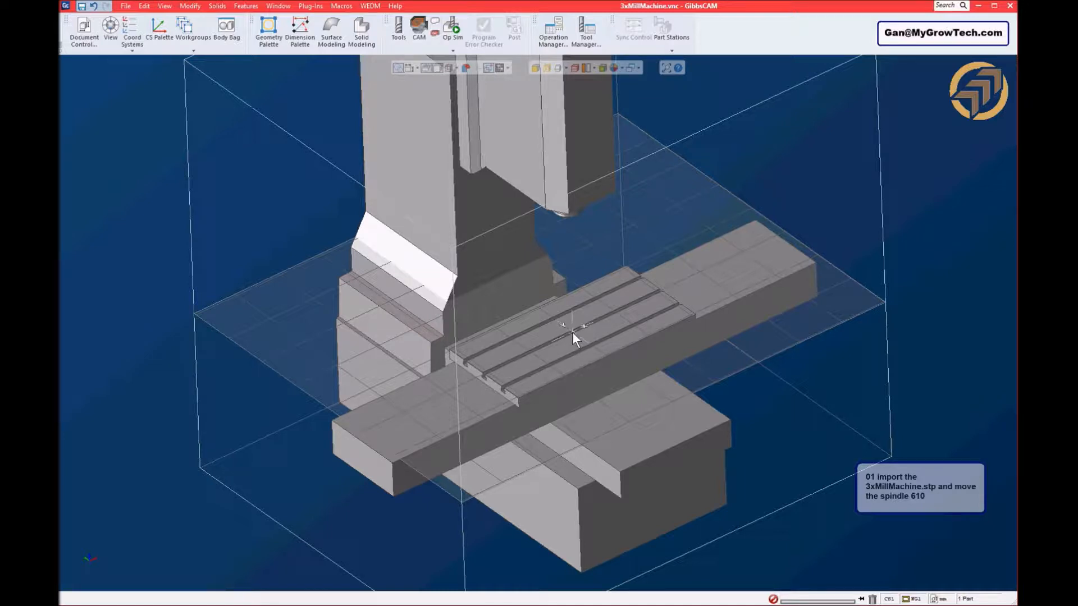
middle_drag(743, 166, 742, 173)
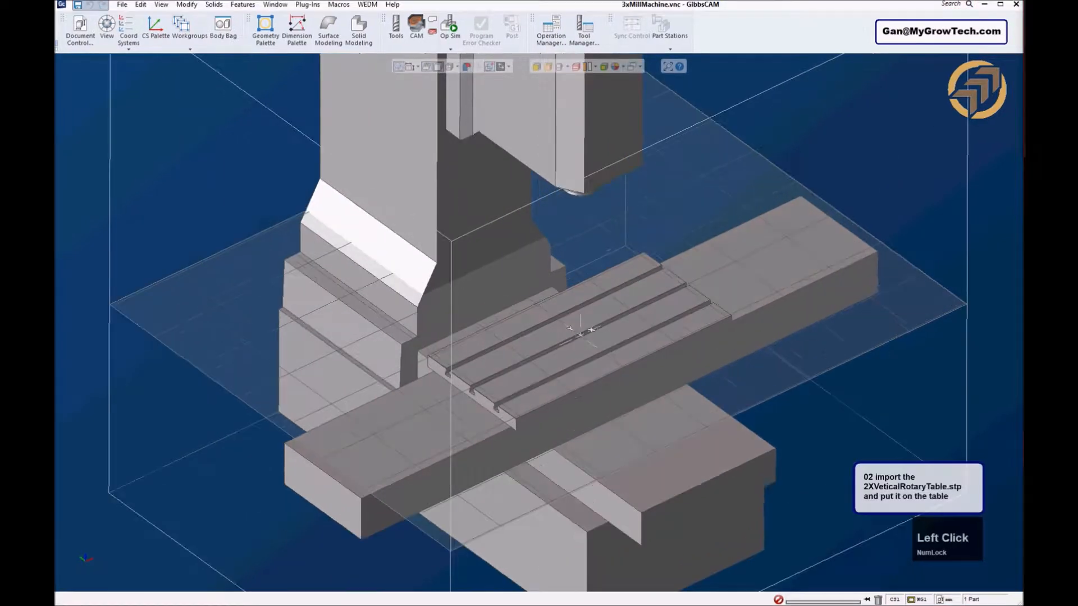
- Import the STEP file 2XVeticalRotaryTable.stp into the machine model and clear the selection
click(121, 4)
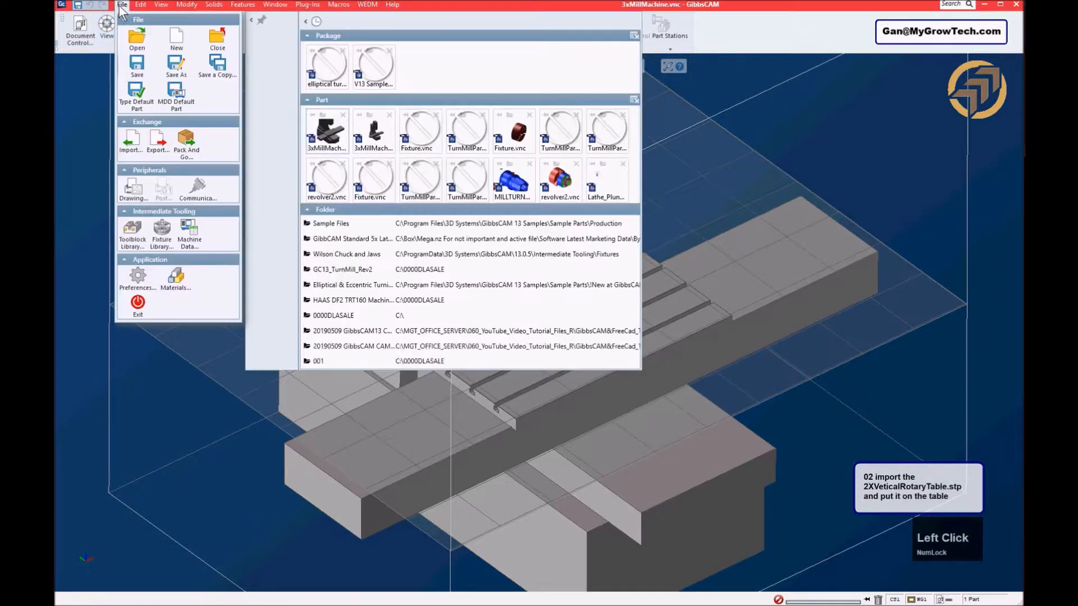
click(131, 140)
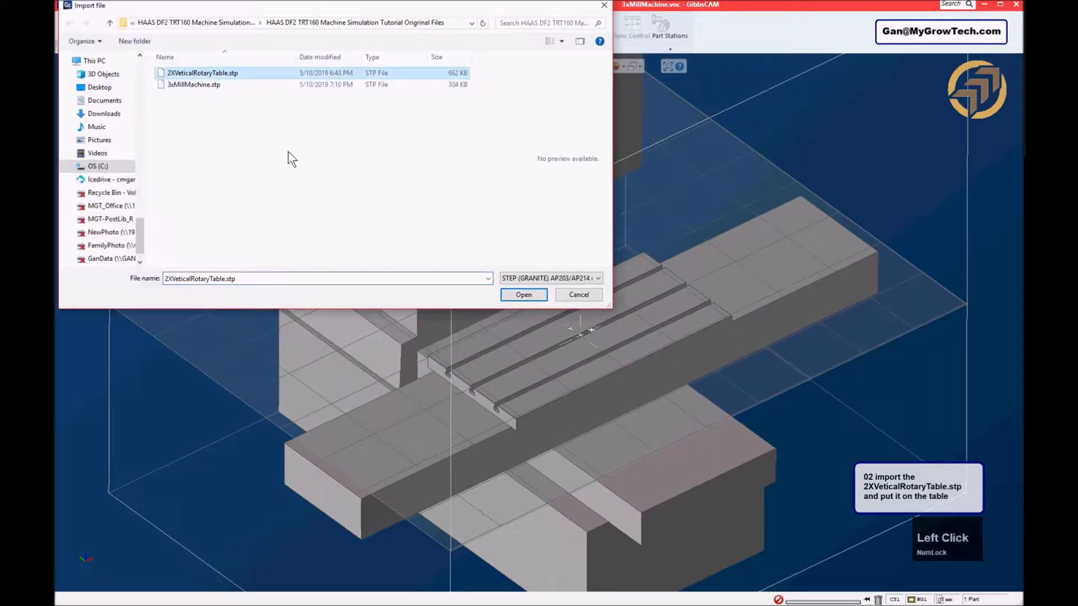
click(523, 294)
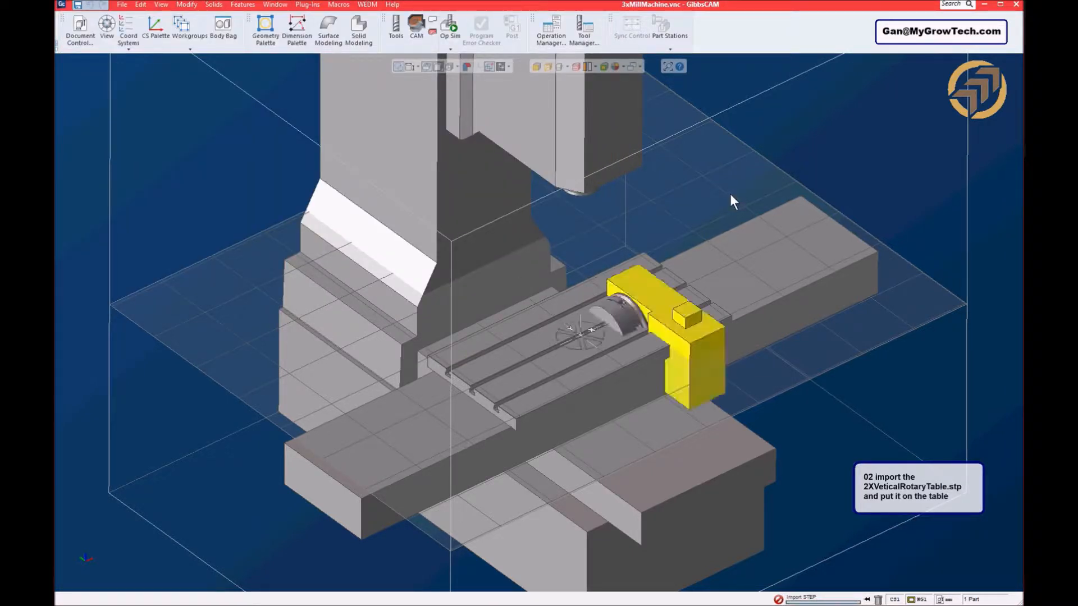
click(712, 206)
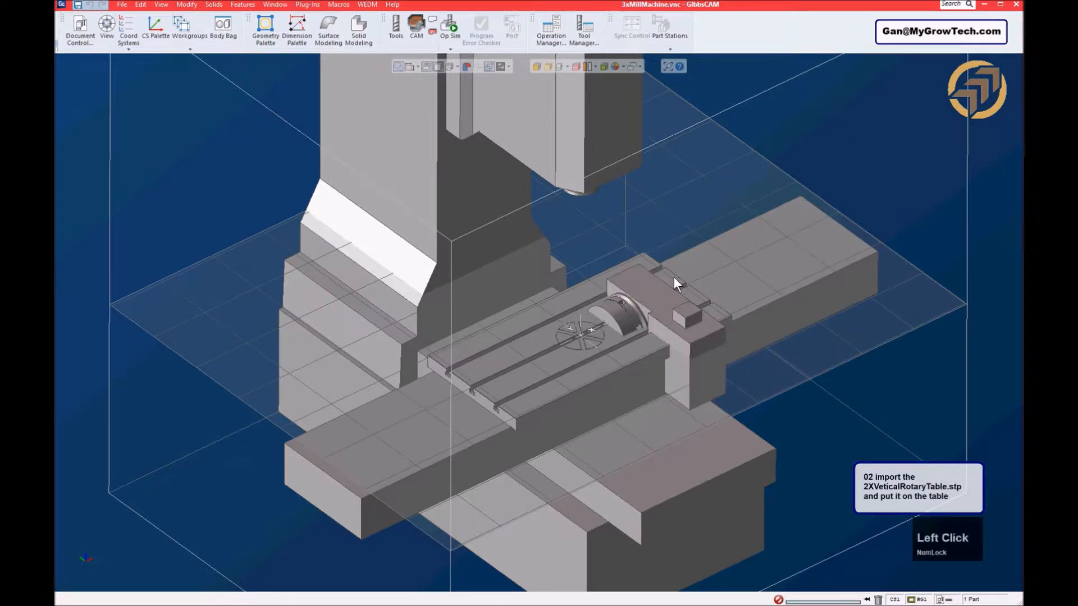
- Inspect how the imported rotary table sits relative to the machine table surface and the origin
scroll(706, 357, down, 3)
ctrl+click(691, 378)
ctrl+drag(692, 378, 630, 309)
scroll(595, 257, down, 3)
ctrl+drag(652, 255, 627, 298)
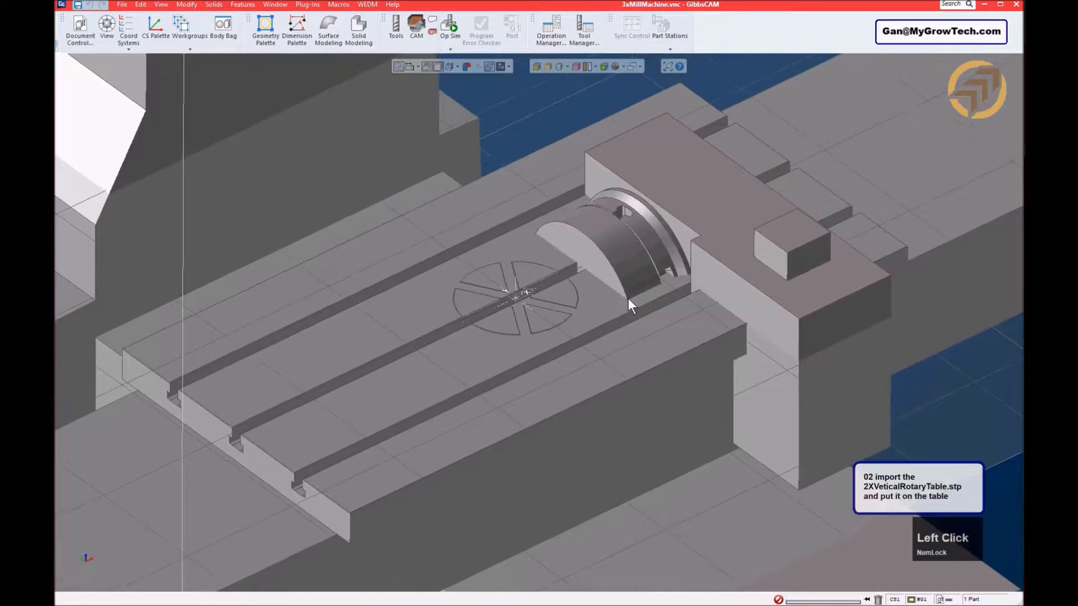
scroll(628, 299, up, 2)
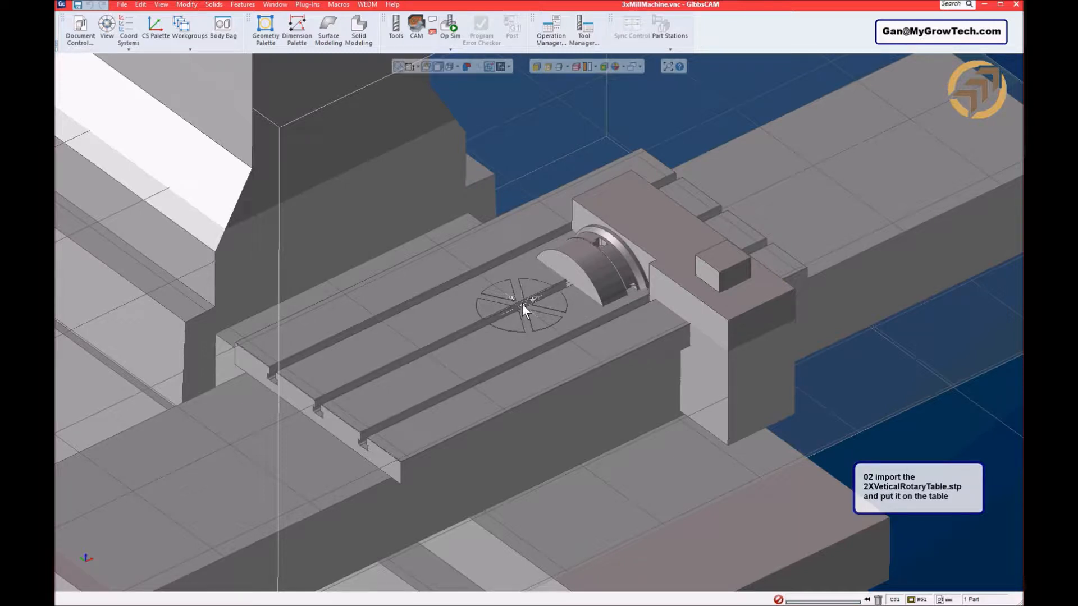
scroll(620, 332, down, 5)
ctrl+drag(720, 350, 739, 329)
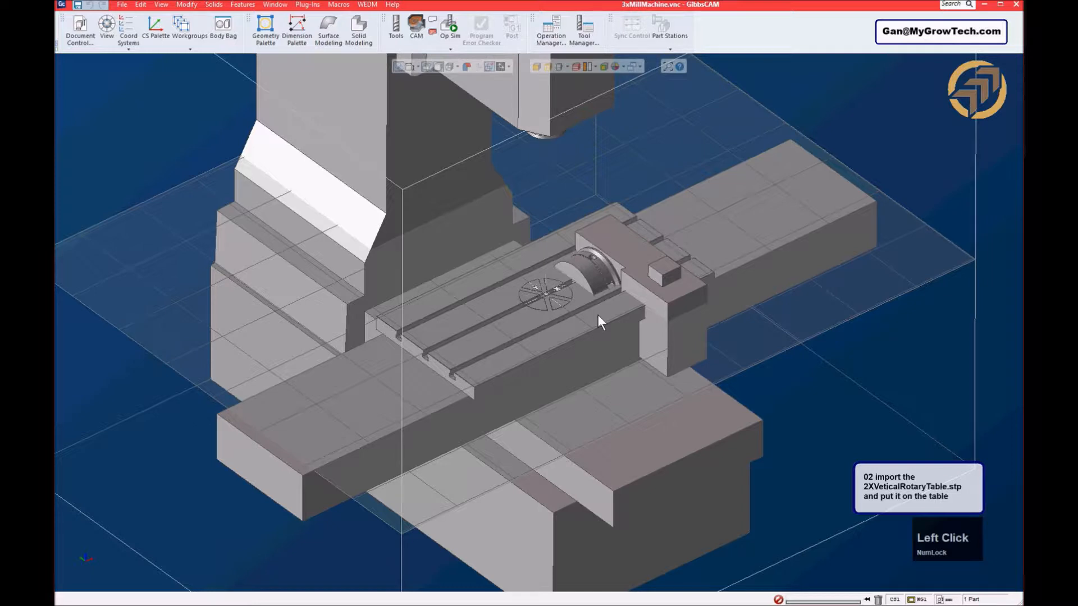
- Switch to the presentation to read the D1 and D2 height distances on the Tilt Rotary Axis slide, and return to GibbsCAM
scroll(594, 297, up, 3)
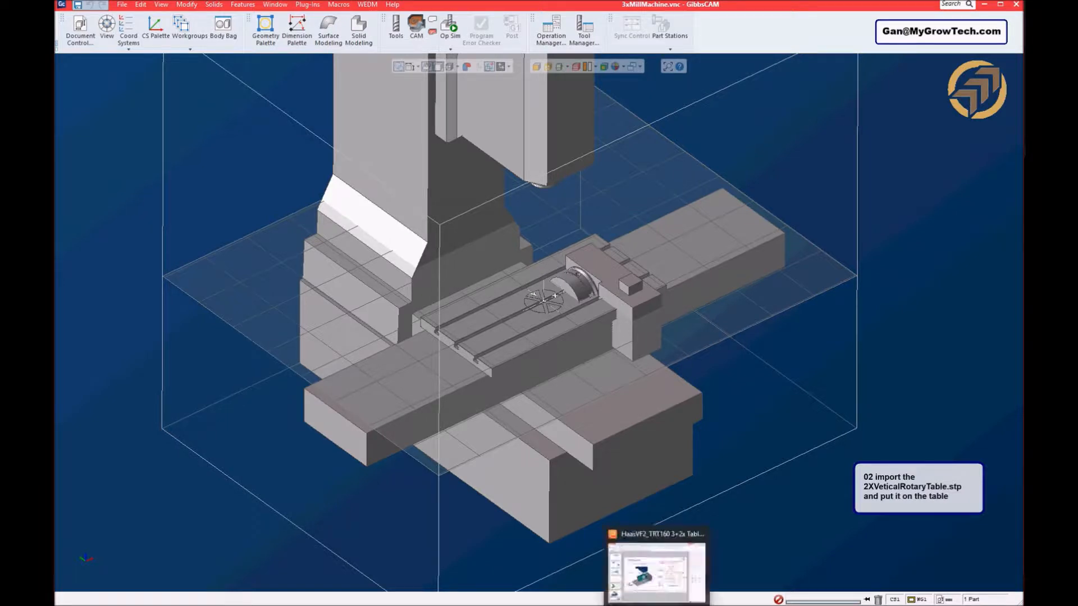
click(652, 576)
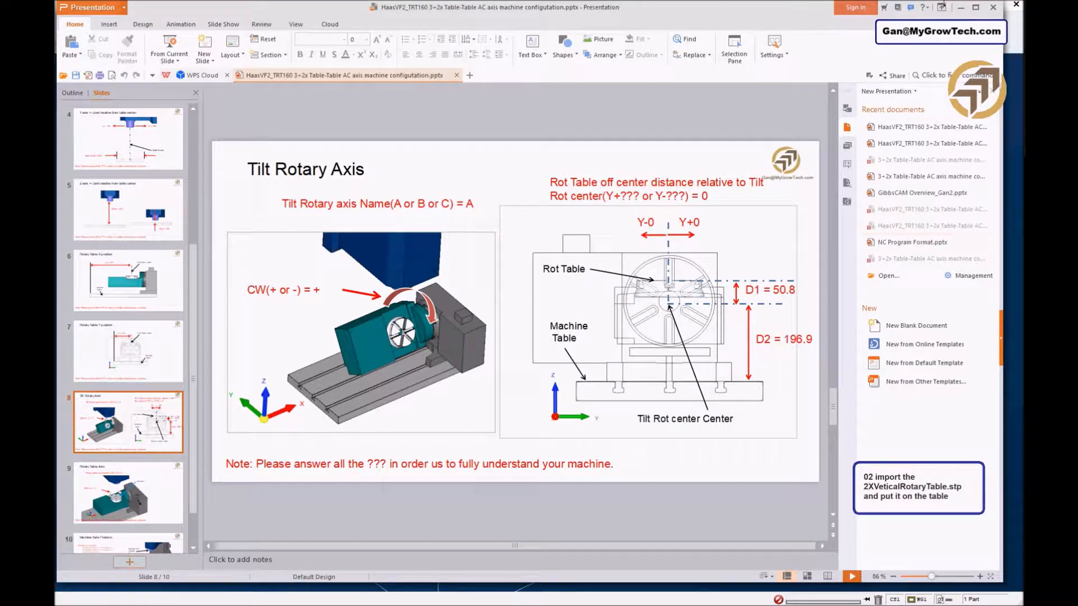
click(960, 8)
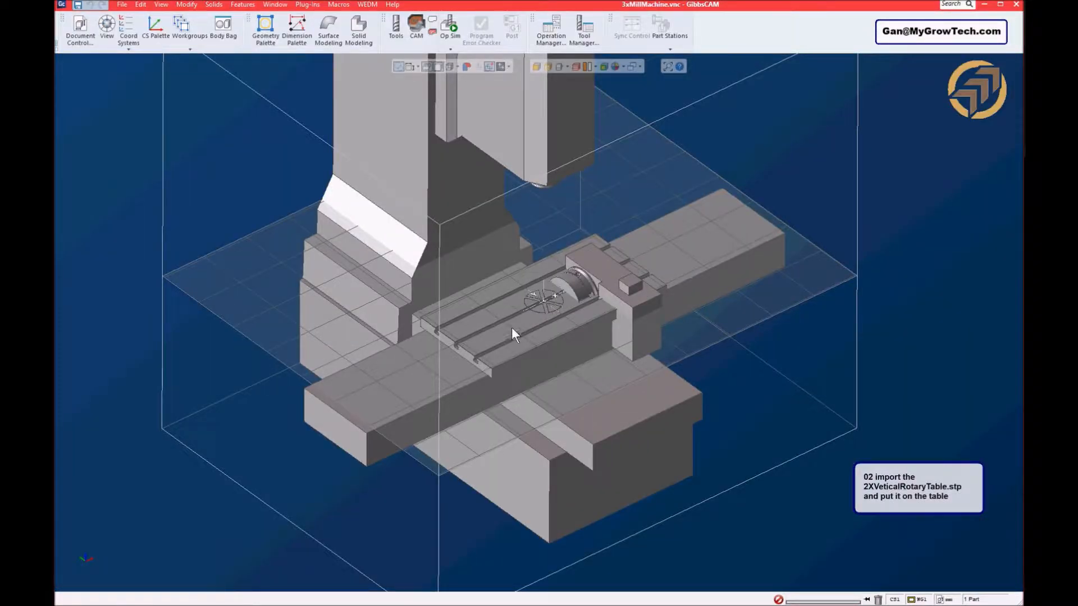
- Select all the mill bodies, including table, base, column, spindle head and spindle nose, leaving the rotary table unselected
click(493, 329)
ctrl+click(450, 375)
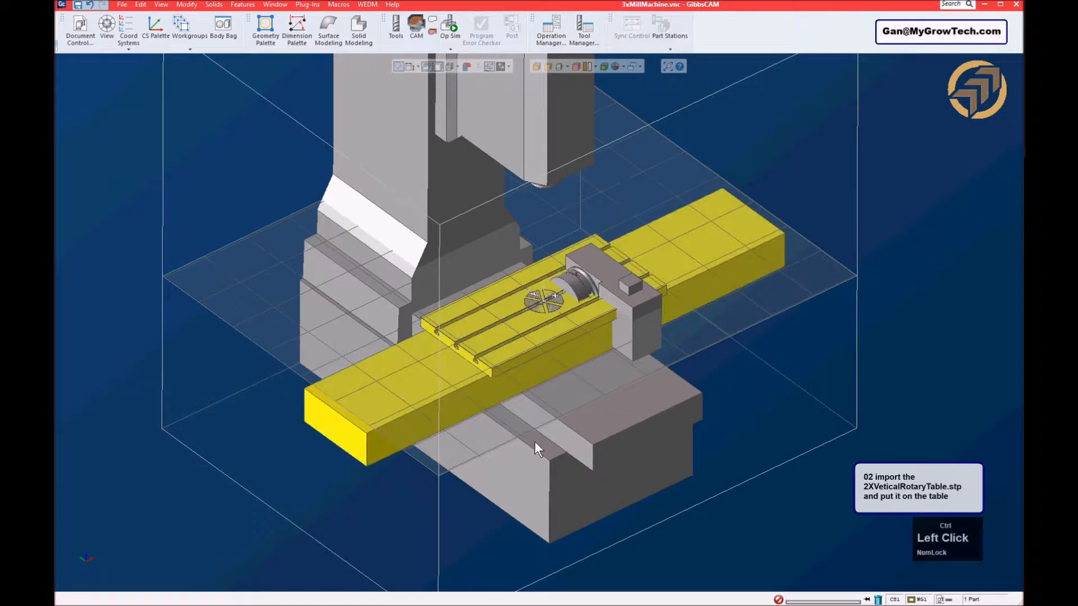
ctrl+click(569, 412)
ctrl+click(538, 179)
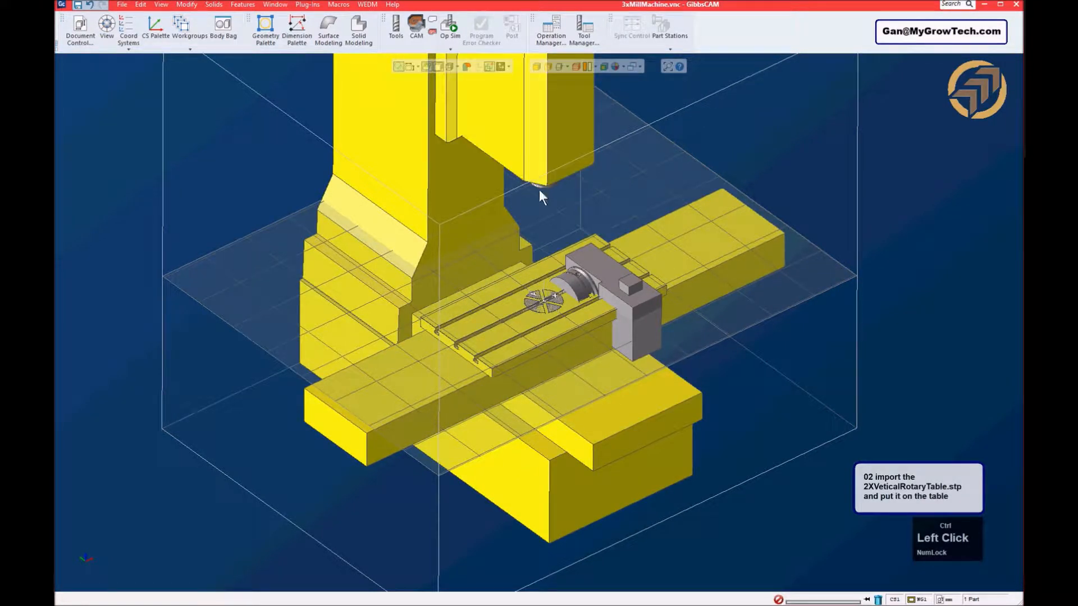
middle_drag(544, 235, 578, 145)
ctrl+click(554, 166)
middle_drag(575, 216, 508, 319)
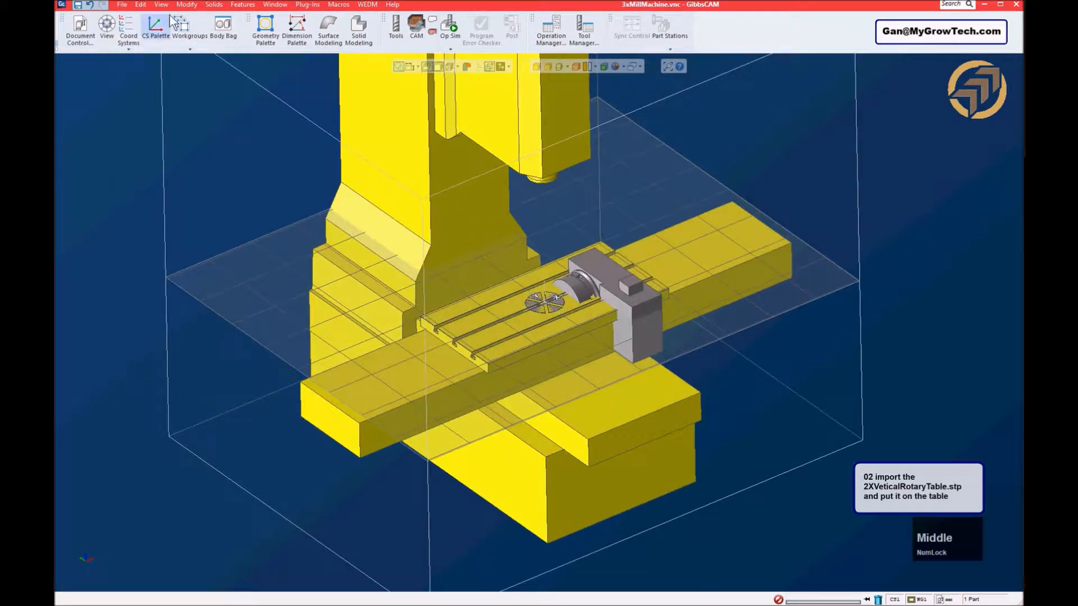
- Translate the selected mill bodies by -247.7 in Z with X and Y at 0, and deselect them
click(187, 5)
click(194, 104)
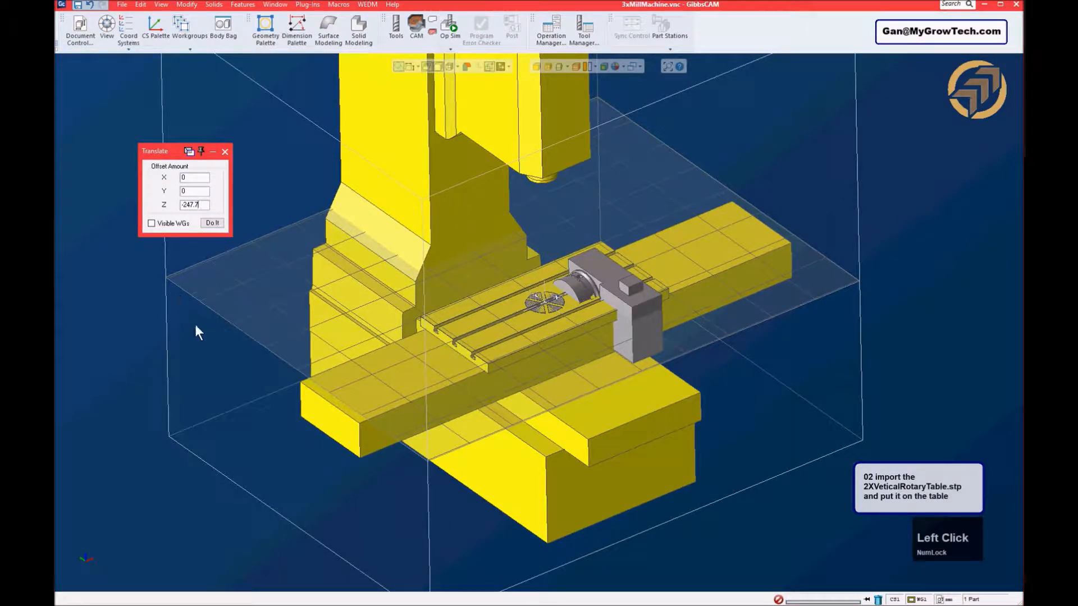
click(212, 223)
click(225, 151)
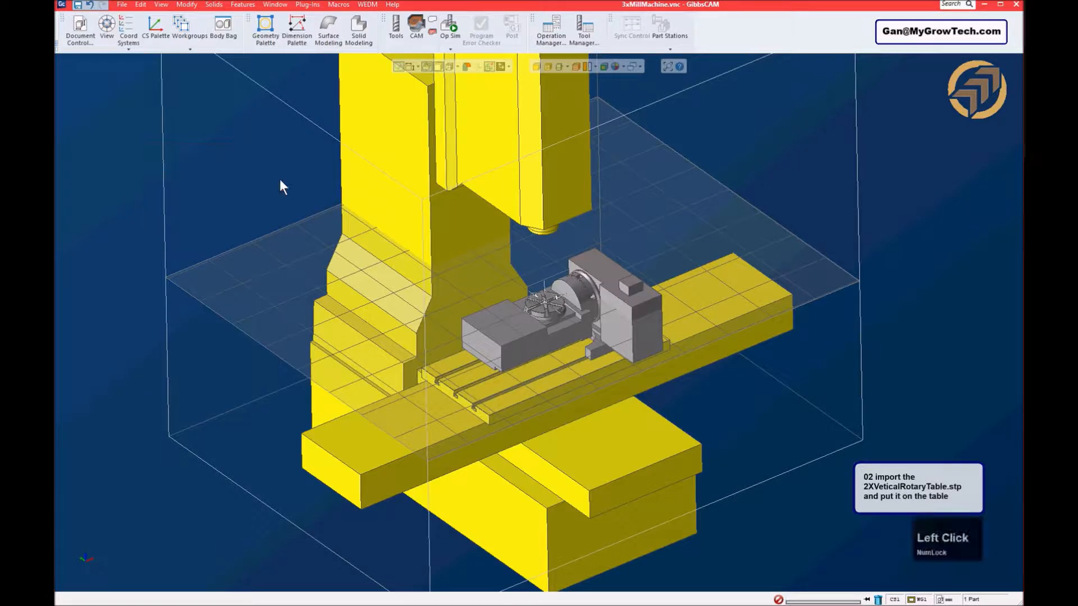
middle_drag(696, 408, 676, 348)
click(721, 394)
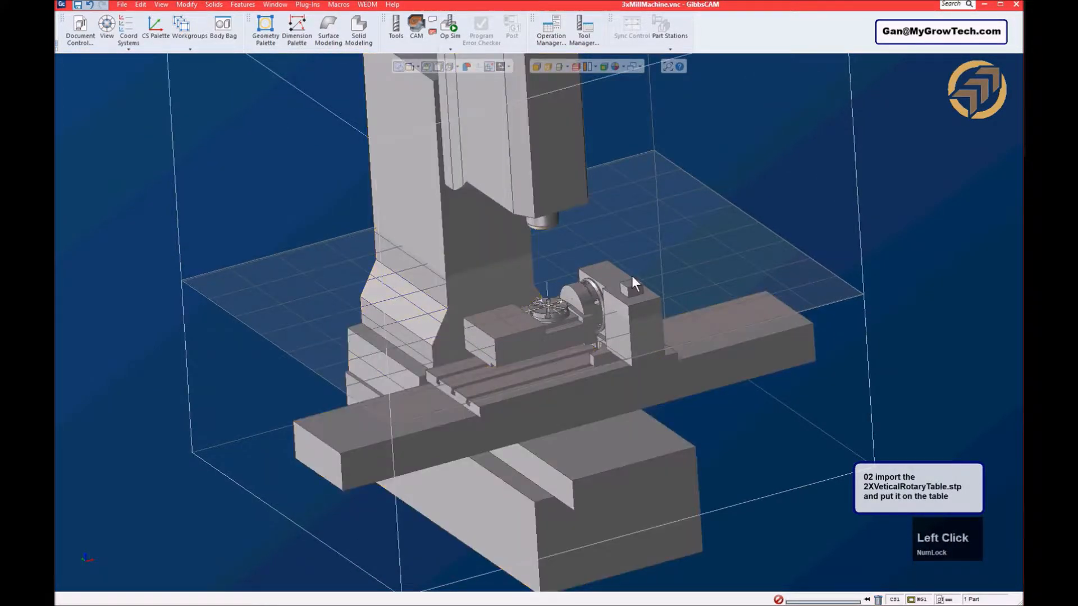
- Inspect closely how the rotary table unit rests on the machine table
middle_drag(631, 275, 679, 349)
click(613, 357)
scroll(576, 243, up, 5)
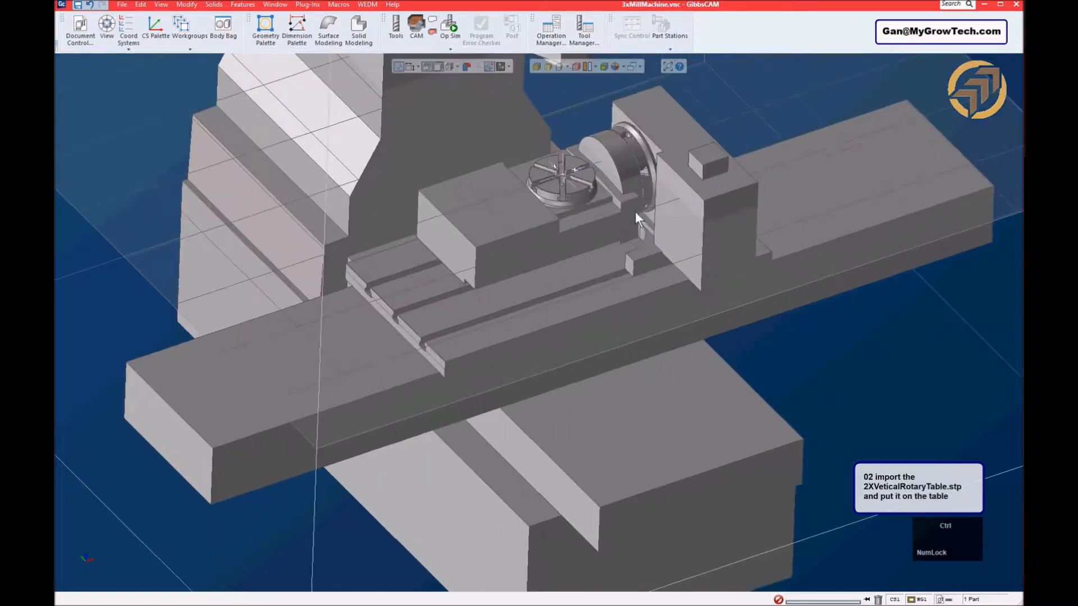
- Examine the whole mill with the rotary table unit on its table from several distances and angles
ctrl+drag(635, 212, 626, 252)
middle_drag(700, 270, 486, 263)
scroll(529, 279, up, 2)
scroll(529, 272, up, 2)
scroll(553, 259, down, 2)
middle_drag(574, 277, 567, 269)
click(206, 96)
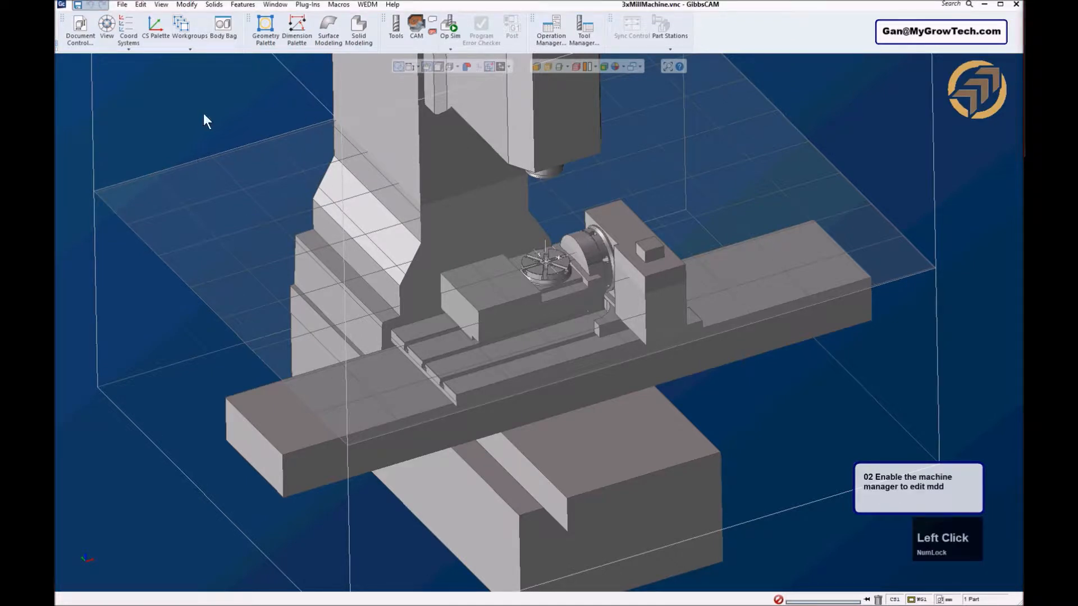
mouse_move(238, 130)
middle_down()
mouse_move(243, 141)
mouse_move(233, 129)
middle_up()
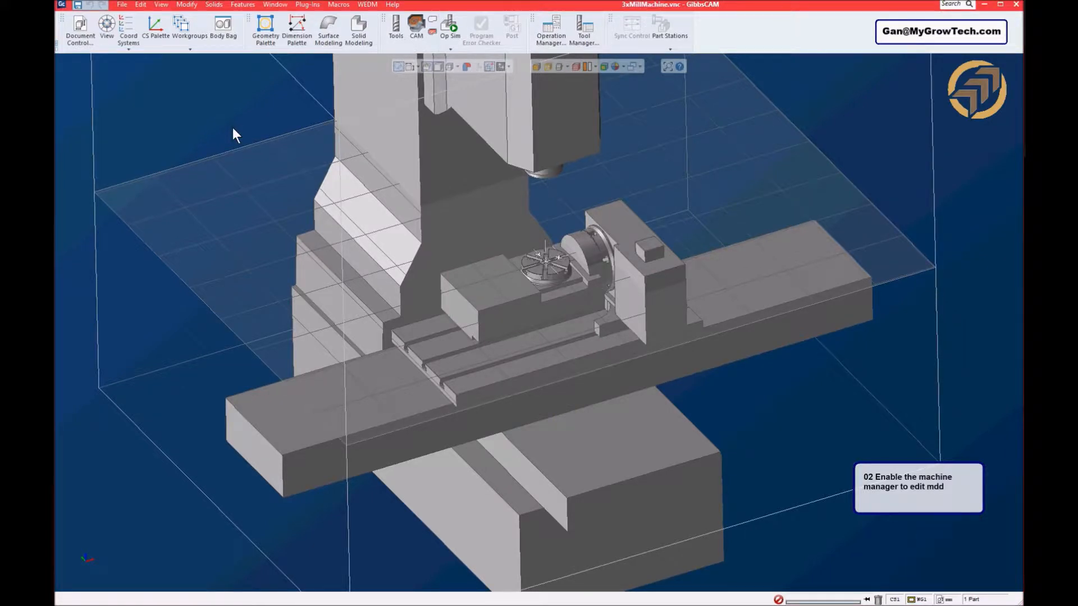
click(208, 112)
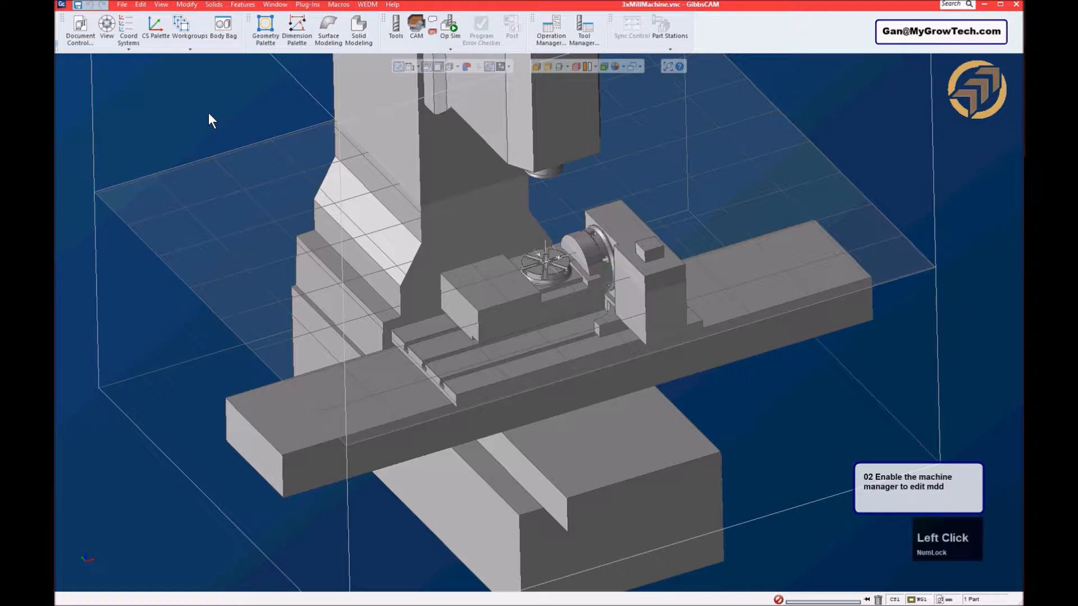
- Review the machine definitions available for the part in Document Control, keeping 3 Axis Vertical Mill, and close the dialog
click(81, 28)
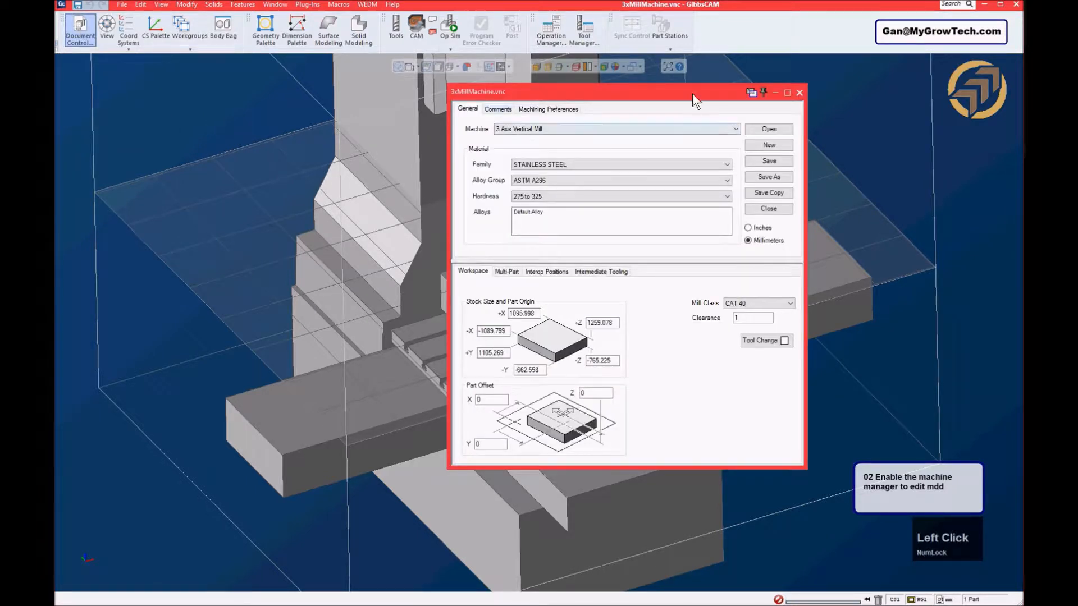
drag(685, 90, 668, 93)
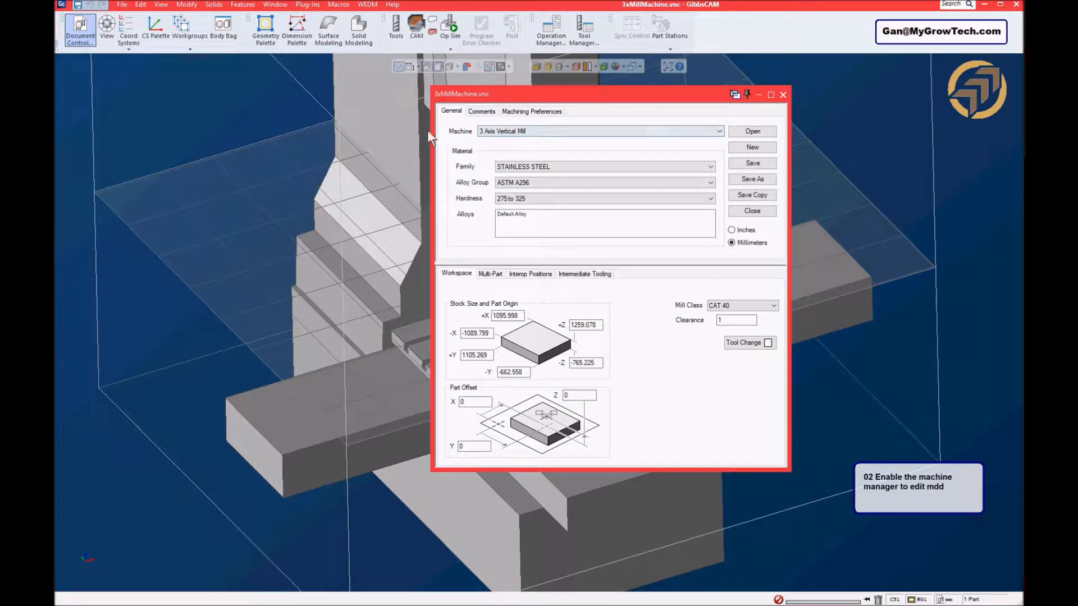
click(719, 132)
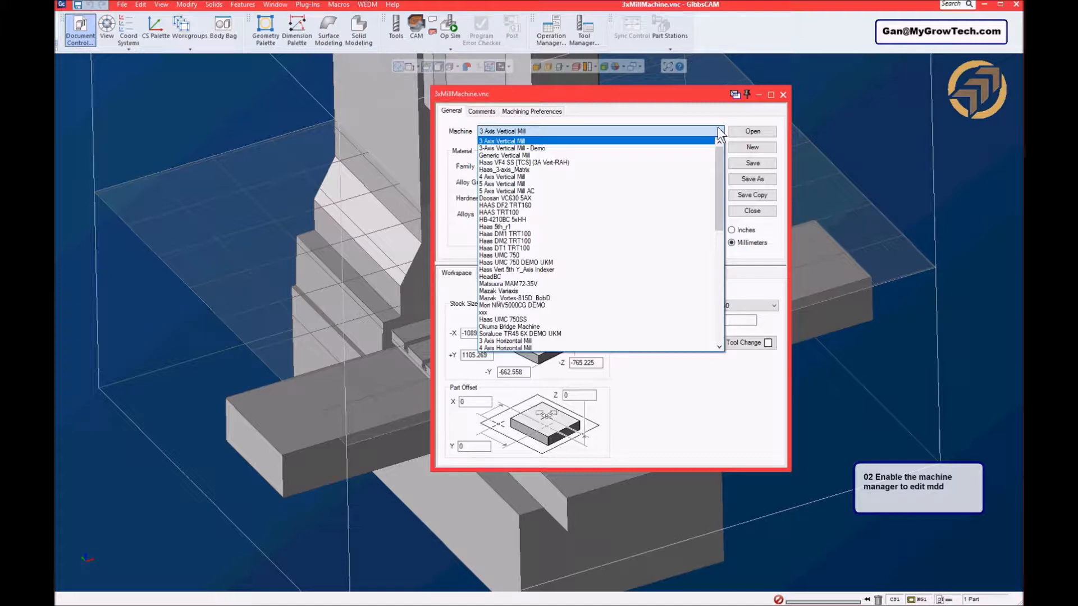
click(783, 92)
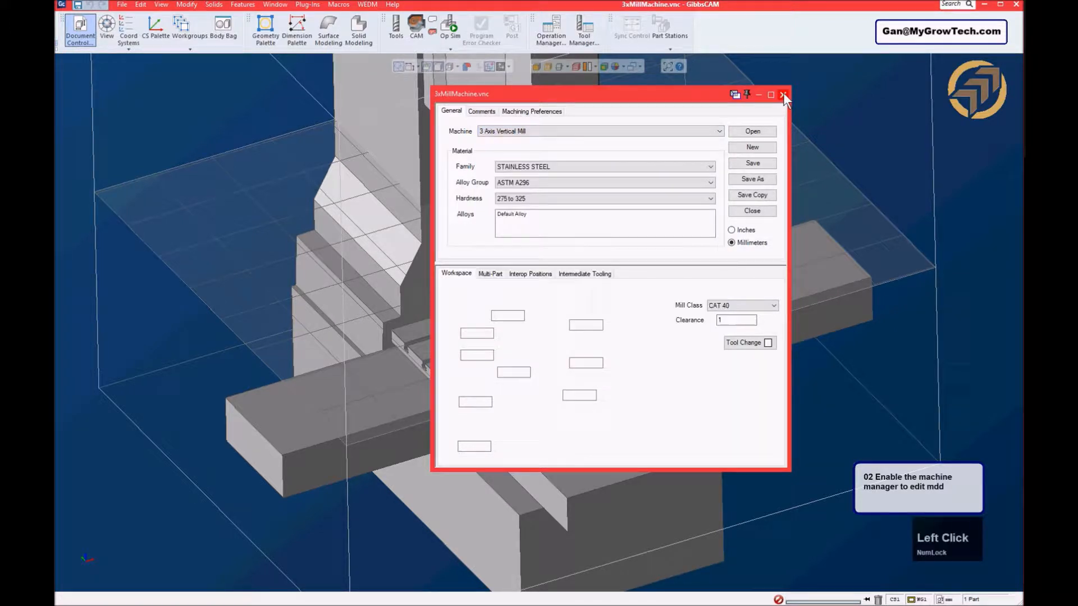
click(783, 95)
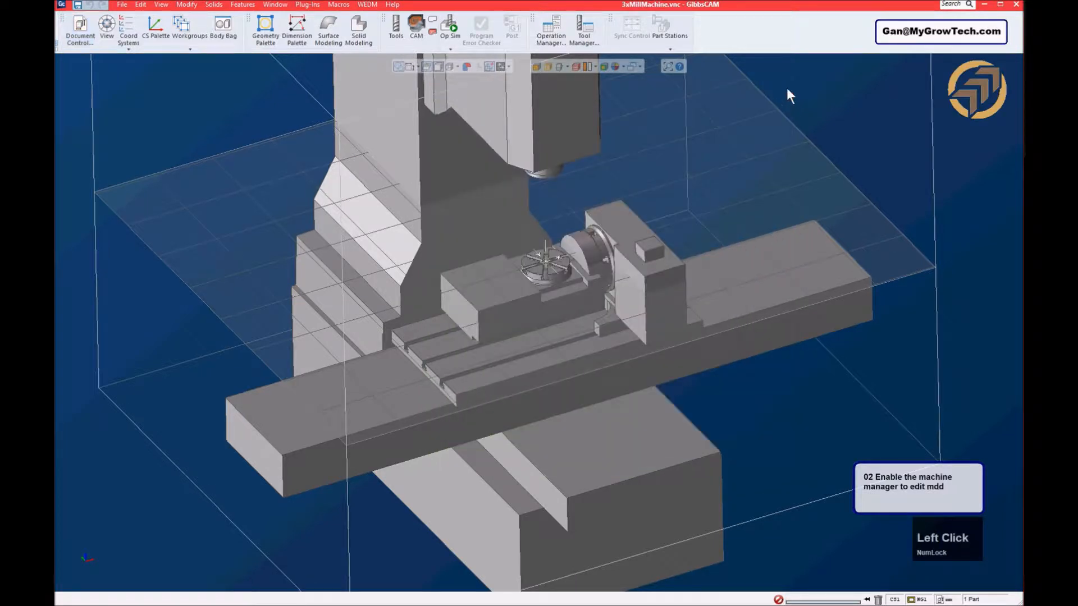
- Open the All Users MDD Folder through the PathFinder plug-in
middle_drag(604, 262, 599, 228)
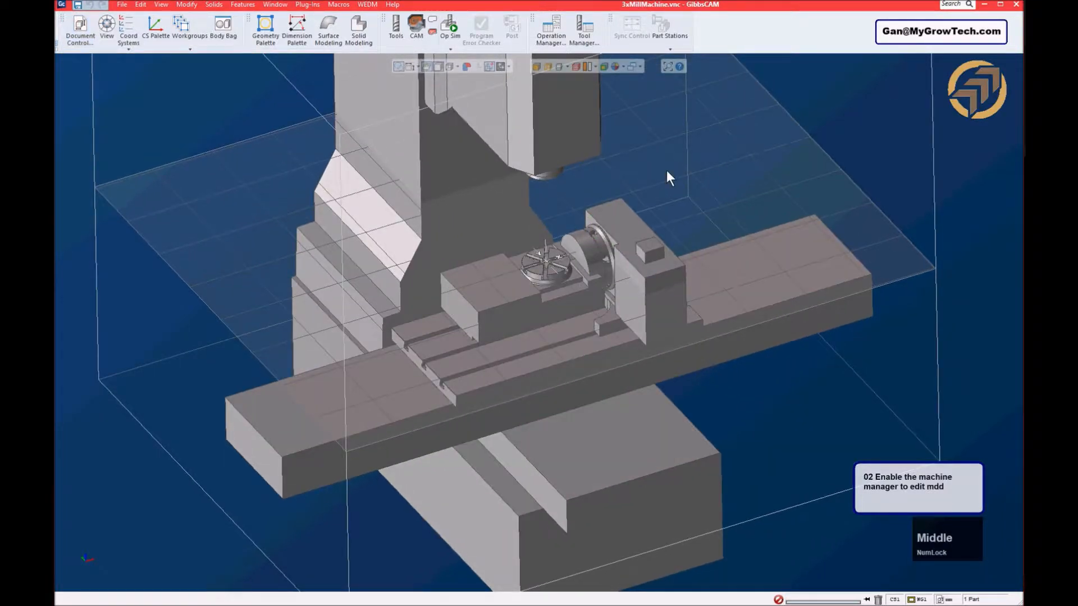
click(308, 5)
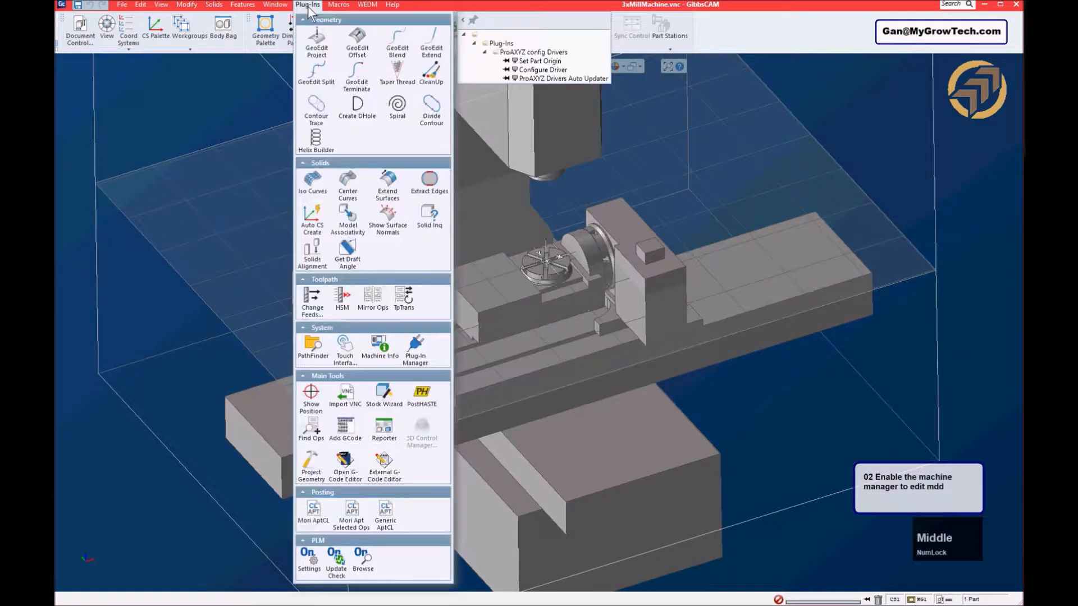
click(315, 349)
drag(509, 235, 535, 111)
mouse_move(635, 174)
mouse_down()
mouse_move(633, 200)
mouse_move(634, 186)
mouse_up()
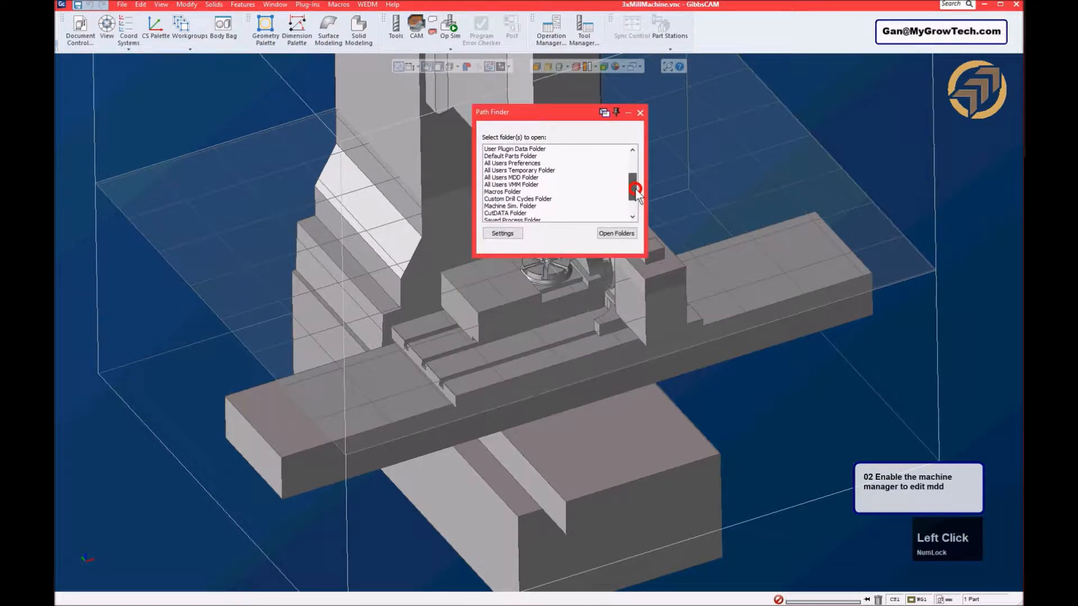
click(523, 179)
double_click(540, 178)
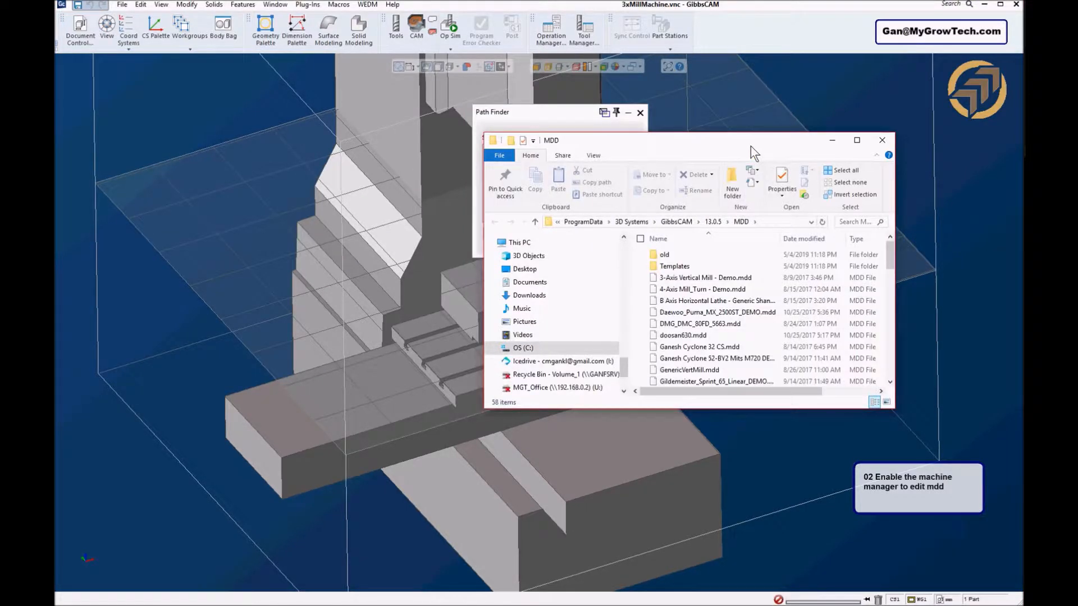
- Enlarge the MDD folder view to read the full machine file names, and close the folder and Path Finder
drag(751, 141, 415, 75)
drag(560, 345, 702, 453)
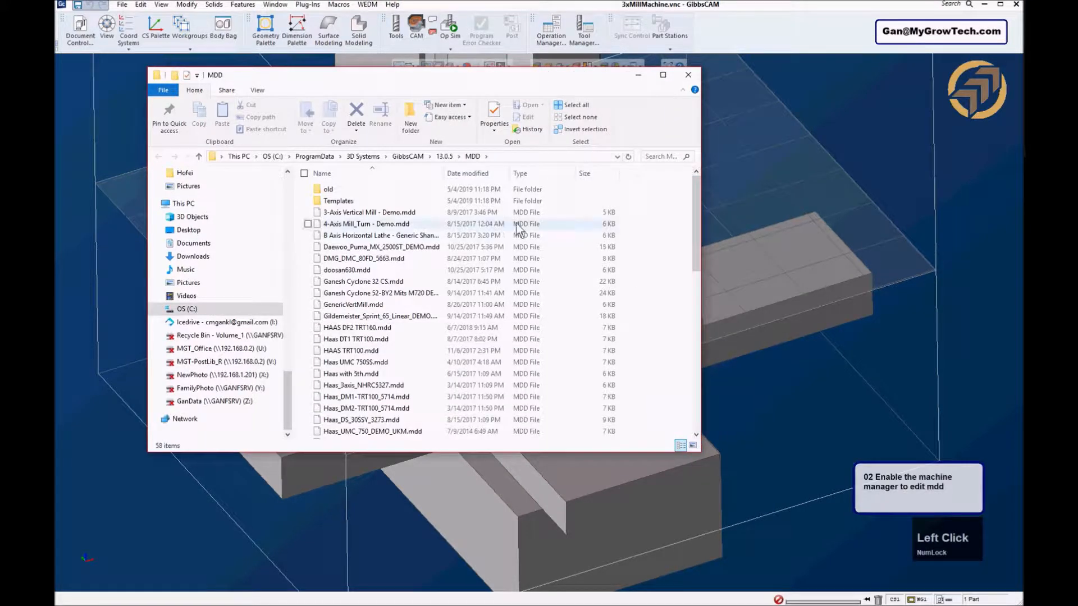
drag(445, 173, 538, 174)
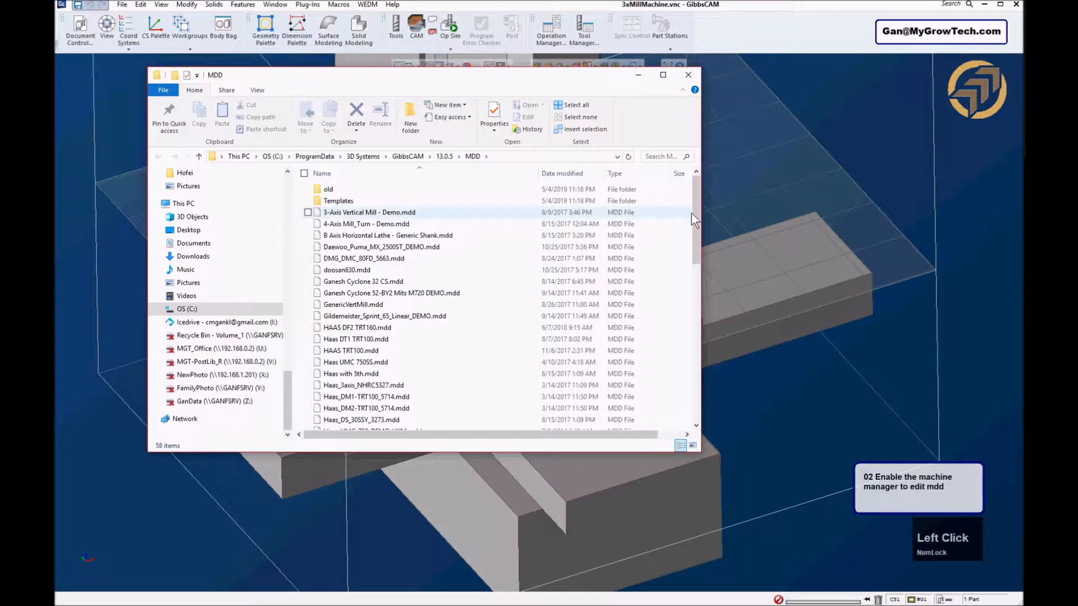
mouse_move(696, 211)
mouse_down()
mouse_move(686, 375)
mouse_move(689, 208)
mouse_up()
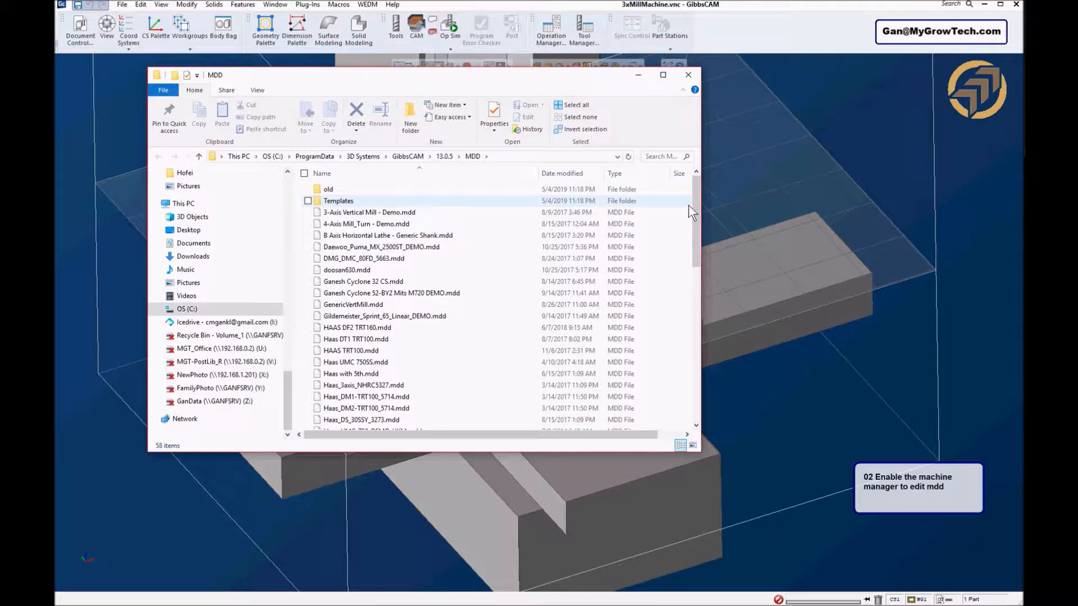
click(690, 79)
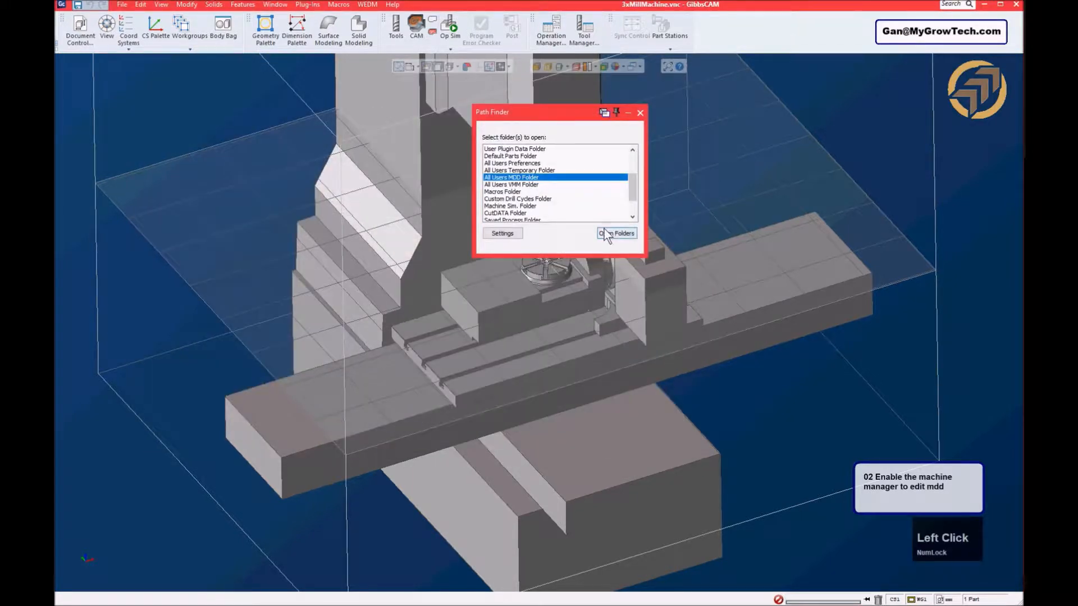
click(640, 112)
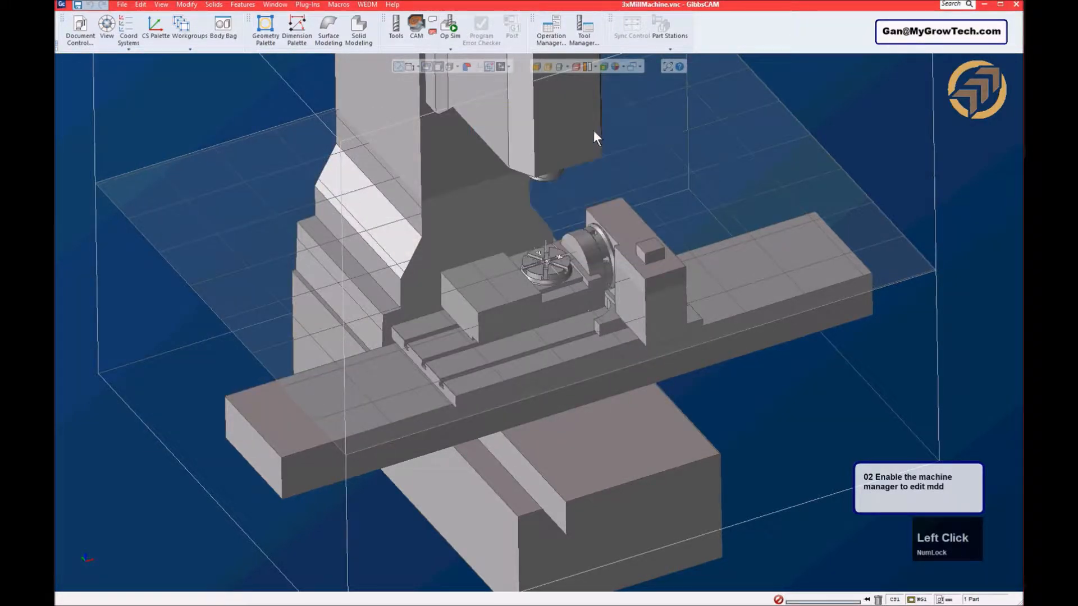
- Enable MachineManager.dll in the Plug-In Manager and apply the change
mouse_move(647, 166)
middle_down()
mouse_move(646, 187)
mouse_move(646, 169)
middle_up()
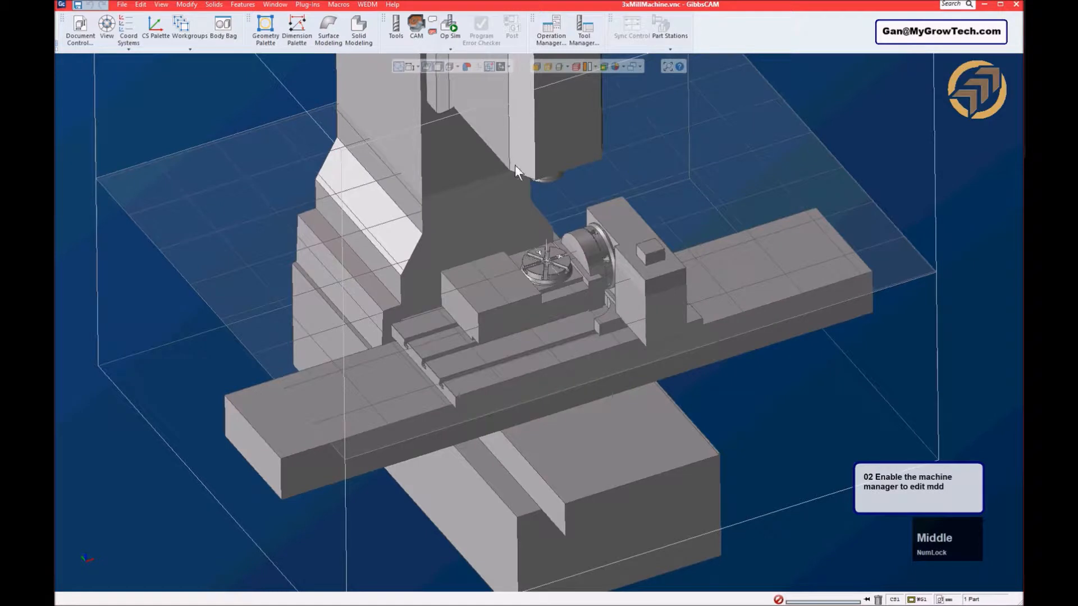
click(307, 5)
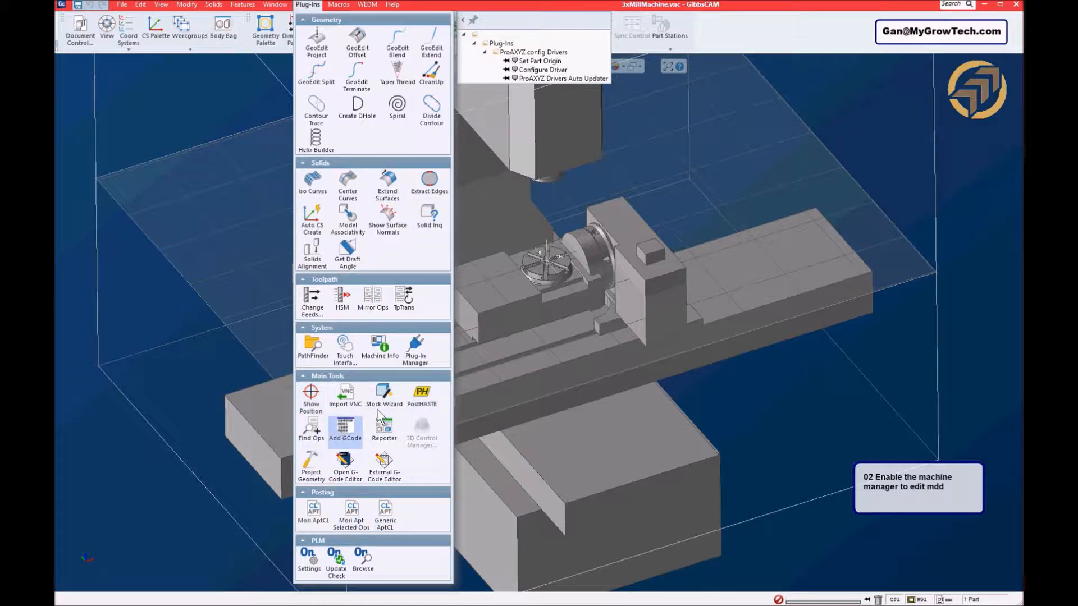
click(415, 351)
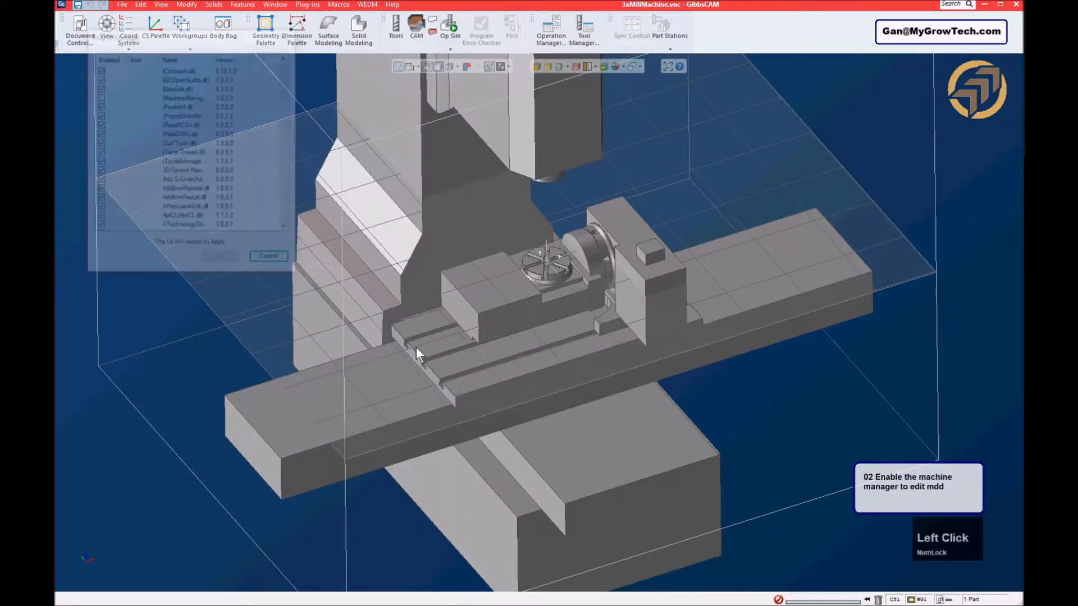
drag(203, 35, 379, 107)
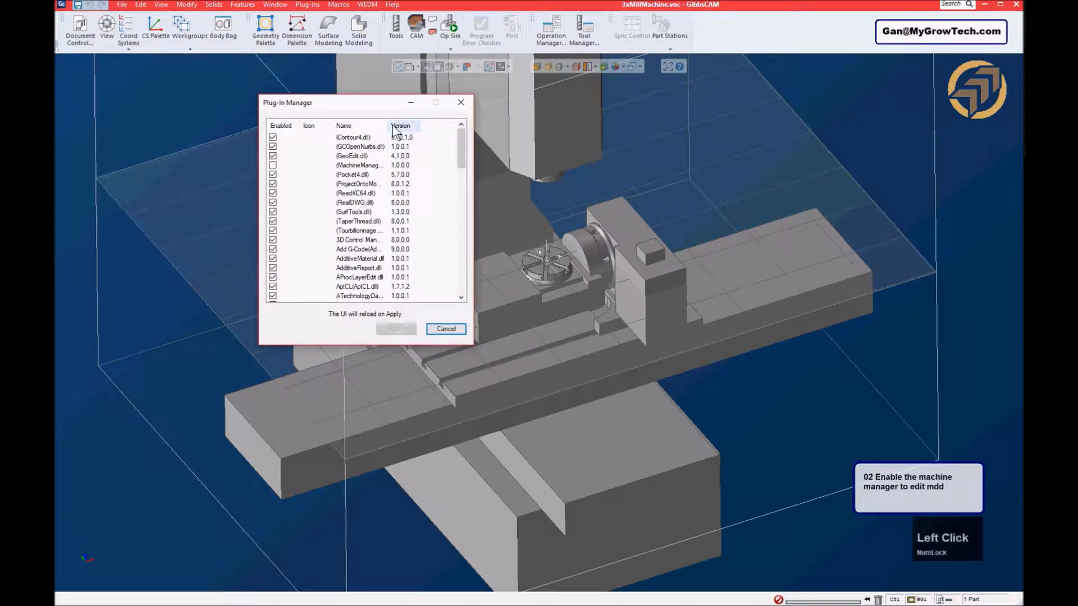
drag(473, 211, 586, 212)
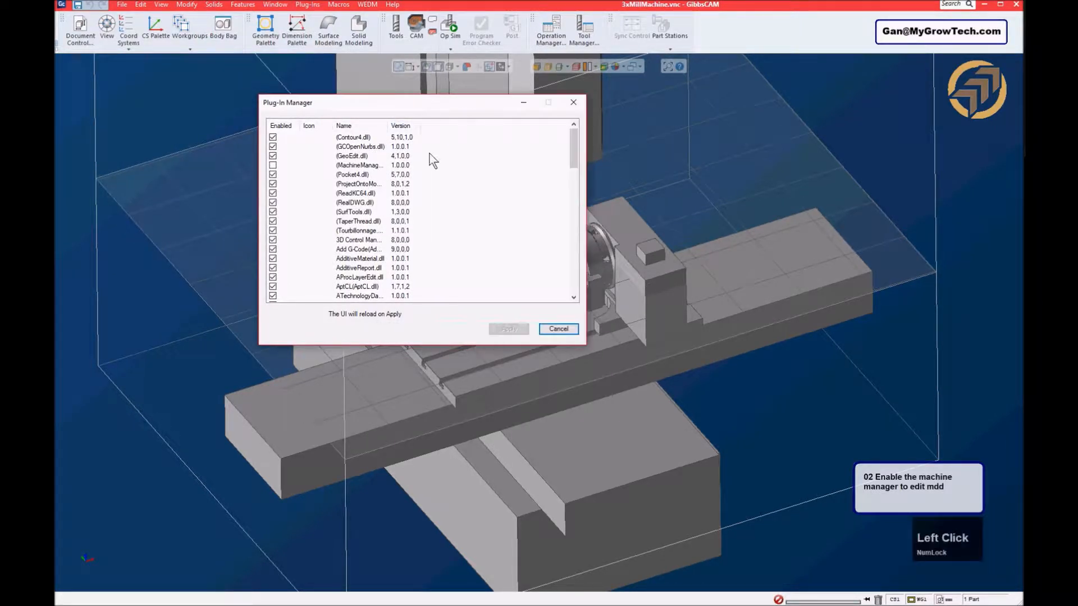
drag(388, 125, 480, 125)
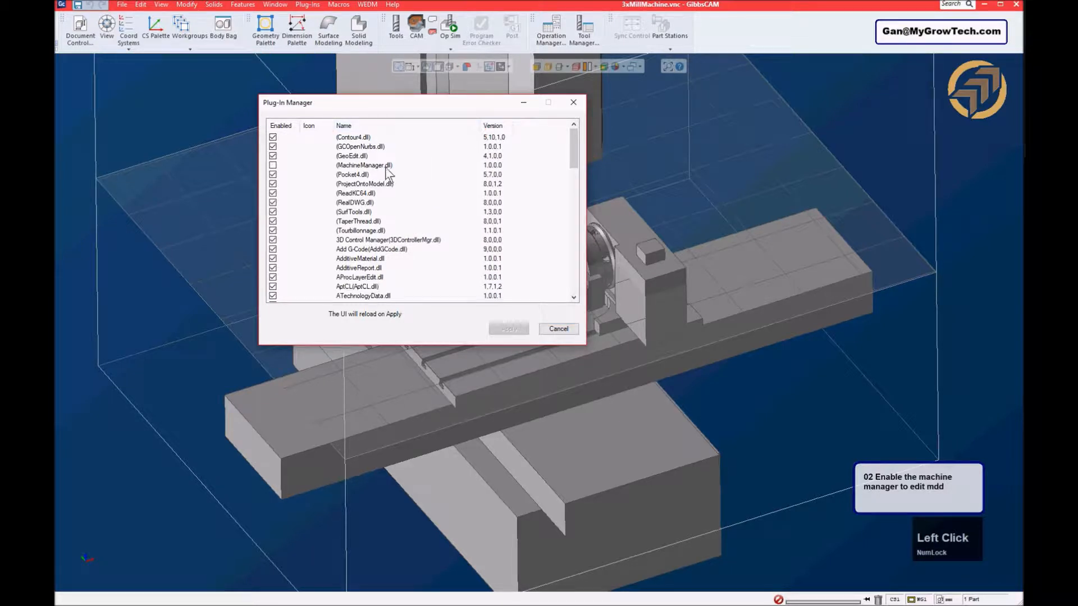
click(273, 165)
click(509, 329)
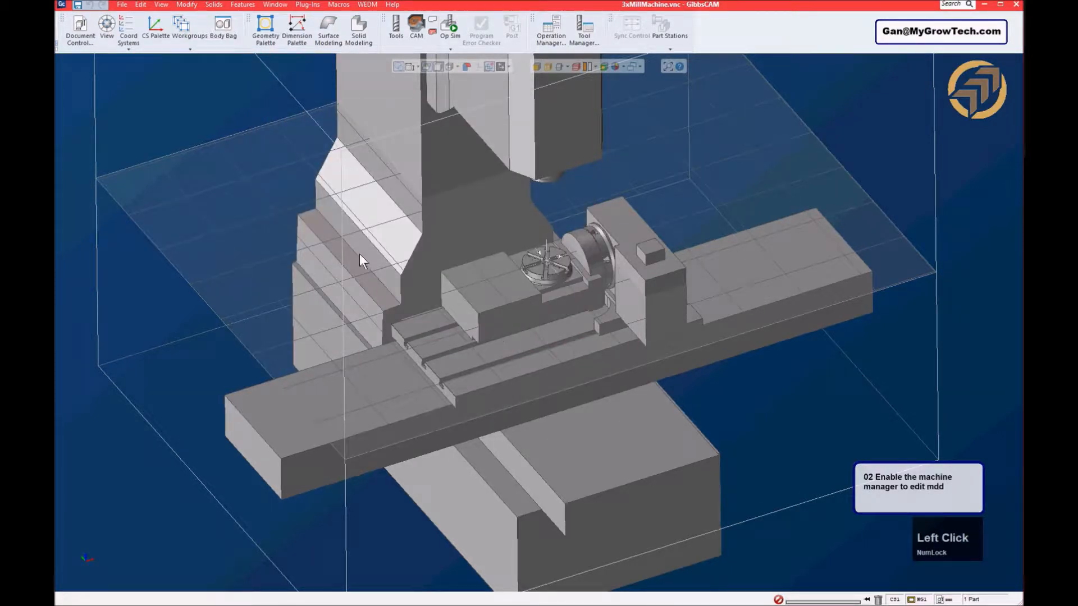
- Save the changes to 3xMillMachine.vnc and exit GibbsCAM
click(79, 6)
middle_drag(814, 126, 674, 190)
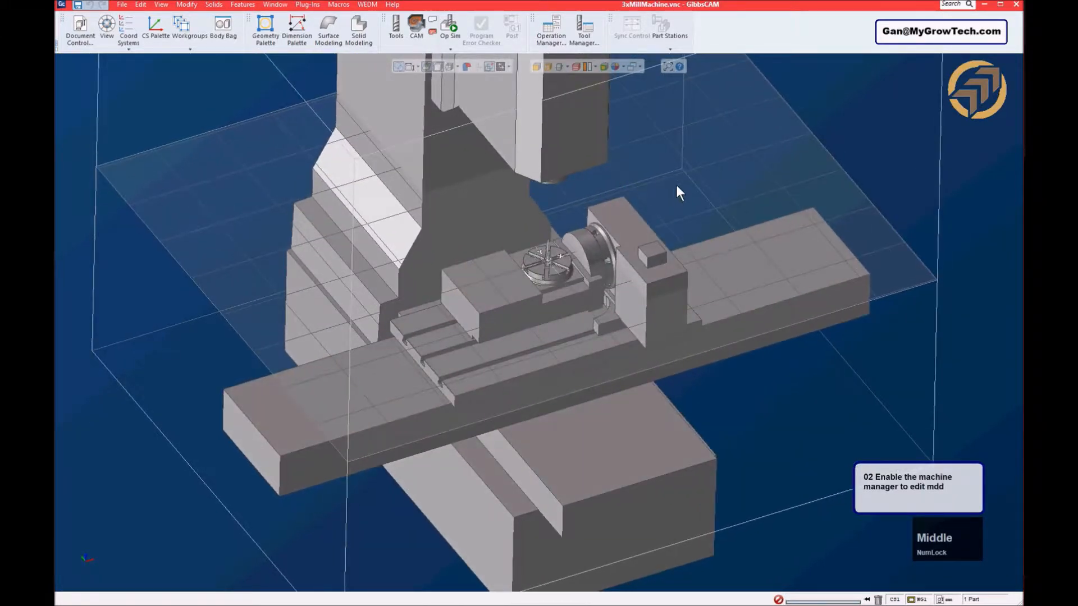
click(1018, 8)
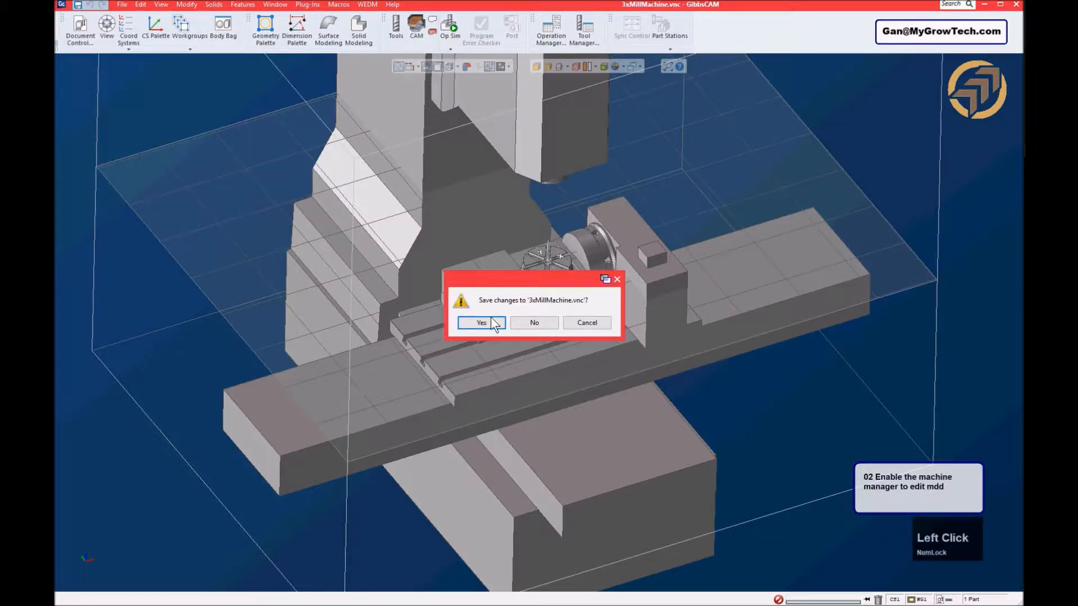
click(488, 321)
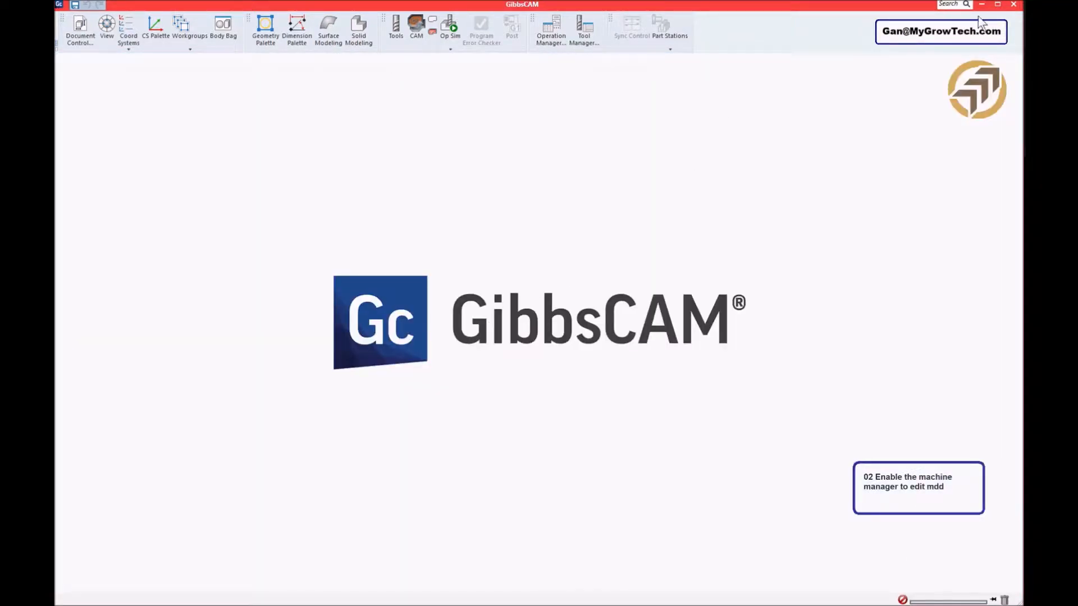
click(1015, 5)
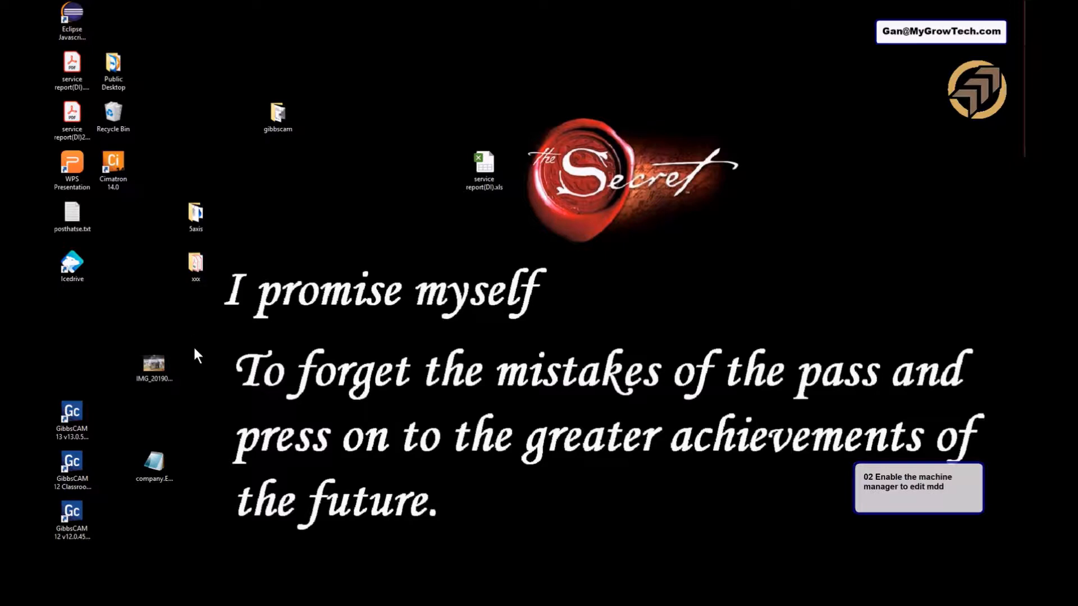
- Restart GibbsCAM 13 and reopen the recent part 3xMillMachine.vnc
click(78, 416)
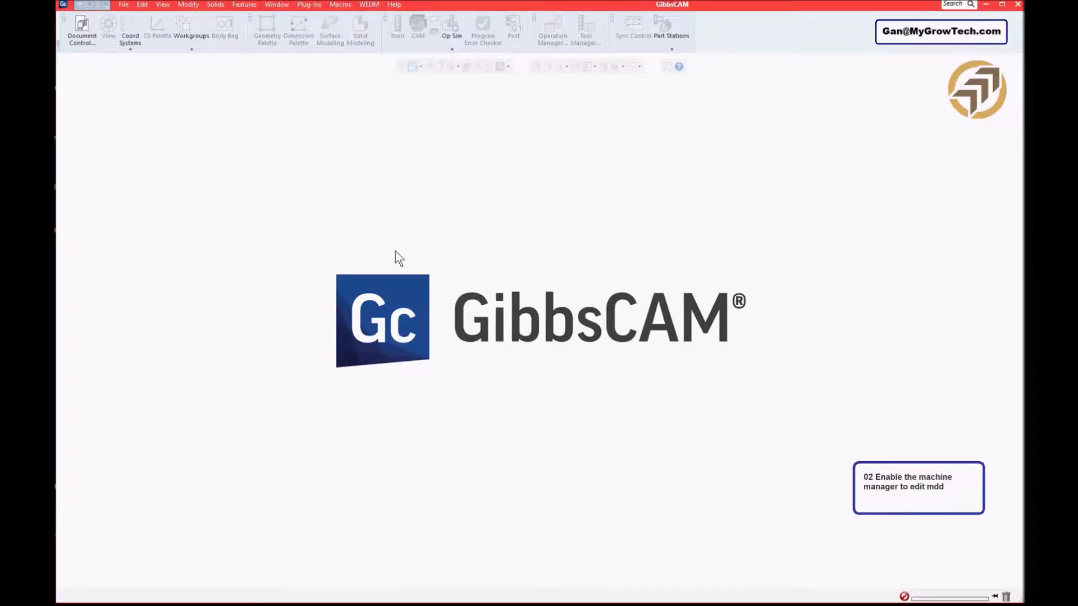
click(123, 4)
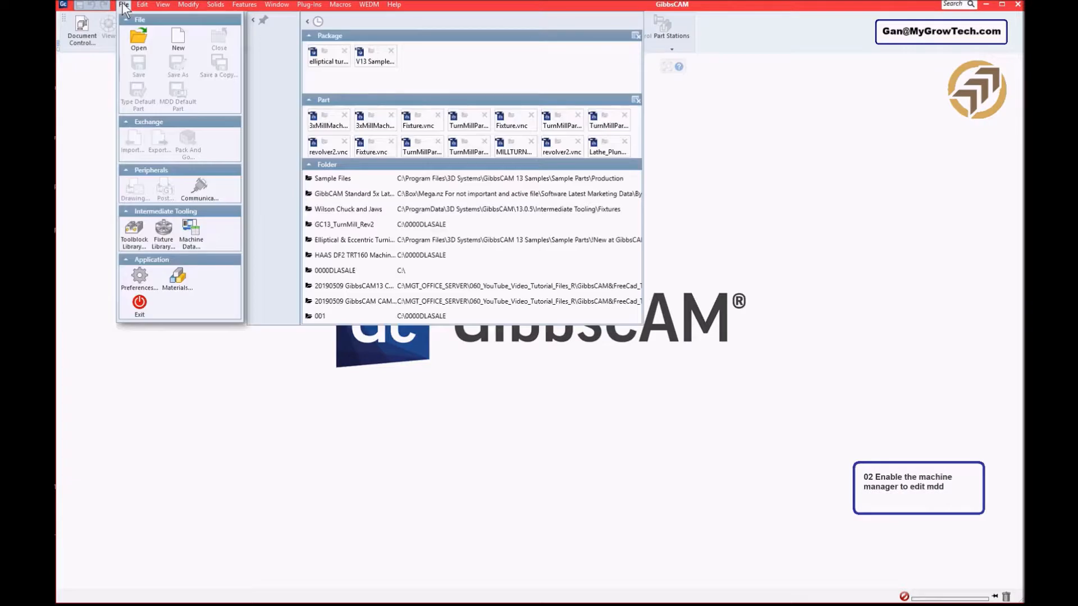
click(325, 137)
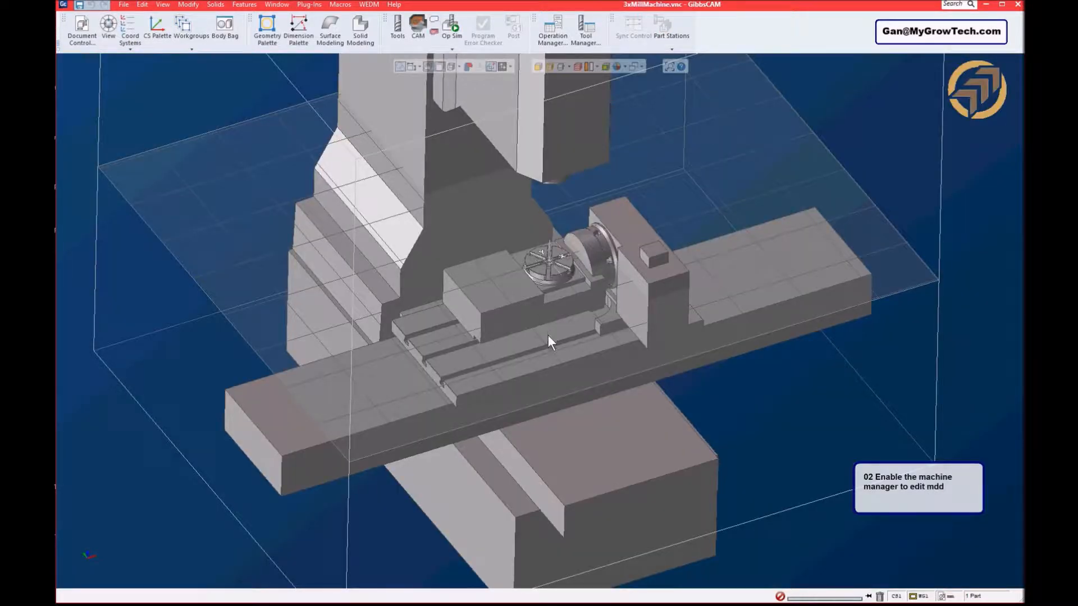
- Check the main plug-in tools for the Machine Manager entry
middle_drag(574, 241, 576, 226)
click(316, 5)
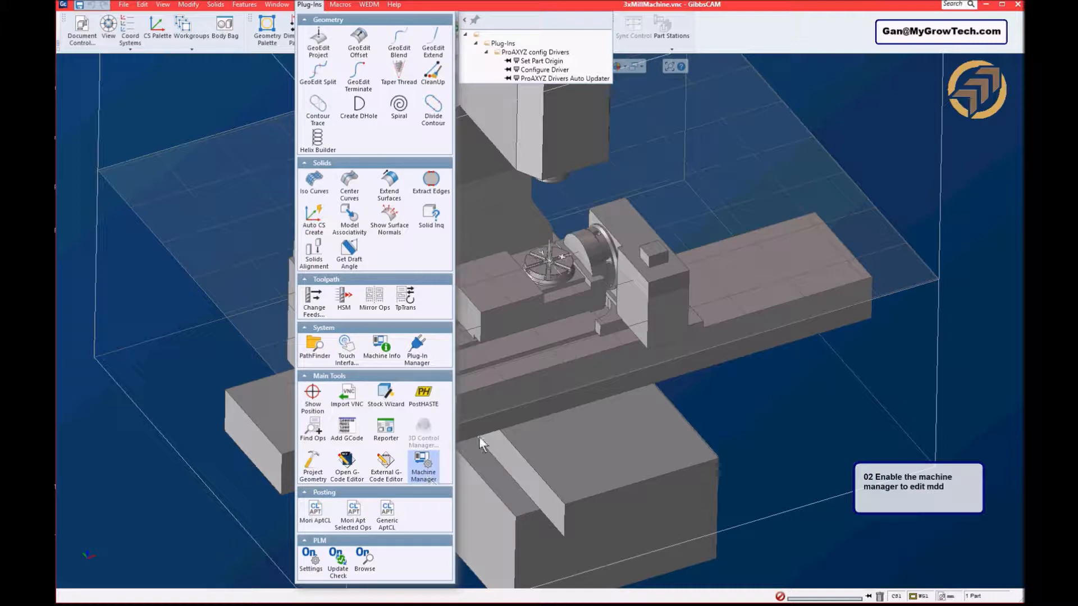
click(840, 137)
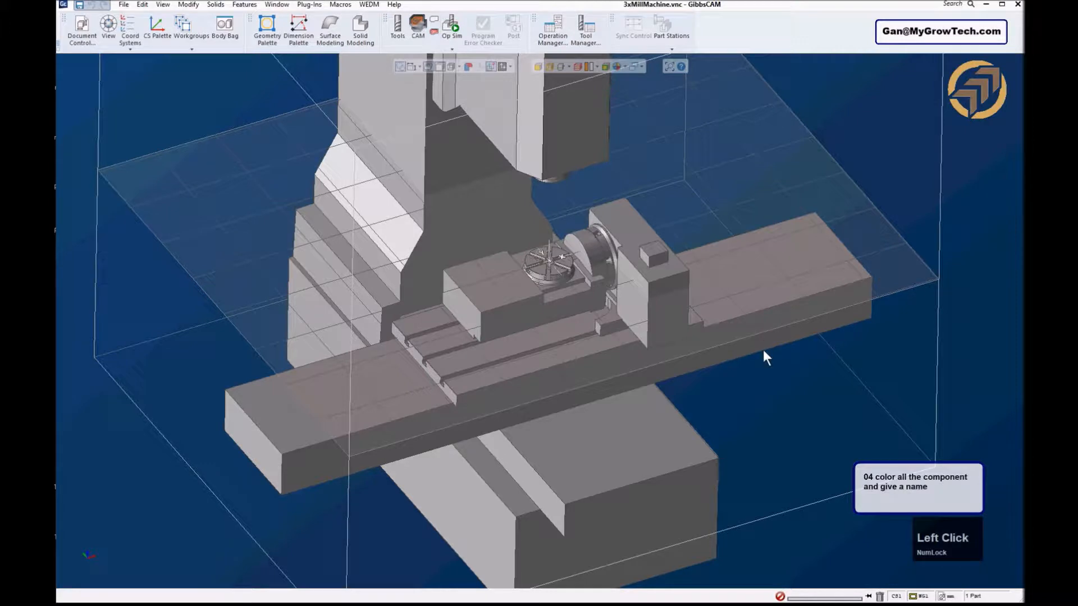
middle_drag(769, 366, 573, 332)
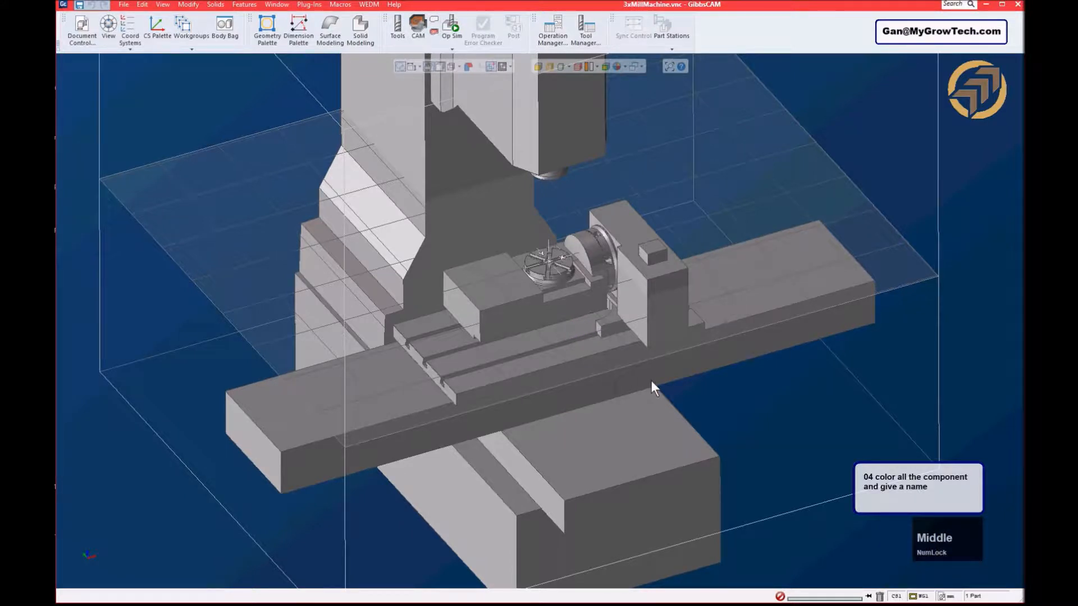
middle_drag(718, 427, 722, 429)
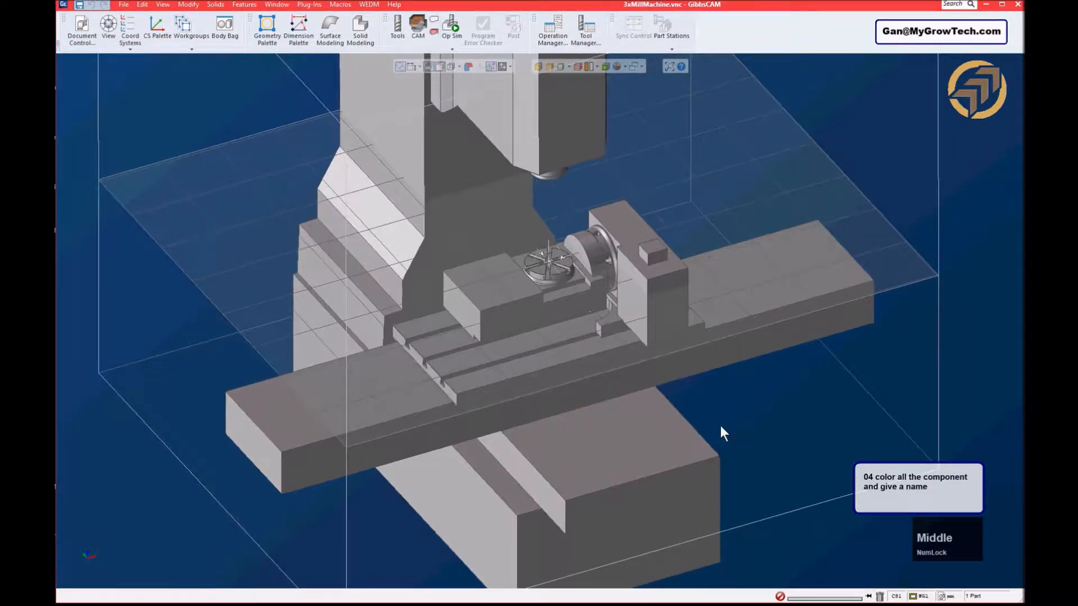
- Name the machine base and column body "Base"
click(764, 424)
click(445, 173)
right_click(444, 172)
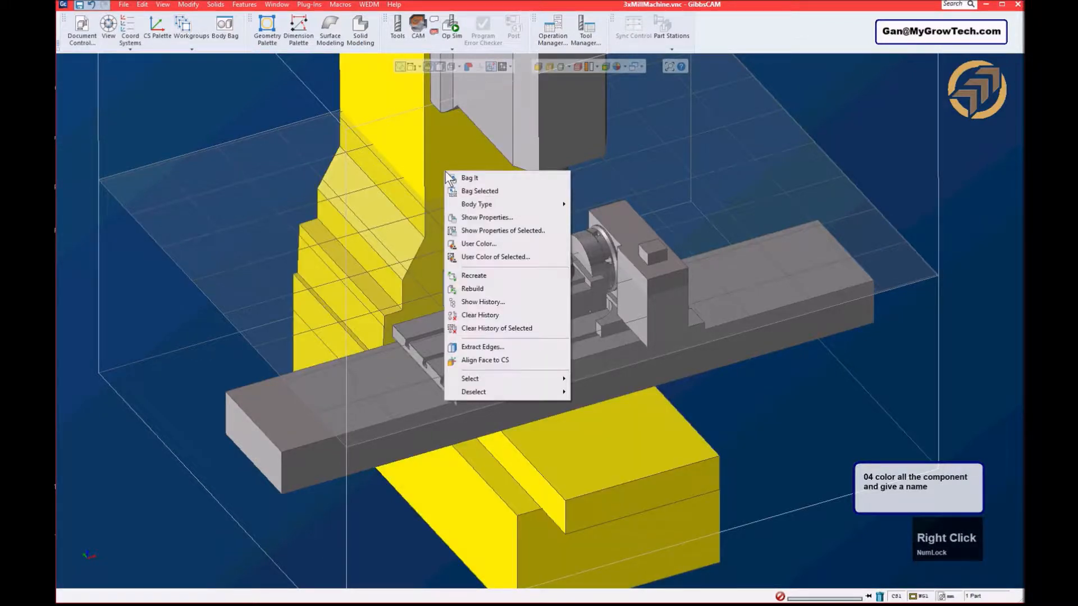
click(499, 218)
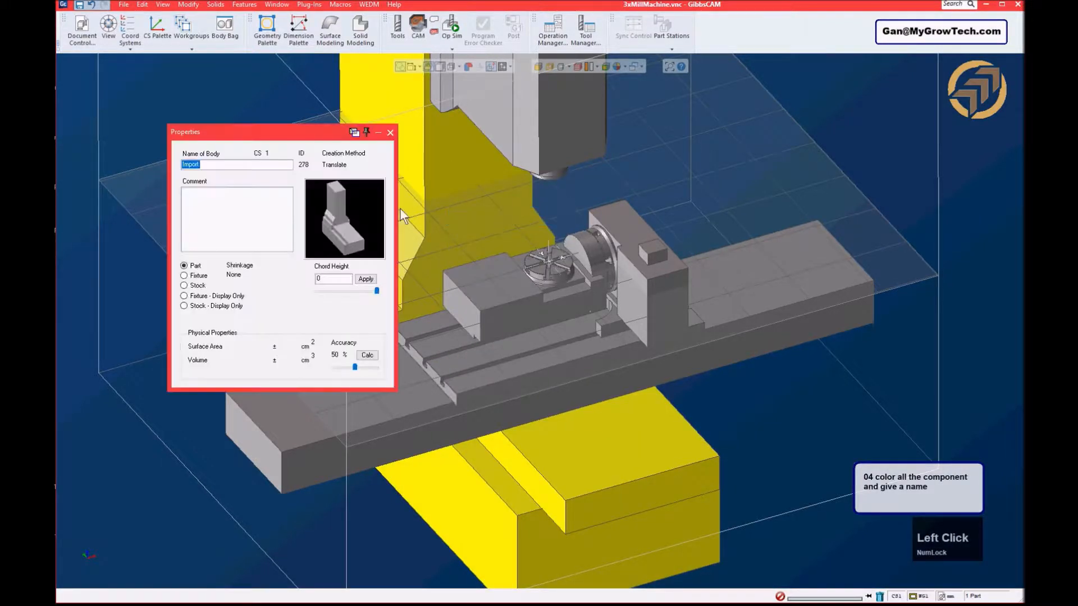
text(Base)
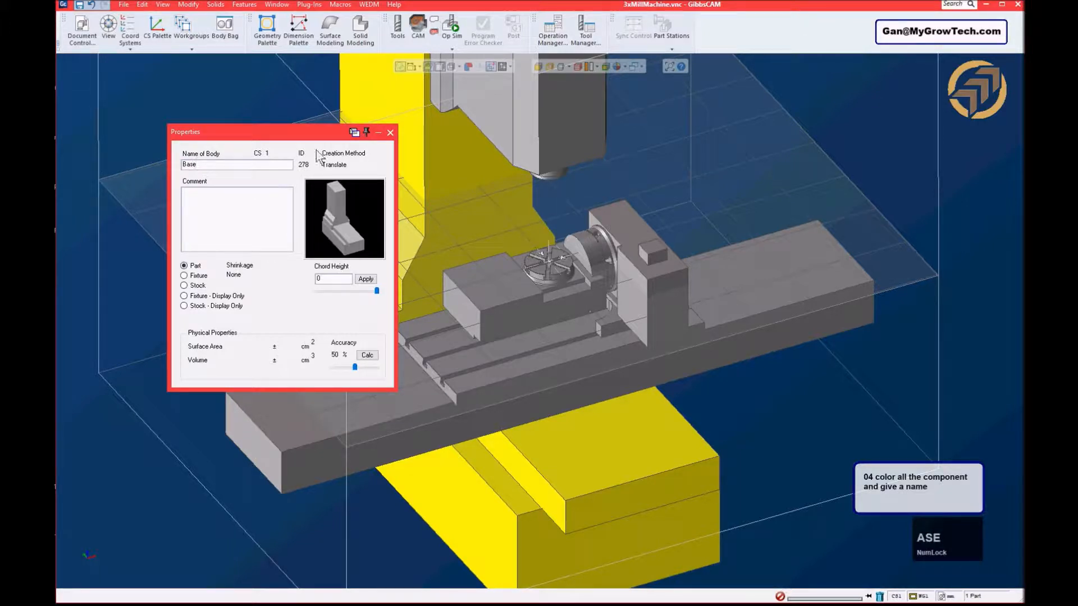
click(391, 132)
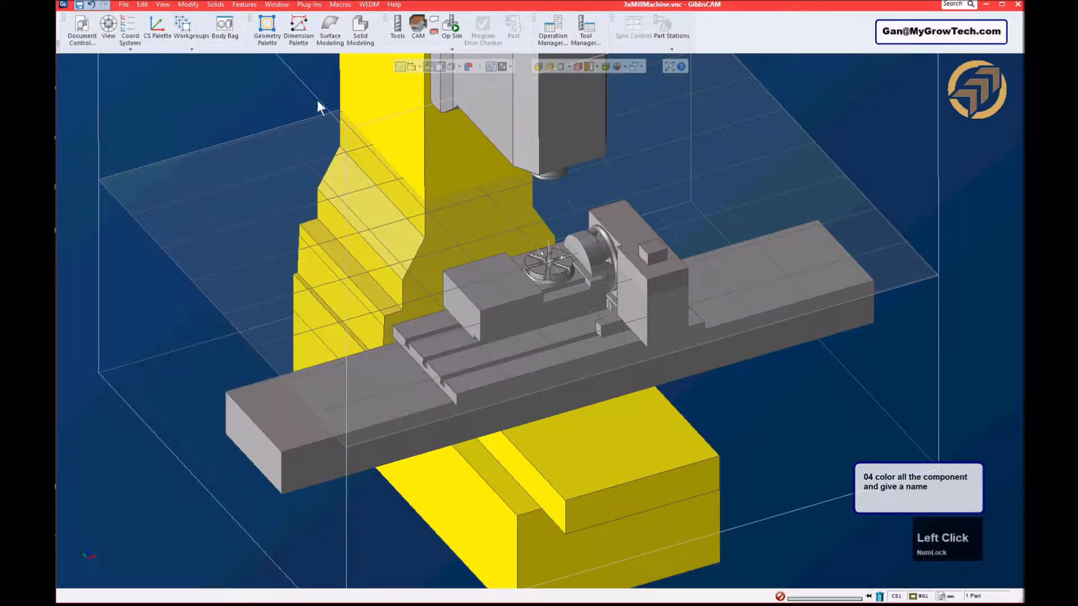
- Set the user color of the machine base and column body to the assigned gray
click(288, 104)
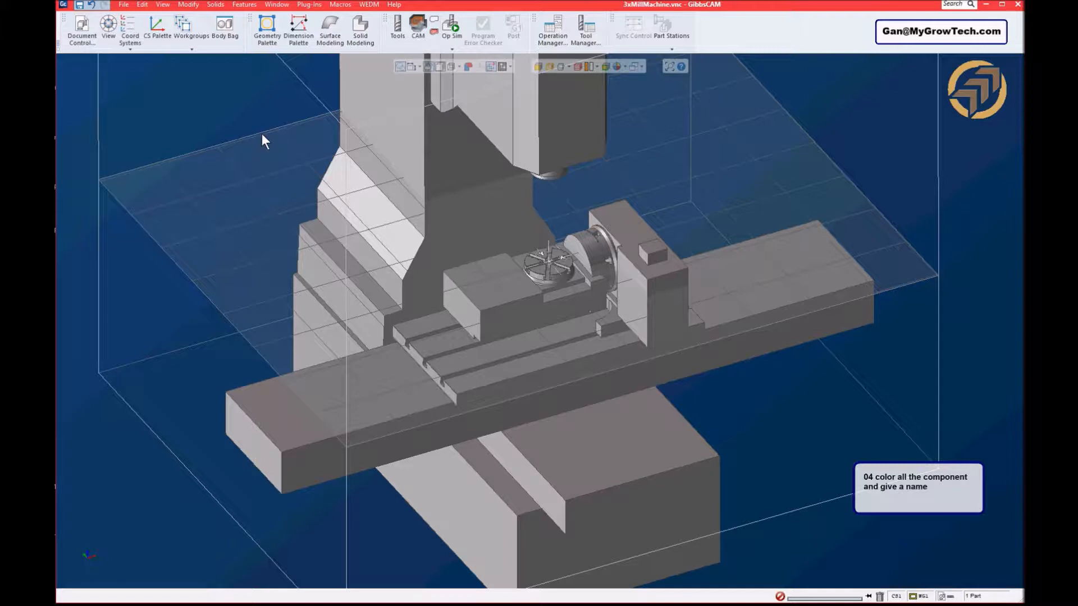
click(392, 128)
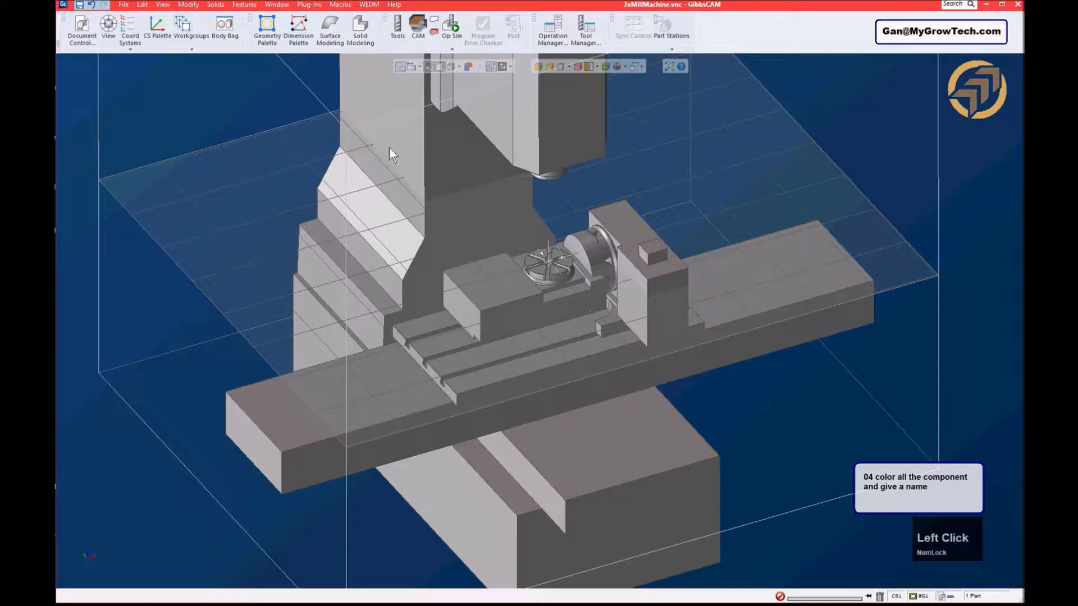
right_click(394, 139)
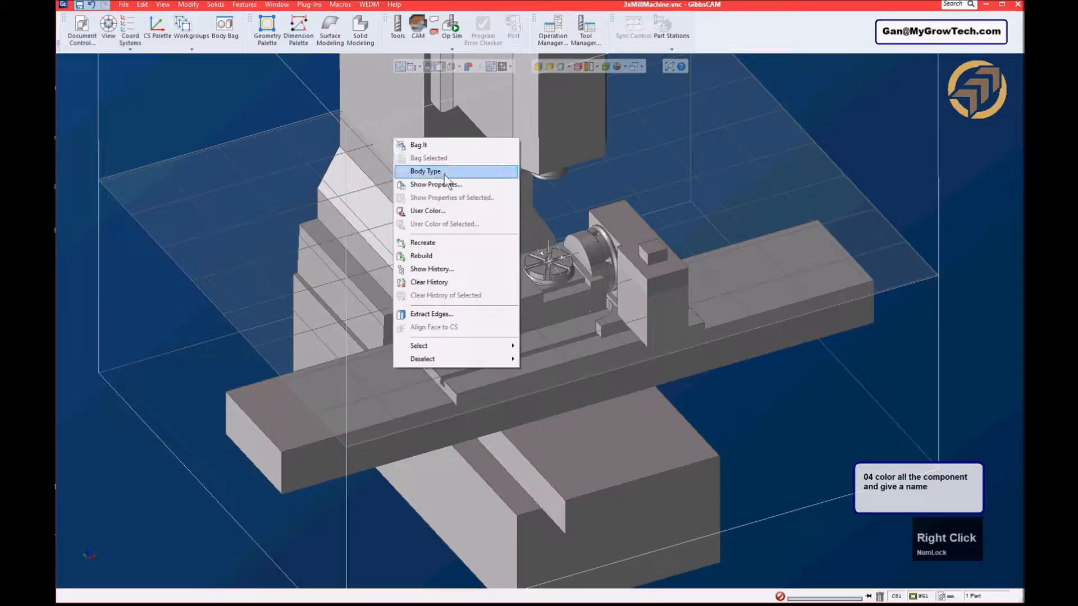
click(441, 211)
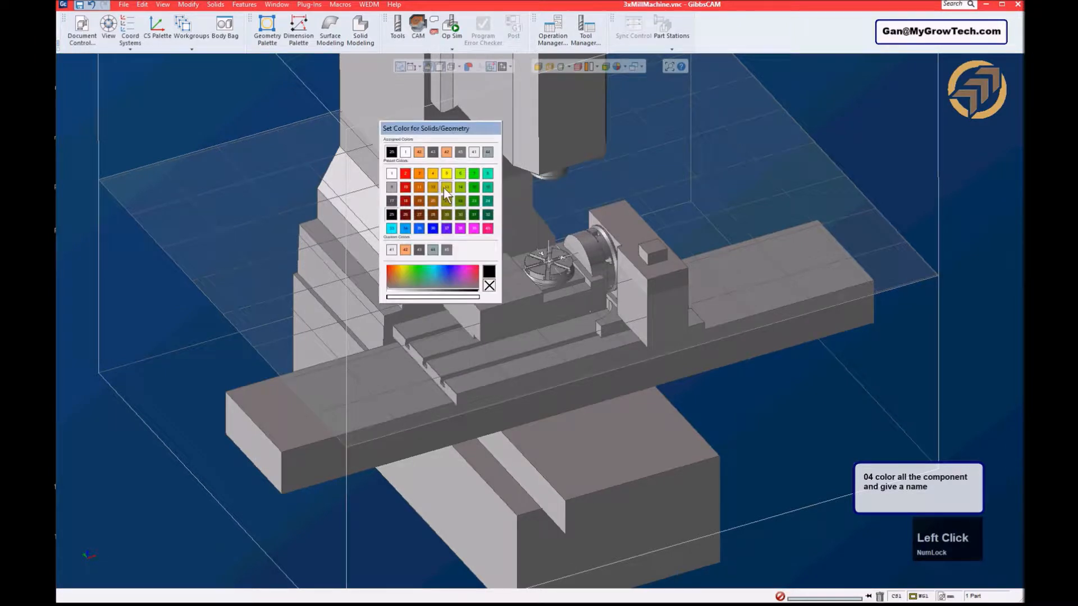
click(463, 153)
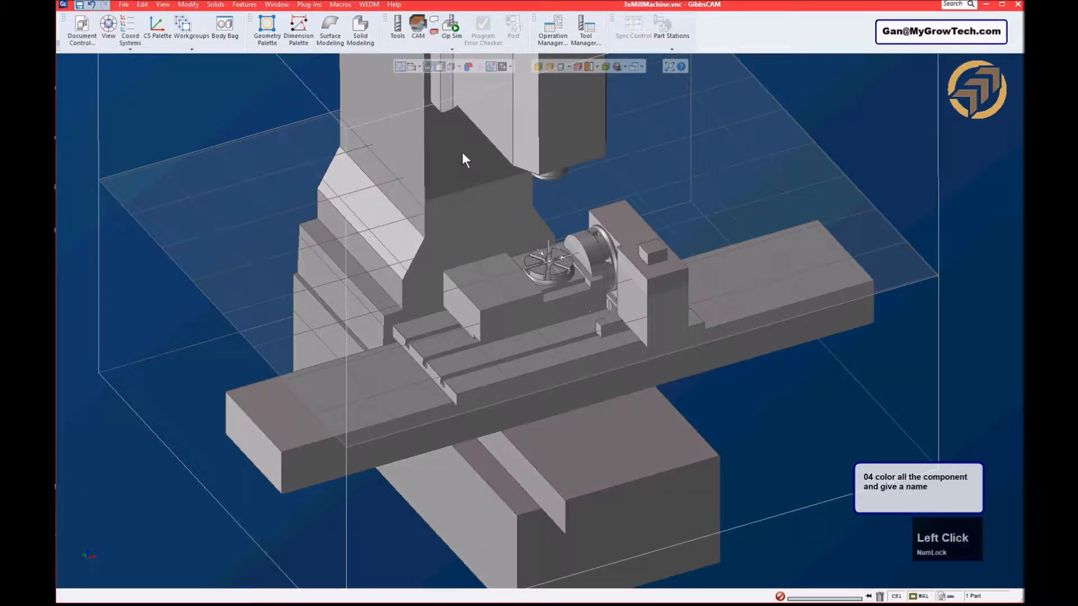
- Name the large head body above the table "Spindle"
middle_drag(567, 200, 581, 174)
ctrl+drag(581, 180, 580, 266)
middle_drag(580, 267, 525, 154)
click(513, 156)
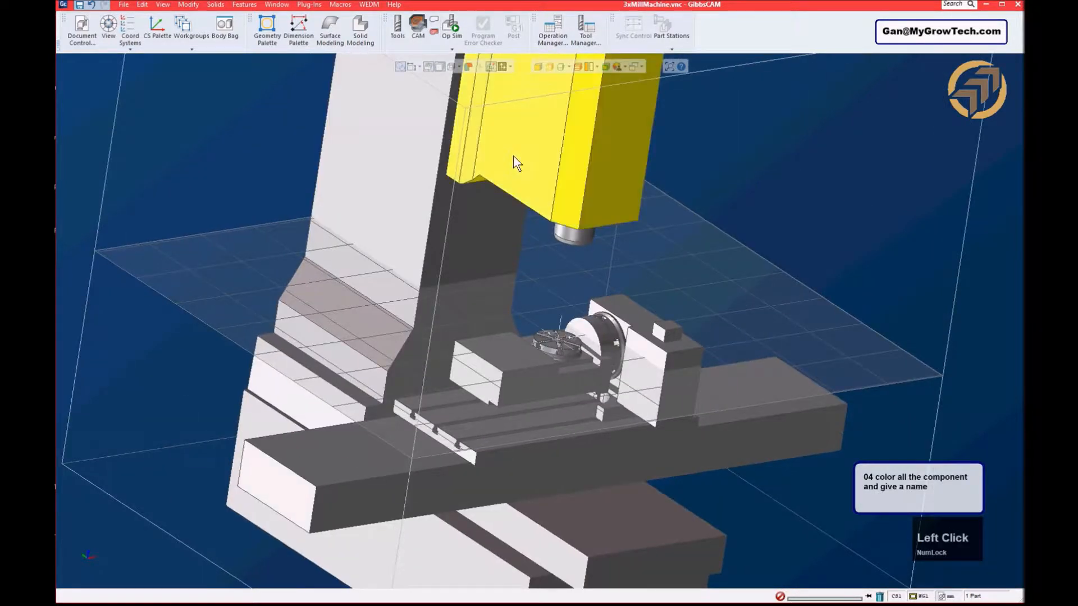
right_click(543, 170)
click(591, 214)
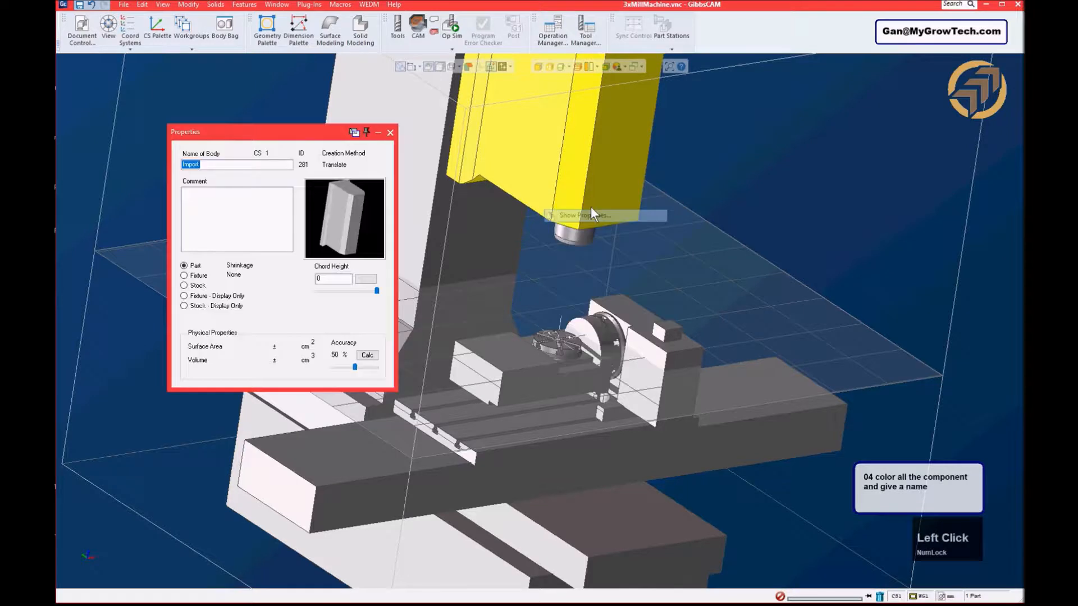
text(Spl)
text(ndle)
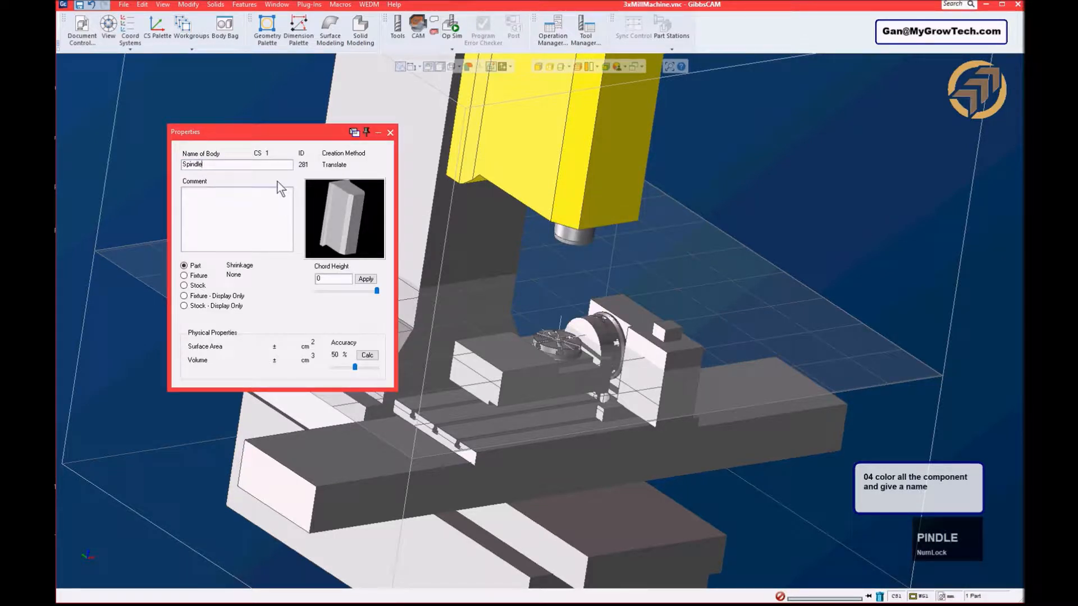
click(390, 133)
- Set the user color of the large head body above the table to blue
click(715, 135)
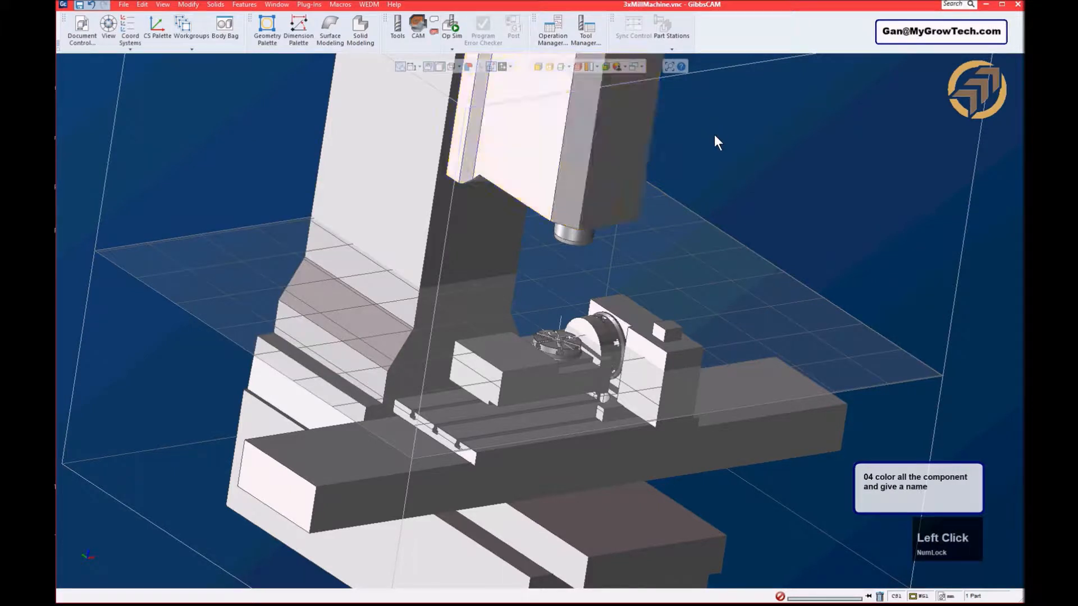
right_click(560, 120)
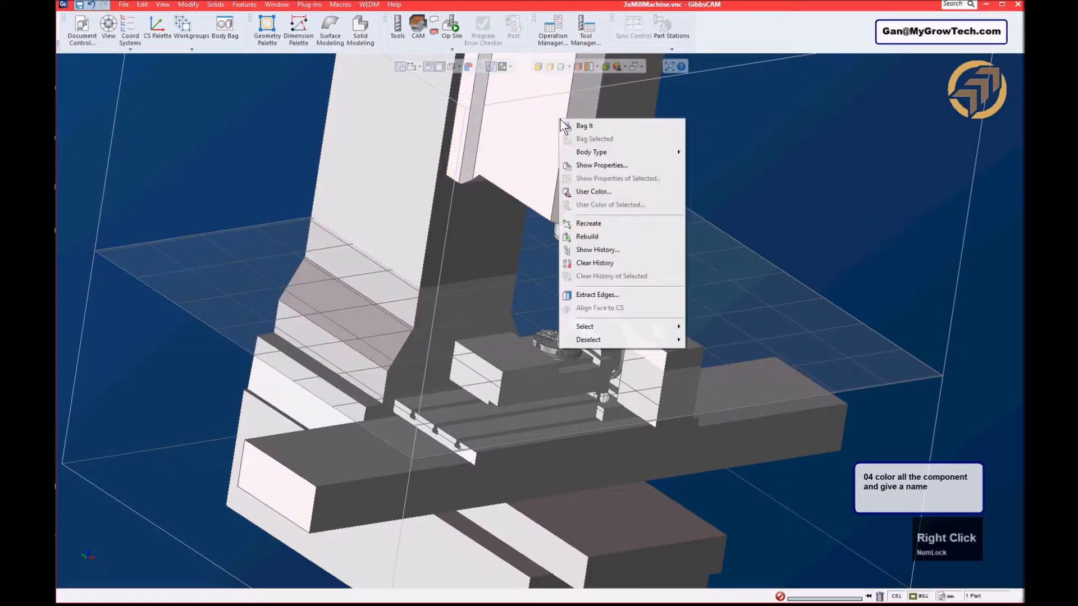
click(599, 192)
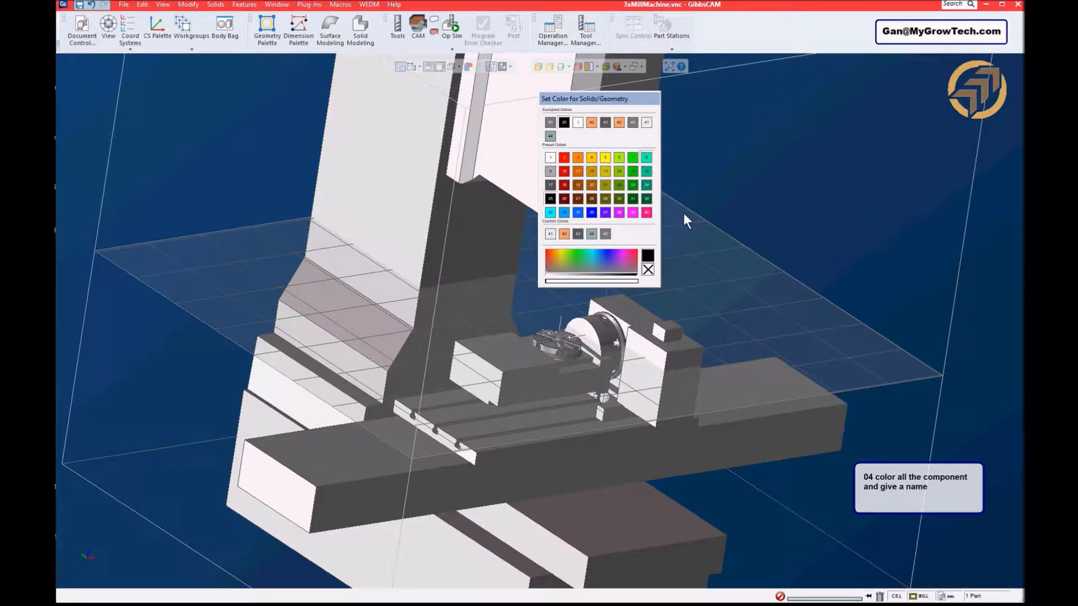
- Rename the blue head body as "Z axis"
mouse_move(720, 140)
middle_down()
mouse_move(690, 152)
mouse_move(690, 137)
mouse_move(722, 157)
mouse_move(525, 212)
mouse_move(554, 156)
mouse_move(500, 213)
mouse_move(571, 148)
mouse_move(525, 250)
mouse_move(535, 219)
middle_up()
click(552, 129)
right_click(552, 129)
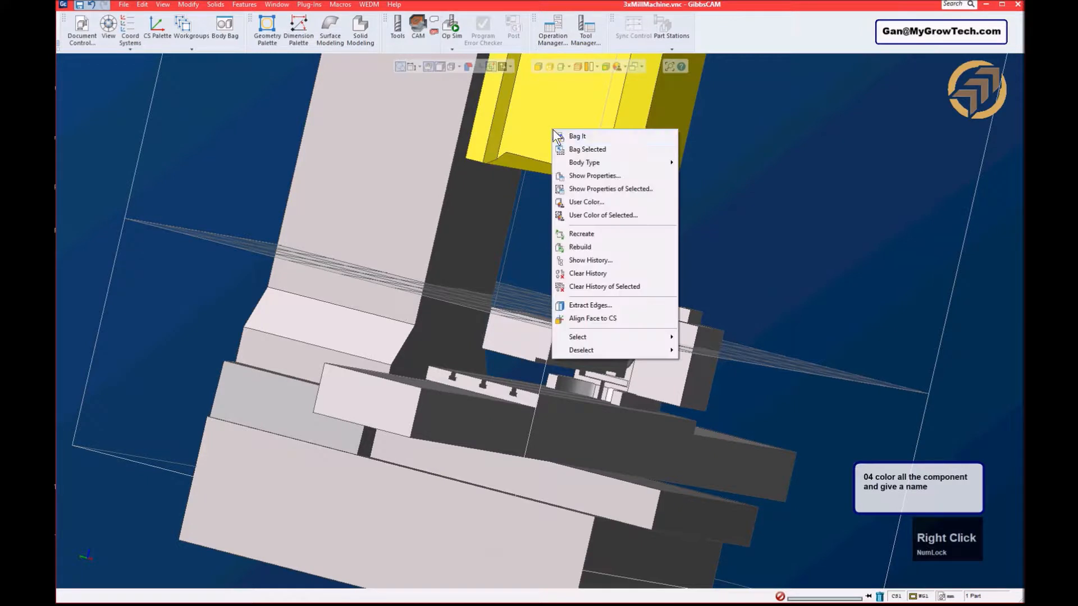
click(617, 176)
text(Z)
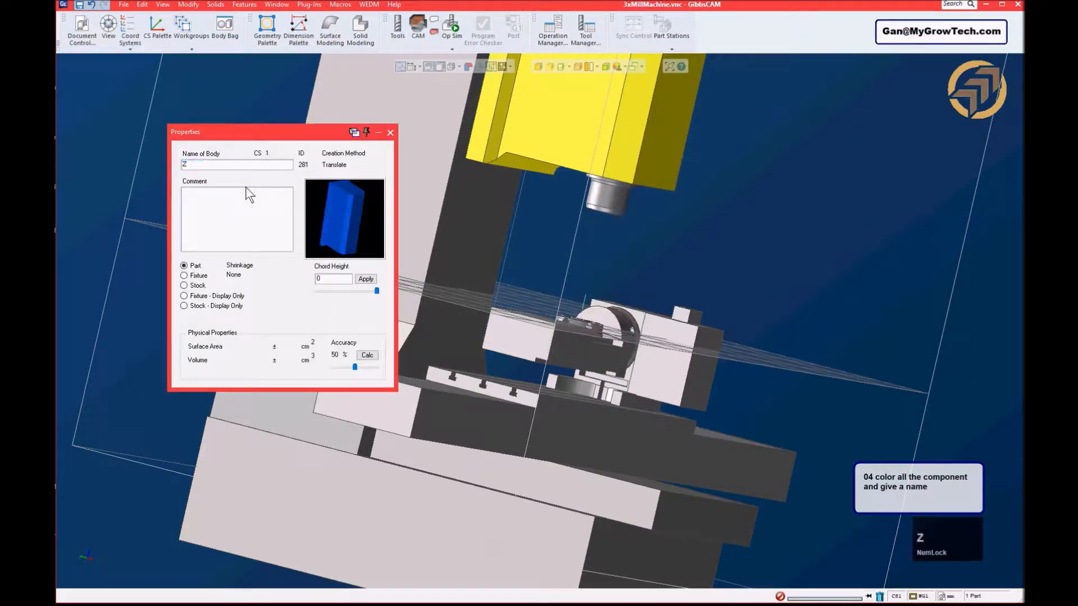
text( axis)
click(390, 132)
- Name the small cylindrical body beneath the blue head "Spindle"
click(623, 197)
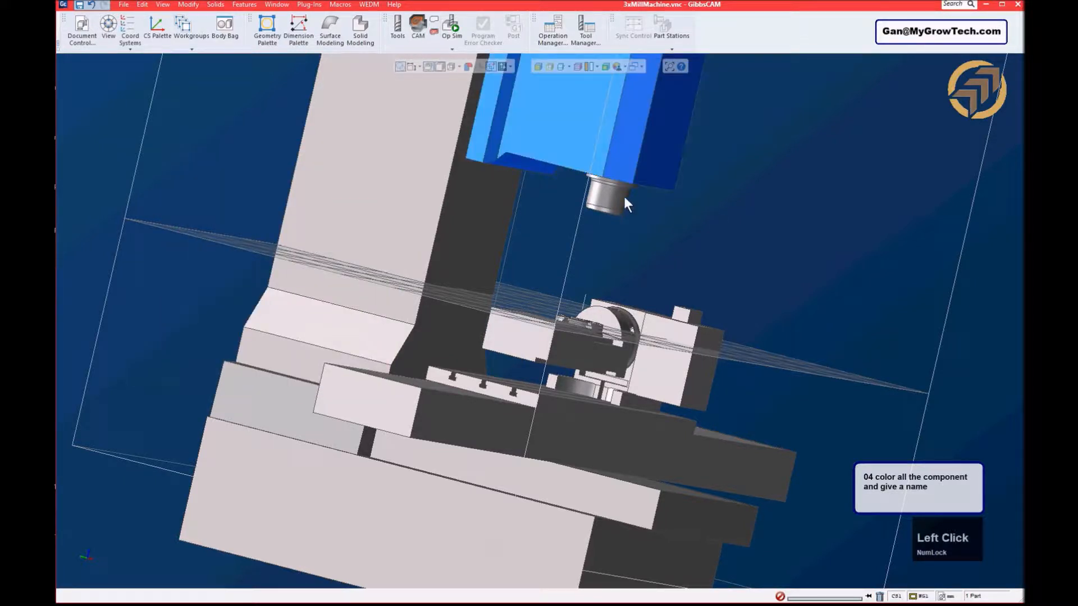
right_click(624, 198)
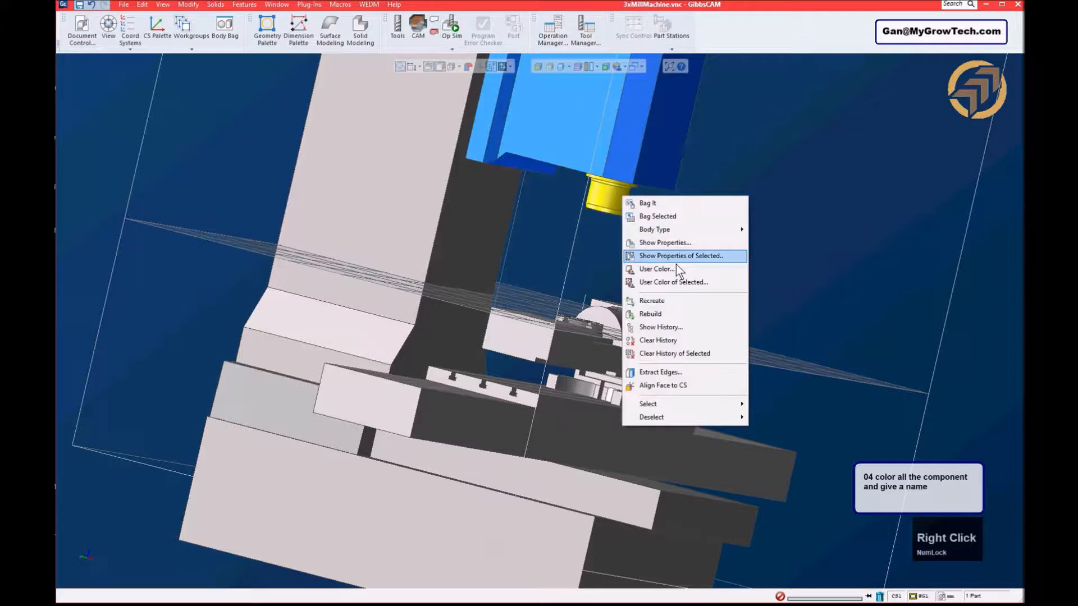
click(680, 246)
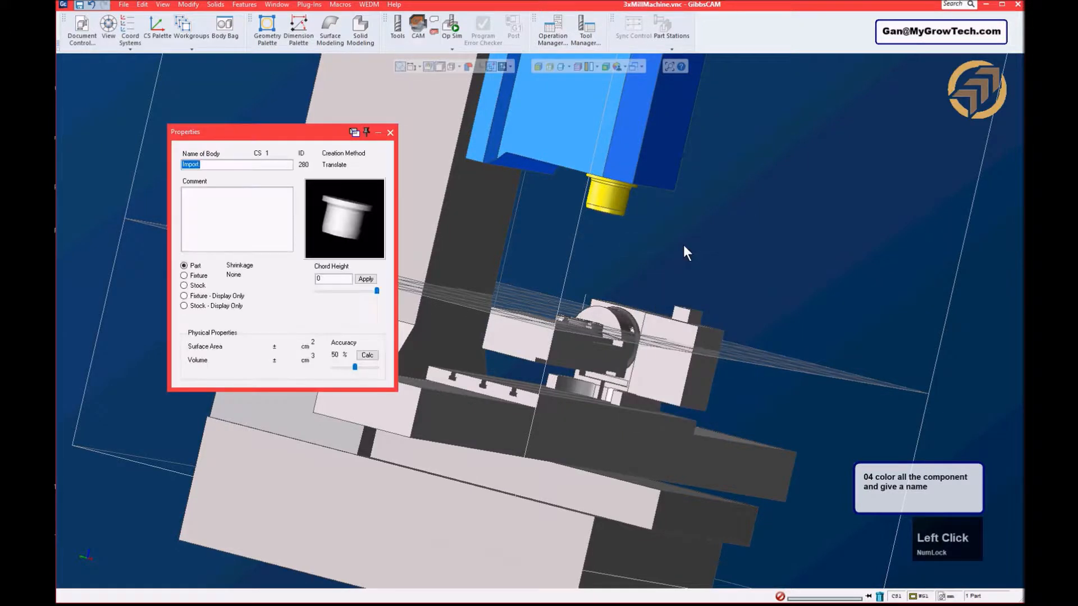
text(Spindle)
click(466, 130)
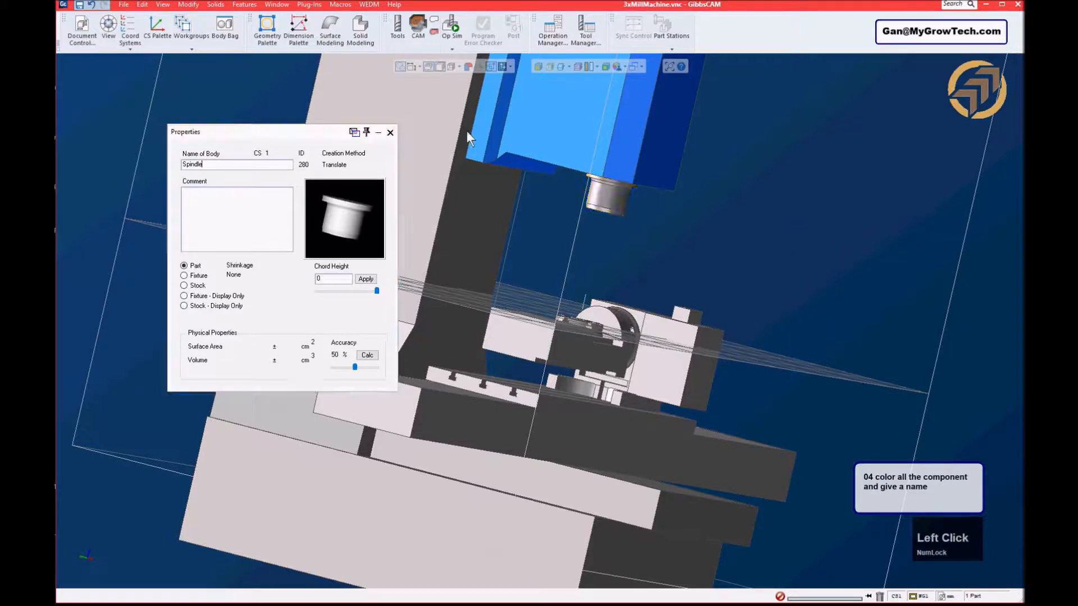
click(390, 132)
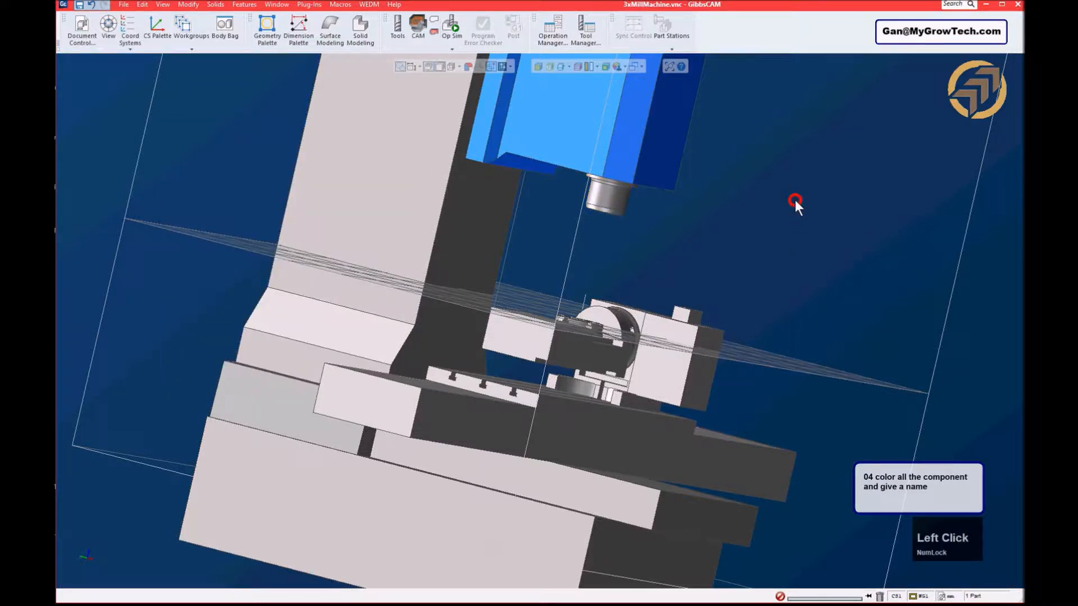
- Set the user color of the small cylindrical body beneath the head to light blue
right_click(613, 197)
click(668, 268)
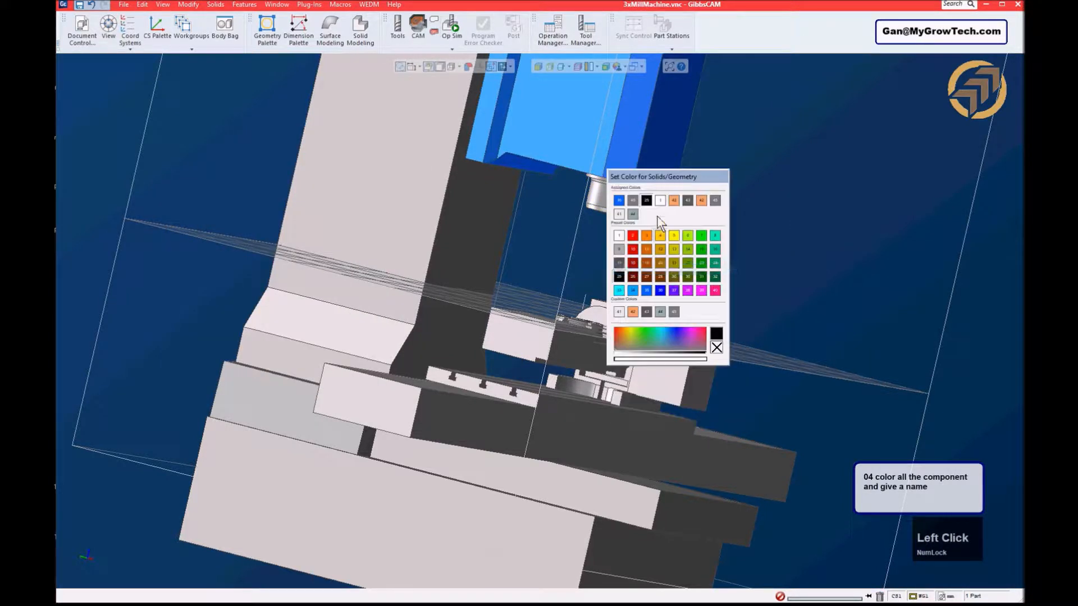
drag(673, 176, 754, 140)
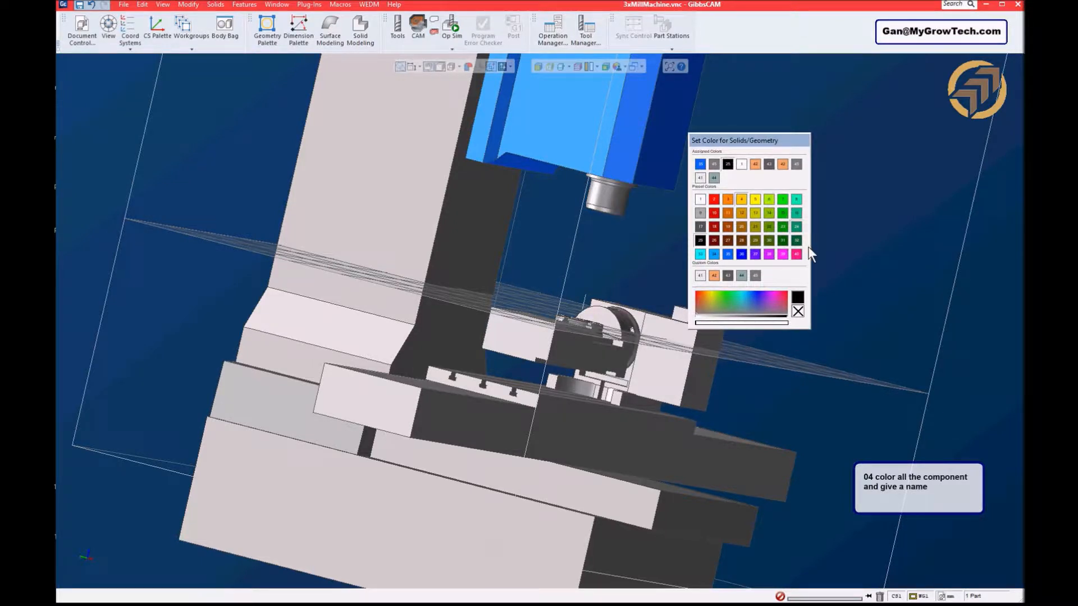
click(716, 255)
middle_drag(716, 255, 365, 344)
middle_drag(498, 272, 435, 286)
mouse_move(555, 269)
middle_down()
mouse_move(564, 311)
mouse_move(567, 271)
middle_up()
- Name the long rectangular body beneath the slotted table "Y axis"
click(794, 364)
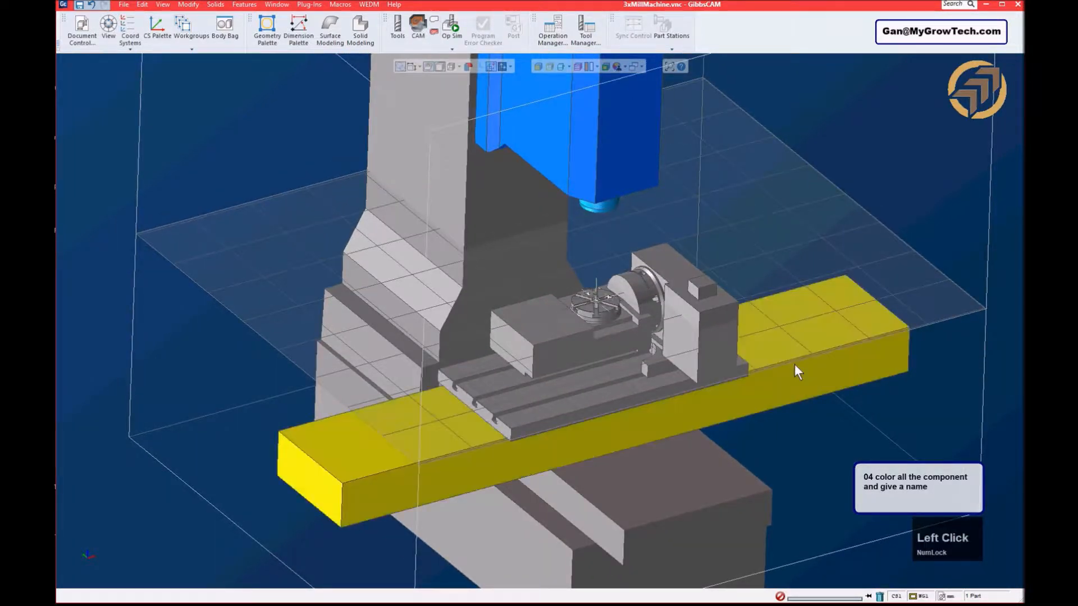
mouse_move(794, 364)
middle_down()
mouse_move(754, 342)
mouse_move(800, 345)
middle_up()
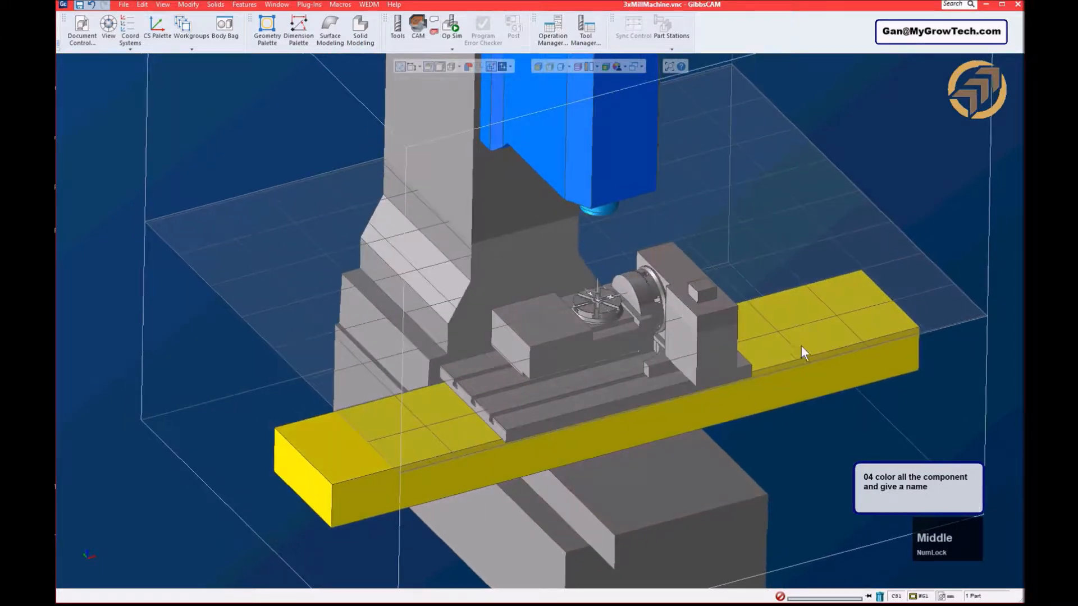
right_click(803, 341)
click(850, 386)
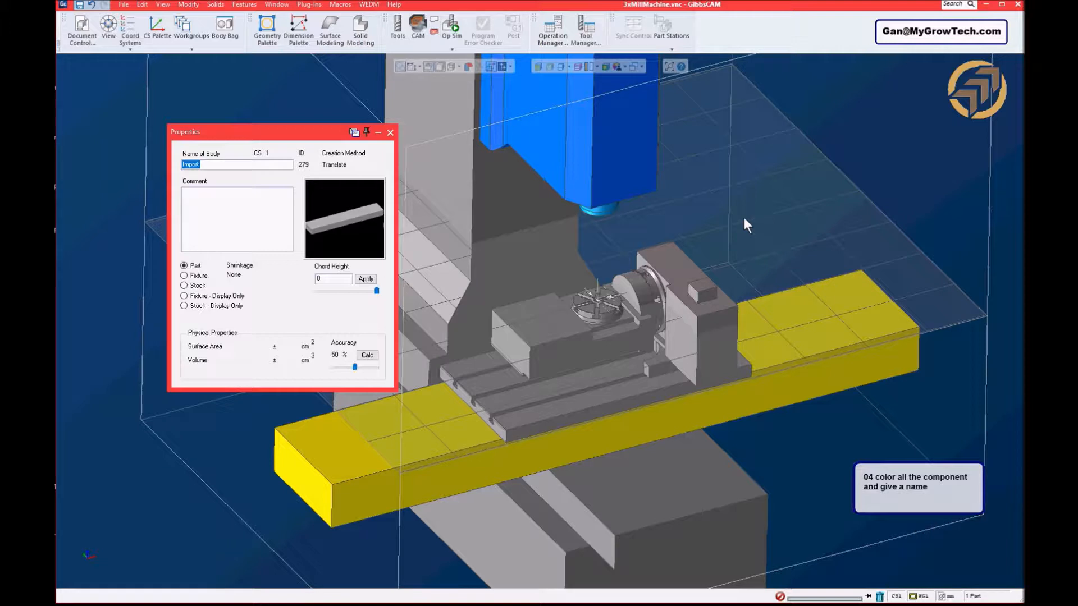
text(Y ax)
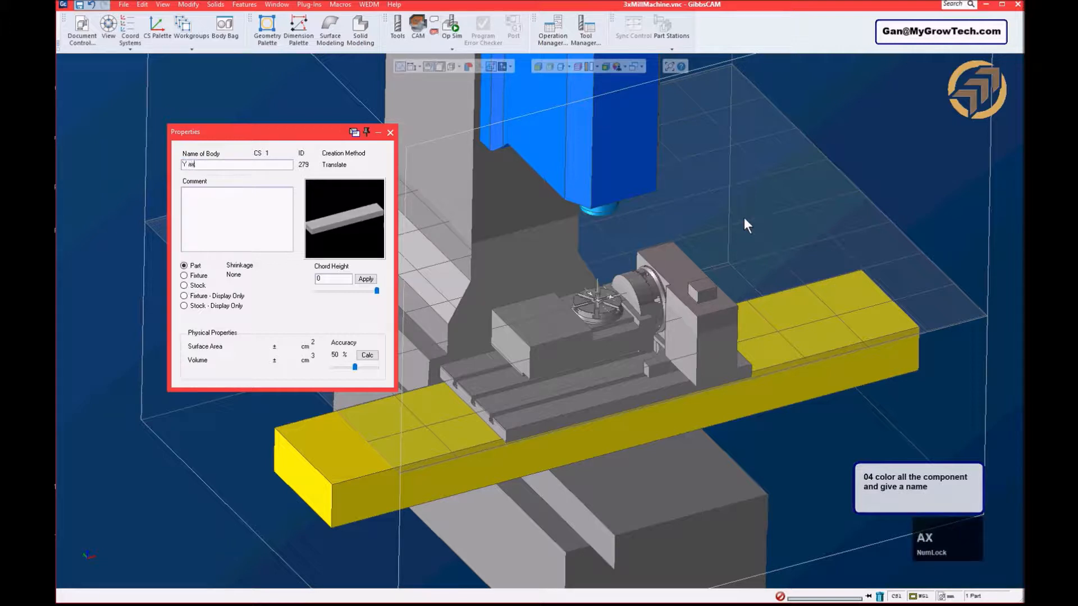
click(390, 133)
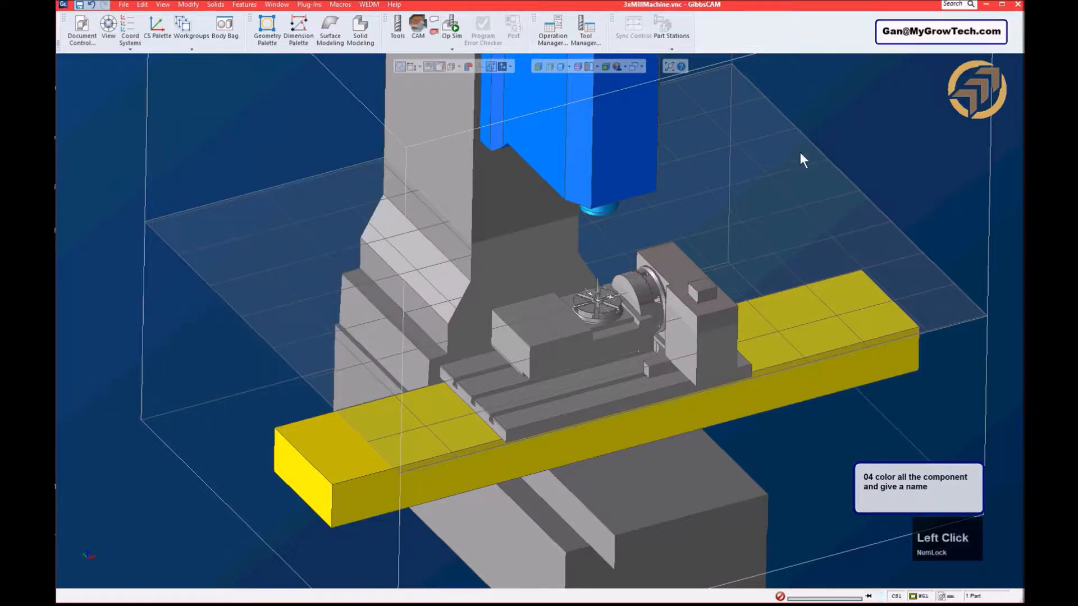
- Set the user color of the long body beneath the slotted table to the assigned dark gray
right_click(829, 304)
click(845, 378)
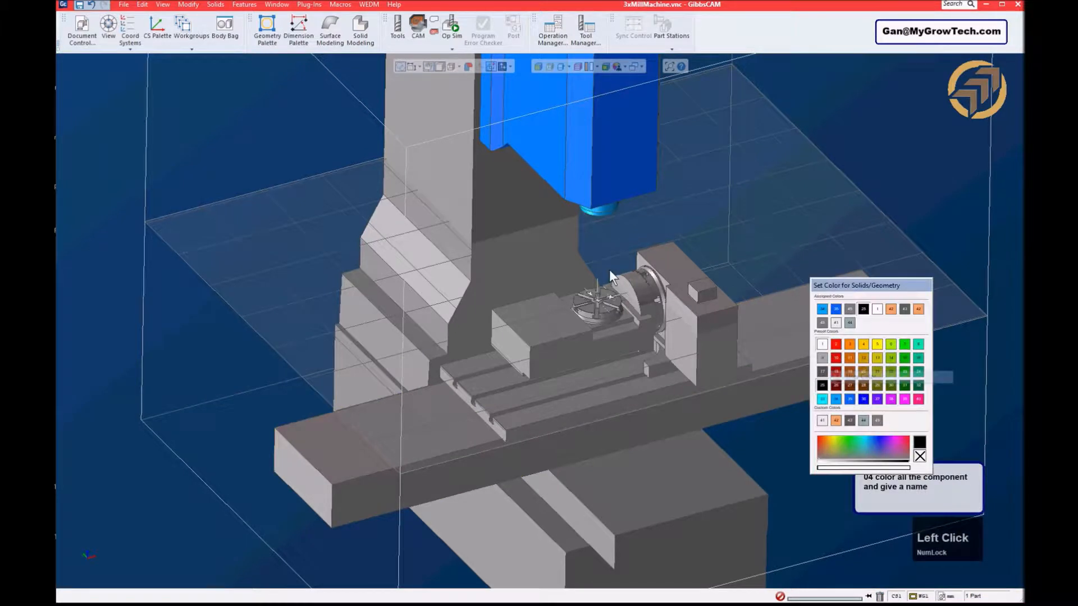
click(905, 310)
- Name the slotted table body beneath the rotary unit "X axis"
middle_drag(648, 319, 654, 440)
ctrl+drag(822, 398, 730, 334)
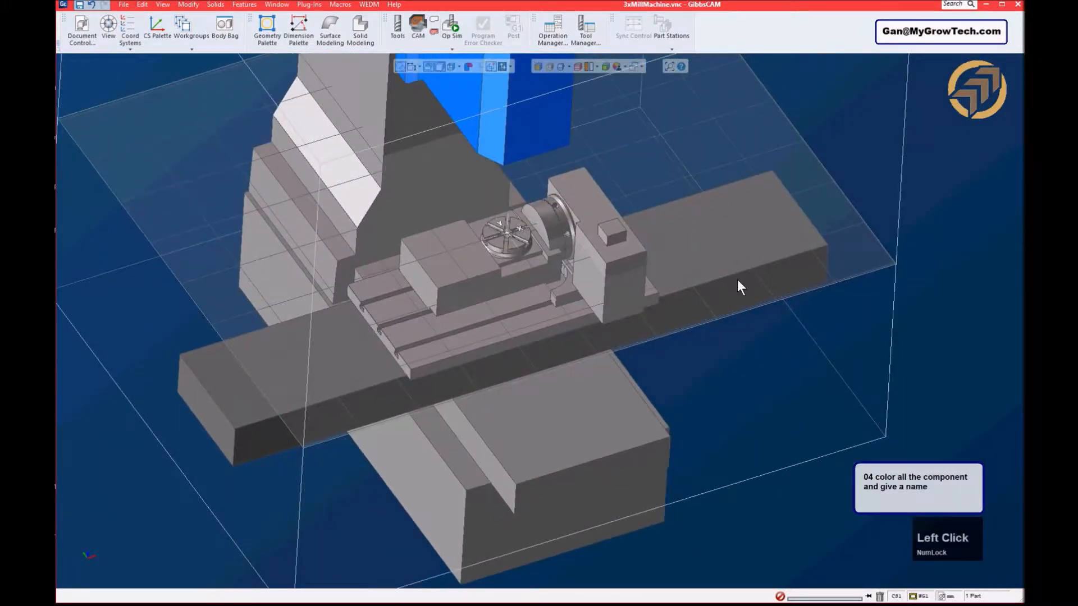
middle_drag(737, 281, 745, 234)
click(724, 166)
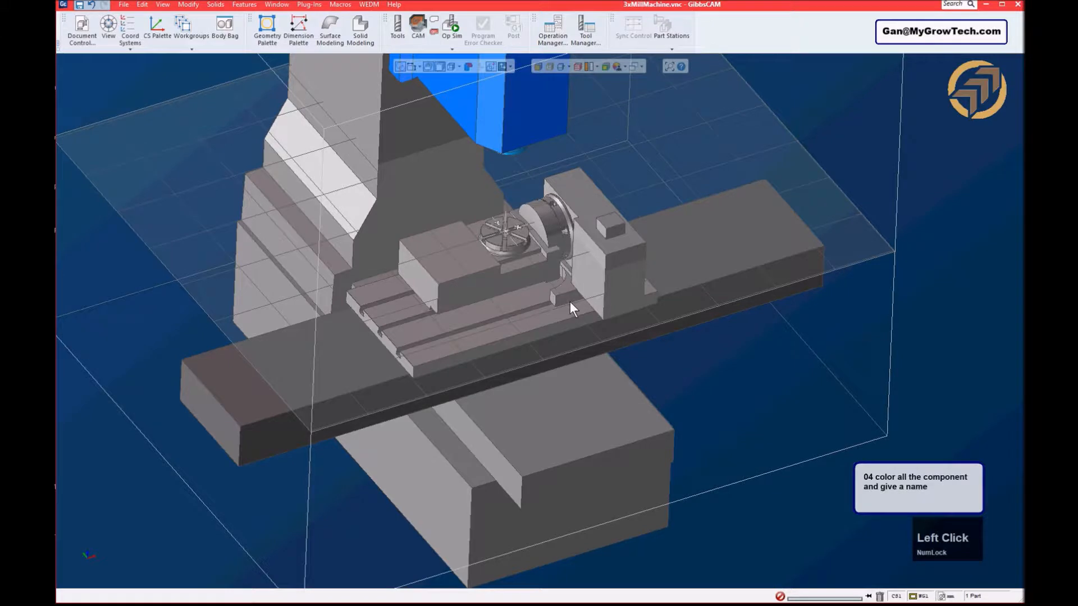
scroll(570, 303, down, 2)
click(556, 316)
right_click(555, 317)
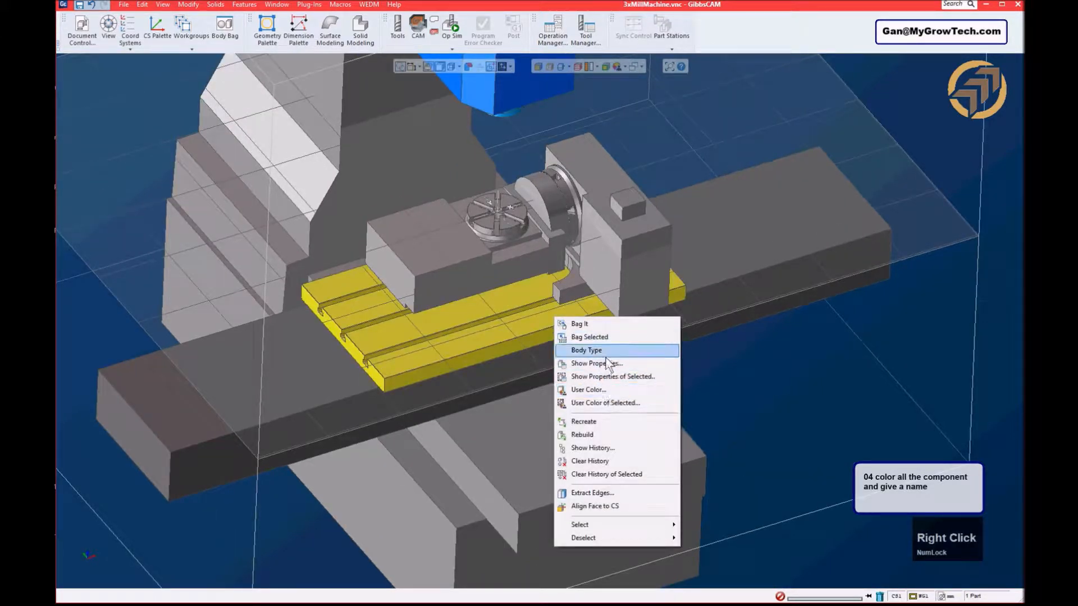
click(610, 364)
text(X axis)
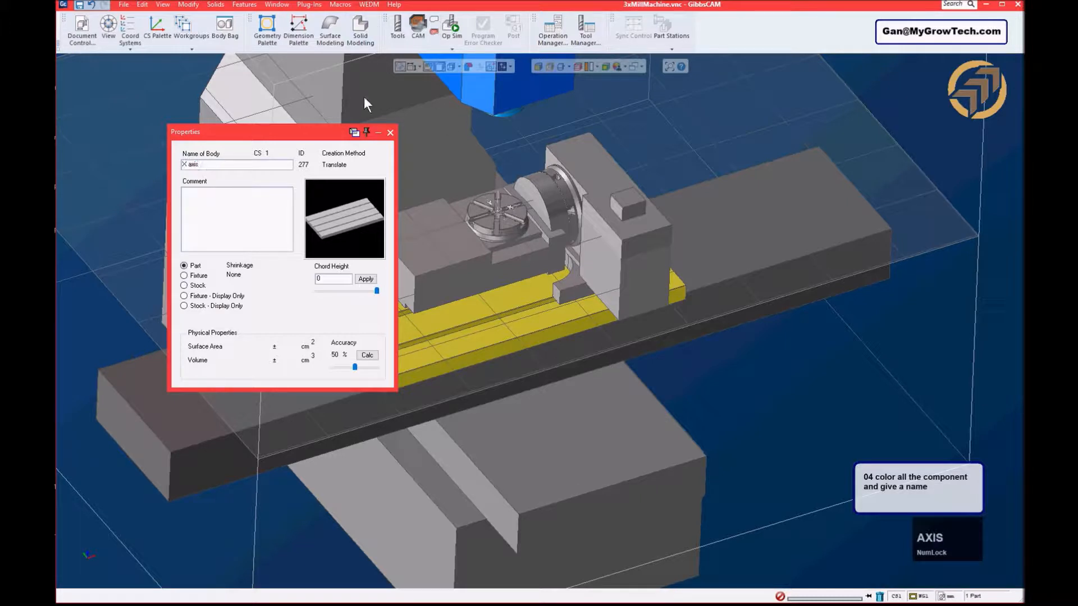
click(389, 133)
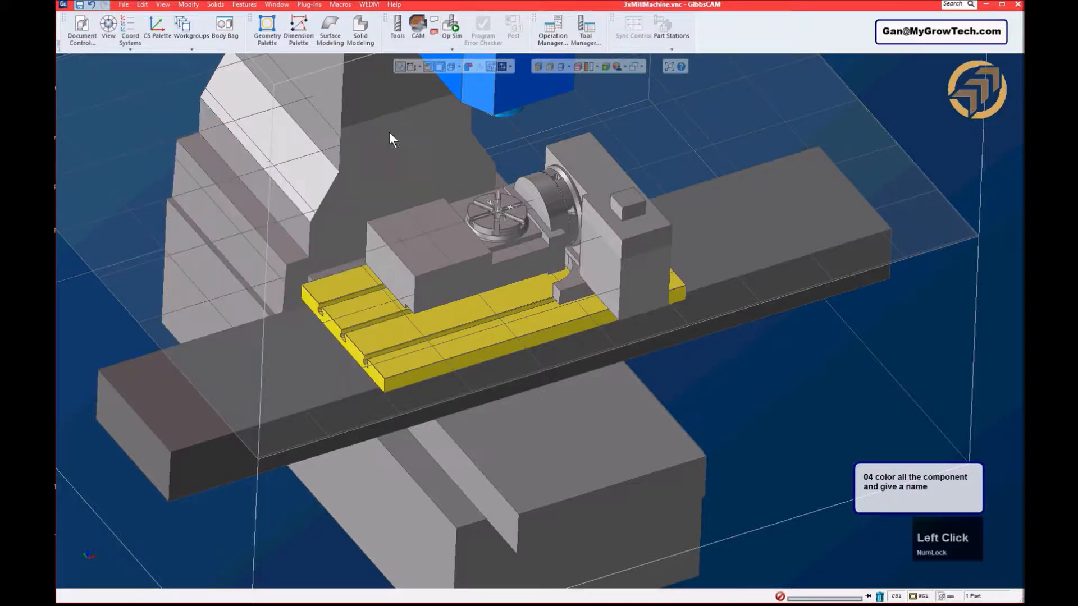
click(666, 144)
right_click(551, 318)
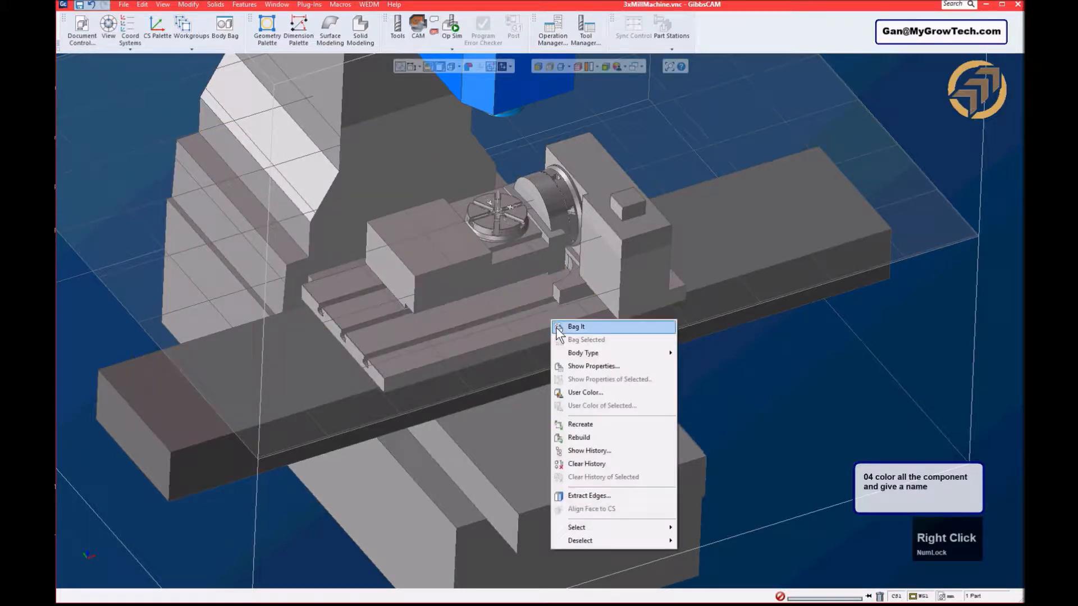
click(601, 369)
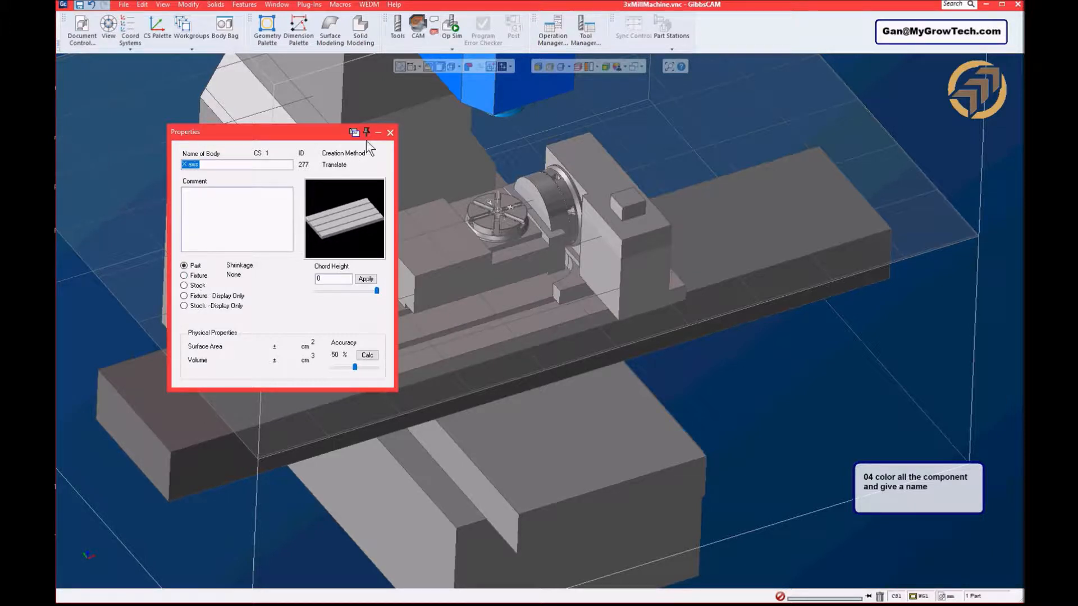
click(391, 132)
- Set the user color of the slotted table body beneath the rotary unit to white
right_click(520, 297)
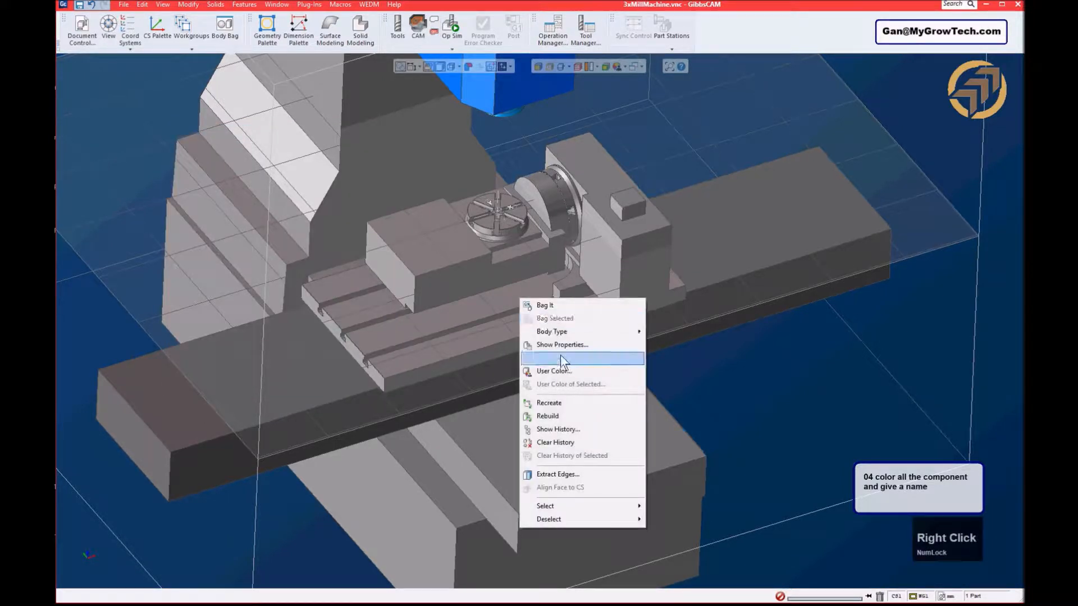
click(563, 373)
click(582, 303)
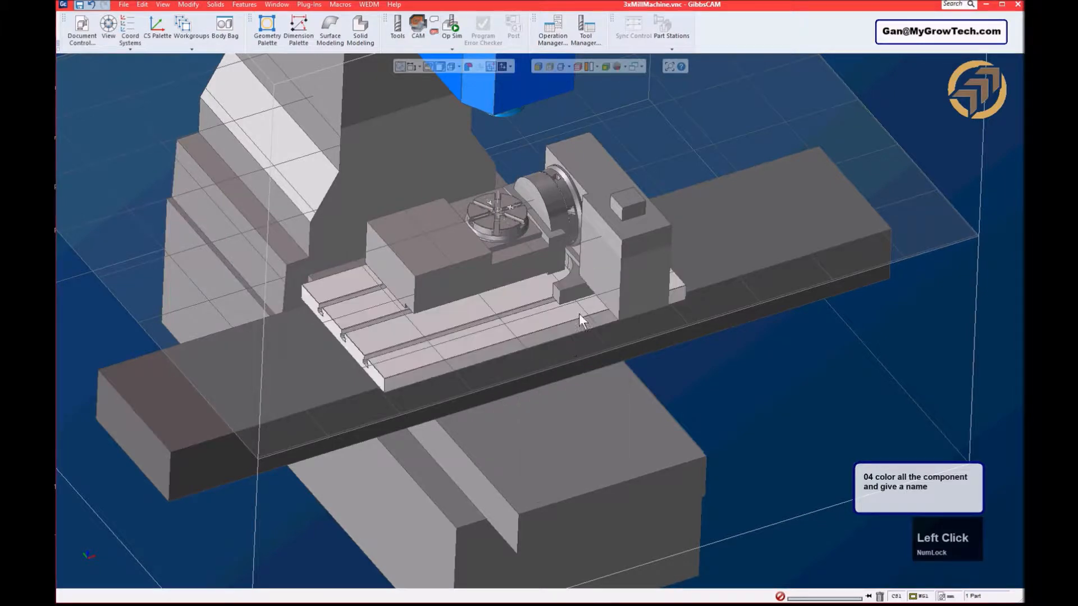
middle_drag(695, 252, 693, 178)
click(676, 139)
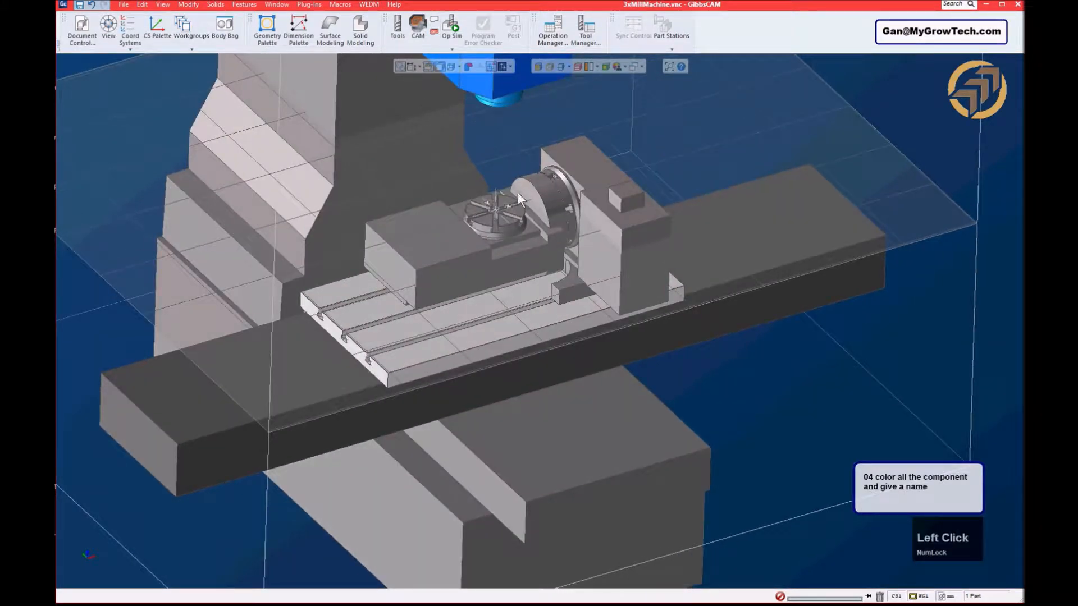
- Name the tall housing body of the rotary unit "Rot body"
middle_drag(563, 251, 566, 286)
scroll(567, 287, down, 3)
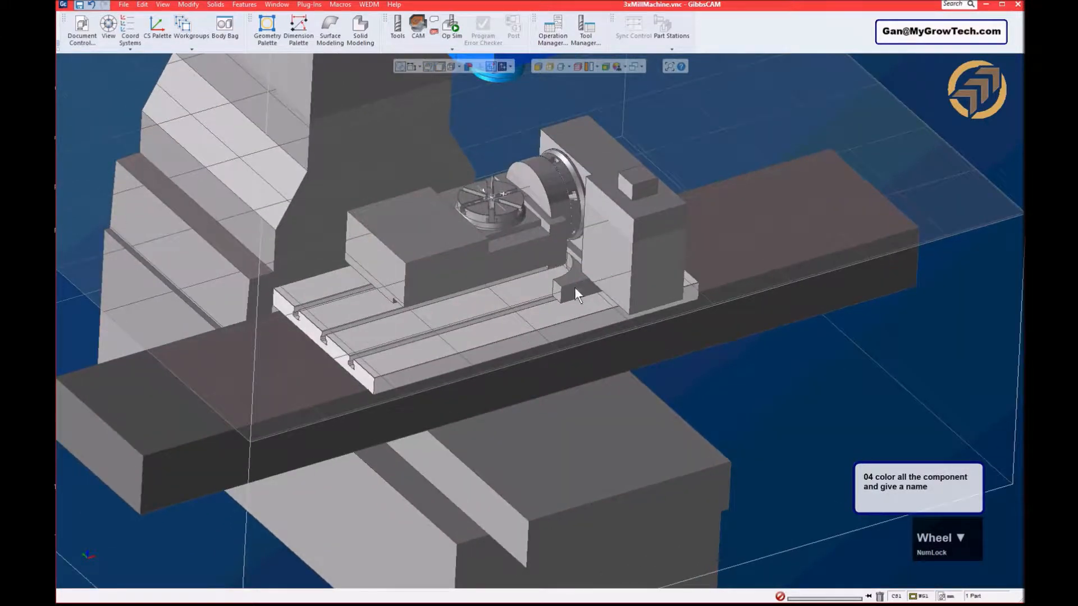
click(604, 241)
middle_drag(672, 311, 631, 241)
right_click(631, 241)
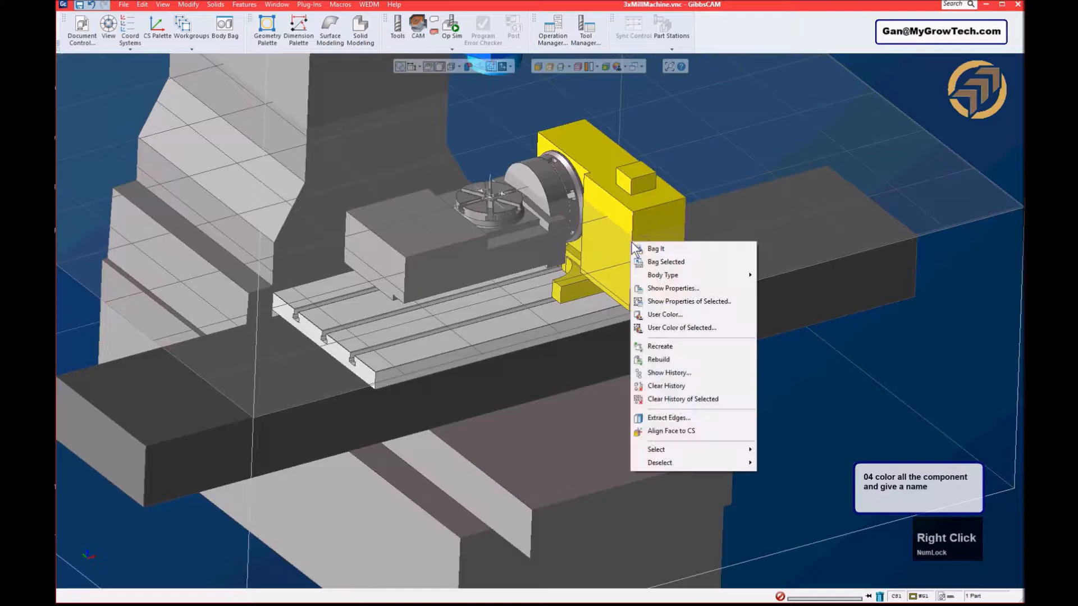
click(679, 289)
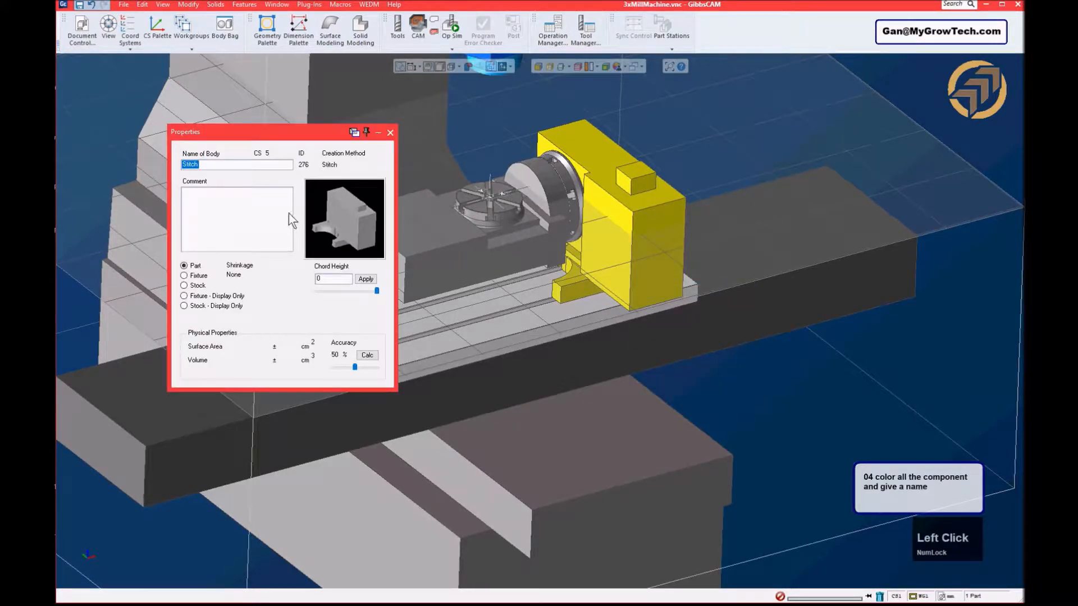
text(Rot body)
click(390, 133)
- Set the user color of the tall rotary housing to the assigned gray
right_click(646, 210)
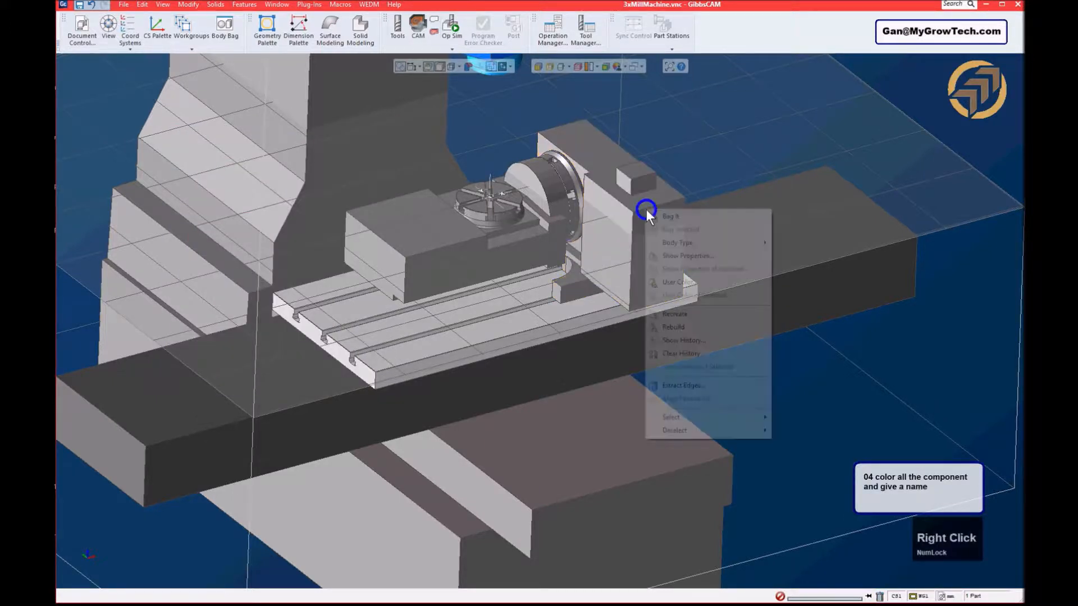
click(692, 283)
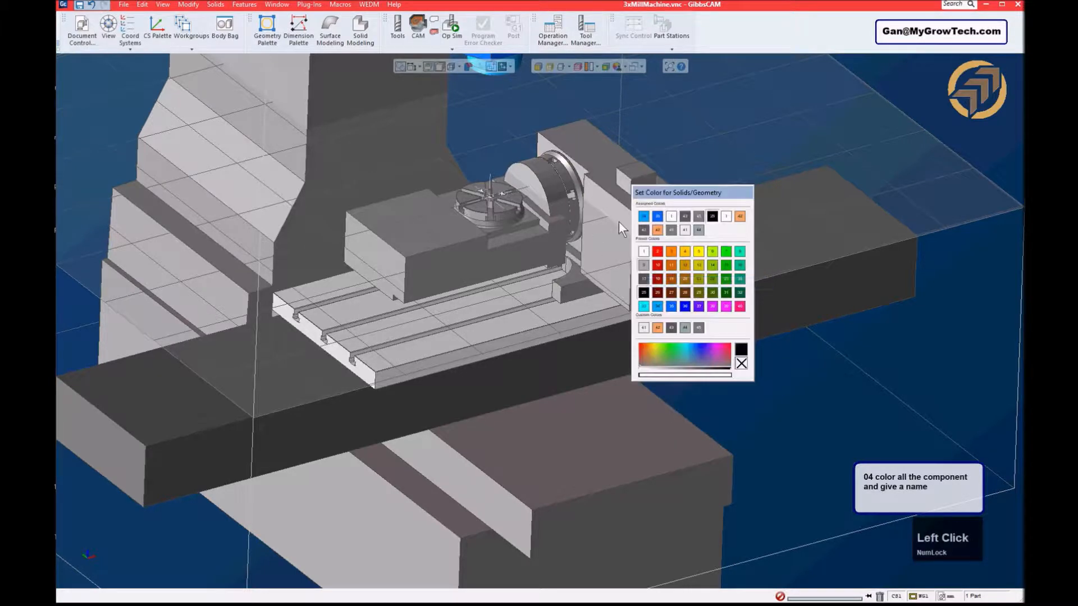
click(698, 216)
middle_drag(669, 236, 683, 127)
click(639, 116)
- Name the round slotted faceplate on the side of the rotary housing "A axis"
scroll(592, 123, down, 1)
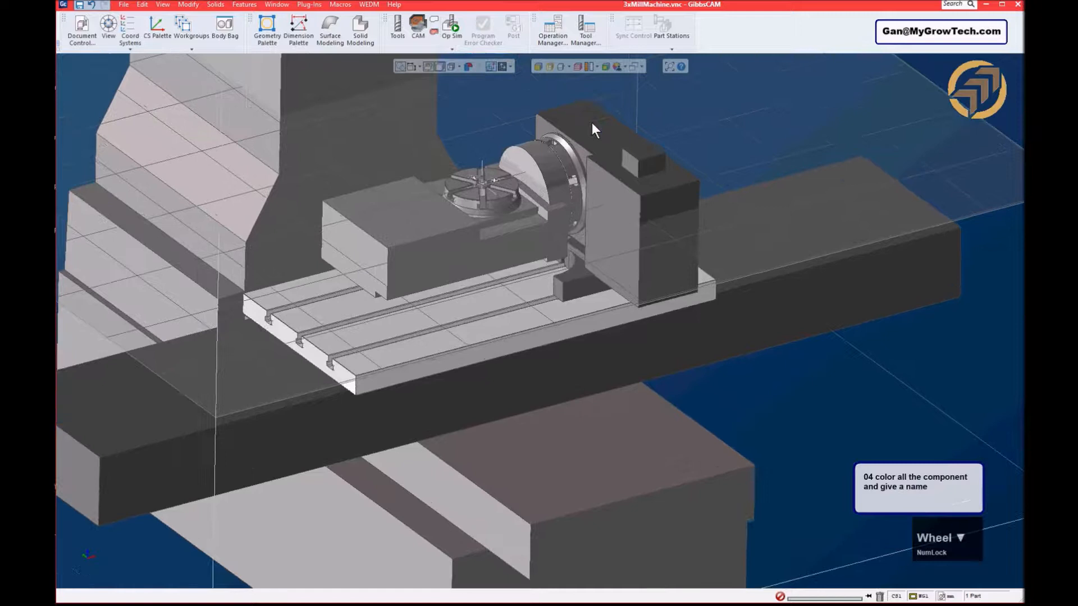
scroll(593, 125, down, 1)
ctrl+click(619, 174)
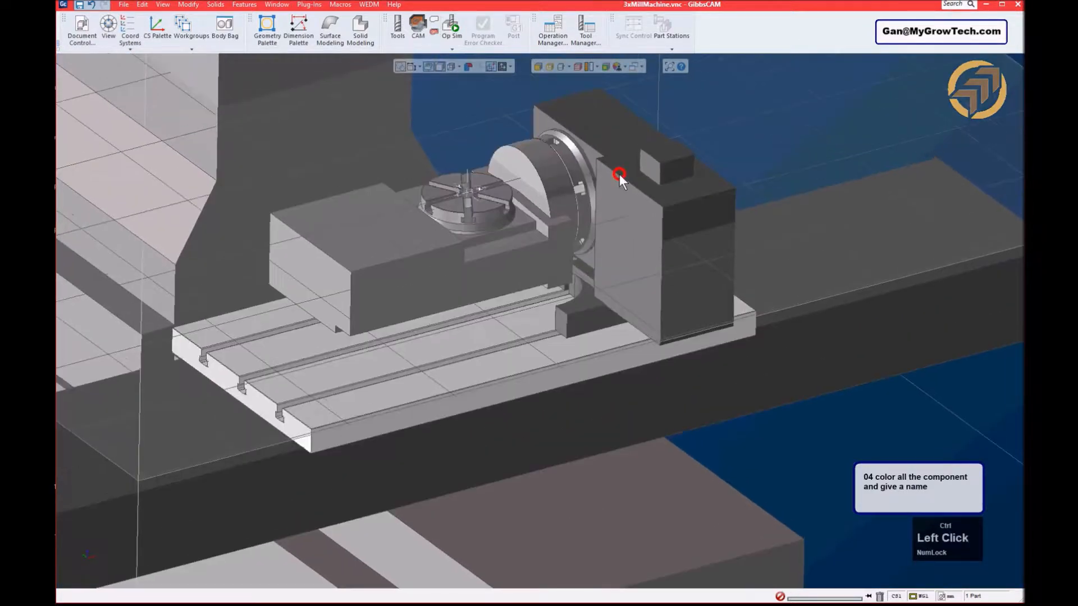
right_click(579, 167)
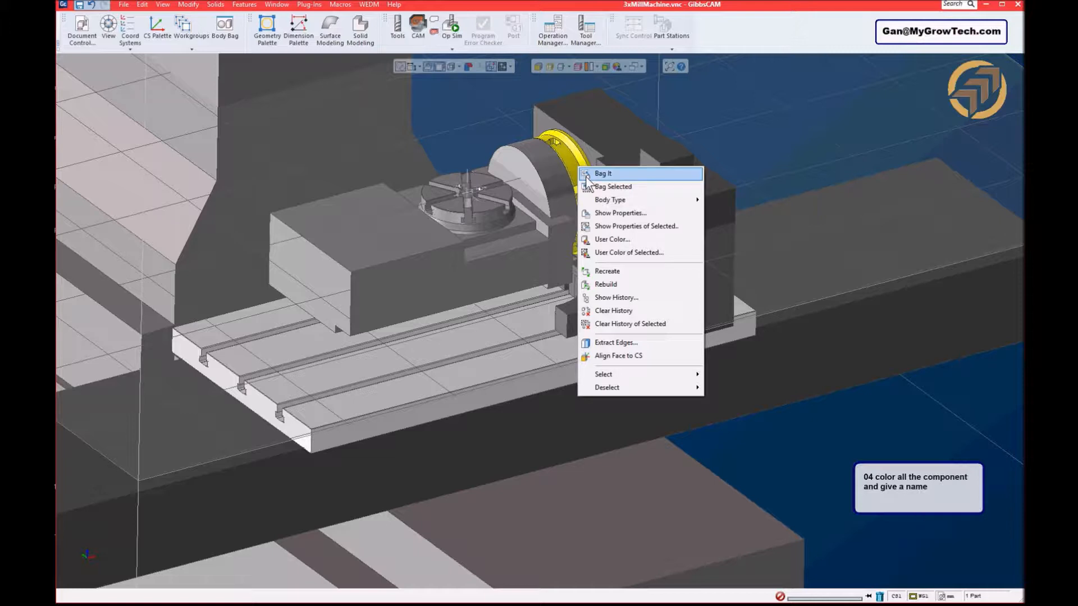
click(620, 214)
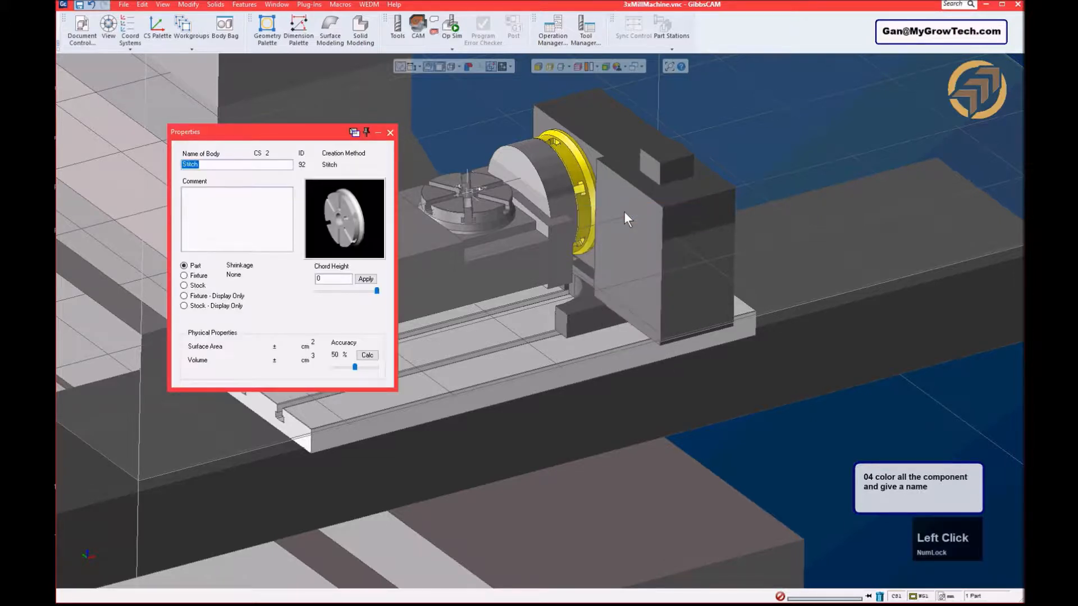
text(A axis)
click(390, 133)
- Set the user color of the round faceplate on the rotary housing to the assigned white
right_click(572, 163)
click(605, 233)
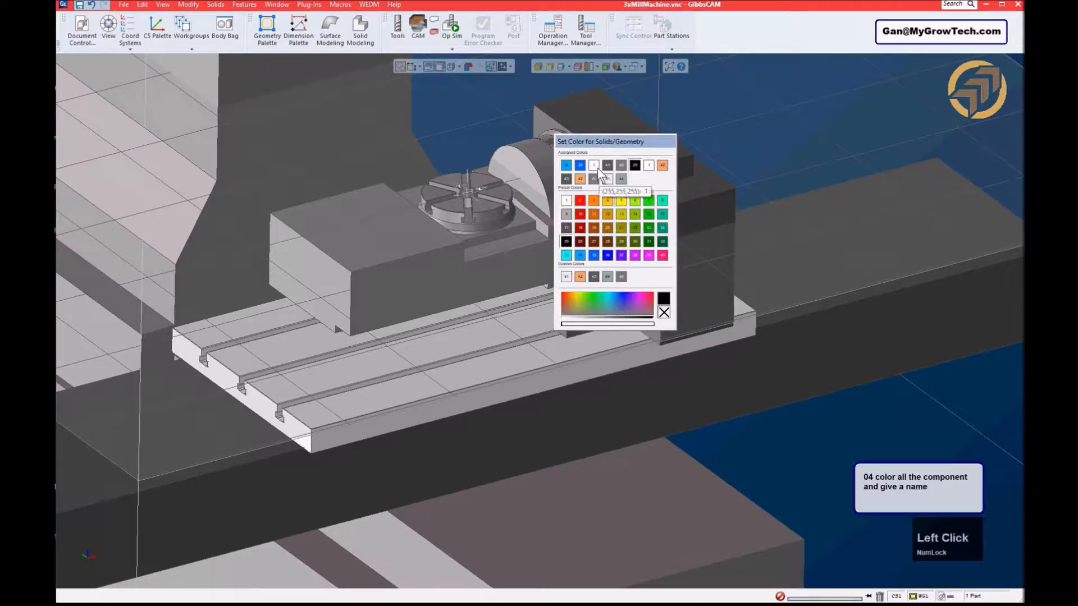
click(648, 166)
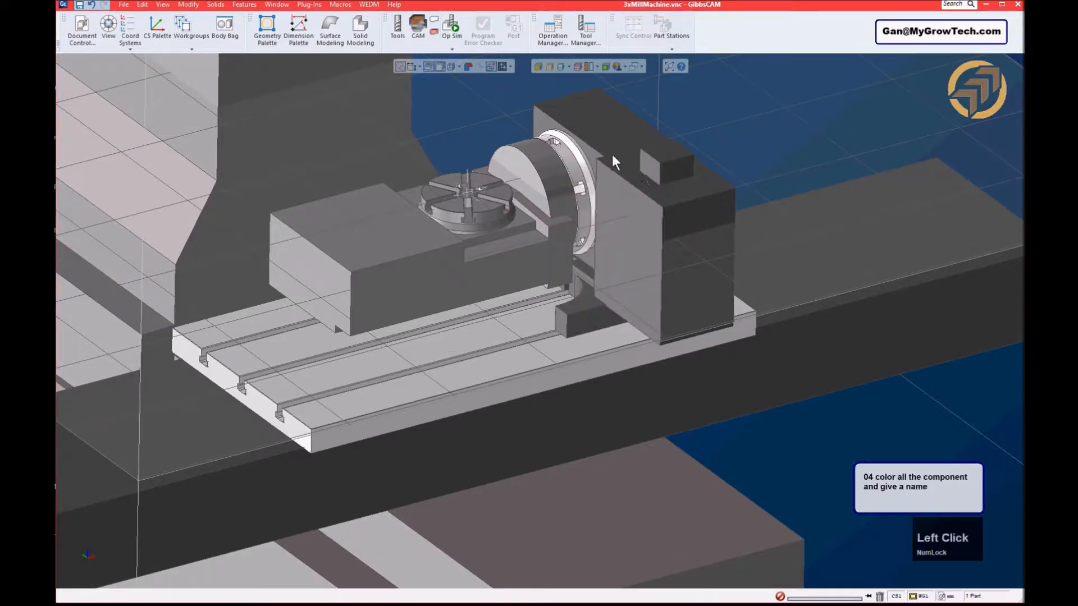
middle_drag(612, 155, 616, 182)
ctrl+drag(599, 224, 651, 244)
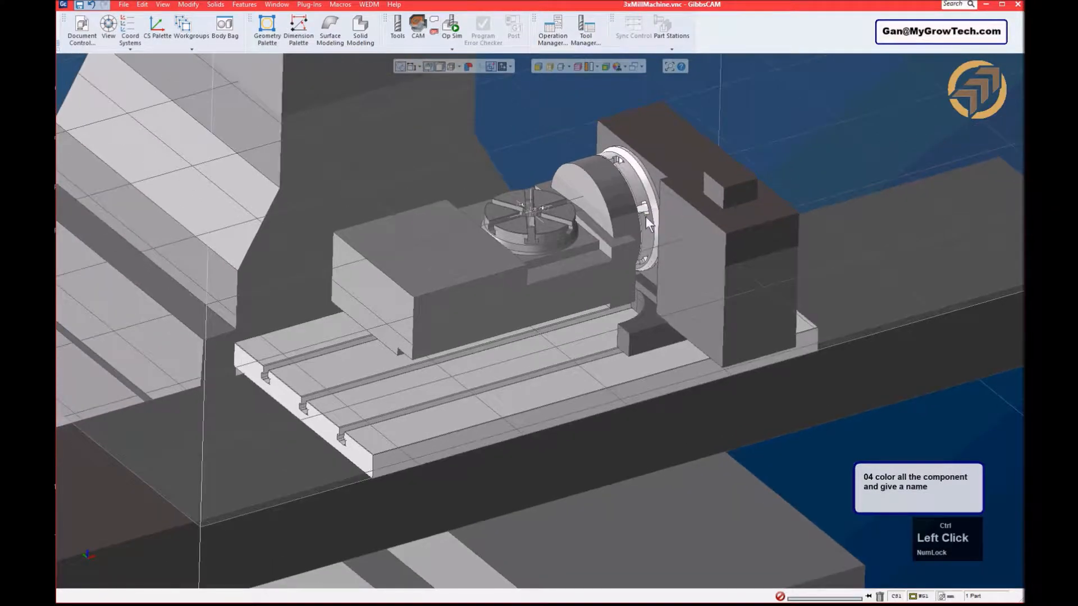
- Name the tilting body that carries the small round table "A body"
click(617, 201)
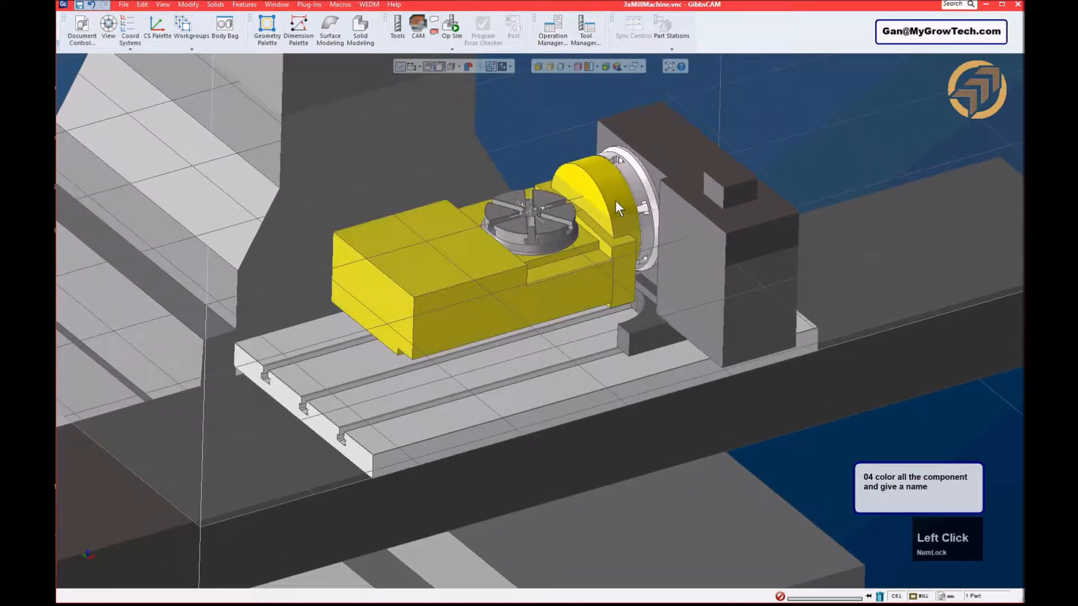
right_click(616, 201)
click(667, 250)
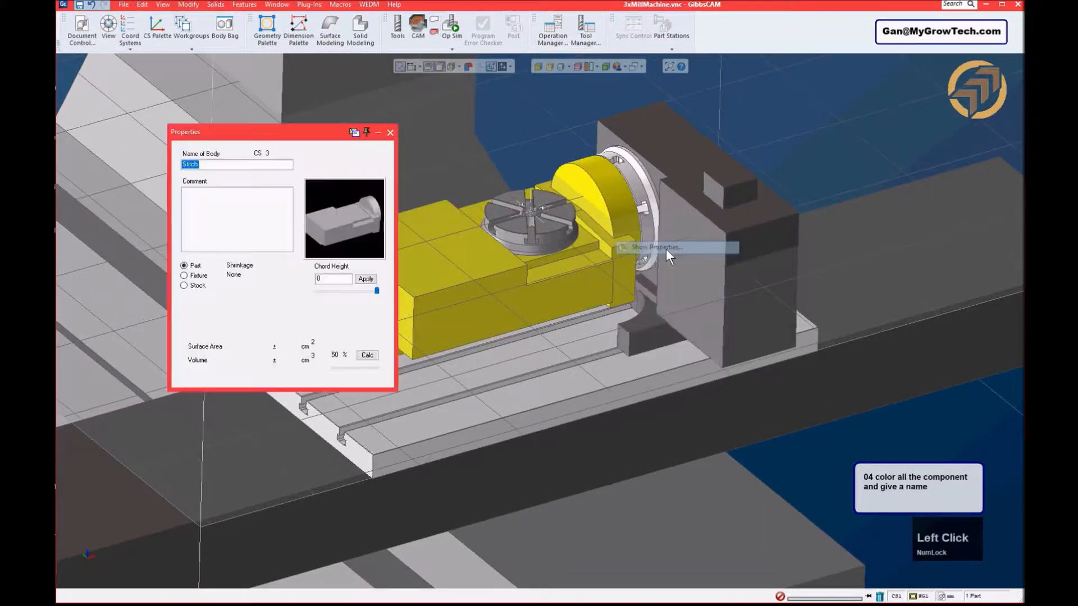
text(A body)
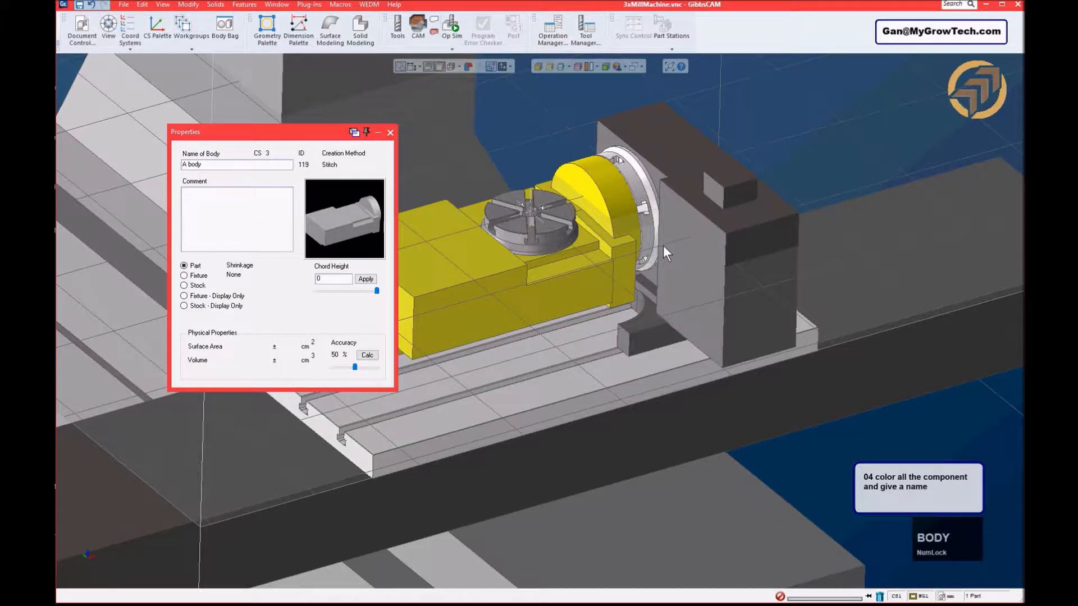
click(390, 133)
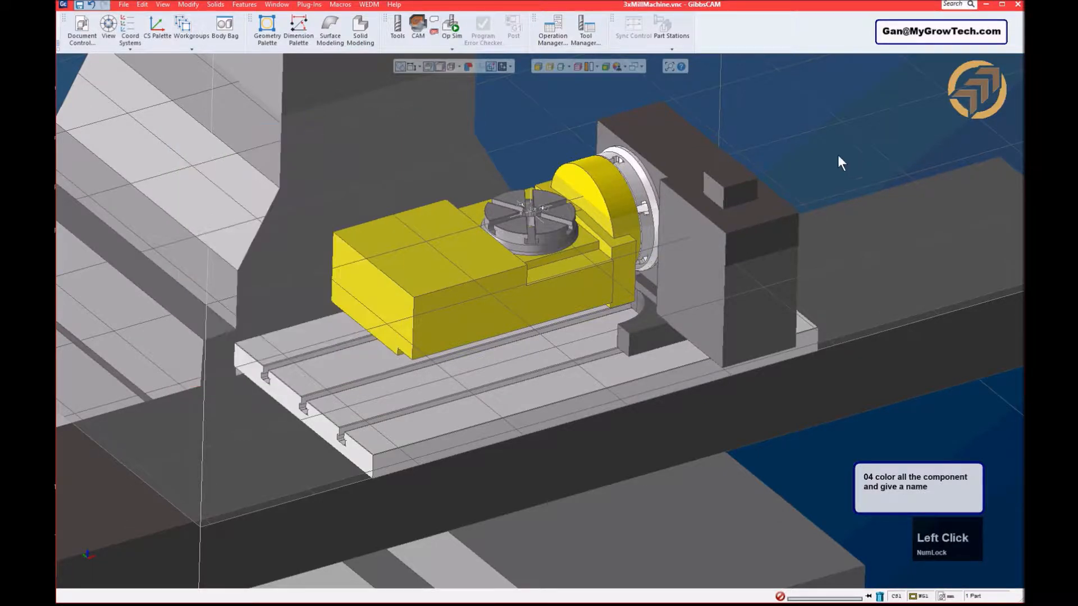
click(860, 159)
- Set the user color of the tilting body under the small round table to dark green
right_click(468, 263)
click(512, 332)
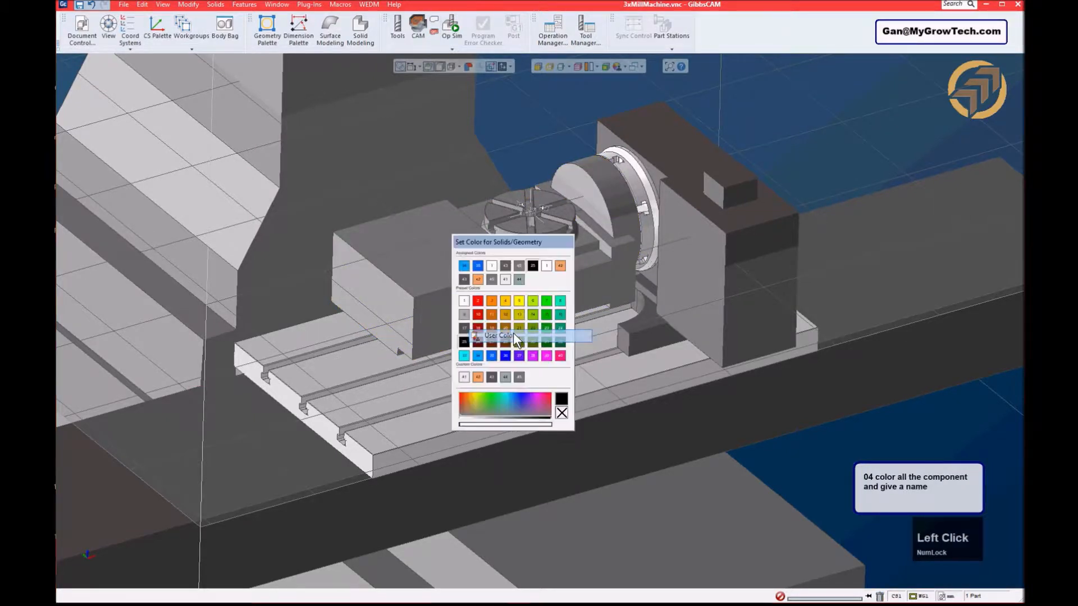
click(545, 342)
middle_drag(545, 341, 556, 235)
click(764, 162)
- Name the small round slotted table on top of the green tilting body "C table"
scroll(563, 192, down, 4)
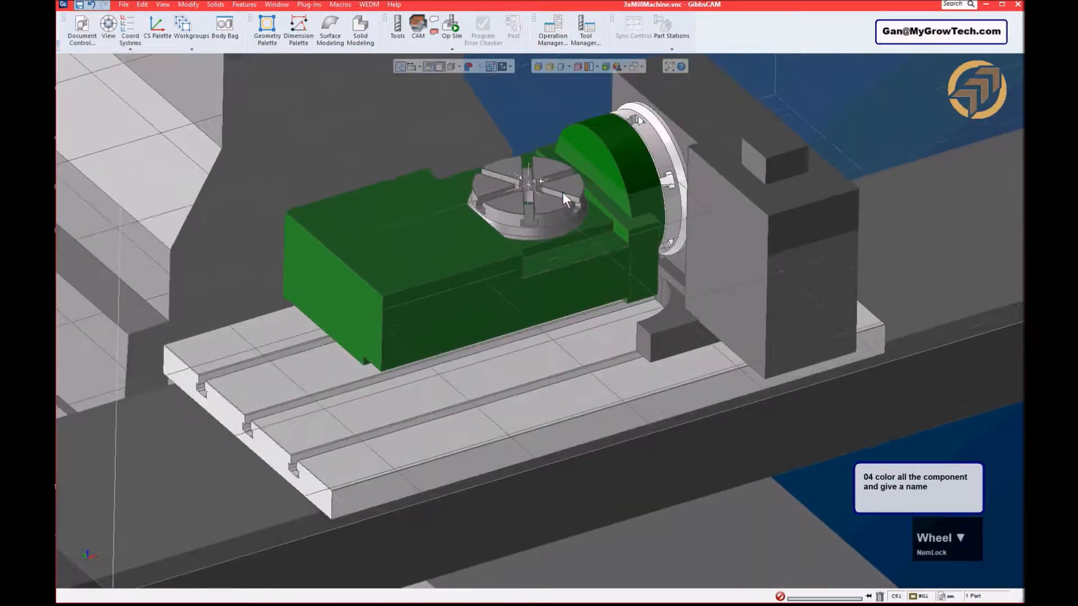
click(559, 198)
right_click(559, 195)
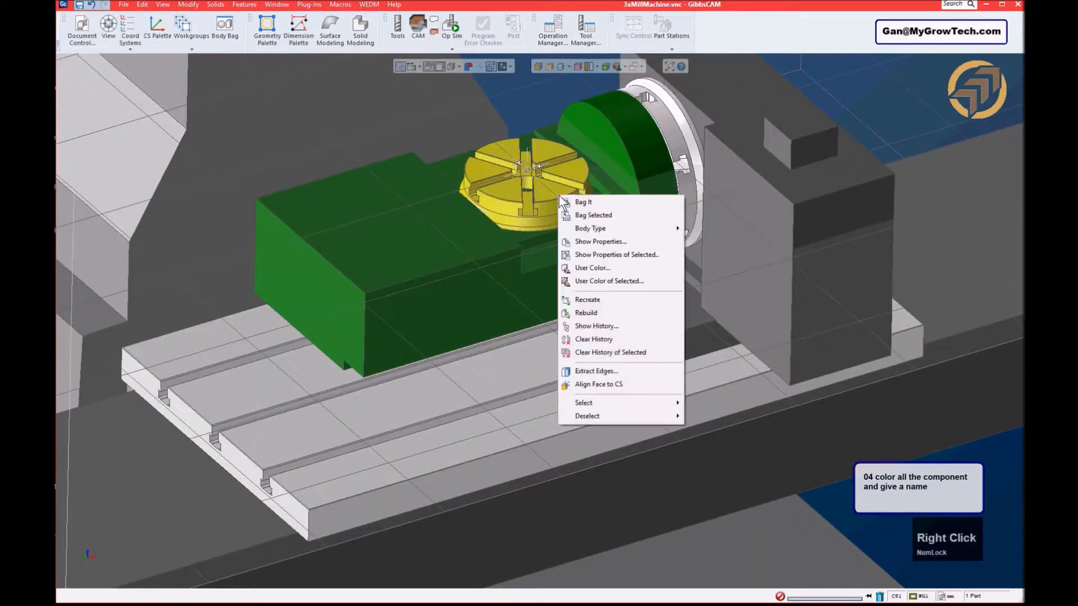
click(620, 243)
text(C table)
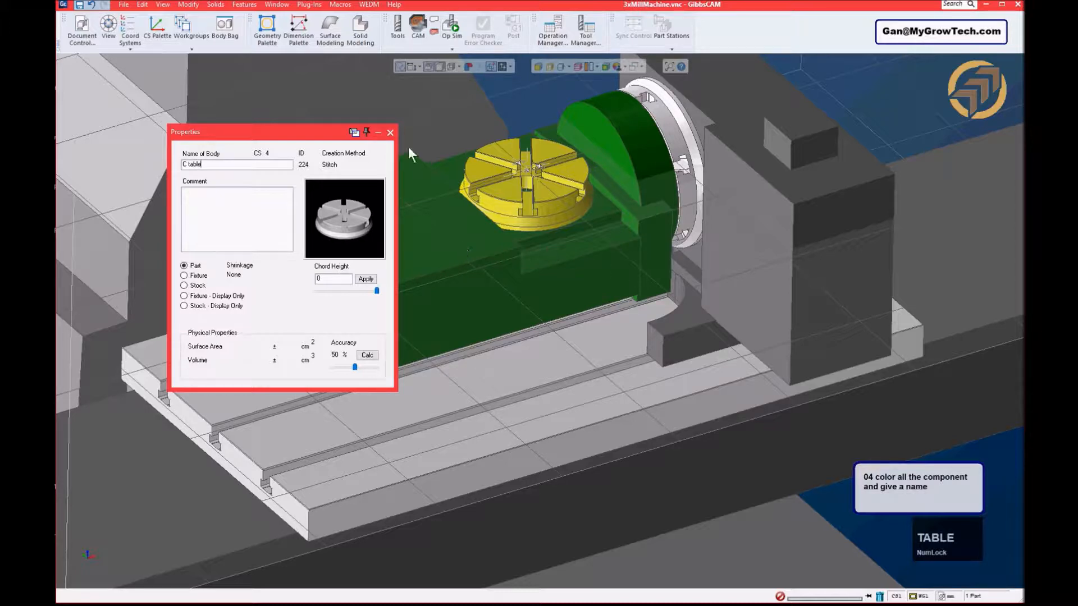
click(390, 133)
middle_drag(648, 177, 580, 185)
click(556, 103)
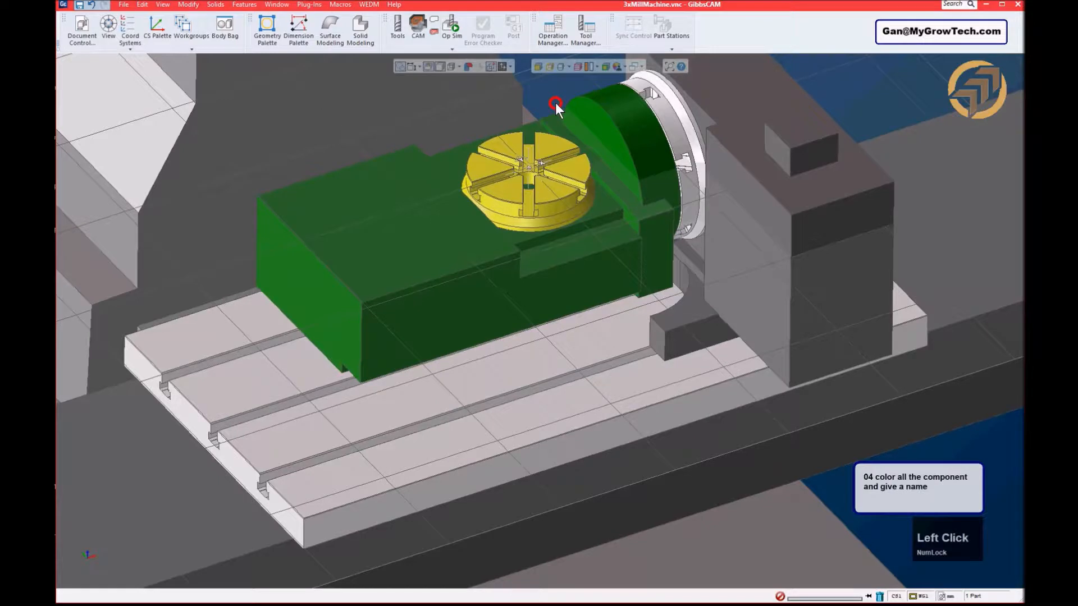
- Set the user color of the small round slotted table to the assigned white
right_click(563, 165)
click(620, 239)
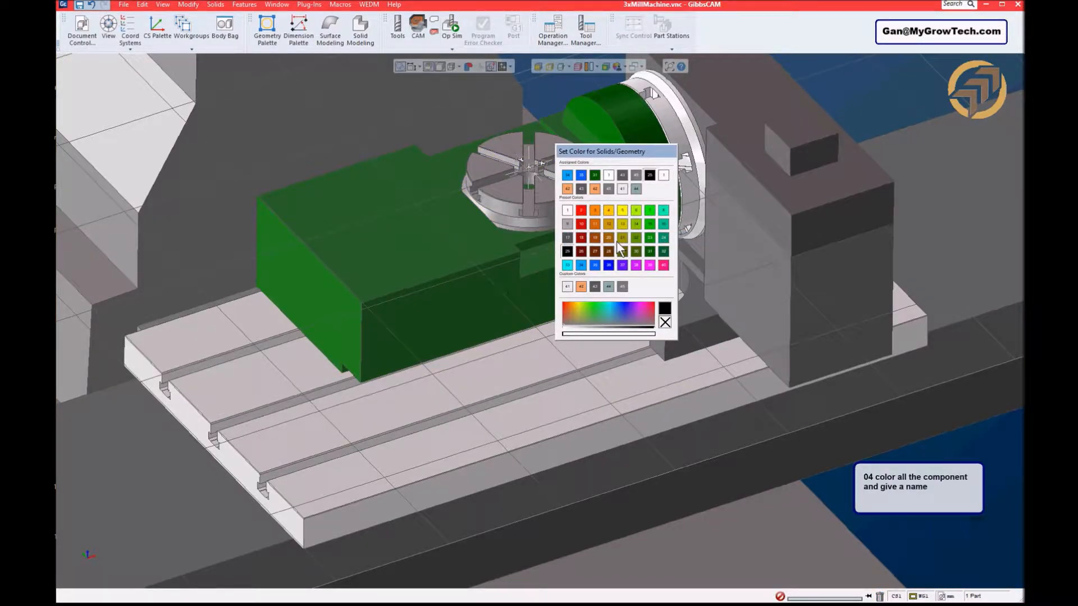
click(664, 177)
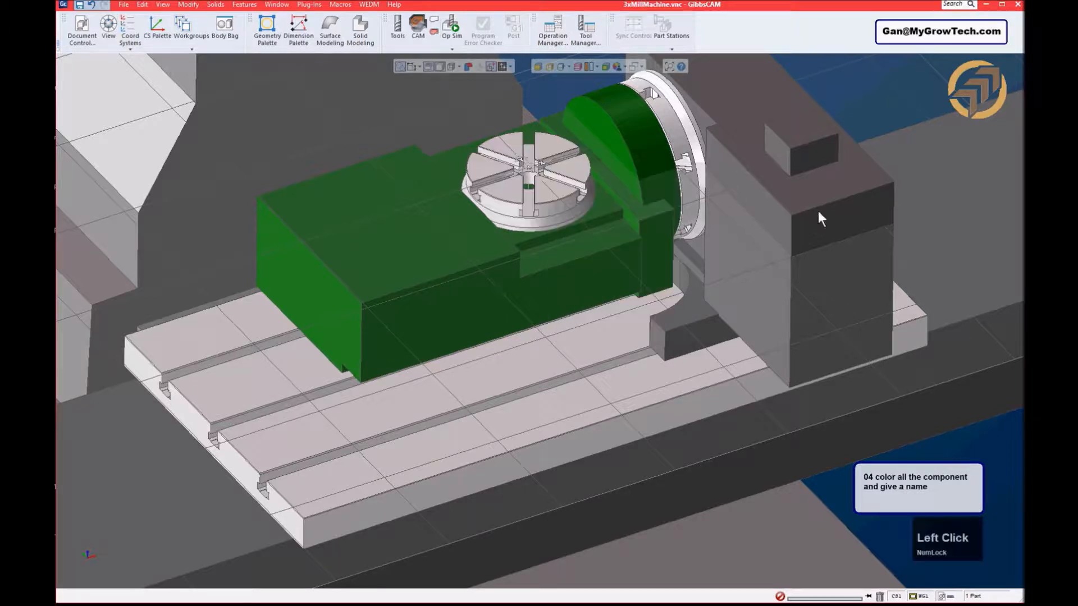
- Save the machine model file with its named and colored components
middle_drag(797, 215, 769, 223)
scroll(770, 222, up, 3)
scroll(770, 222, up, 2)
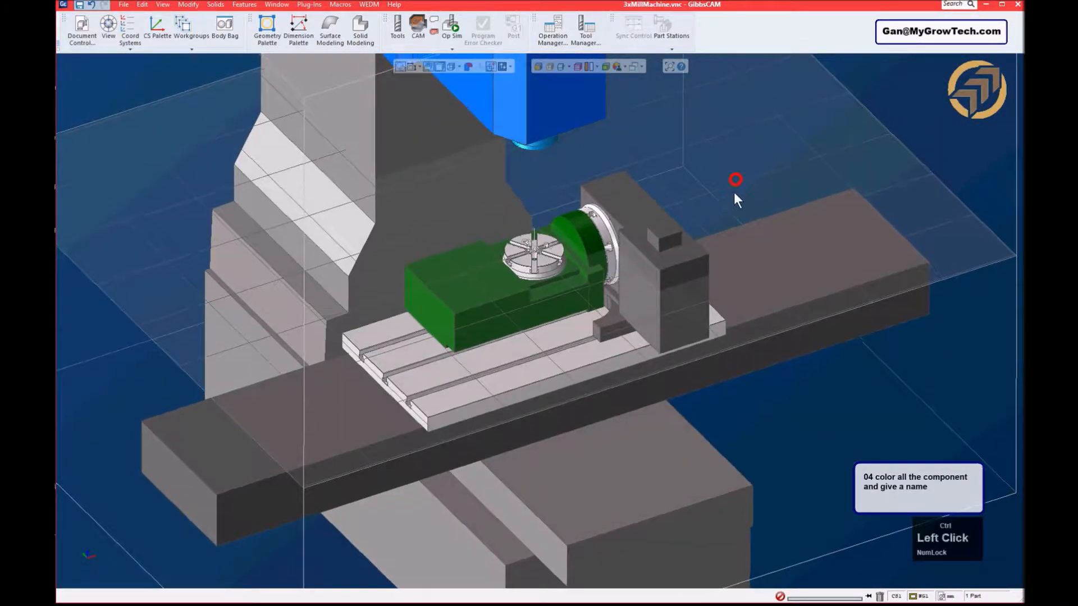
ctrl+drag(736, 178, 730, 223)
middle_drag(704, 216, 702, 221)
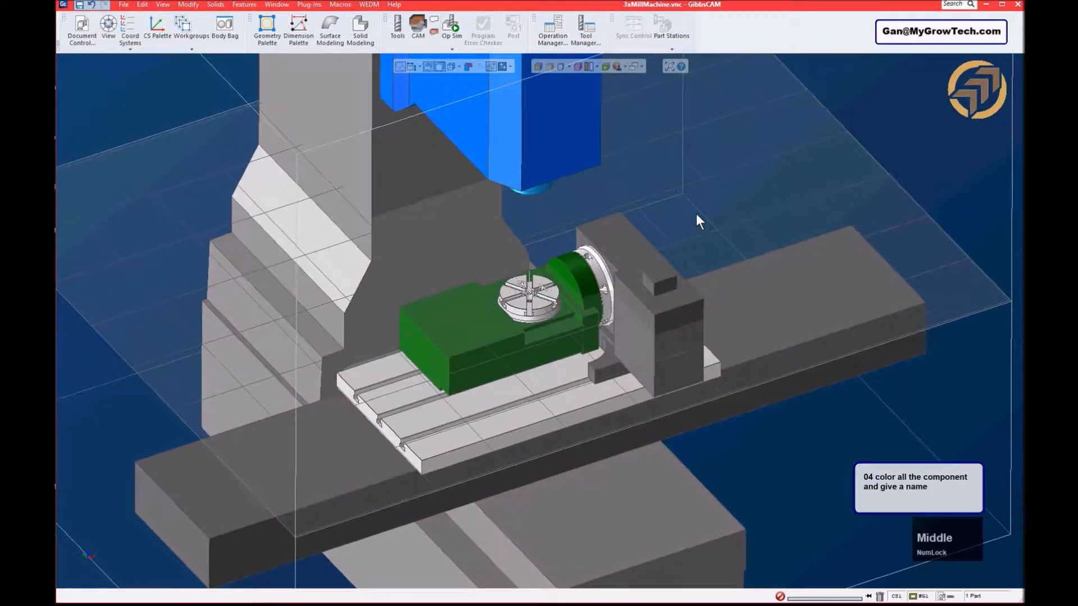
click(80, 5)
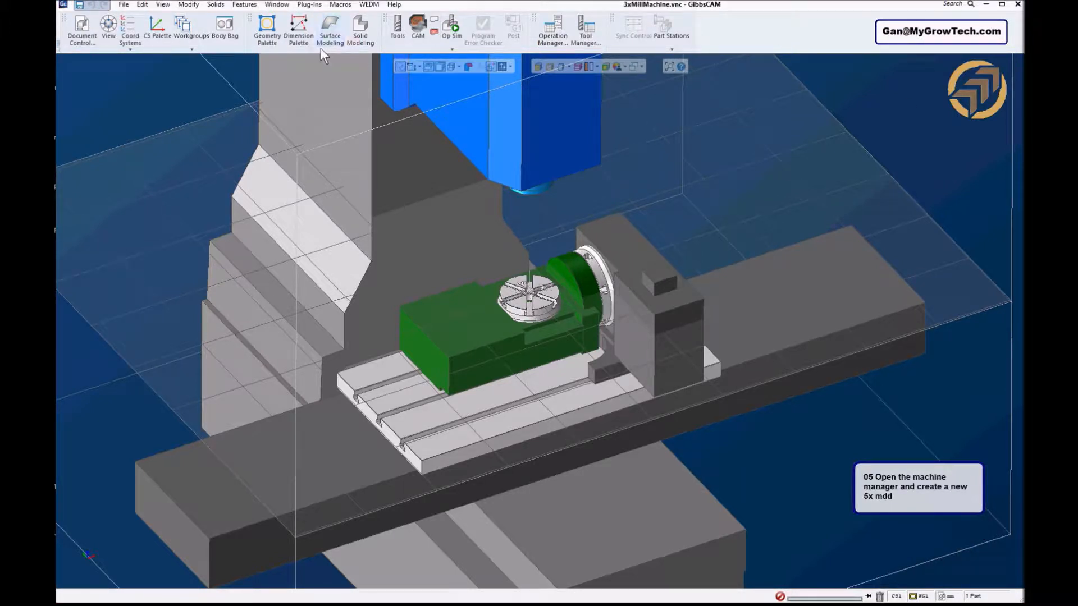
- Open the Machine Manager plug-in, dismissing the locked MDD notice for the 3 Axis Vertical Mill
click(309, 5)
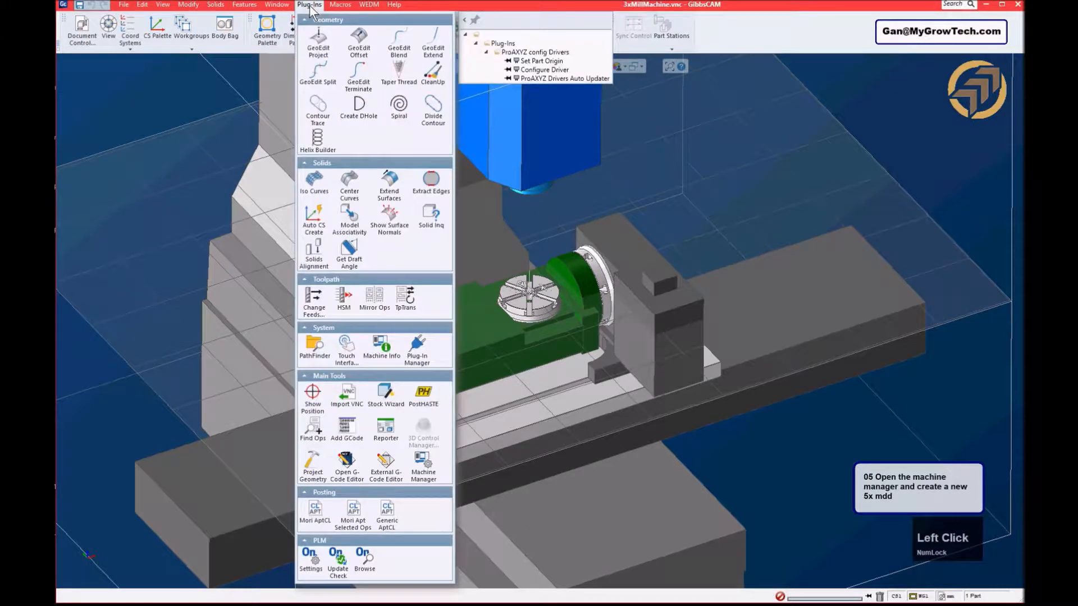
click(425, 465)
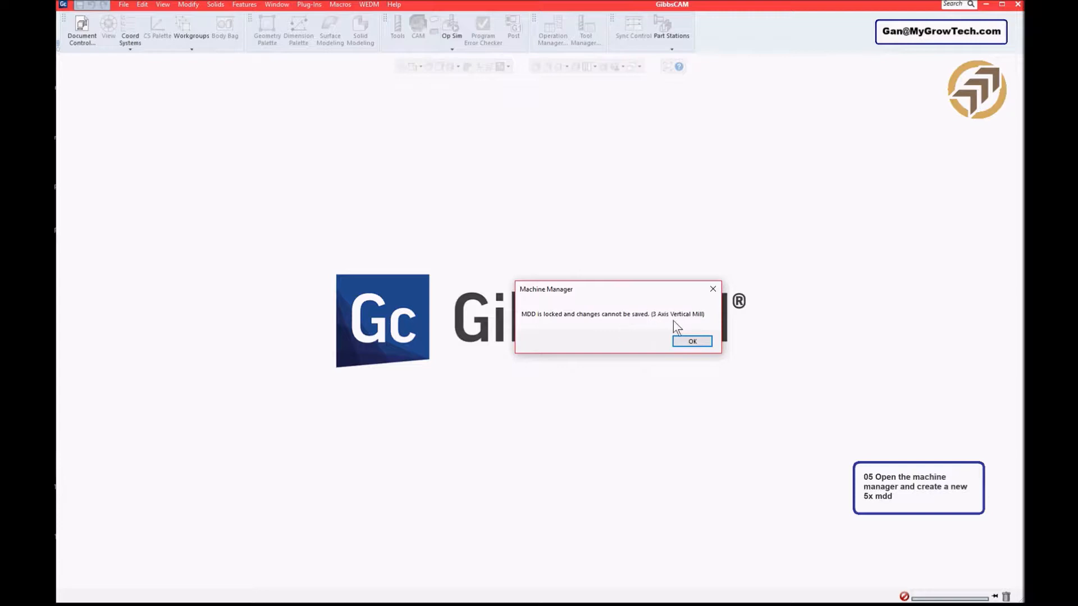
click(696, 344)
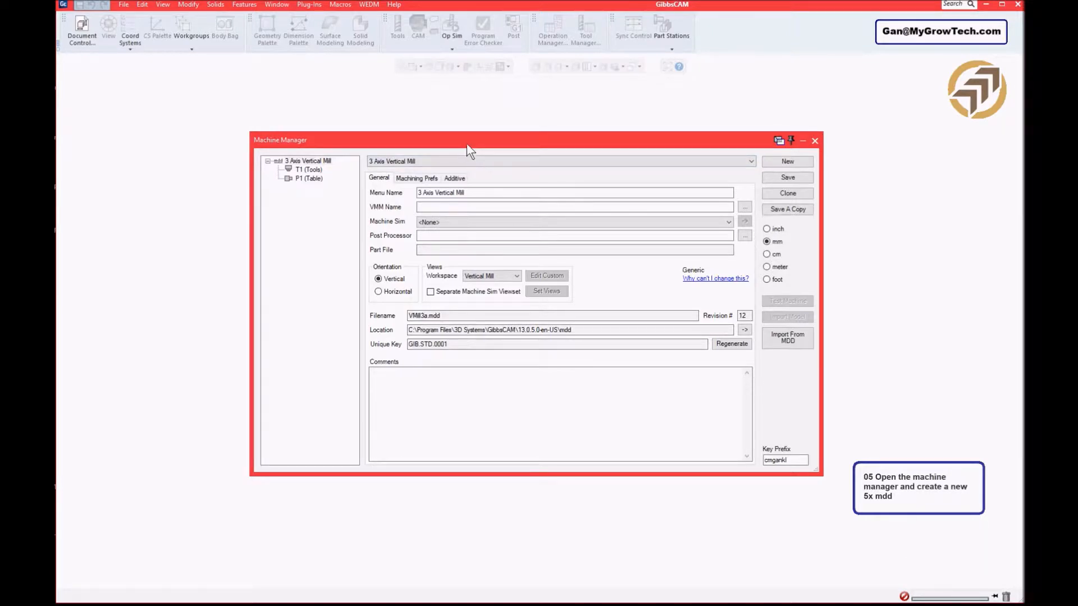
drag(464, 141, 453, 132)
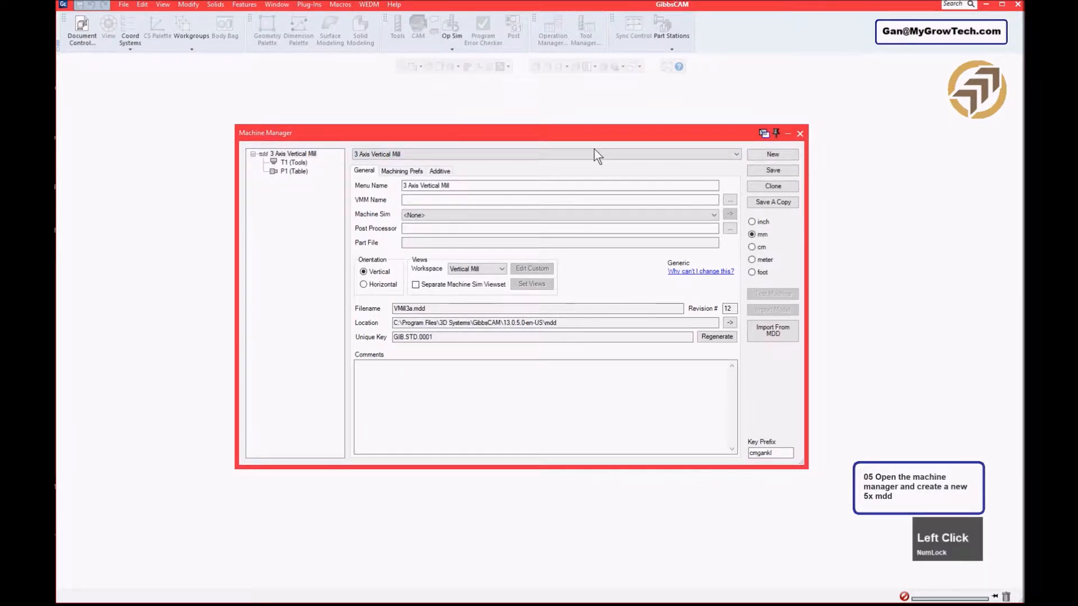
- Create a new MDD named MyHass5x from the 5-Axis Mill template with the AC Table configuration
click(786, 157)
drag(639, 237, 550, 113)
click(499, 134)
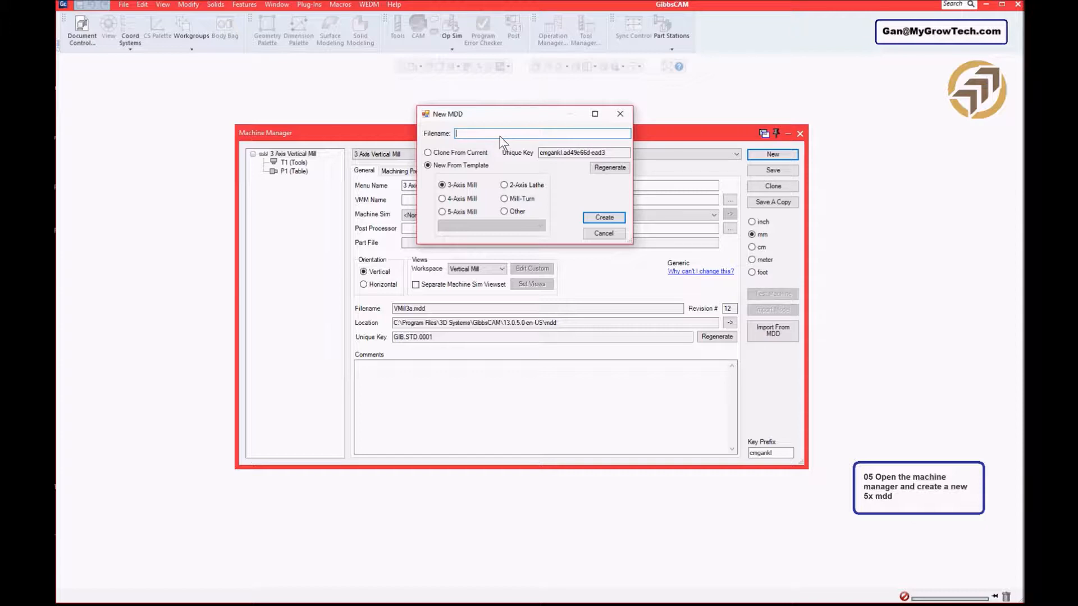
text(M)
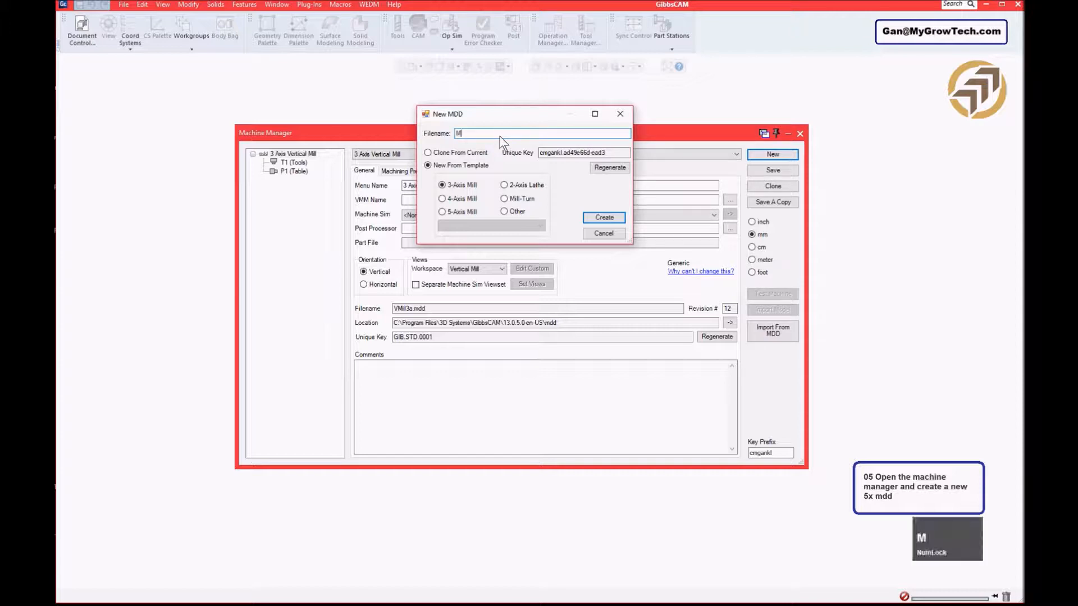
text(yHass5x)
click(458, 211)
click(460, 226)
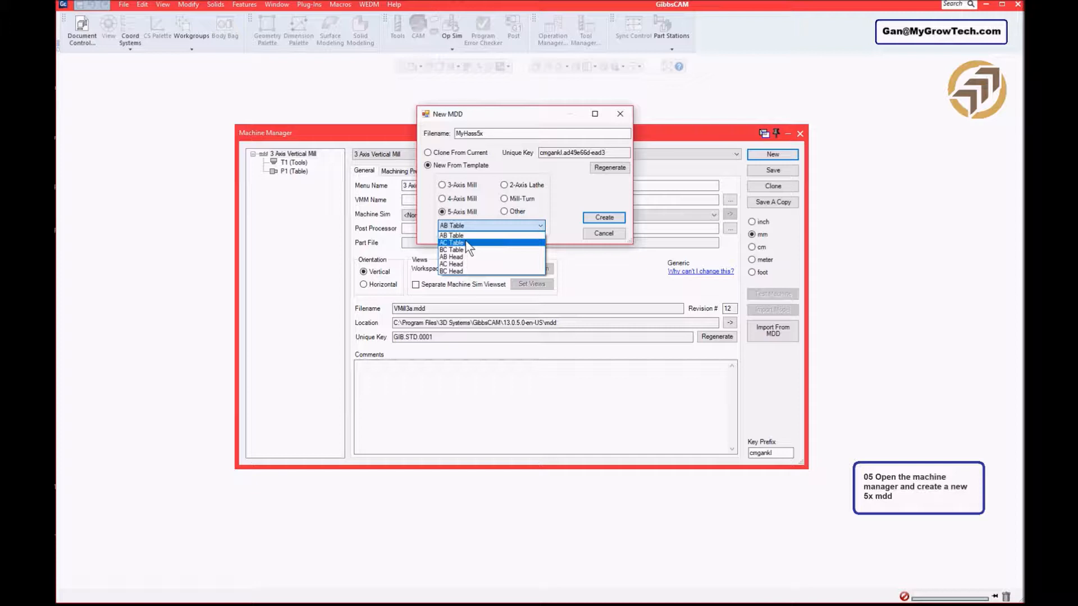
click(467, 243)
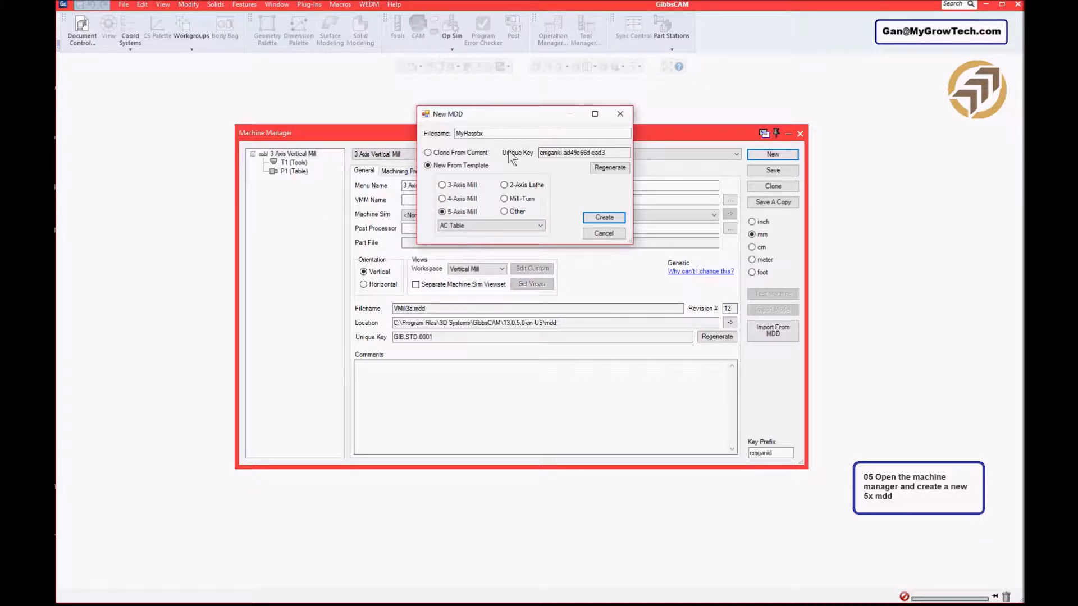
click(614, 217)
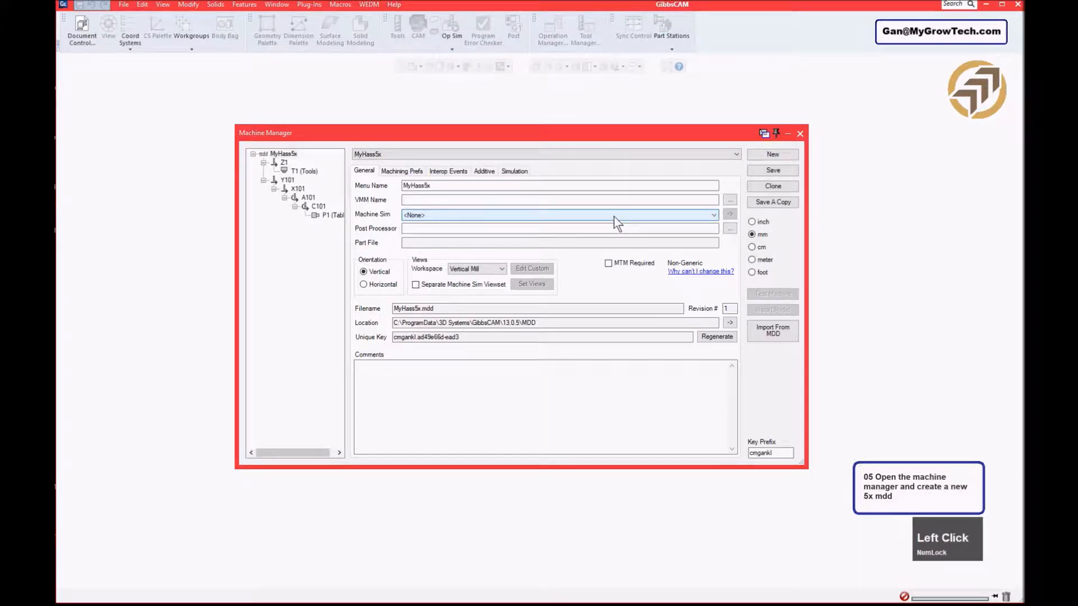
- Examine the MyHass5x axis tree and the types of child components that can be added to the machine
drag(436, 130, 441, 106)
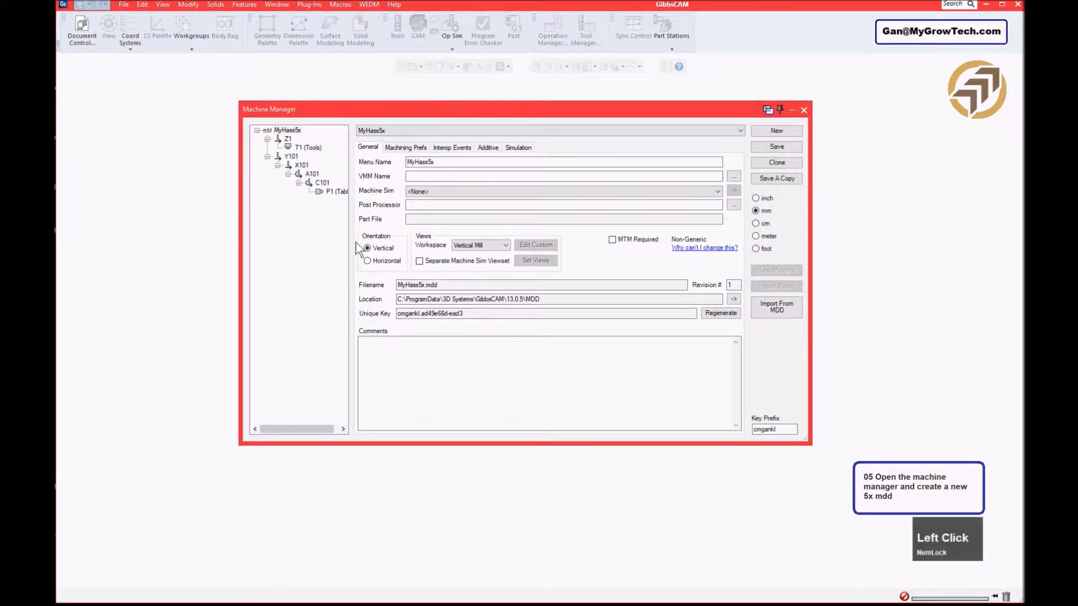
drag(321, 428, 334, 427)
click(290, 165)
click(282, 130)
right_click(283, 130)
mouse_move(336, 140)
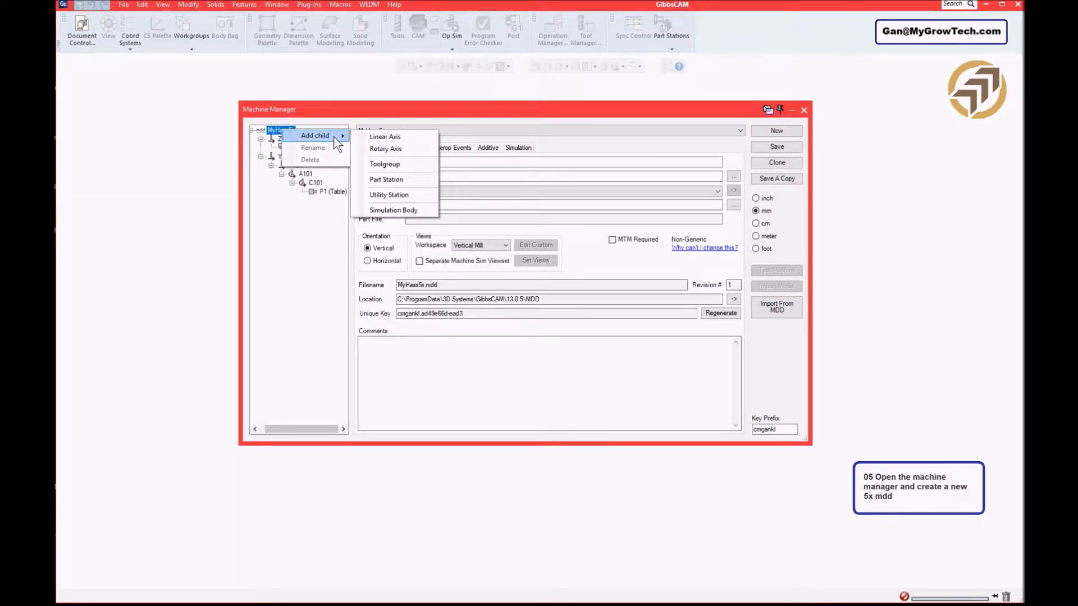
click(299, 240)
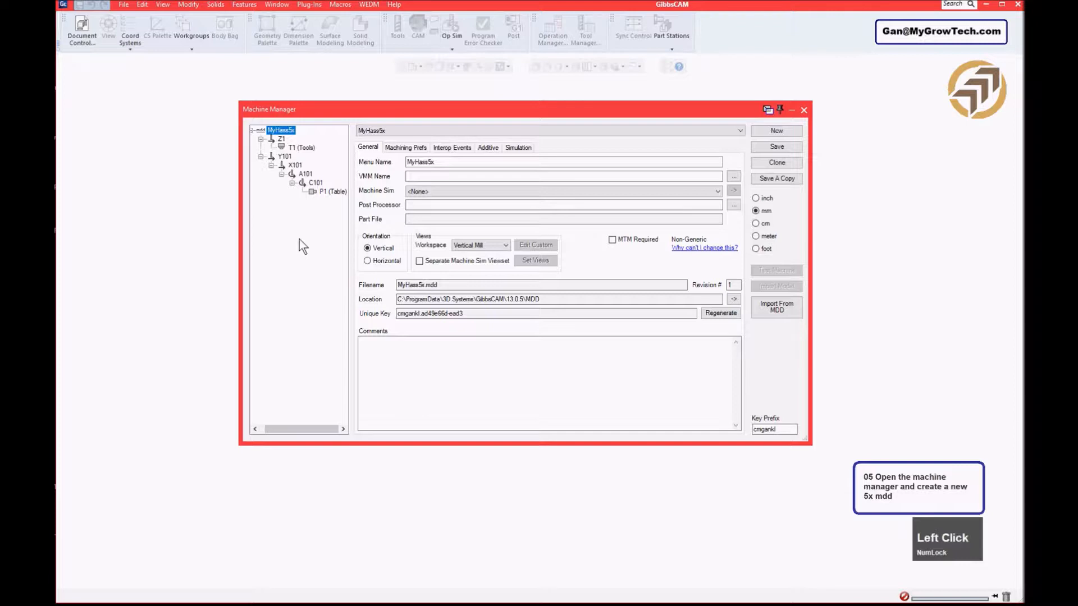
drag(534, 110, 548, 105)
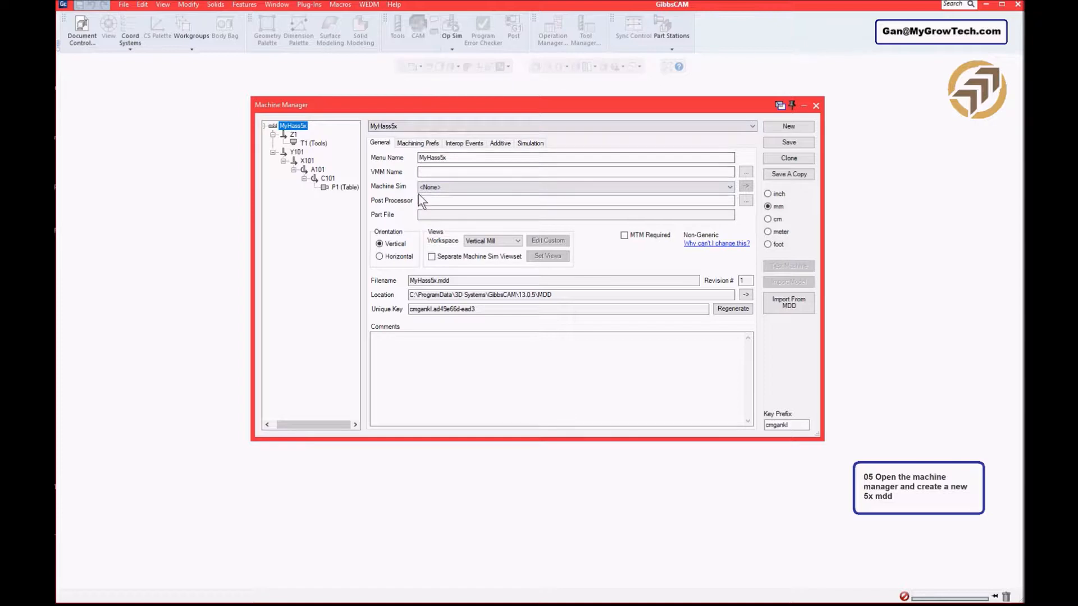
- Set the Machine Sim of MyHass5x to a new folder named MyHass5x
click(430, 171)
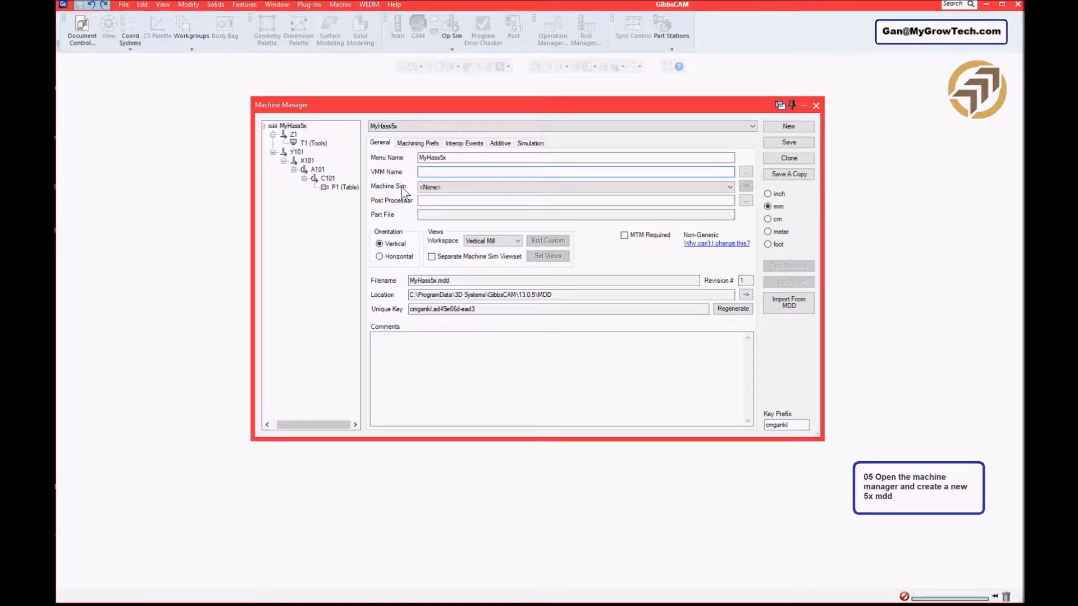
click(443, 187)
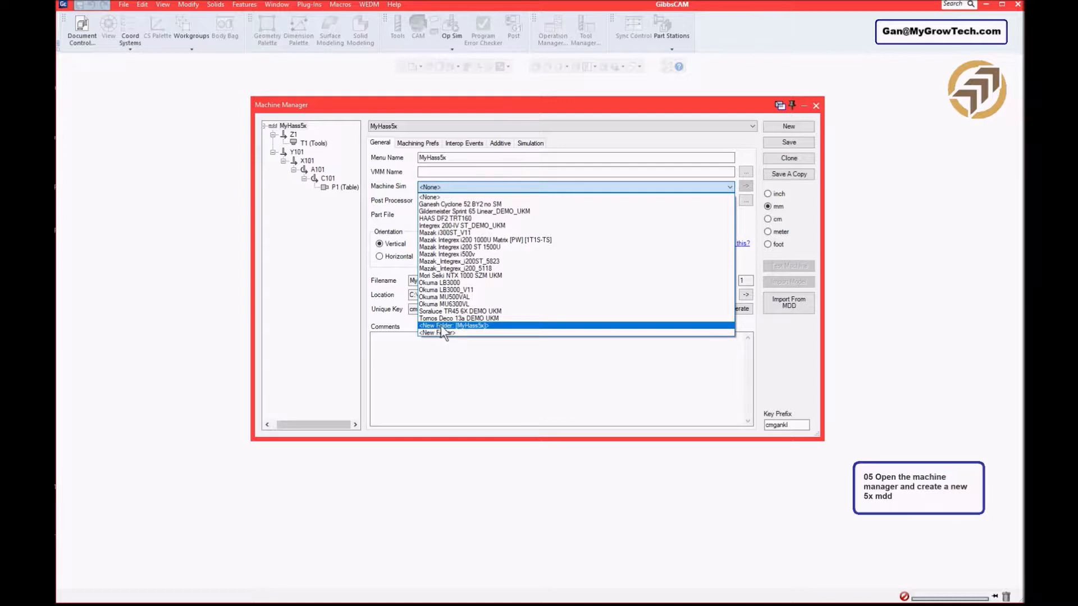
click(464, 326)
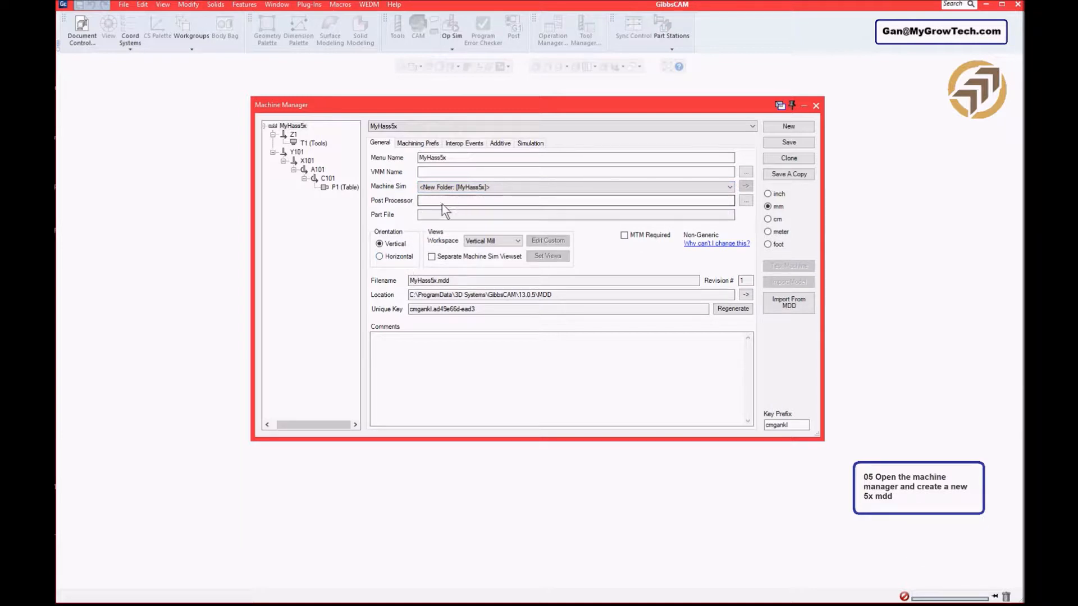
- Open the recent part 3xMillMachine.vnc so it serves as the part file for the MDD
click(431, 217)
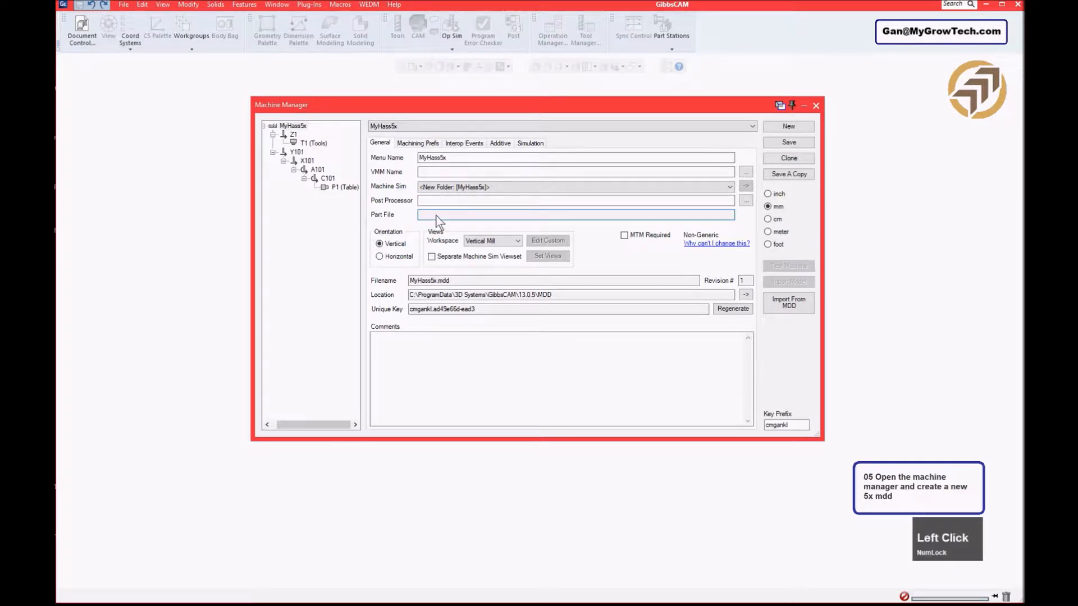
click(121, 6)
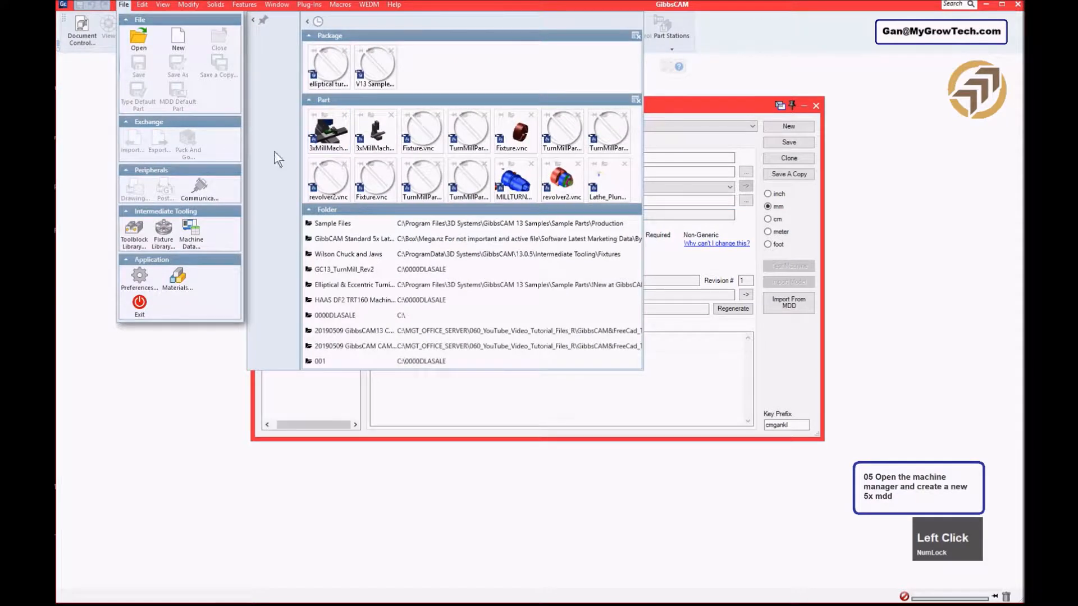
click(325, 133)
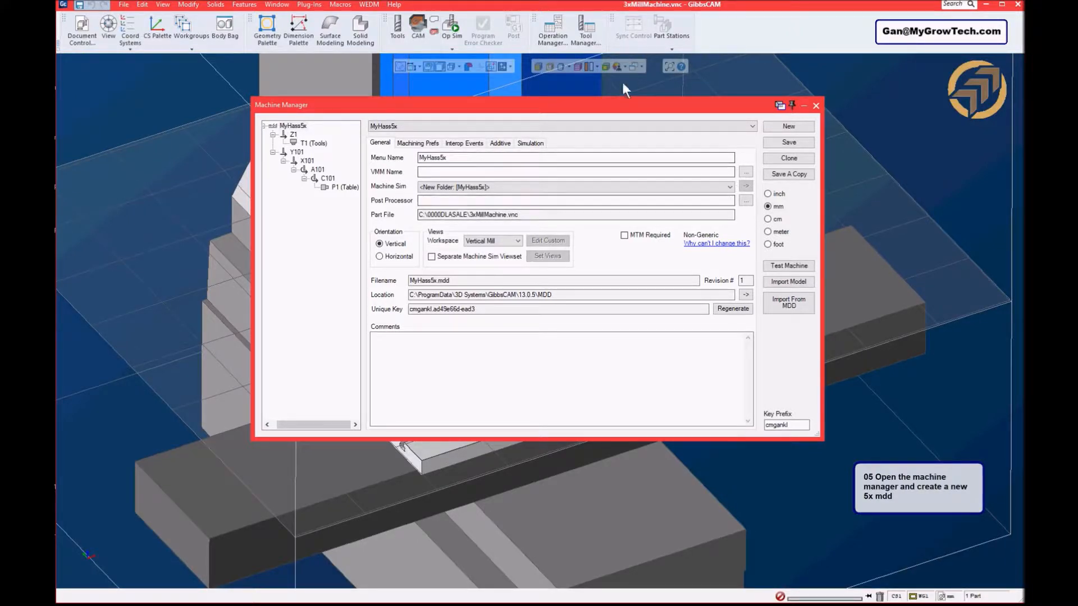
drag(613, 105, 661, 115)
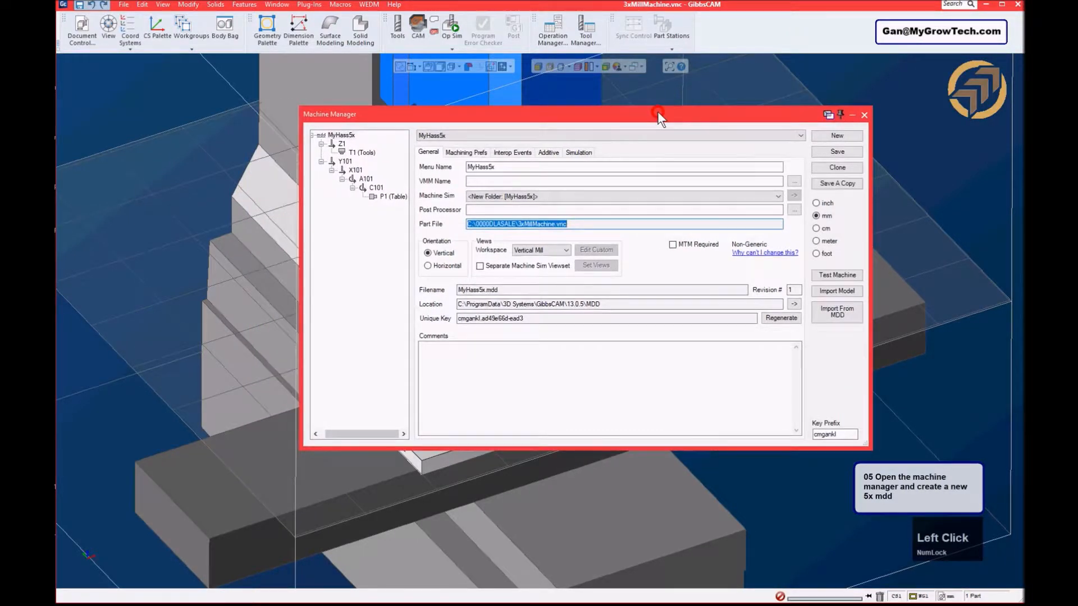
- Save the MyHass5x MDD, close Machine Manager and check the part's assigned machine in Document Control
click(845, 156)
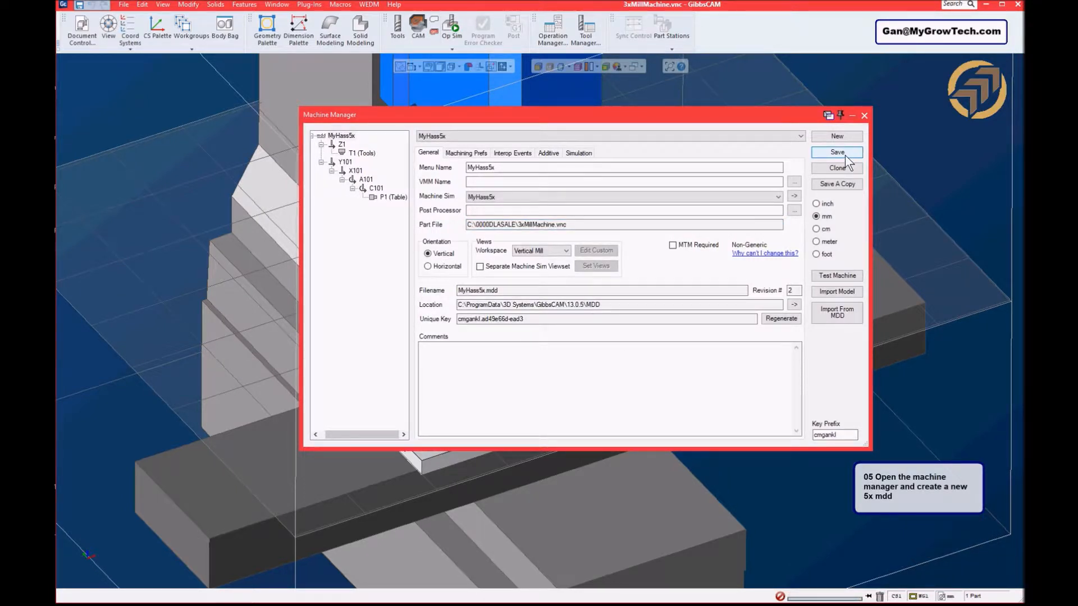
click(865, 116)
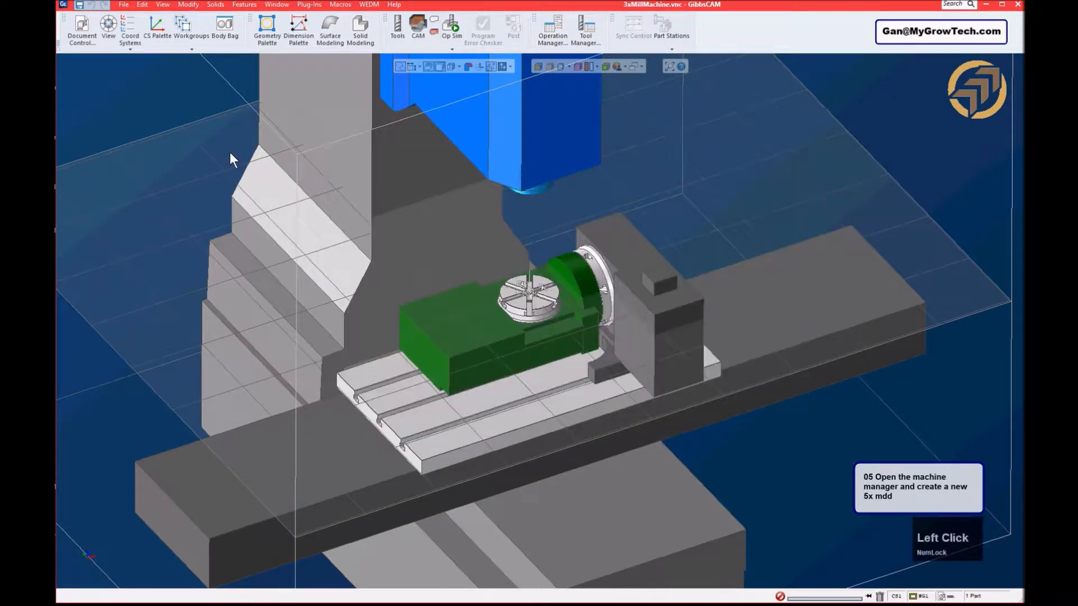
click(88, 33)
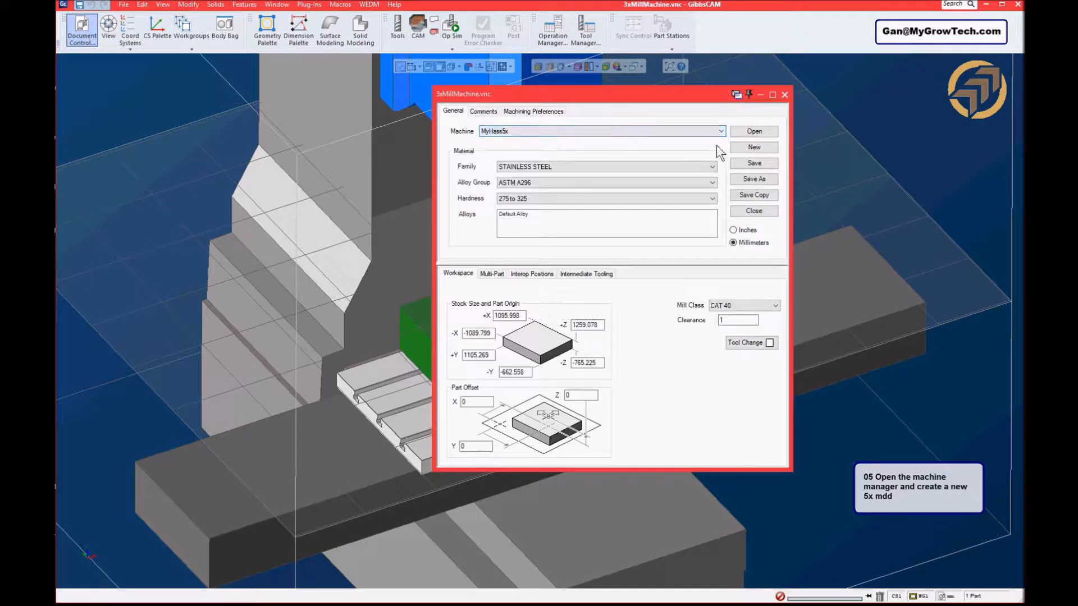
click(785, 95)
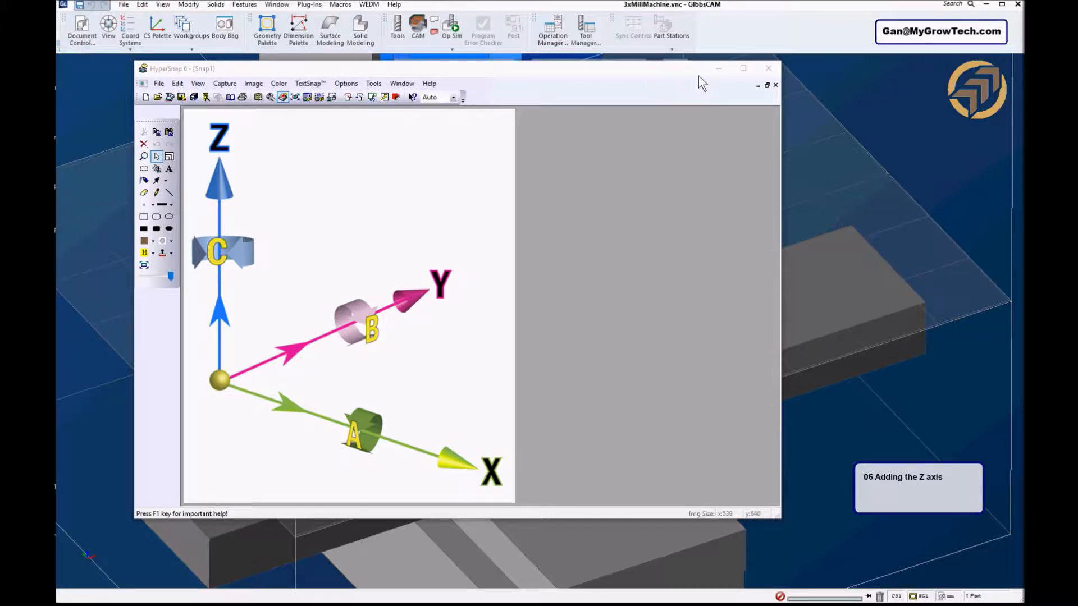
- Minimize the HyperSnap axis diagram and reopen Machine Manager over the machine model
click(717, 69)
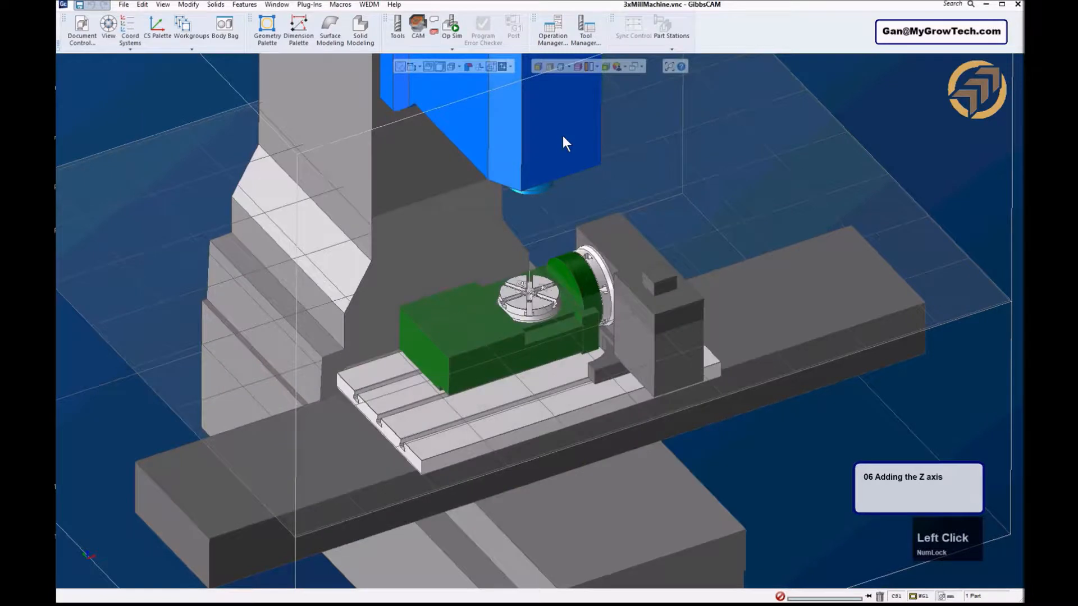
click(310, 5)
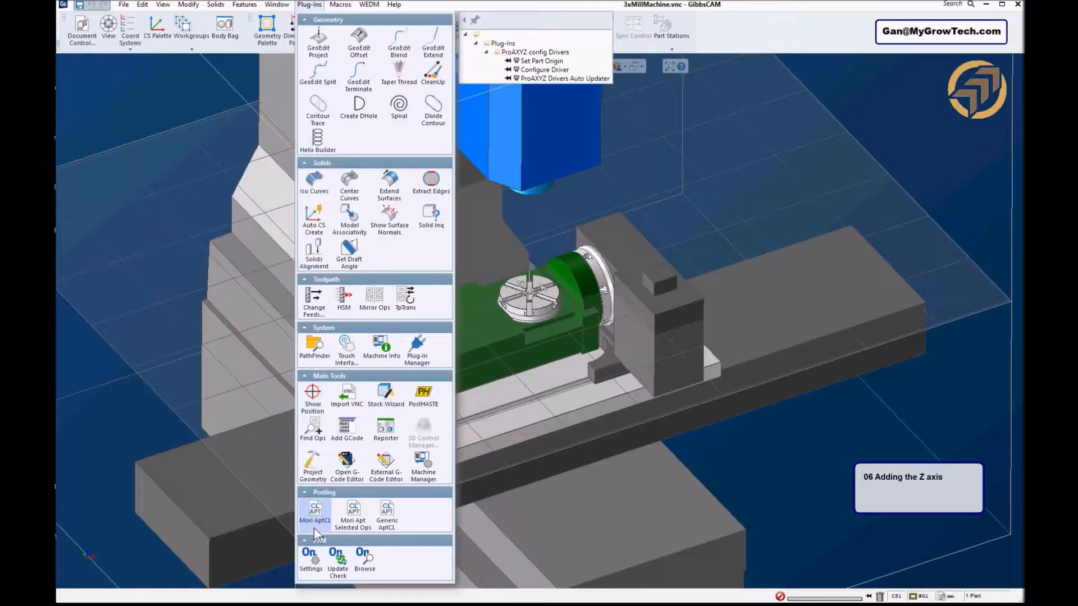
click(424, 464)
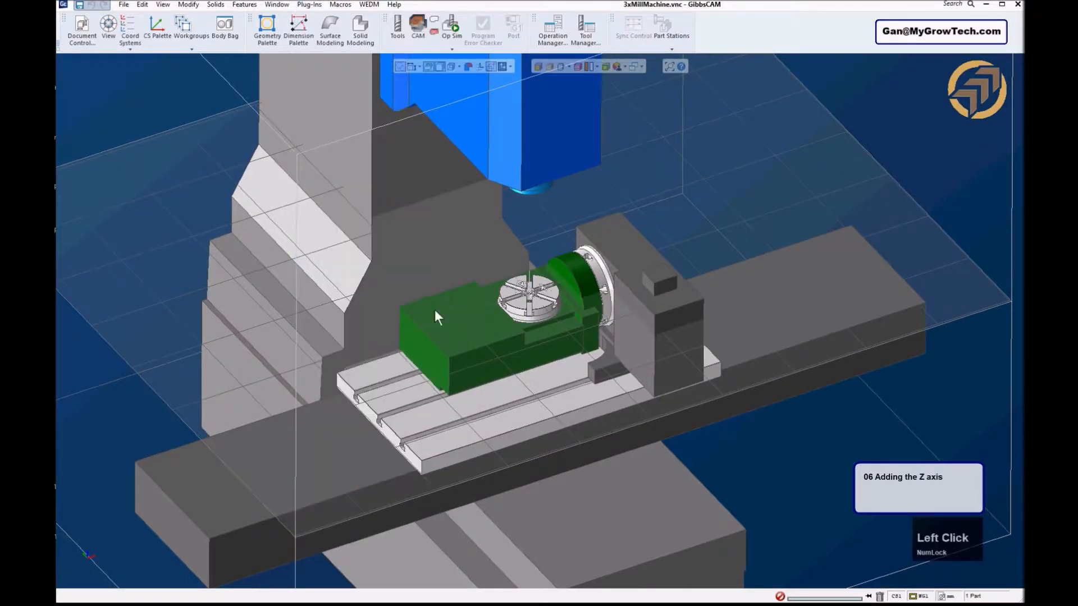
drag(504, 116, 596, 145)
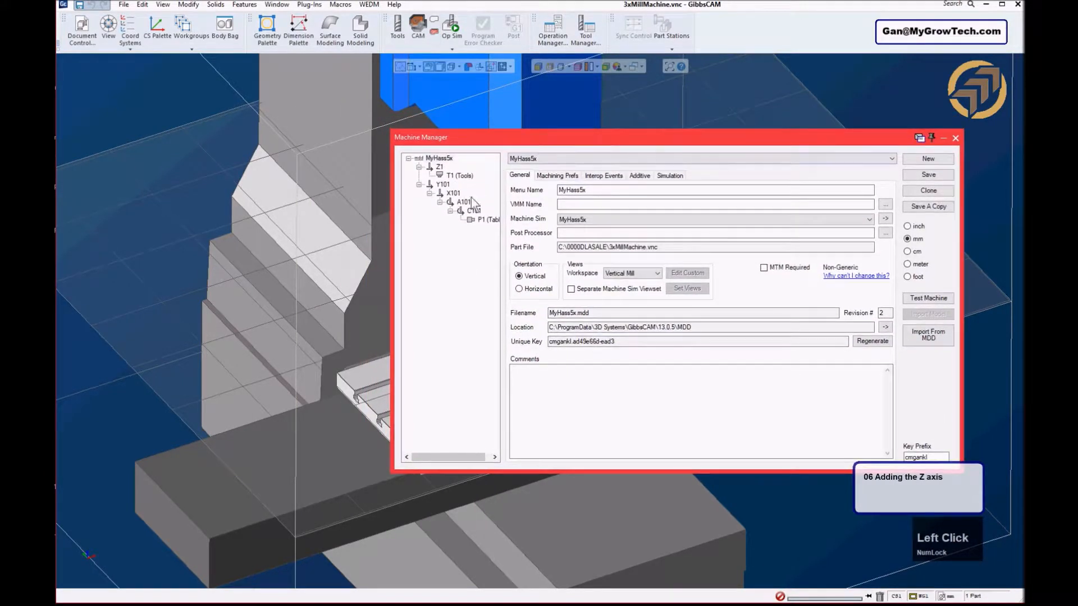
- Add the machine's column and base solid to the MyHass5x root as a simulation body labelled Base, applying the selected body
click(441, 160)
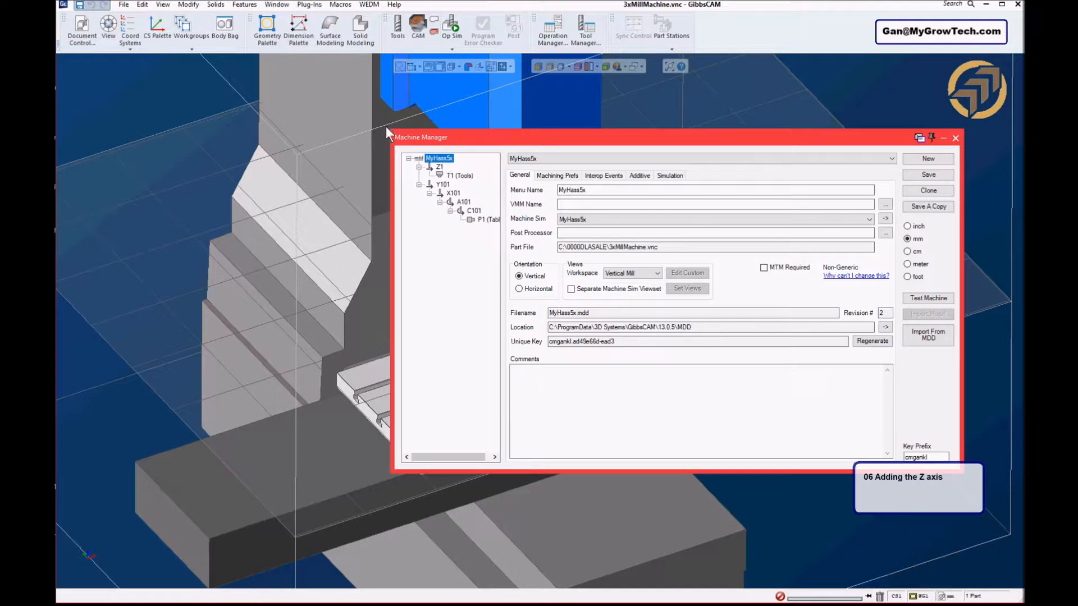
click(346, 106)
right_click(440, 158)
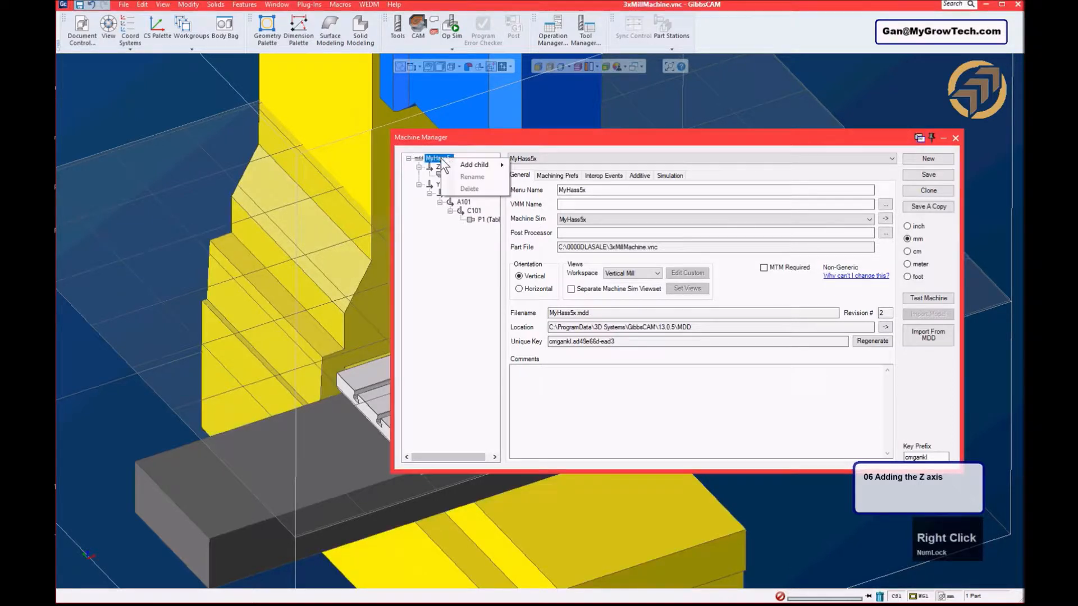
mouse_move(469, 163)
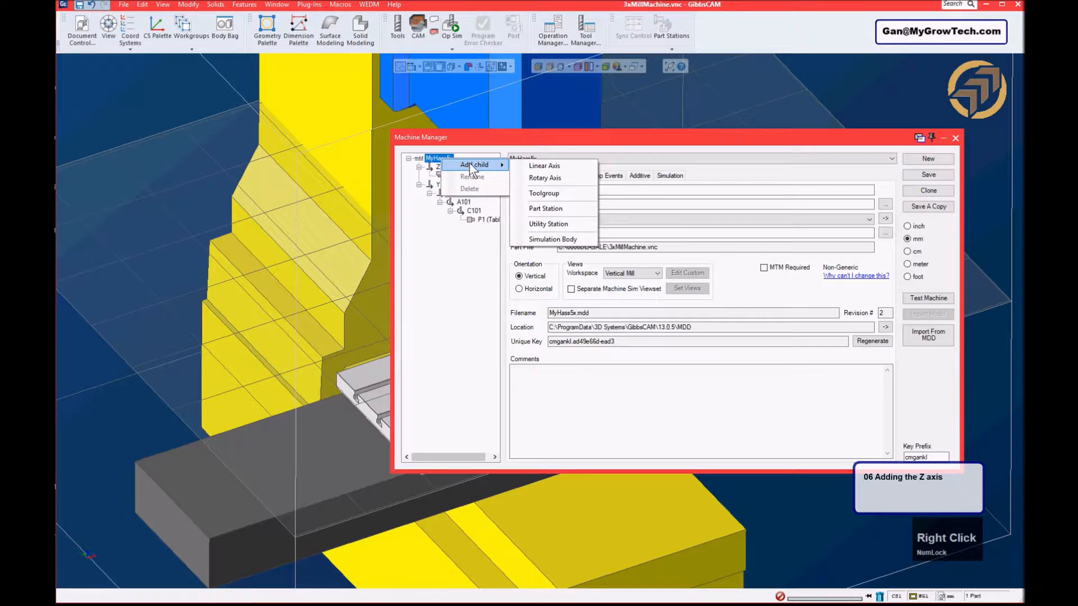
click(541, 241)
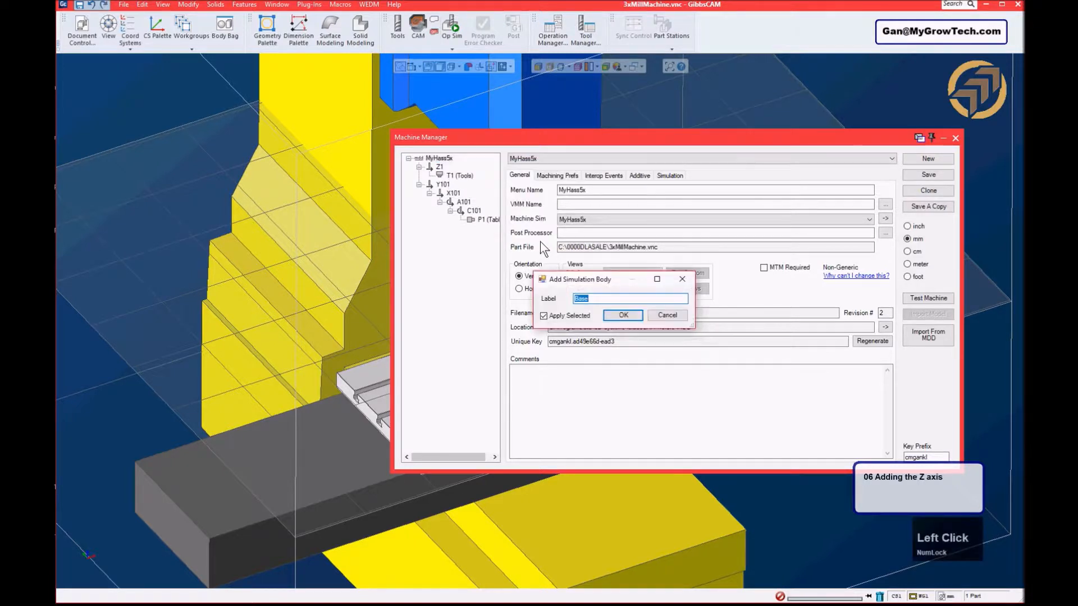
click(624, 316)
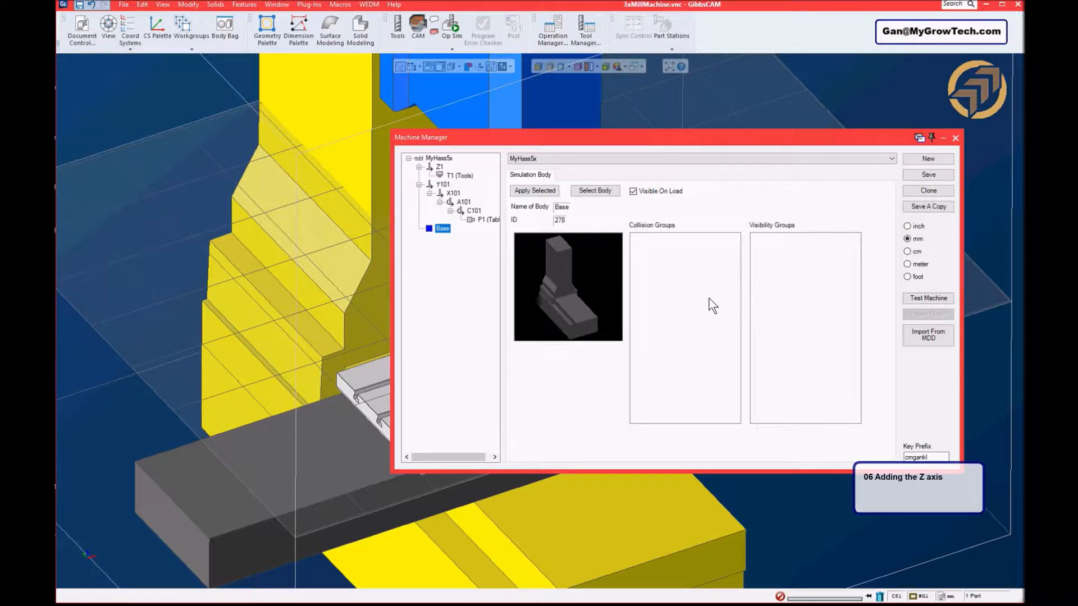
- Add two collision groups named Head and Table to the MyHass5x simulation settings
click(439, 158)
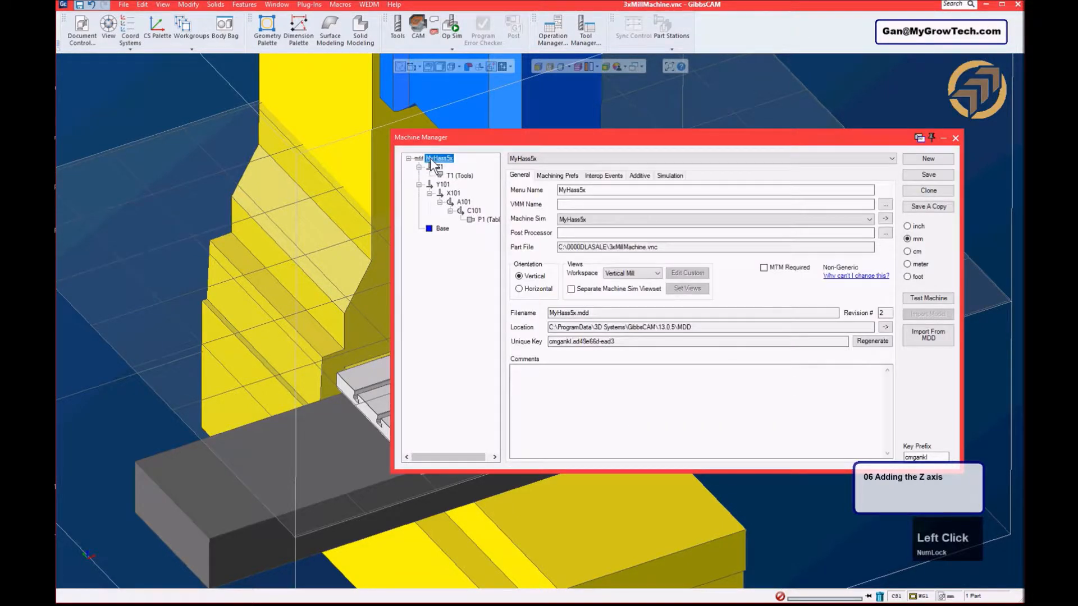
click(676, 176)
click(549, 209)
click(529, 260)
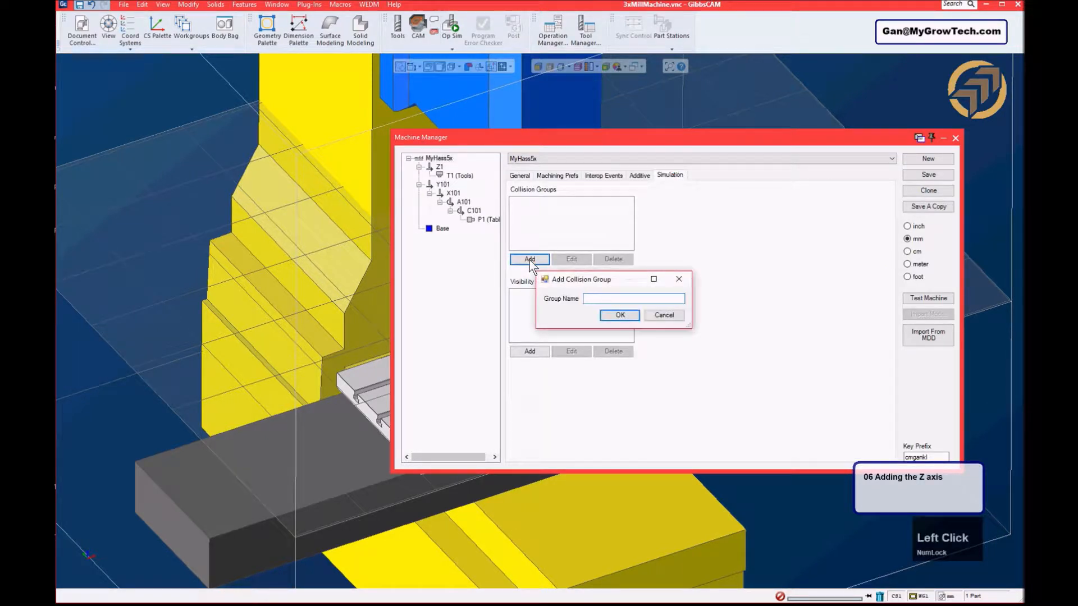
text(Head)
click(620, 315)
click(533, 259)
text(Table)
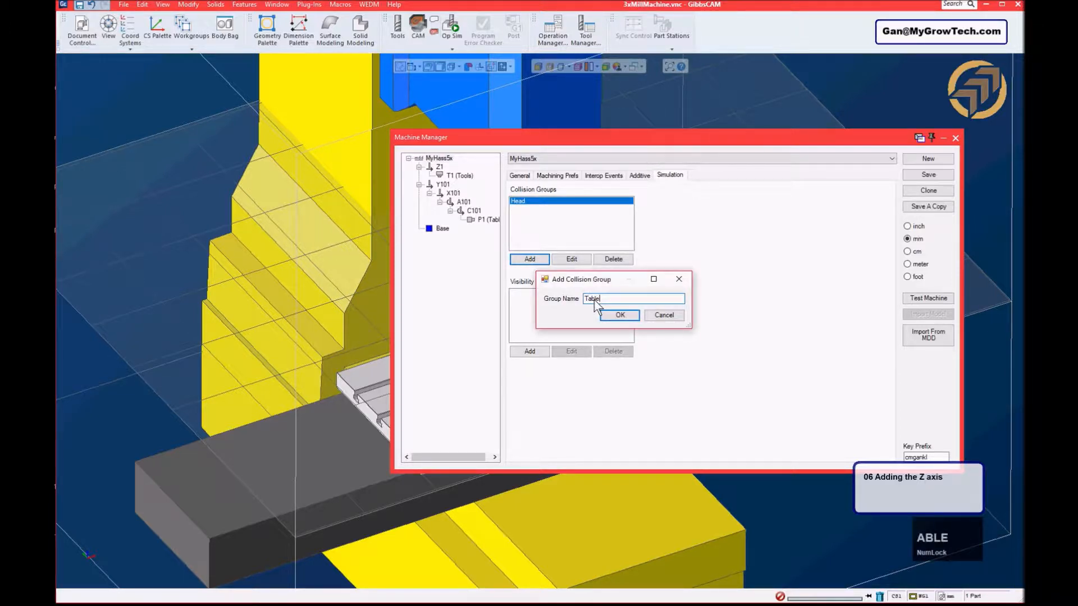
click(618, 315)
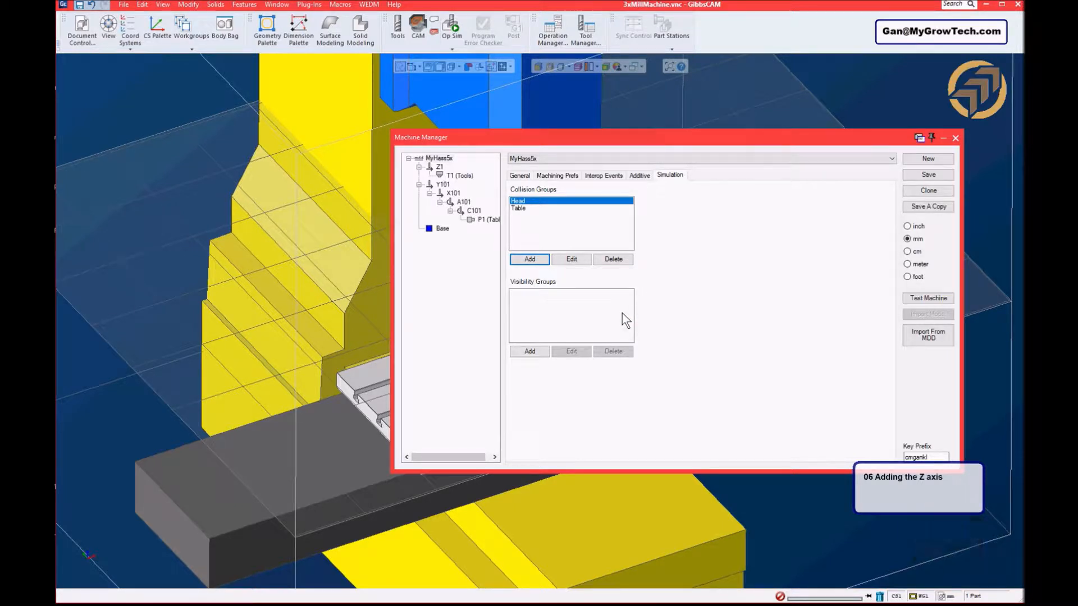
- Add three visibility groups named Head, Table and Others to the MyHass5x simulation settings
click(559, 327)
click(533, 350)
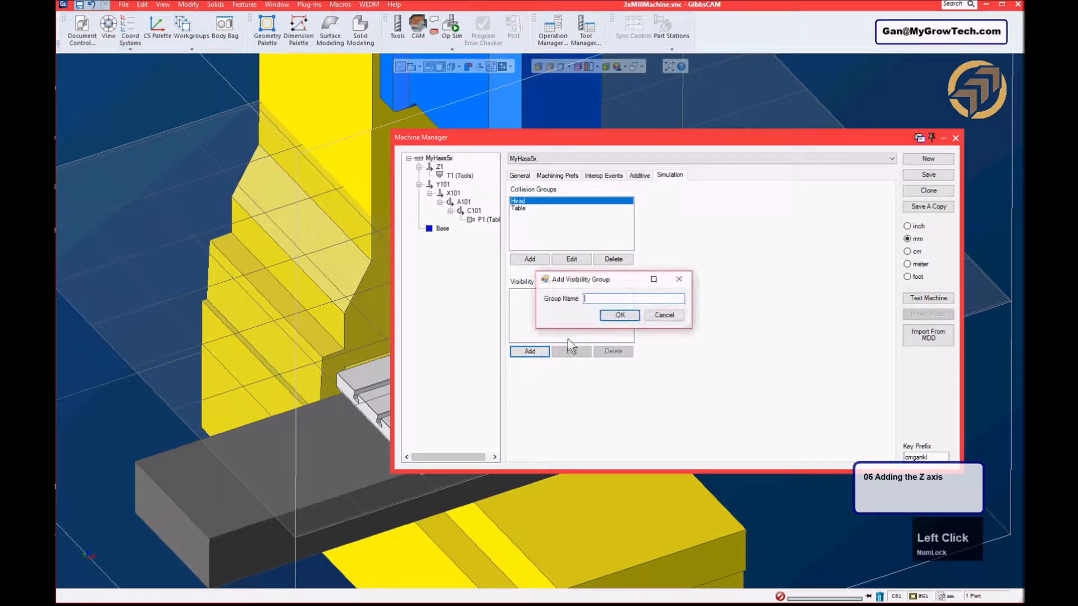
text(Head)
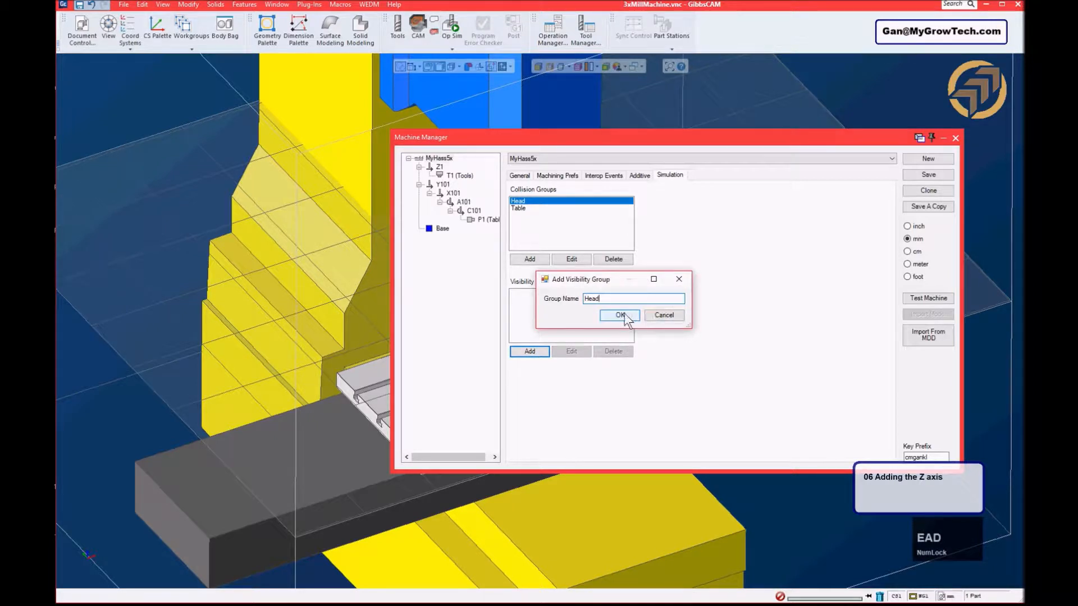
click(619, 315)
click(534, 355)
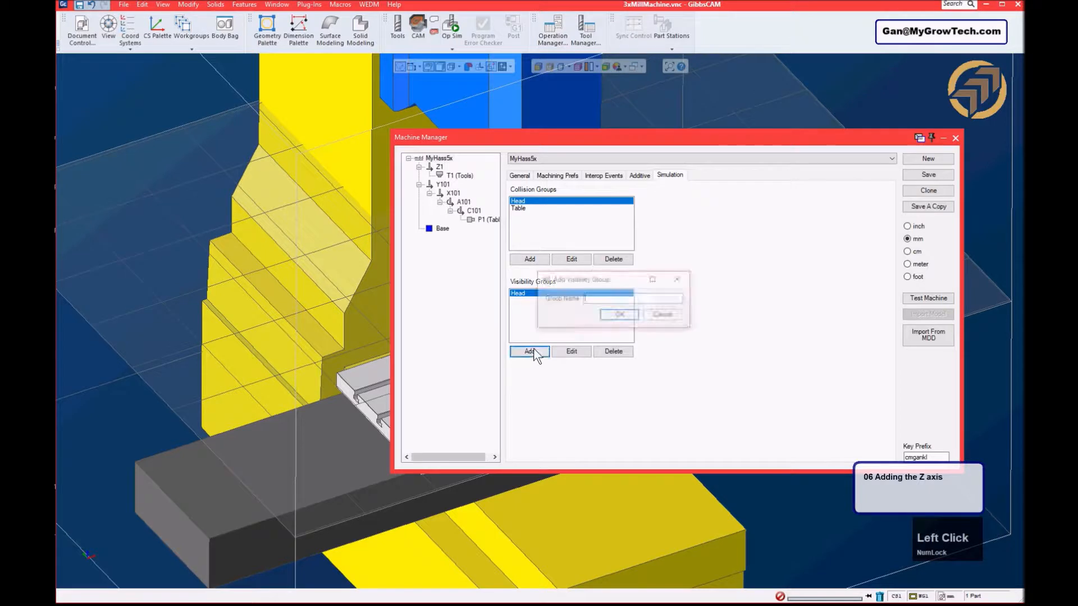
text(Table)
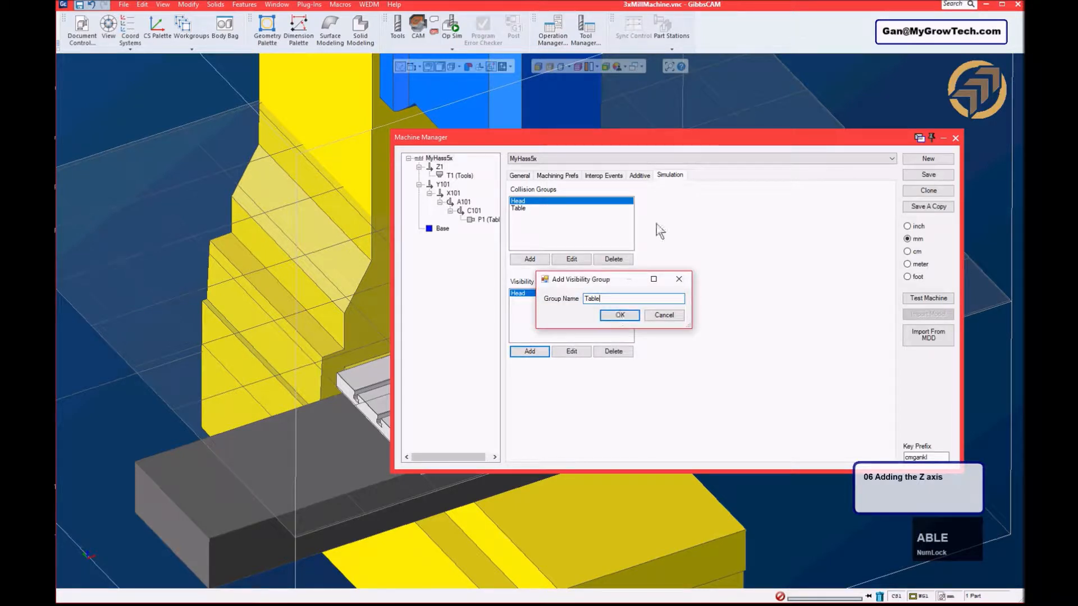
click(620, 315)
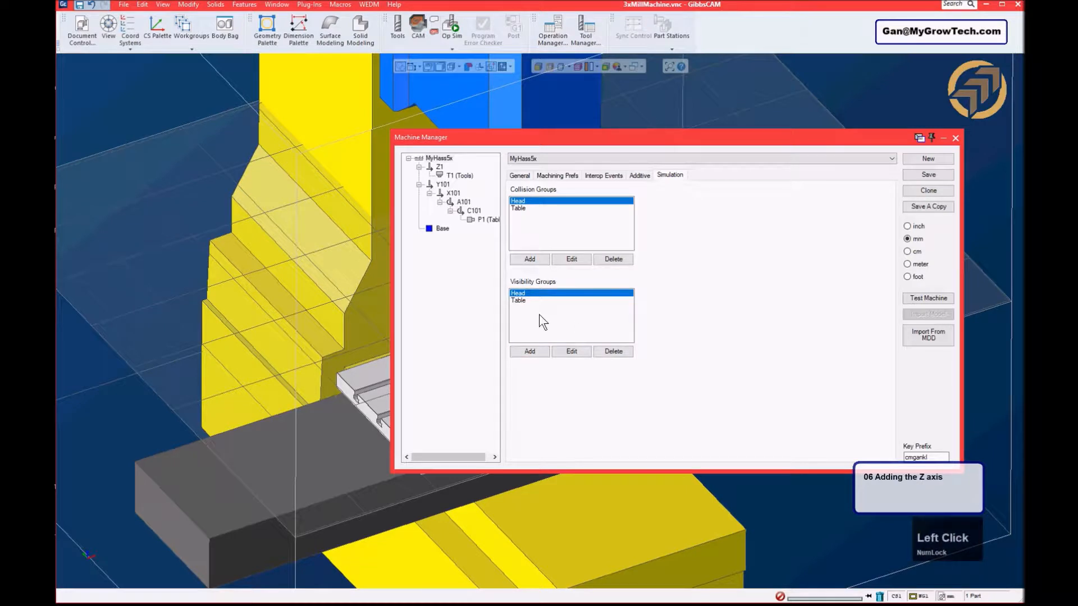
click(529, 353)
text(Others)
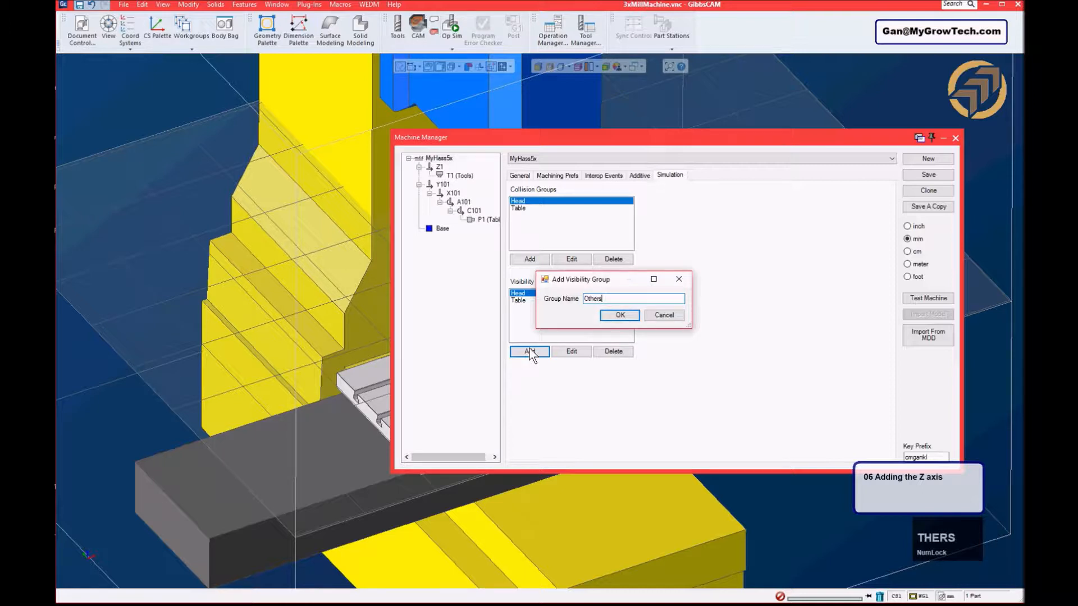
click(622, 315)
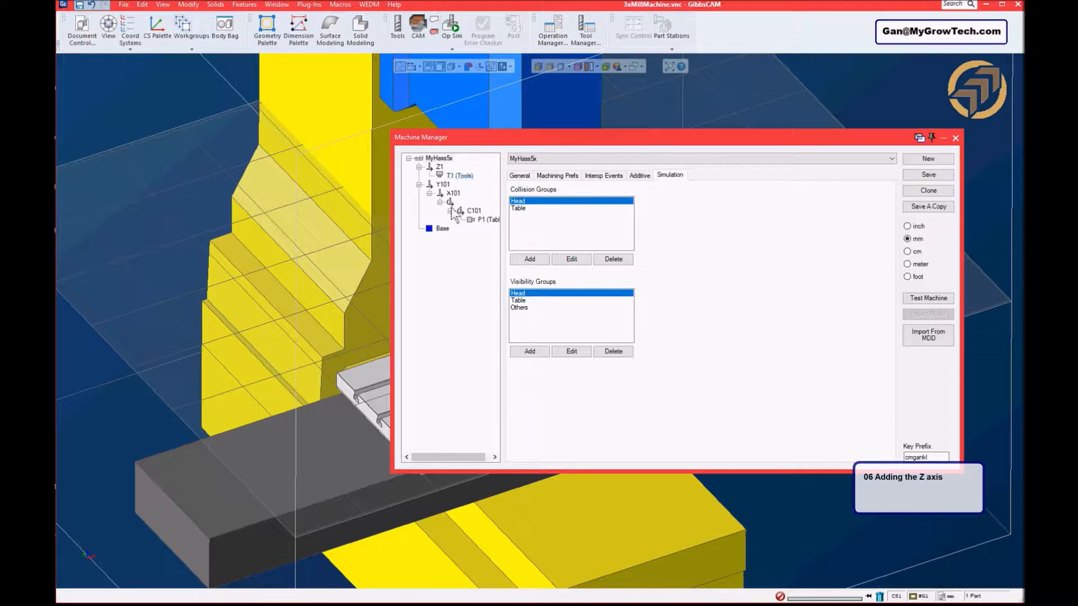
- Assign the Base simulation body to the Others visibility group and deselect the base solid in the model
click(443, 229)
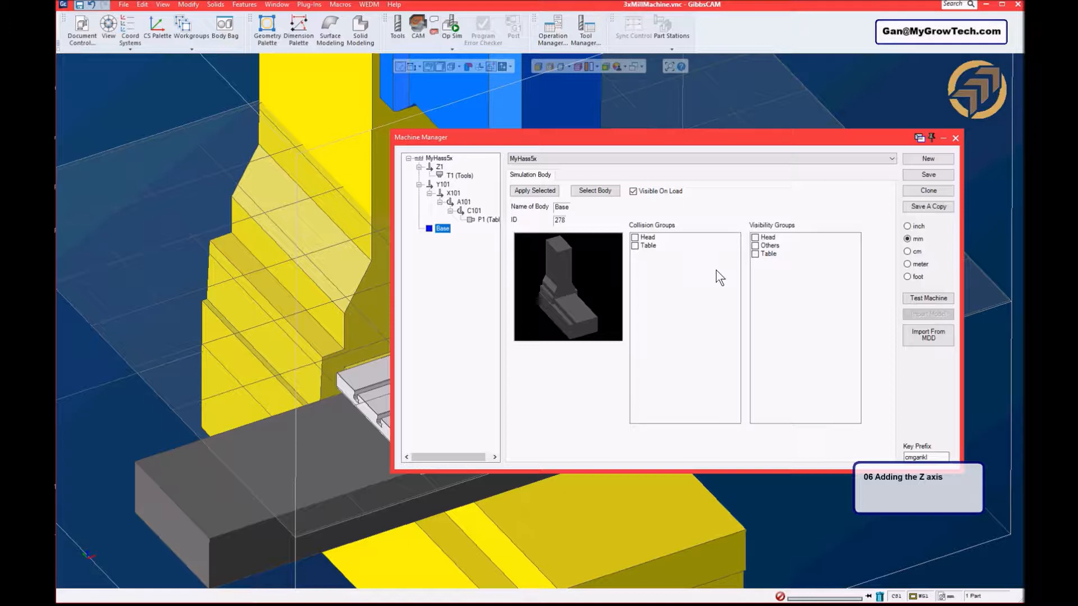
click(757, 247)
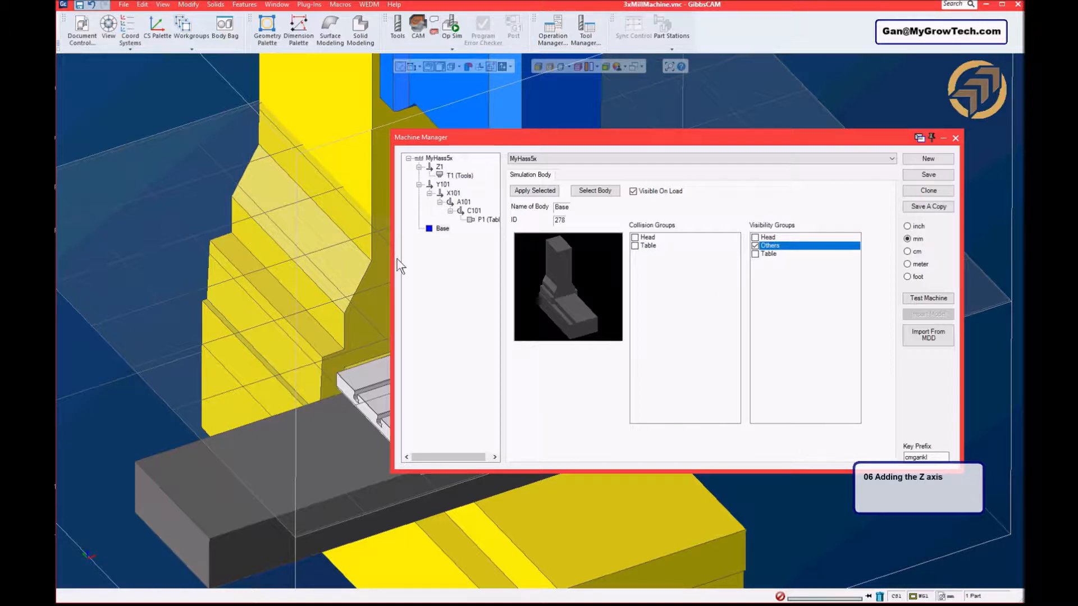
click(269, 140)
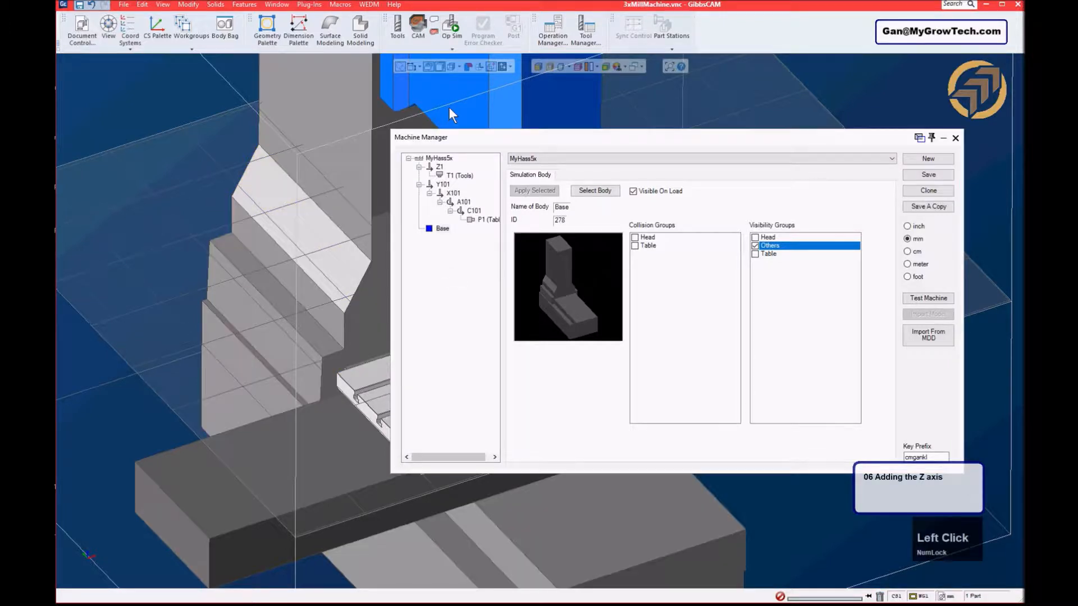
- Add the blue head solid under Z1 as simulation body Z axis, assigned to the Head collision and Head visibility groups
click(476, 104)
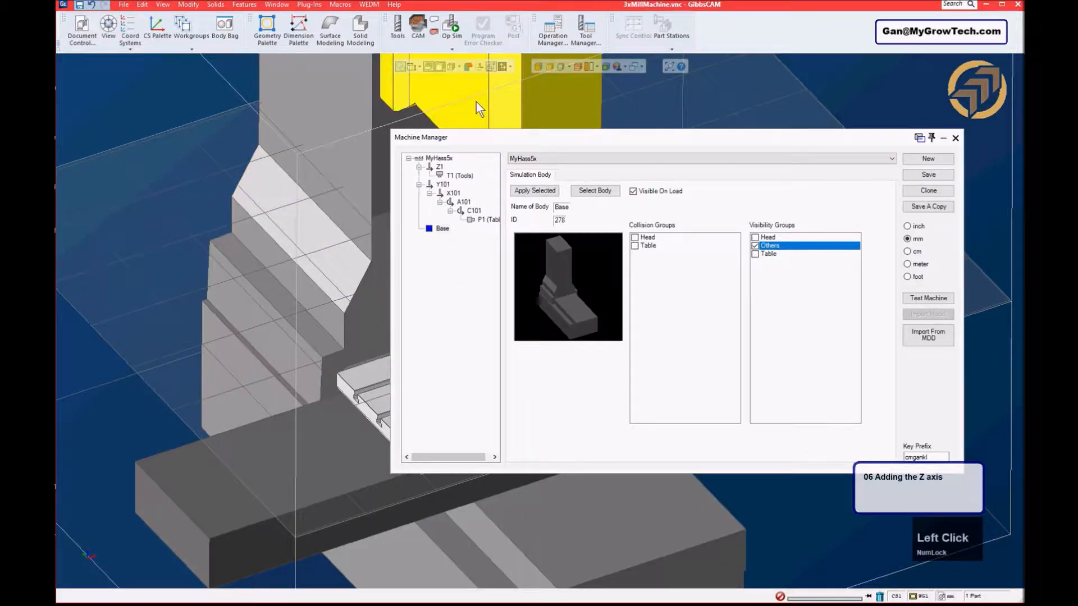
click(439, 166)
right_click(439, 168)
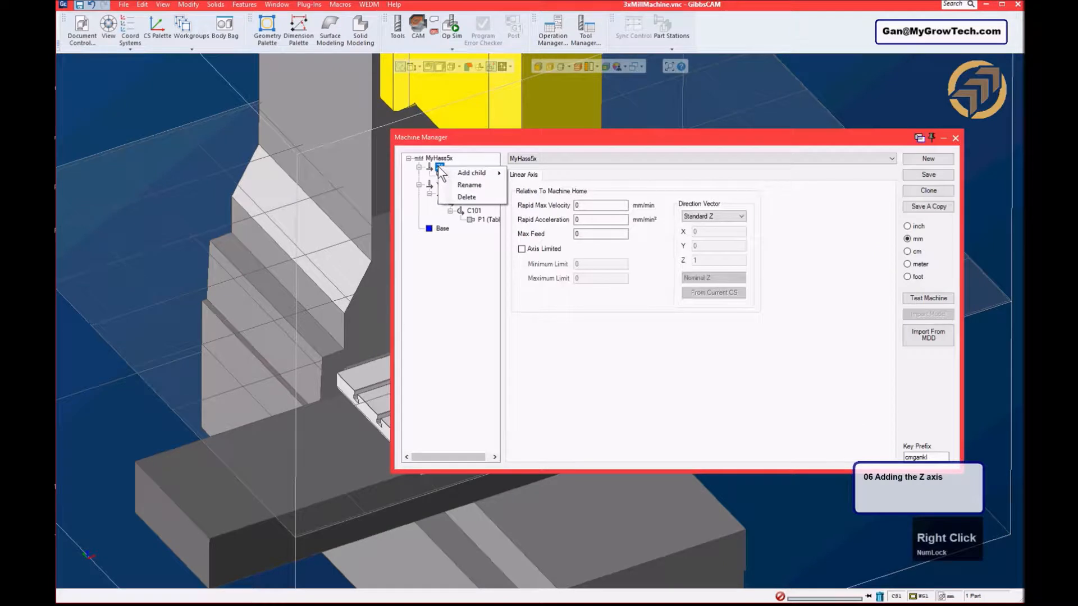
mouse_move(478, 175)
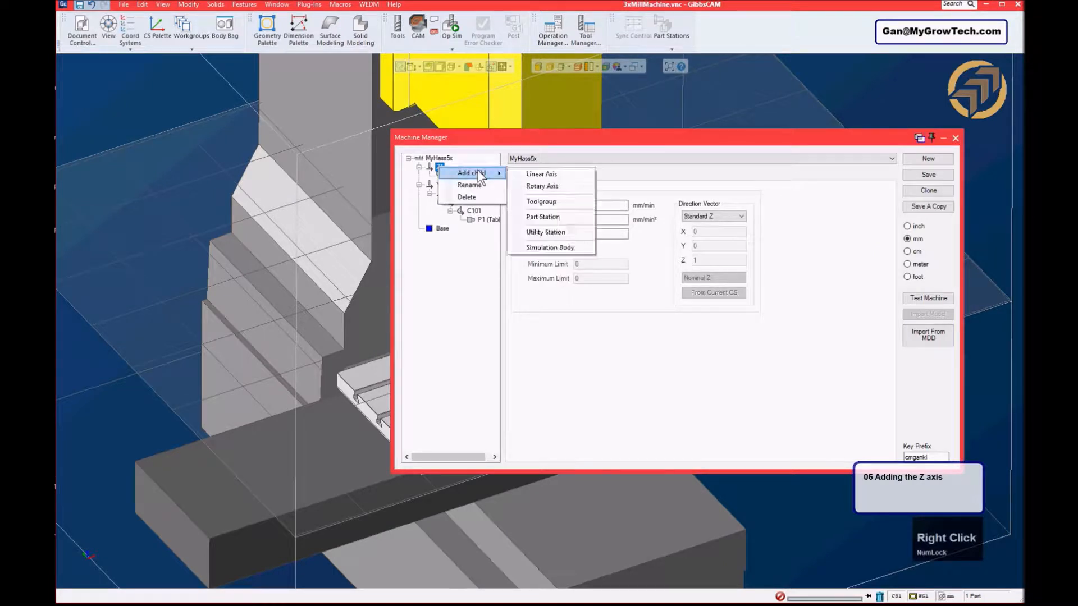
click(560, 248)
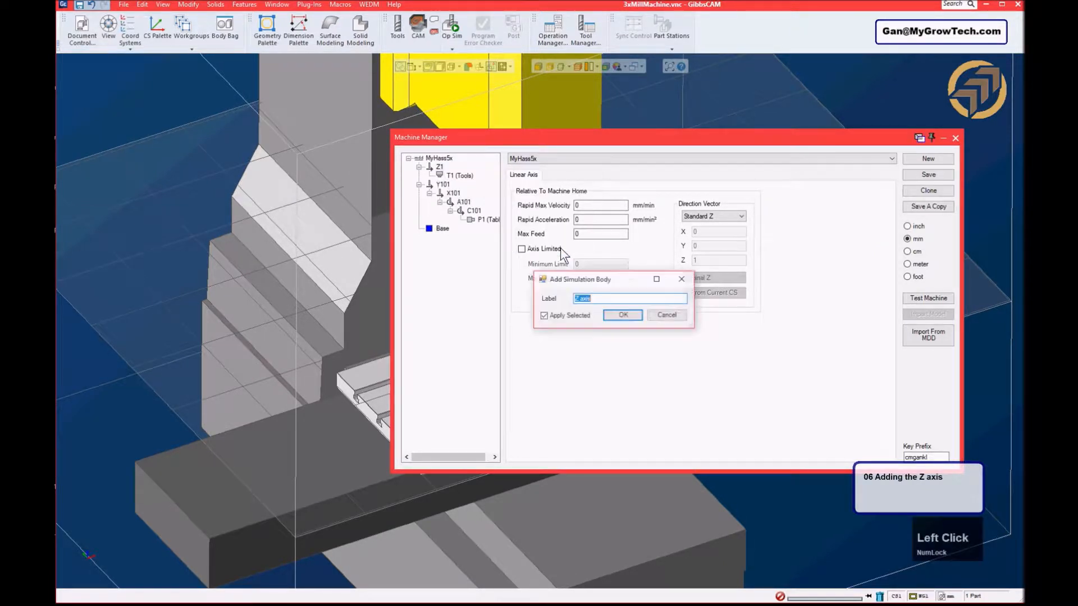
click(623, 313)
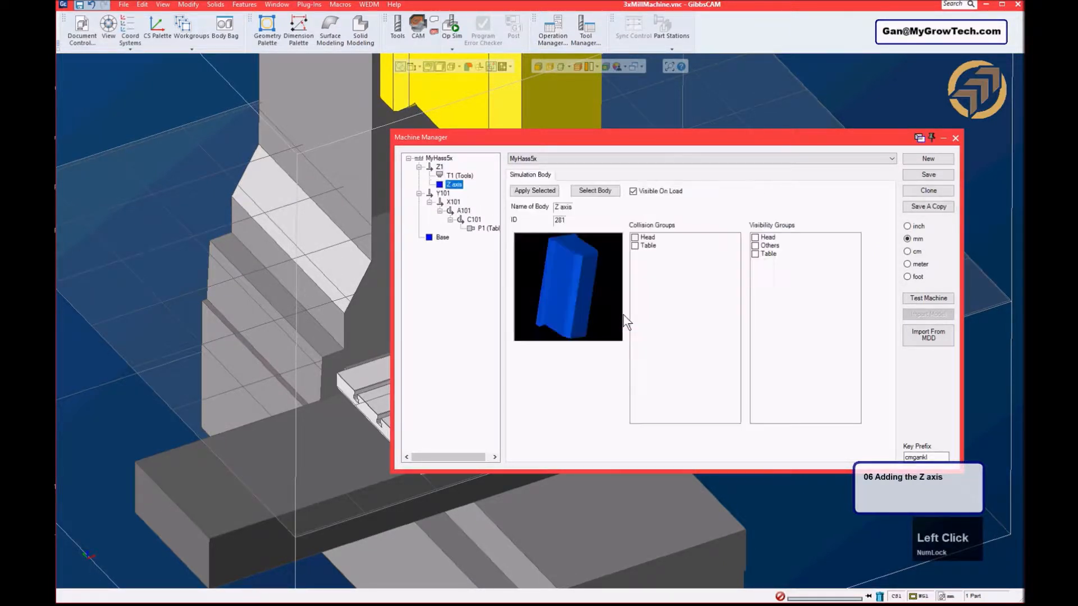
click(636, 239)
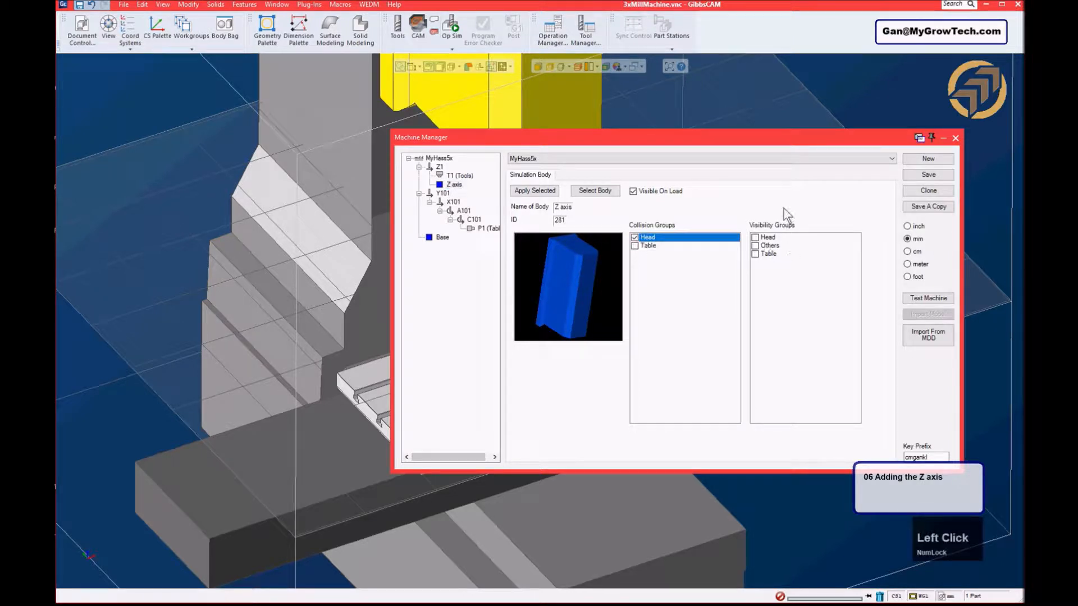
click(756, 238)
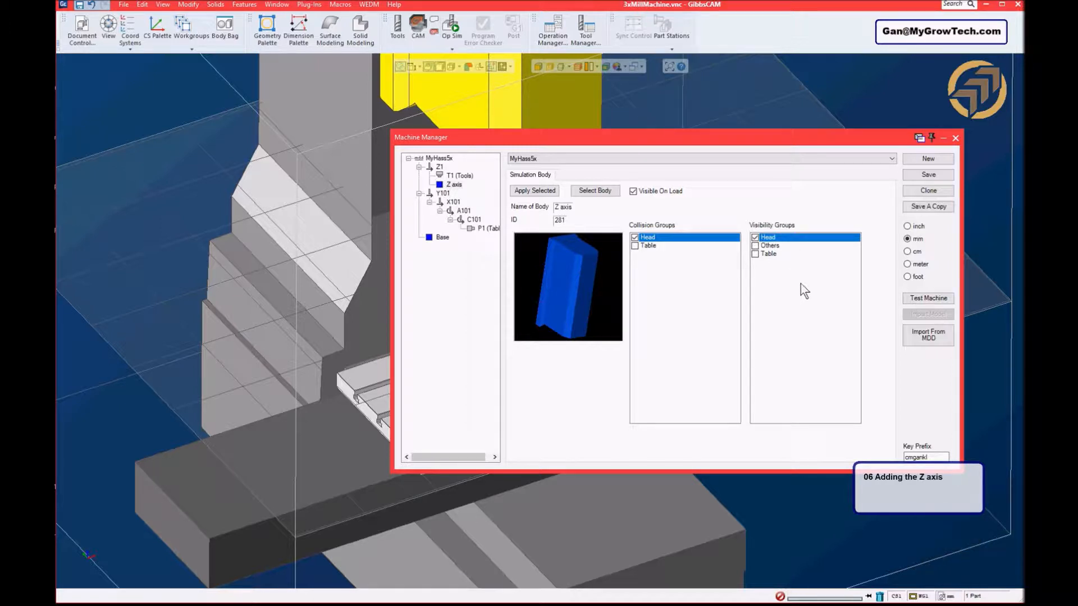
- Add the spindle solid under Z1 as simulation body Spindle, assigned to the Head collision and Head visibility groups
drag(668, 136, 716, 125)
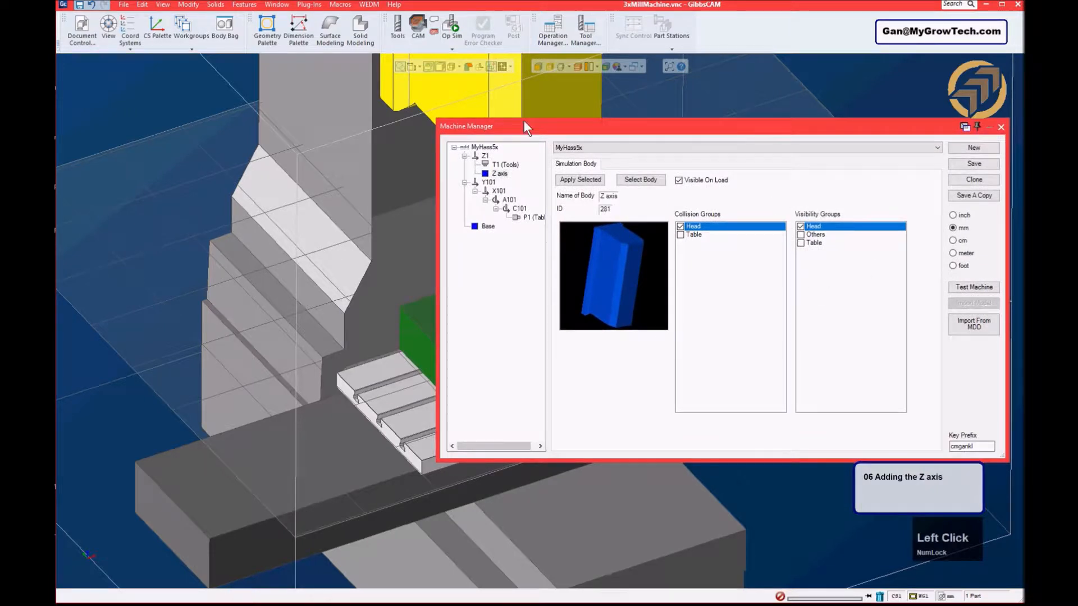
drag(580, 125, 522, 222)
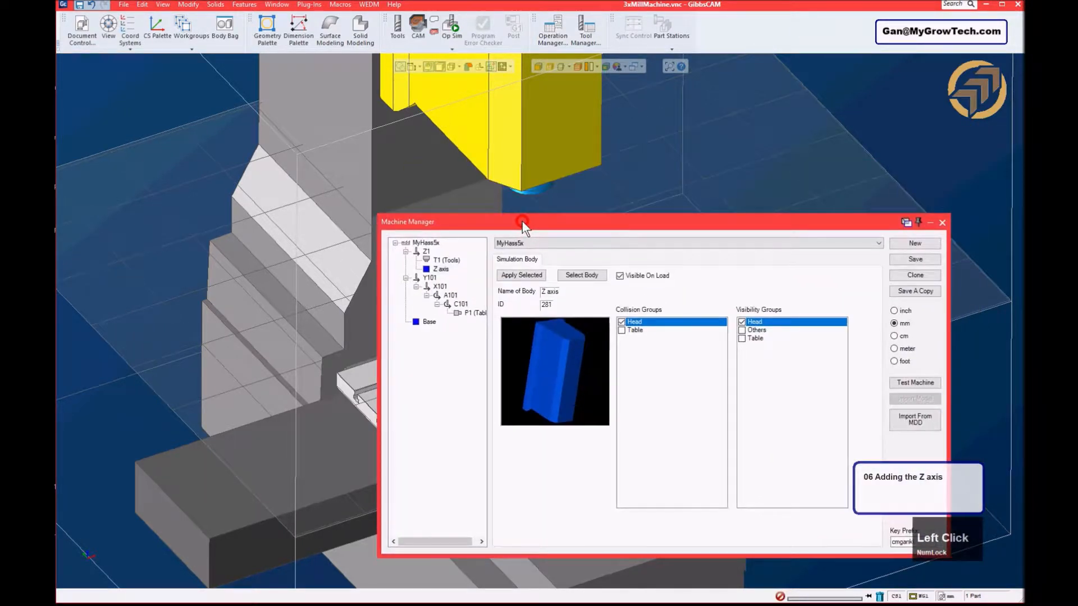
click(617, 183)
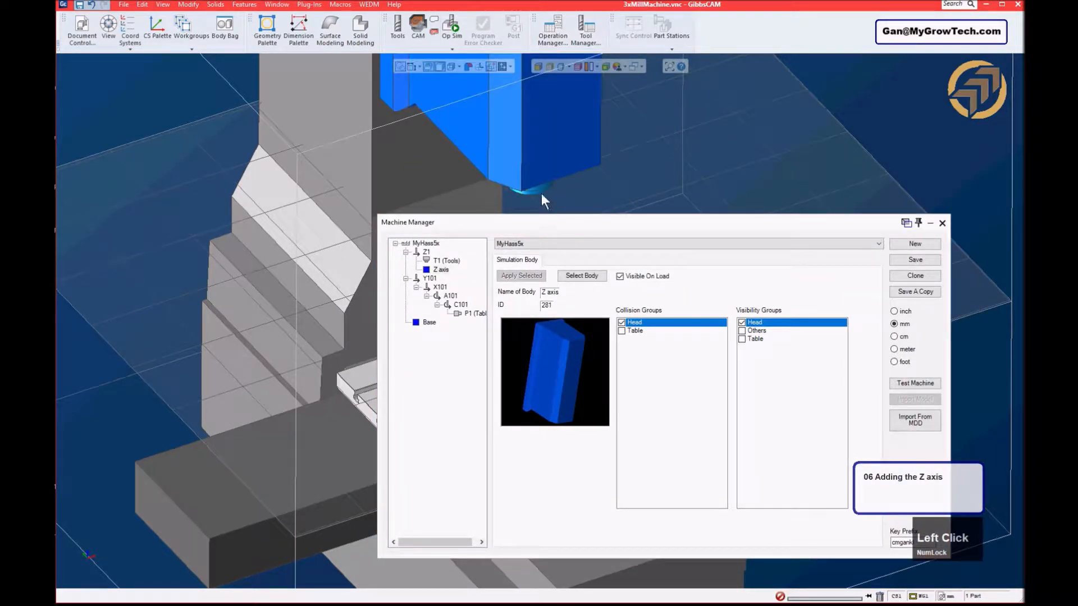
click(540, 191)
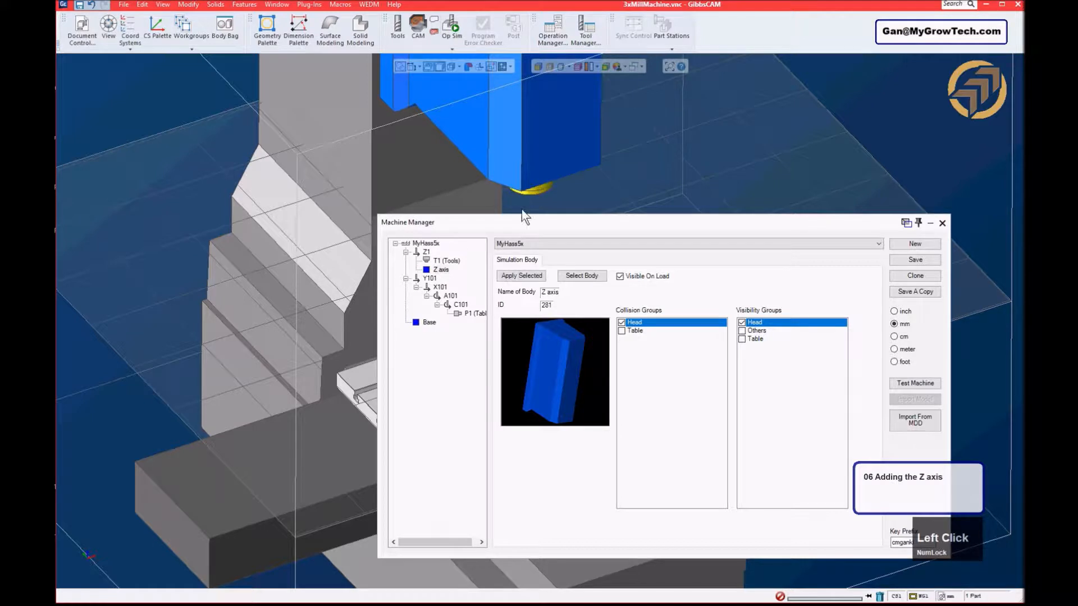
right_click(425, 252)
mouse_move(445, 258)
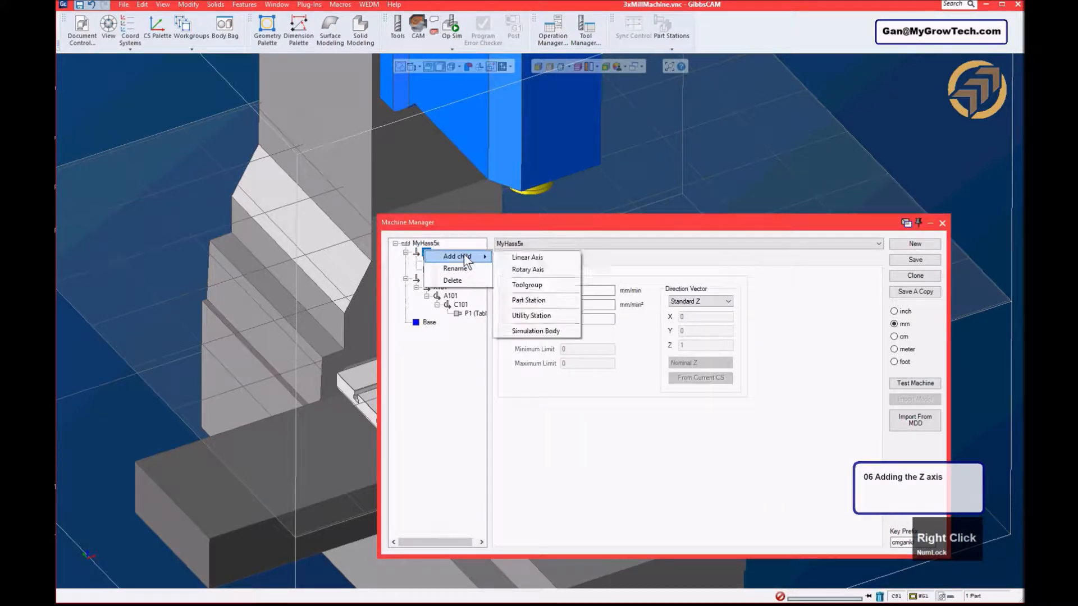
click(539, 331)
click(625, 316)
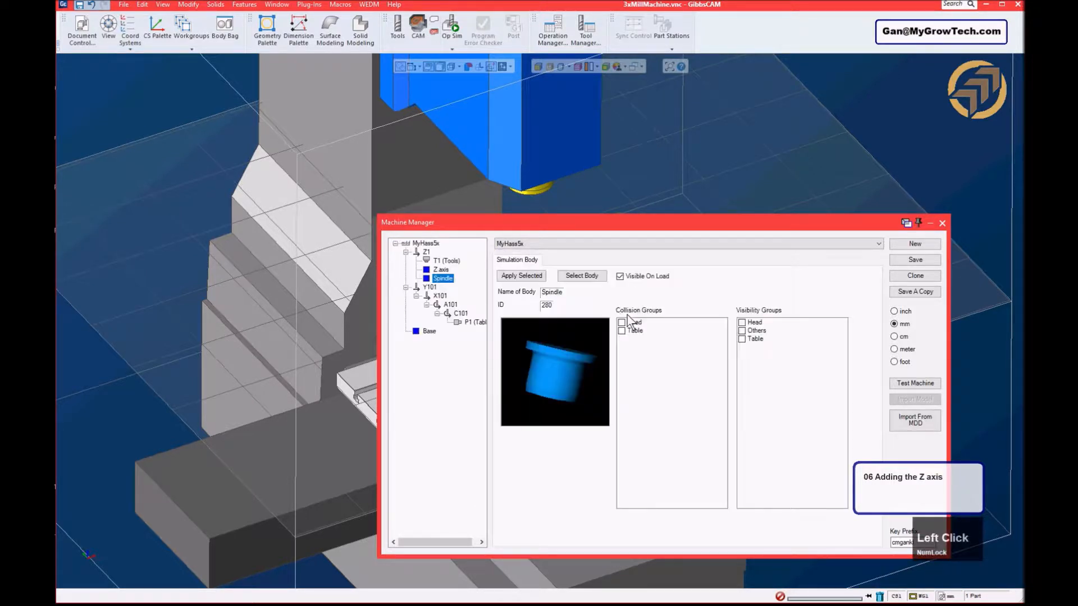
click(621, 322)
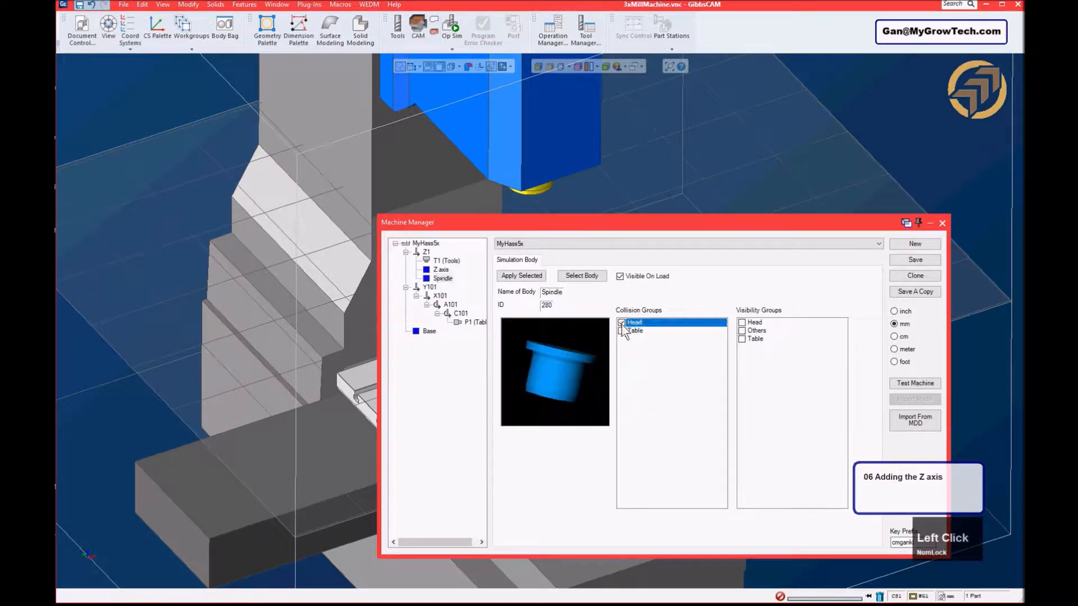
click(742, 323)
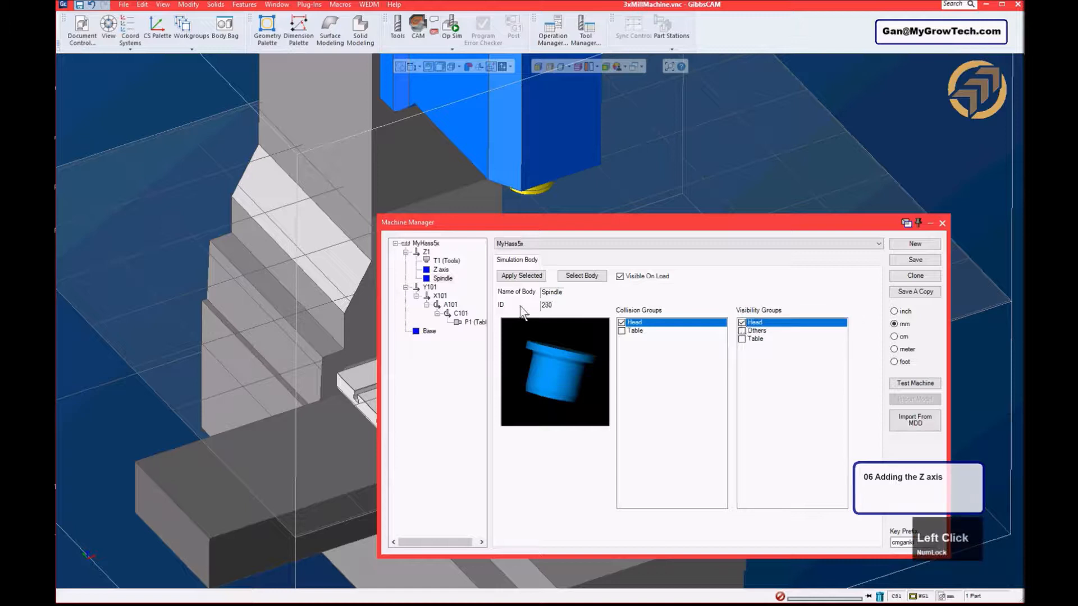
- Select the Z1 axis and look up the Z travel slide in the HaasVF2_TRT160 machine configuration presentation
click(441, 270)
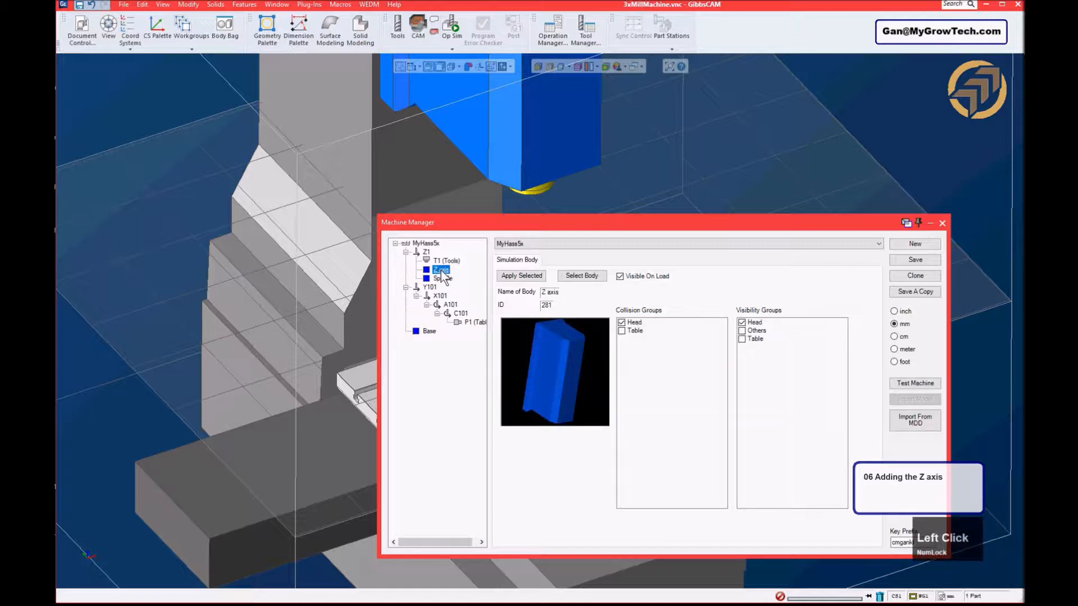
drag(581, 219, 358, 104)
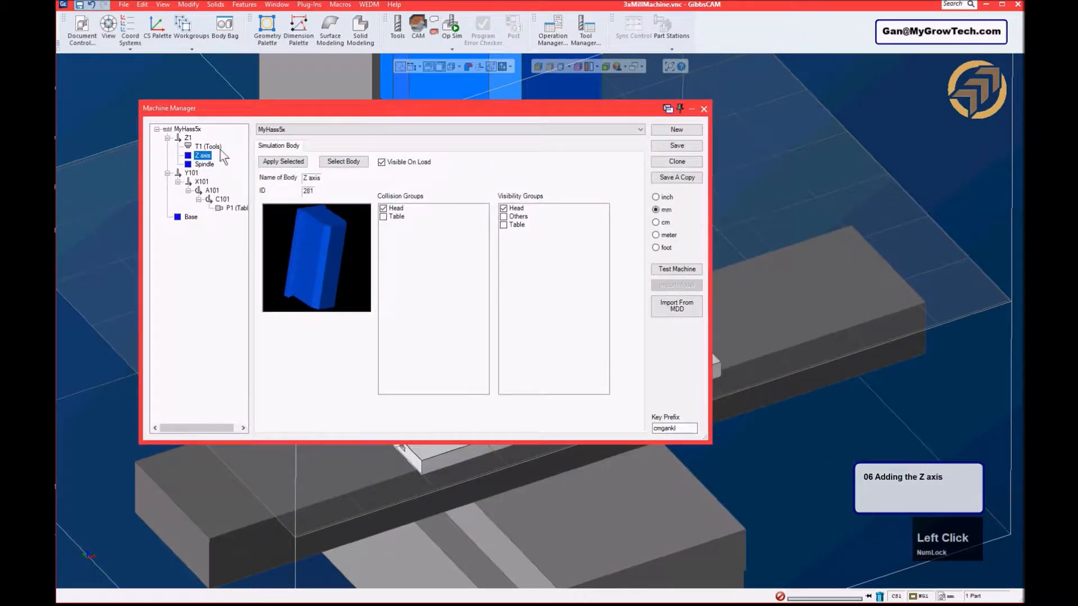
click(188, 138)
drag(389, 109, 451, 145)
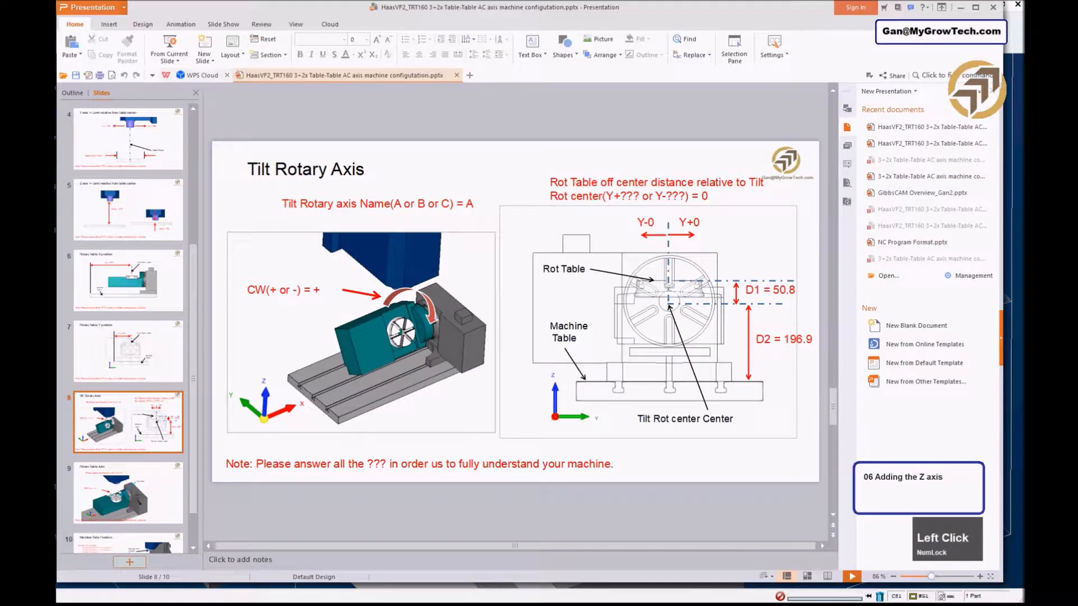
click(101, 205)
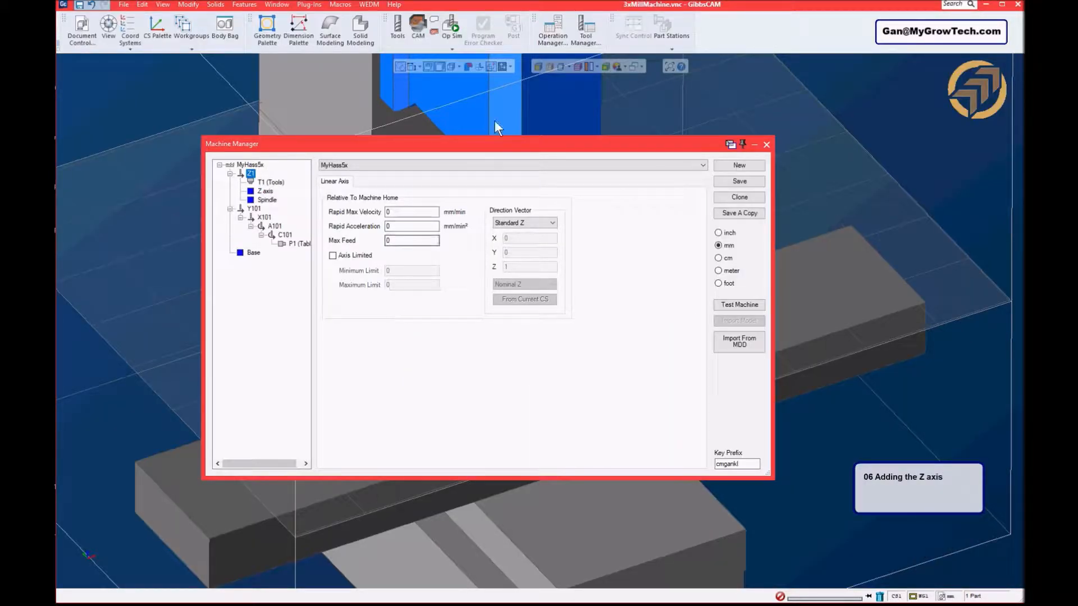
- Enable axis limits on Z1 and set its minimum limit to -508 mm, calculated as 610-102 and made negative
click(348, 255)
click(412, 285)
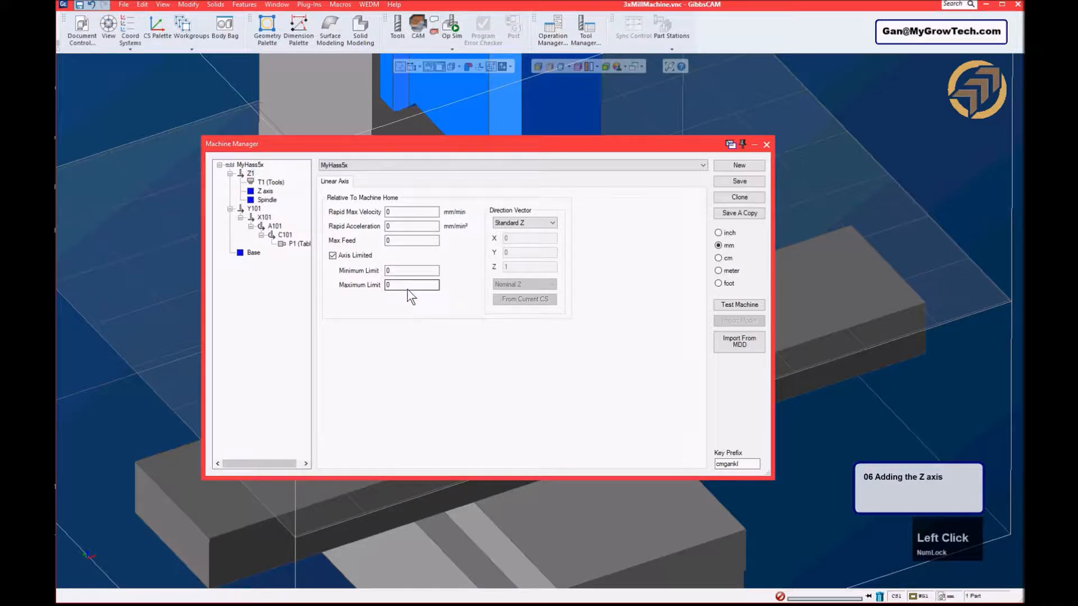
click(412, 272)
double_click(393, 271)
text(610-)
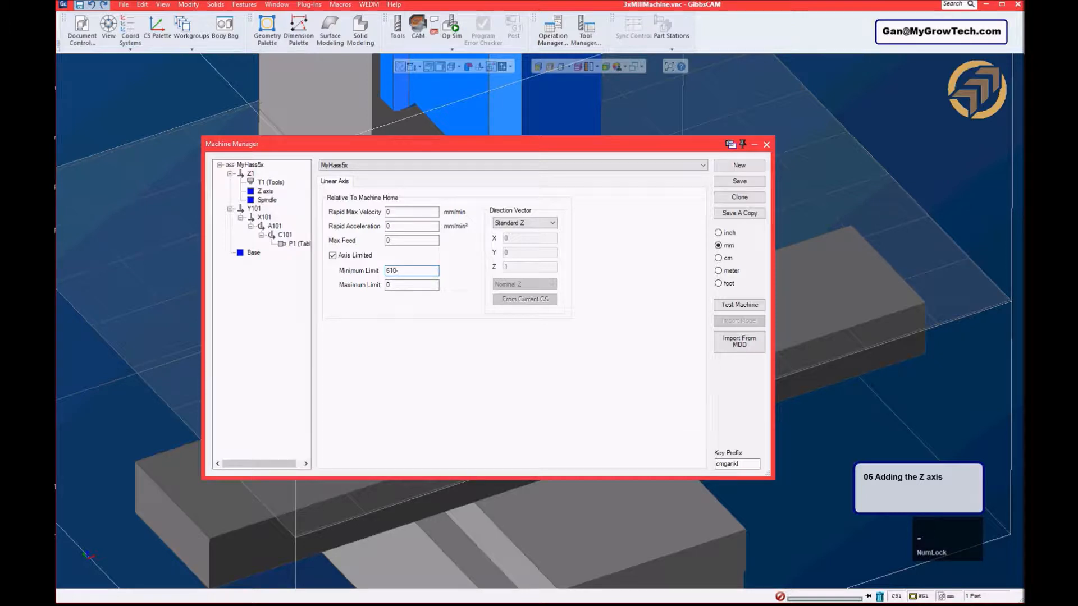
click(360, 603)
click(359, 603)
text(-102)
key(Return)
key(Left)
key(Left)
key(Left)
text(-)
- Start the machine test for MyHass5x, saving the current MDD, and clear the Machine Manager out of the way
drag(548, 141, 592, 225)
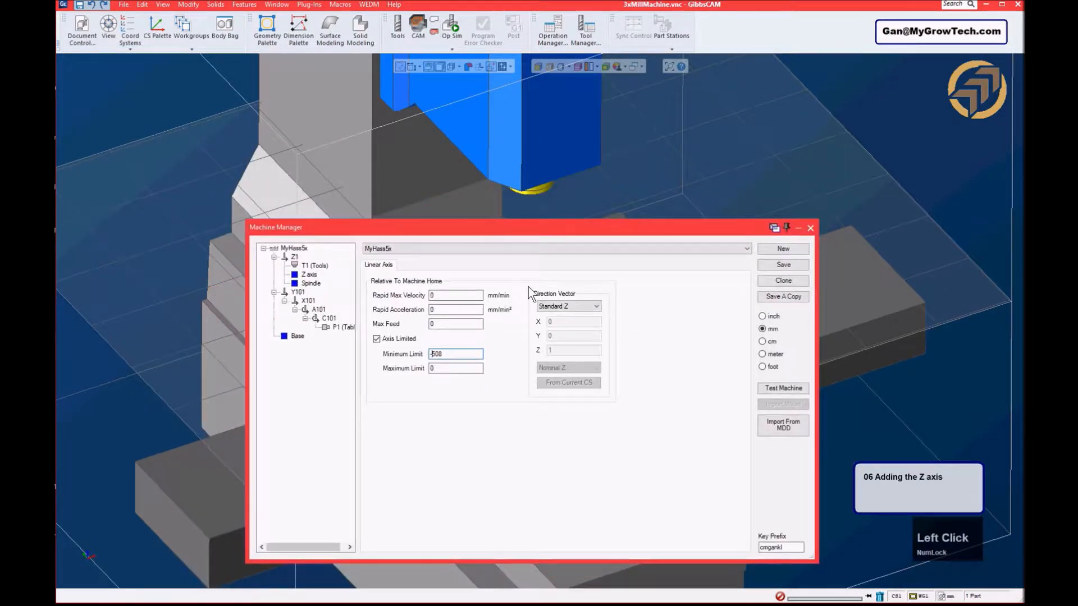
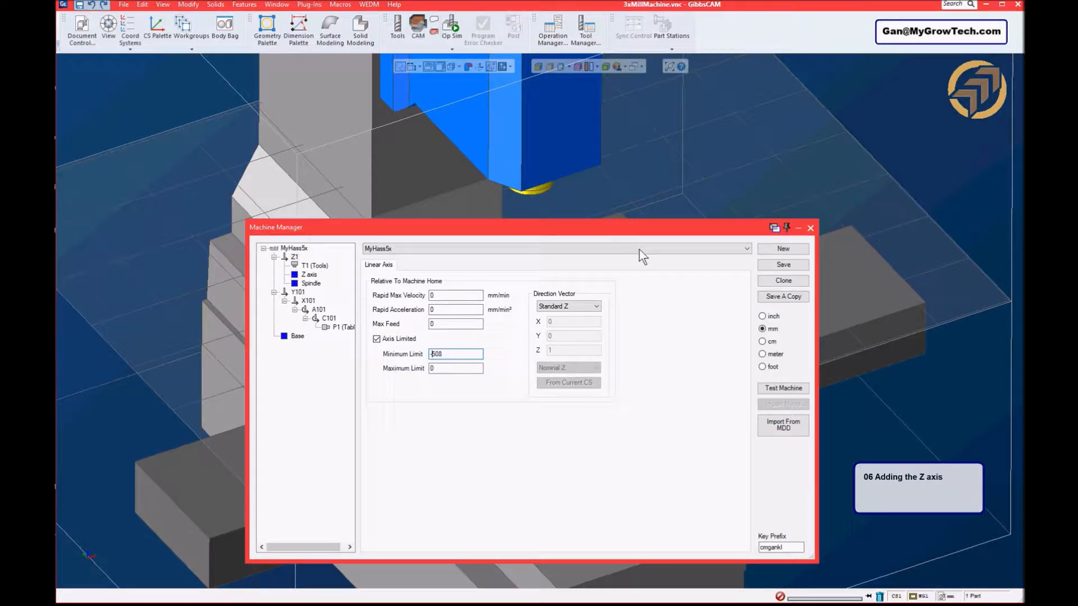
drag(659, 225, 545, 165)
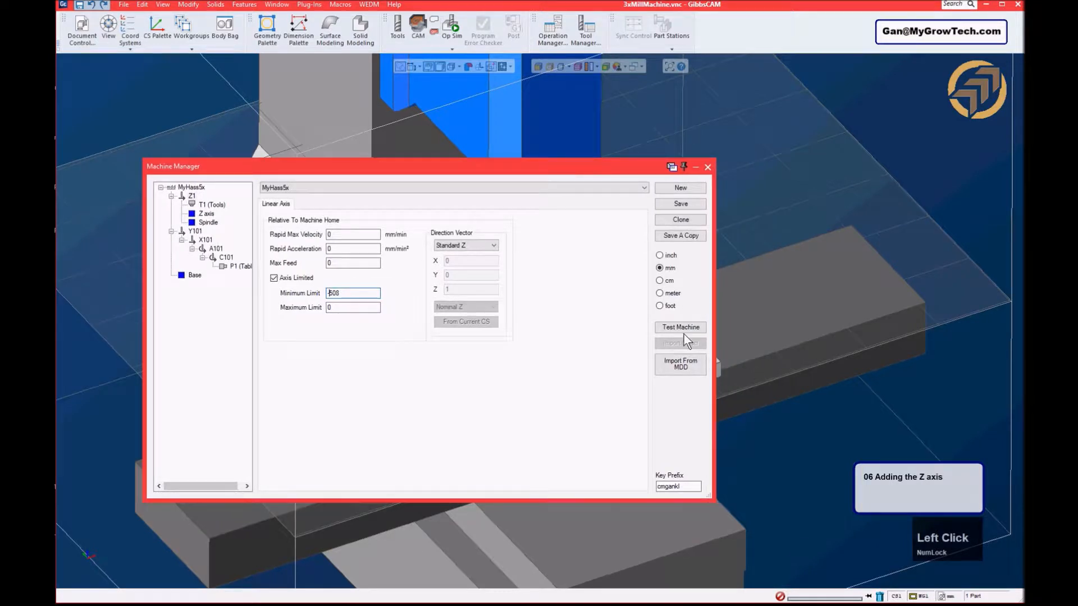
click(679, 329)
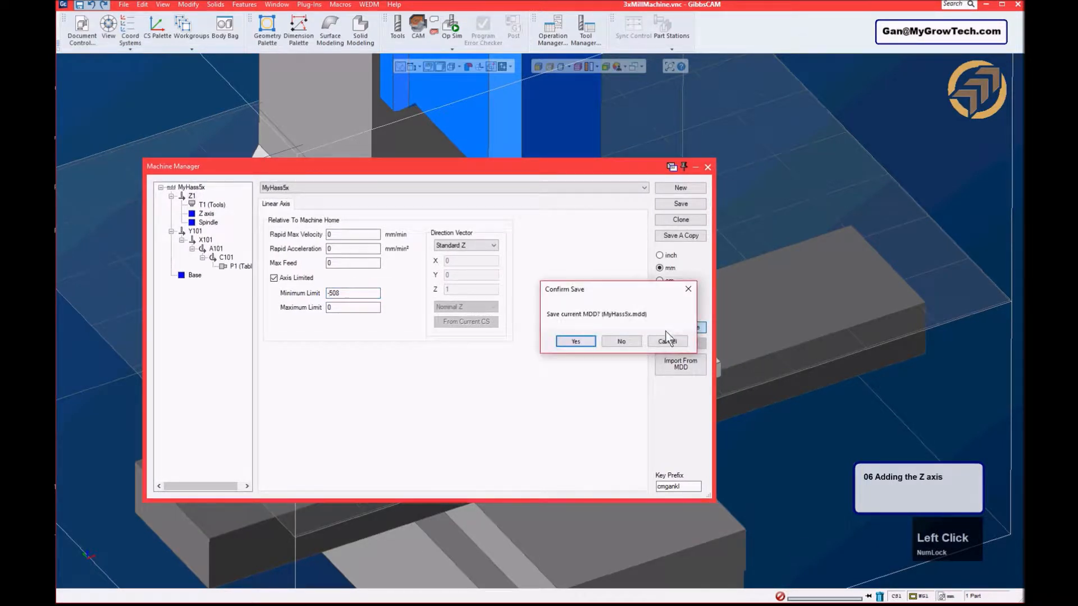
click(587, 339)
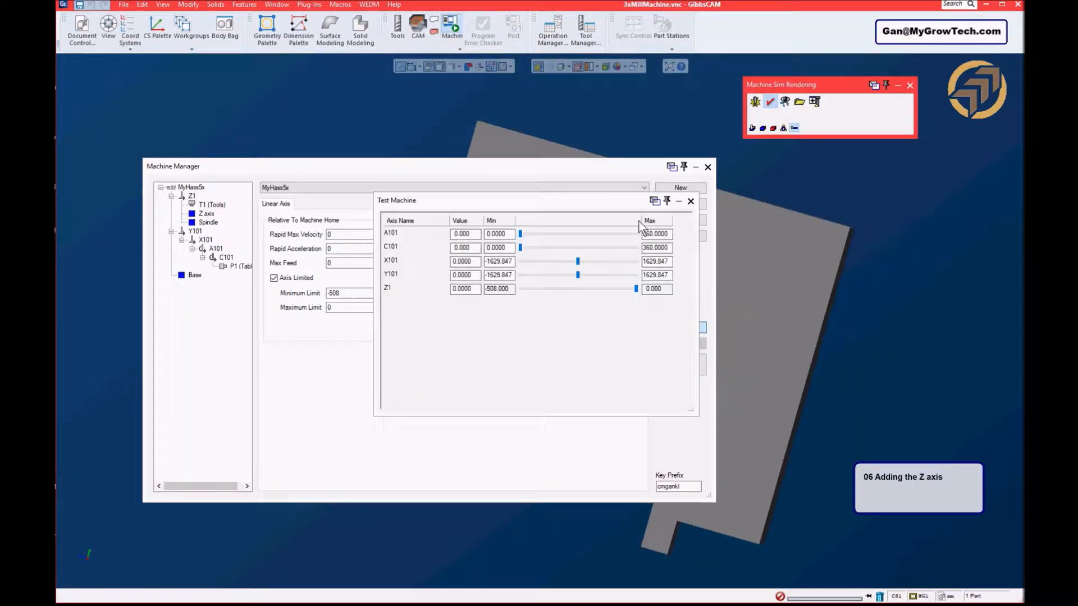
click(695, 167)
drag(524, 203, 360, 178)
- Test the Z1 travel in an isometric view by moving it to about -269 mm, and end the machine simulation
mouse_move(112, 548)
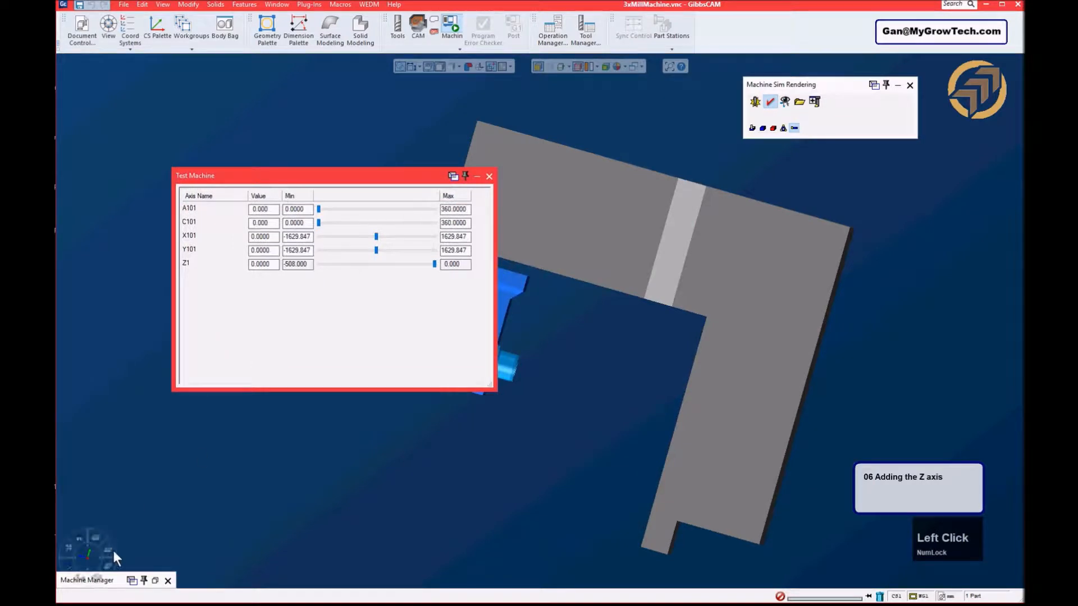
click(106, 568)
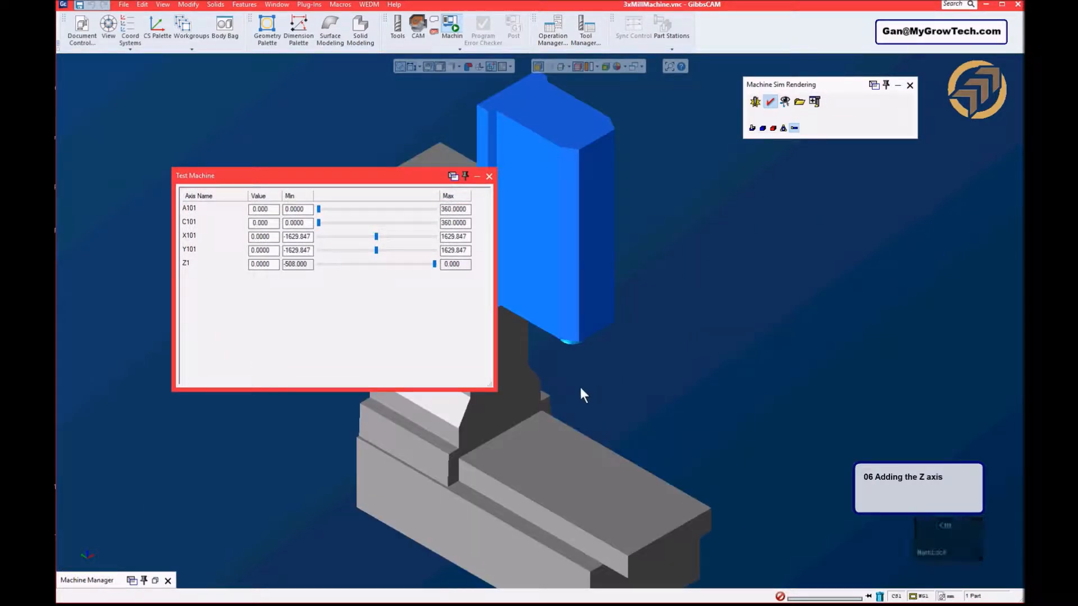
ctrl+middle_drag(594, 376, 618, 361)
ctrl+drag(588, 379, 698, 314)
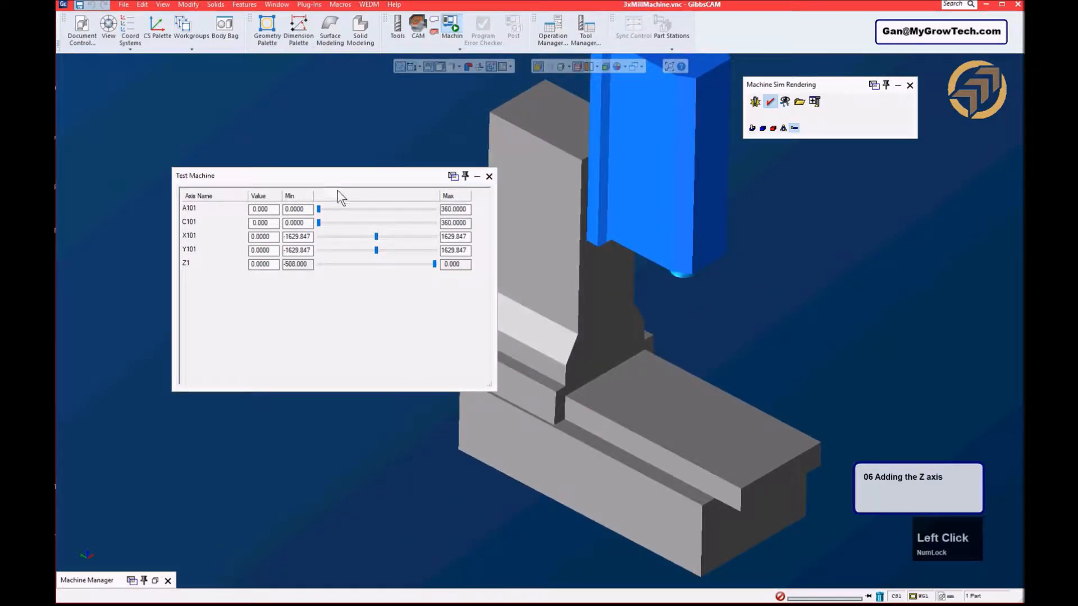
drag(435, 265, 372, 279)
middle_drag(550, 338, 630, 368)
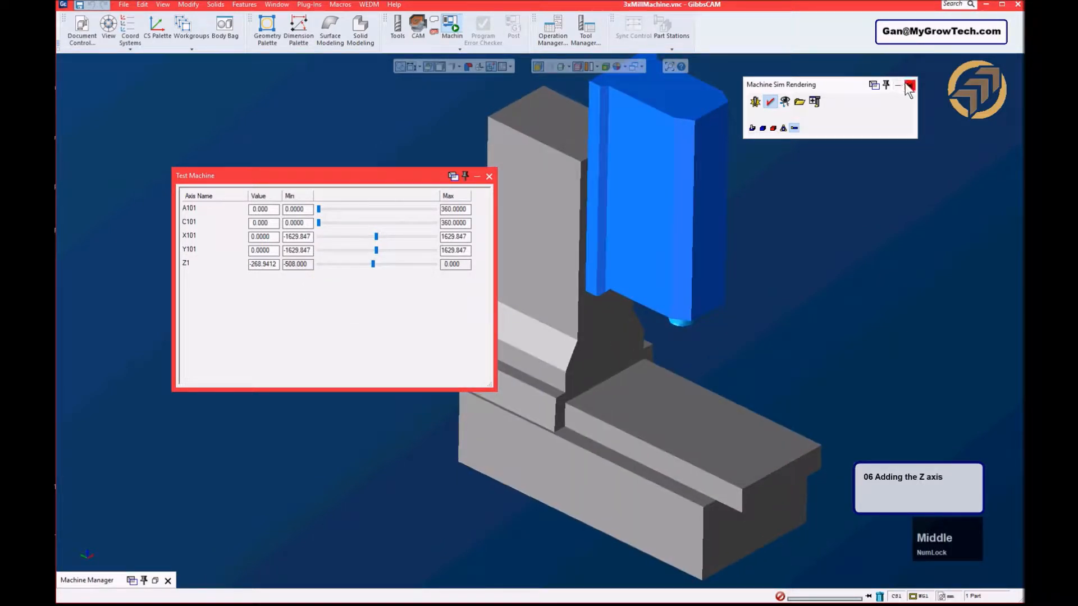
click(902, 85)
click(909, 86)
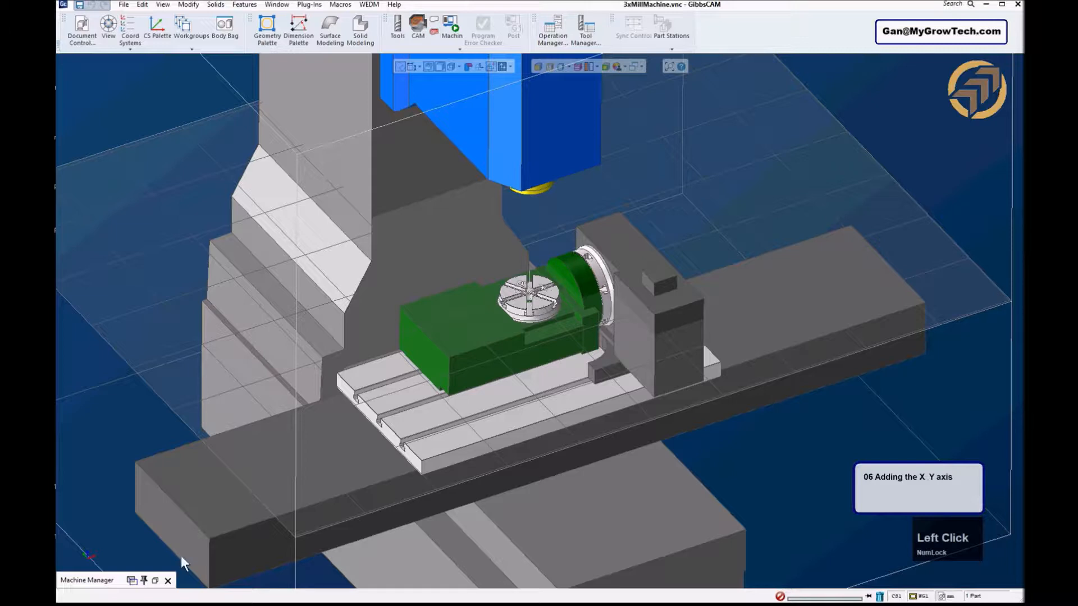
- Add the long dark grey saddle solid under Y101 as simulation body Y axis, assigned to the Others visibility group
click(156, 581)
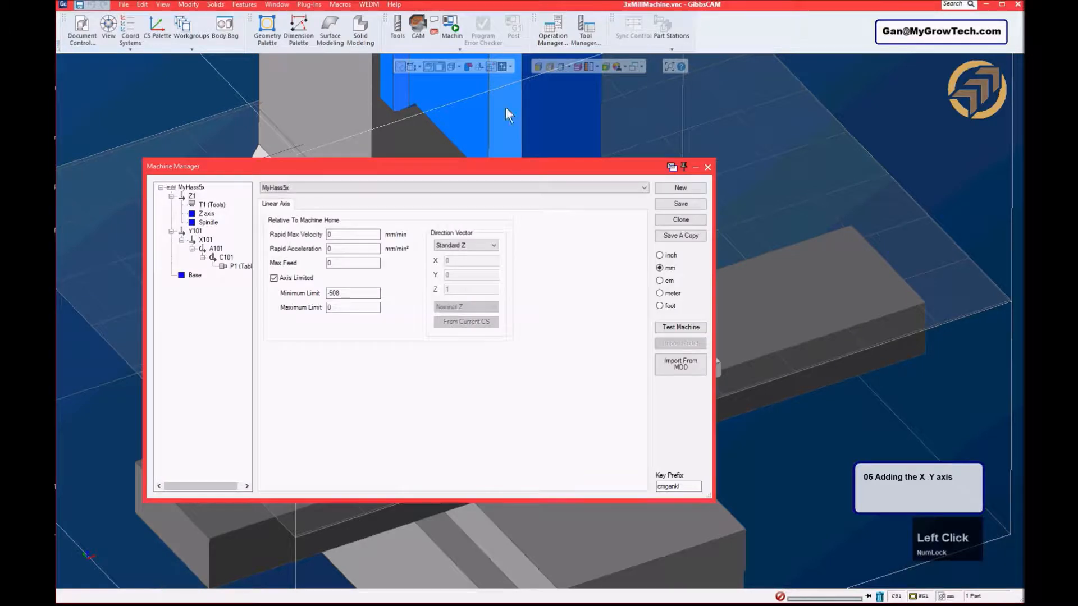
drag(488, 164, 501, 45)
click(798, 323)
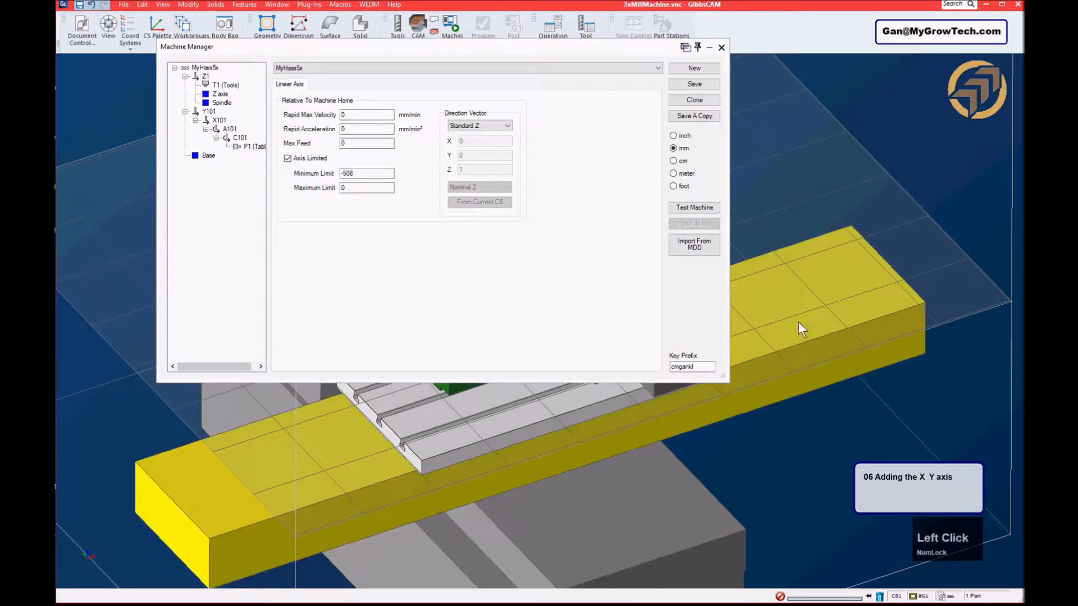
click(208, 112)
right_click(207, 112)
click(241, 118)
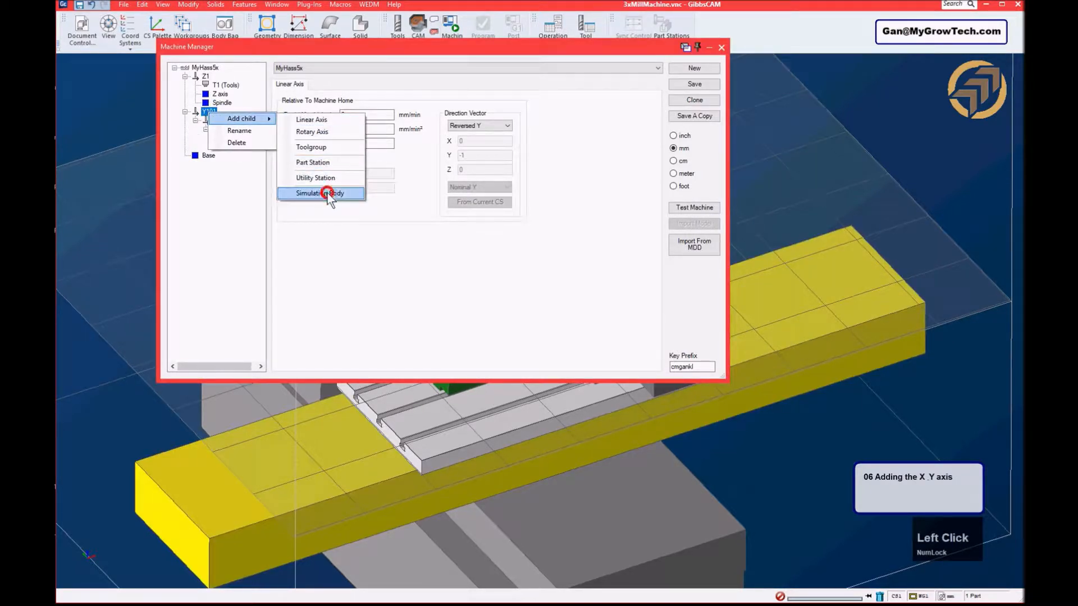
click(326, 192)
click(622, 316)
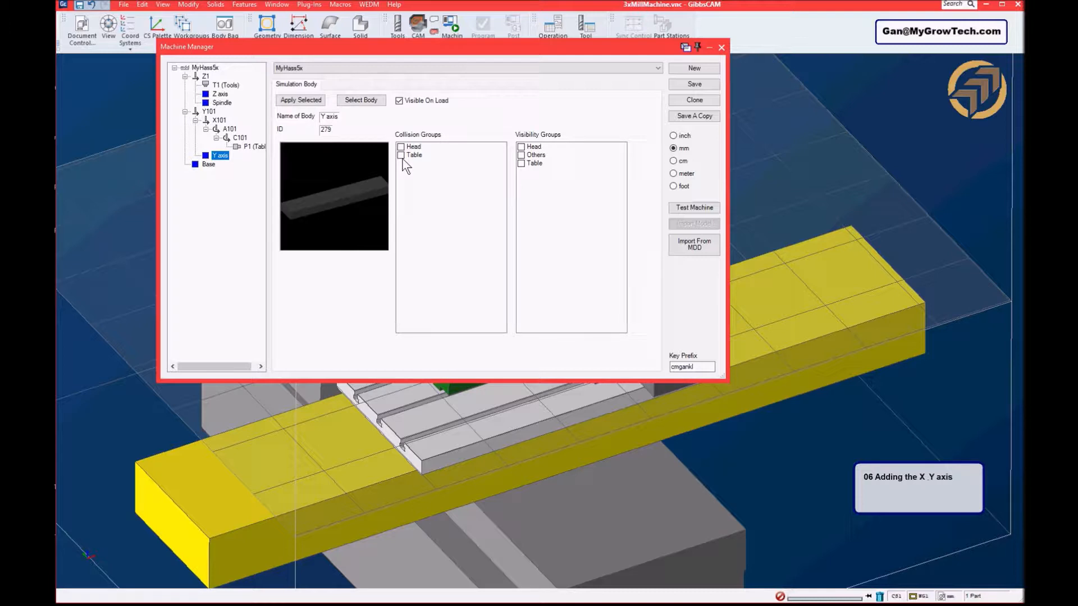
click(521, 155)
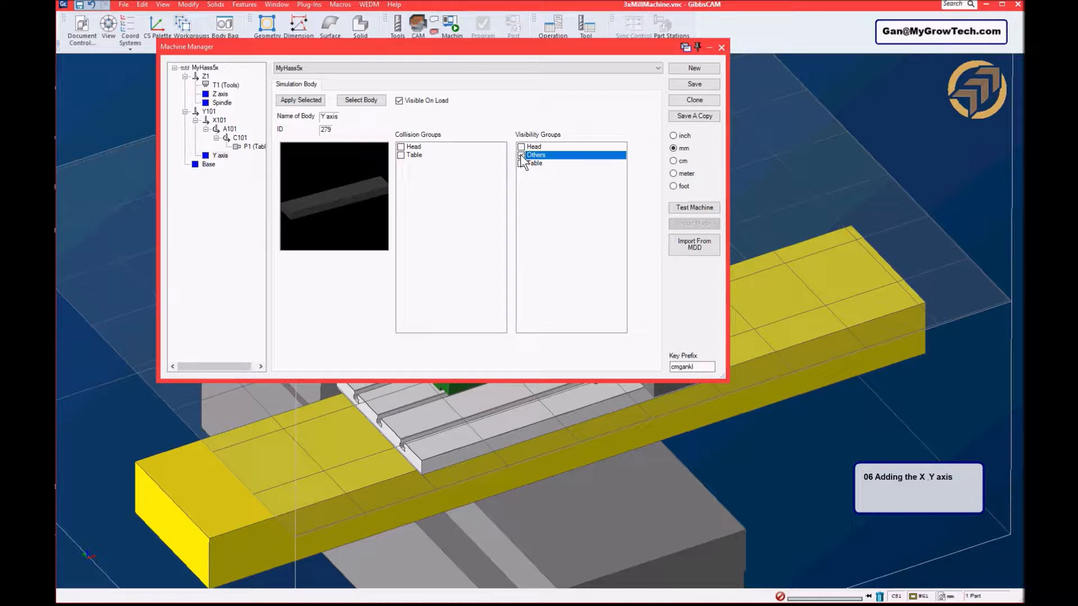
click(514, 406)
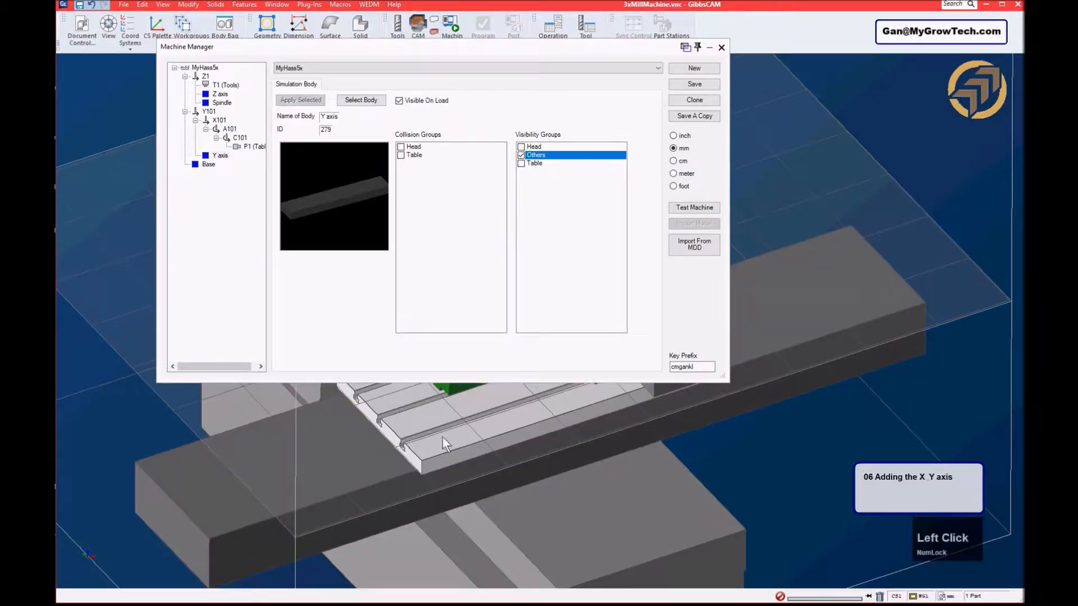
- Add the slotted table solid under X101 as simulation body X axis, assigned to the Table collision and Table visibility groups
click(429, 423)
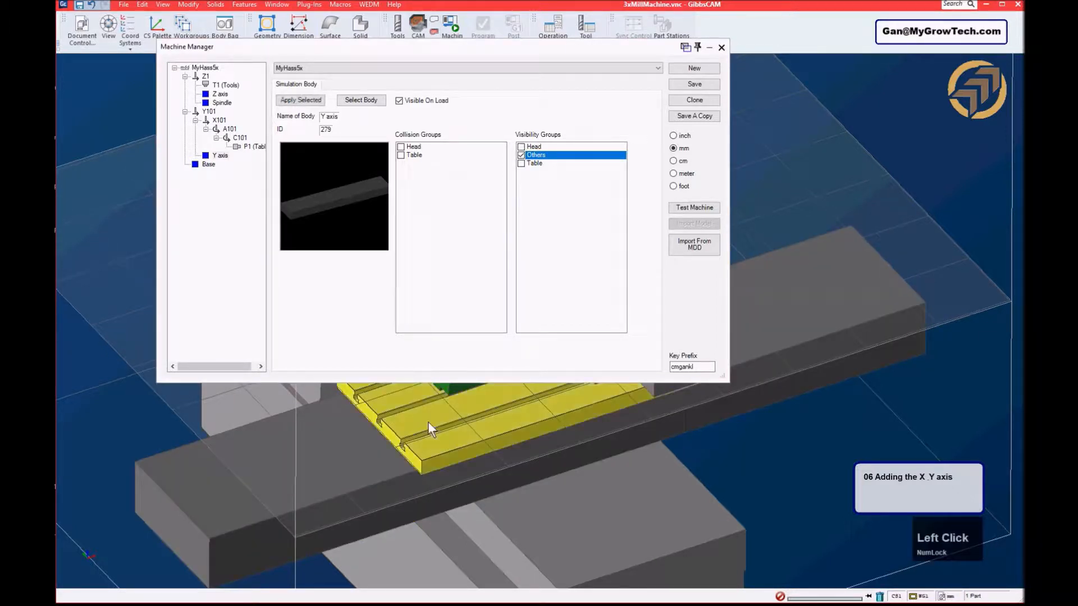
right_click(219, 121)
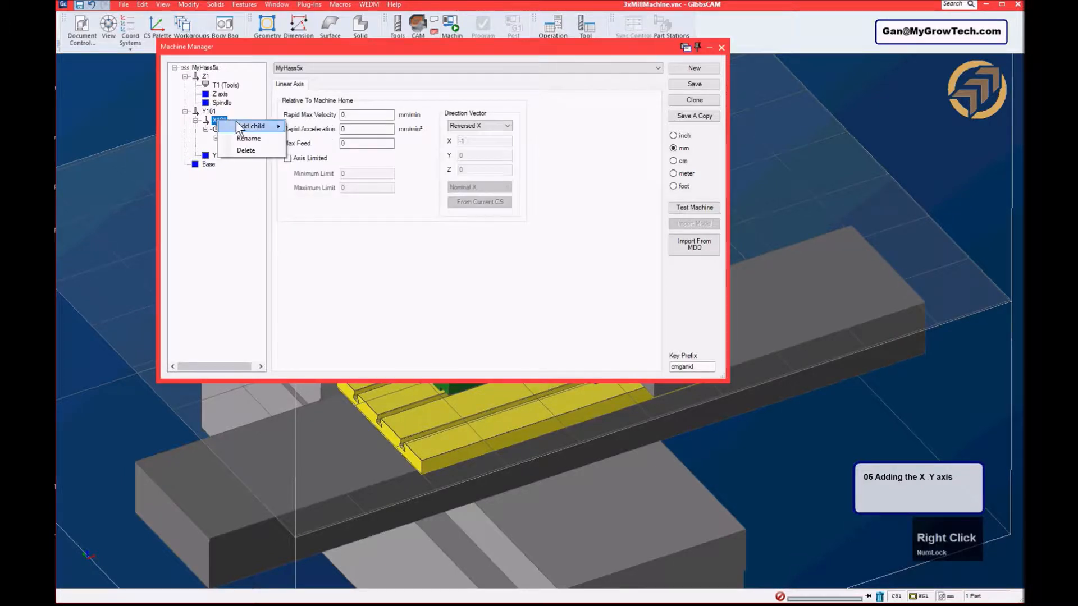
click(250, 126)
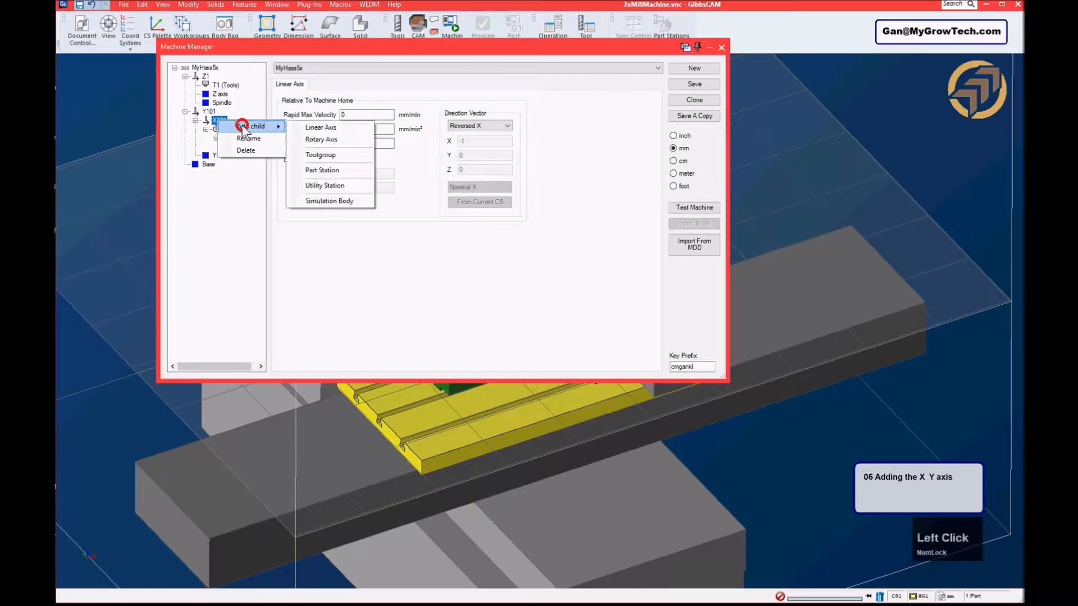
click(332, 201)
click(624, 315)
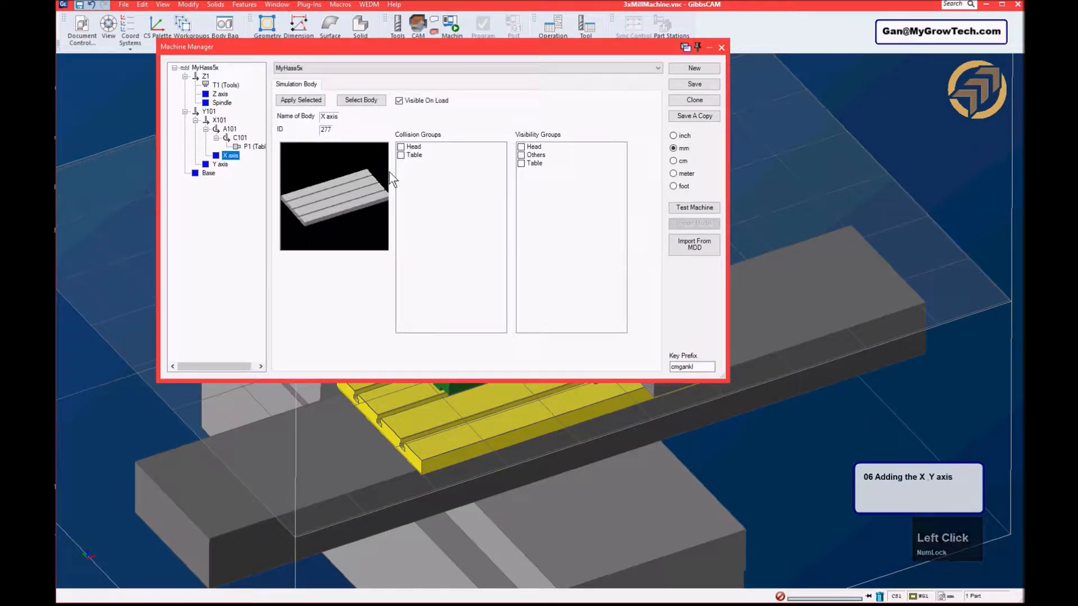
click(402, 157)
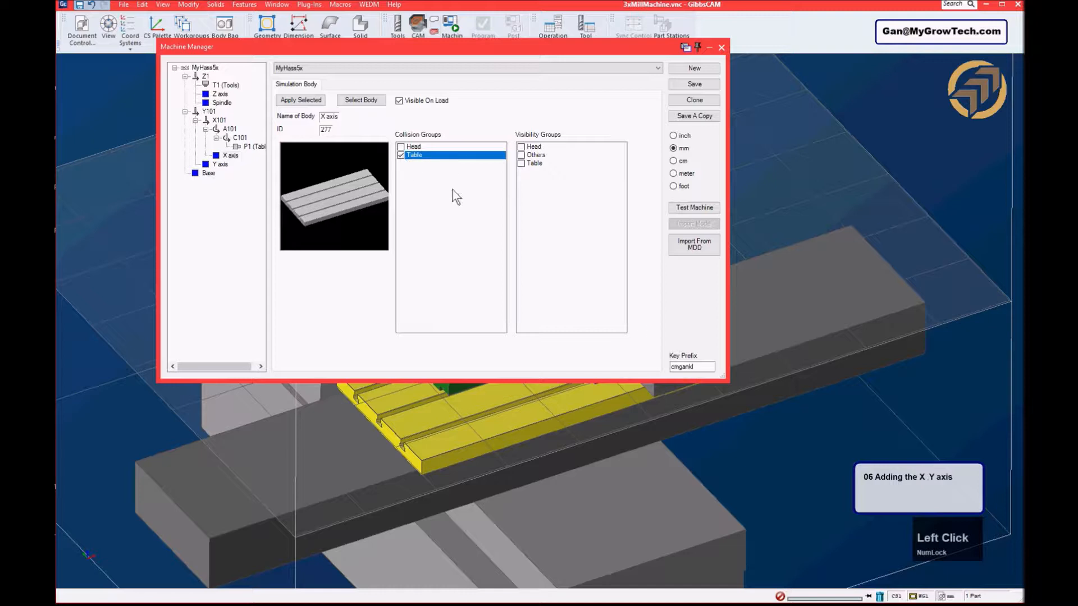
click(521, 164)
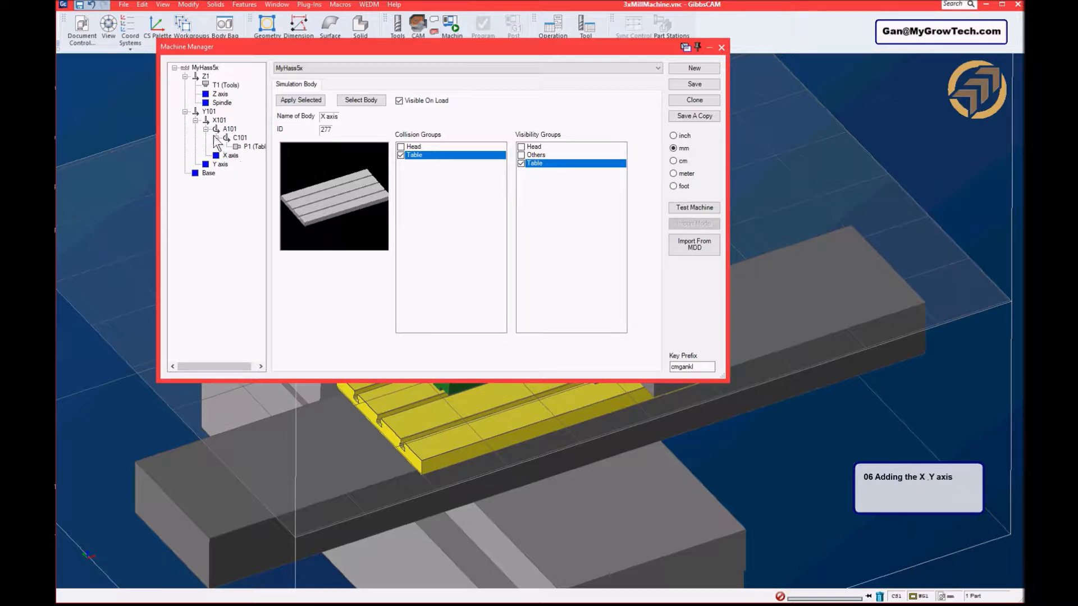
- Enable axis limits on Y101 and look up the Y travel slide in the HaasVF2_TRT160 machine configuration presentation
click(208, 112)
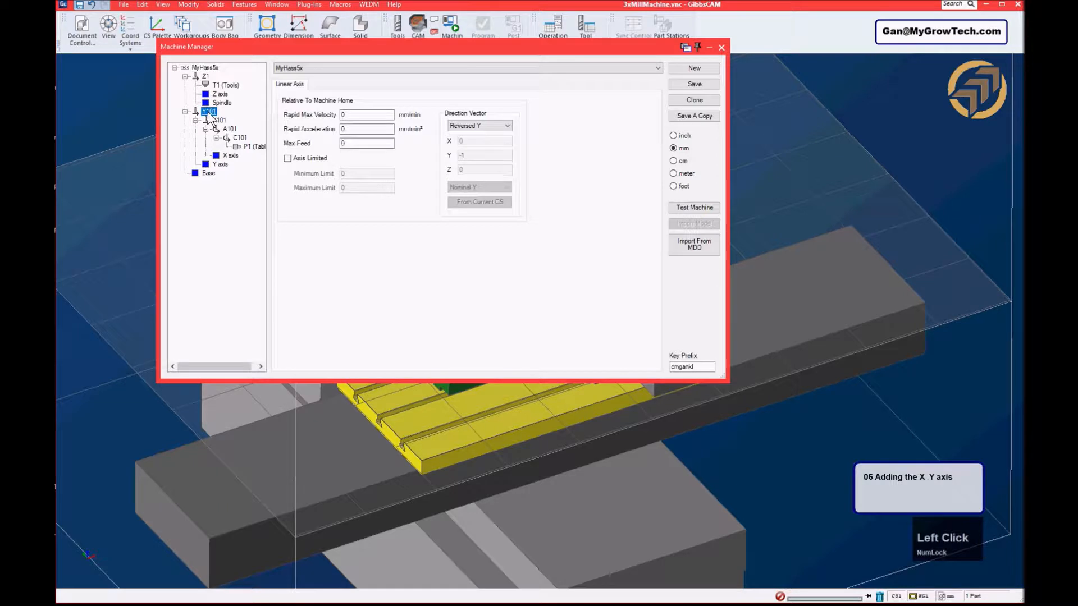
click(287, 158)
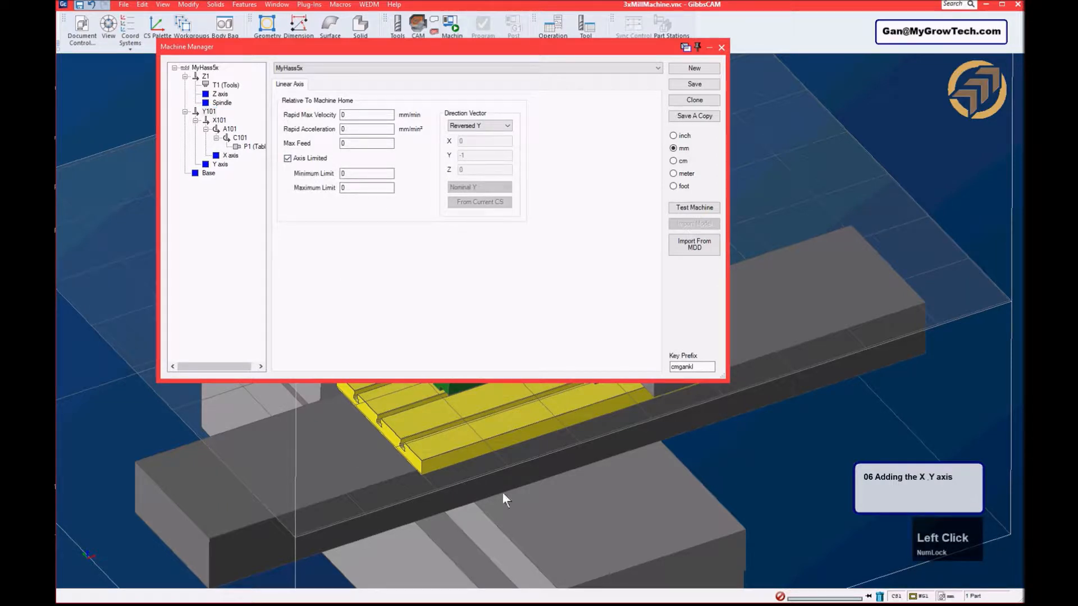
click(664, 604)
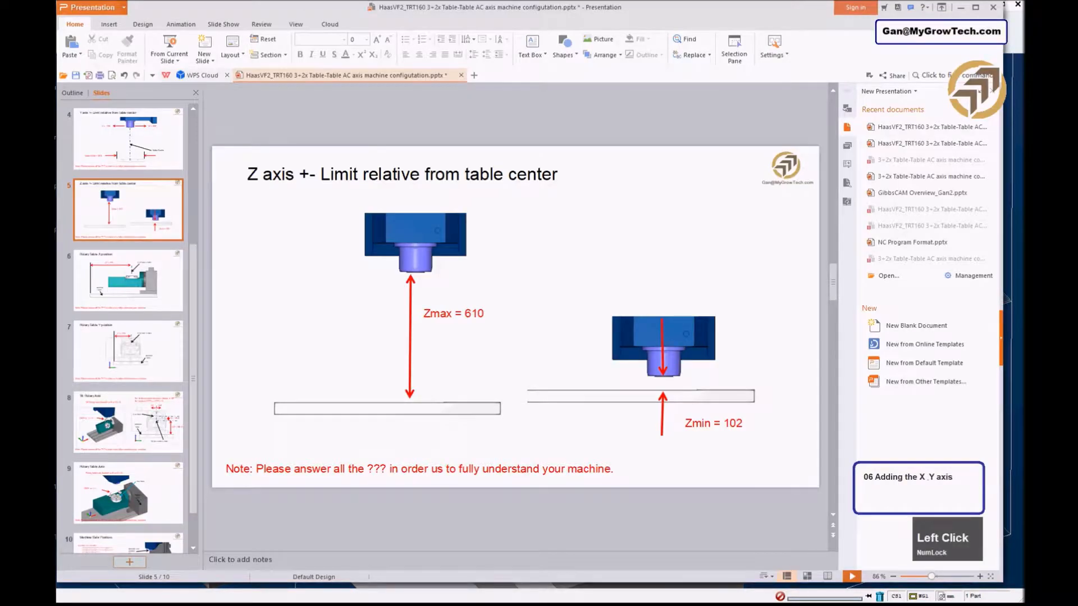
click(124, 148)
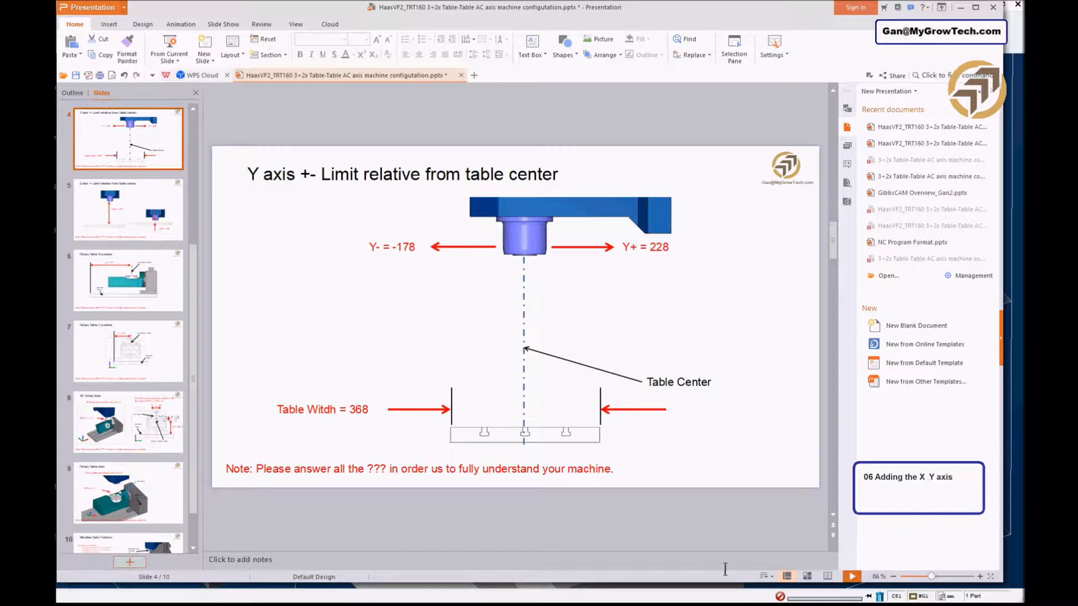
mouse_move(739, 605)
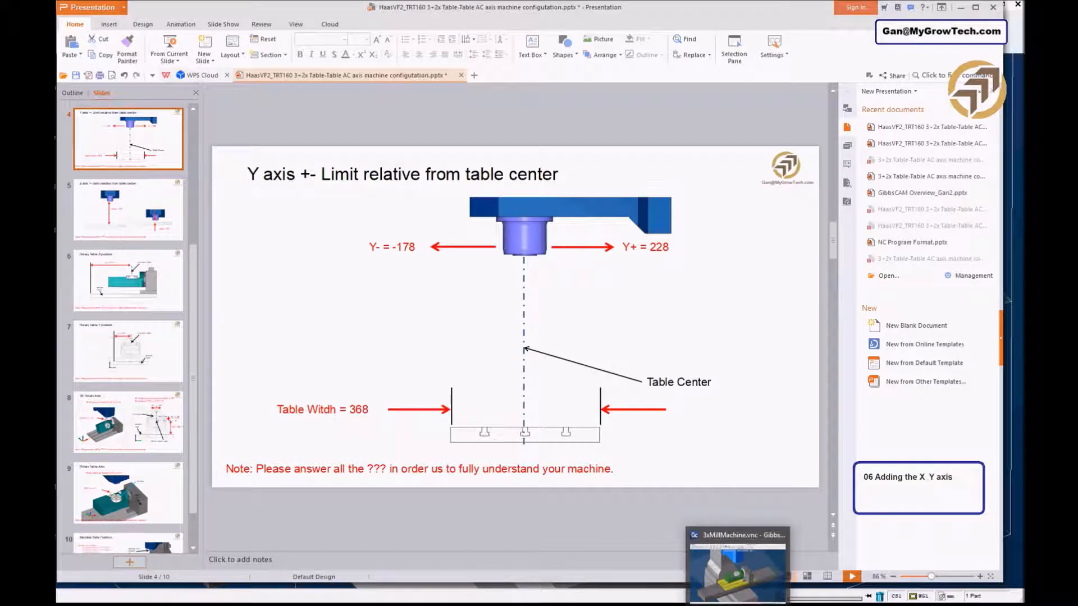
click(738, 570)
- Set the Y101 axis maximum limit to 228 mm and its minimum limit to -178 mm
click(344, 188)
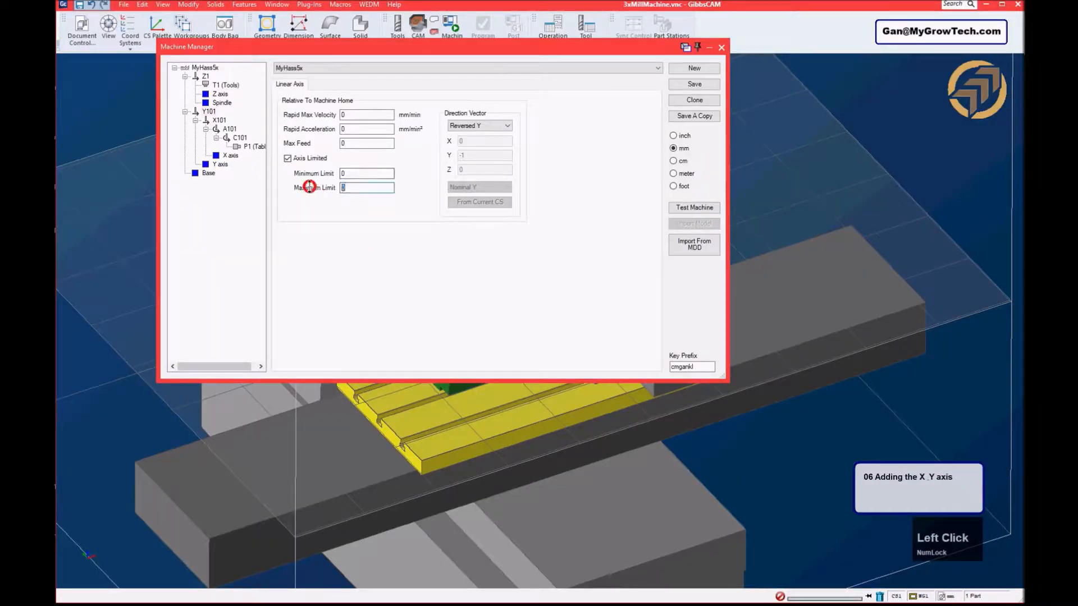
text(228)
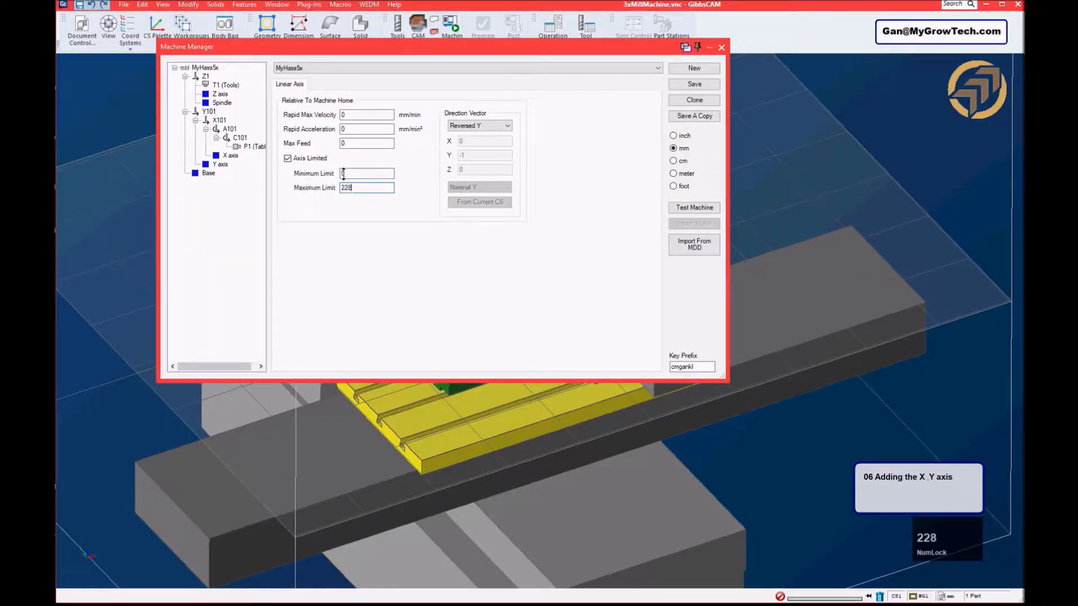
click(309, 174)
text(-)
- Select the X101 axis and look up the X travel slide in the HaasVF2_TRT160 machine configuration presentation
click(217, 120)
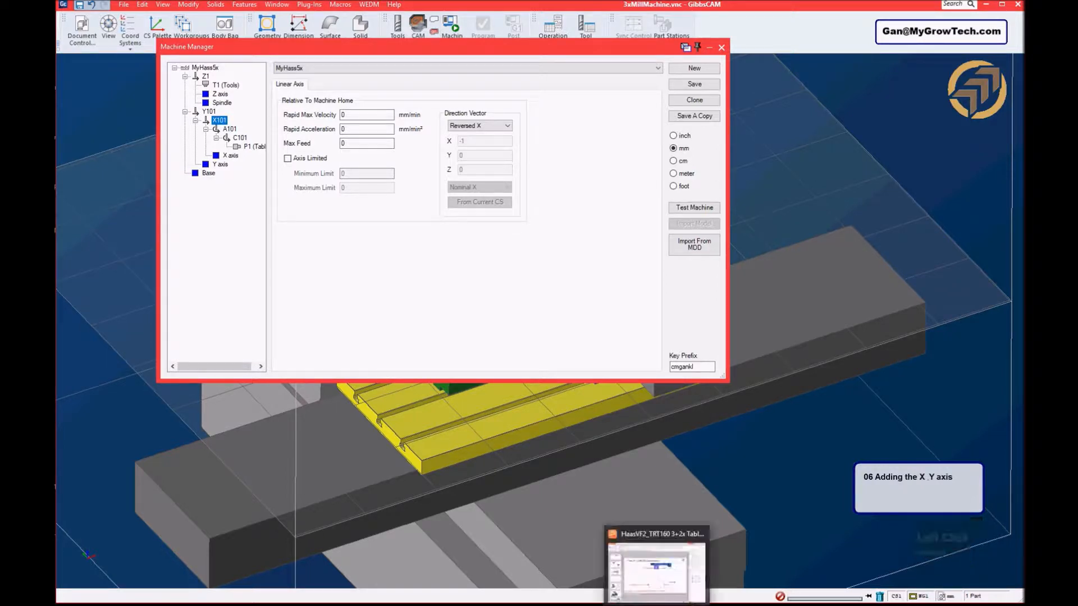
click(655, 603)
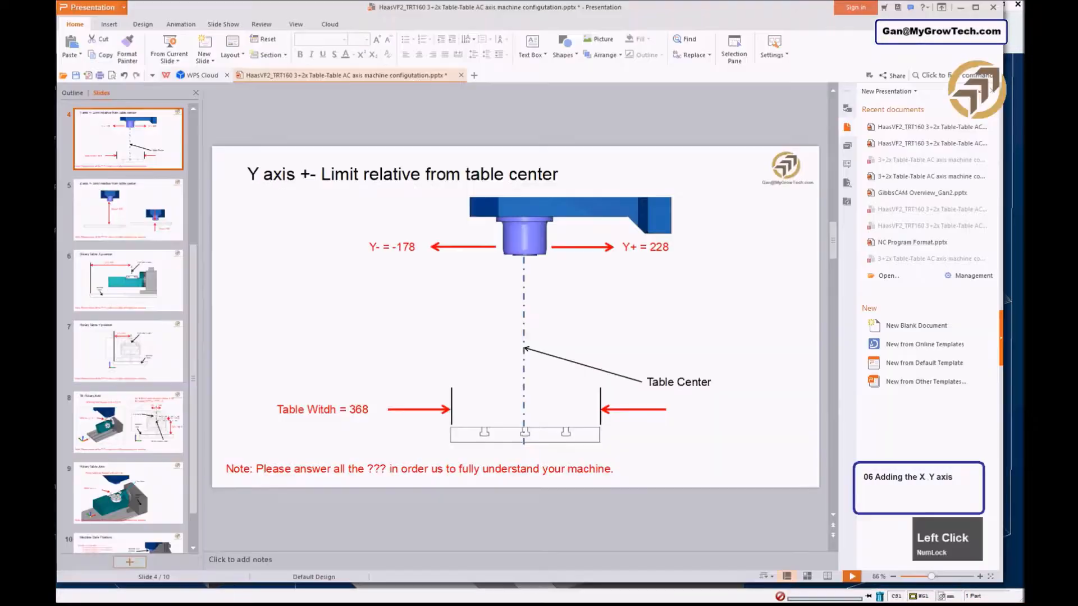
click(139, 217)
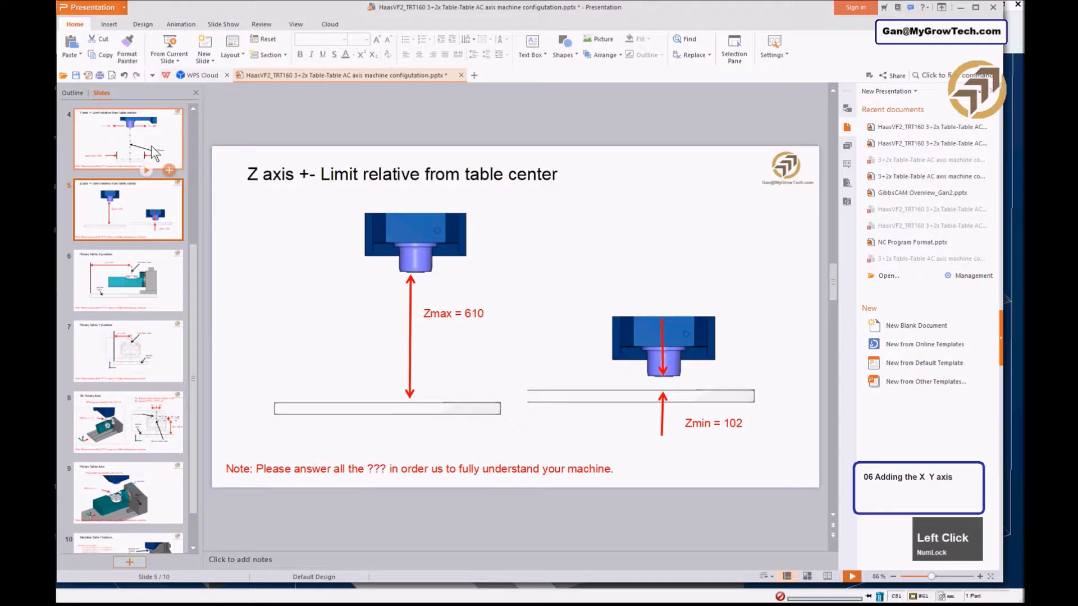
scroll(127, 219, up, 1)
click(120, 214)
click(116, 139)
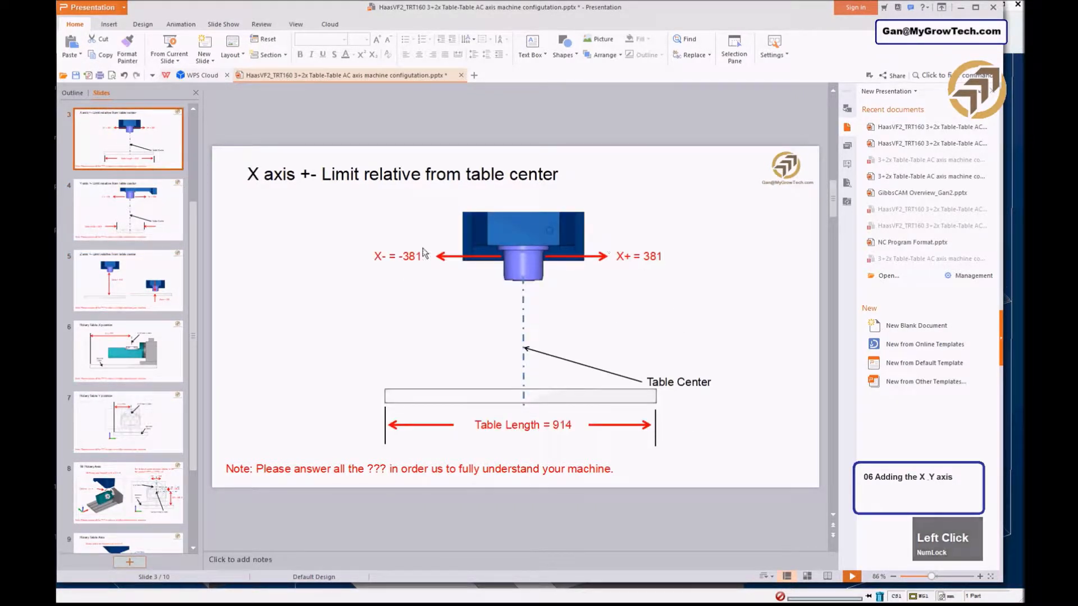
click(744, 604)
click(744, 604)
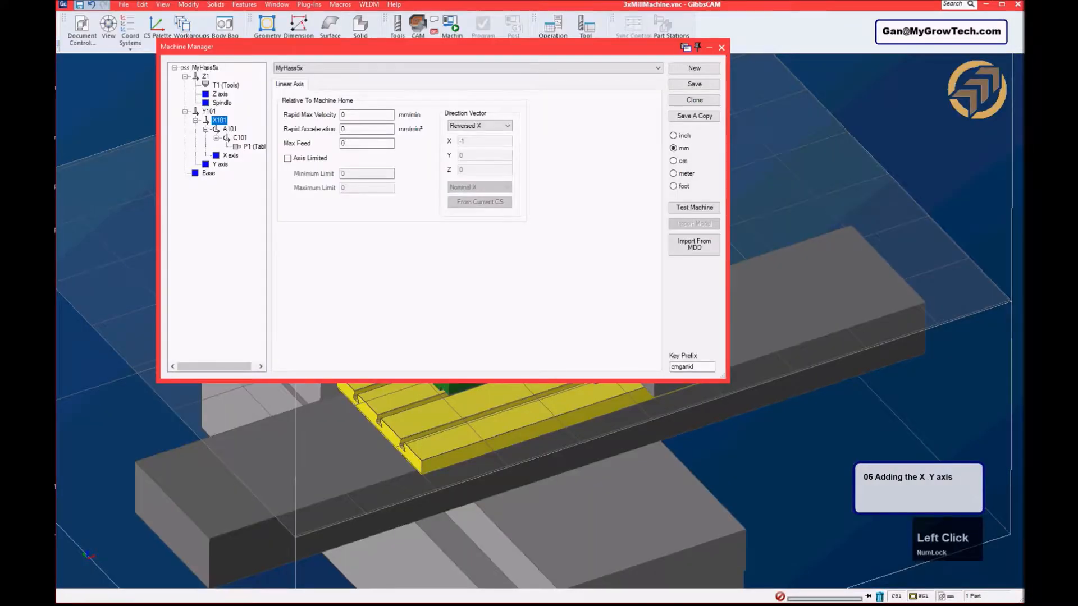
- Enable axis limits on X101 and set its minimum limit to -381 mm and maximum limit to 381 mm
click(287, 158)
text(-39)
key(BackSpace)
text(81)
click(345, 188)
text(3)
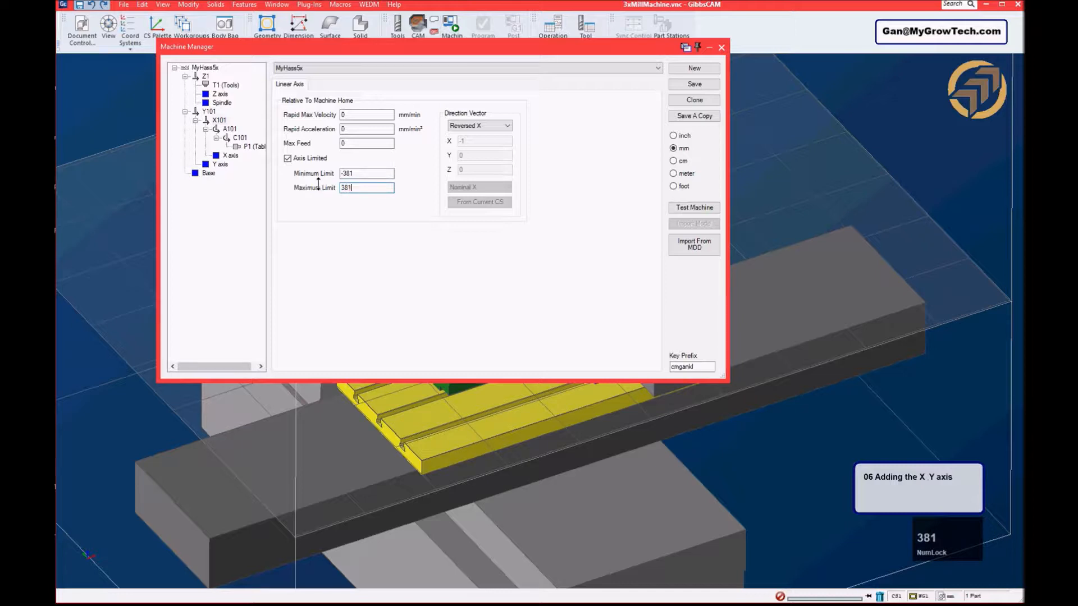
- Start a machine test of MyHass5x, saving the current MDD file MyHass5x.mdd
click(371, 174)
drag(488, 49, 540, 90)
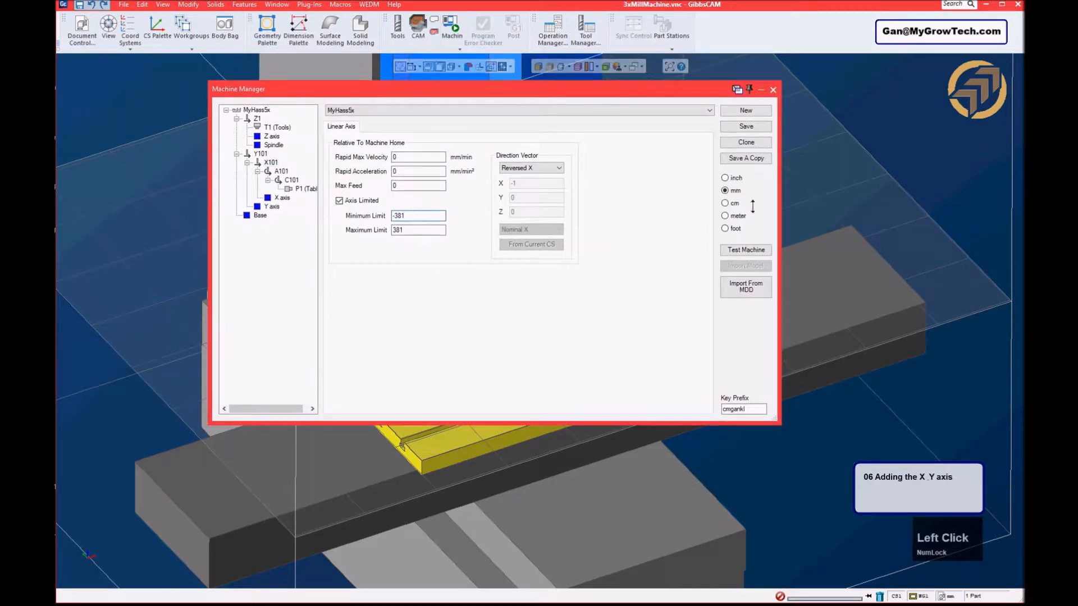
click(754, 248)
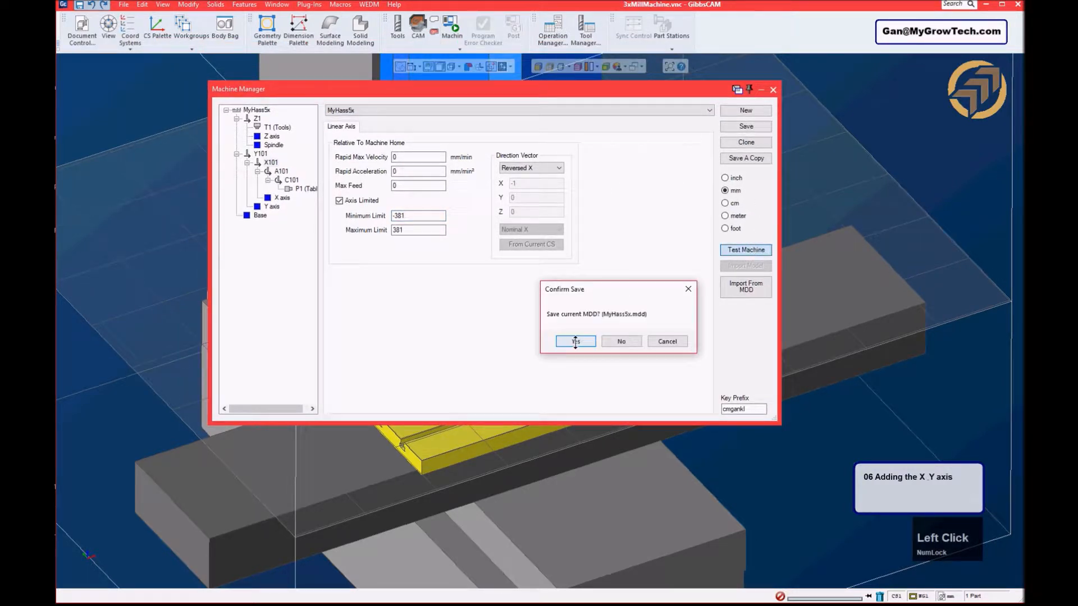
click(576, 341)
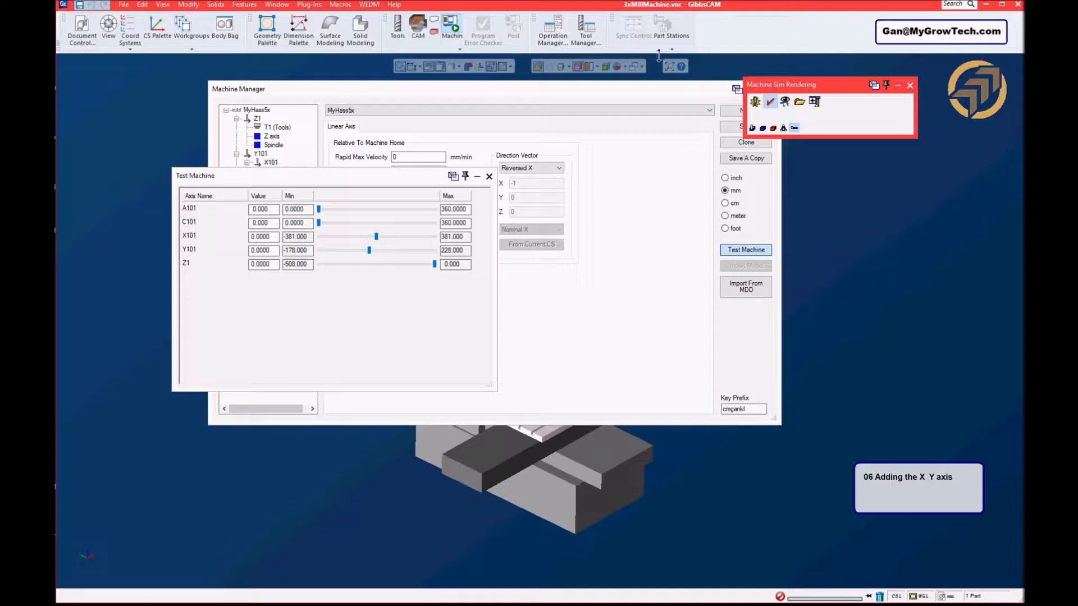
- Jog Y101 to about 27.4 mm and X101 to about 22.4 mm in the machine test to check the table's travel
drag(642, 88, 592, 110)
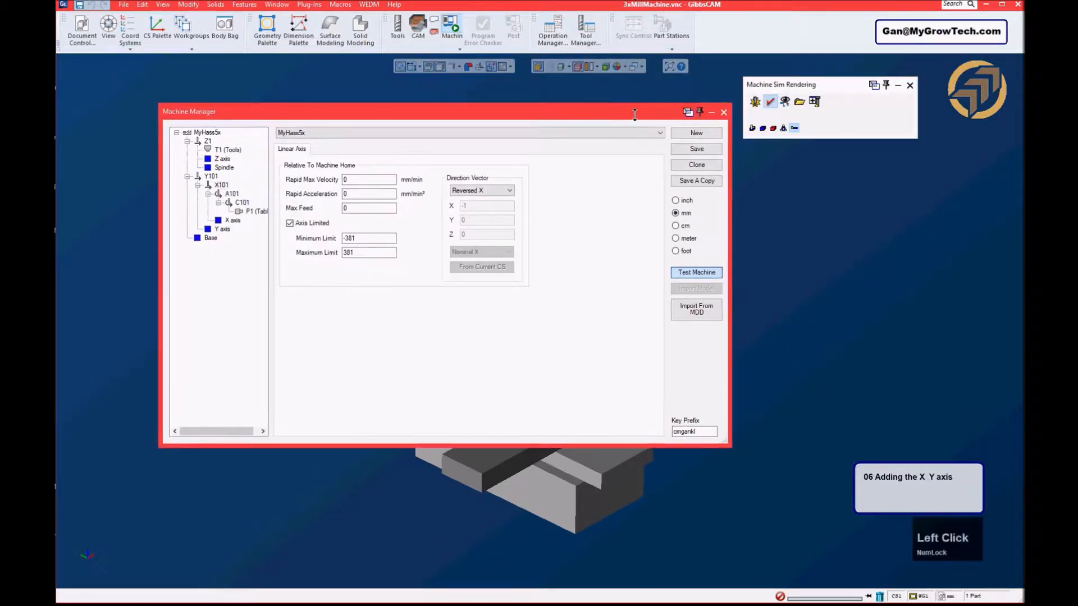
click(710, 112)
middle_drag(641, 264, 642, 343)
ctrl+drag(638, 322, 737, 232)
scroll(732, 262, down, 2)
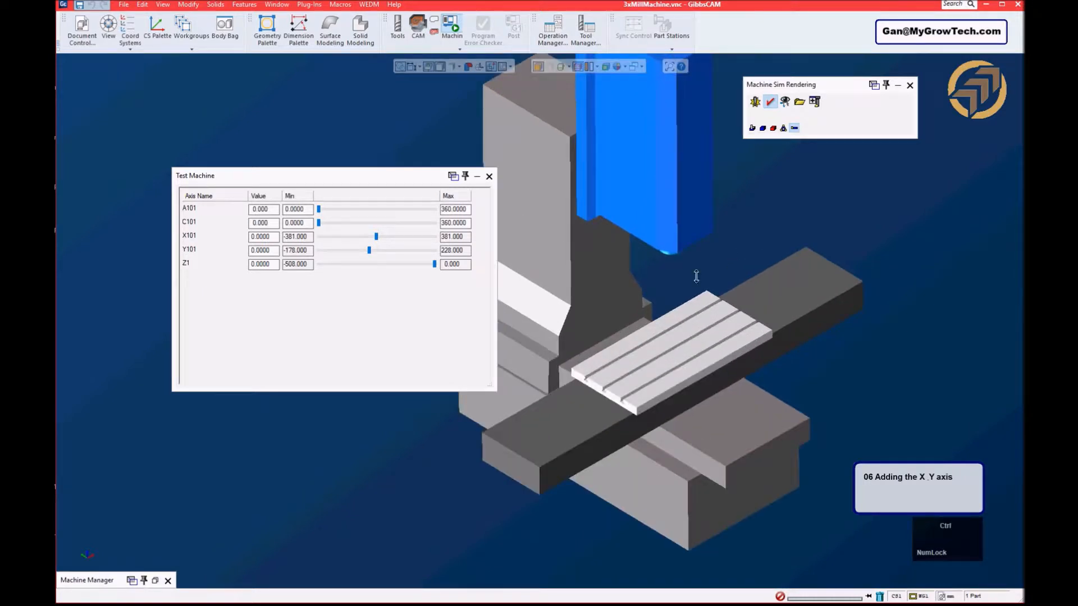
ctrl+drag(697, 276, 702, 263)
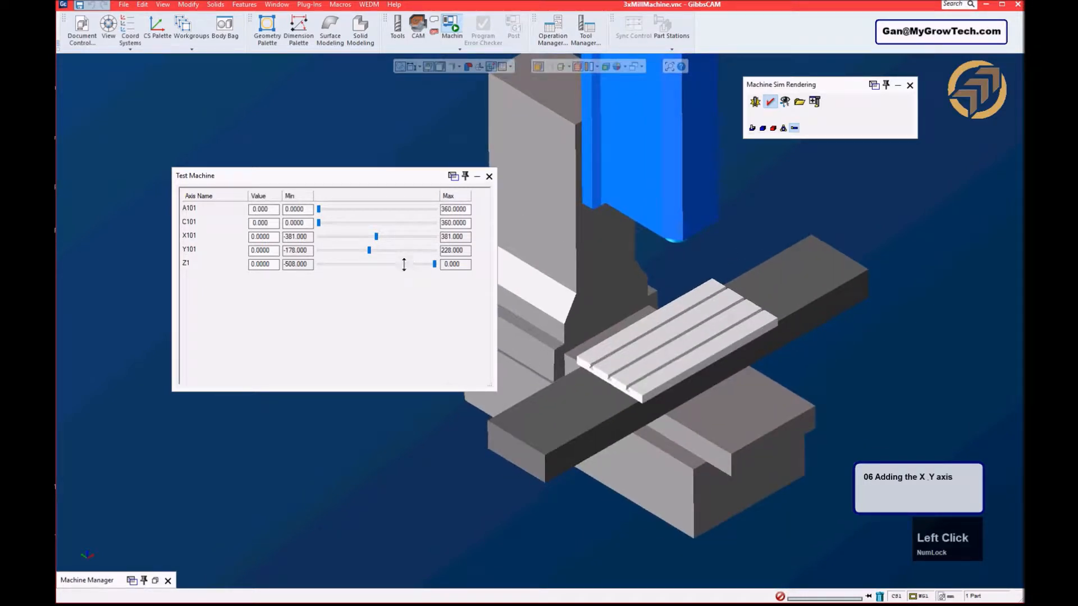
mouse_move(368, 251)
mouse_down()
mouse_move(467, 253)
mouse_move(300, 255)
mouse_move(380, 255)
mouse_move(373, 236)
mouse_move(453, 233)
mouse_move(316, 241)
mouse_move(380, 237)
mouse_up()
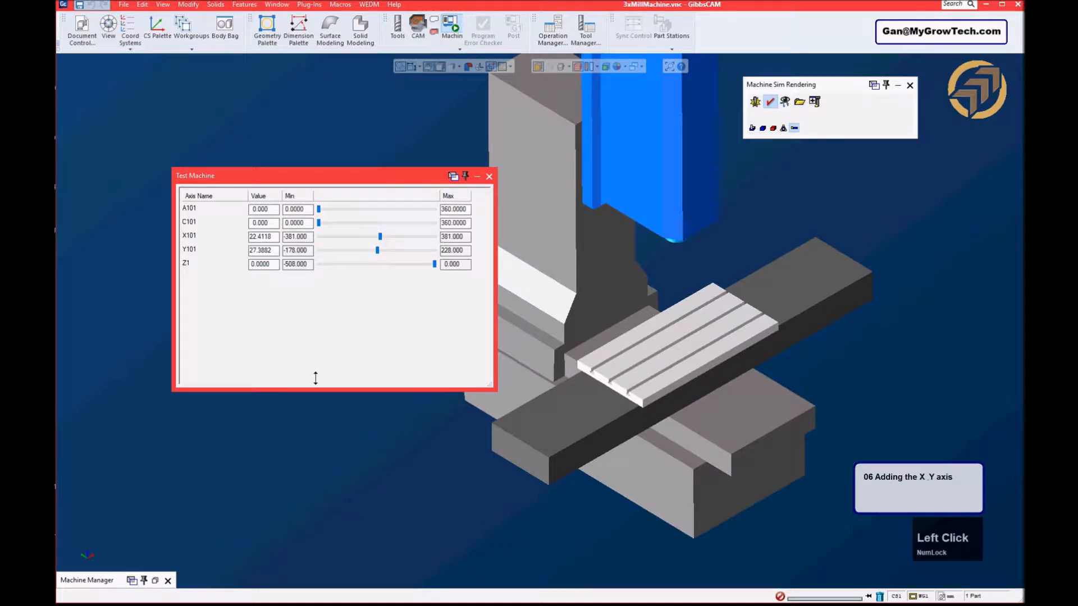
- Check the direction vector options of the X101 axis without changing them and end the machine test
click(154, 580)
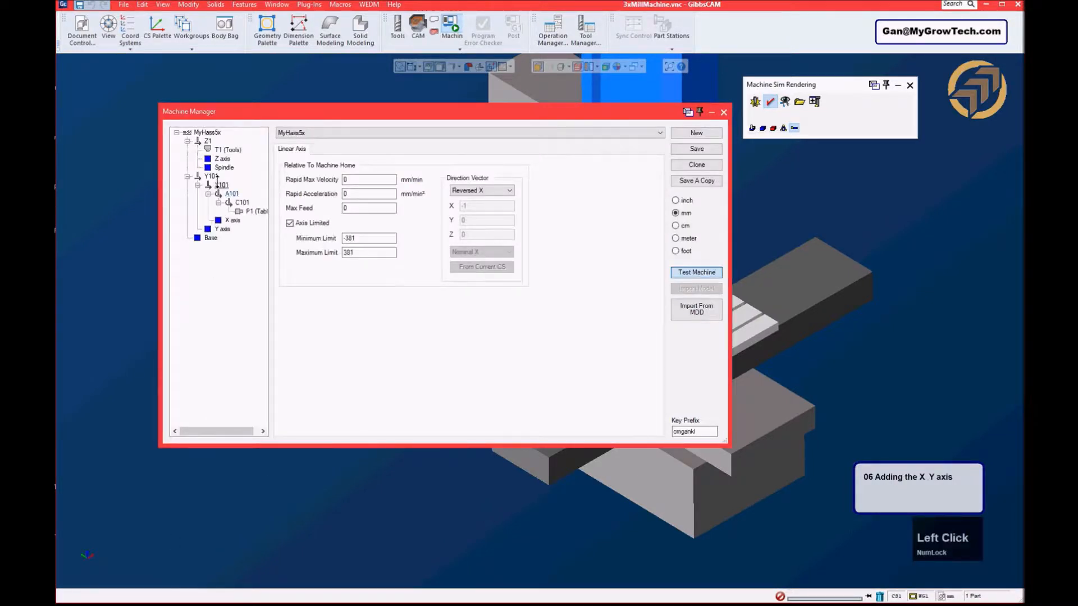
click(222, 185)
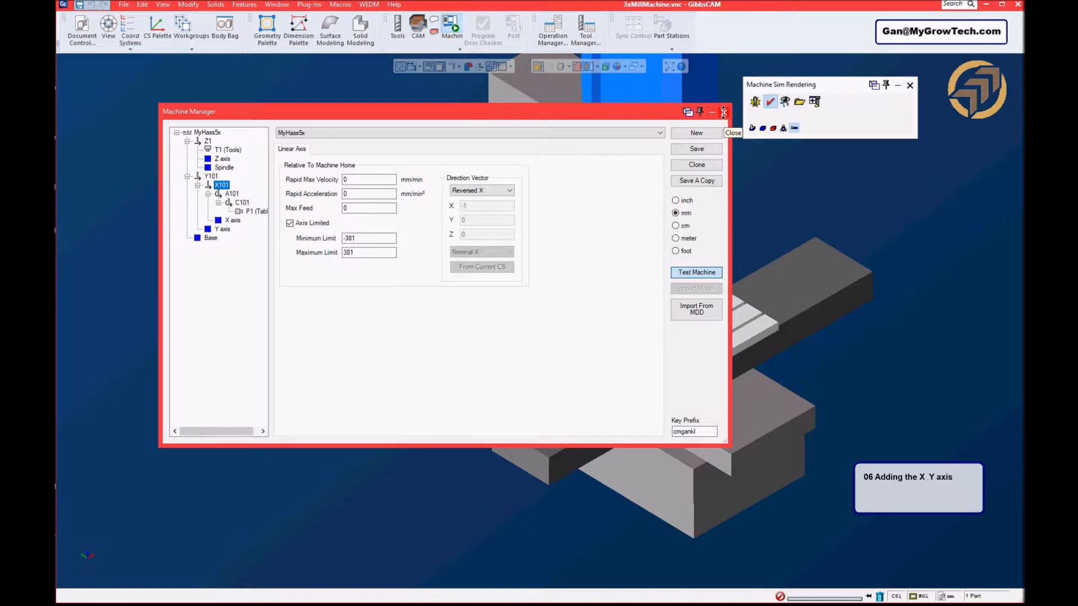
click(510, 190)
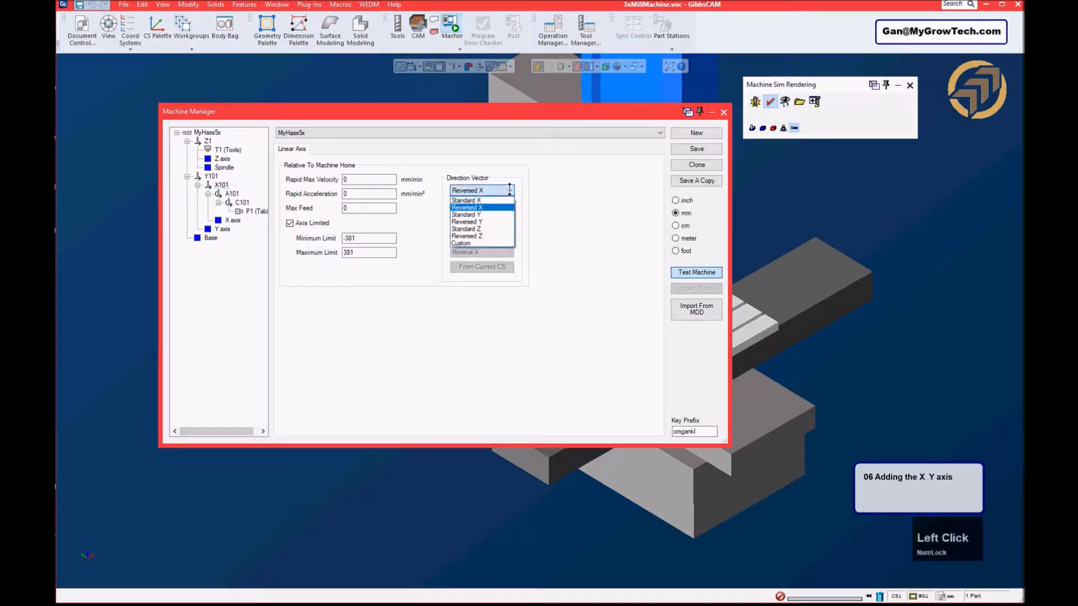
click(564, 158)
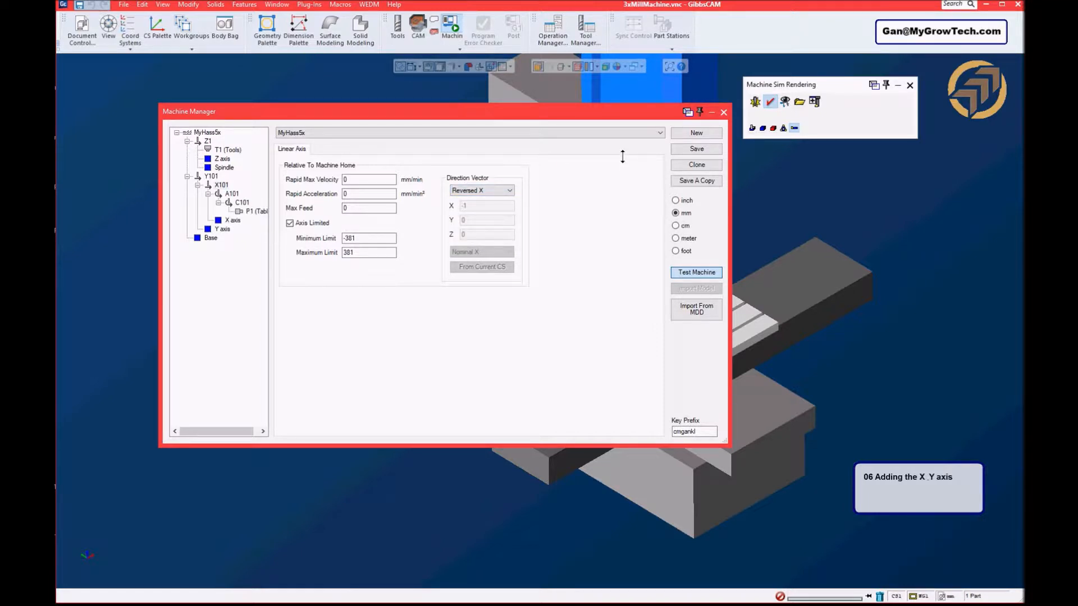
click(709, 112)
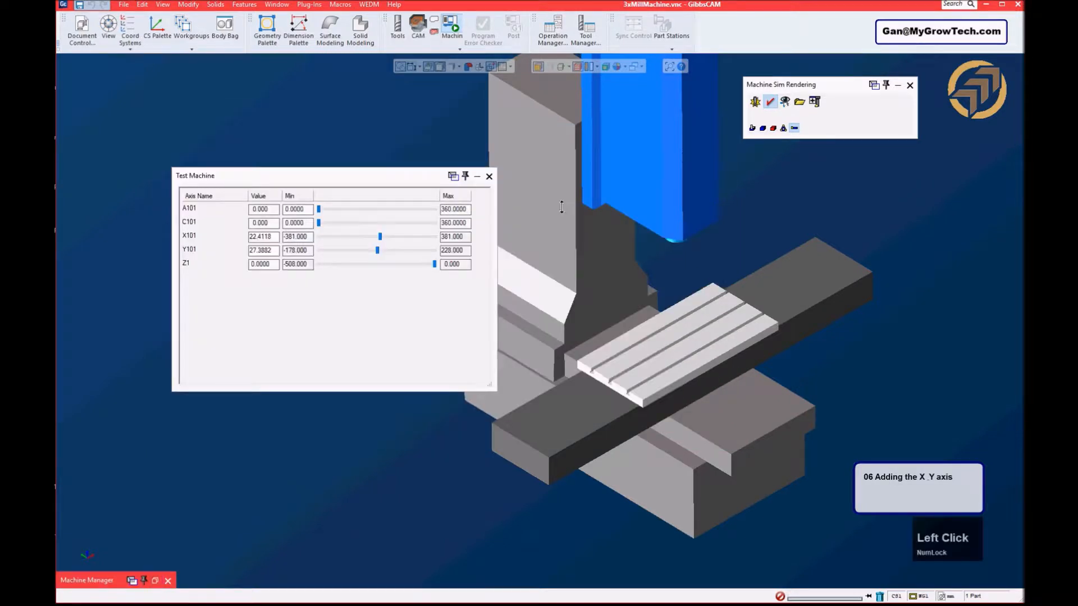
click(489, 176)
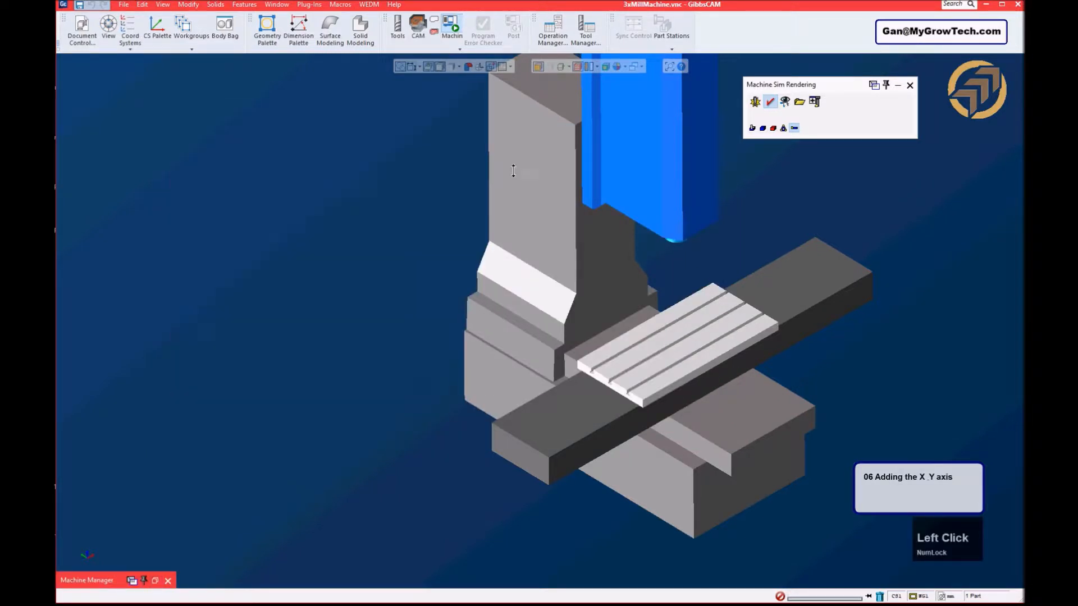
click(910, 85)
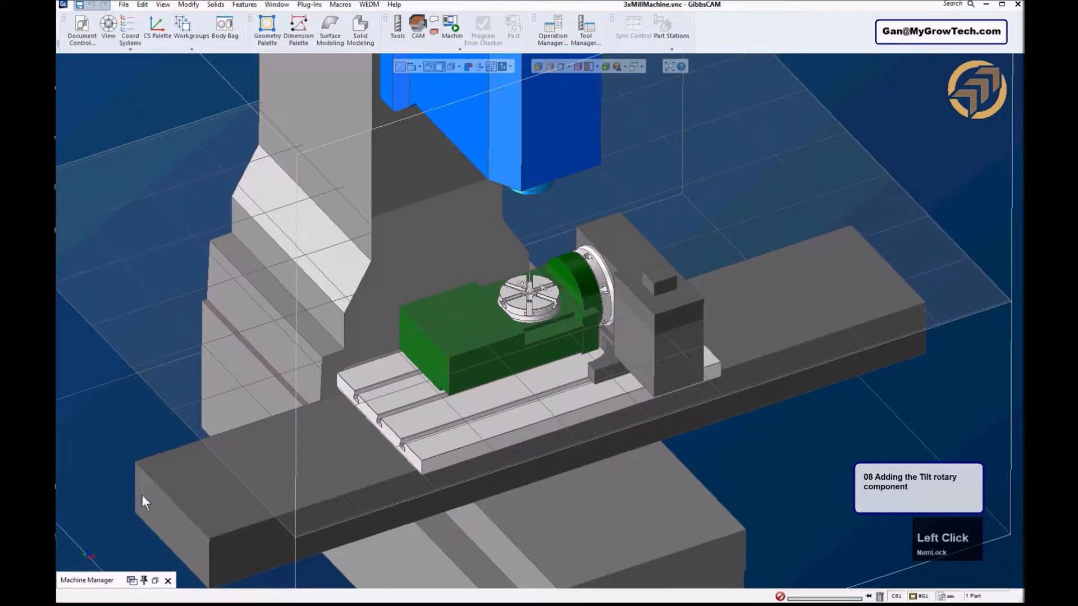
- Add the grey rotary housing as a simulation body labelled Rot body under the X101 axis
click(154, 580)
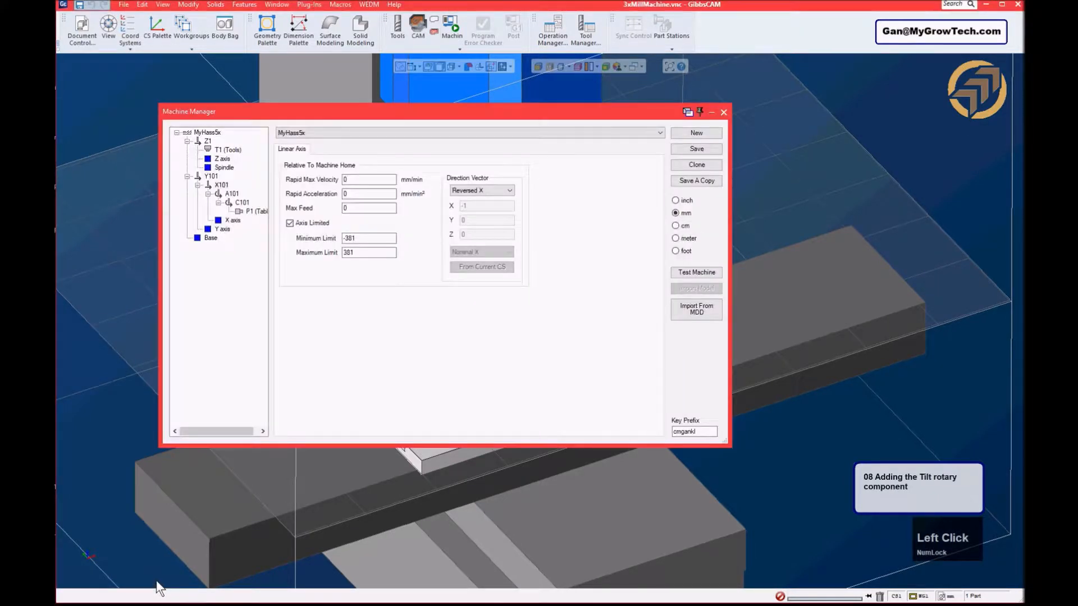
ctrl+drag(783, 333, 877, 314)
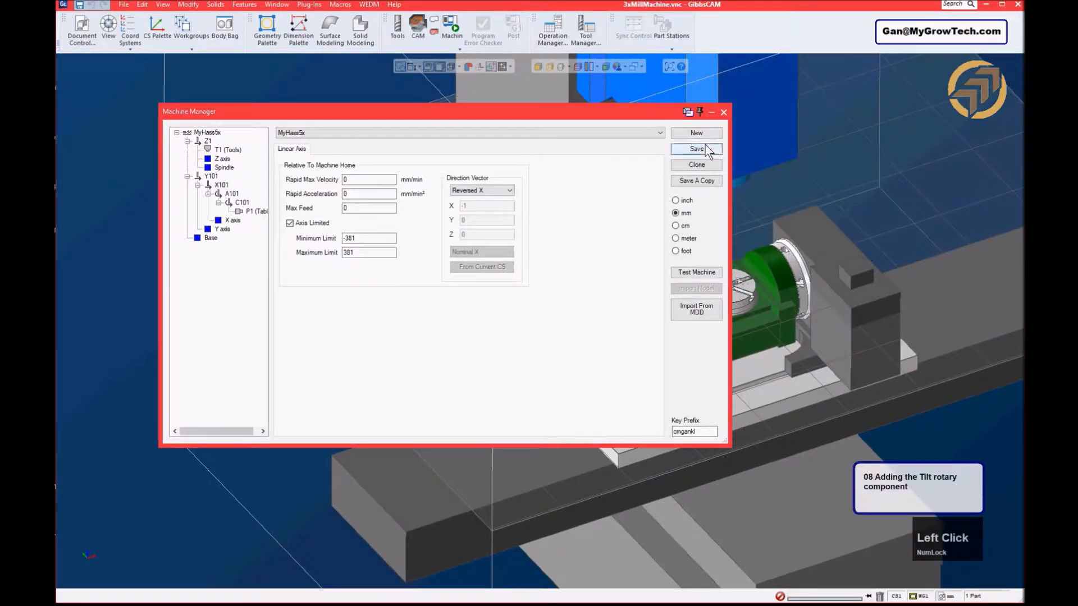
drag(613, 111, 536, 91)
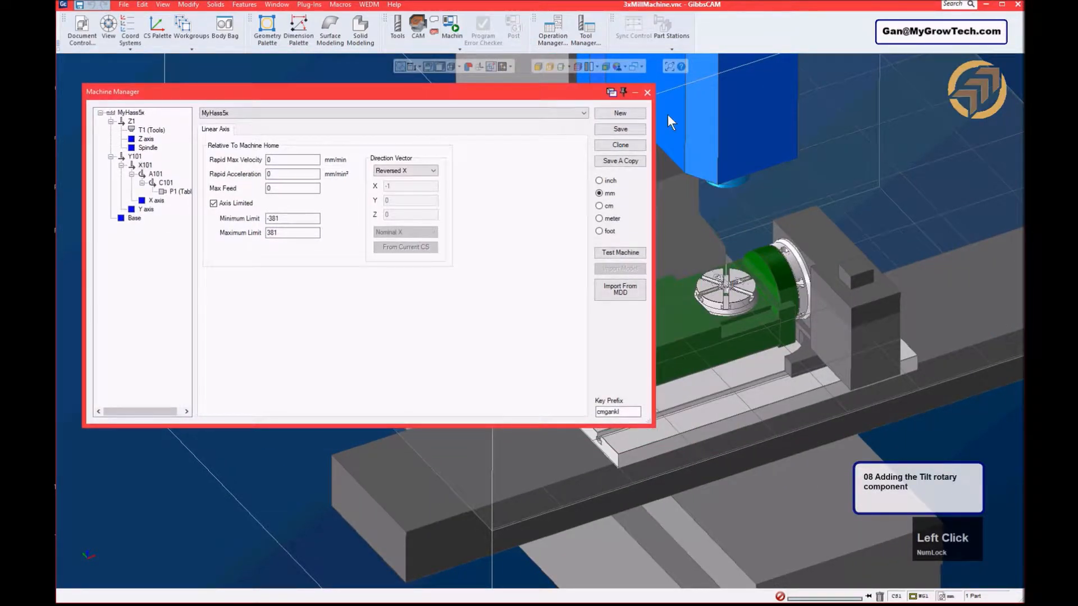
click(861, 308)
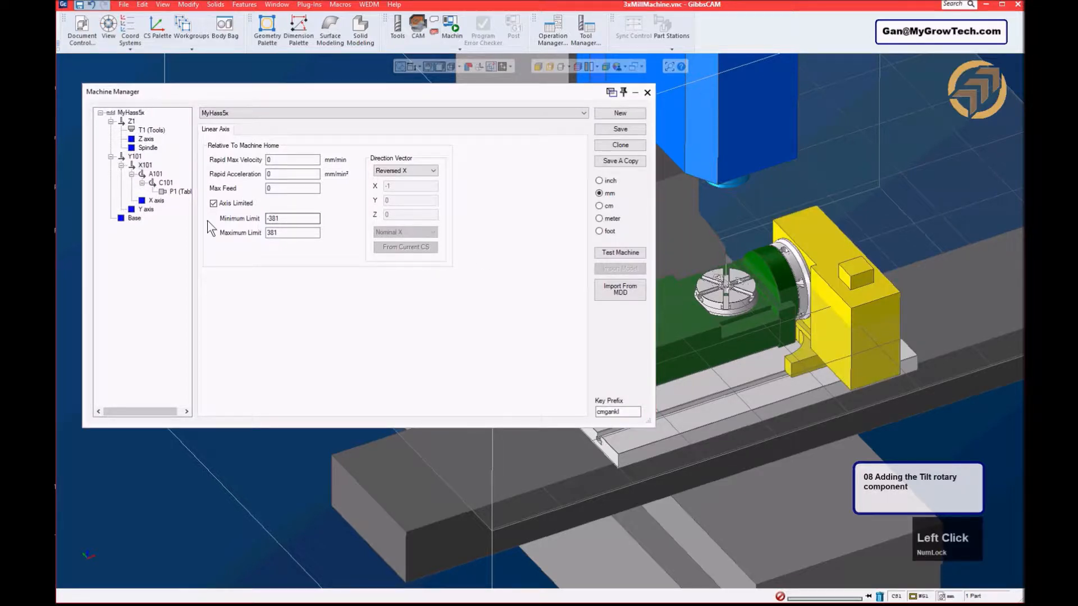
right_click(143, 165)
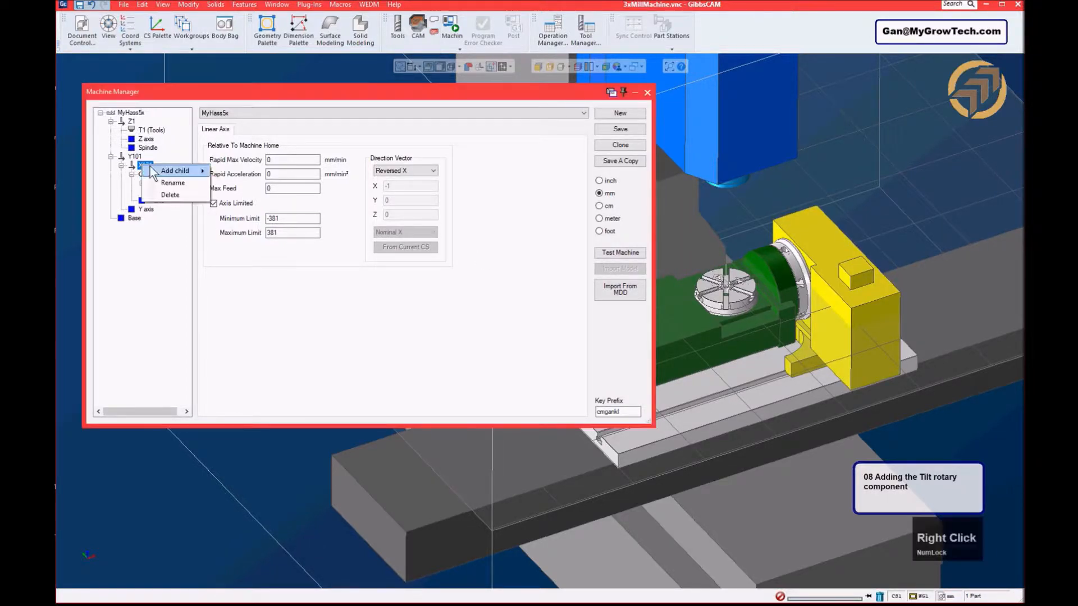
mouse_move(181, 175)
click(233, 243)
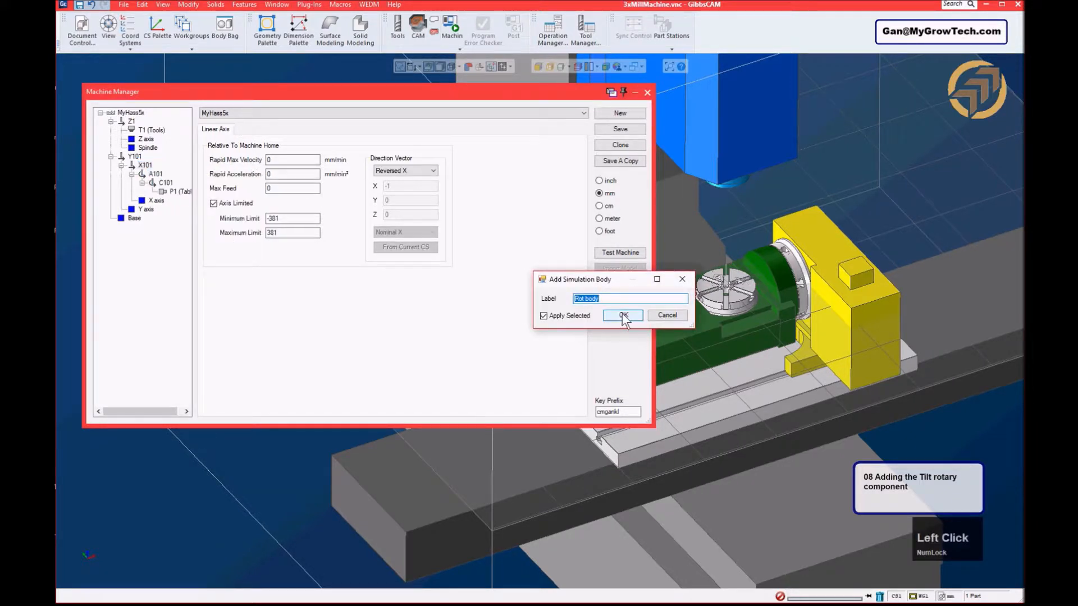
click(623, 315)
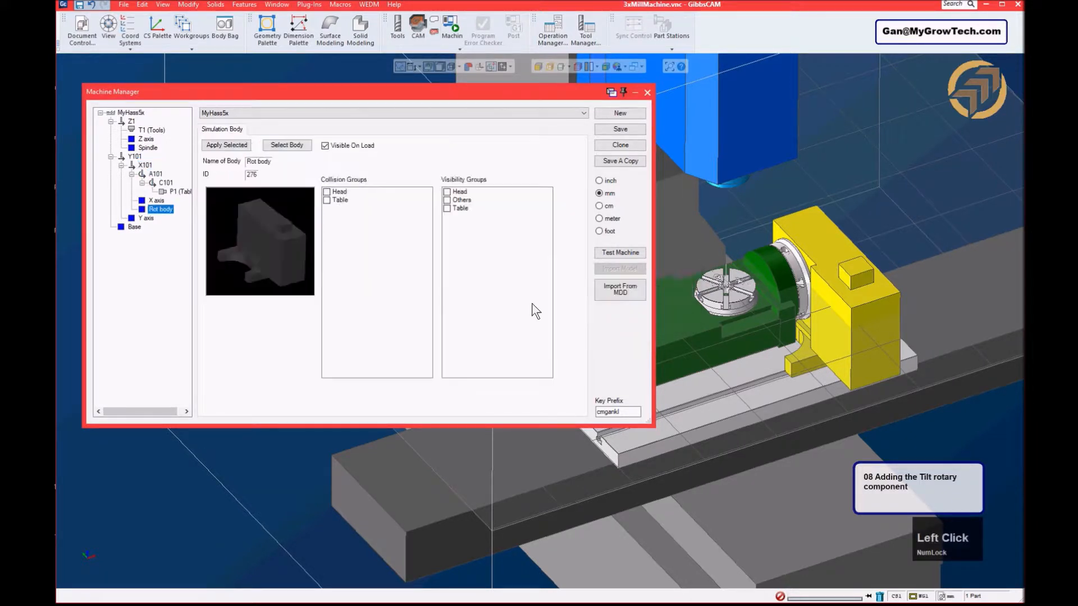
- Assign Rot body to the Table collision and visibility groups and compare with the X axis body's group settings
click(326, 201)
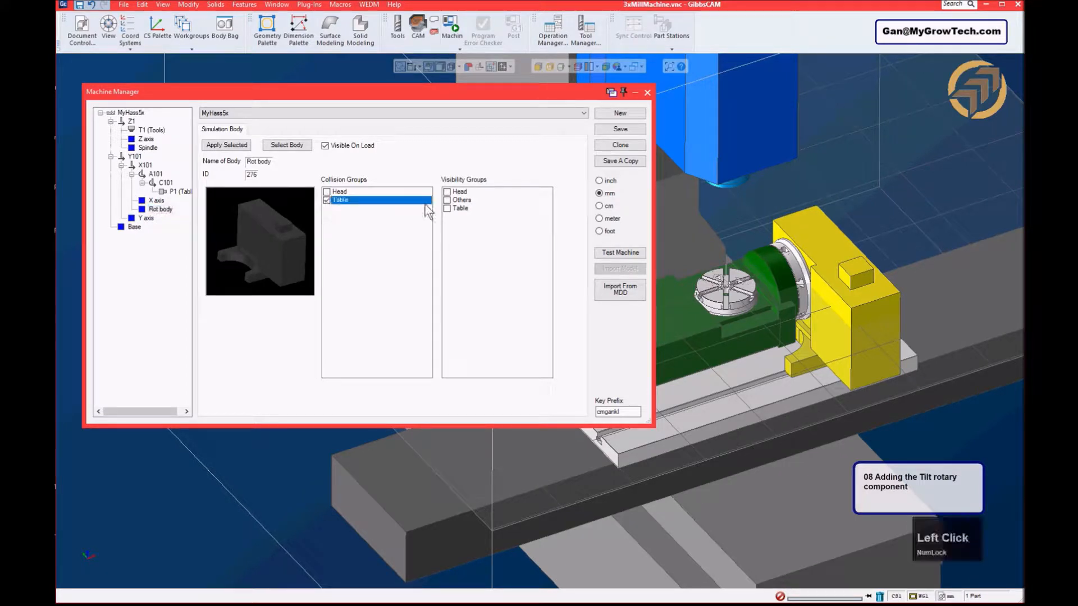
click(447, 209)
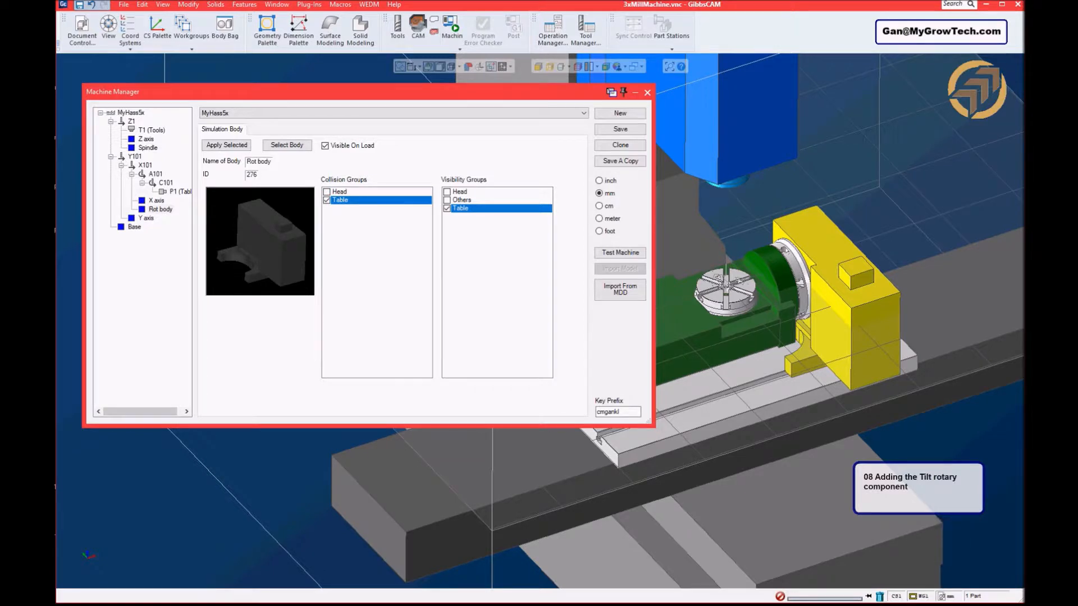
click(158, 201)
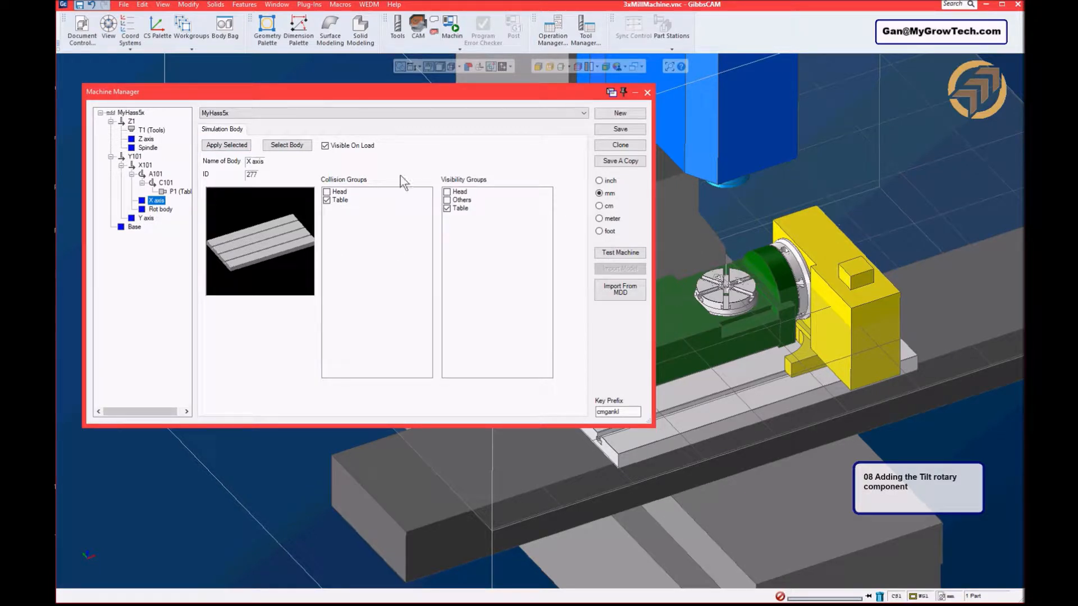
- Add the tilt faceplate as simulation body A axis under A101 and assign it to the Table collision and visibility groups
click(800, 272)
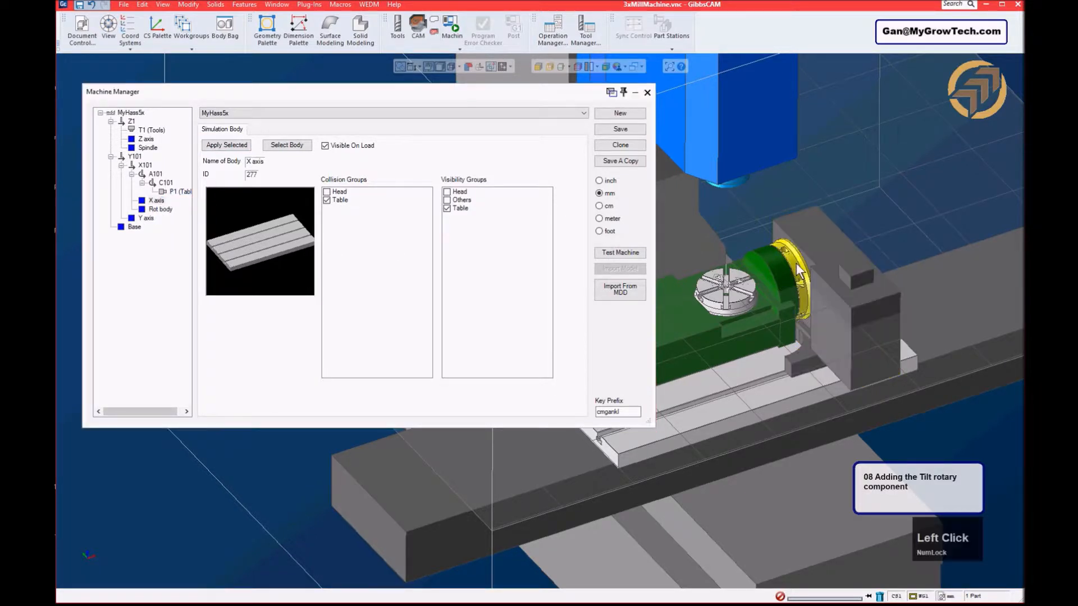
click(156, 175)
right_click(159, 177)
click(185, 176)
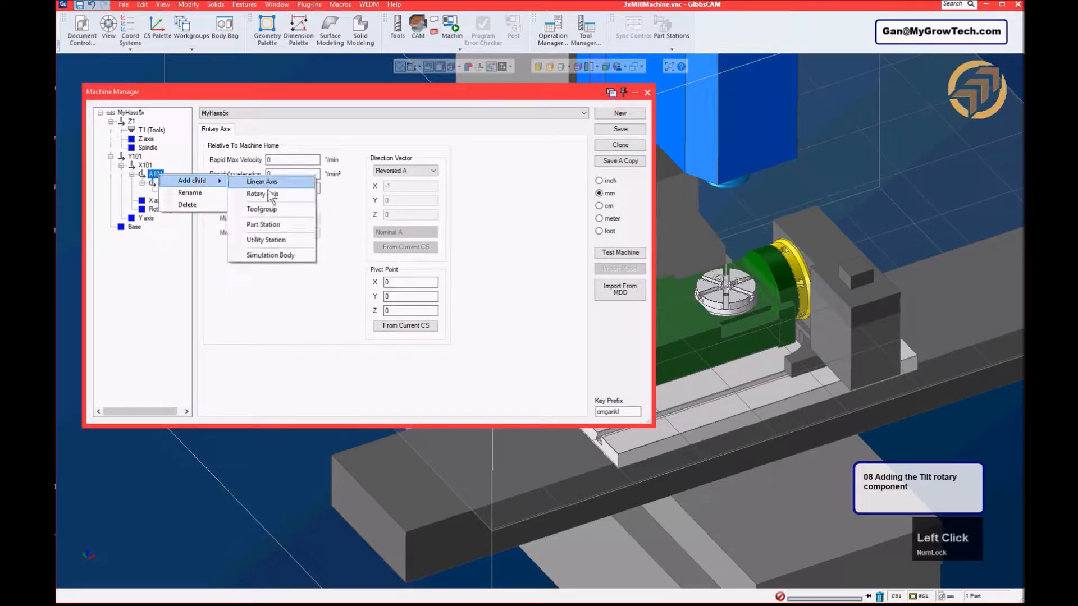
click(288, 253)
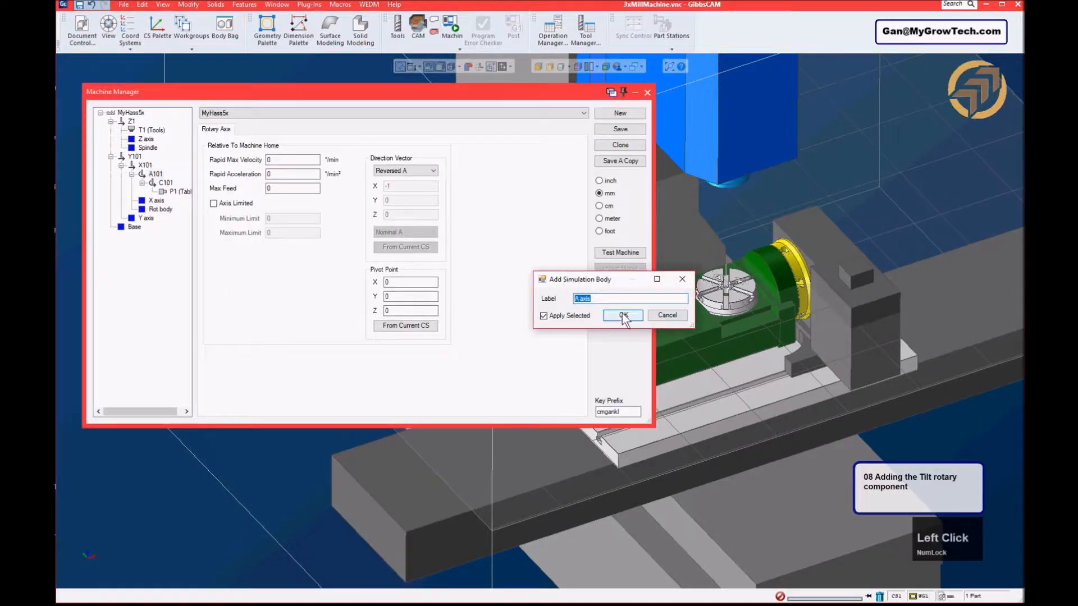
click(622, 315)
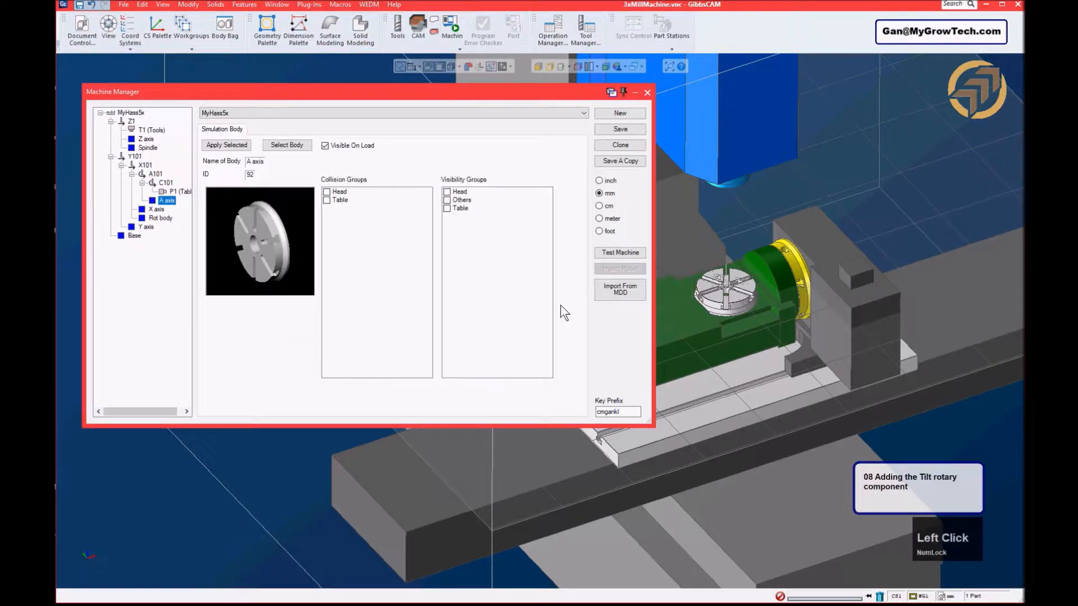
click(326, 200)
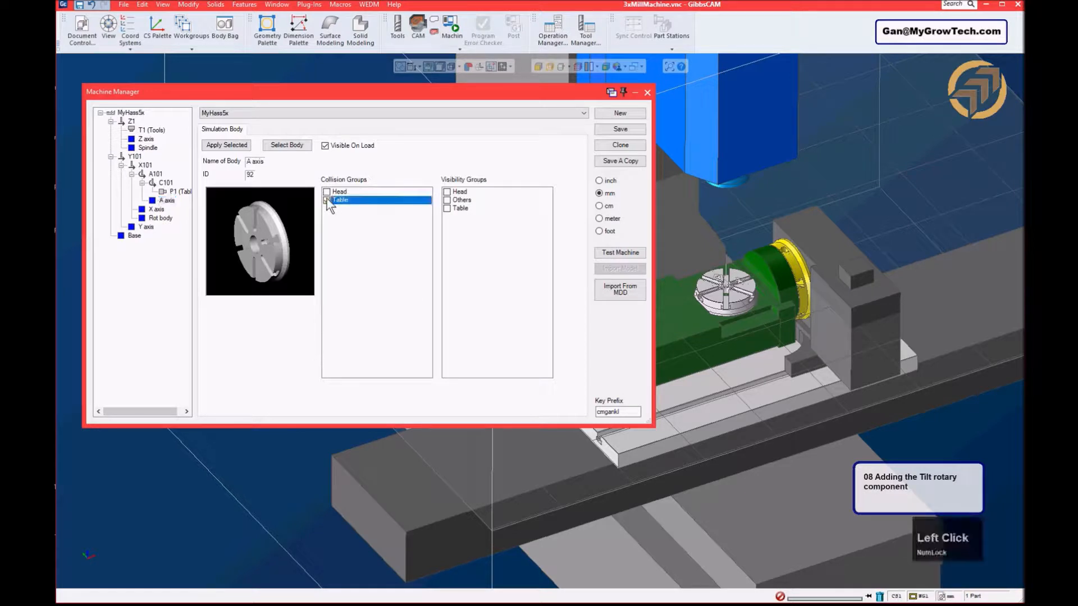
click(446, 208)
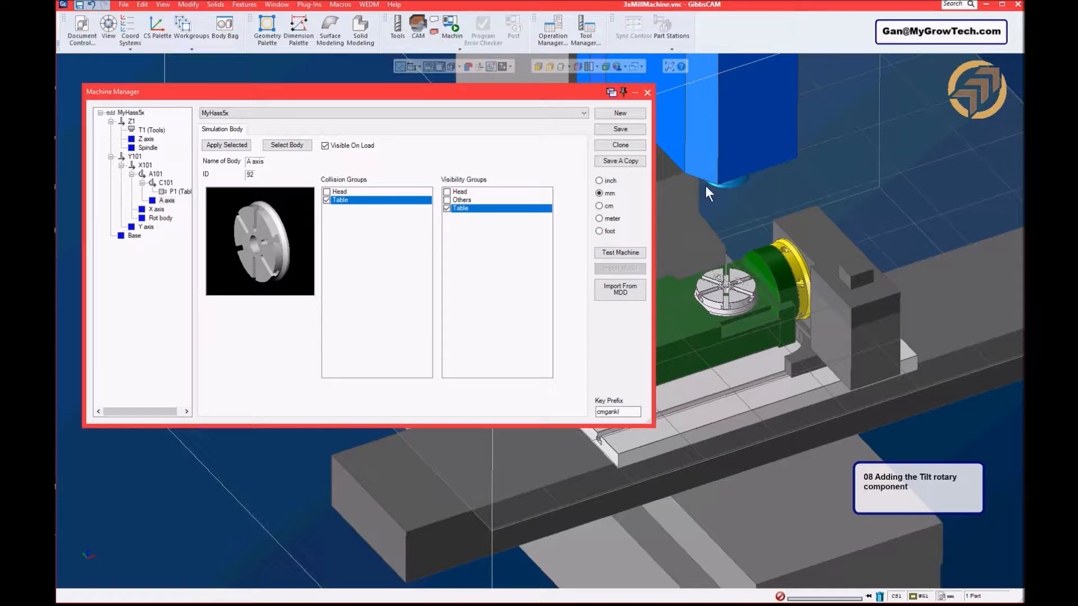
- Add the green trunnion body as simulation body A body under A101 and assign it to the Table collision and visibility groups
click(739, 339)
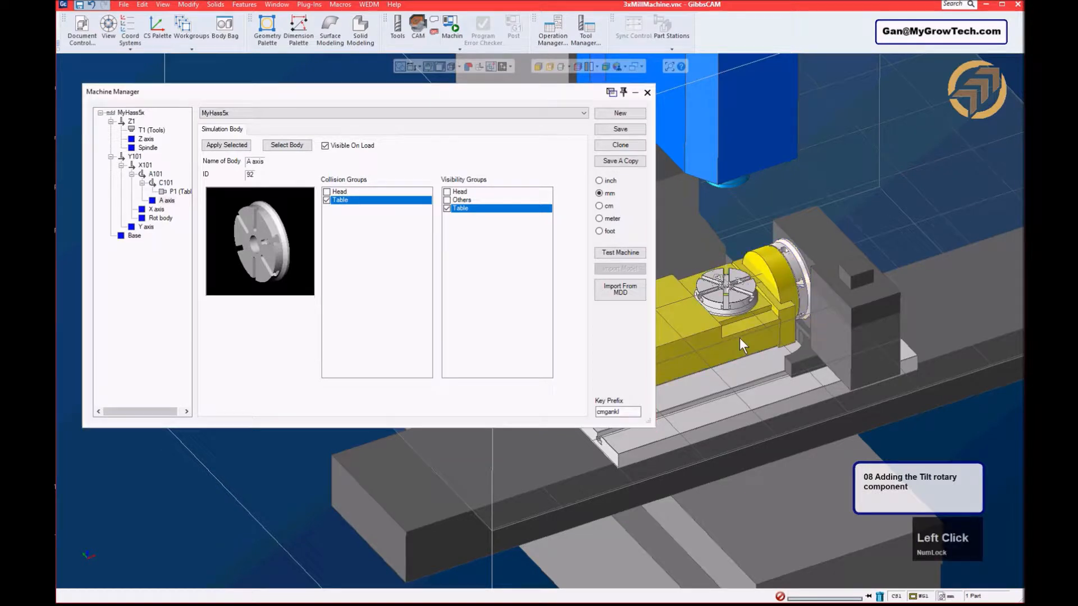
right_click(155, 174)
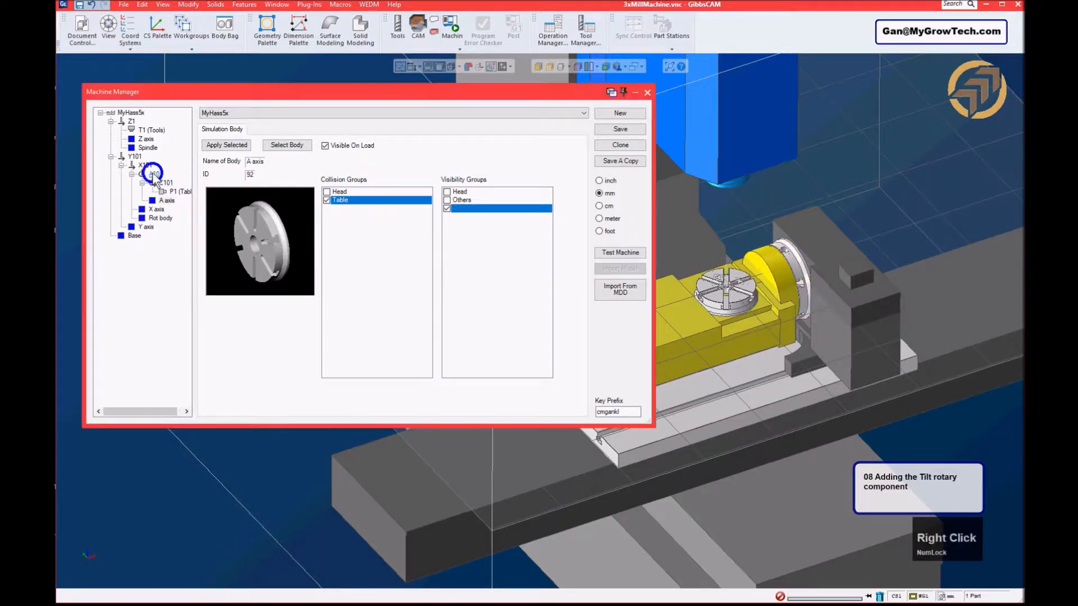
click(187, 180)
click(263, 254)
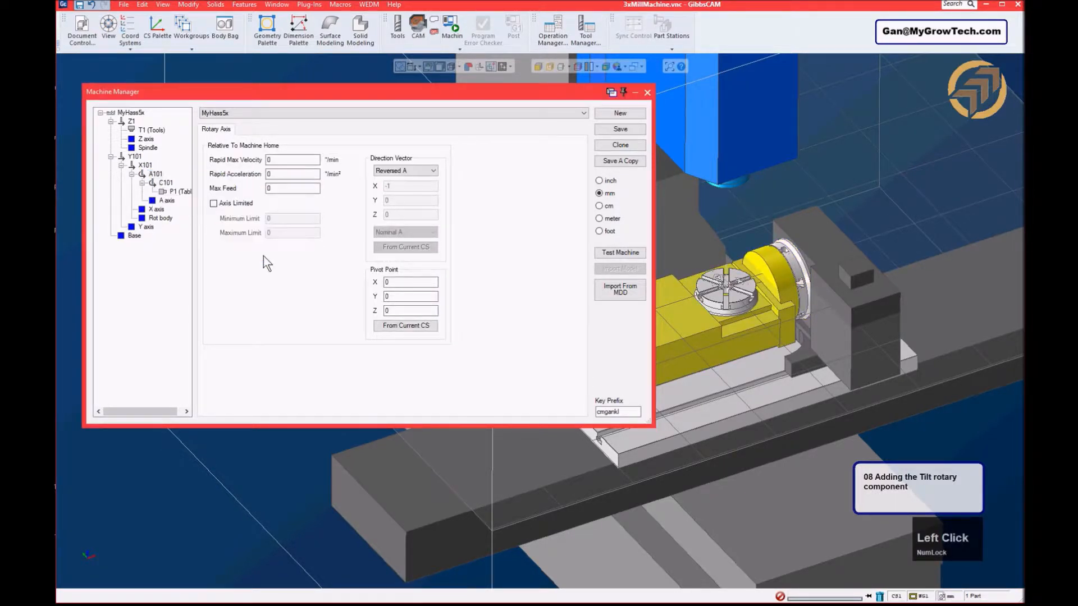
click(624, 315)
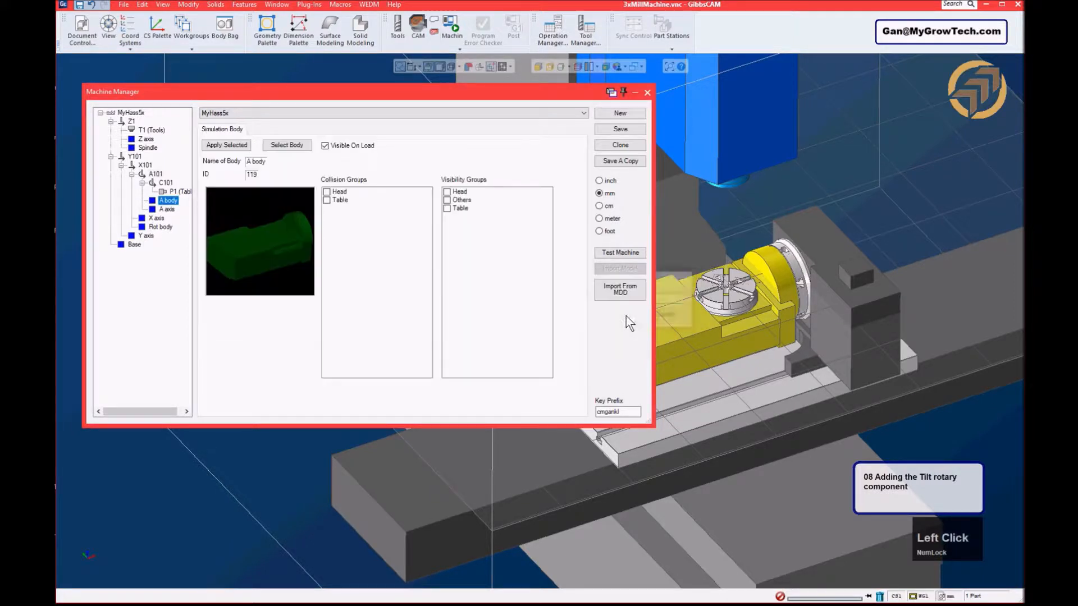
click(327, 200)
click(447, 209)
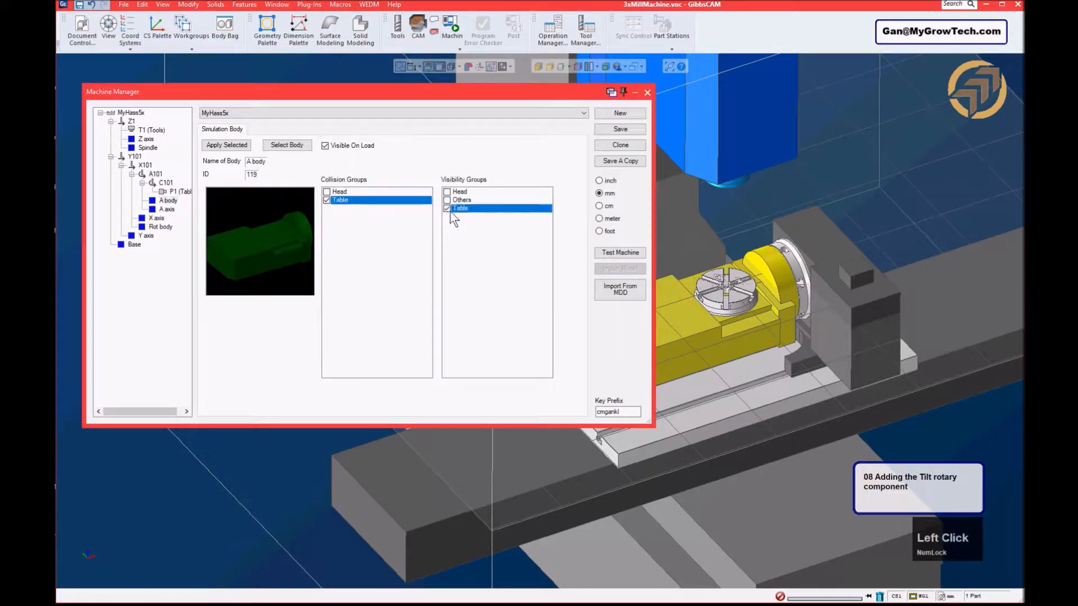
- Run a machine test of MyHass5x, jog the A101 tilt axis to check the trunnion's rotation, and end the test
click(629, 258)
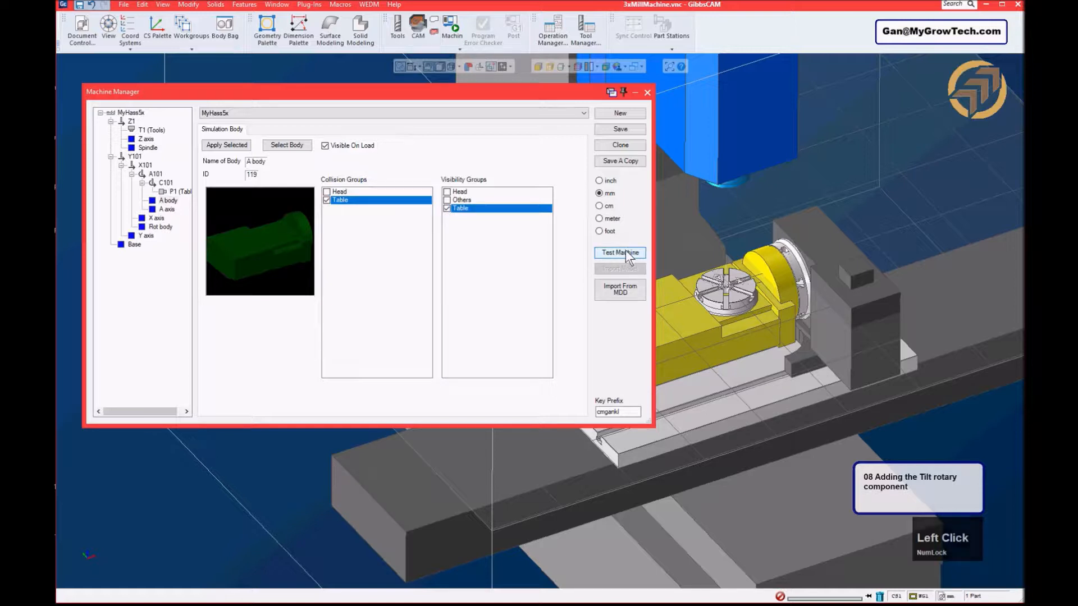
click(577, 341)
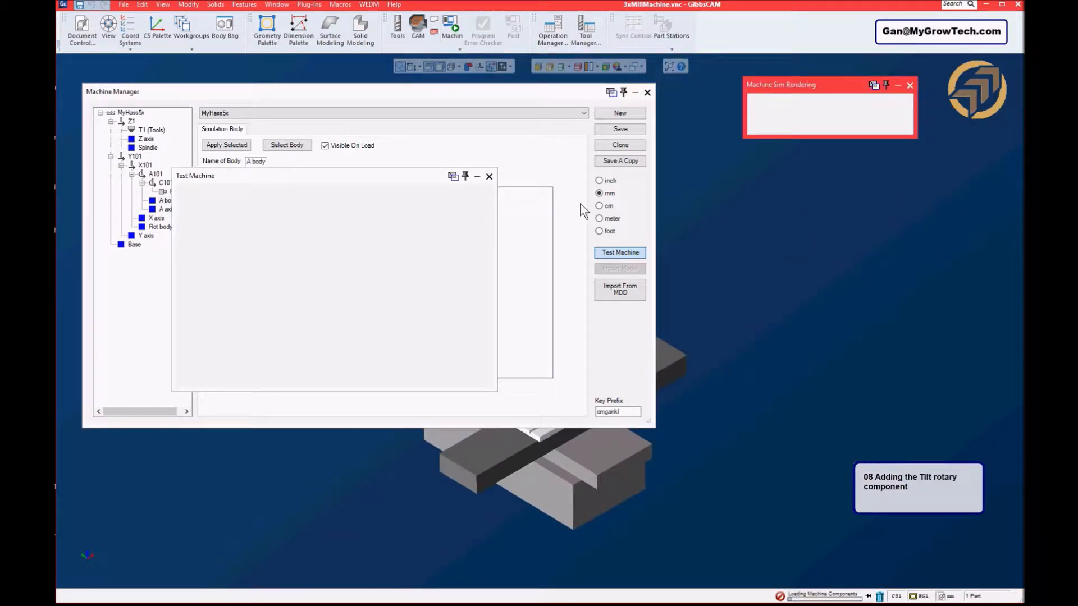
click(634, 93)
scroll(512, 457, down, 5)
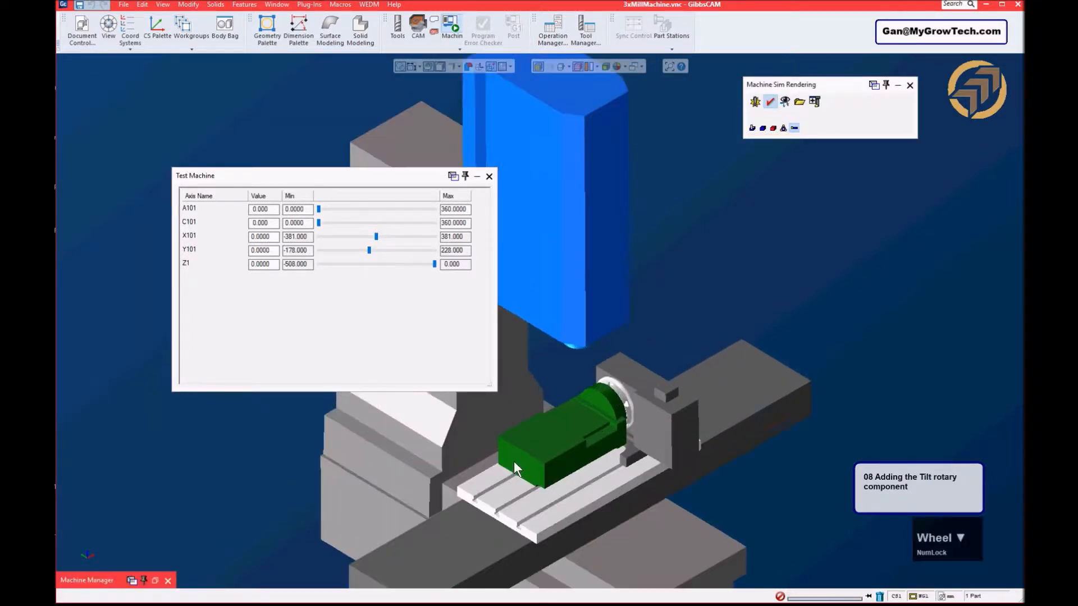
mouse_move(318, 209)
mouse_down()
mouse_move(433, 211)
mouse_move(312, 217)
mouse_up()
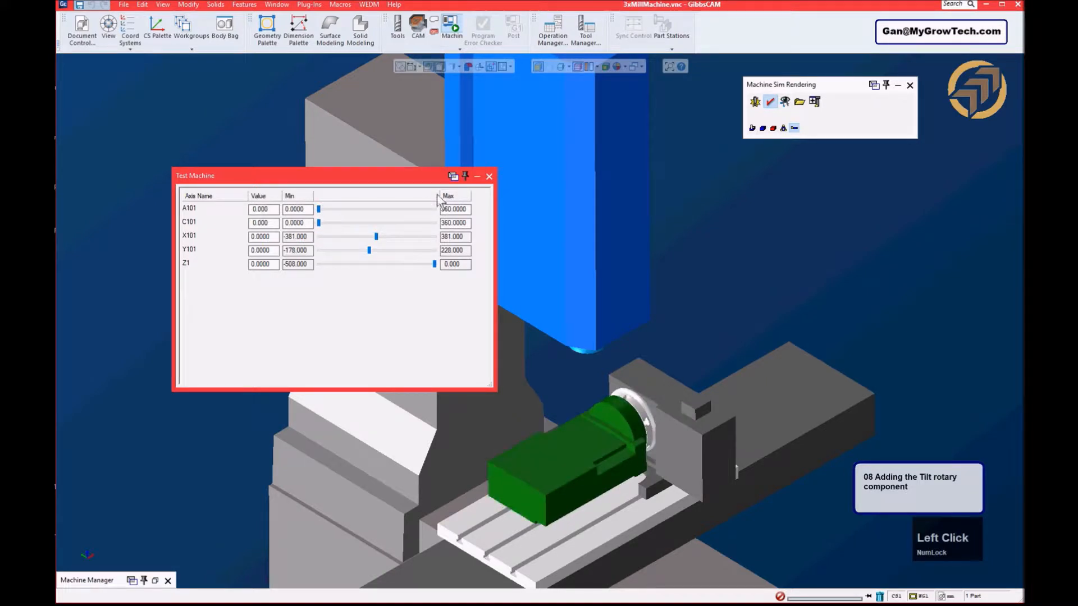
click(489, 176)
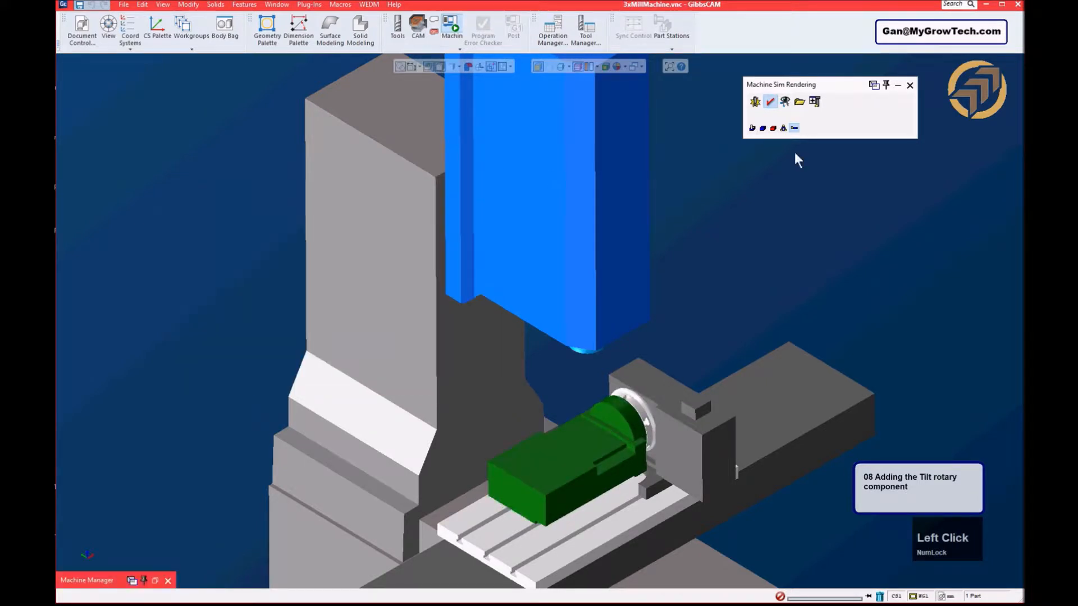
click(910, 86)
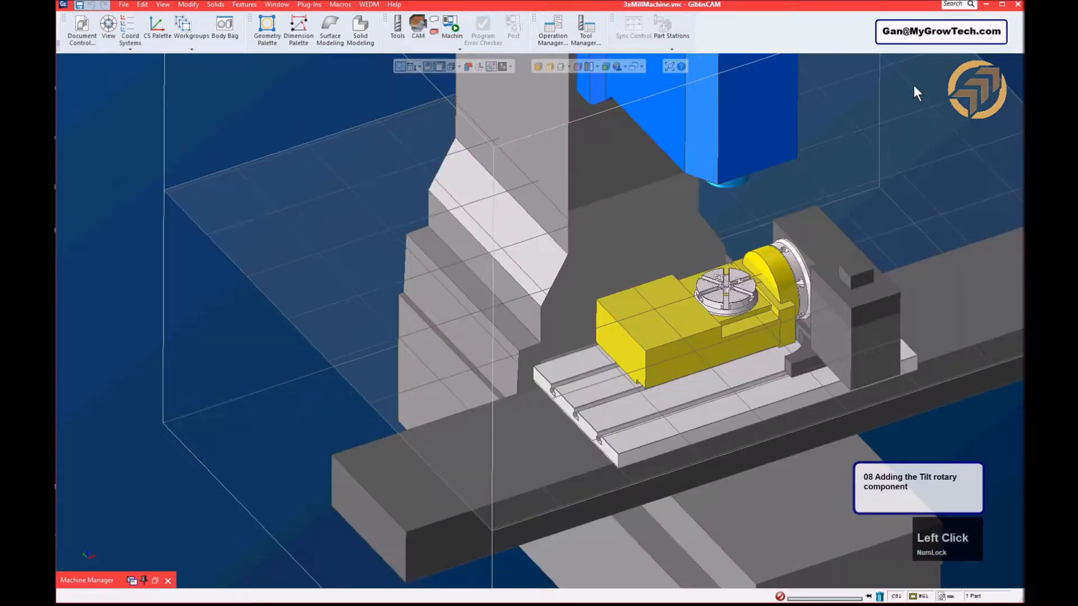
click(155, 579)
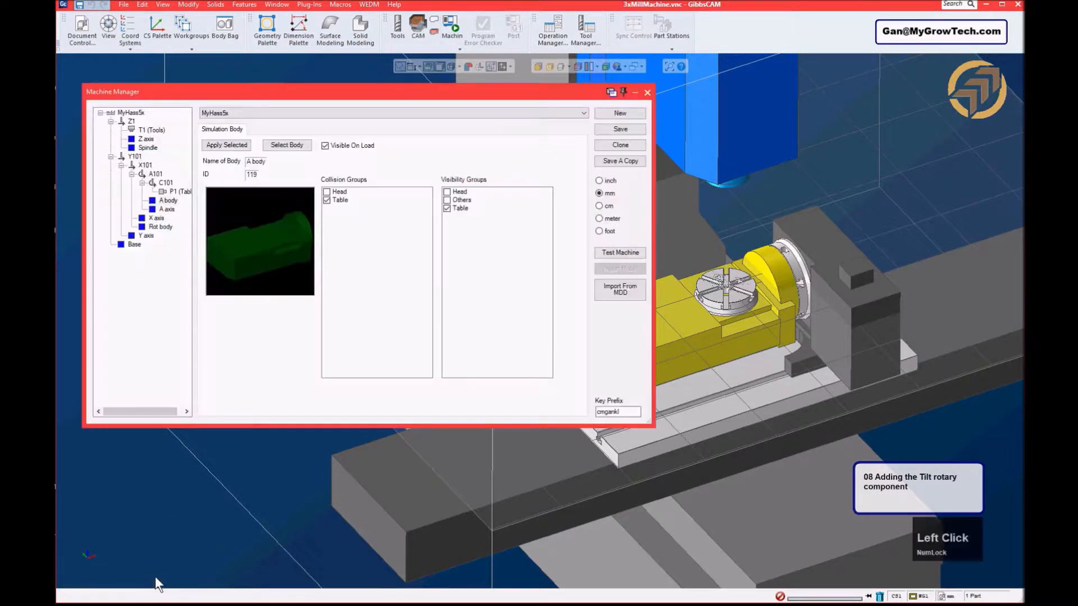
- Display the A101 rotary axis settings and consult the Tilt Rotary Axis slide in the WPS presentation for its direction and pivot distances
click(154, 174)
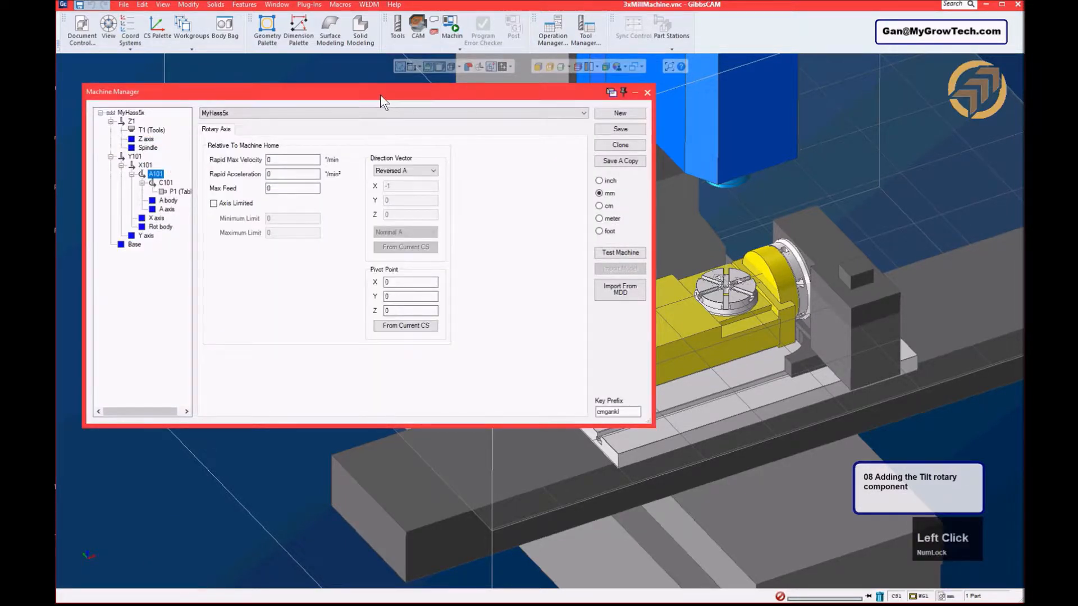
drag(379, 94, 427, 109)
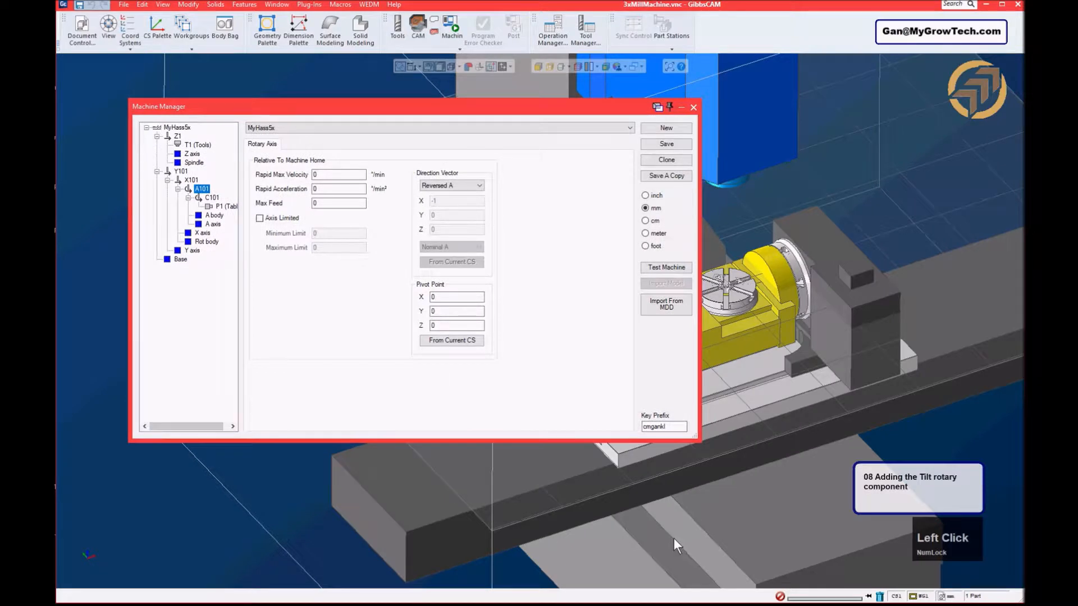
click(339, 604)
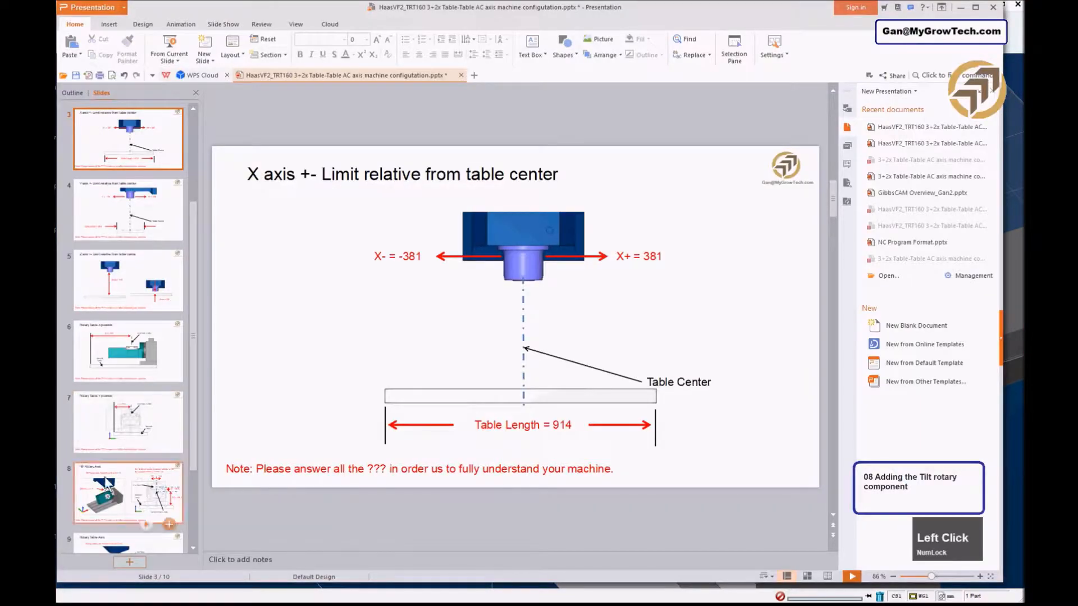
click(115, 508)
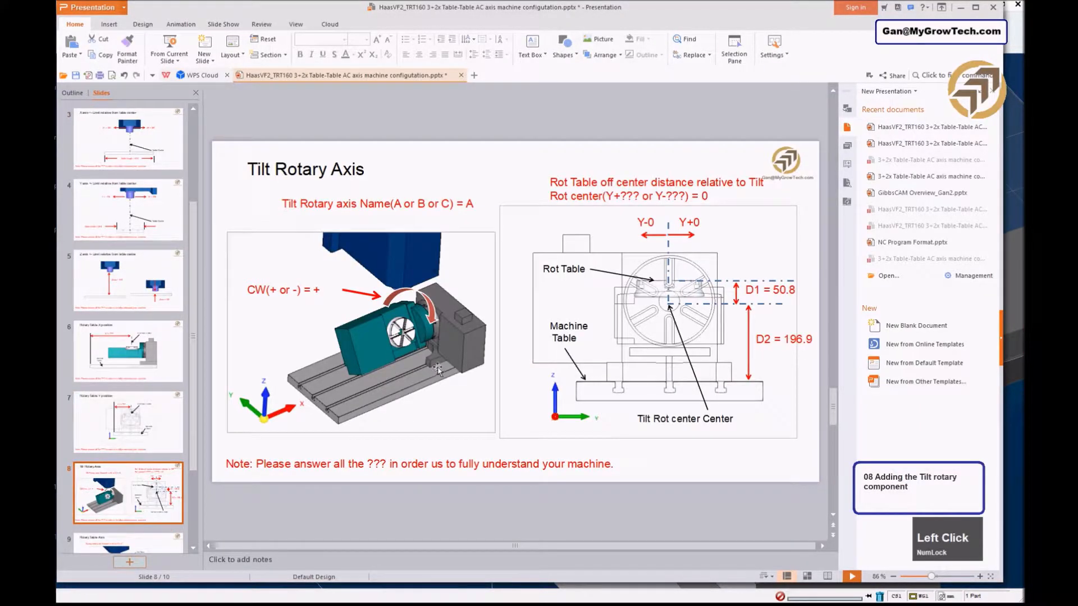
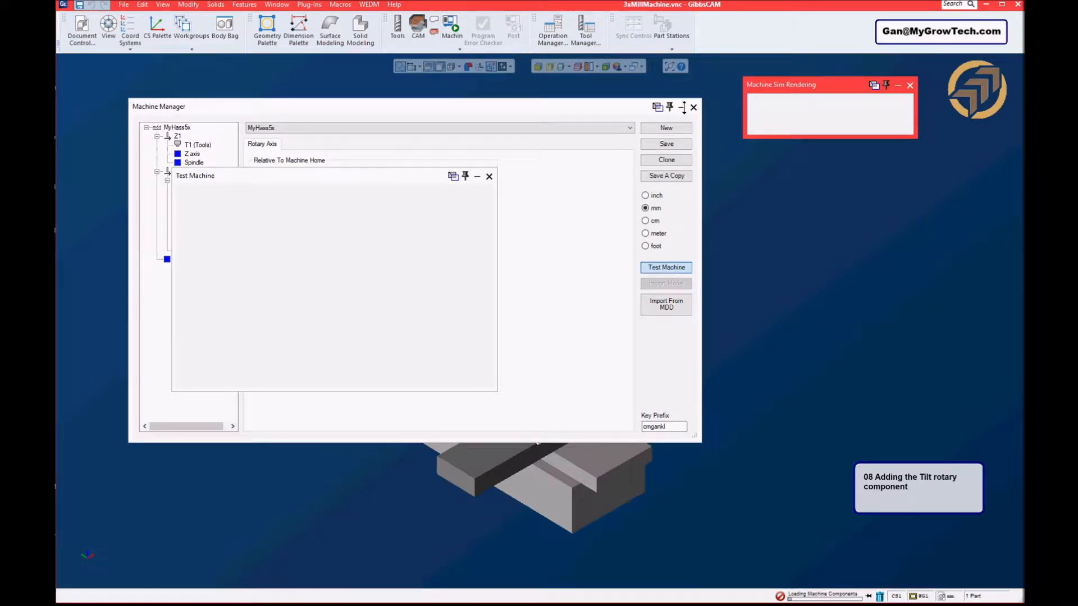
- Check the A101 pivot in the machine test by tilting the trunnion to about 34° and back to about 3°, and end the test
click(568, 109)
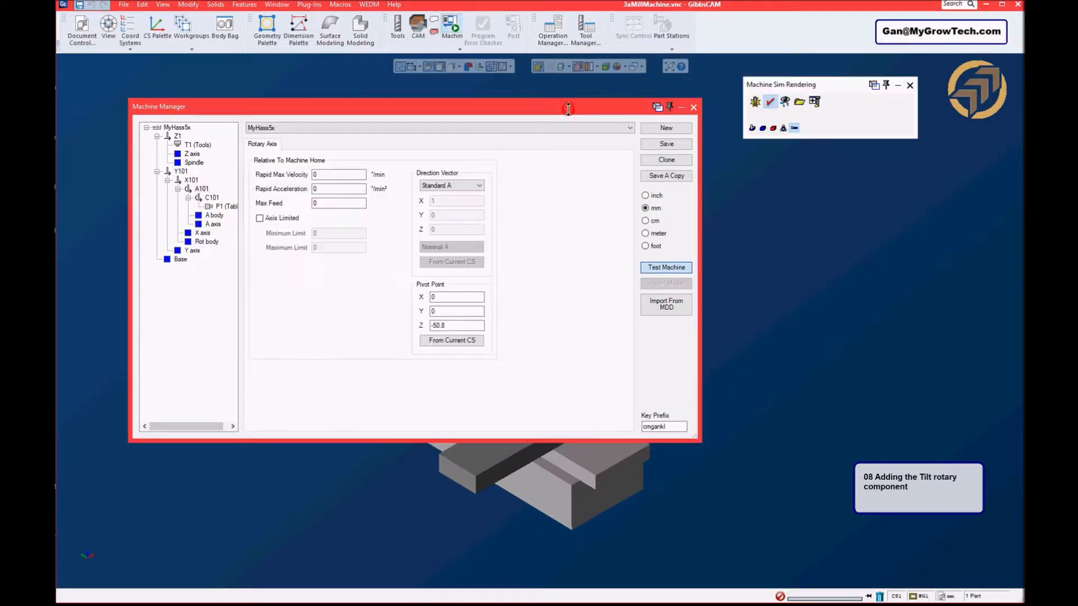
click(681, 107)
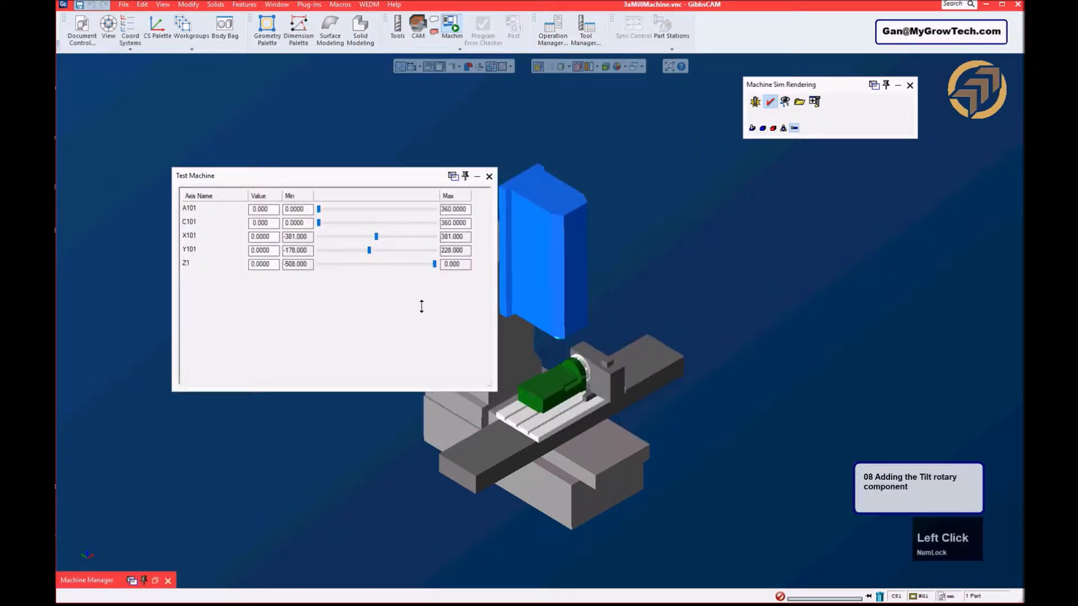
mouse_move(319, 210)
mouse_down()
mouse_move(358, 210)
mouse_move(330, 209)
mouse_up()
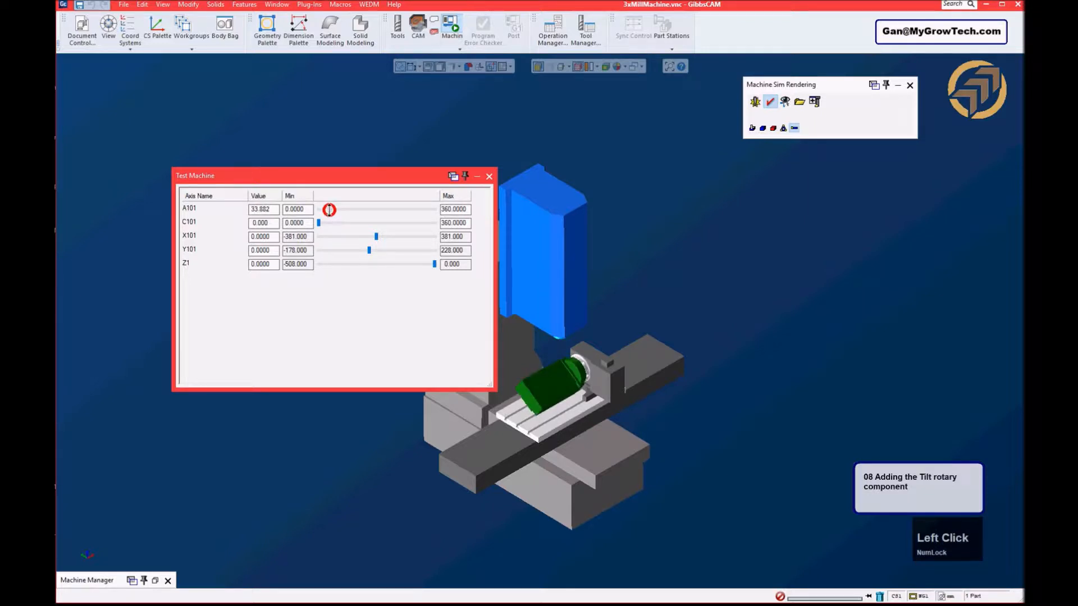
scroll(520, 448, down, 3)
scroll(521, 447, down, 1)
drag(684, 398, 713, 226)
mouse_move(330, 209)
mouse_down()
mouse_move(364, 211)
mouse_move(310, 210)
mouse_move(340, 209)
mouse_move(320, 209)
mouse_up()
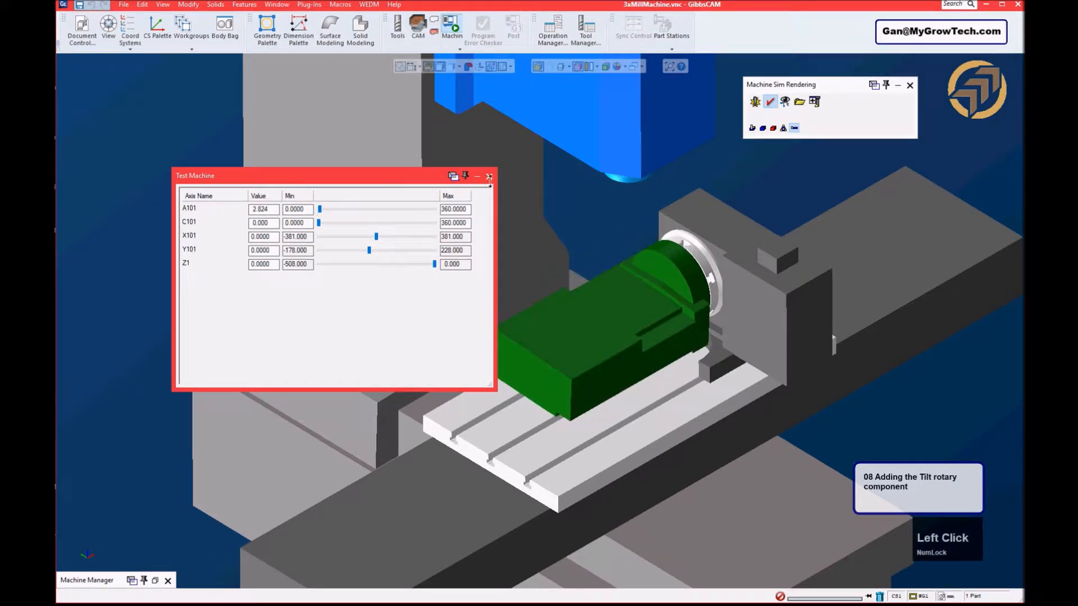
click(489, 176)
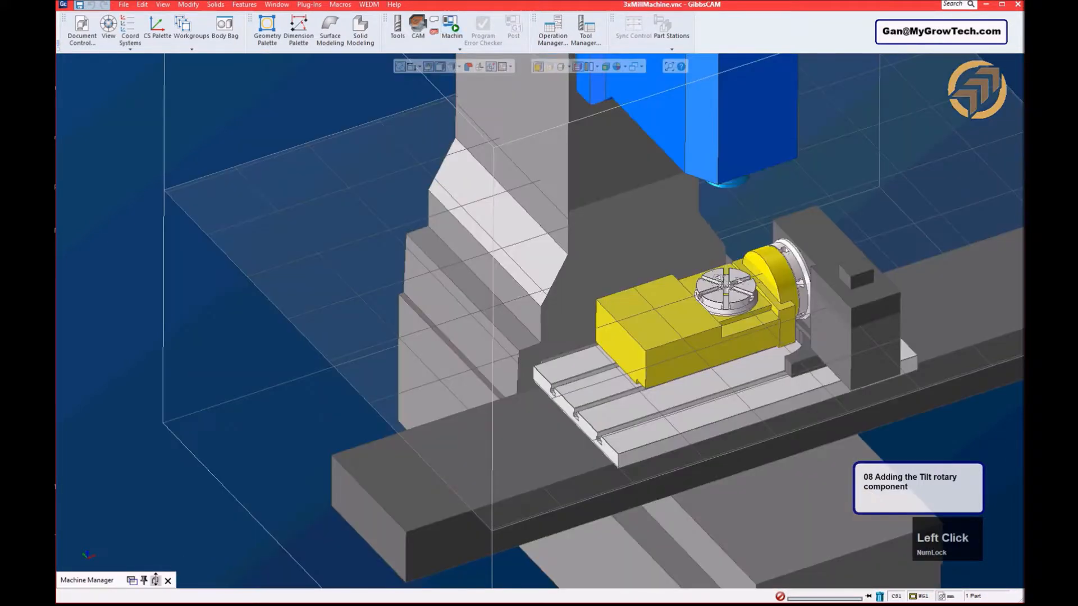
click(155, 580)
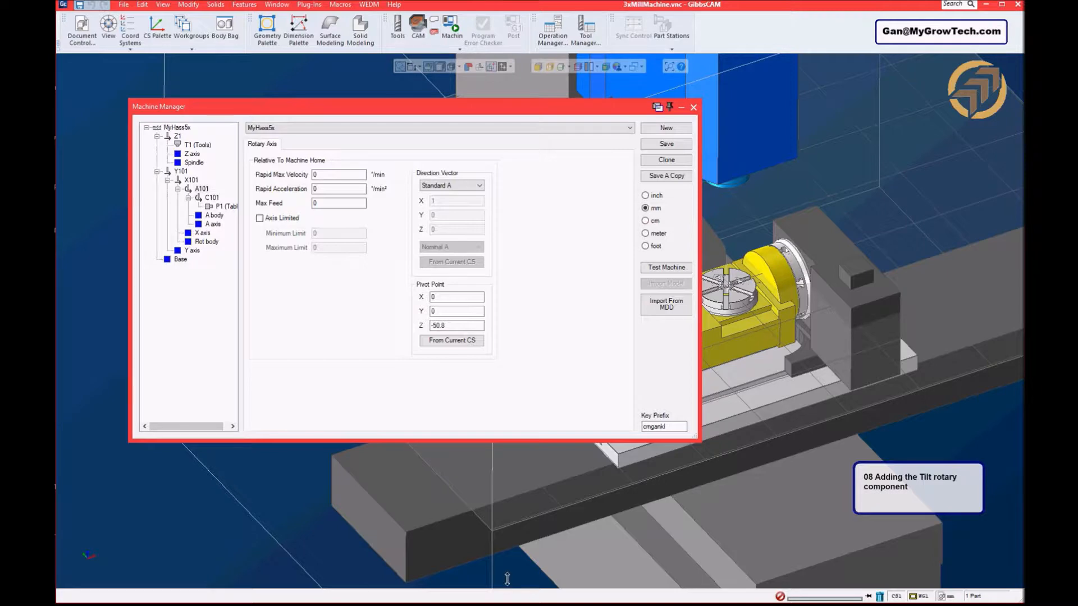
- Limit the A101 rotary axis to a minimum of -120 and a maximum of 120, and save the machine
click(637, 603)
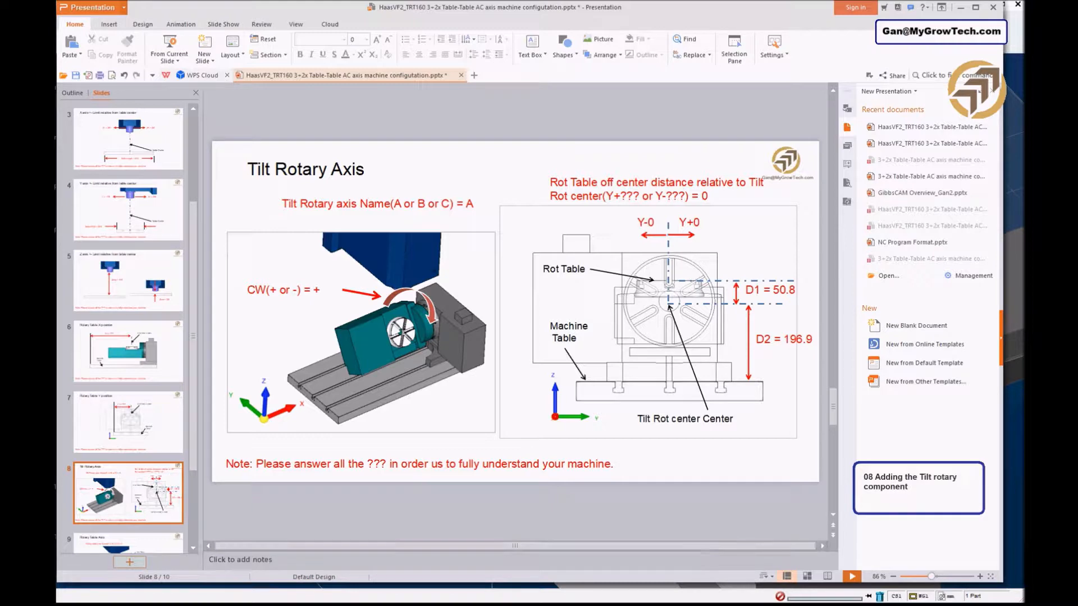
click(214, 604)
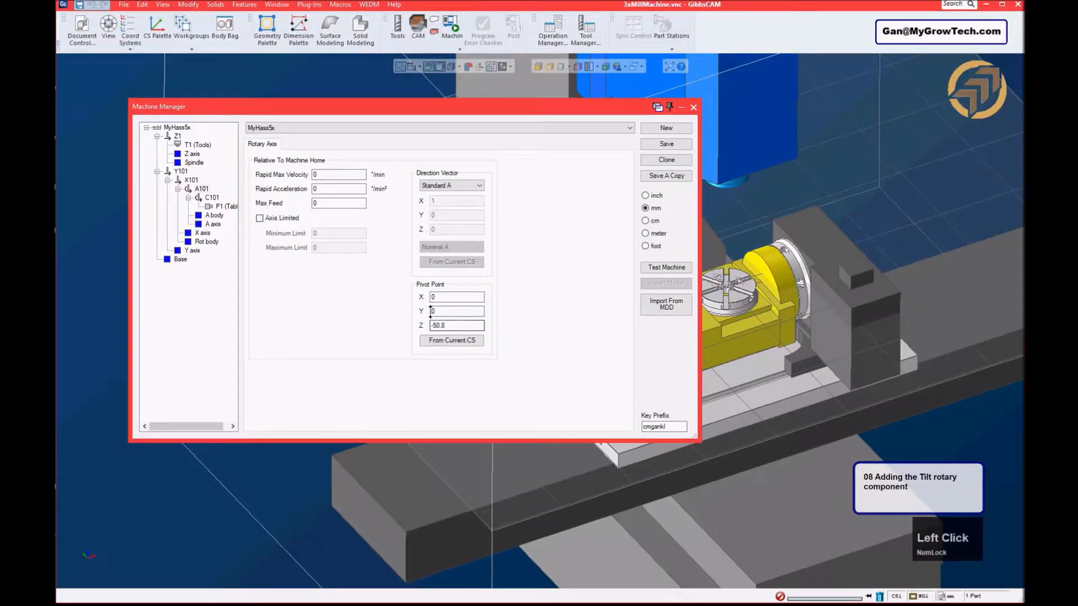
click(270, 219)
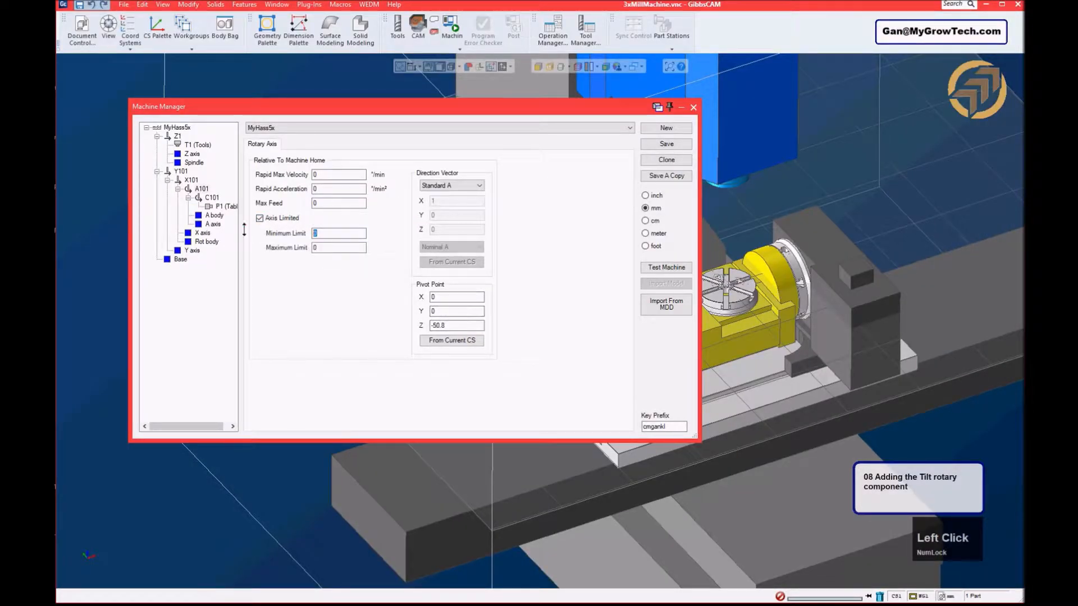
text(-120)
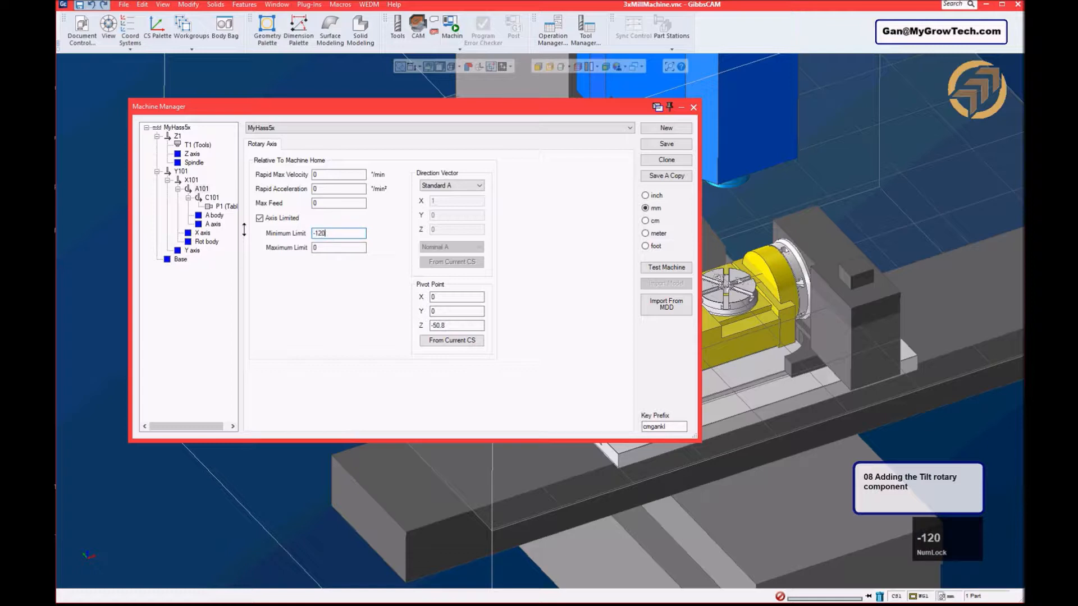
drag(324, 246, 257, 241)
text(120)
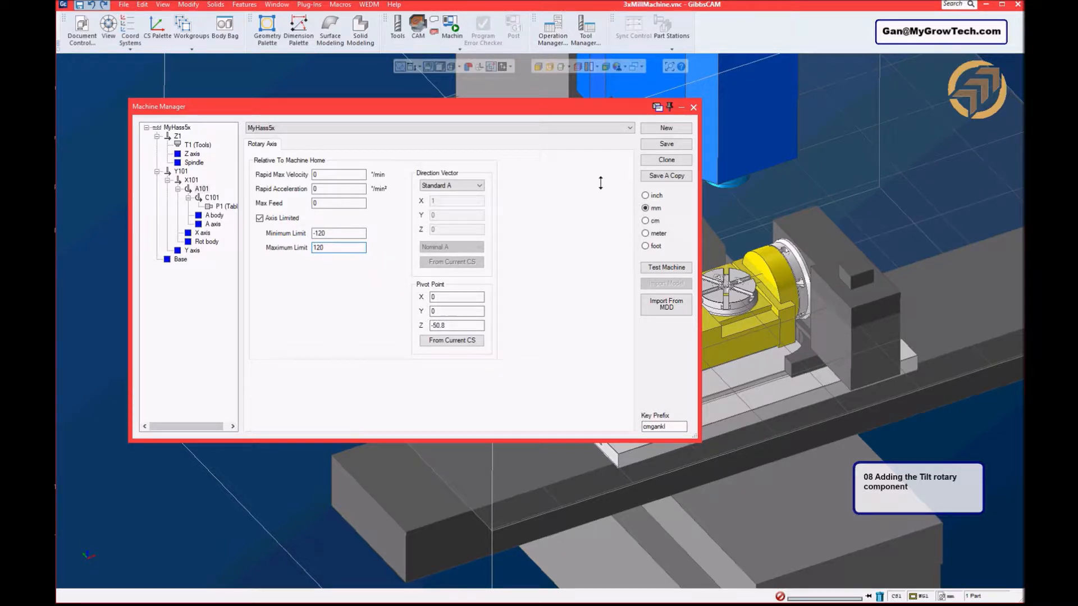
click(673, 144)
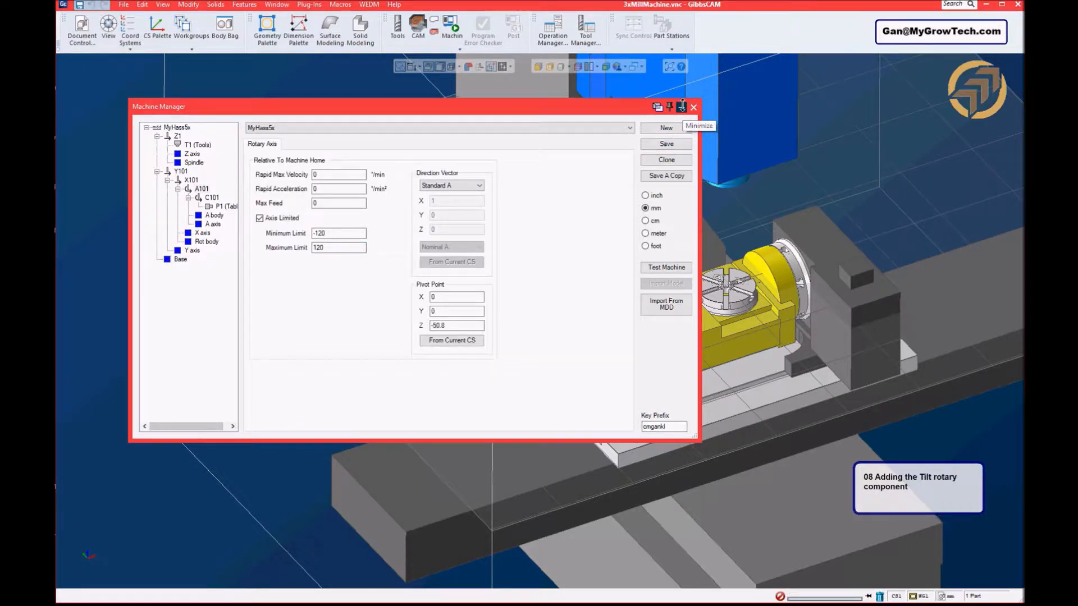
- Retest the machine with the limited A101 axis, tilting the trunnion to about -7°, and close the simulation
click(682, 107)
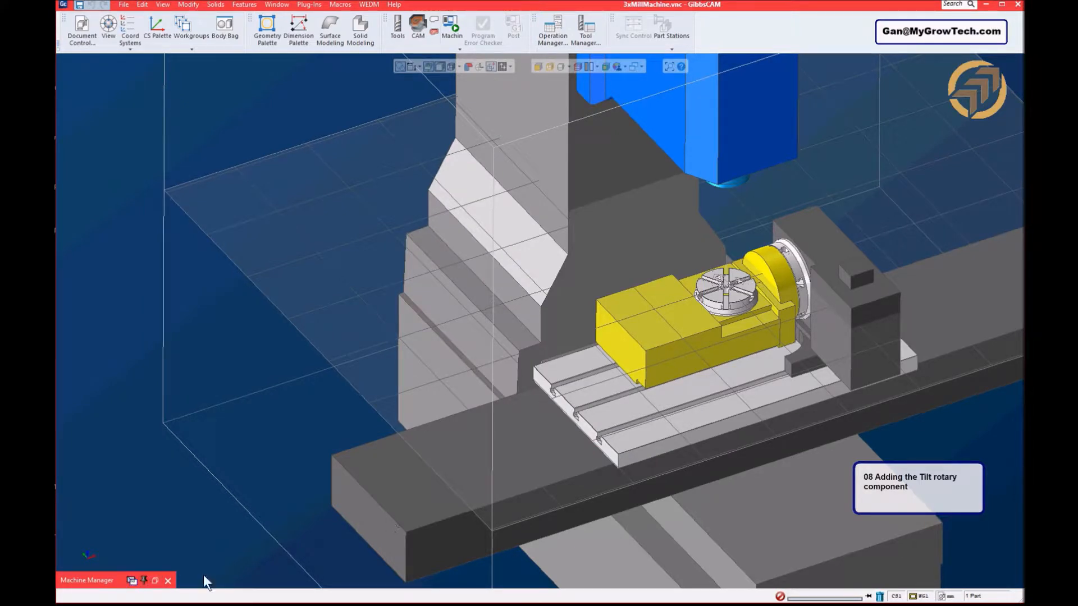
click(155, 580)
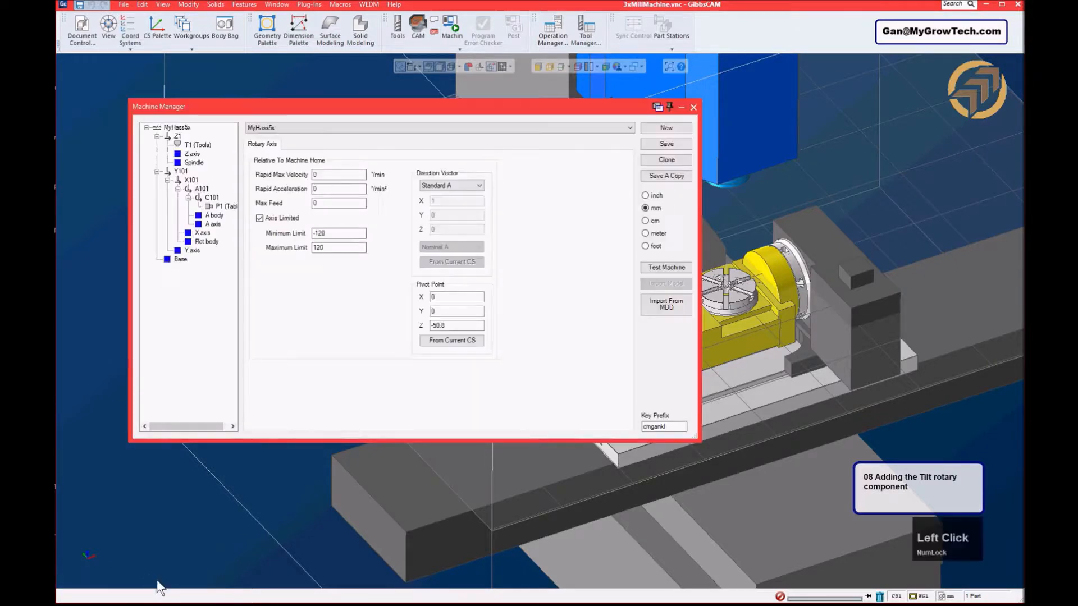
click(677, 268)
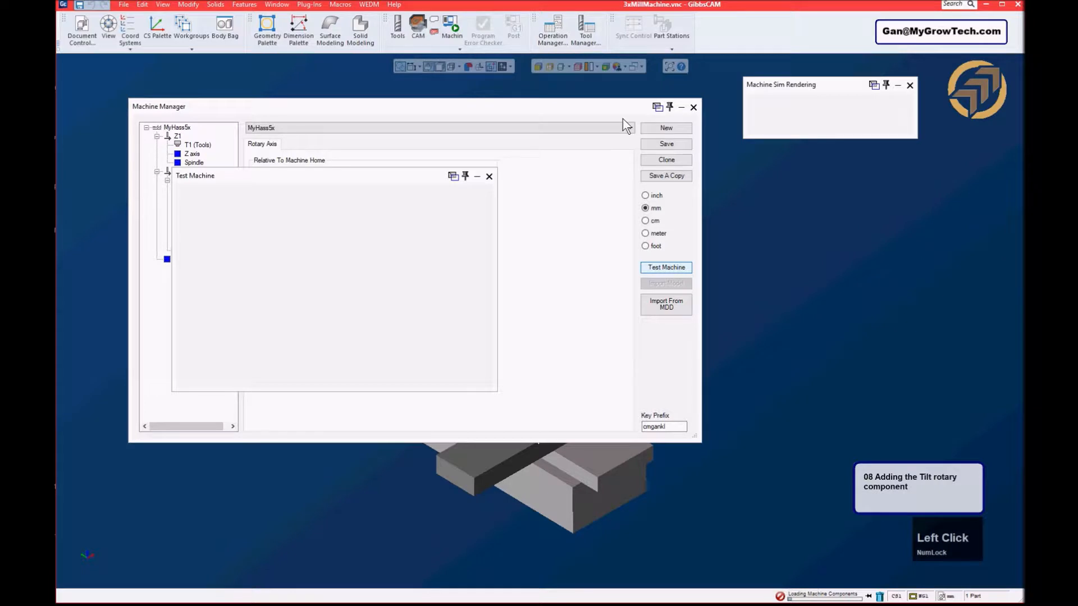
click(681, 107)
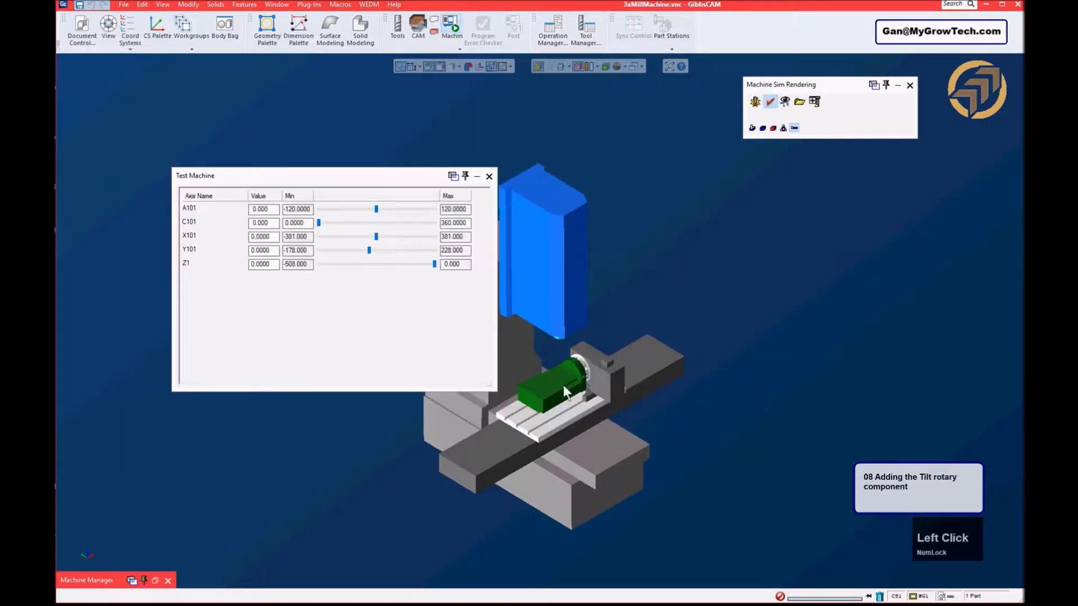
scroll(551, 438, down, 5)
drag(377, 209, 373, 234)
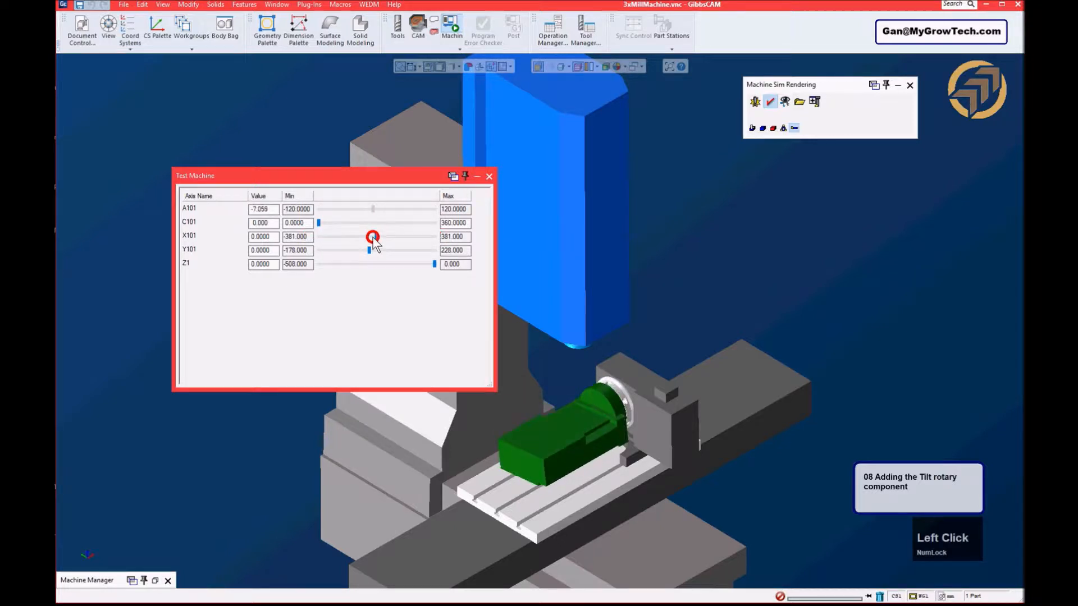
click(488, 177)
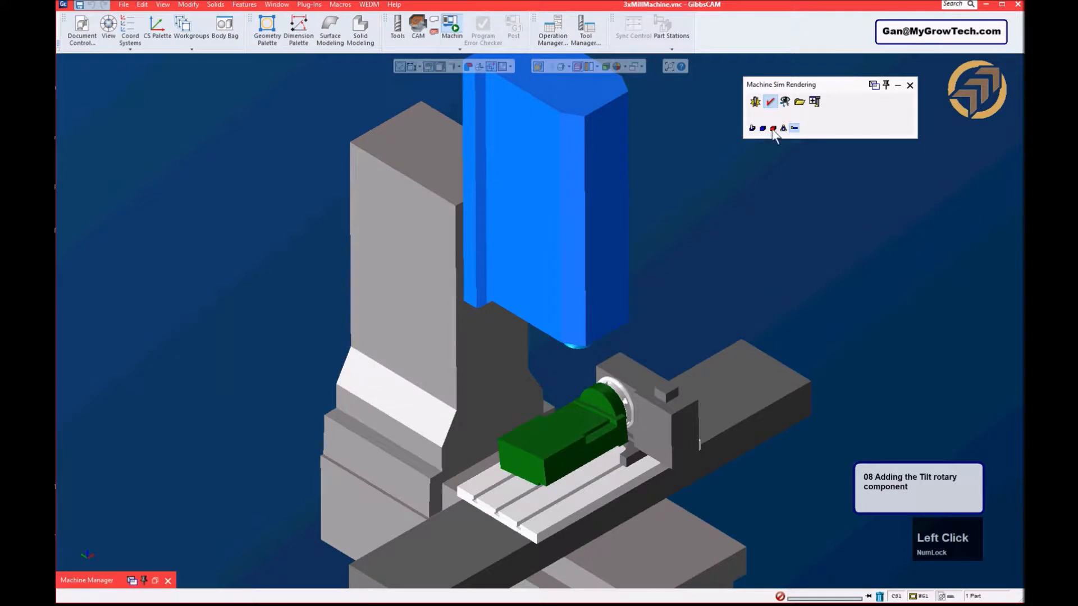
click(909, 85)
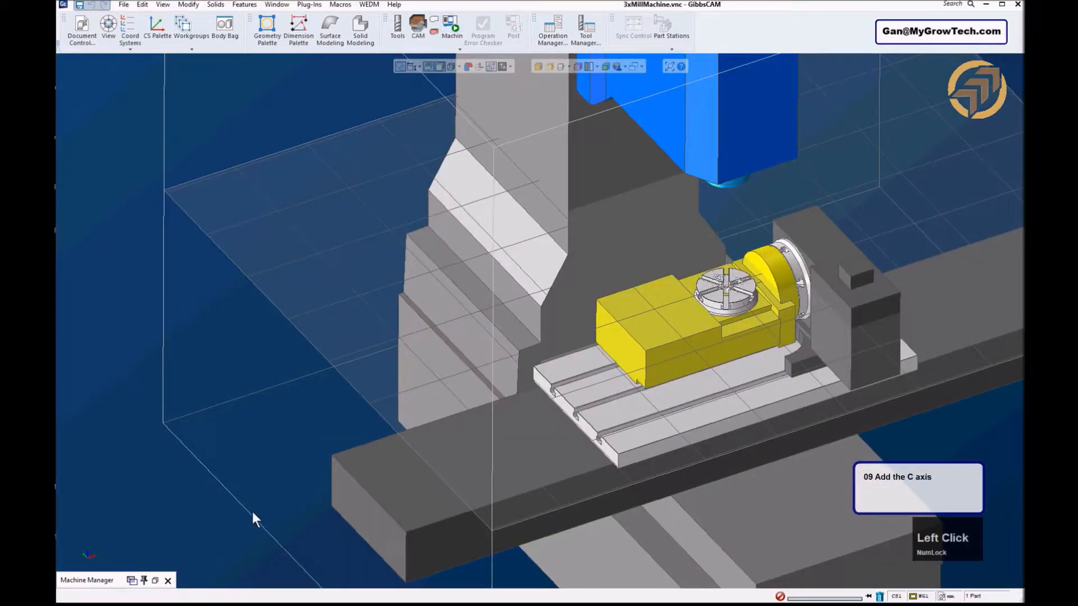
- Add the round table as a simulation body labelled C table under the C101 axis, applying the selected solid
click(156, 581)
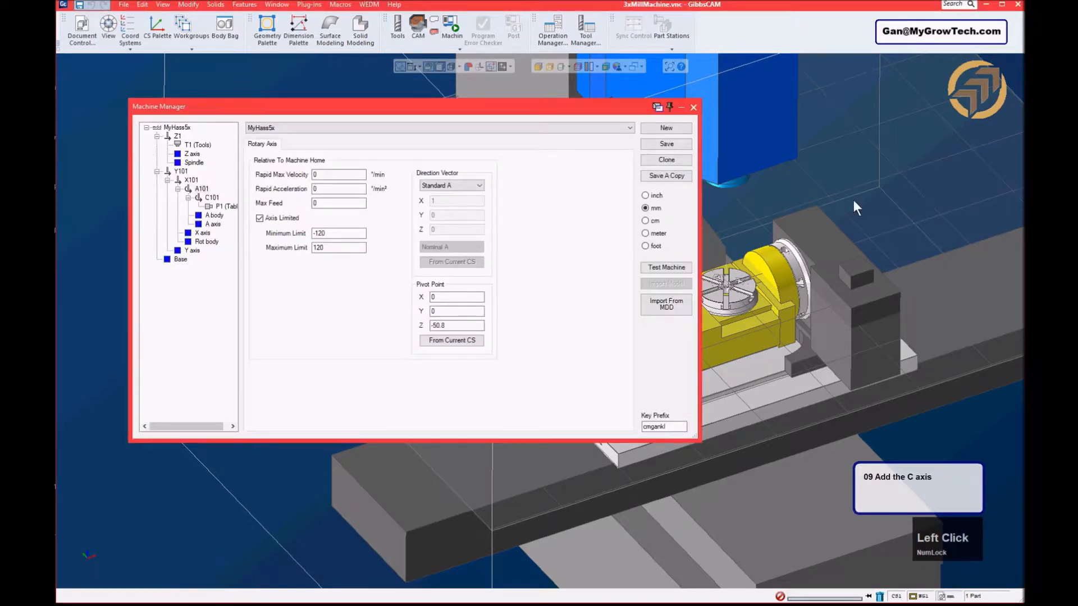
click(857, 185)
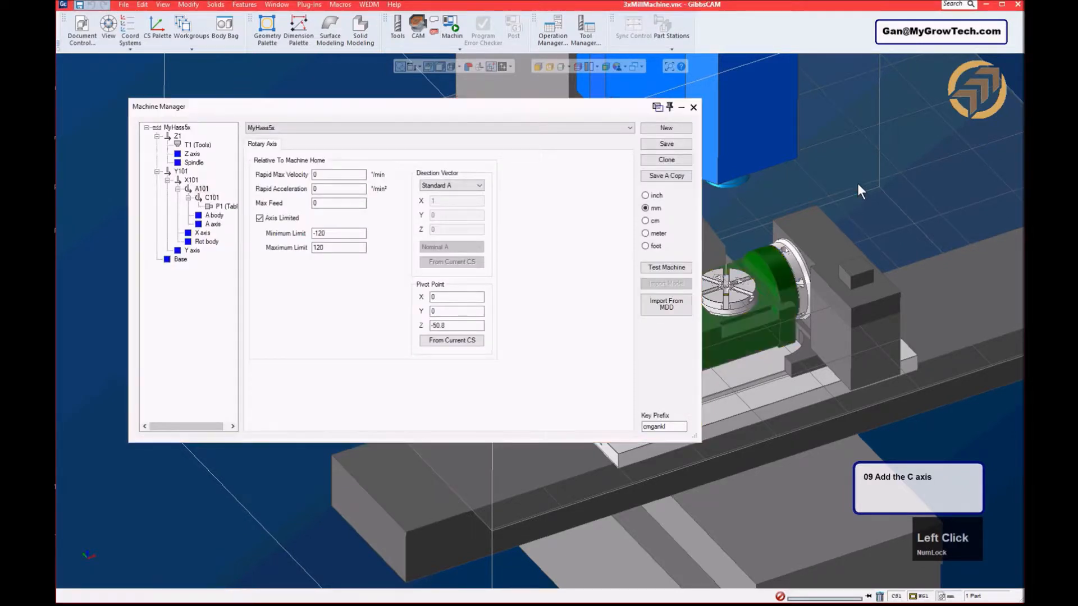
click(737, 296)
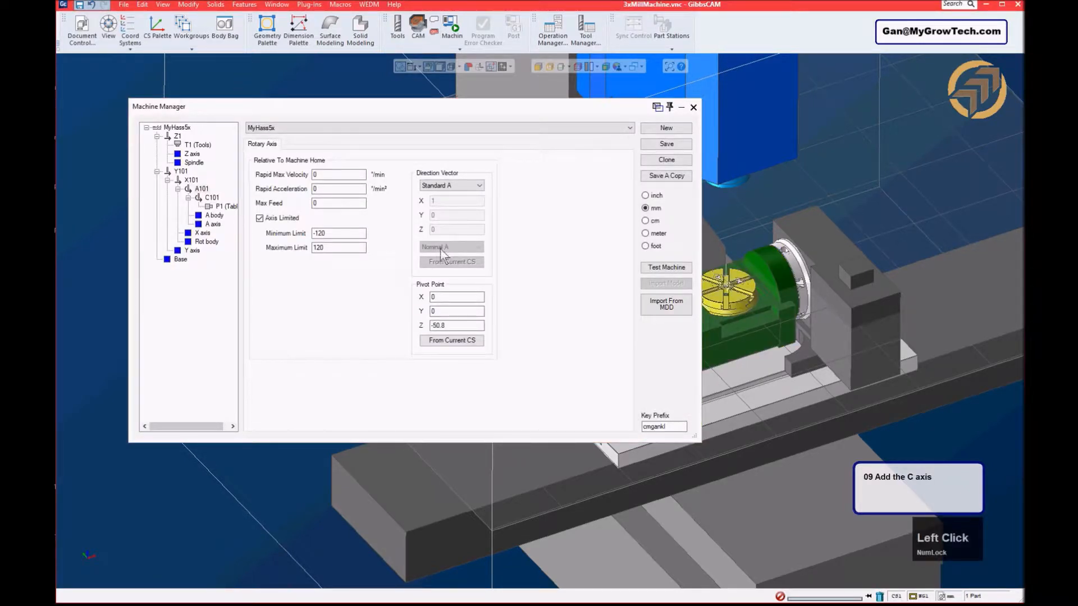
click(212, 197)
right_click(213, 197)
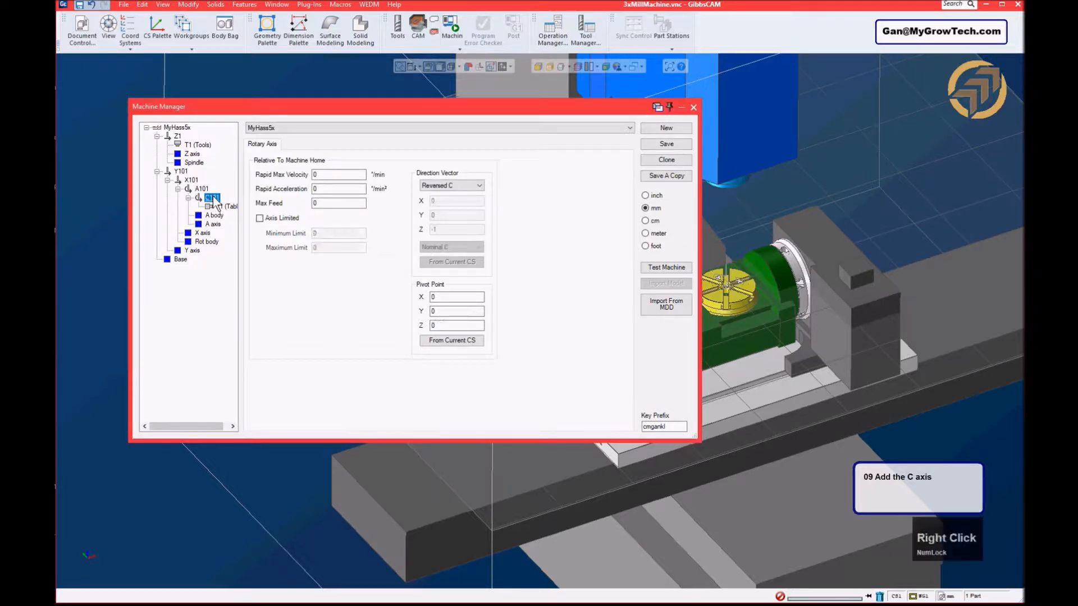
mouse_move(239, 202)
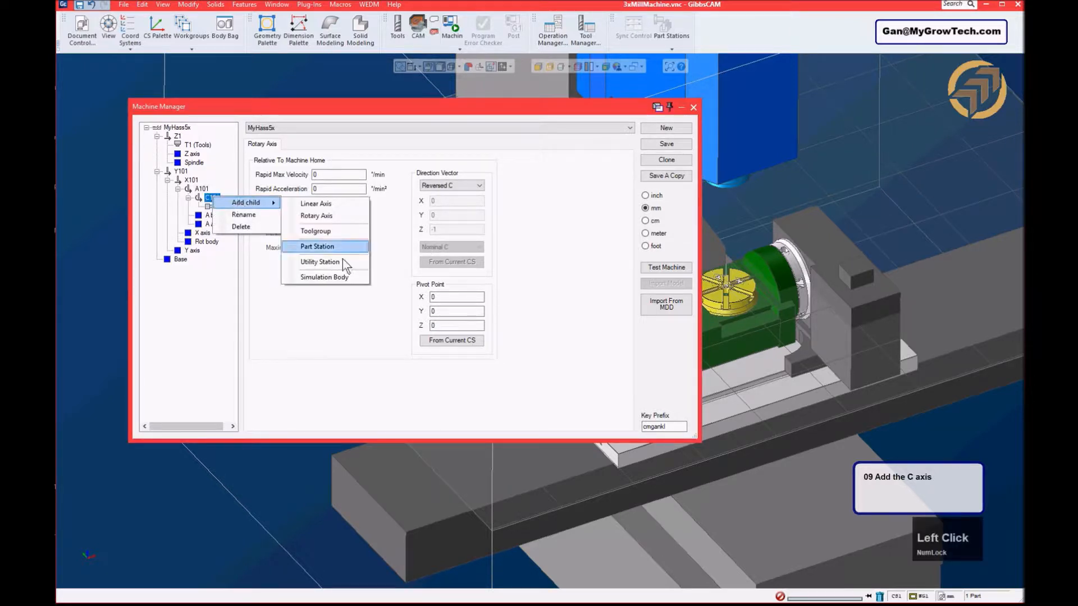
click(331, 277)
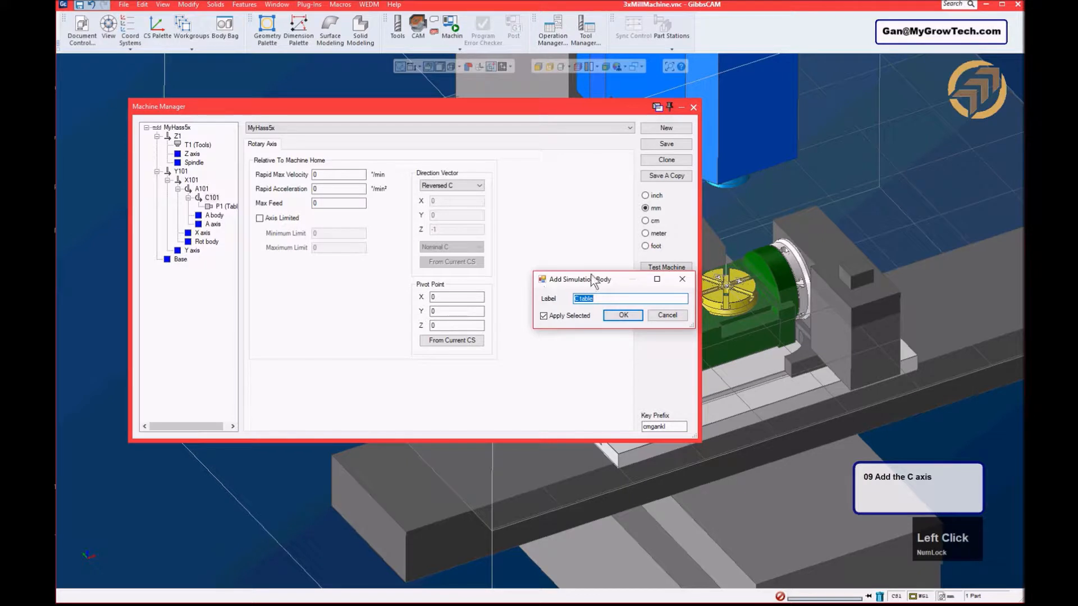
drag(590, 278, 545, 190)
click(571, 228)
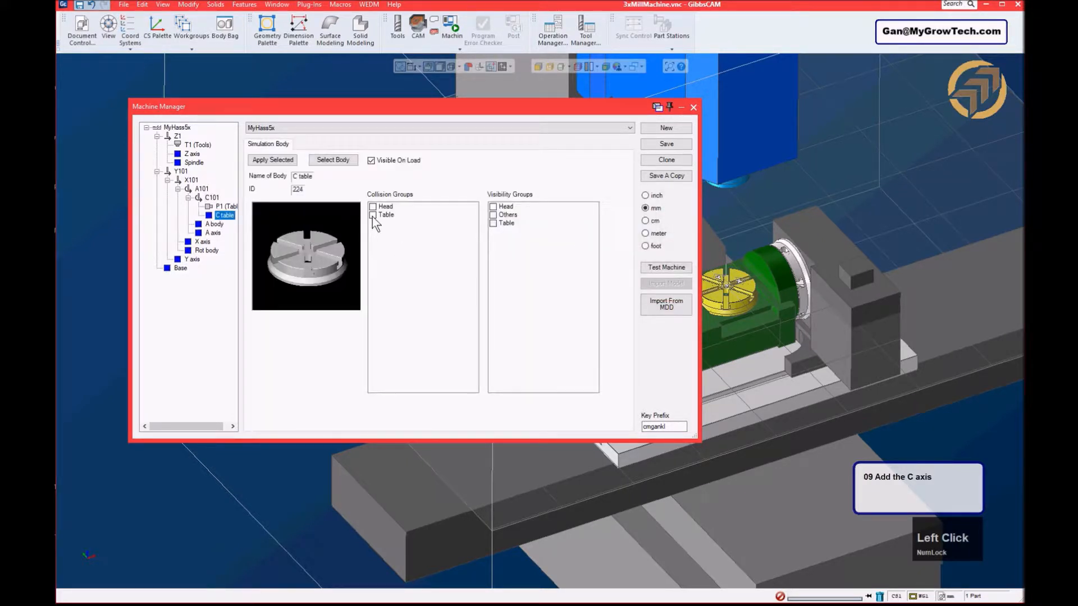
- Assign the C table body to the Table collision group and the Table visibility group
click(372, 216)
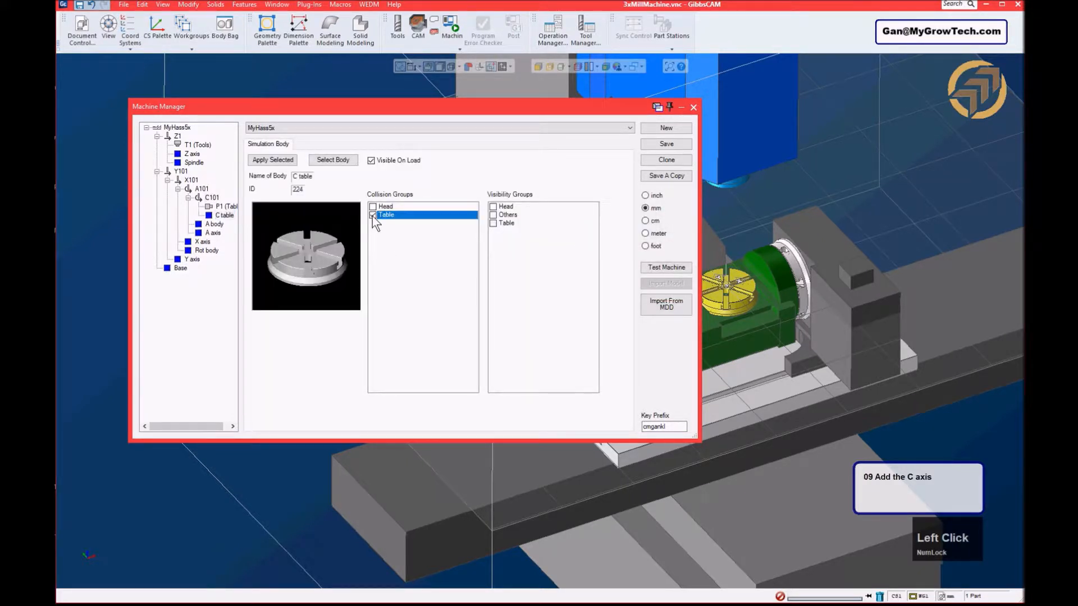
click(493, 224)
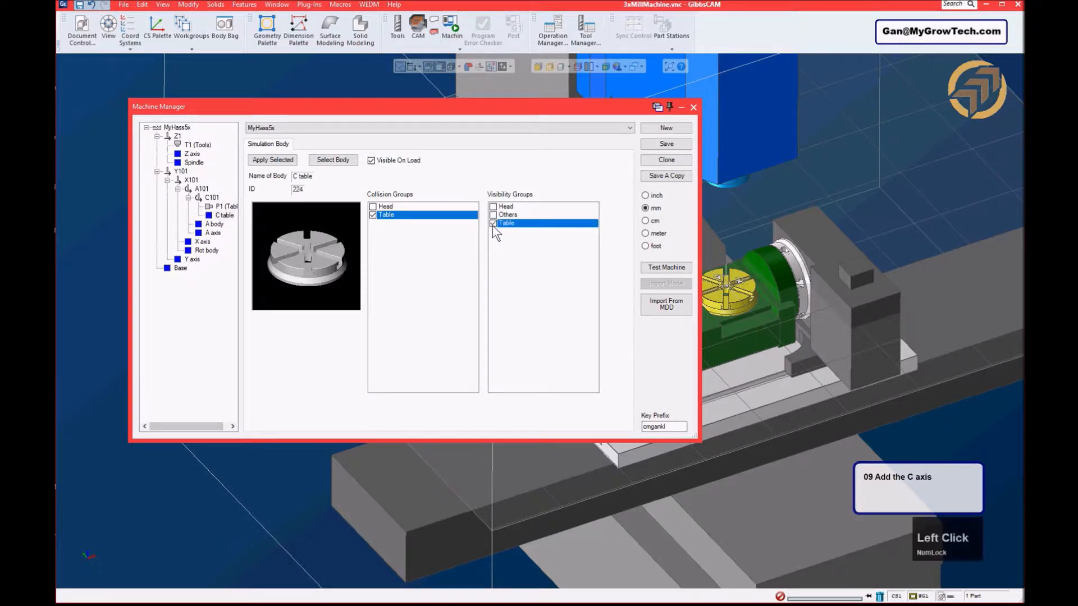
click(193, 163)
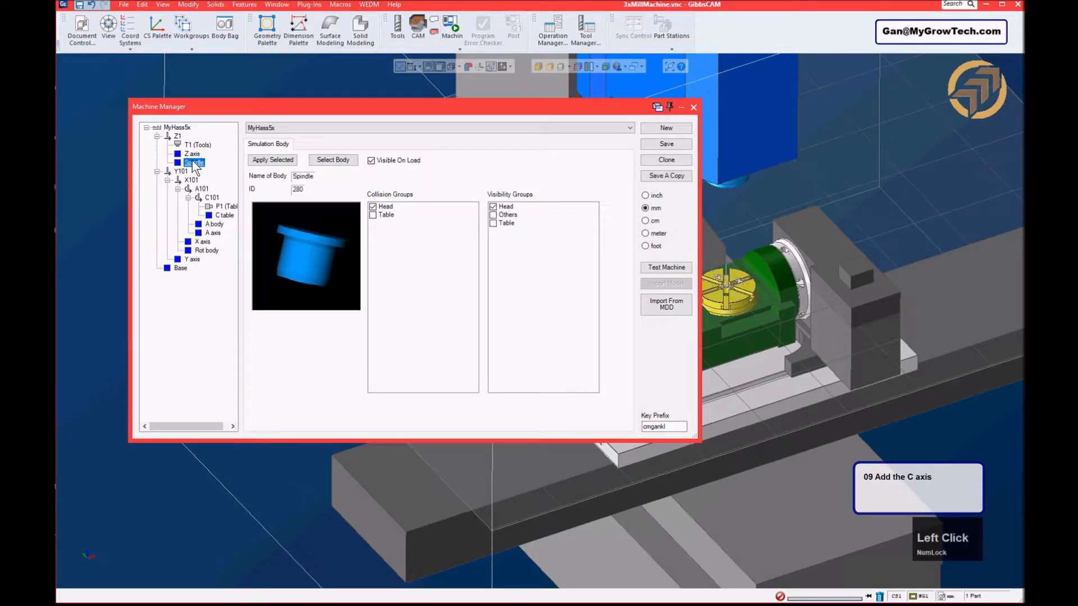
- Display the C101 rotary axis settings and consult the Rotary Table Axis slide in the WPS presentation for its name and direction
click(211, 198)
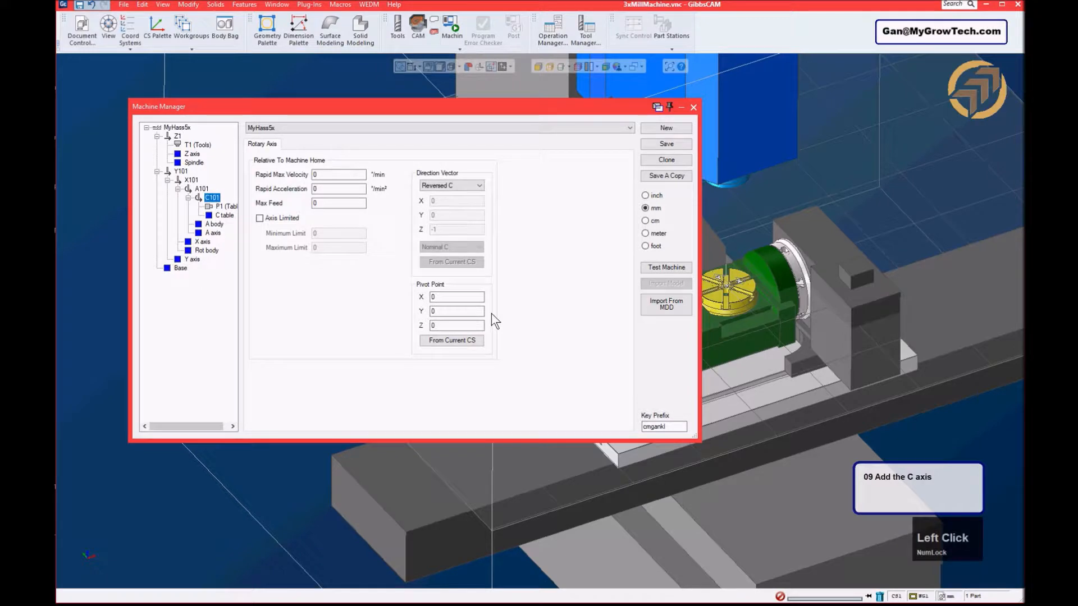
click(668, 604)
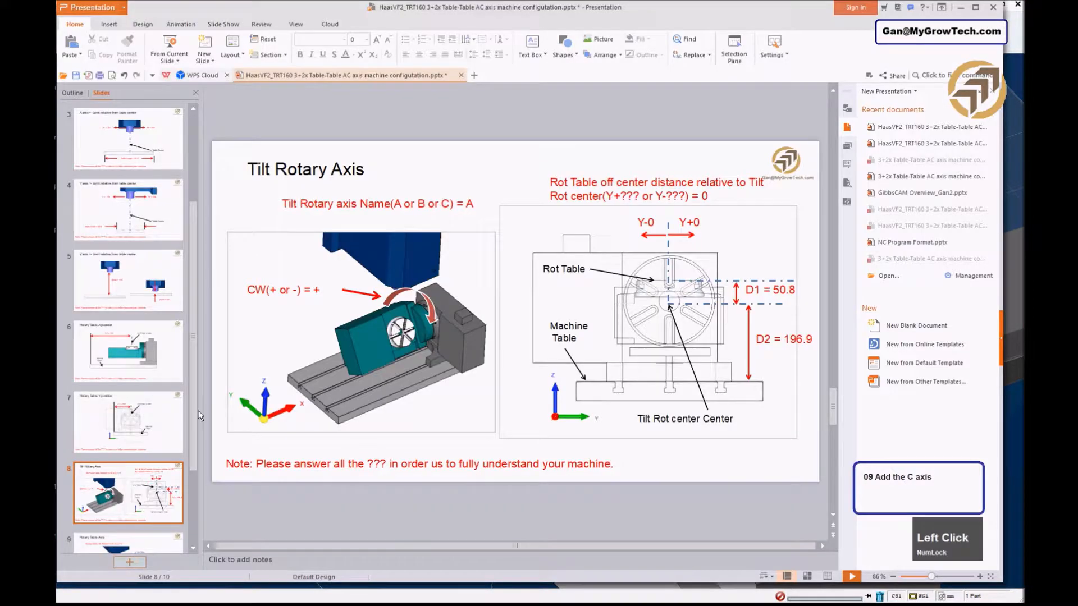
scroll(136, 484, down, 3)
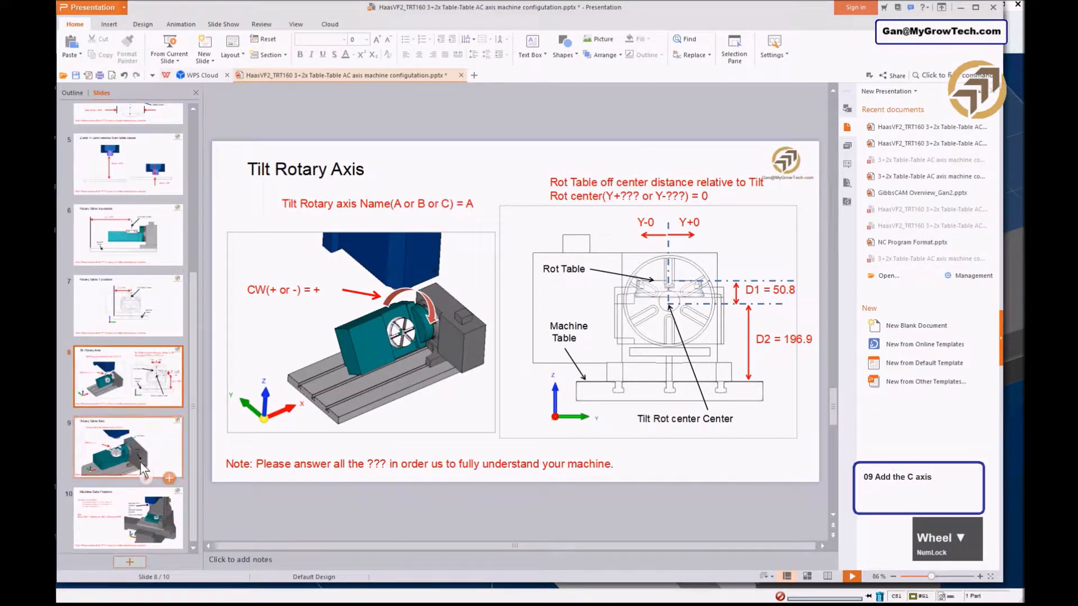
click(143, 468)
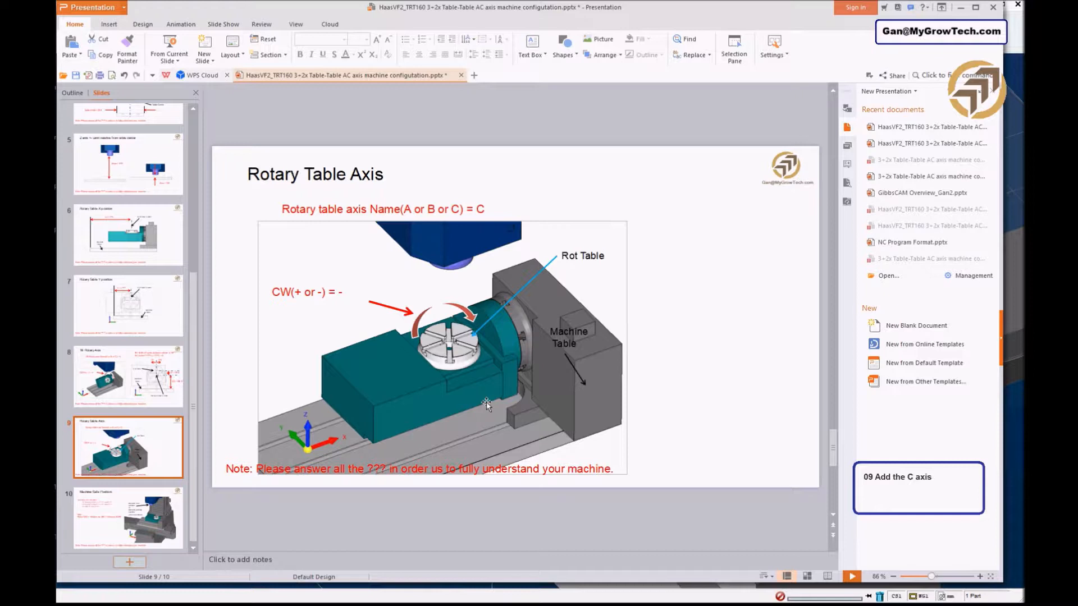
click(962, 8)
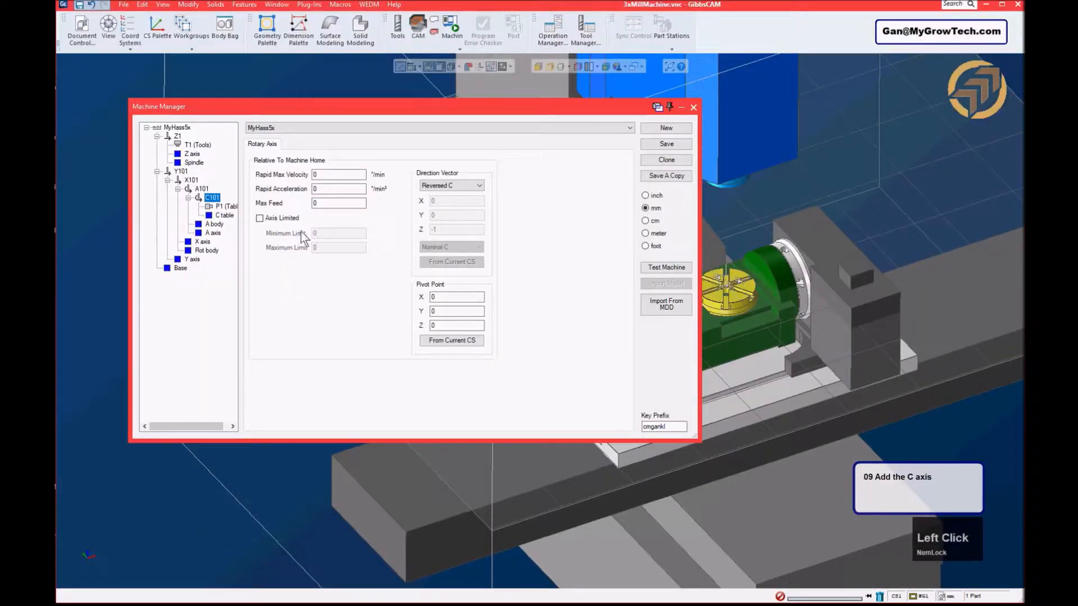
click(436, 231)
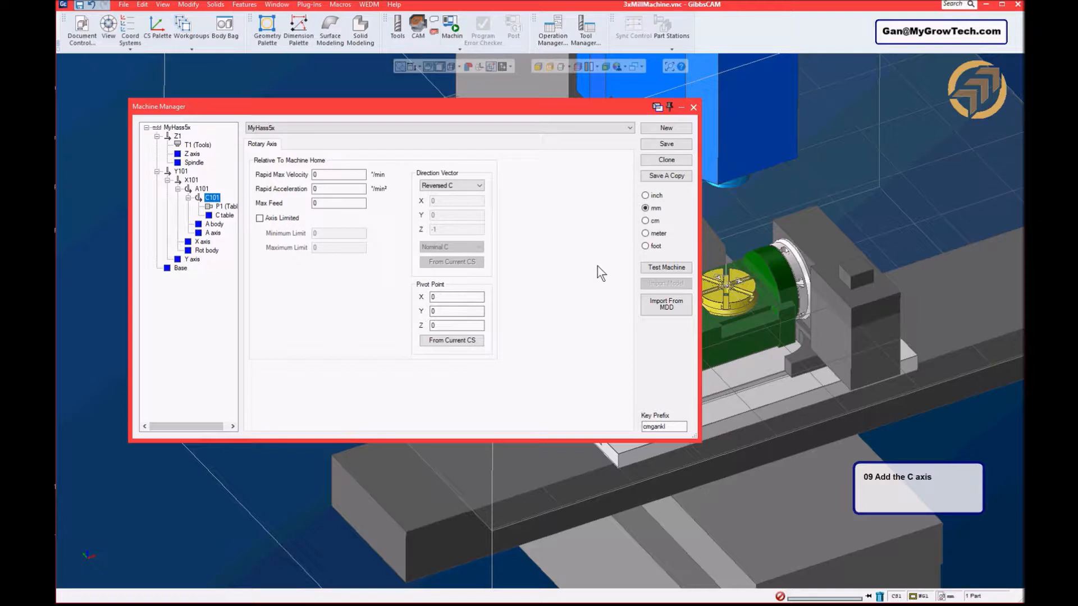
- Run the machine test and rotate the C101 axis to check the round table's direction and pivot
click(669, 266)
click(576, 341)
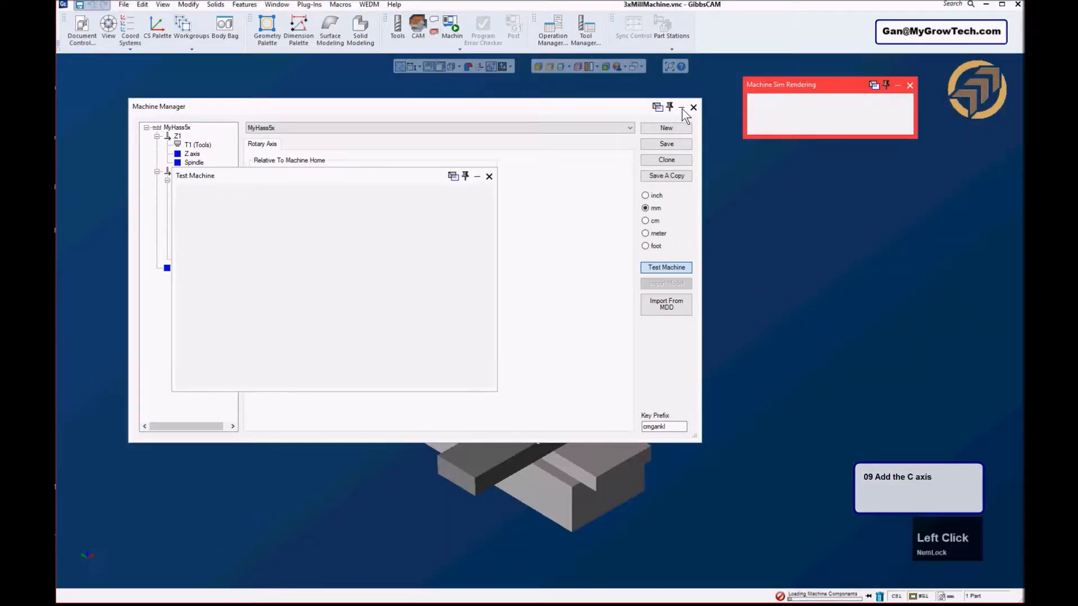
click(681, 107)
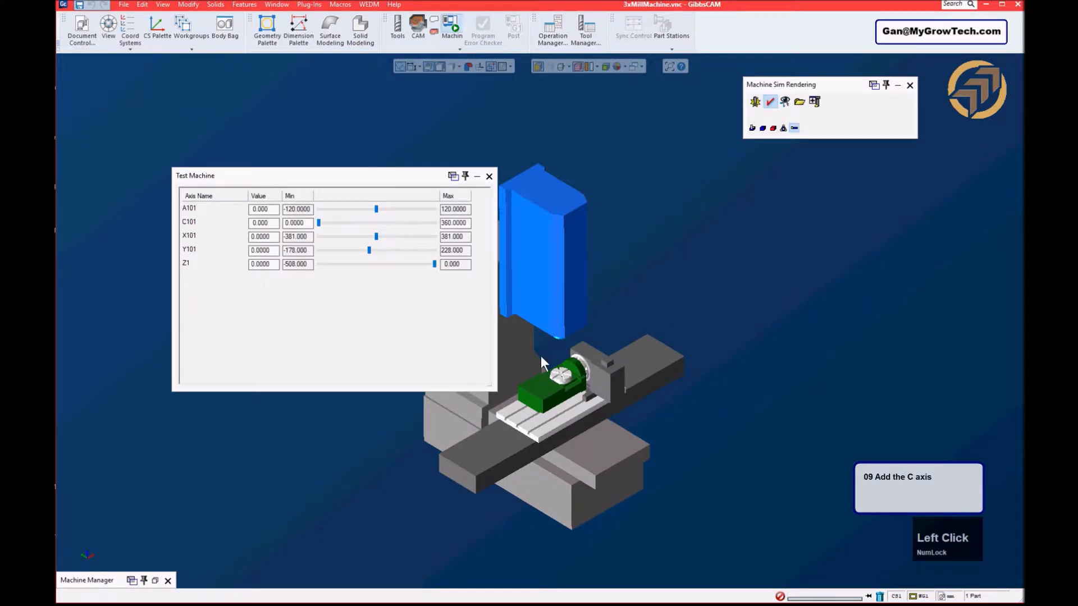
scroll(555, 418, down, 5)
drag(621, 423, 628, 145)
drag(318, 225, 385, 232)
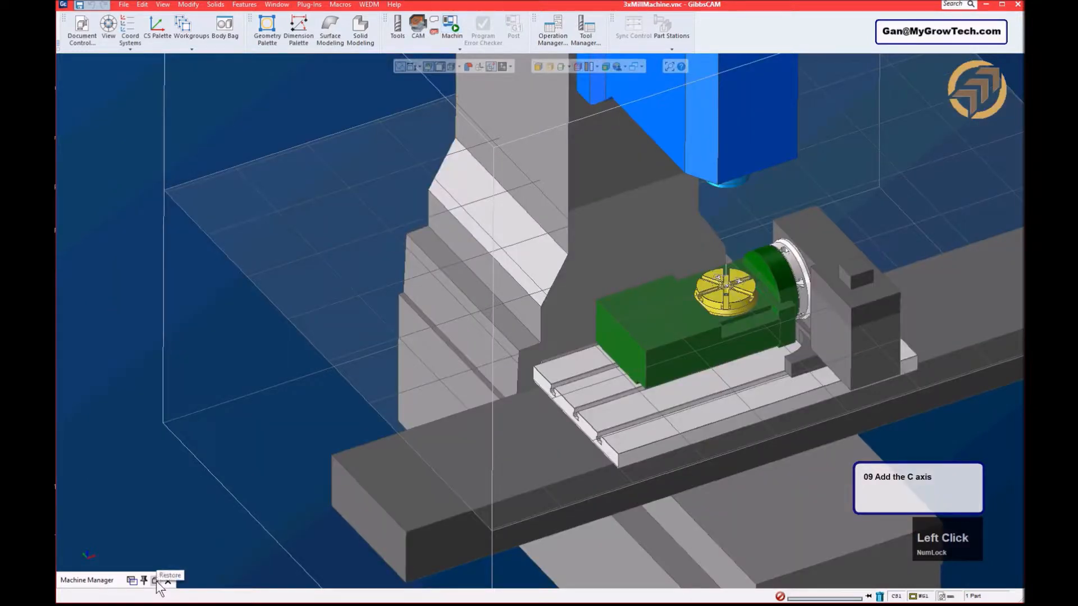
- Try enabling the axis limit on the C101 rotary axis and turn it off again
click(156, 580)
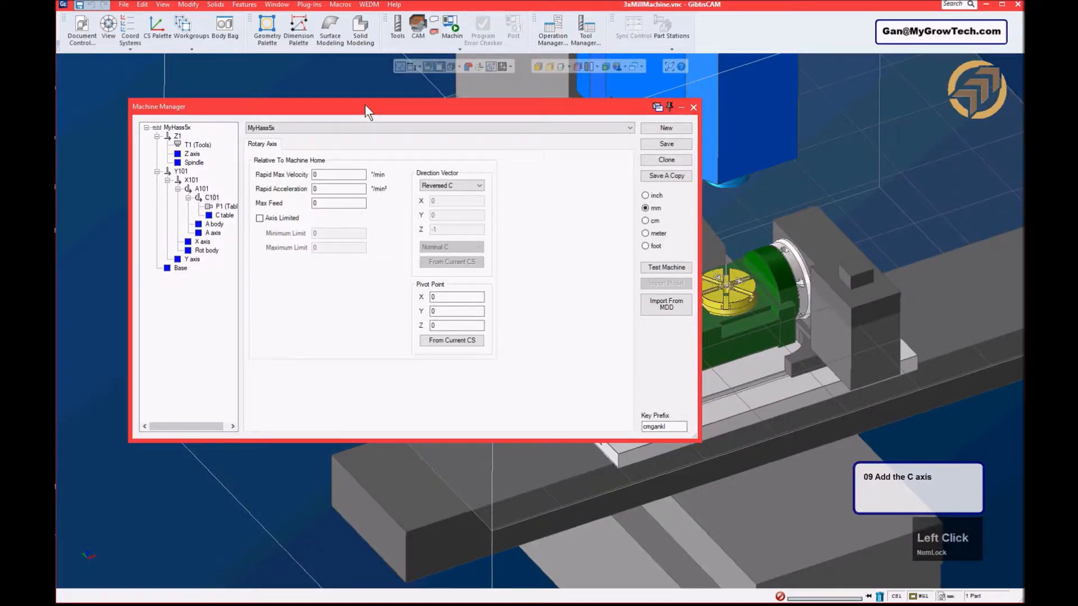
drag(365, 105, 387, 114)
click(235, 206)
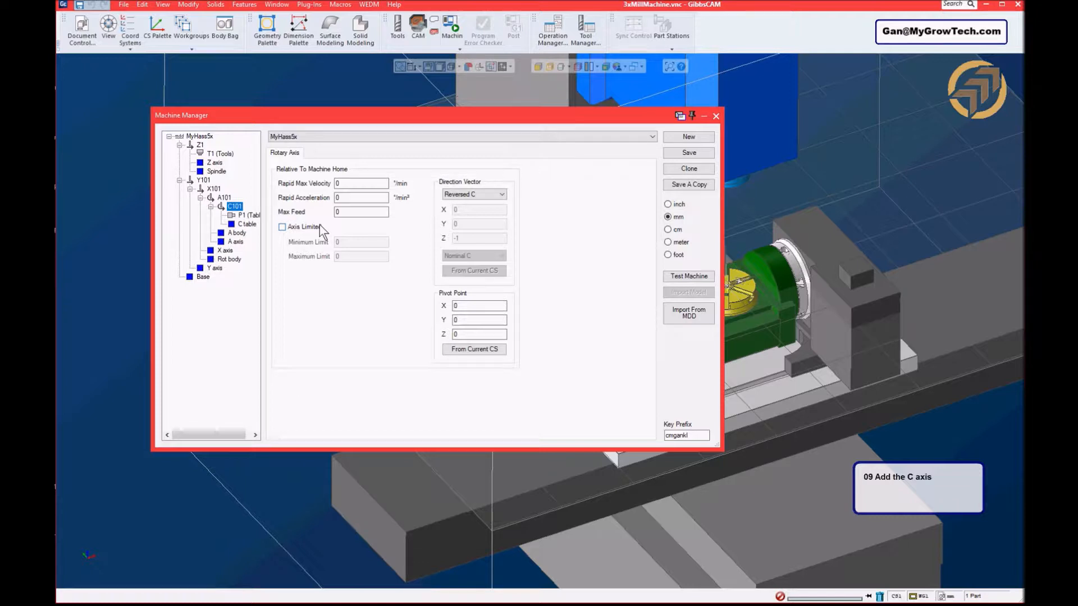
click(302, 227)
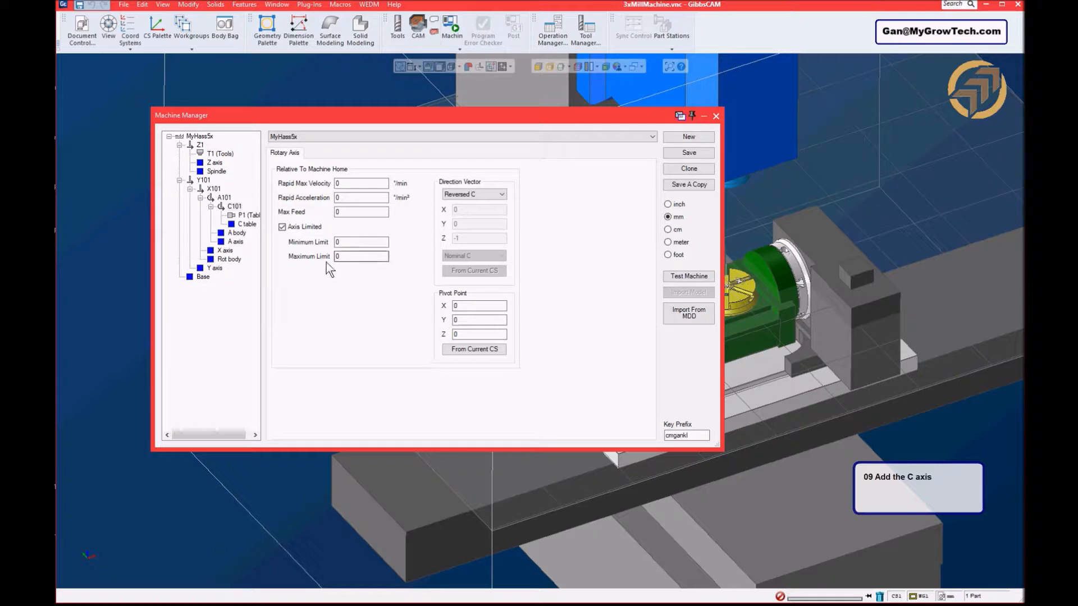
click(287, 228)
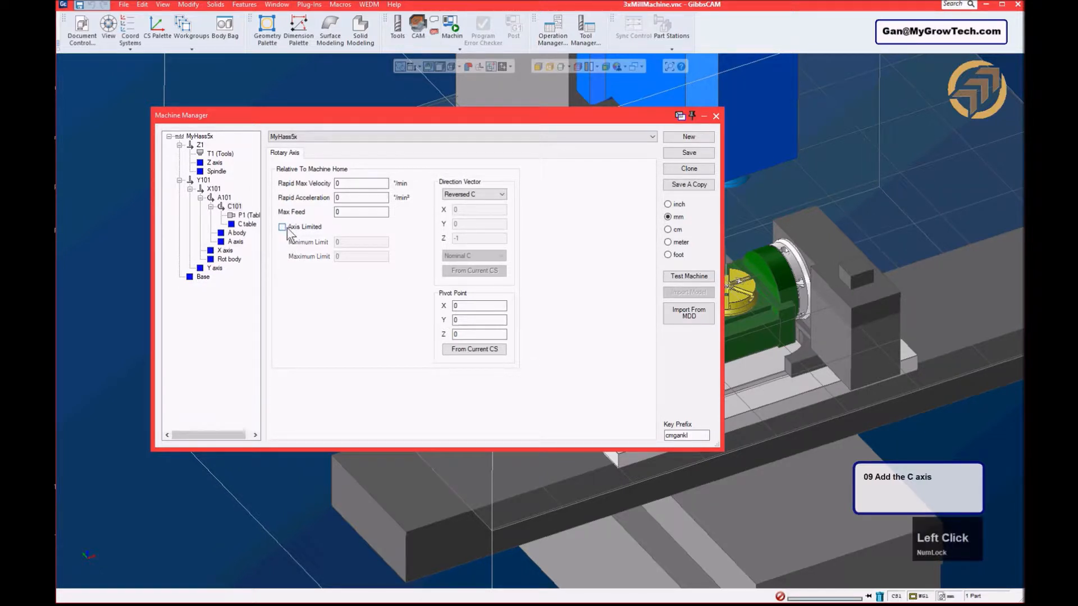
drag(524, 115, 498, 111)
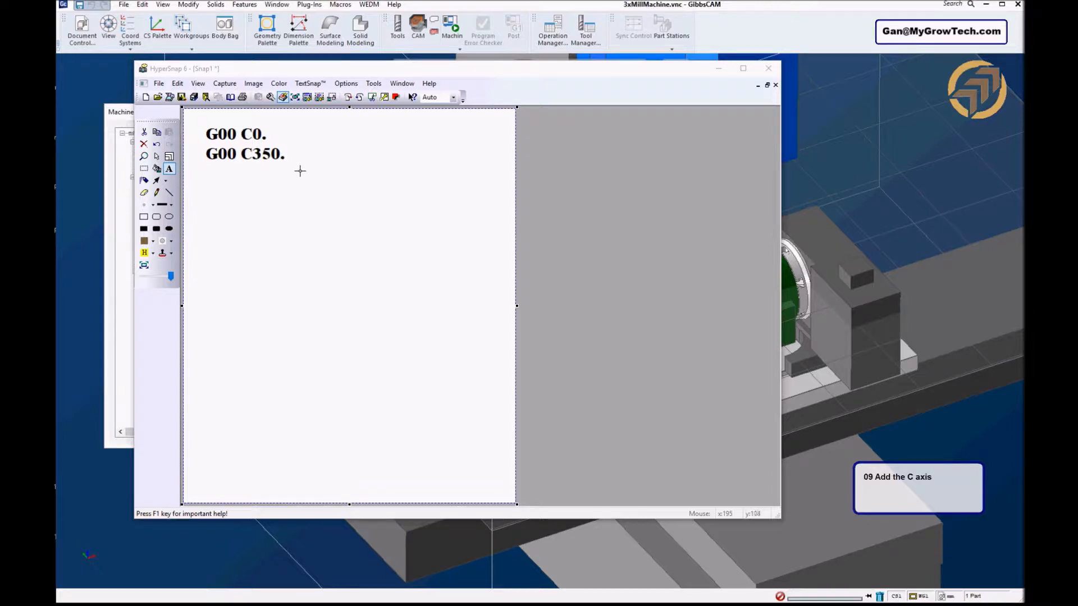
- In HyperSnap, add the note "if move reverse 10 deg = shortest path" and "If move 350 forward = non-shortest path" below the G00 lines
click(170, 169)
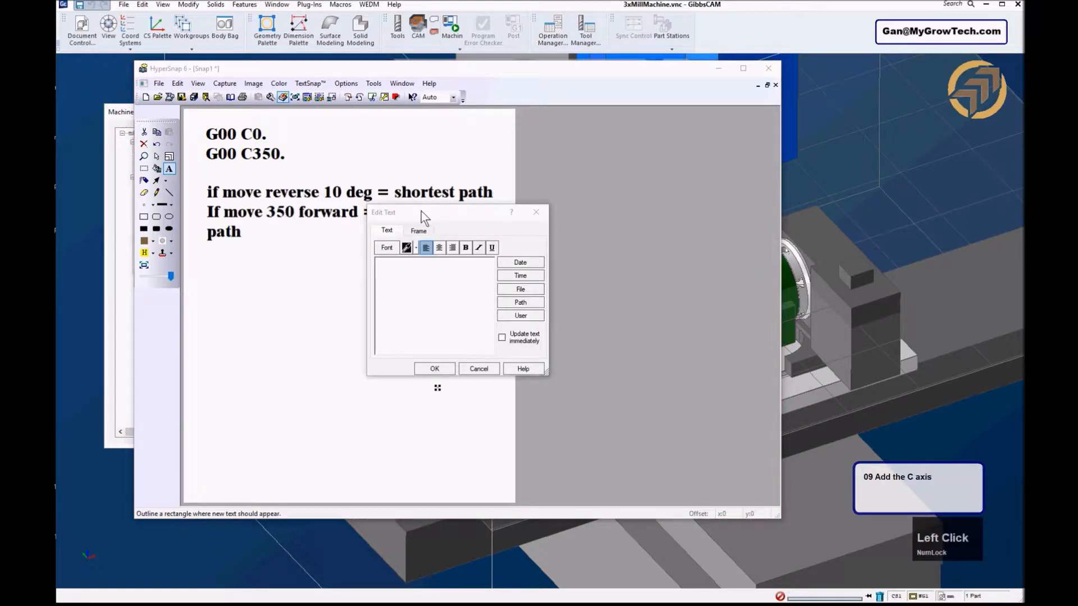
click(536, 213)
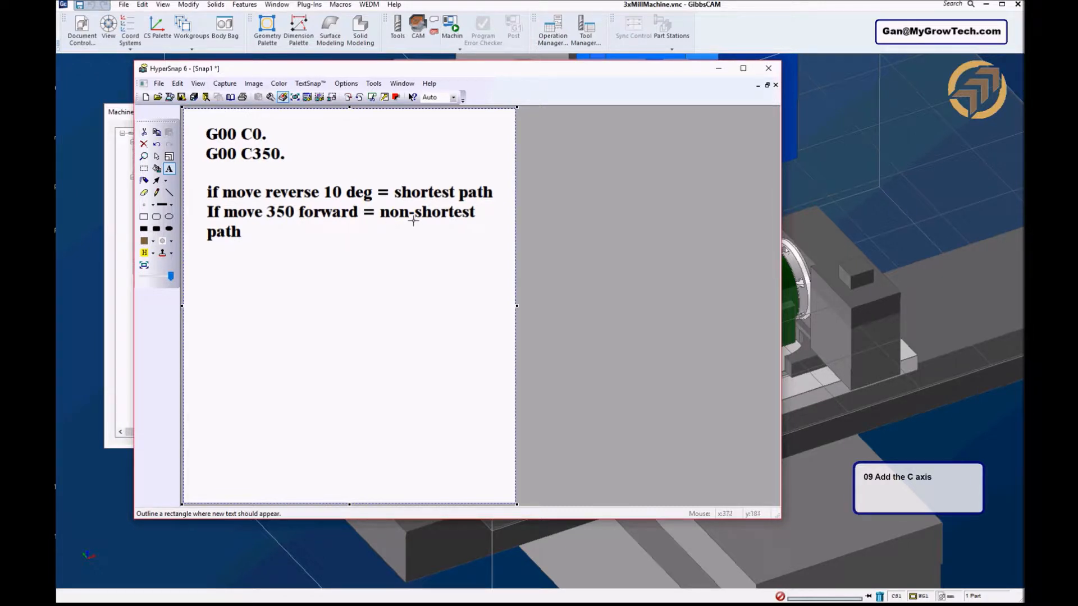
click(718, 68)
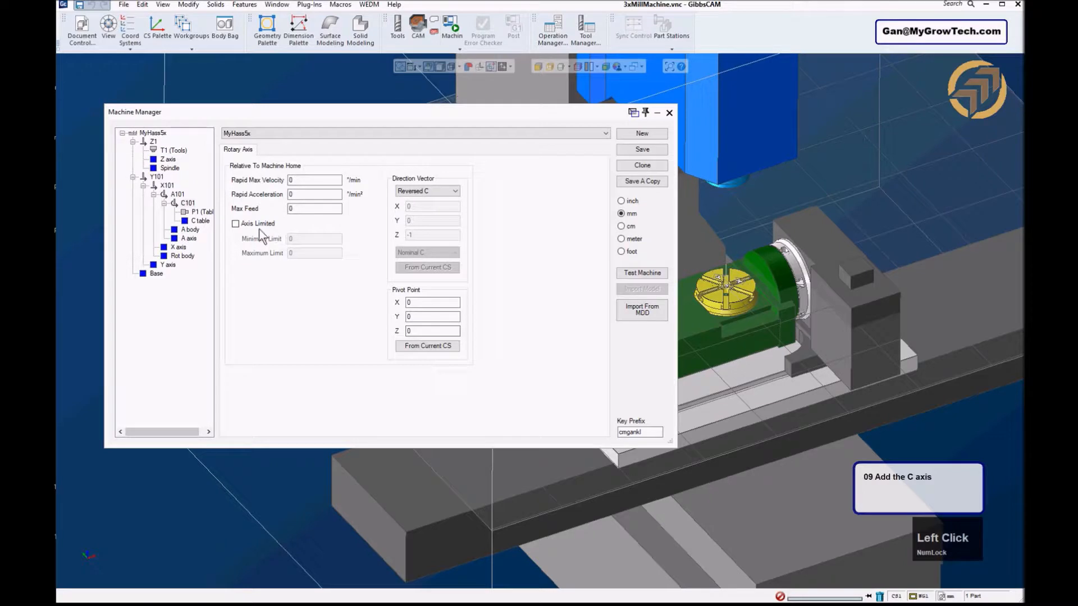
- Leave the C101 axis unlimited in GibbsCAM and retest the machine by rotating the round table
click(253, 223)
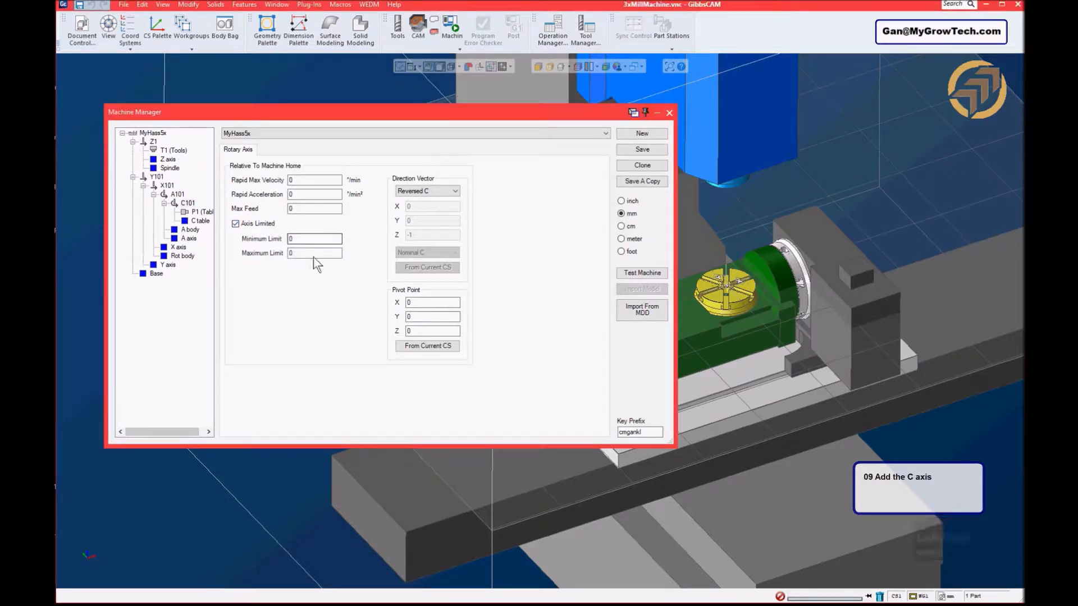
click(260, 224)
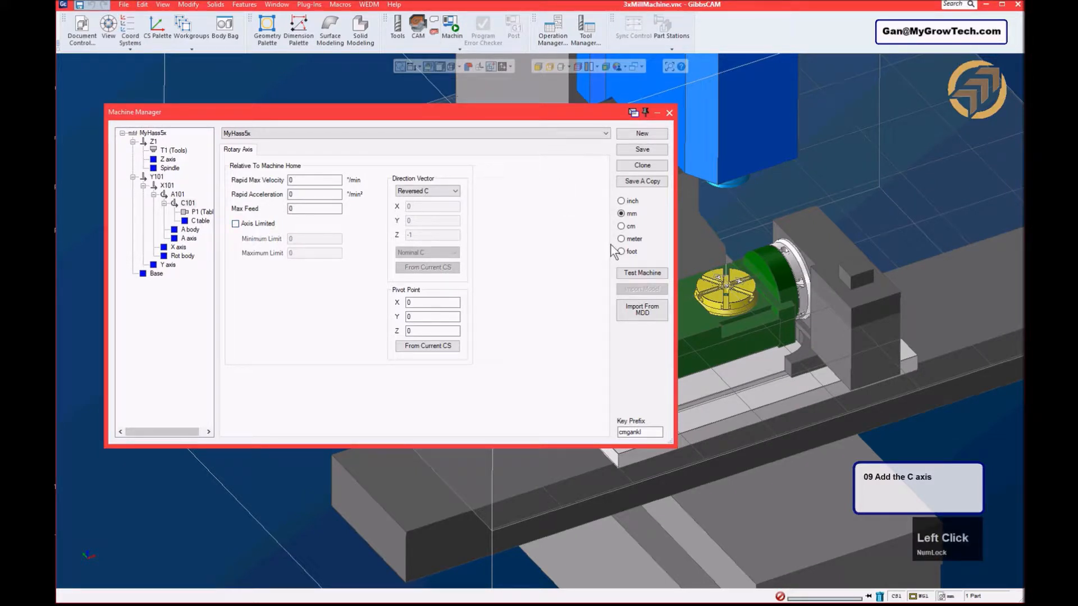
click(647, 273)
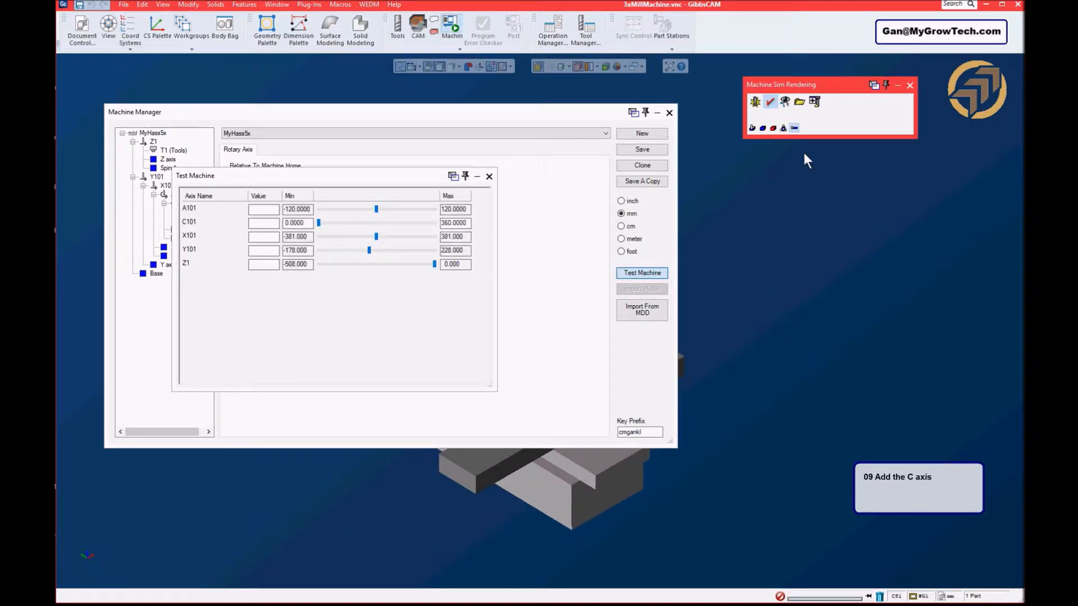
click(657, 113)
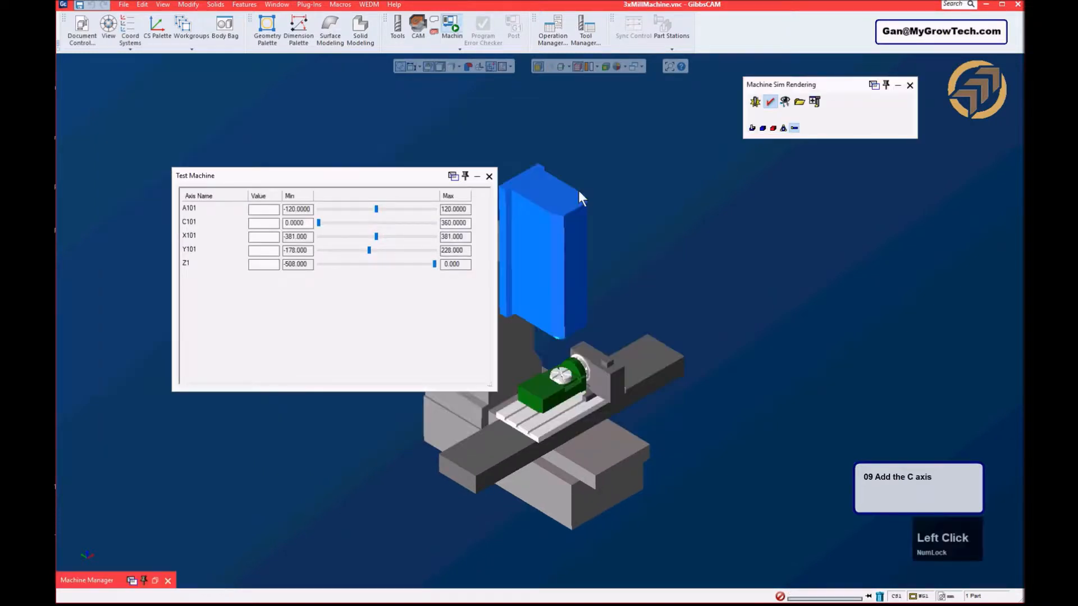
scroll(544, 459, down, 5)
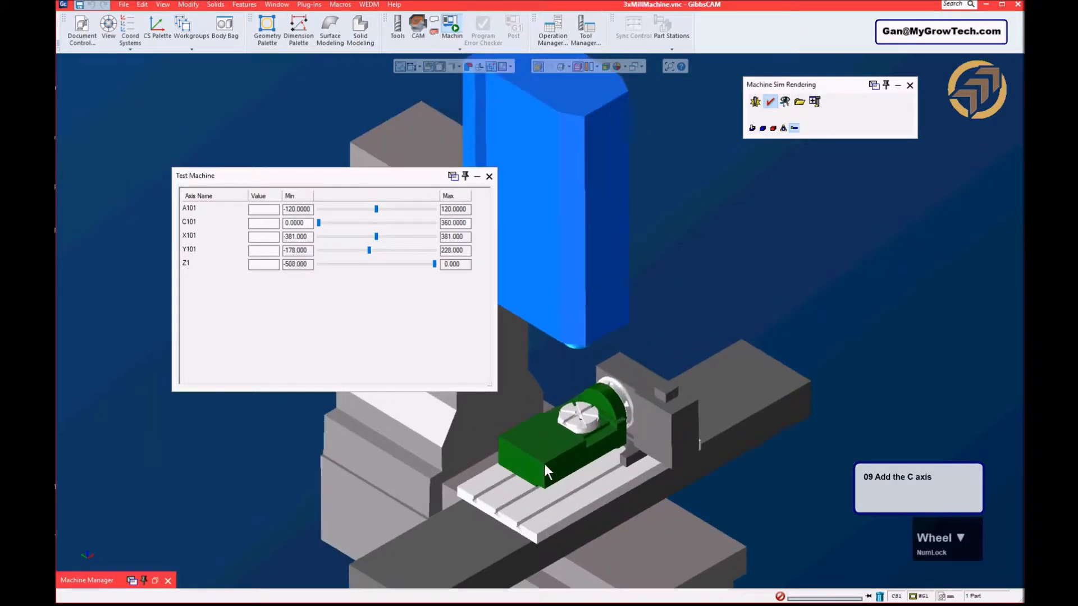
scroll(545, 462, down, 5)
ctrl+drag(641, 440, 648, 229)
scroll(566, 325, down, 3)
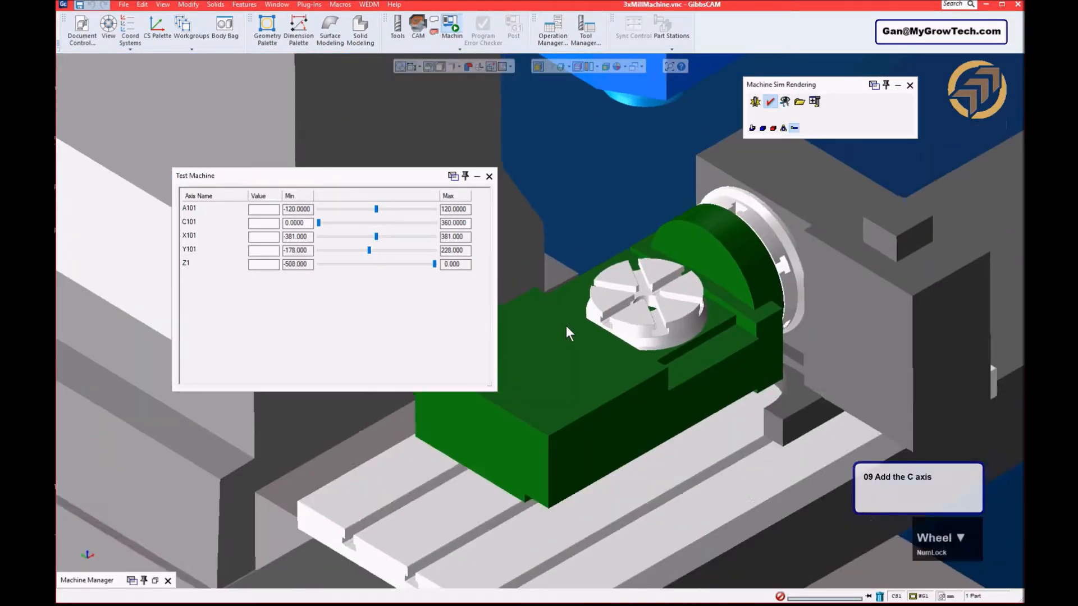
mouse_move(320, 223)
mouse_down()
mouse_move(377, 225)
mouse_move(339, 224)
mouse_up()
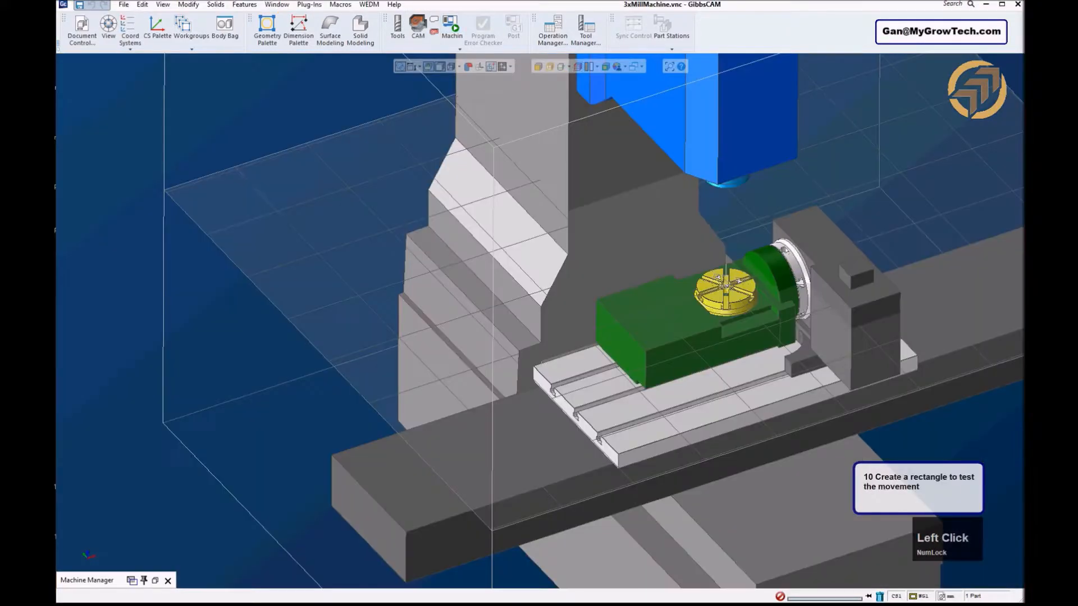
- Deselect the round table body on the trunnion
middle_drag(557, 350, 628, 328)
ctrl+drag(898, 267, 775, 250)
middle_drag(705, 333, 541, 284)
click(791, 228)
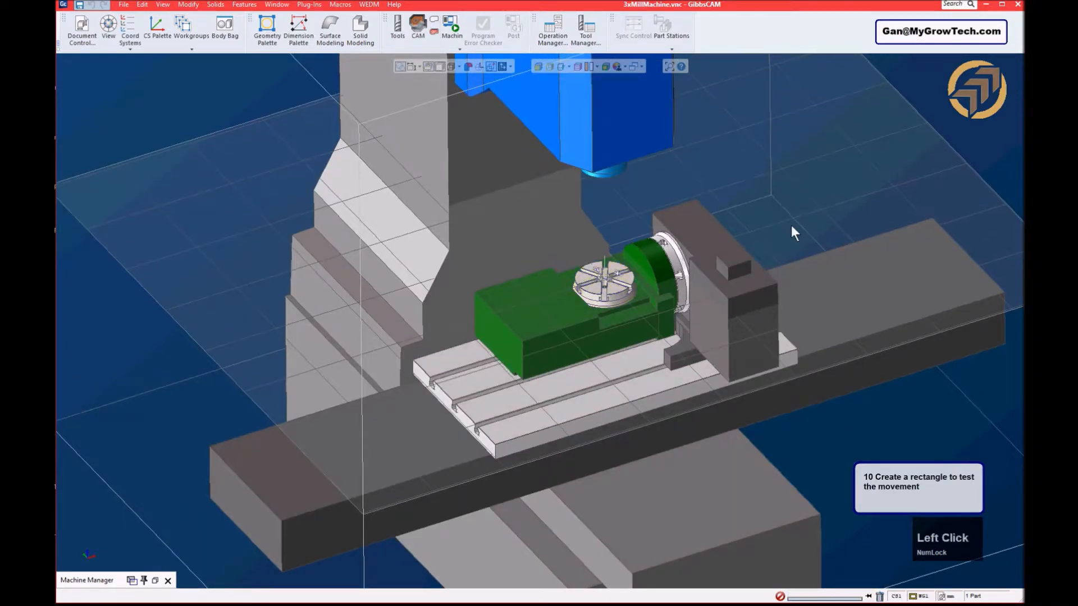
- Put all the machine bodies, from the Z axis and base to the trunnion and round table, into the Body Bag
middle_drag(792, 228, 720, 226)
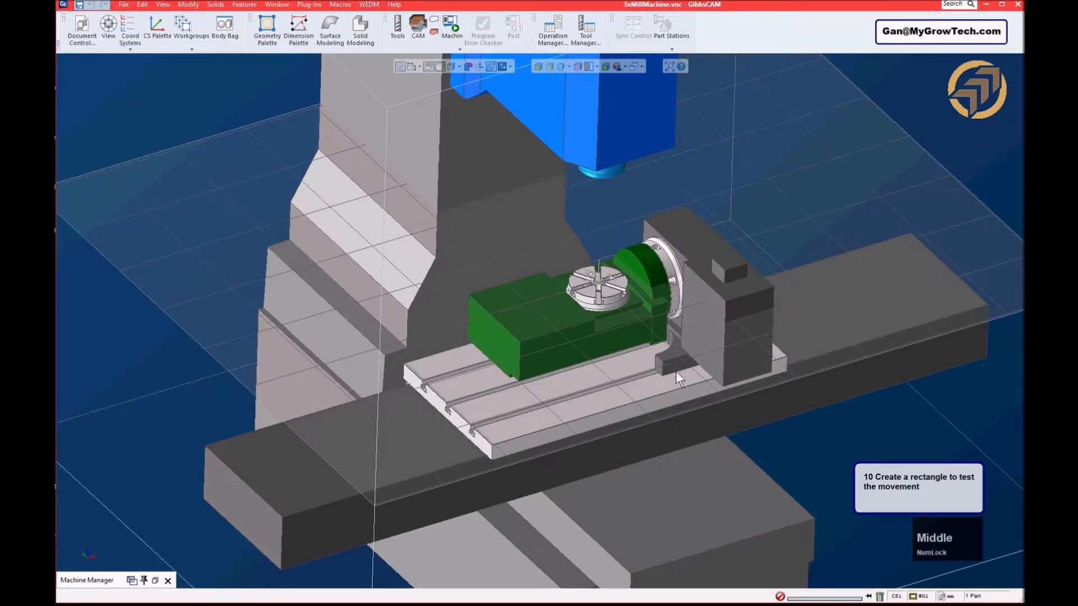
ctrl+drag(665, 345, 648, 316)
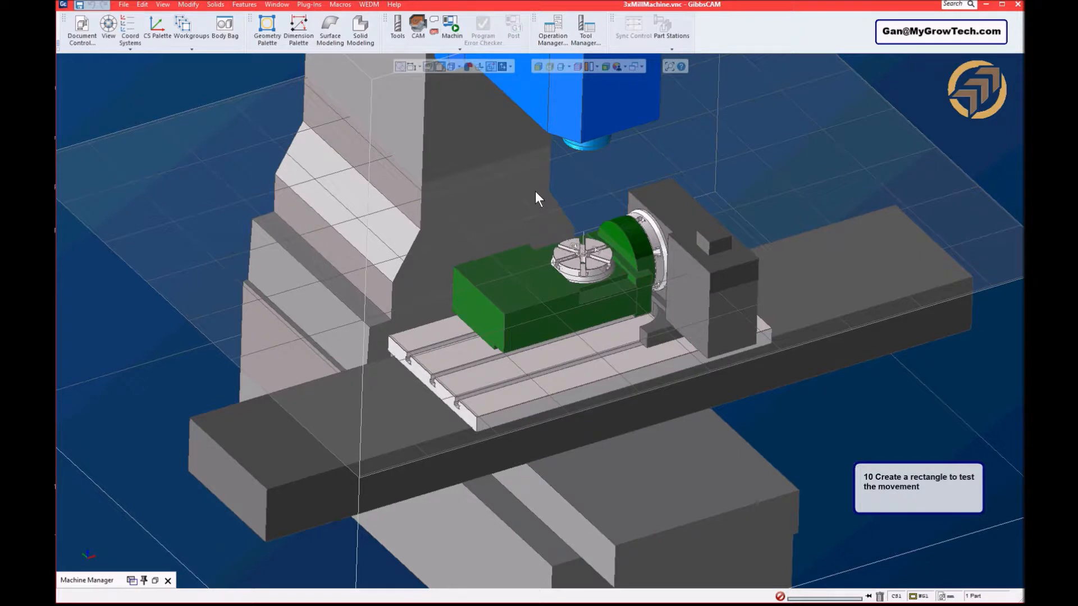
click(579, 122)
double_click(444, 102)
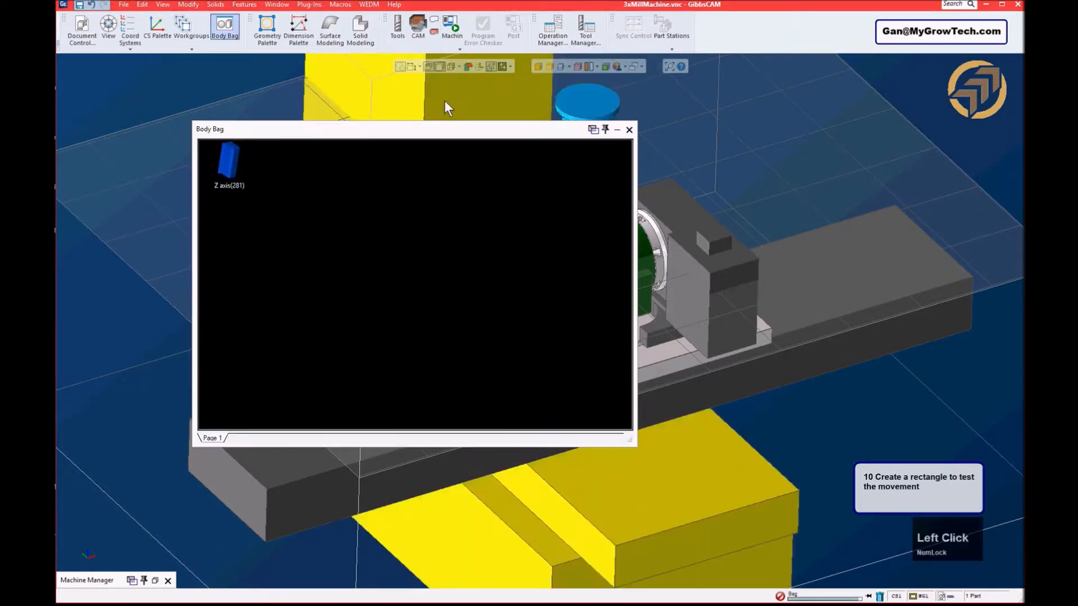
double_click(588, 107)
double_click(700, 217)
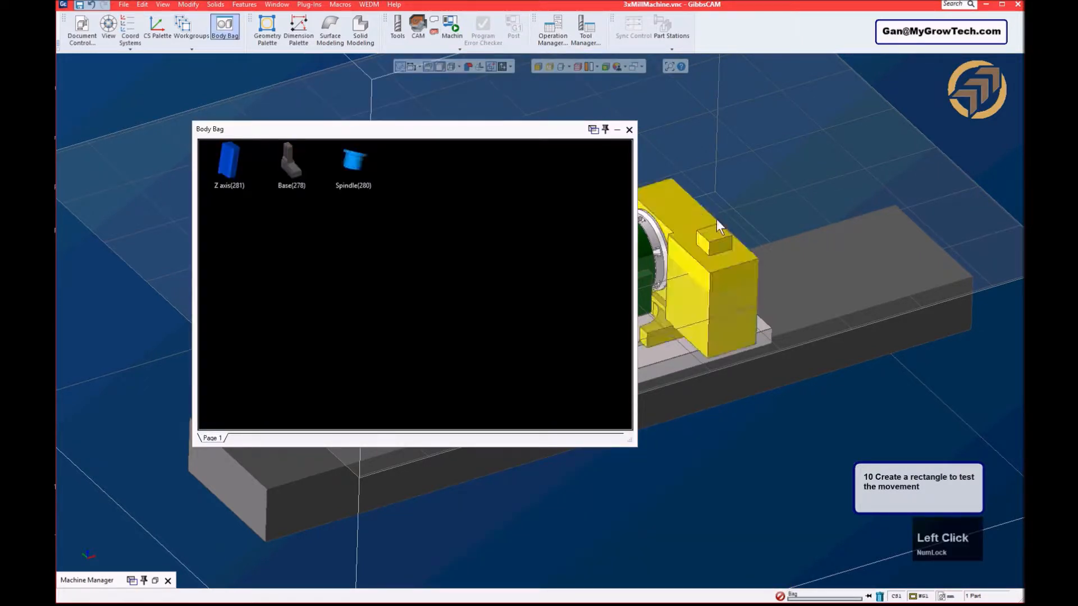
double_click(793, 295)
double_click(726, 322)
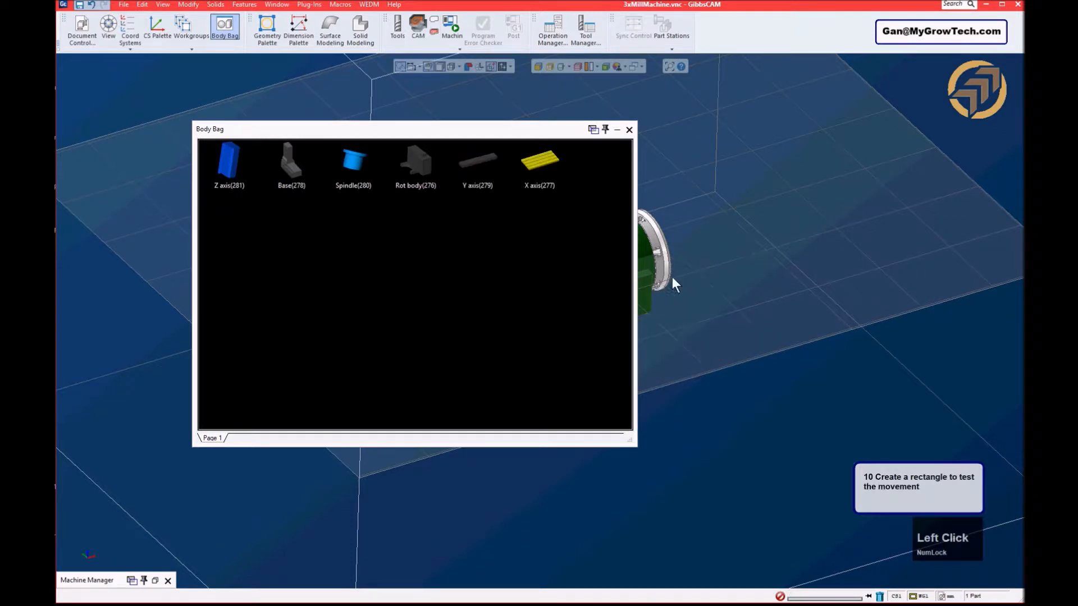
double_click(665, 252)
drag(553, 134, 449, 154)
double_click(609, 288)
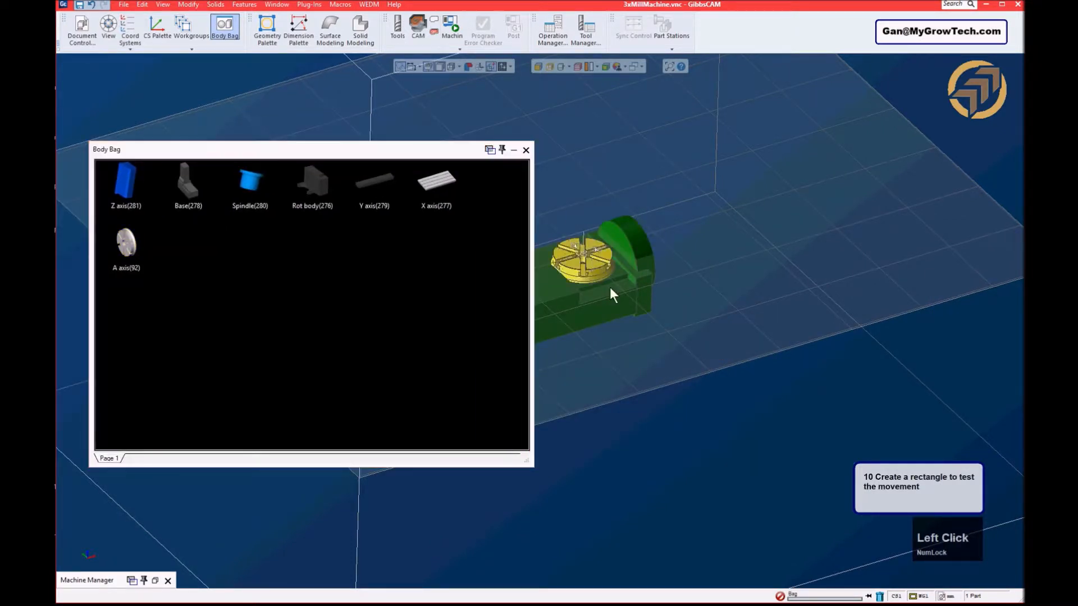
click(526, 150)
- Create a rectangle centred on the origin, 100 mm in X and 50 mm in Y
scroll(593, 247, down, 3)
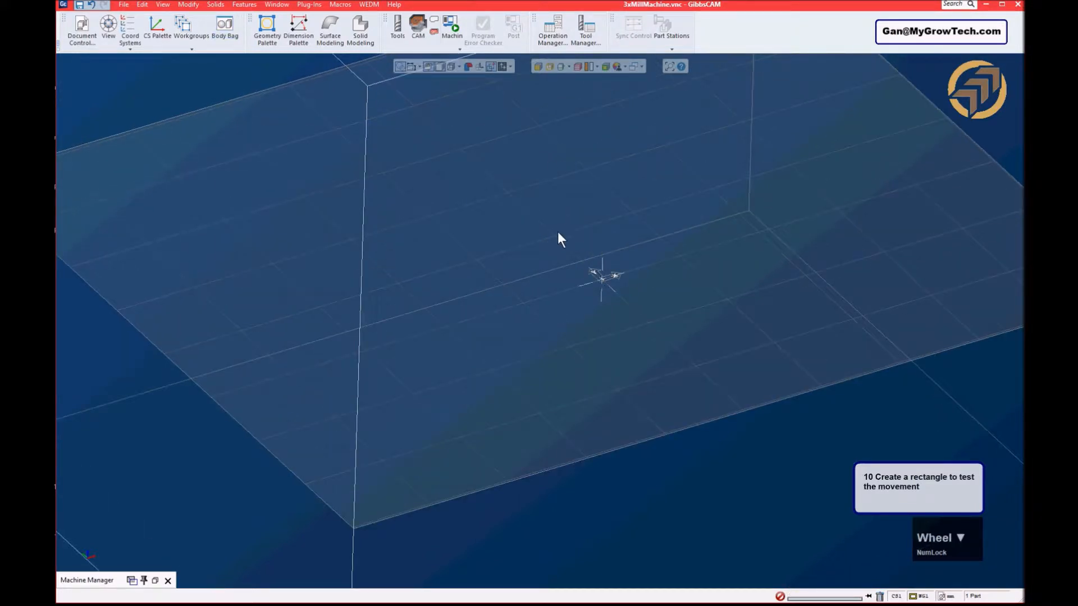
click(267, 27)
drag(250, 260, 482, 208)
click(452, 227)
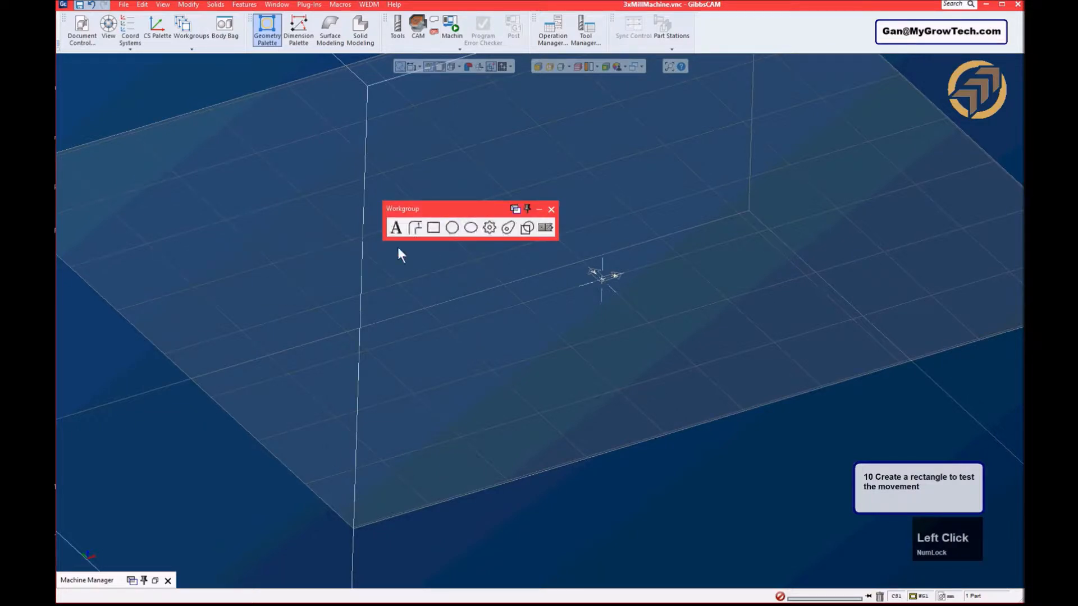
click(434, 228)
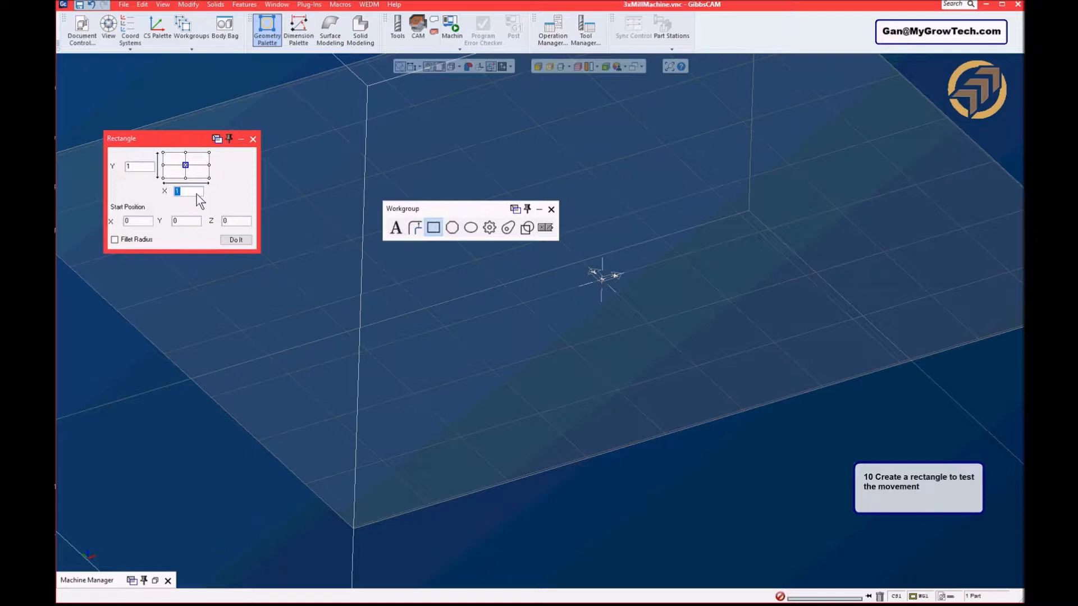
text(100)
click(137, 166)
text(50)
click(236, 240)
click(253, 139)
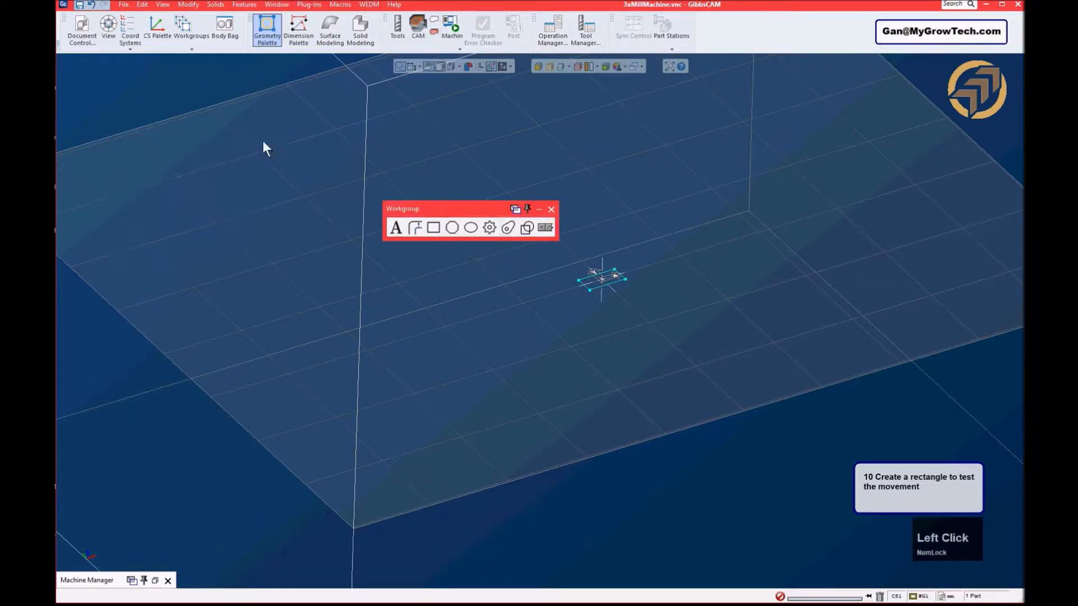
- Shrink-wrap the stock to the visible rectangle geometry
scroll(663, 291, up, 4)
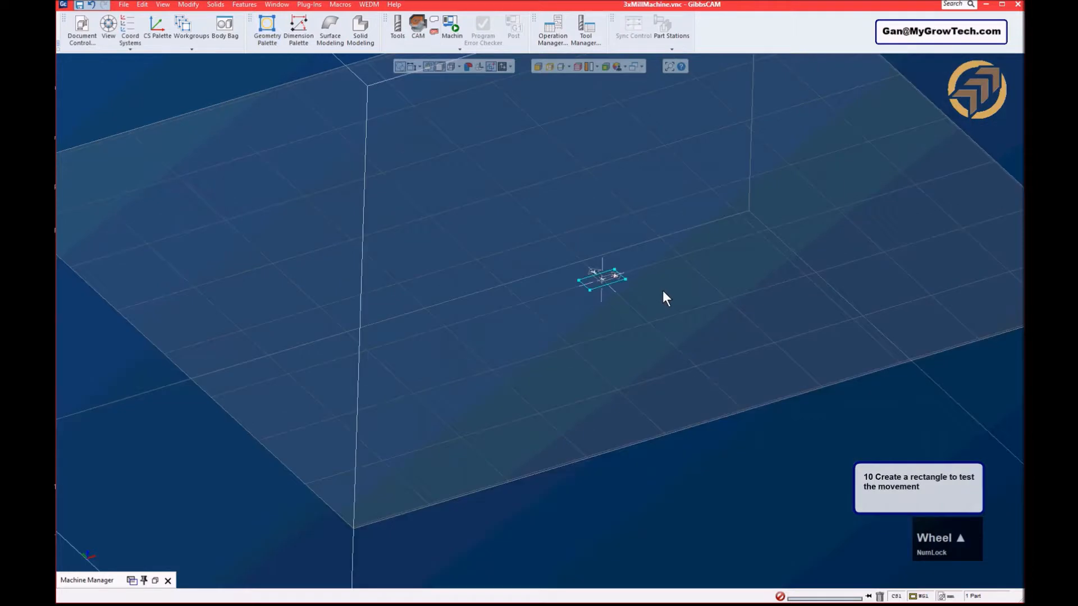
scroll(629, 216, down, 4)
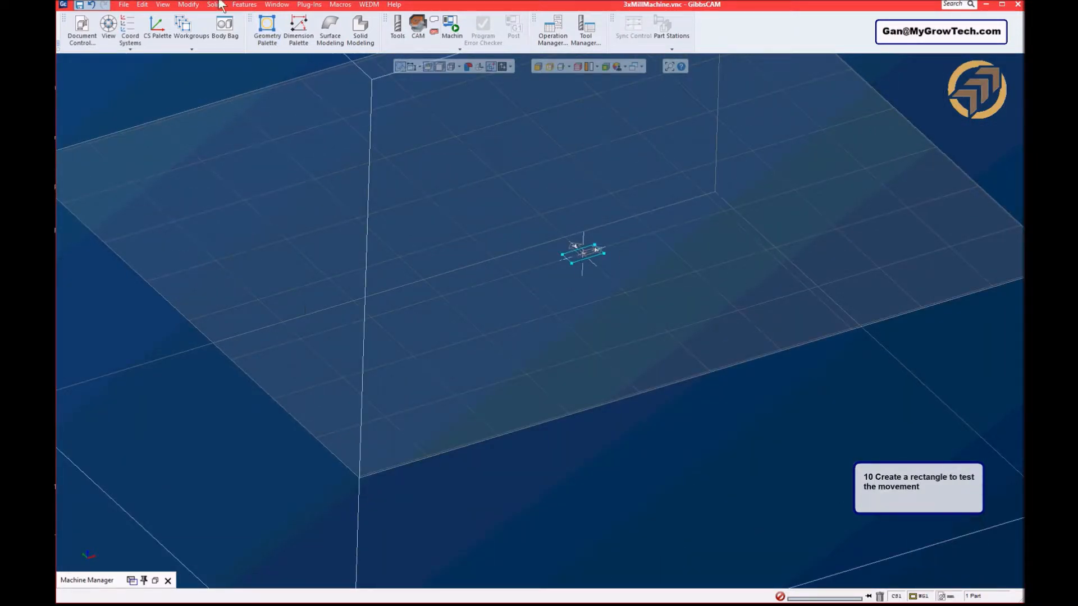
click(192, 7)
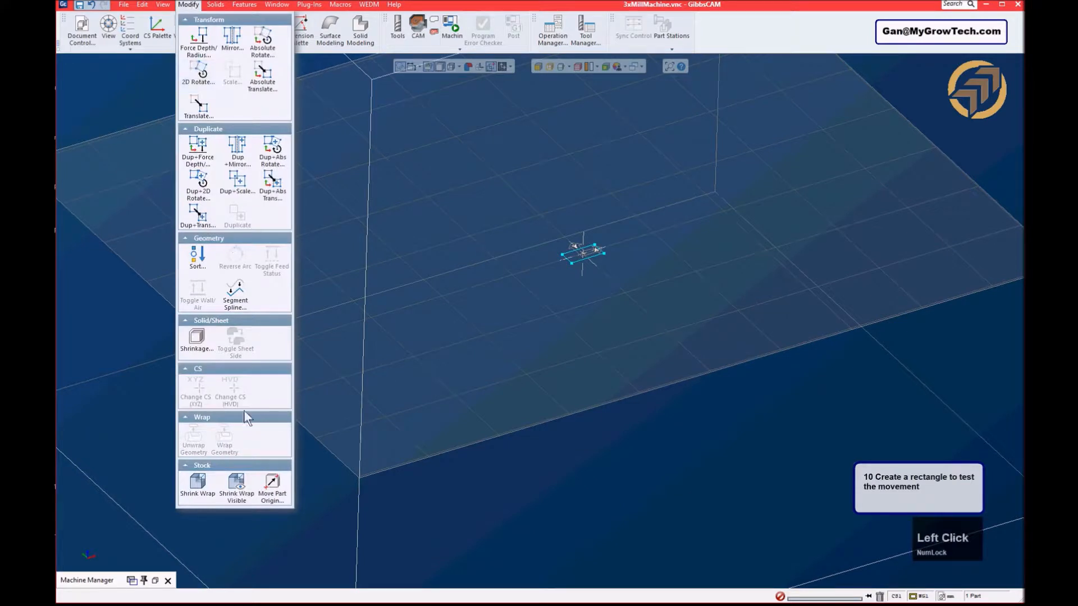
click(238, 499)
scroll(527, 294, up, 4)
scroll(532, 325, down, 2)
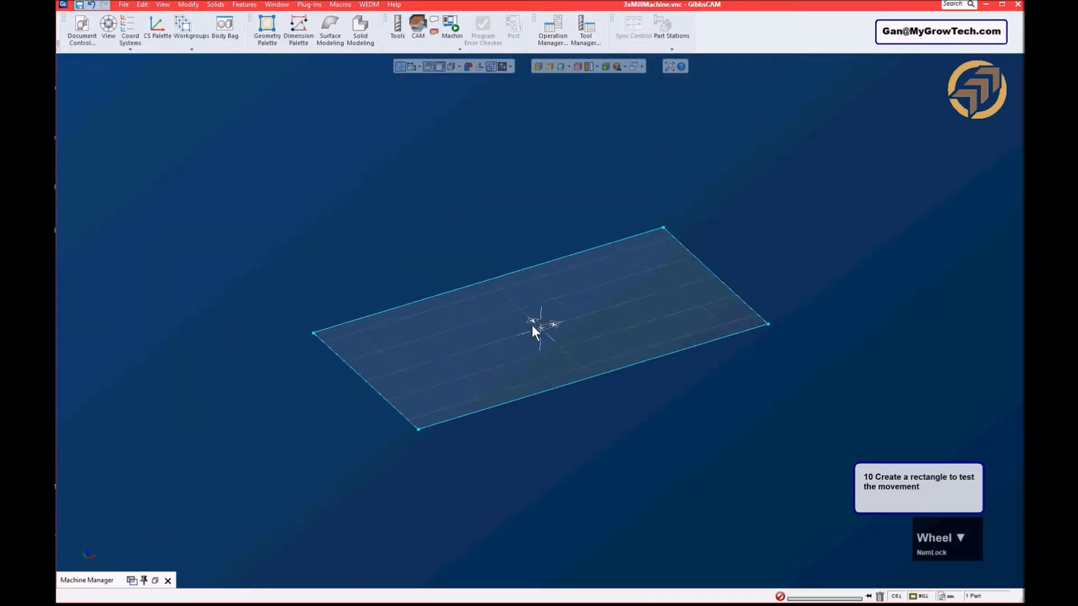
- Extrude the rectangle into a solid block with Z- set to -50, and close the solid creation palettes
ctrl+drag(519, 323, 486, 220)
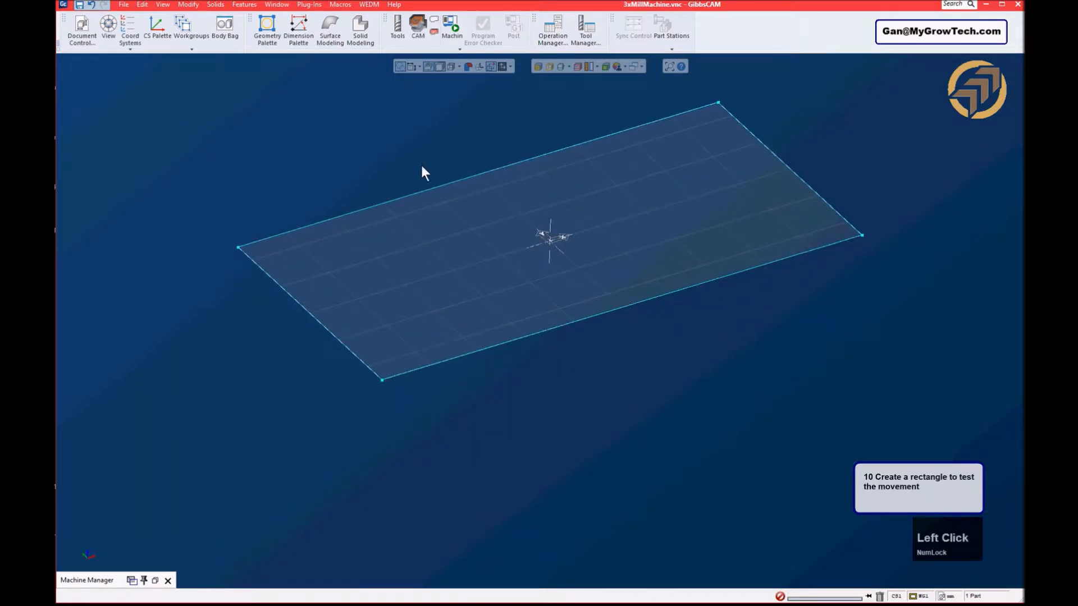
click(443, 189)
click(362, 39)
click(140, 204)
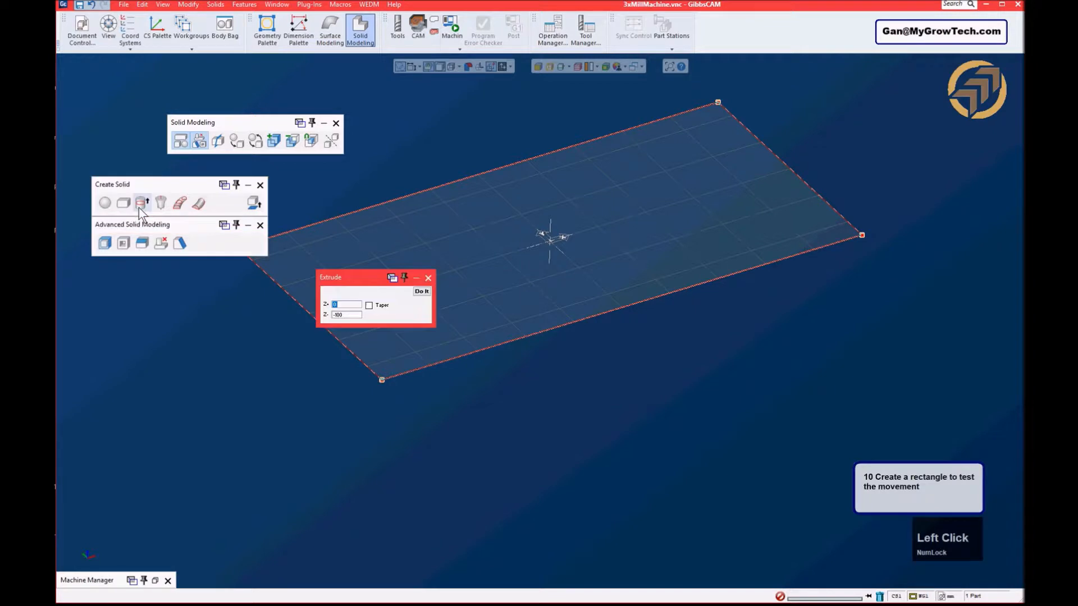
click(346, 315)
text(-50)
click(423, 292)
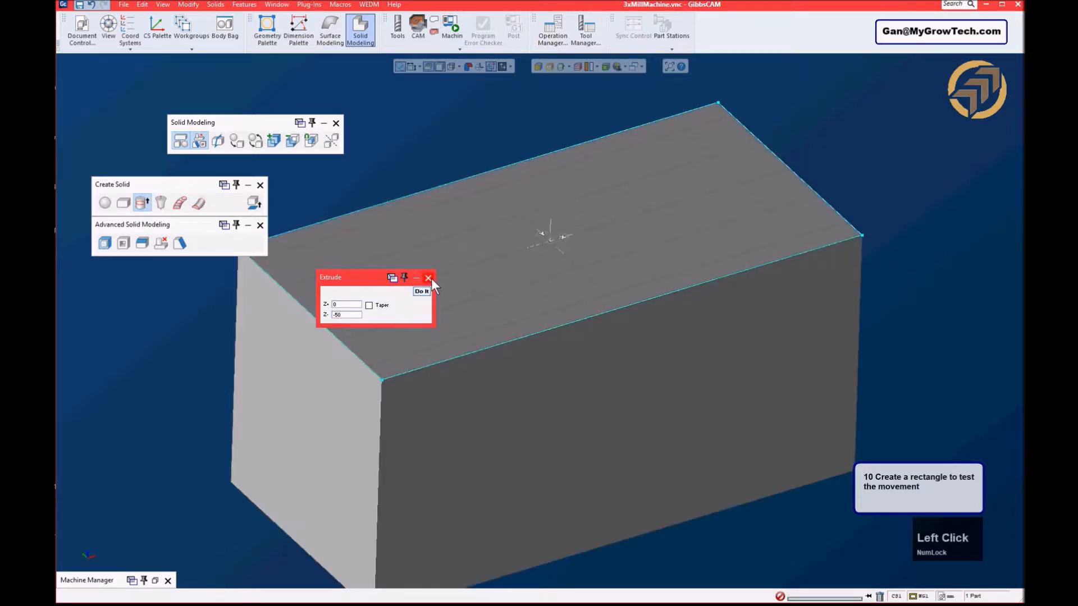
click(429, 278)
click(260, 185)
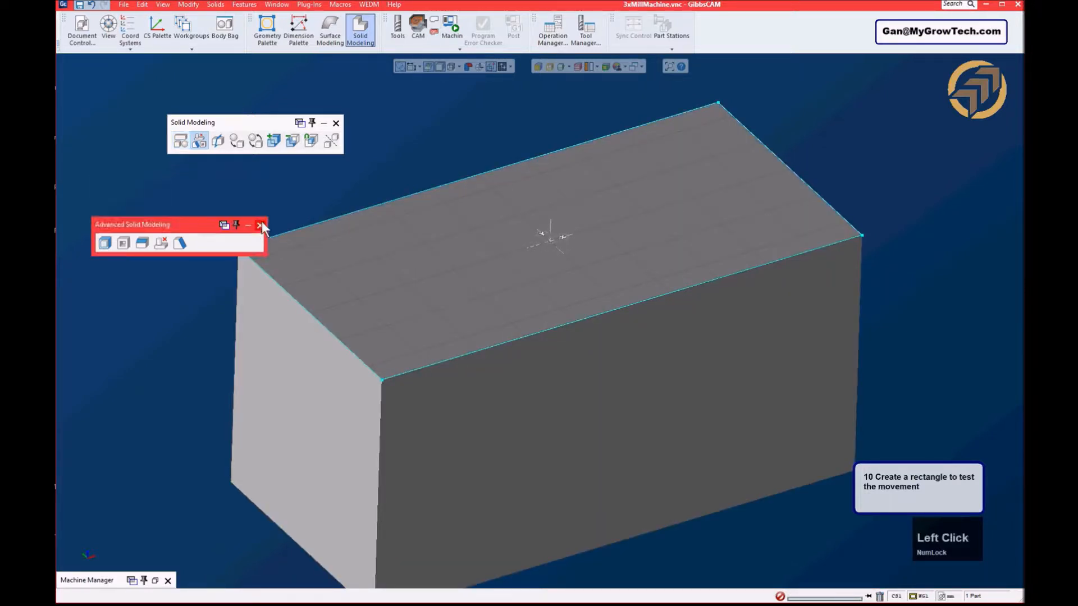
click(260, 225)
- Delete the rectangle geometry around the block's upper face and close the Solid Modeling palette
ctrl+drag(527, 251, 548, 211)
scroll(548, 211, down, 1)
scroll(548, 211, up, 1)
click(615, 267)
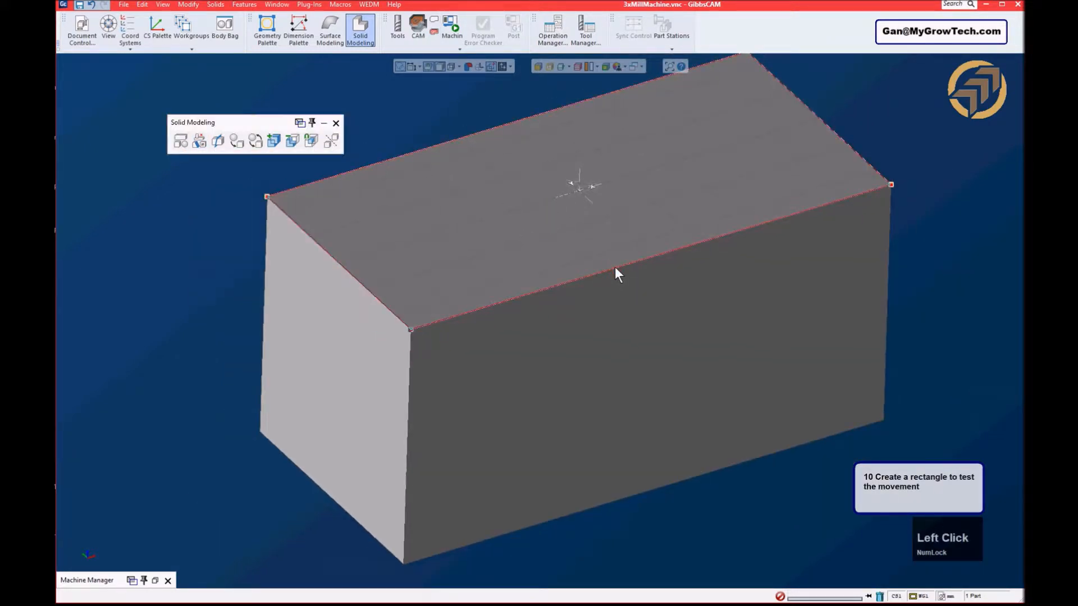
key(Delete)
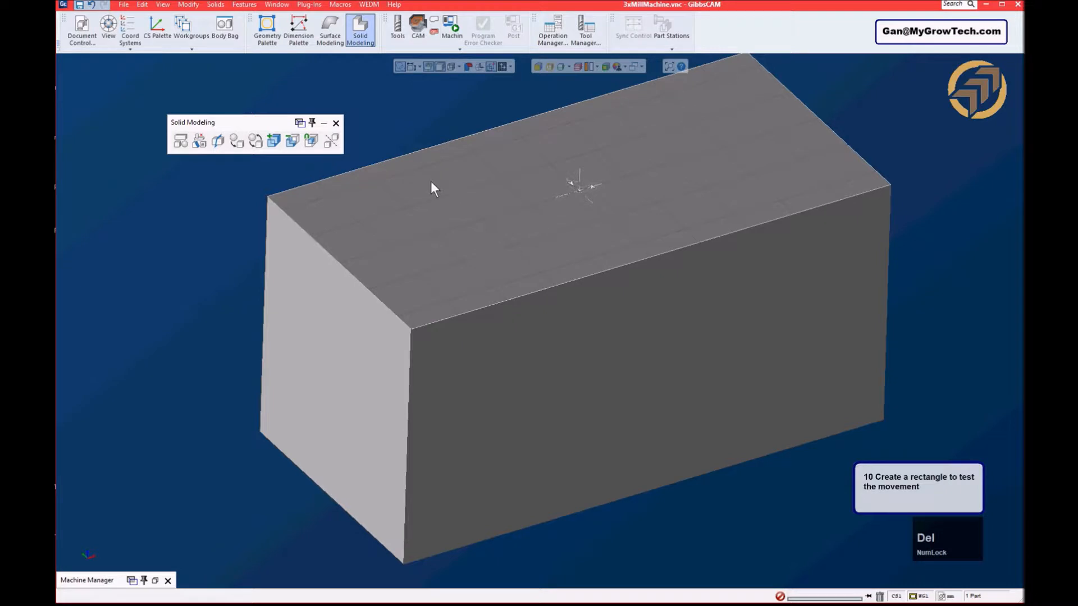
click(336, 122)
ctrl+drag(589, 197, 553, 206)
scroll(554, 206, down, 1)
scroll(554, 205, up, 4)
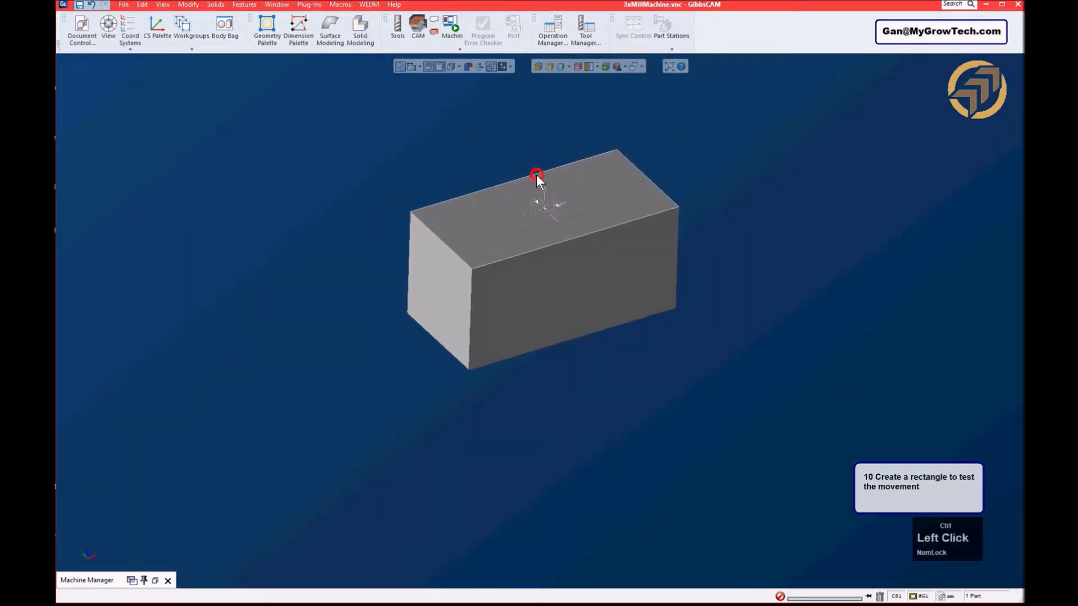
- Run Machine Sim without the axis position display, examine where the stock sits on the round table, and exit the simulation
click(450, 46)
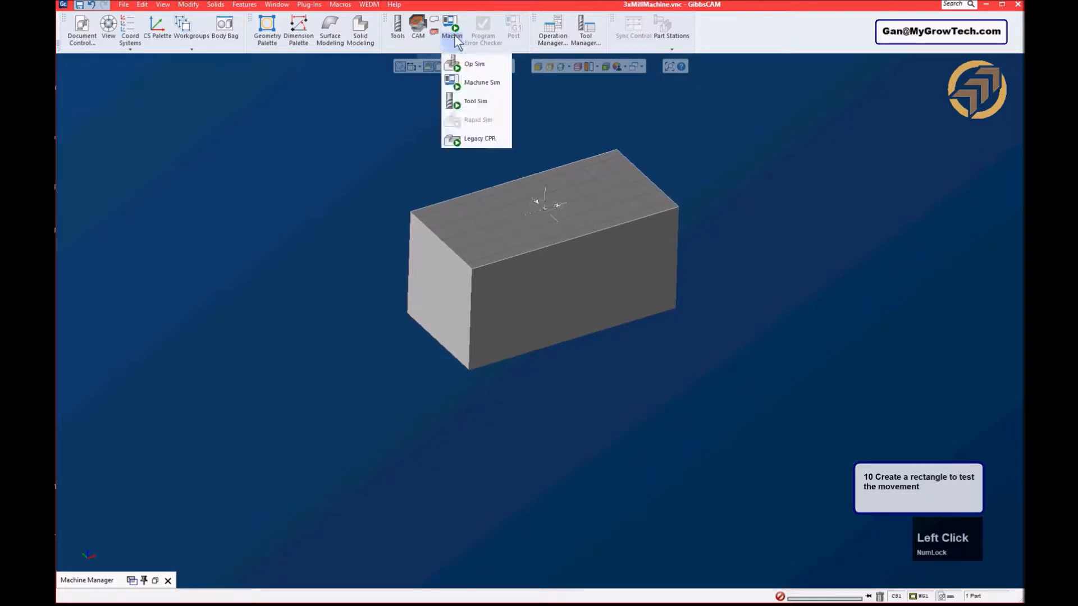
click(481, 82)
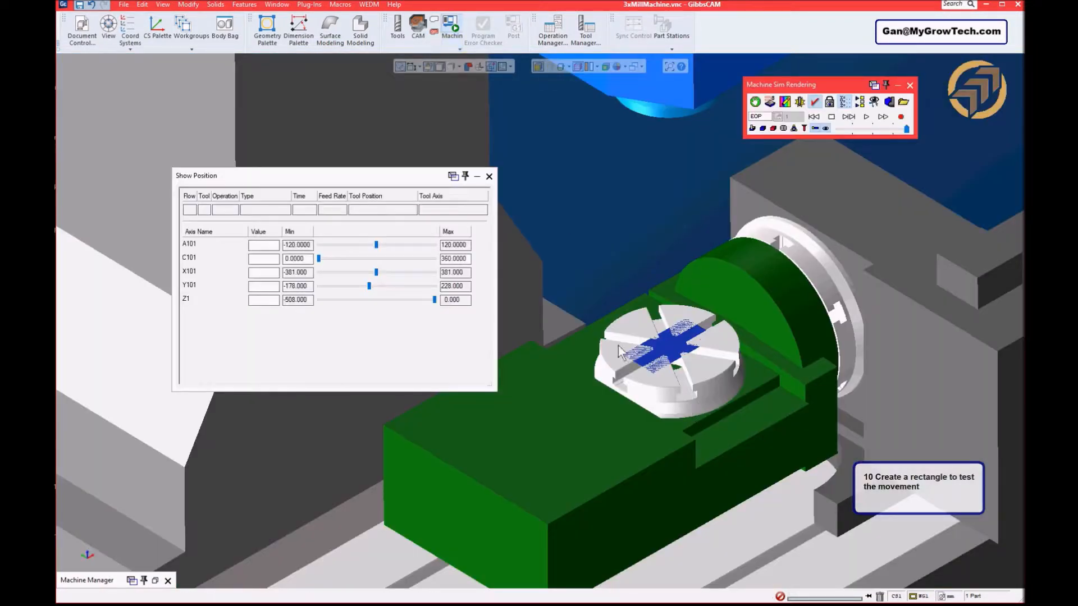
click(489, 176)
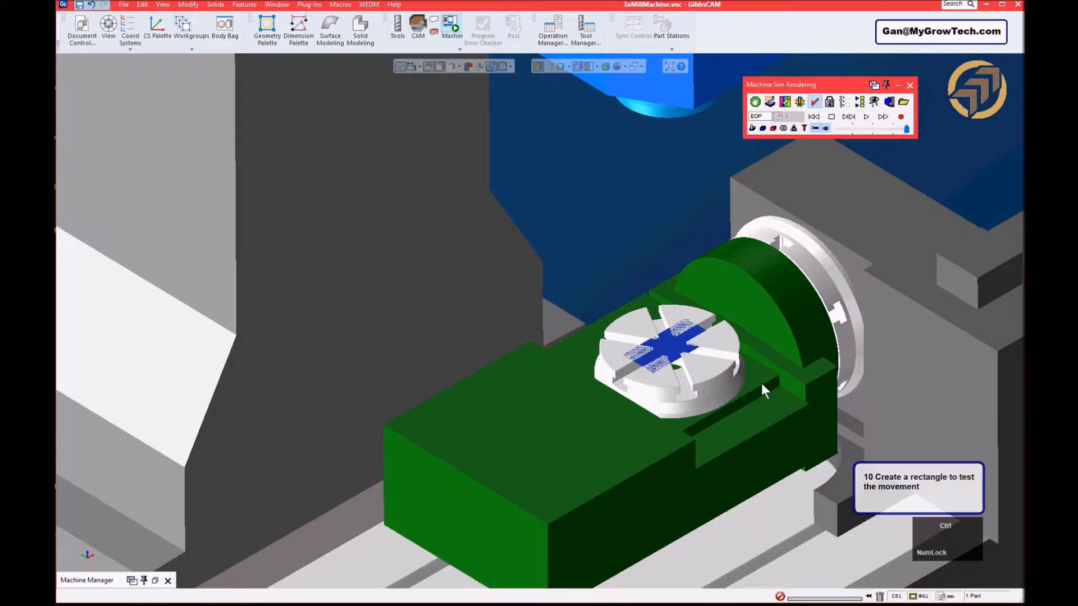
ctrl+scroll(760, 380, down, 2)
ctrl+drag(483, 281, 489, 277)
middle_drag(490, 278, 499, 220)
middle_drag(515, 269, 601, 349)
scroll(578, 291, down, 4)
scroll(579, 293, down, 1)
click(911, 86)
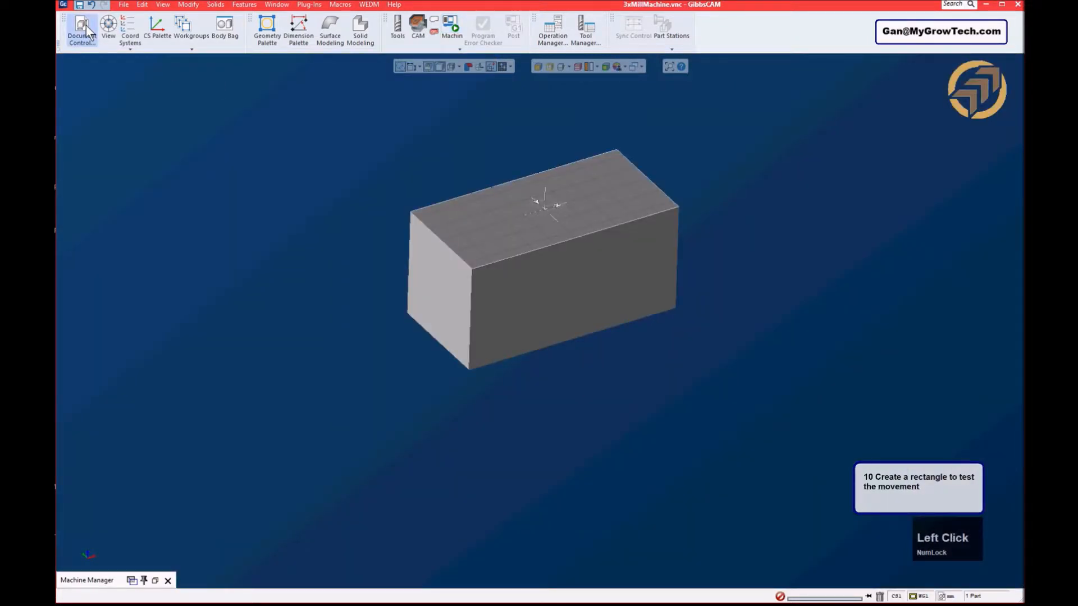
- Set the part offset in Z to 100 in the document settings
click(85, 31)
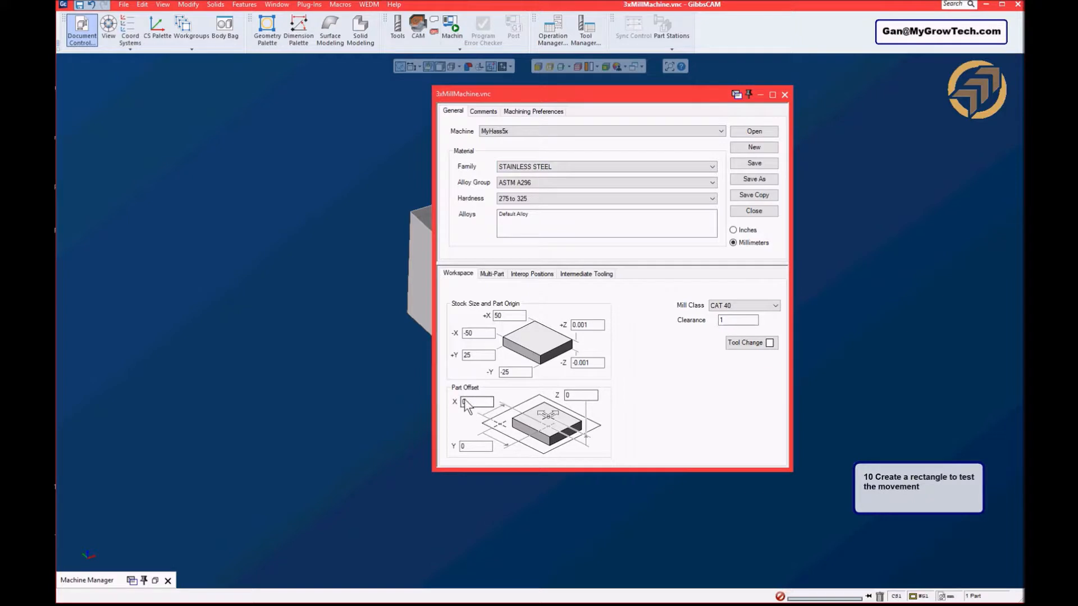
click(583, 397)
double_click(583, 397)
text(100)
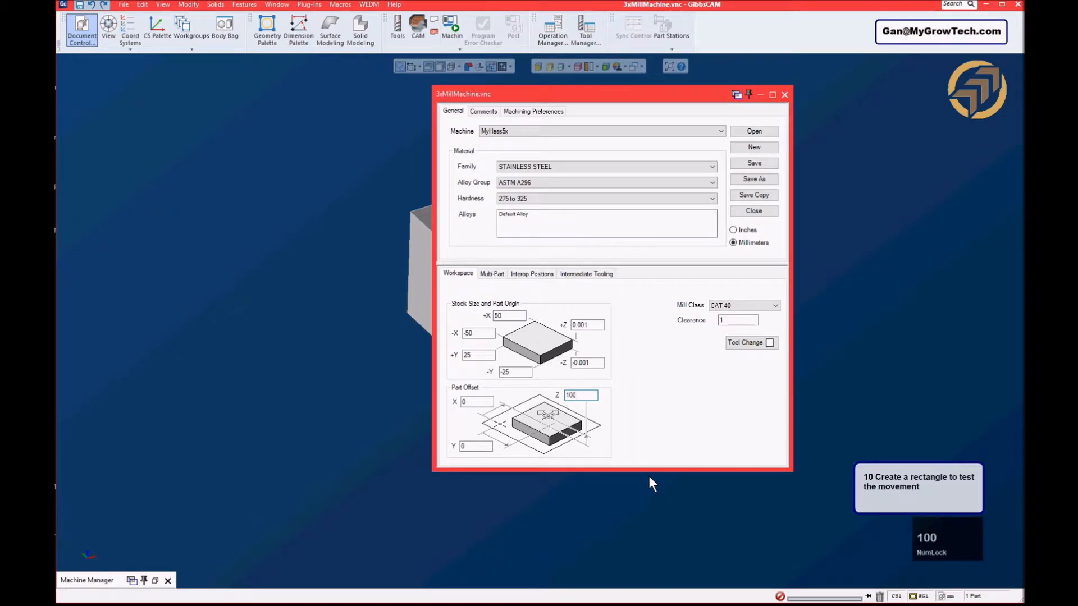
drag(576, 96, 230, 114)
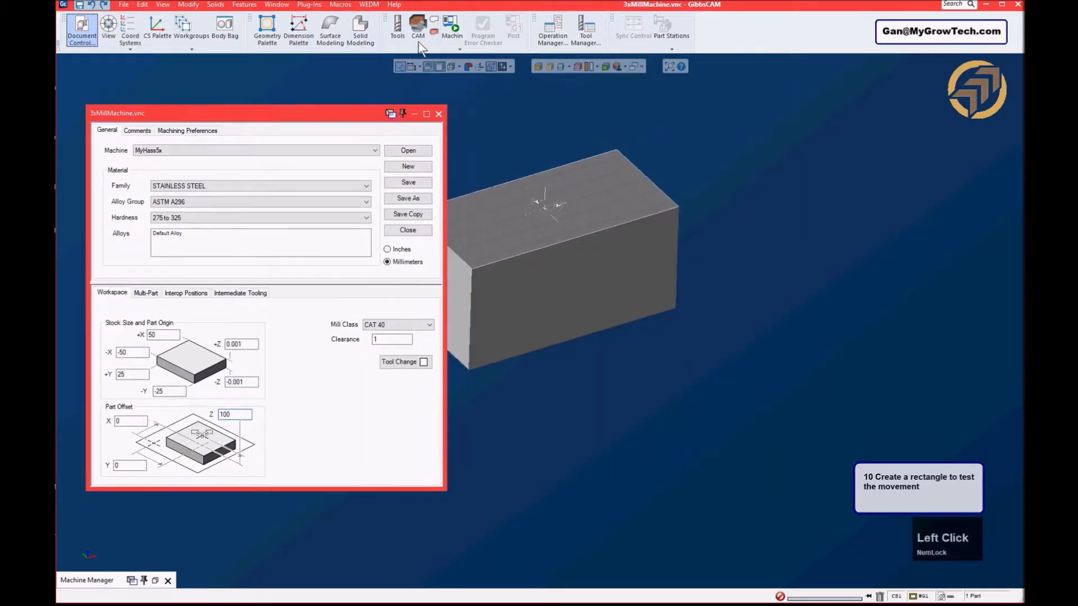
- Run the machine simulation to check the offset stock above the round table, and close the document settings and simulation
click(452, 26)
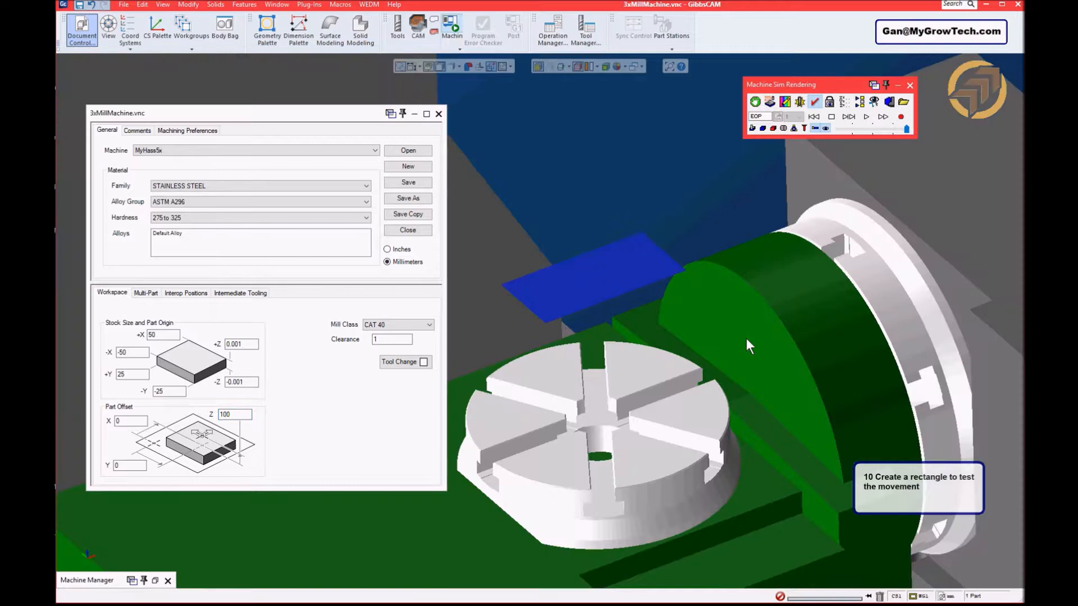
mouse_move(655, 404)
middle_down()
mouse_move(717, 229)
mouse_move(874, 219)
mouse_move(664, 362)
mouse_move(631, 183)
mouse_move(666, 421)
middle_up()
scroll(663, 367, down, 3)
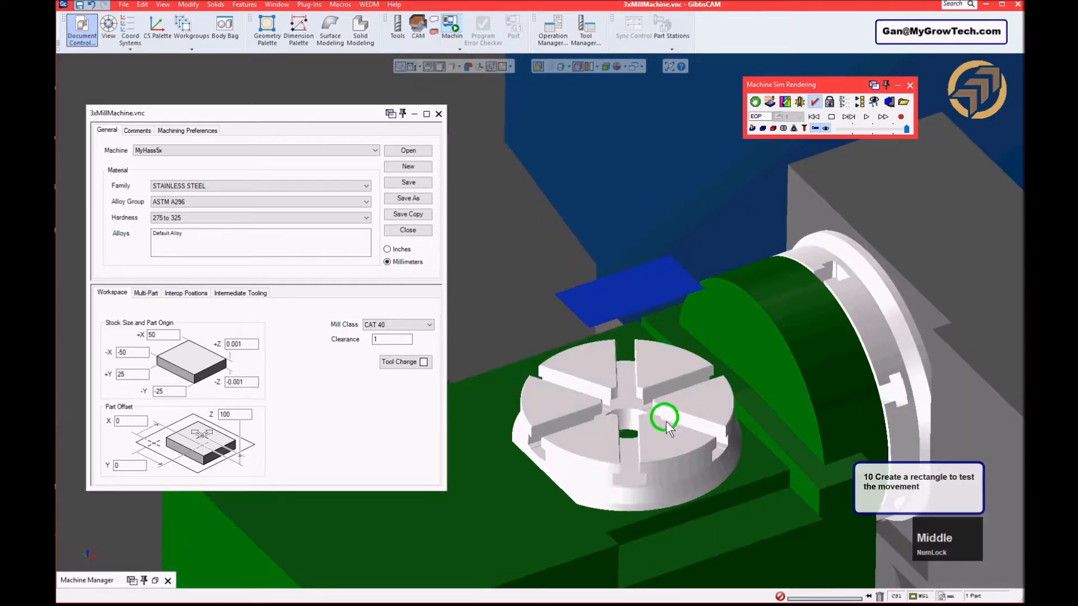
click(440, 114)
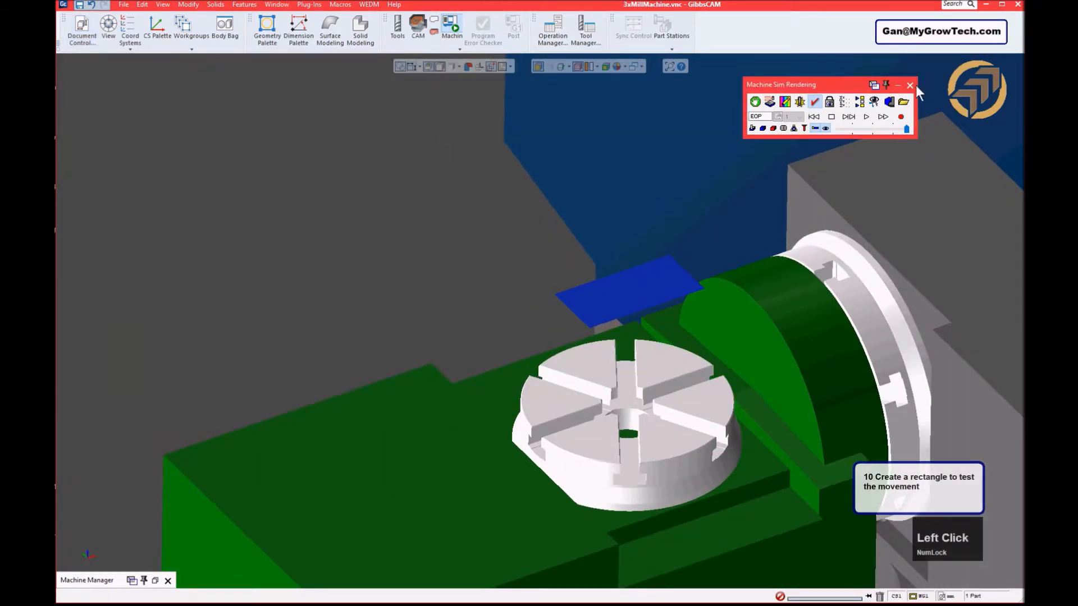
click(910, 85)
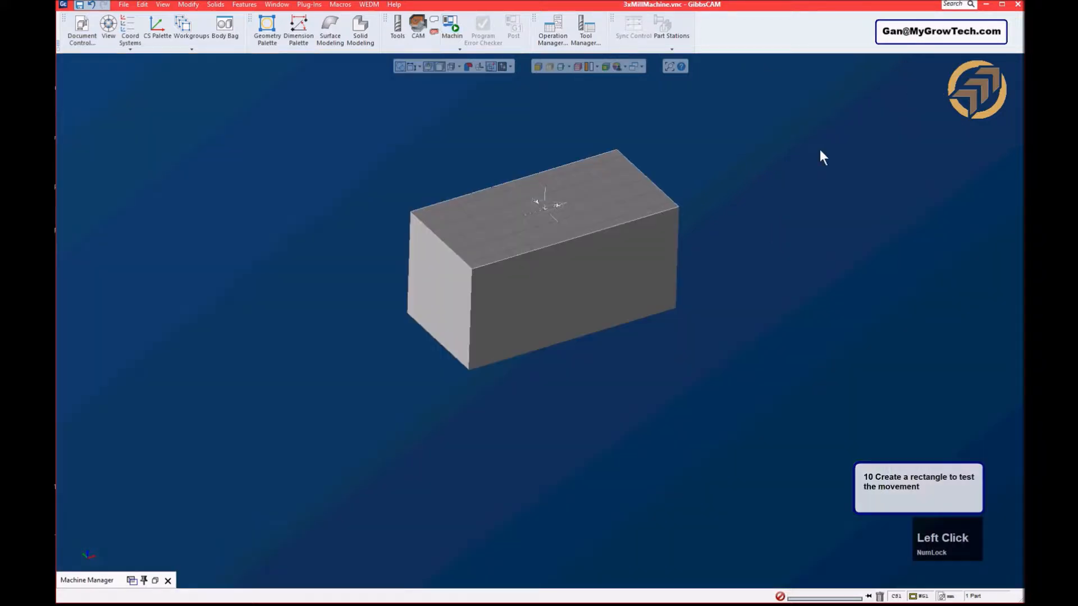
- Change the extruded block's body type to Stock in its properties
right_click(643, 231)
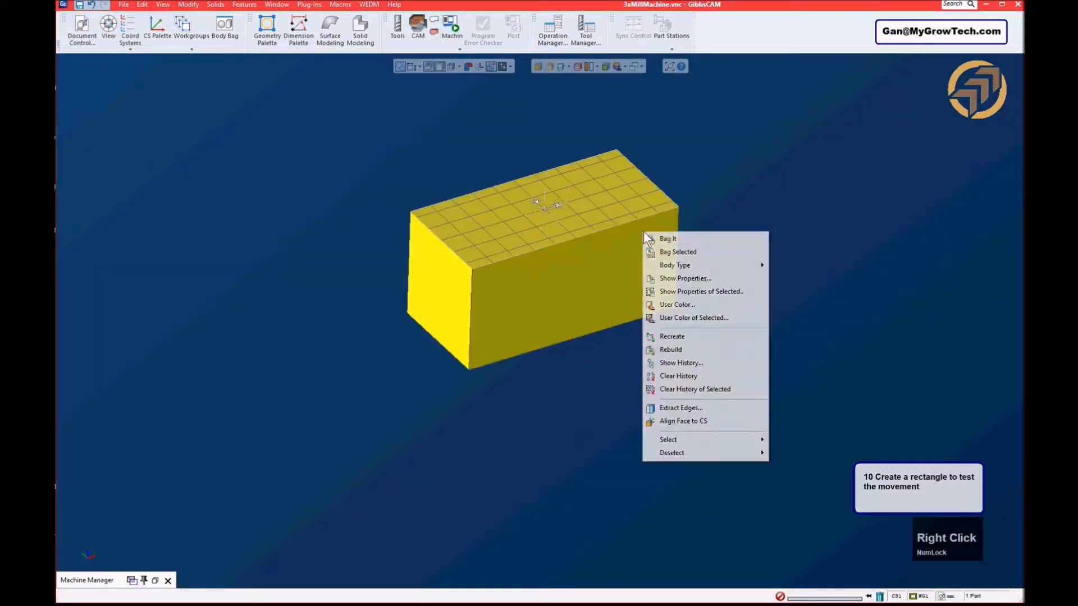
click(698, 280)
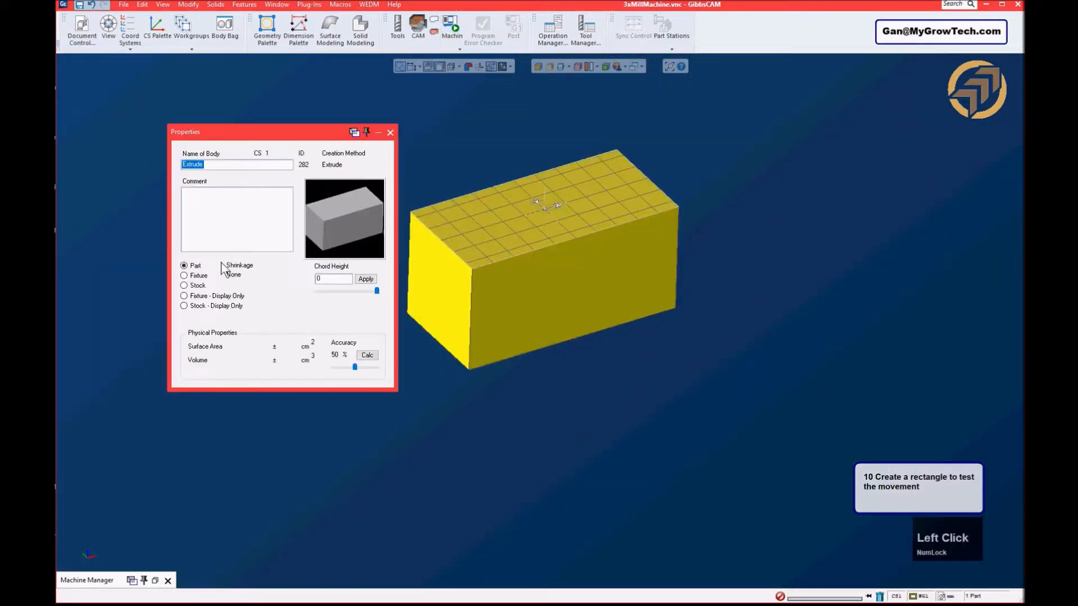
click(191, 286)
click(390, 133)
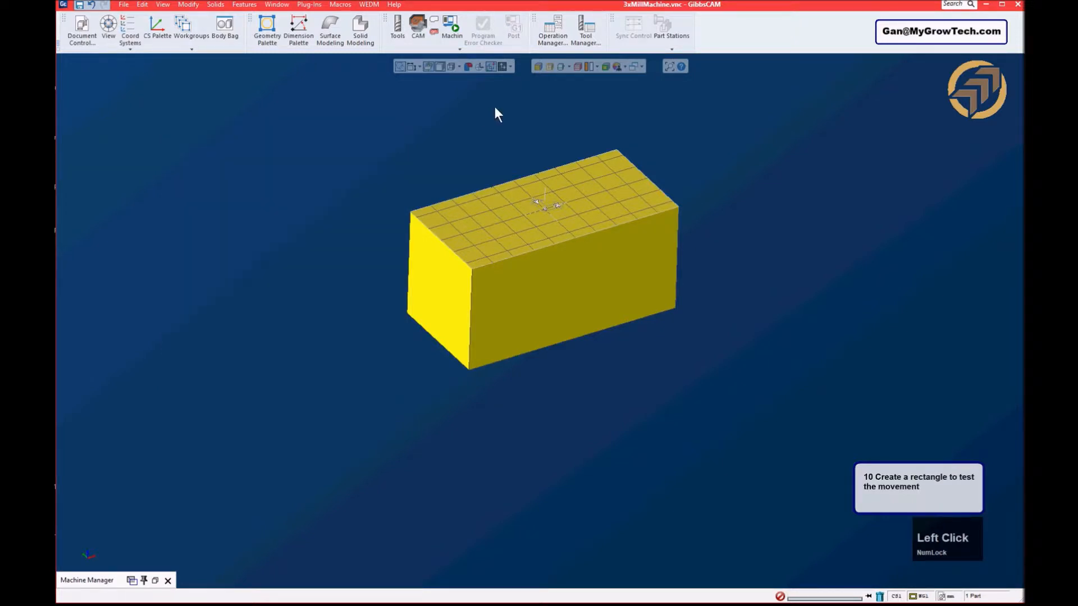
- Run the machine simulation, examine how the stock block sits above the round table, and close the simulation
click(452, 26)
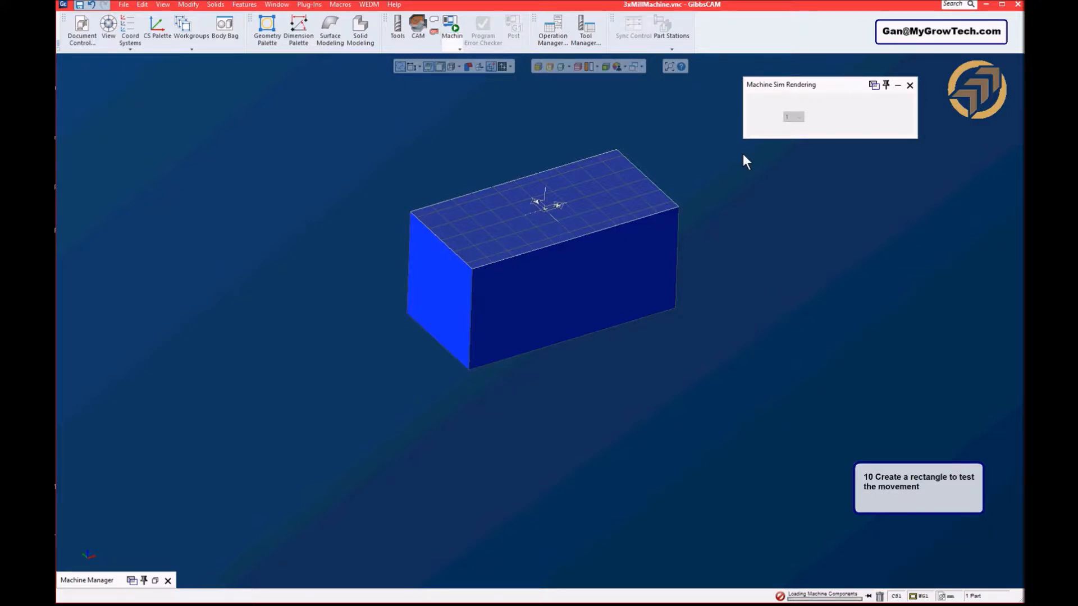
scroll(706, 351, down, 3)
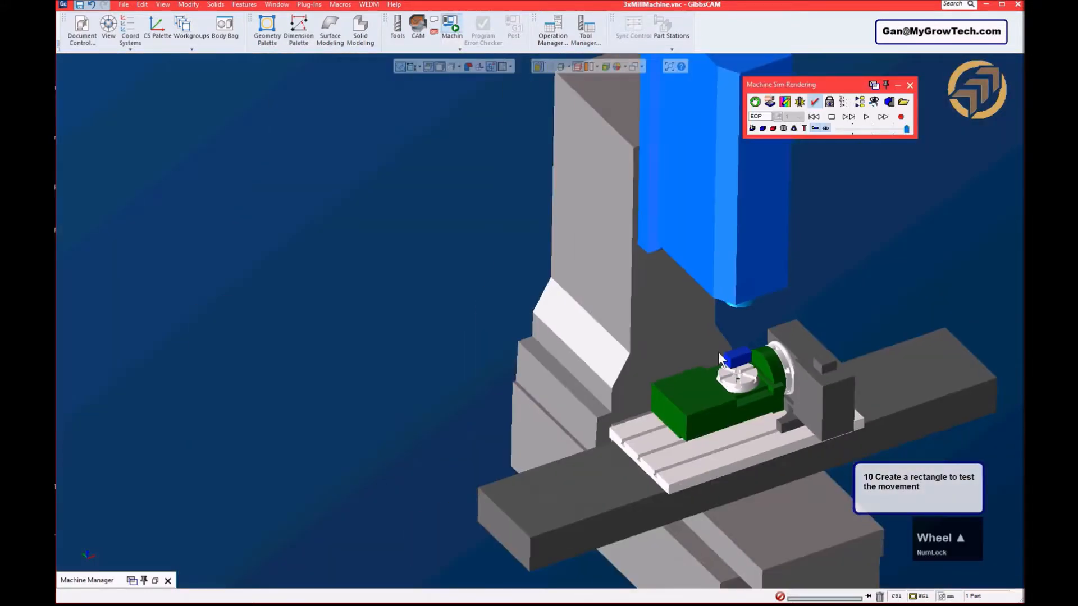
middle_click(696, 320)
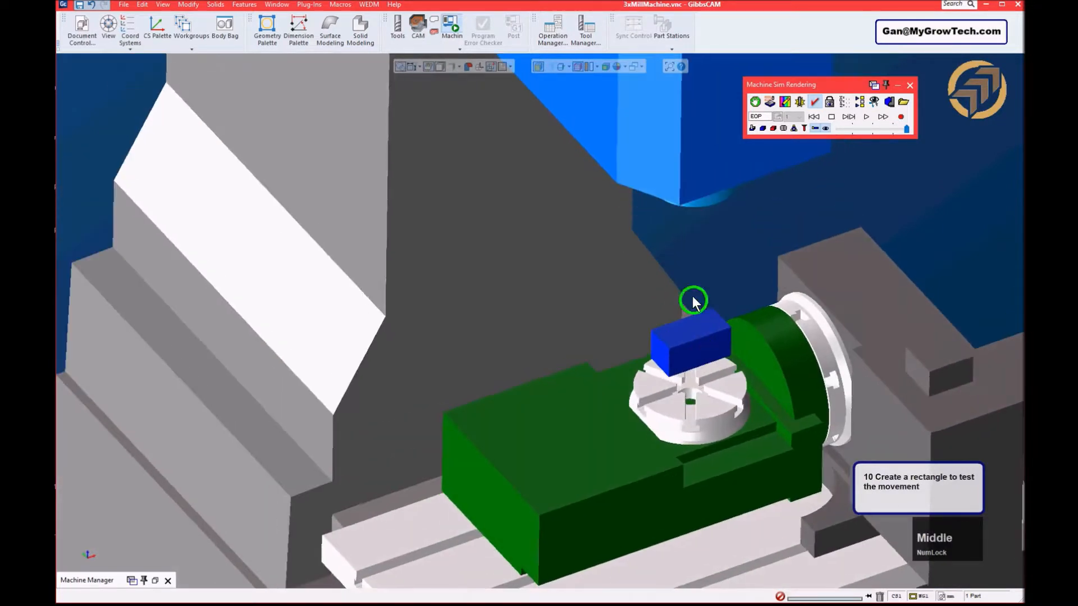
ctrl+drag(709, 294, 639, 220)
scroll(639, 220, down, 3)
click(618, 245)
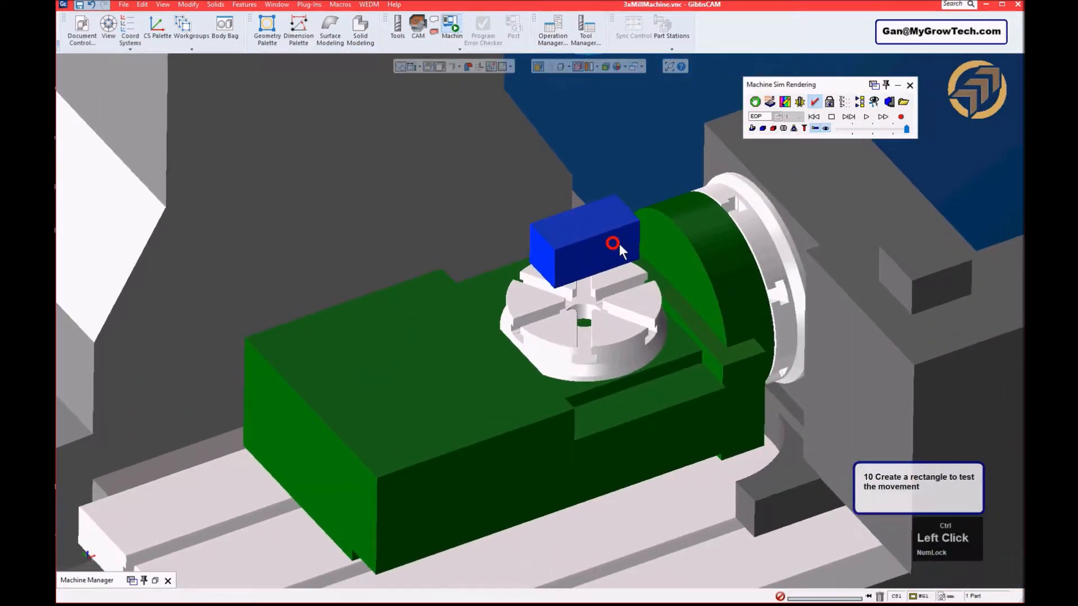
middle_drag(600, 240, 618, 185)
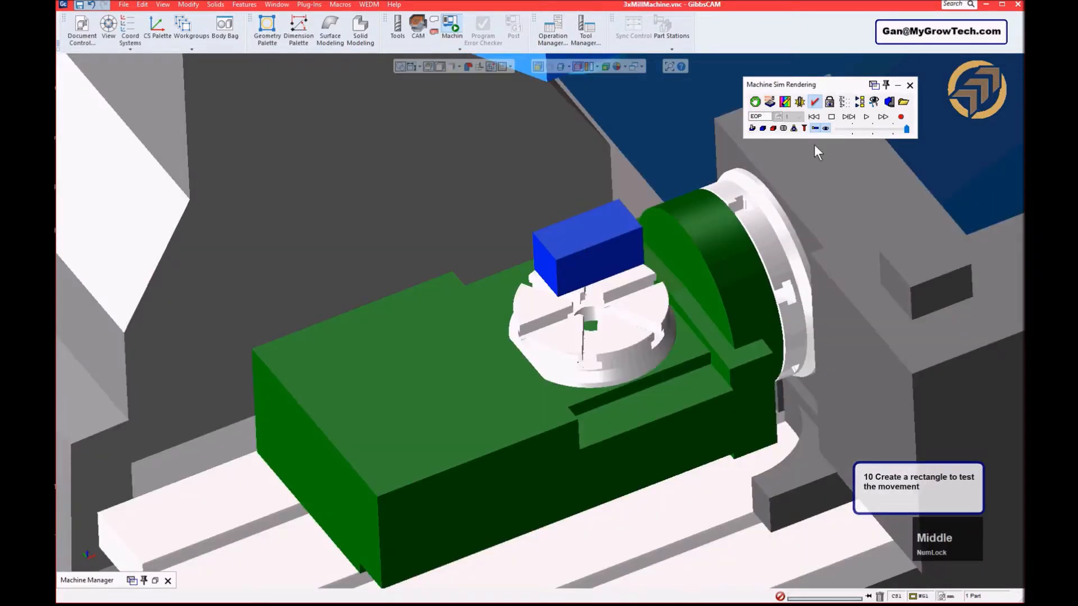
click(909, 86)
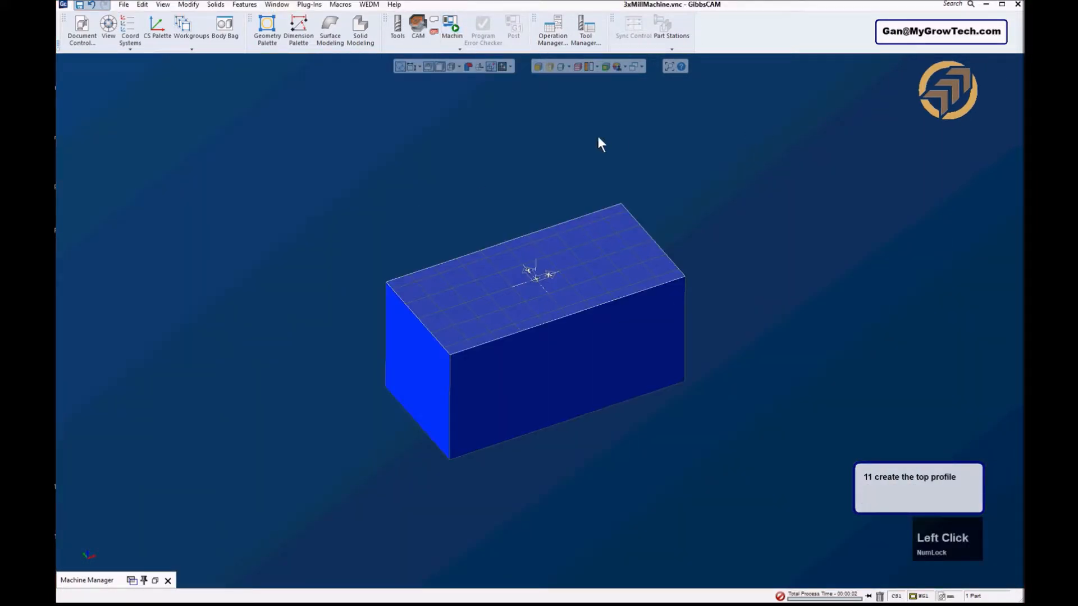
- Create a 10 mm ball end mill as tool 1, with 50 mm total length and 30 mm flute length
click(547, 140)
click(397, 28)
click(416, 29)
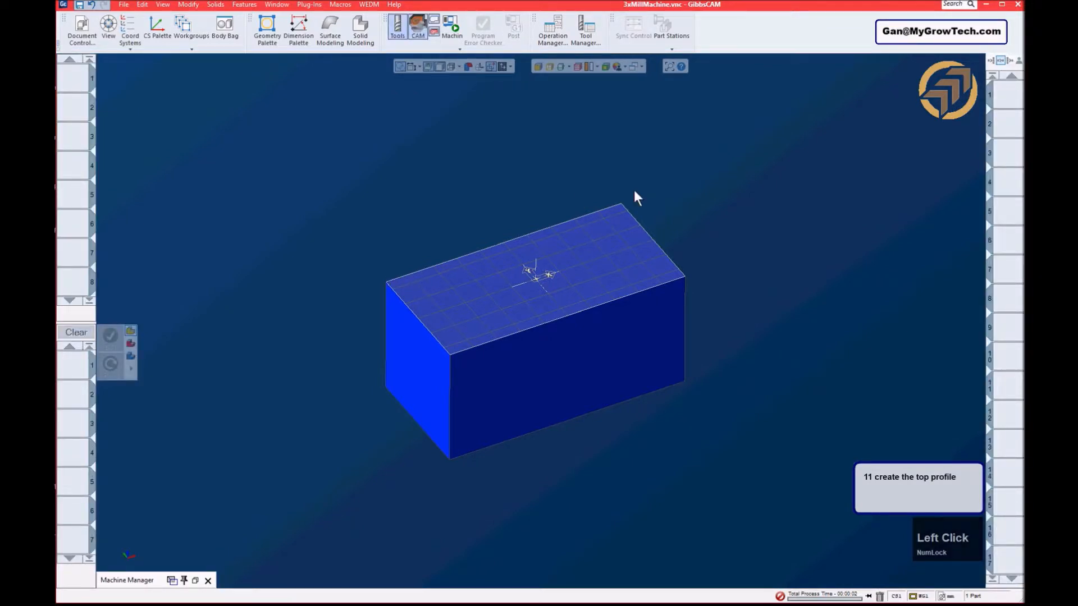
double_click(81, 81)
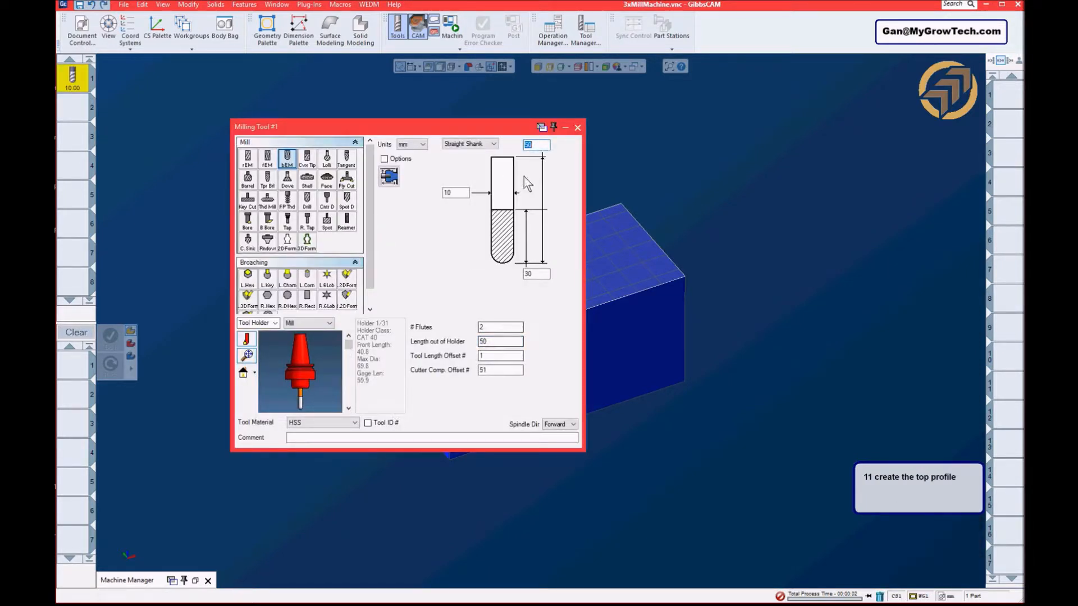
click(578, 128)
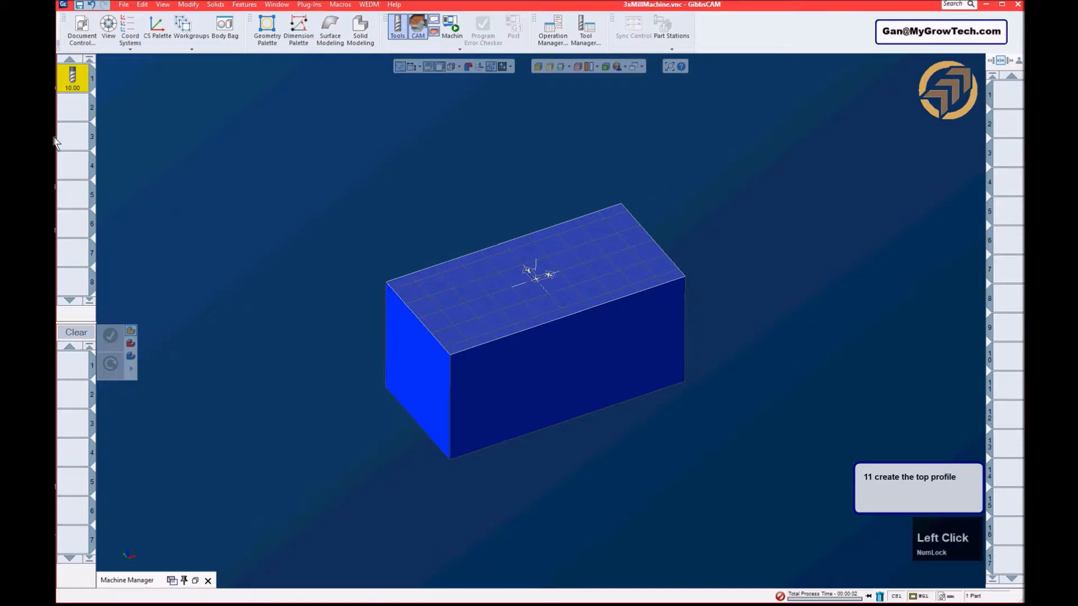
- Create a Contour process with tool 1, set the spindle speed to 111 RPM, and check its rotation settings
drag(73, 90, 77, 373)
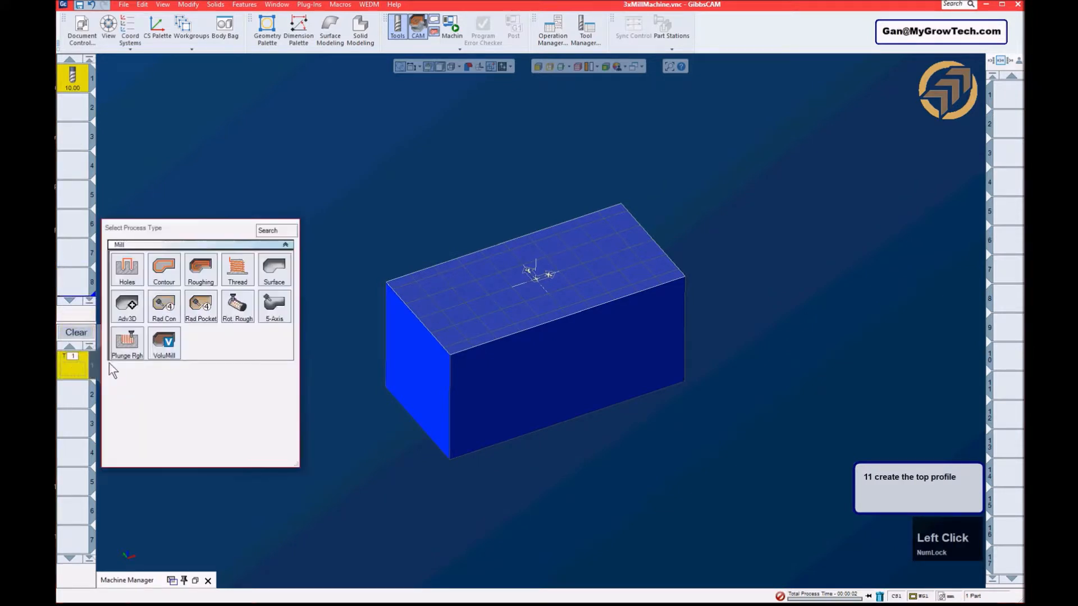
click(161, 265)
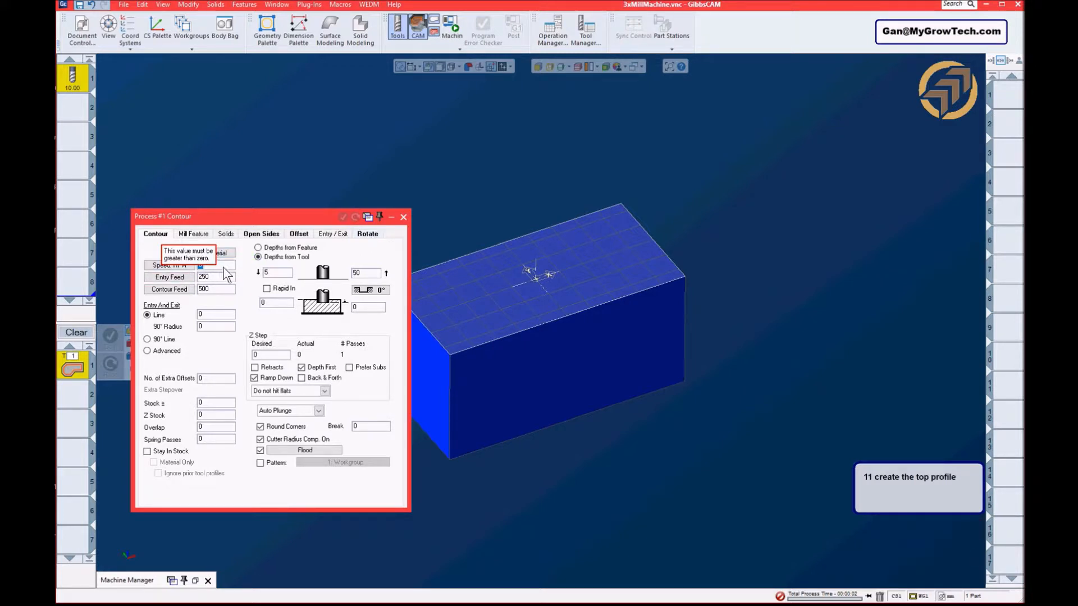
text(111)
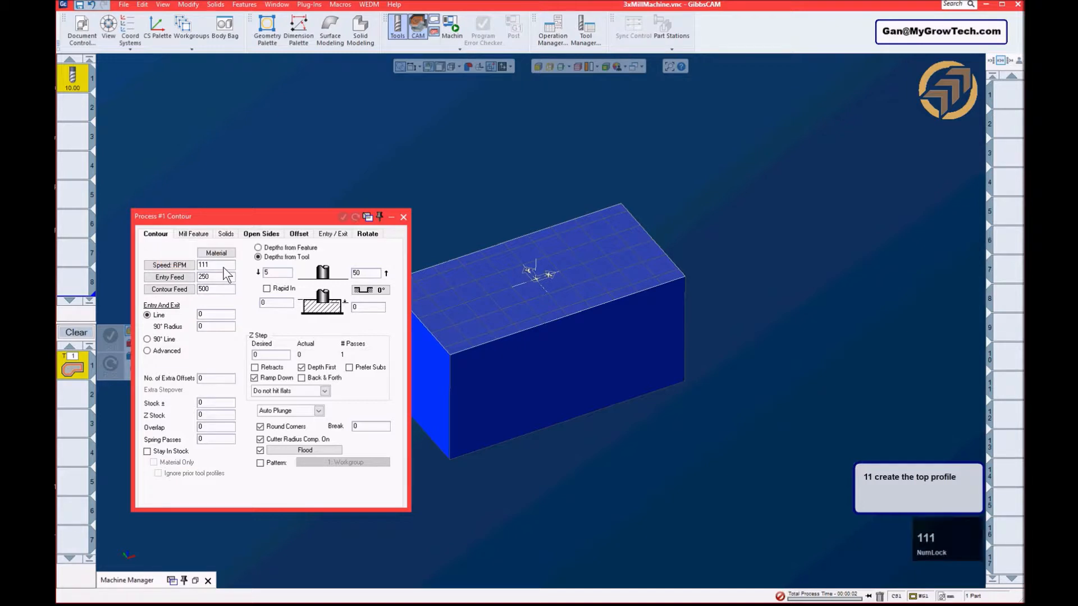
click(368, 233)
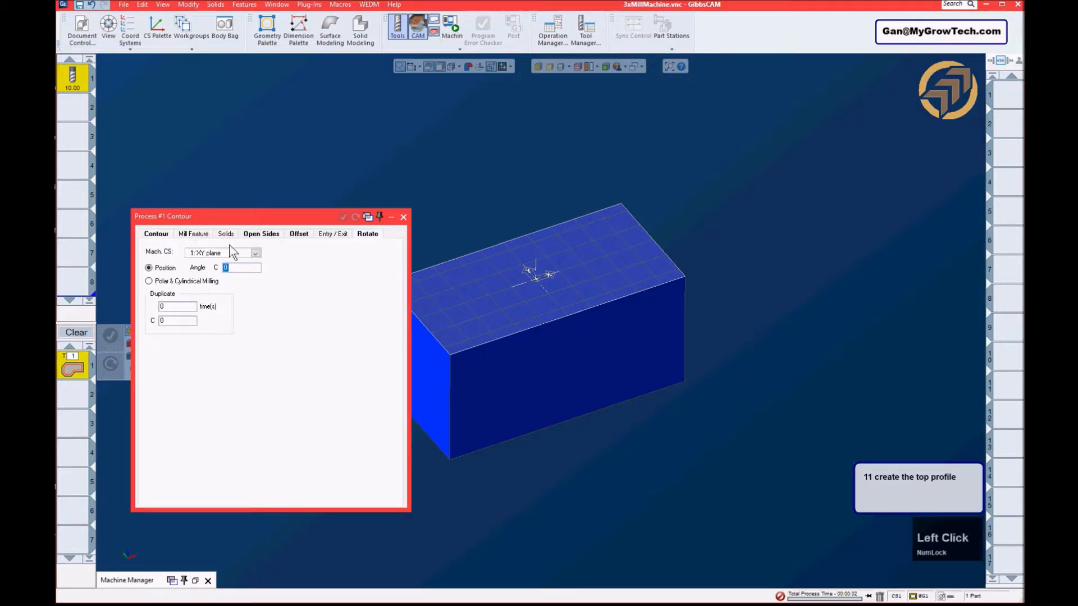
click(162, 235)
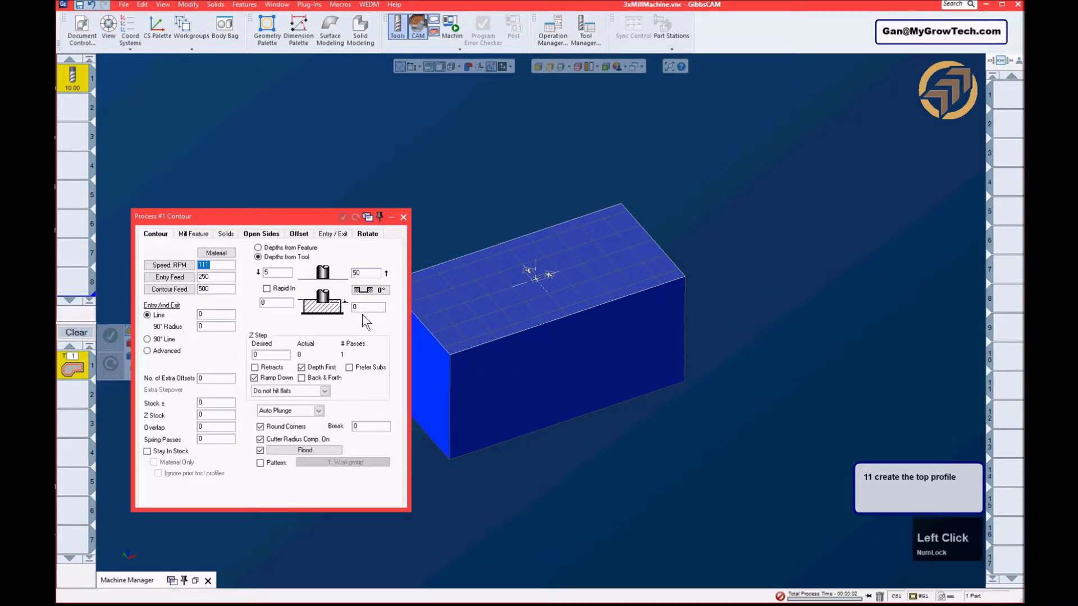
click(278, 303)
- Turn on the profiler, set its depth to -10, and select the profile around the block as the contour to machine
click(467, 308)
click(559, 67)
right_click(694, 277)
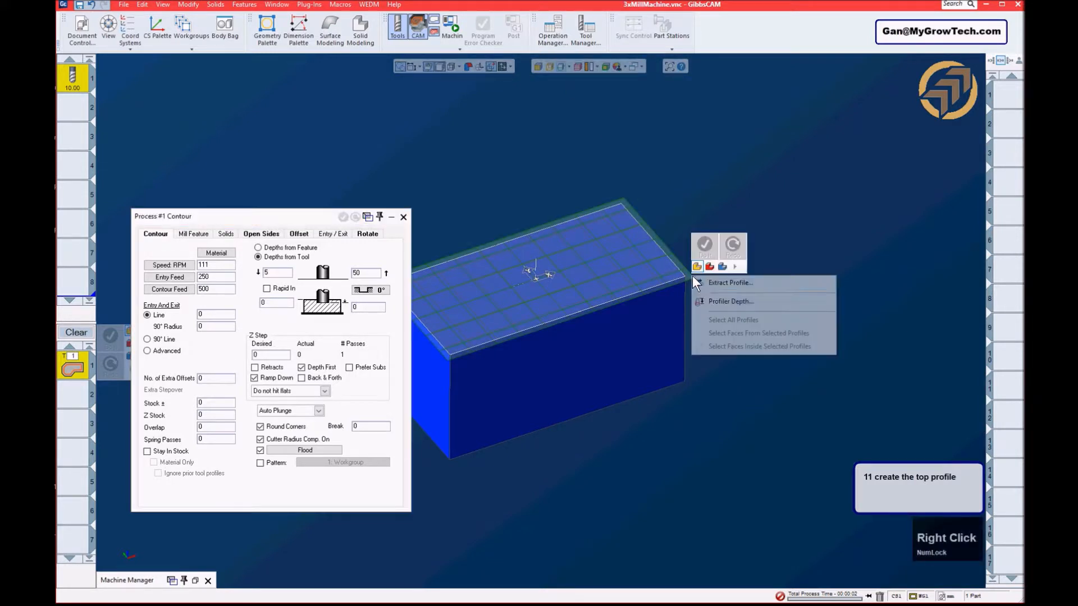
click(757, 303)
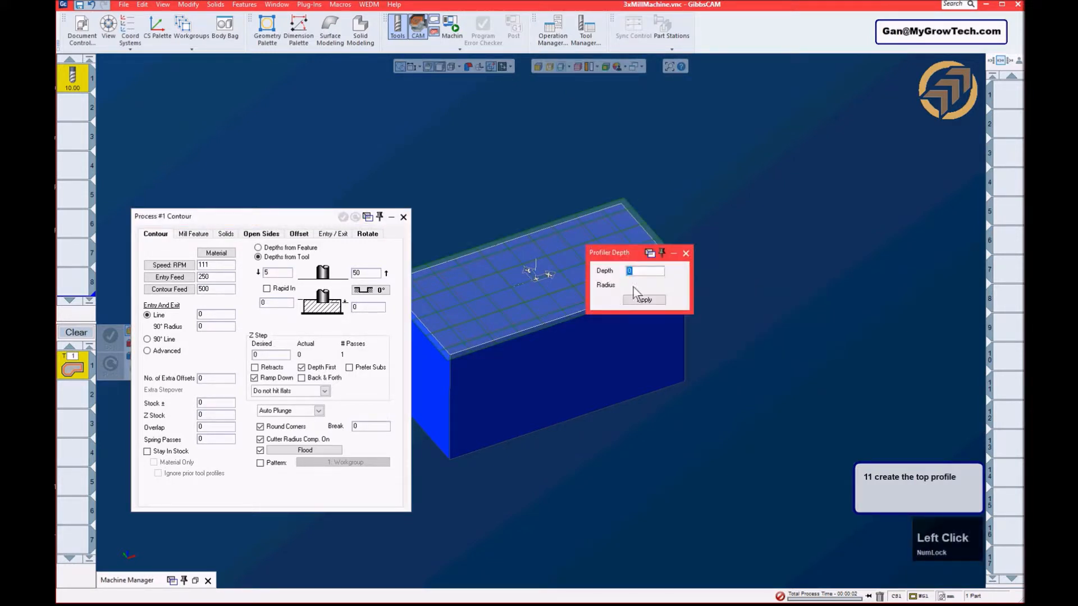
text(-10)
click(644, 301)
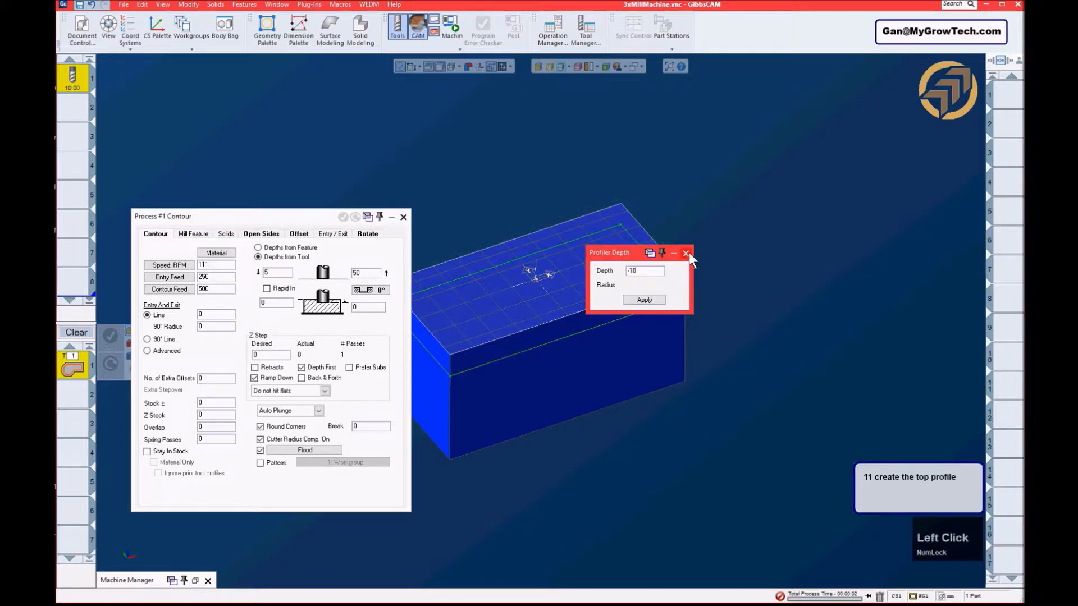
click(686, 254)
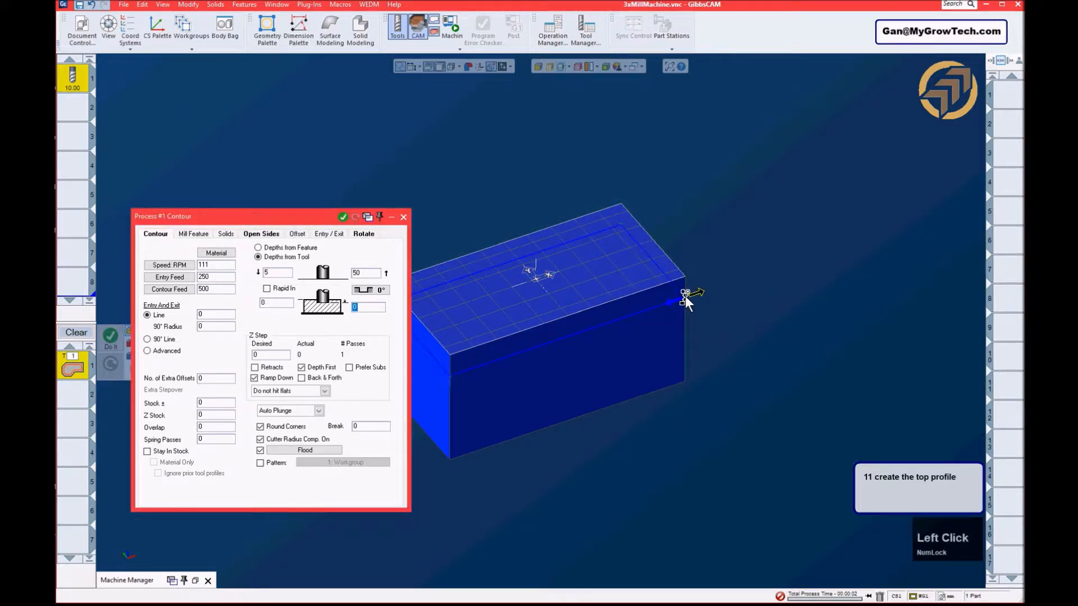
- Generate the contour operation around the block and close the process settings
click(343, 217)
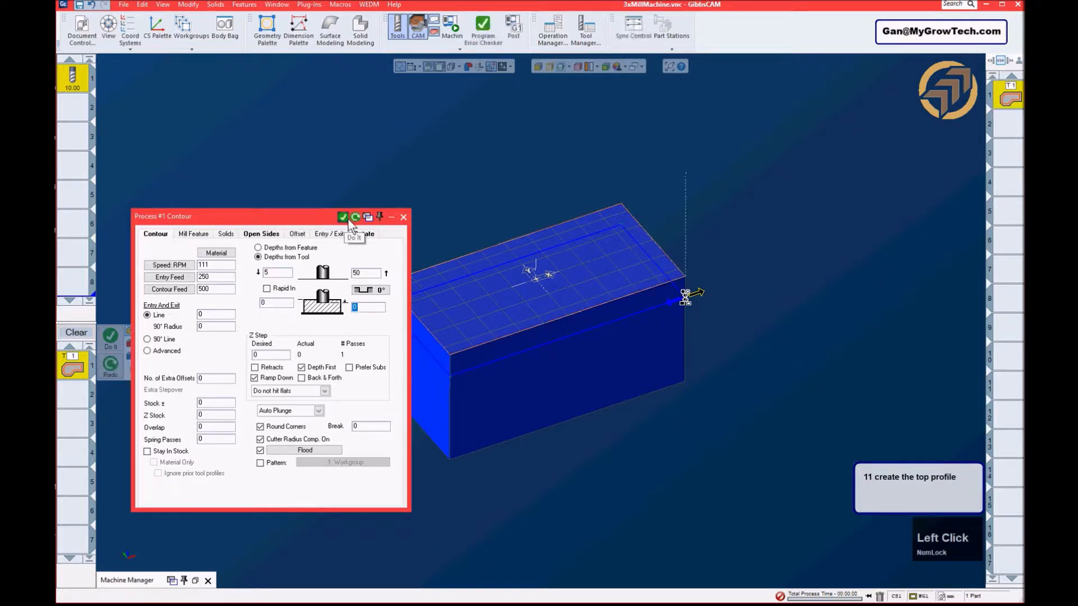
click(403, 217)
mouse_move(500, 333)
middle_down()
mouse_move(508, 200)
mouse_move(483, 328)
middle_up()
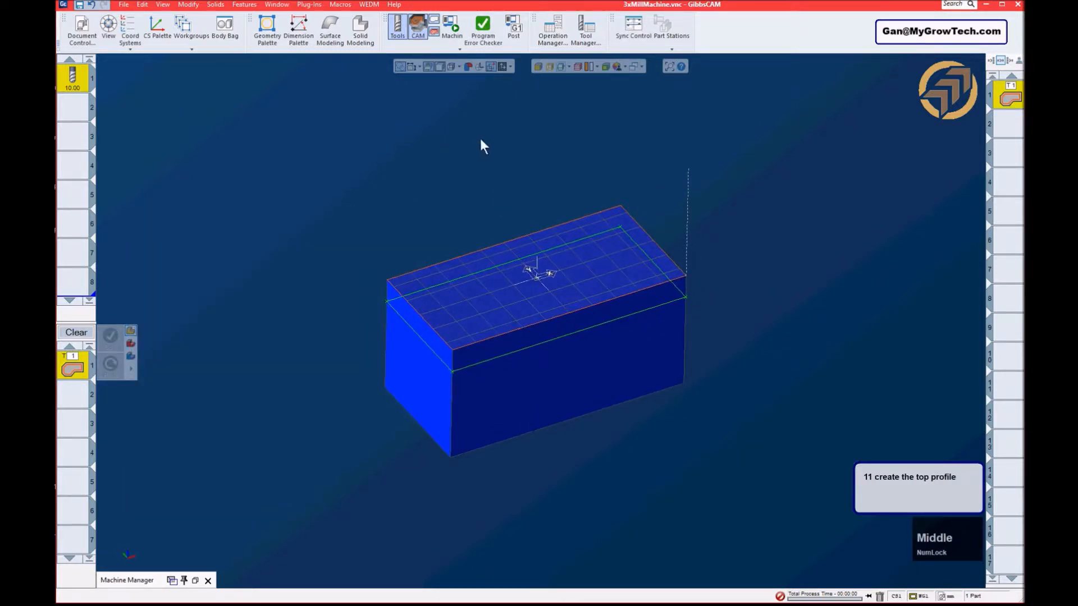
- Start the machine simulation for the contour operation and switch the stock block from transparent to solid display
click(452, 25)
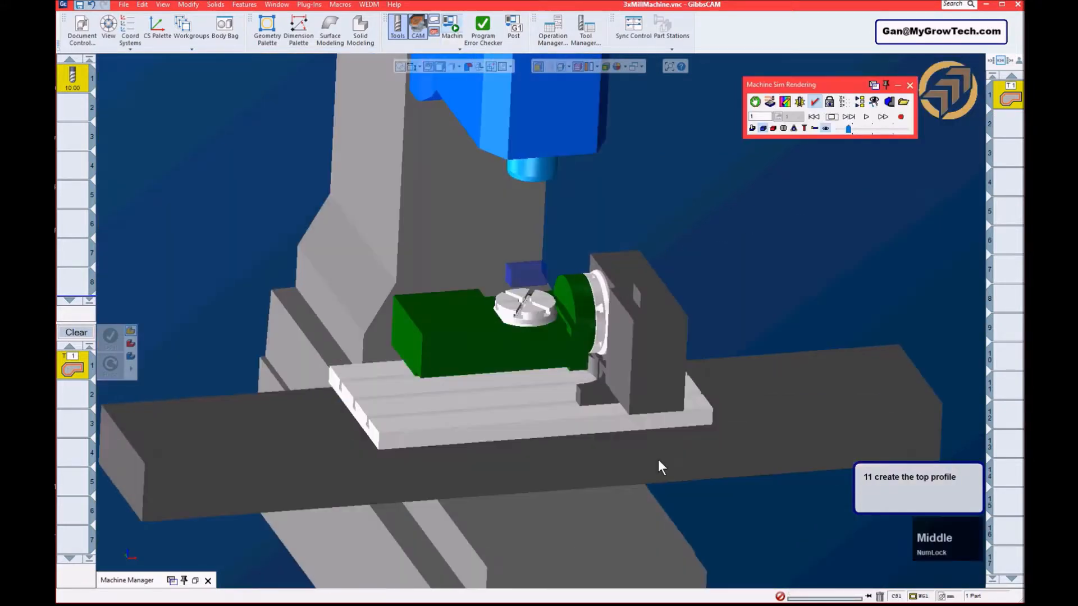
middle_drag(659, 462, 481, 247)
click(460, 49)
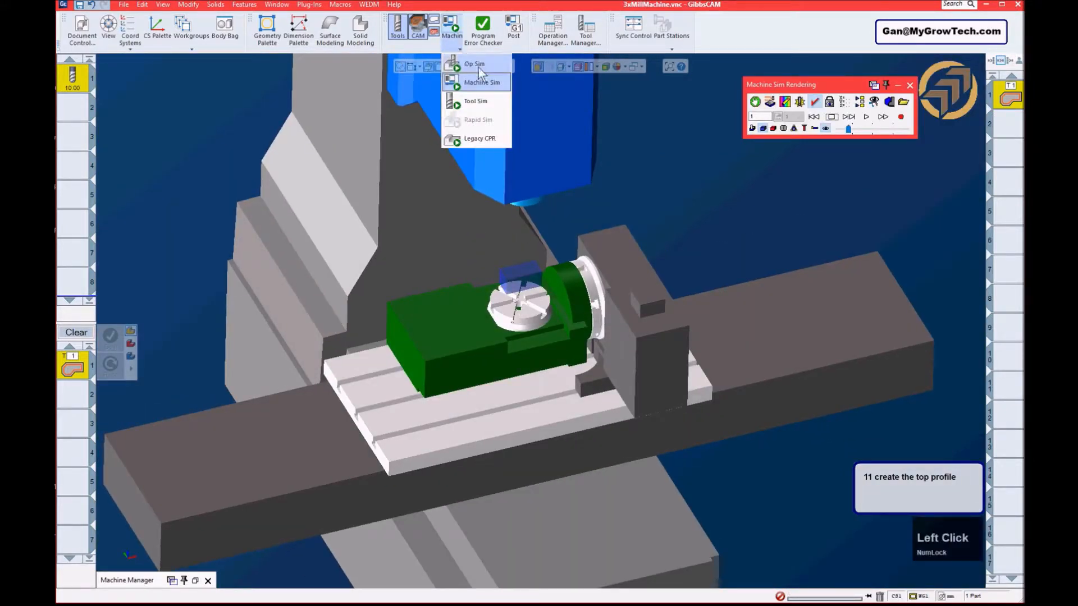
click(716, 190)
middle_drag(676, 280, 741, 169)
click(763, 128)
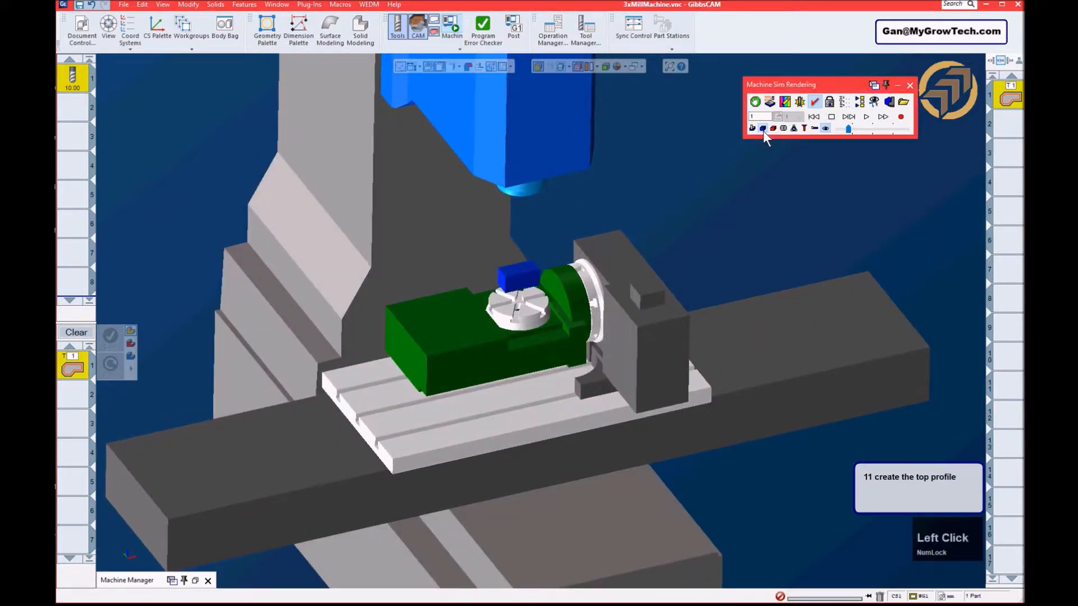
- Step through the first operation in the machine simulation with the tool holder shown, and close the simulation
middle_drag(622, 295, 628, 286)
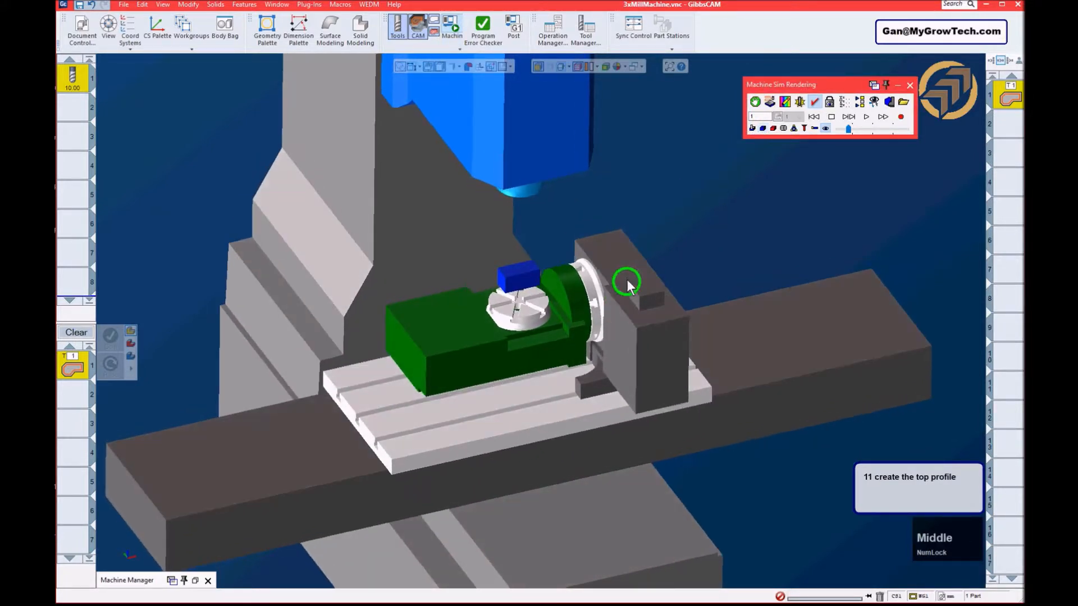
click(848, 118)
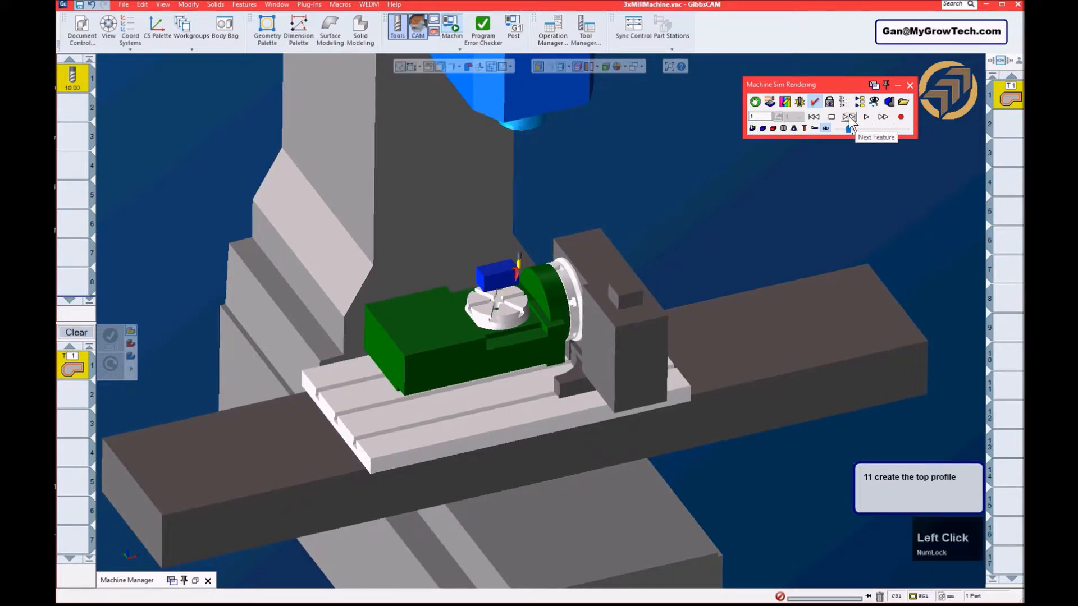
click(816, 130)
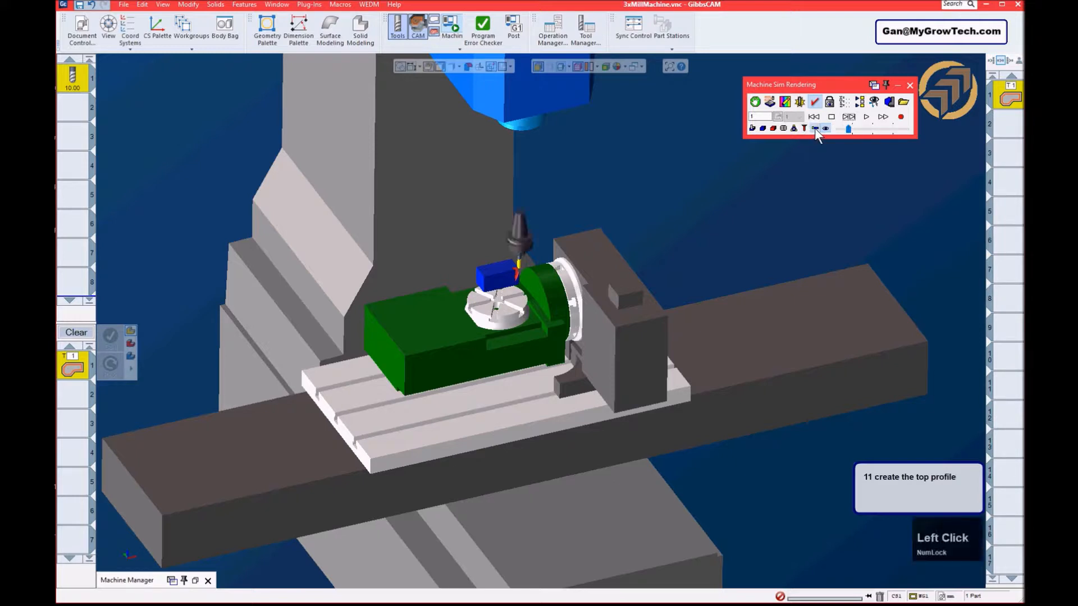
click(849, 117)
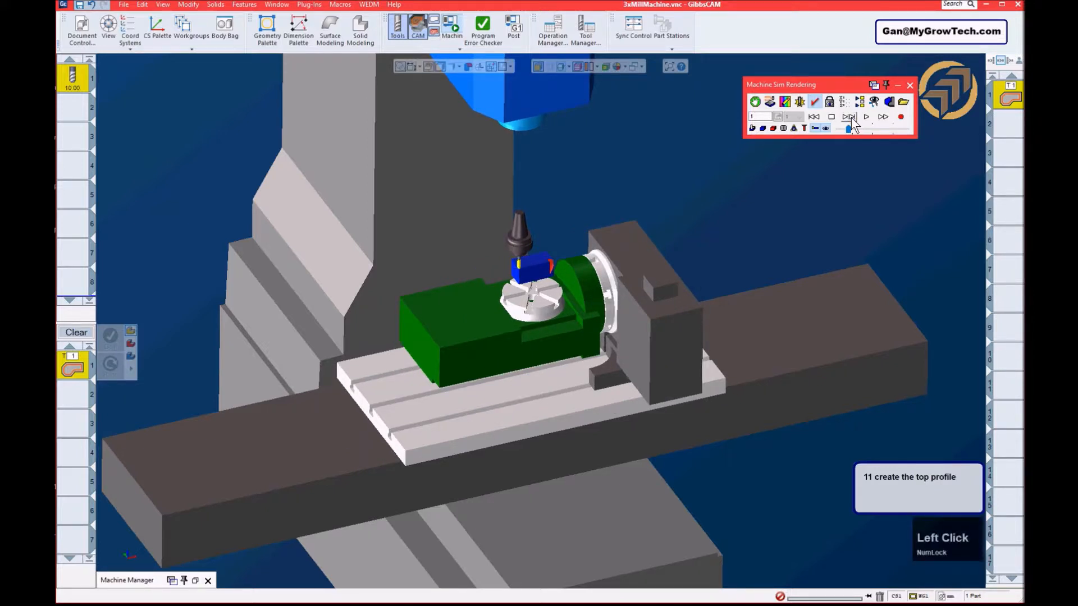
click(909, 86)
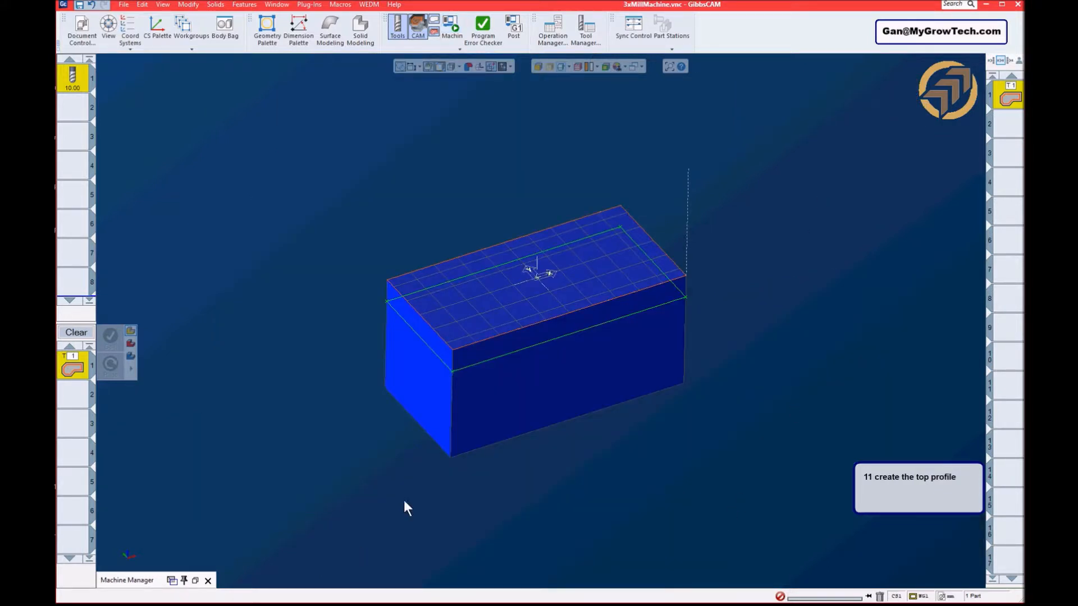
- Check the spindle-to-rotary-table distance calculation in HyperSnap against the tilt rotary dimensions in the presentation, and return to GibbsCAM
click(276, 604)
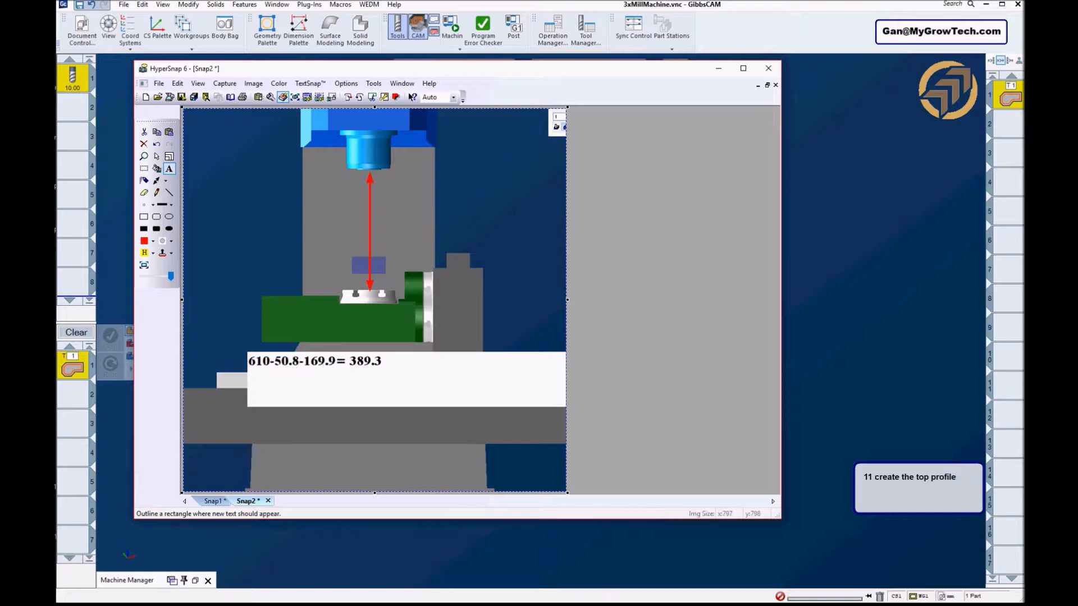
click(668, 601)
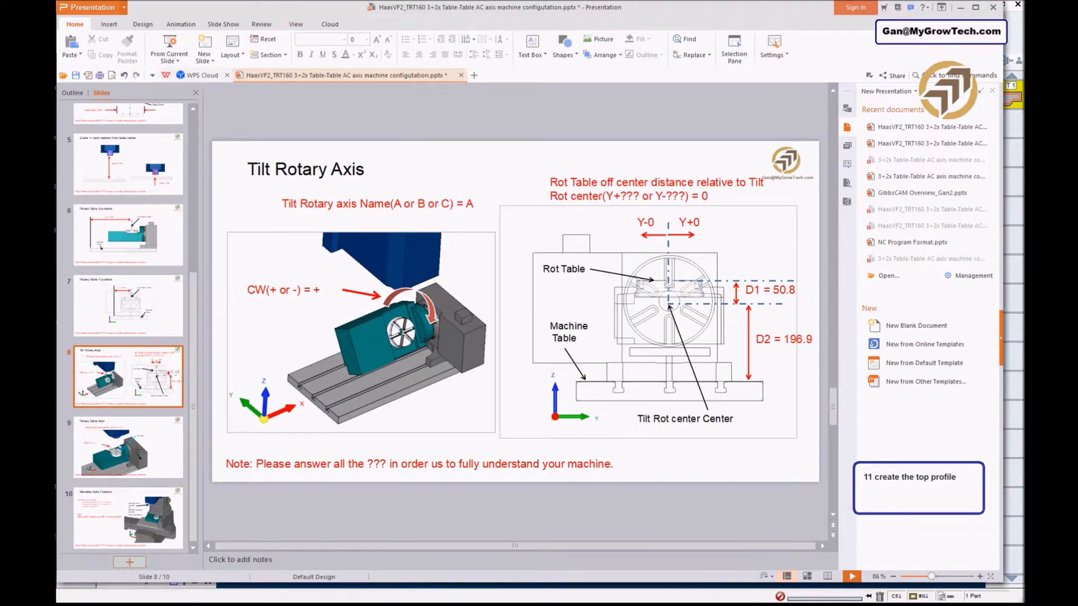
click(668, 602)
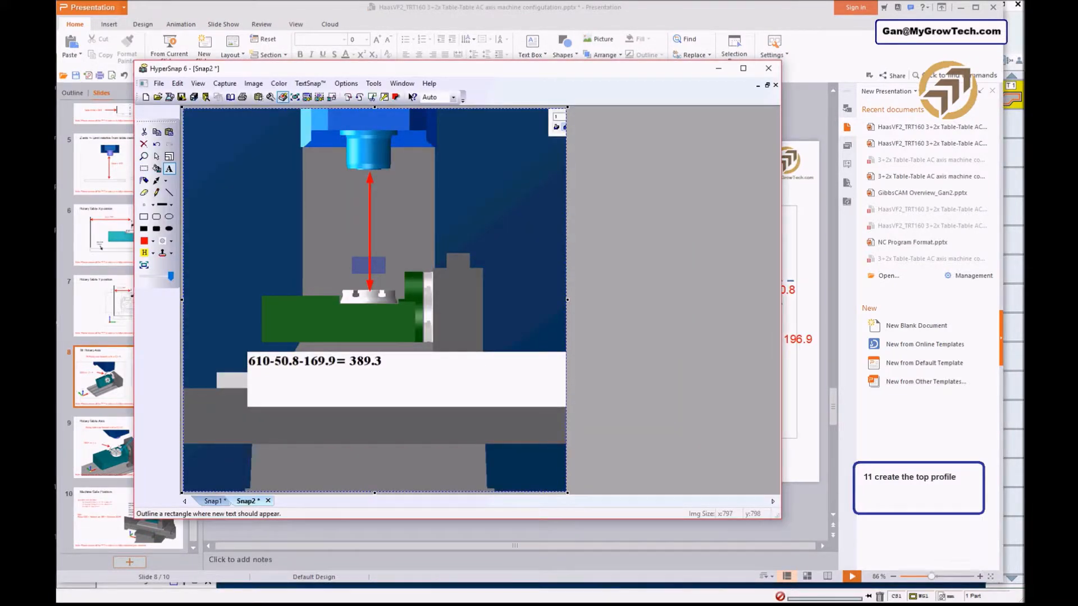
click(657, 603)
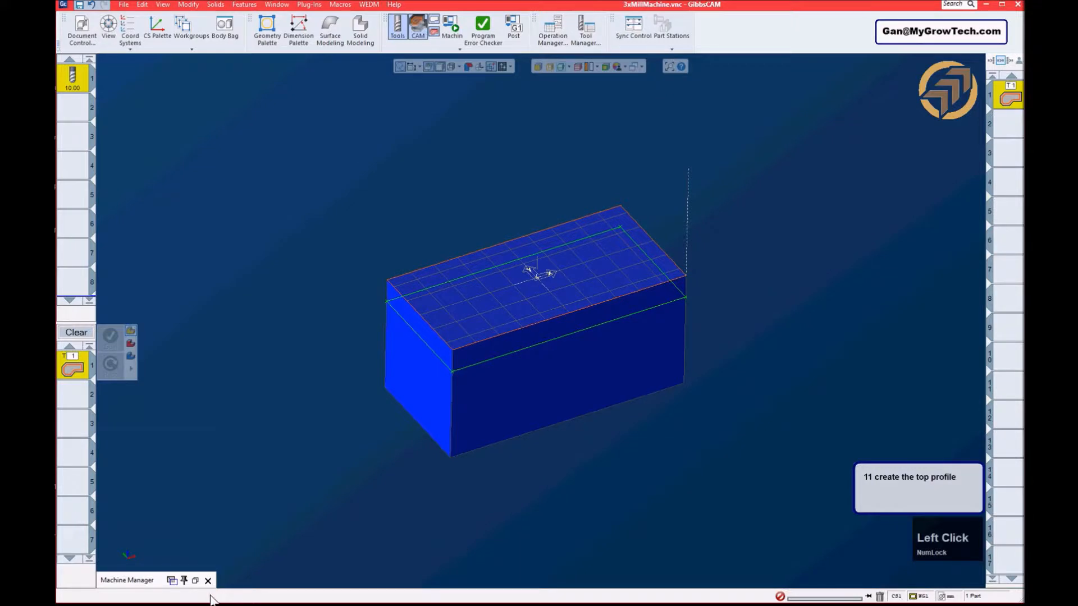
- Set the Z home position of the T1 tool group to 389.3 mm in the MyHass5x machine definition and save it
click(197, 583)
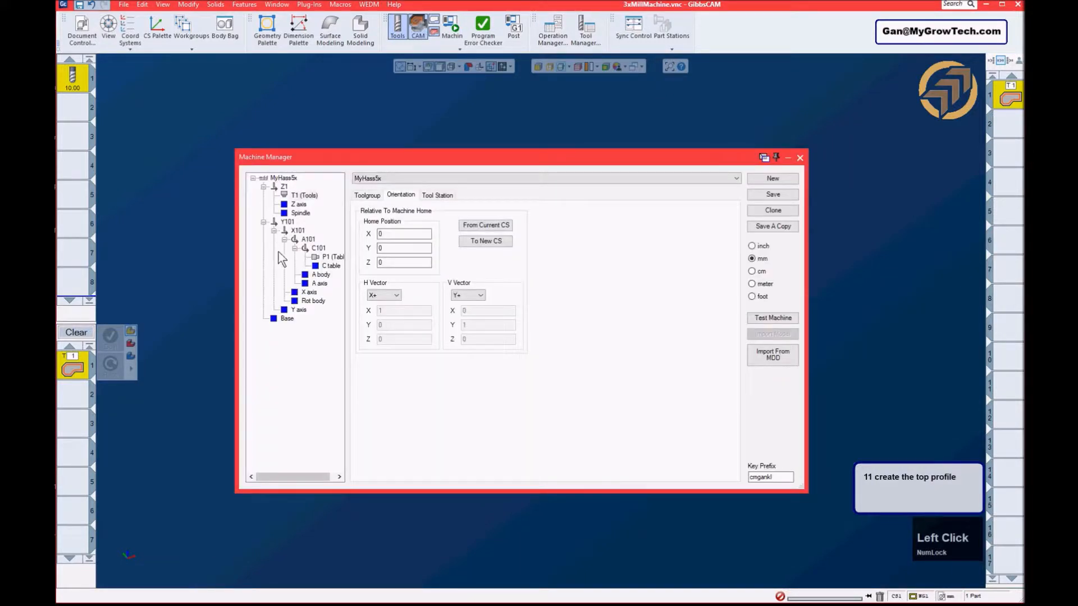
click(305, 196)
click(376, 196)
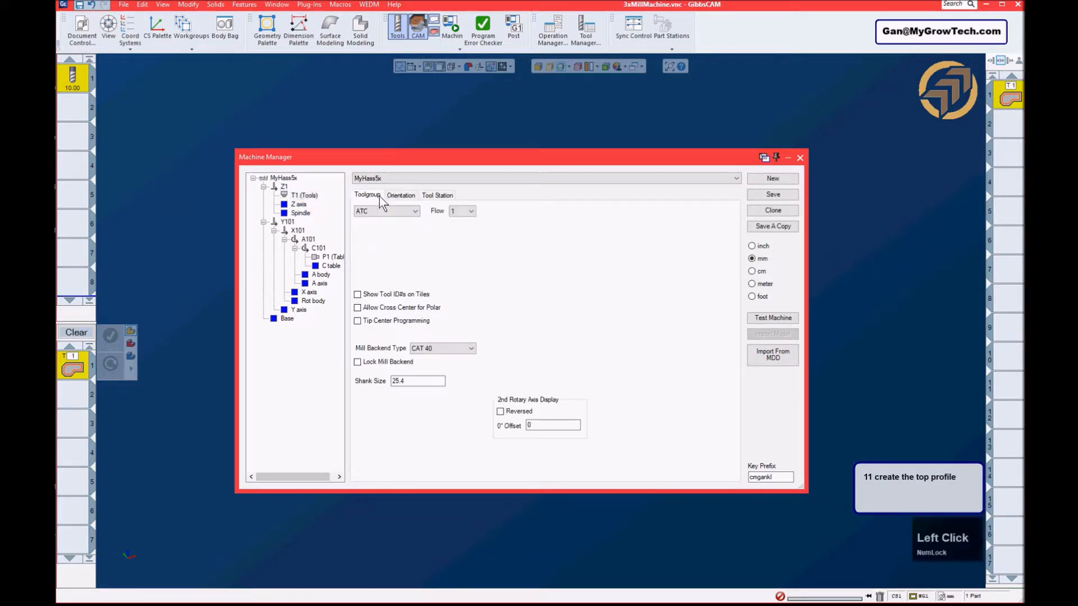
click(404, 194)
click(403, 263)
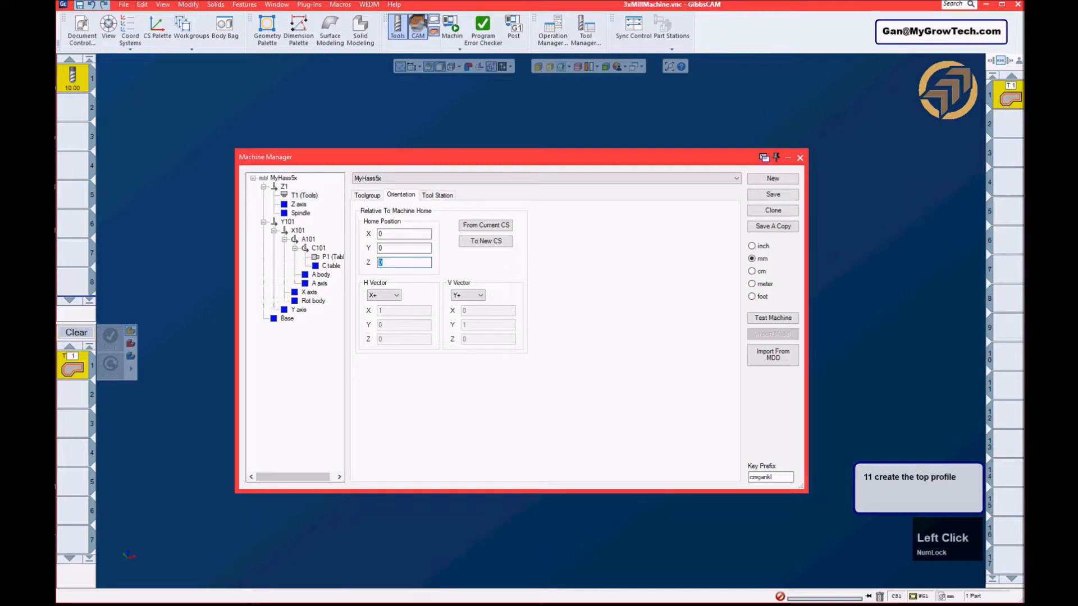
key(alt+Tab)
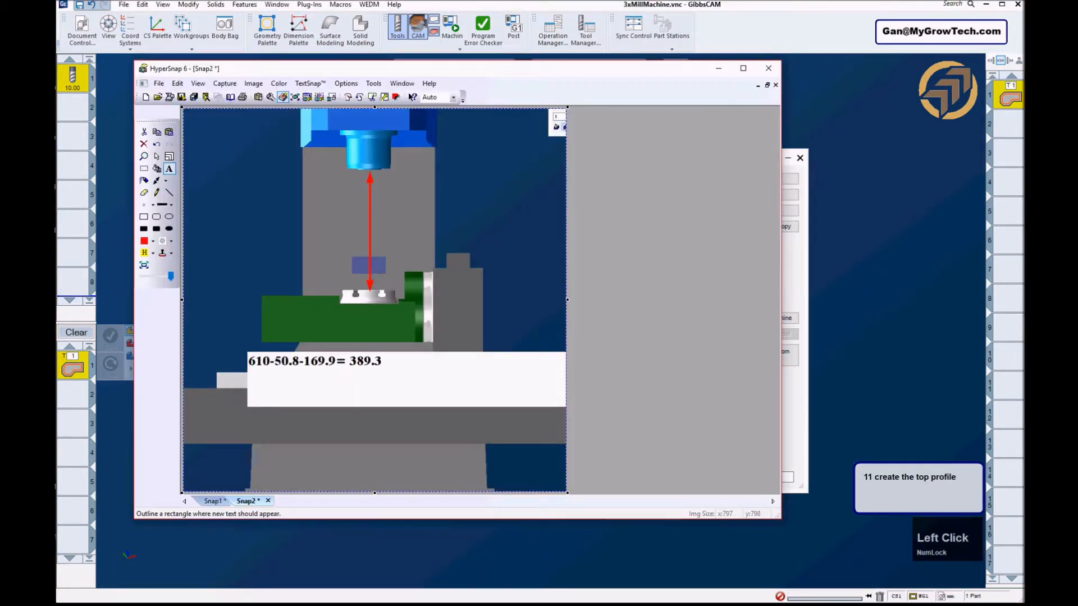
key(alt+Tab)
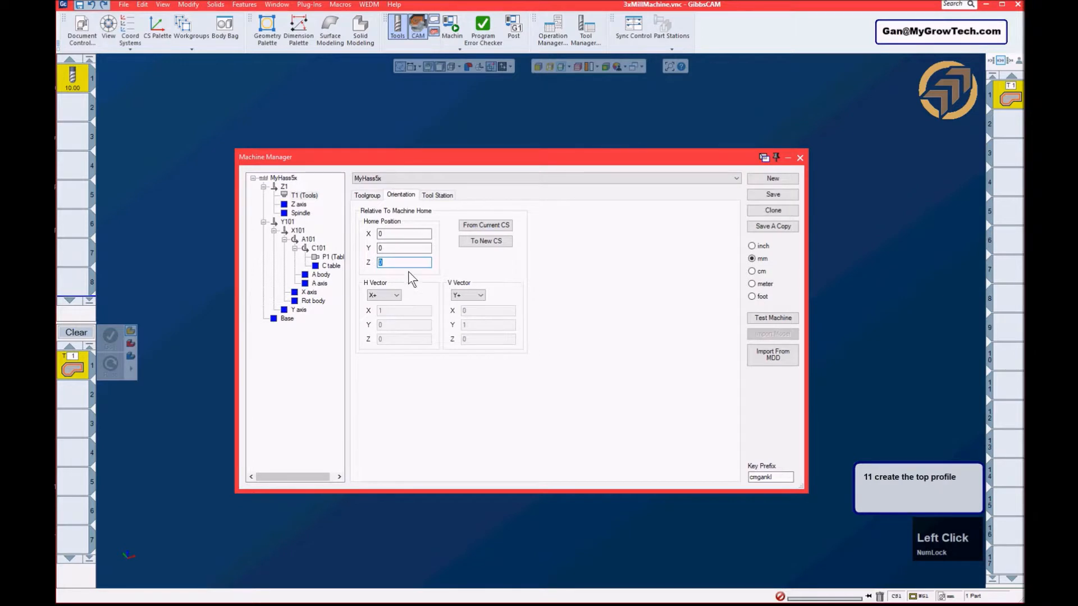
text(389.3)
click(773, 194)
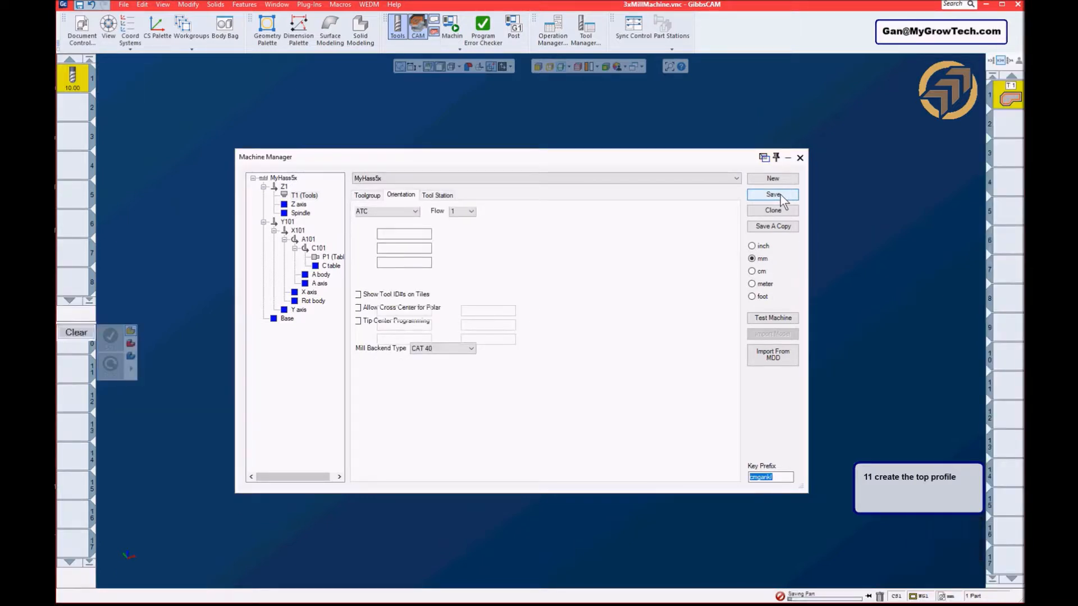
click(788, 158)
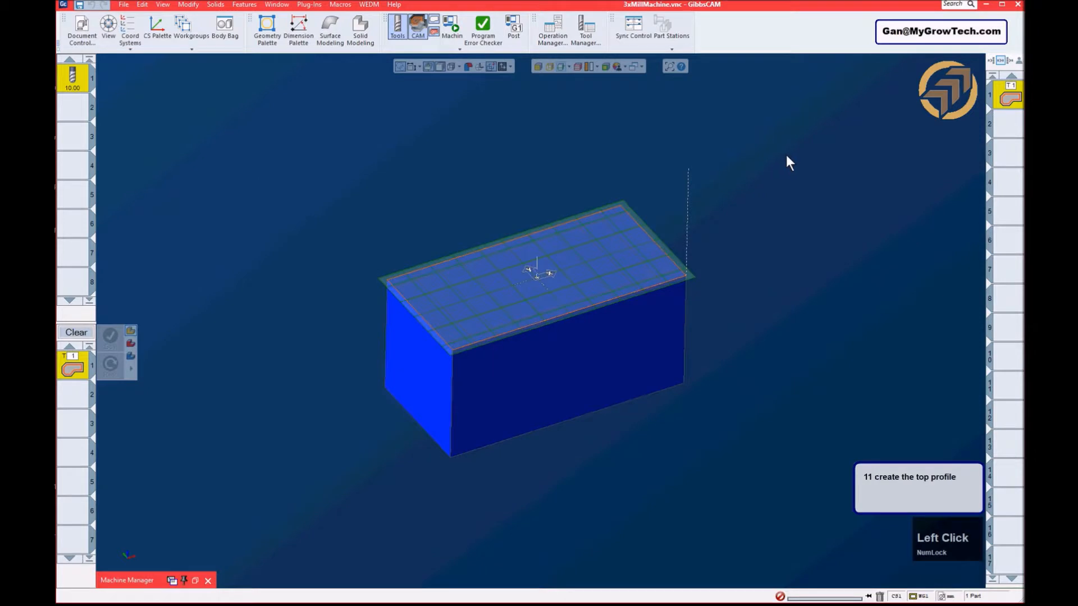
- Load the first operation and step through its moves in the machine simulation to check the tool position, and close the simulation
double_click(1011, 93)
click(452, 26)
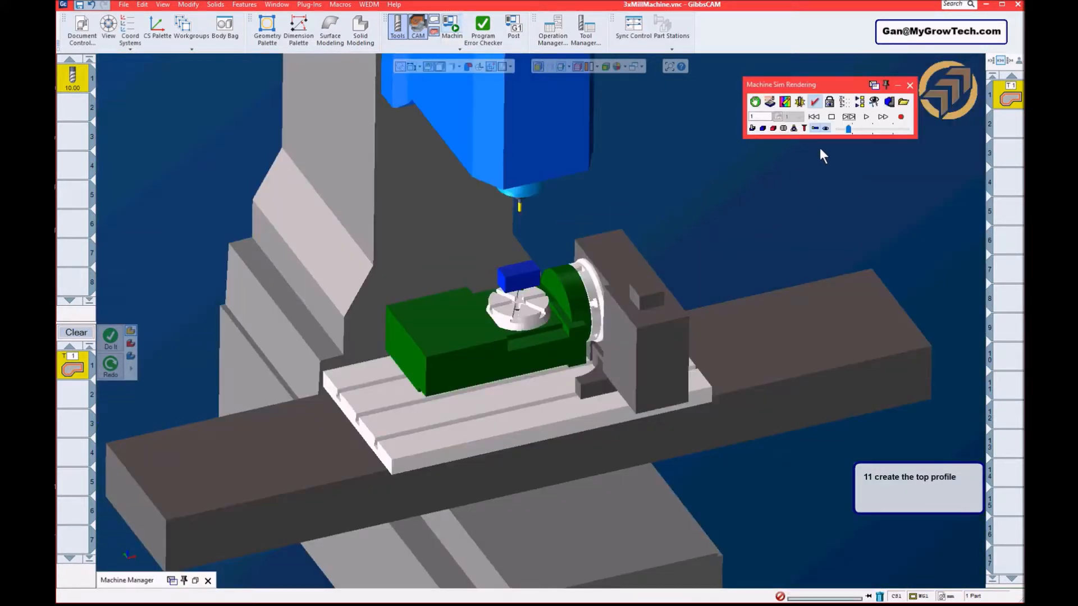
middle_drag(652, 368, 611, 306)
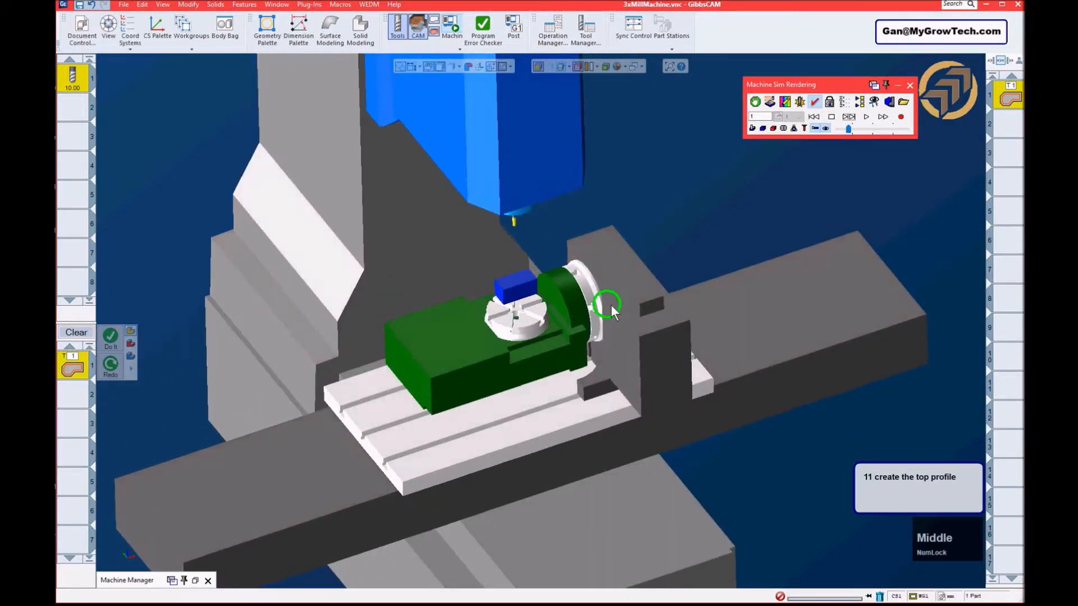
click(849, 117)
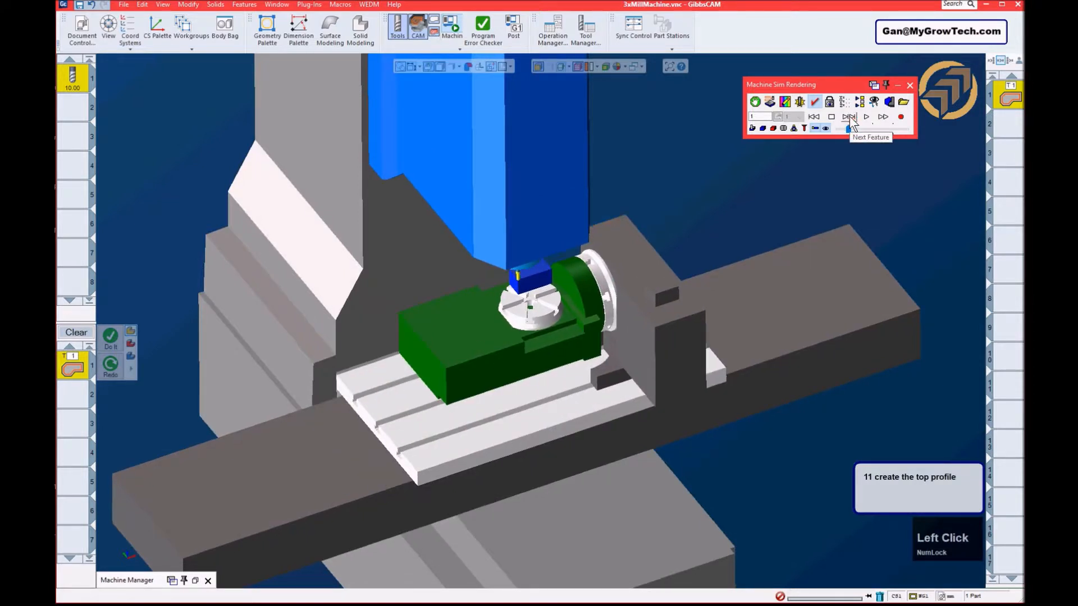
click(849, 117)
click(848, 117)
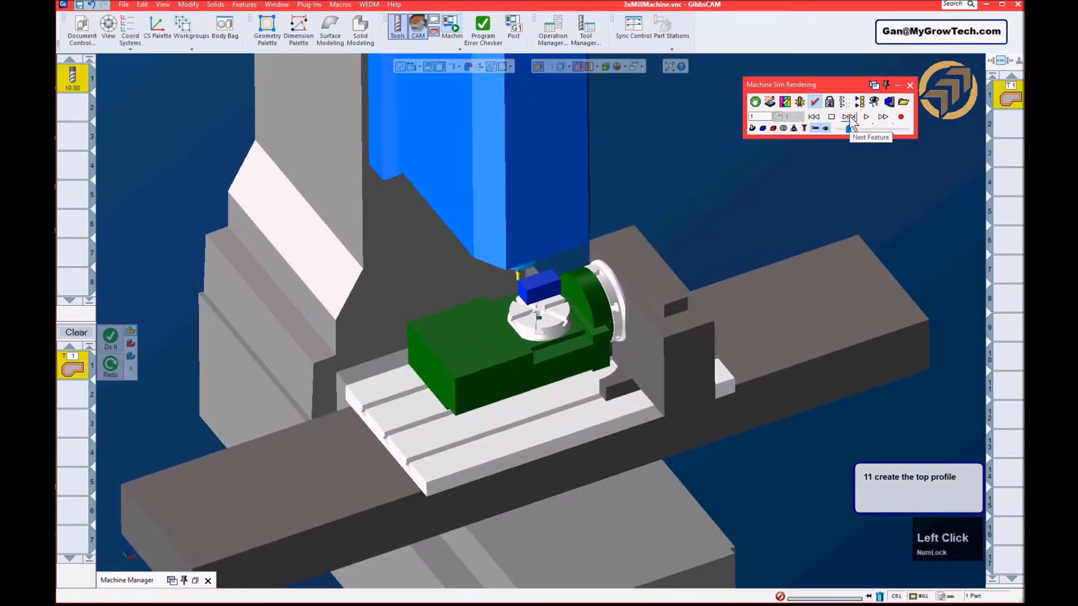
click(848, 117)
click(849, 117)
click(849, 116)
click(849, 117)
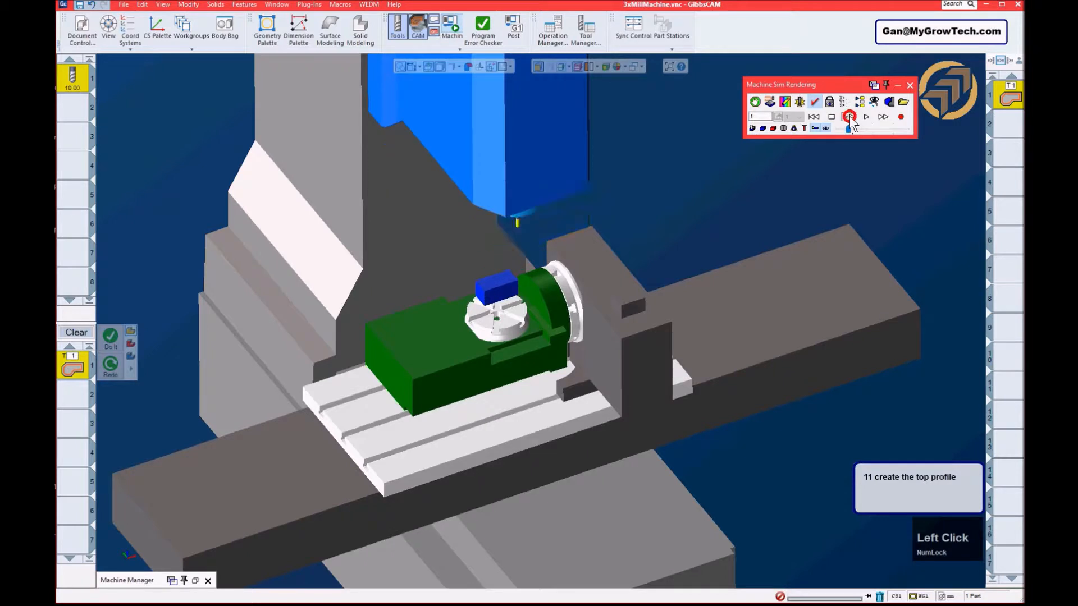
click(849, 117)
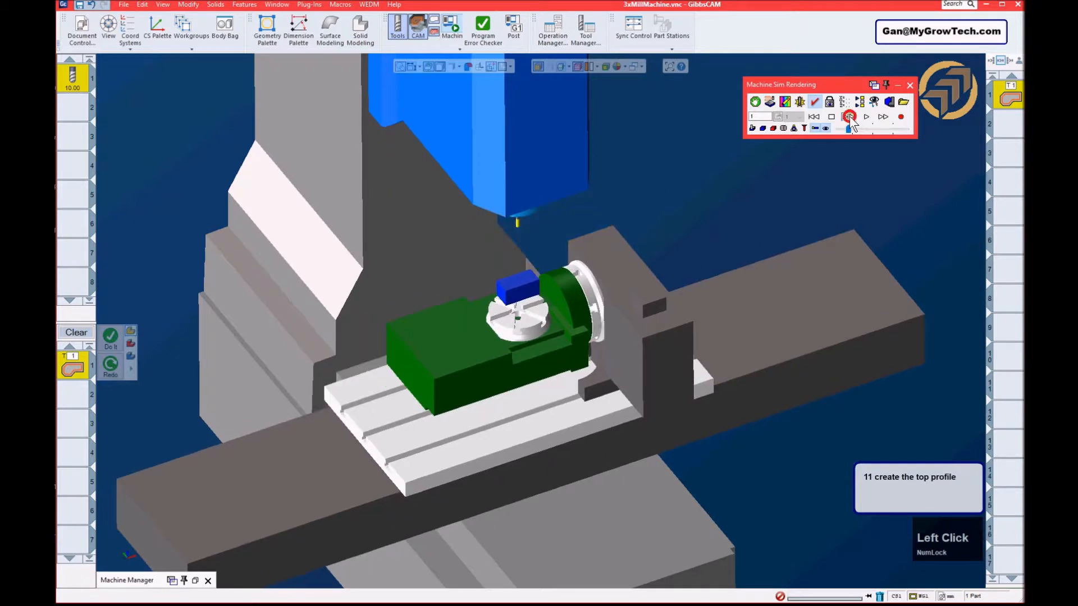
click(910, 86)
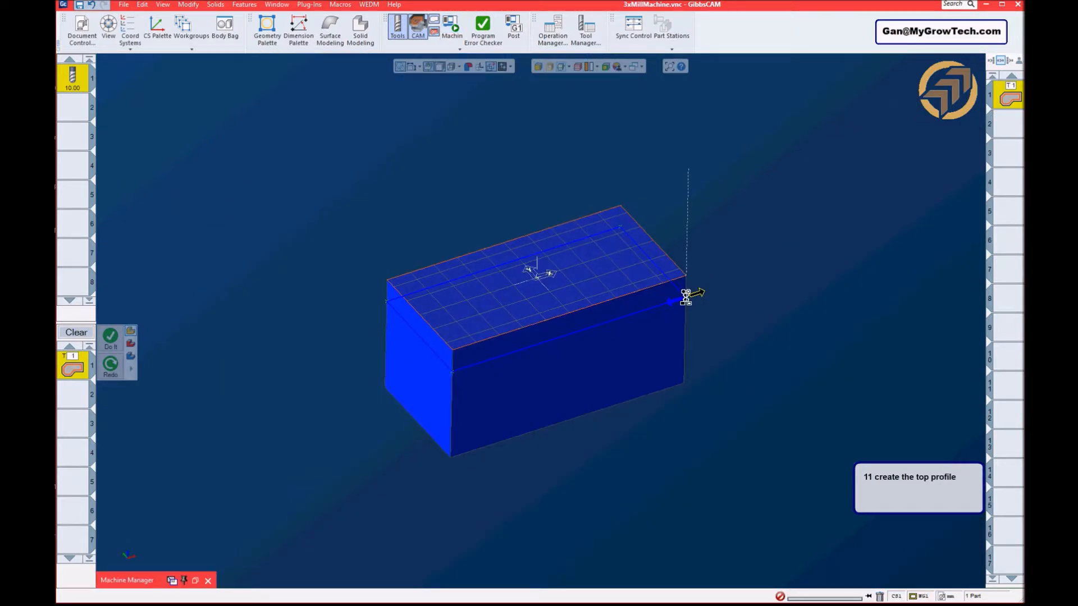
- Select empty operation slot 2 and delete the contour process from the process list
click(833, 269)
middle_drag(776, 270, 786, 236)
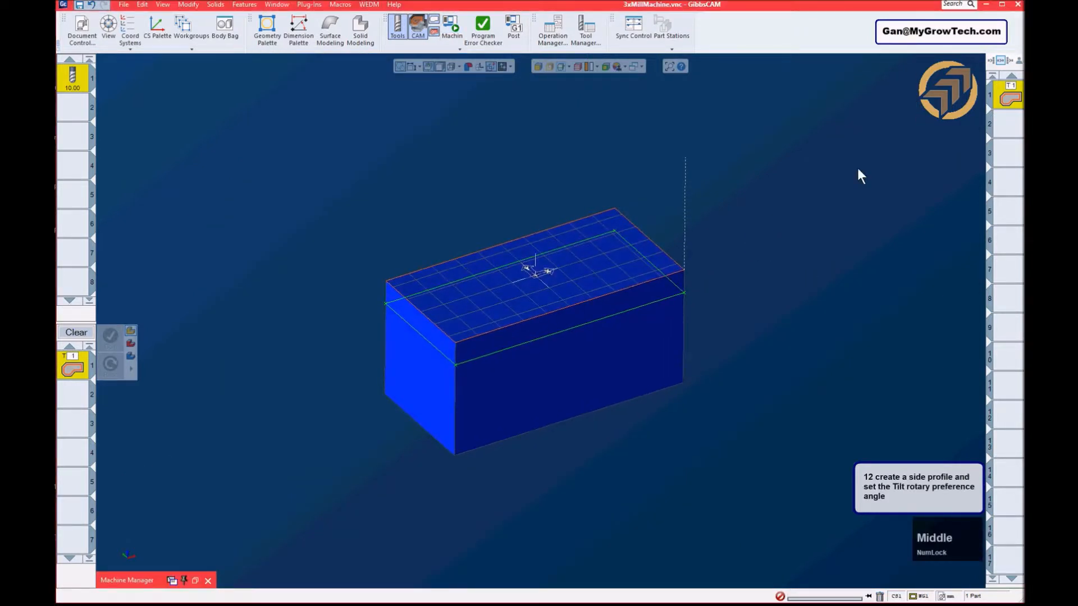
click(1002, 125)
middle_drag(921, 188, 897, 174)
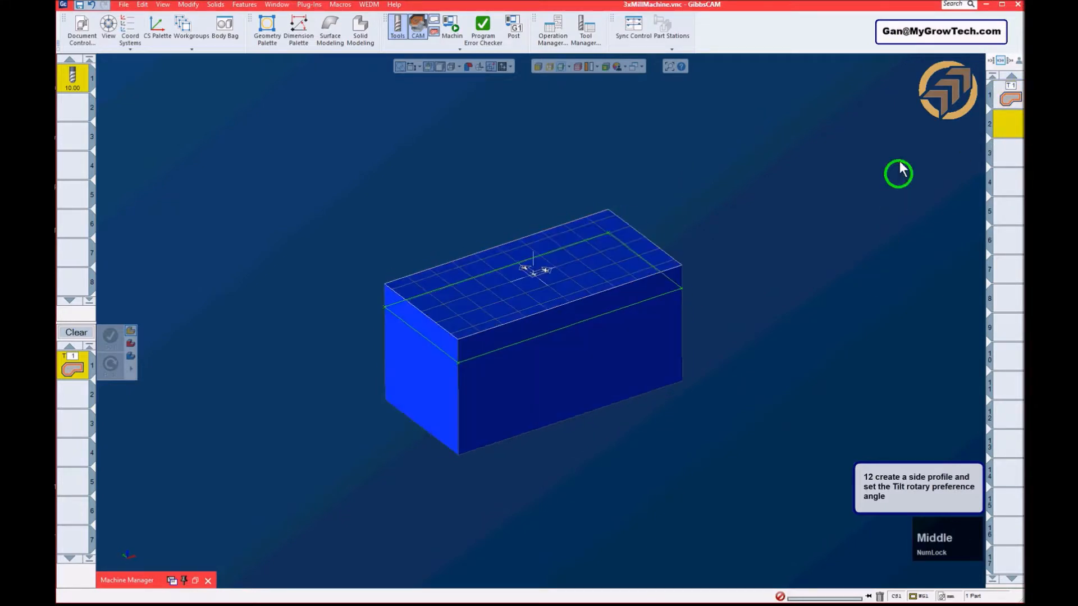
scroll(780, 275, down, 1)
middle_drag(802, 243, 763, 305)
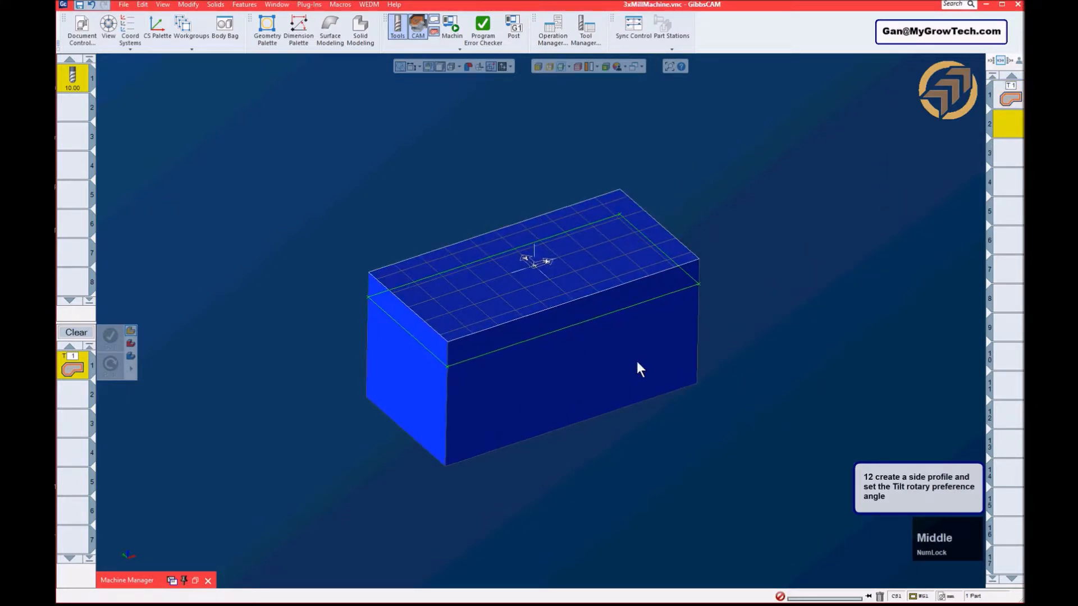
click(78, 373)
key(Delete)
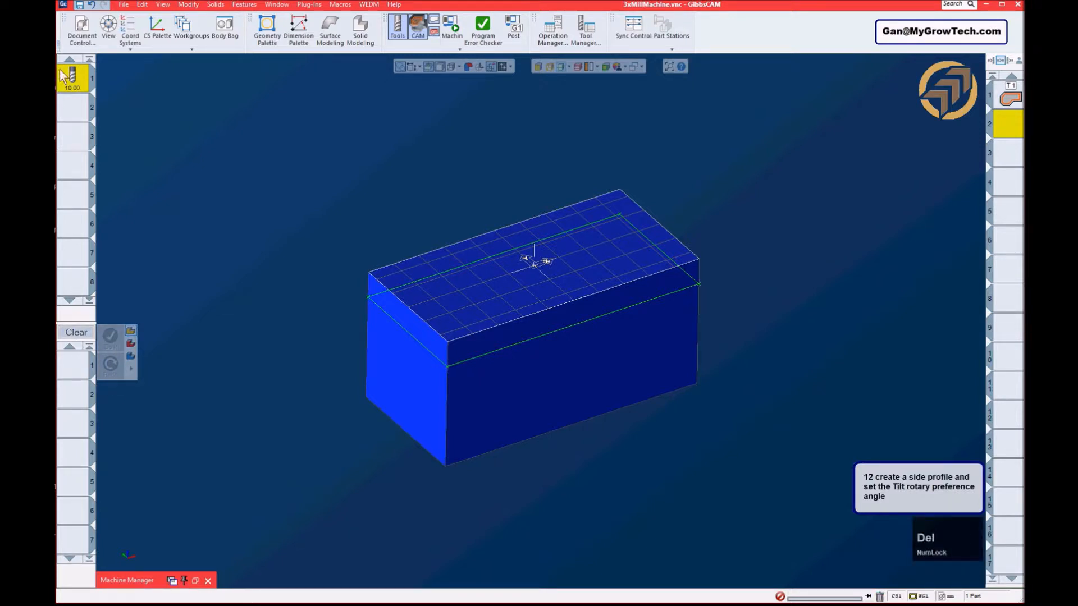
- Hide the green profile lines around the upper part of the block
click(645, 233)
middle_drag(644, 233, 505, 182)
click(505, 181)
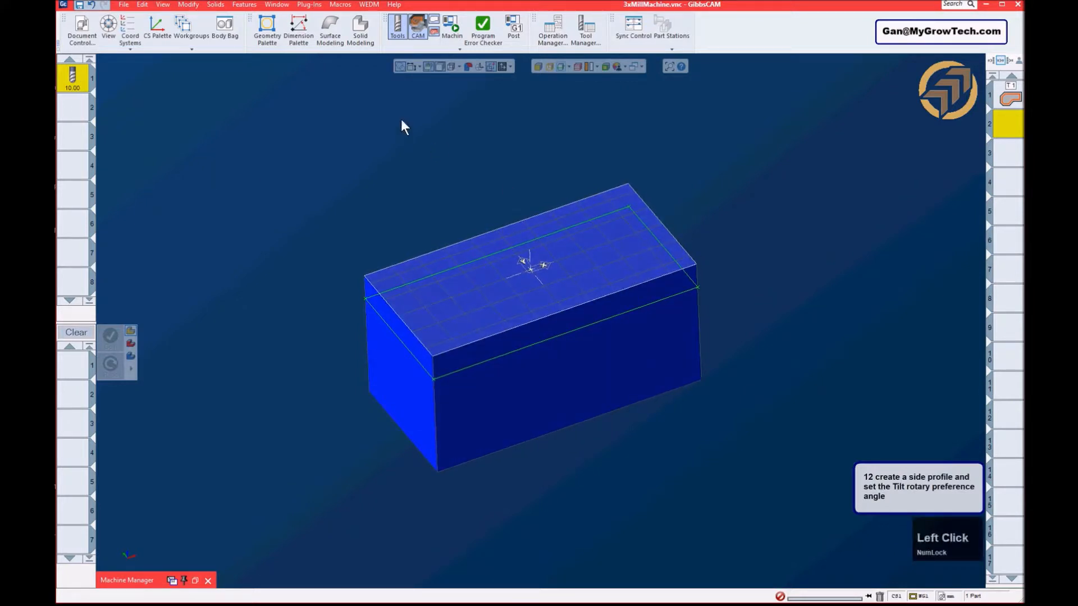
click(563, 67)
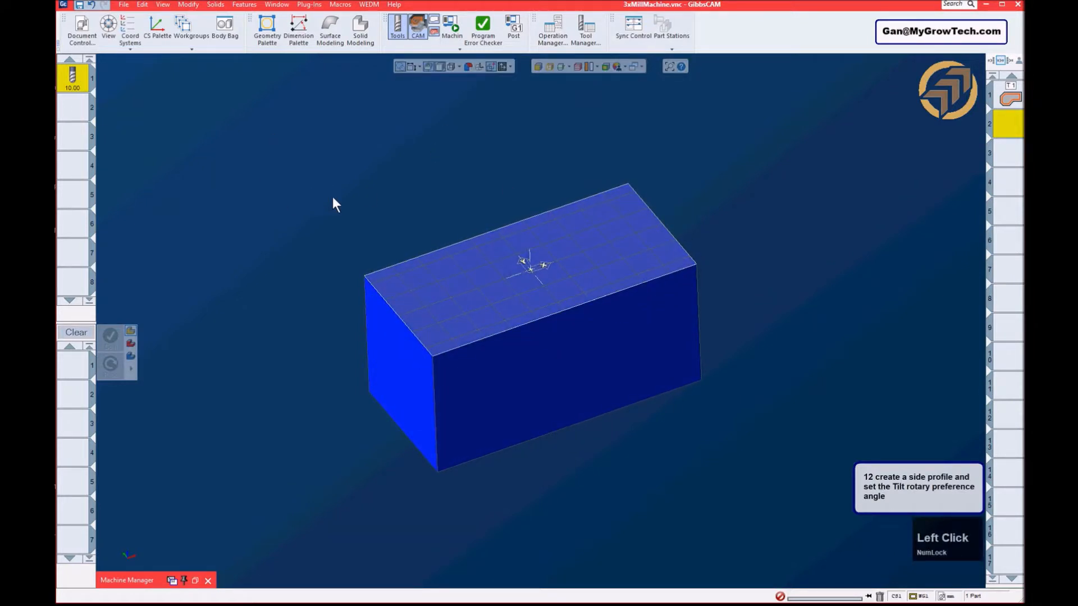
- Create a new coordinate system and name it Front
middle_drag(333, 197, 273, 116)
click(137, 48)
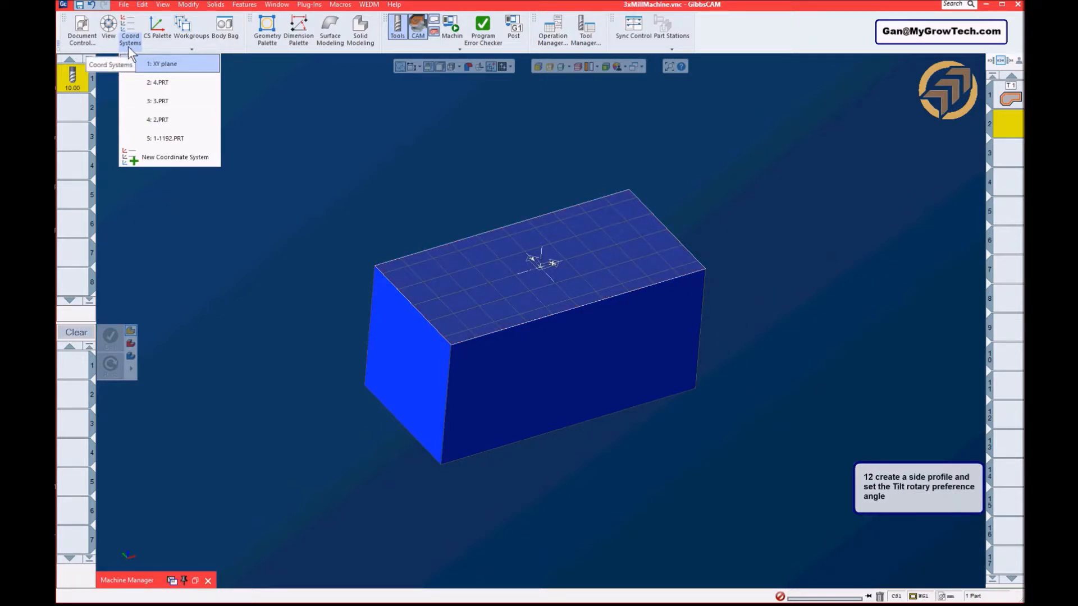
click(305, 140)
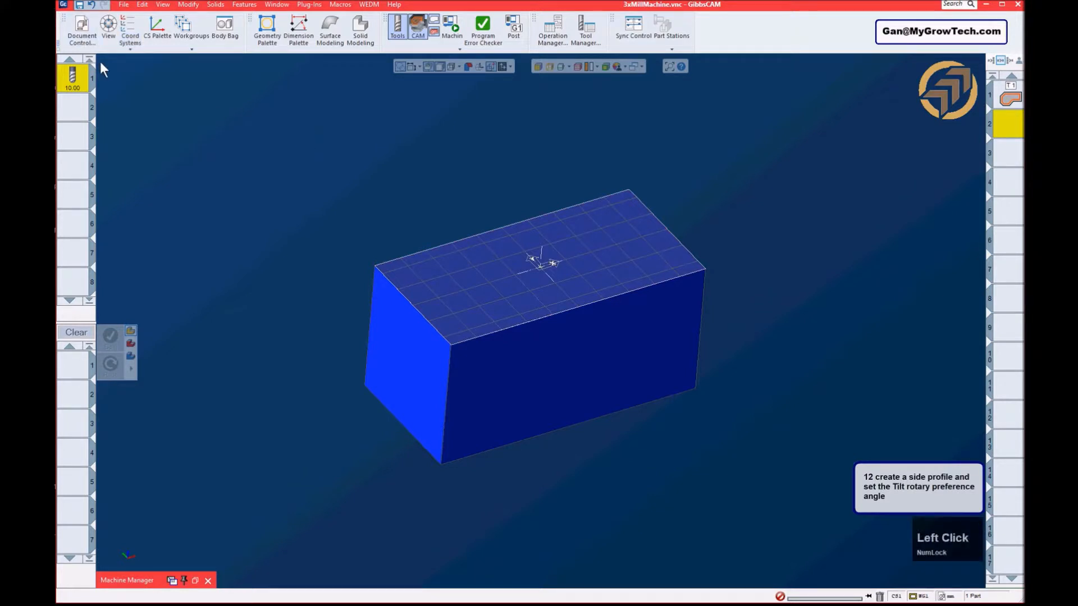
click(130, 49)
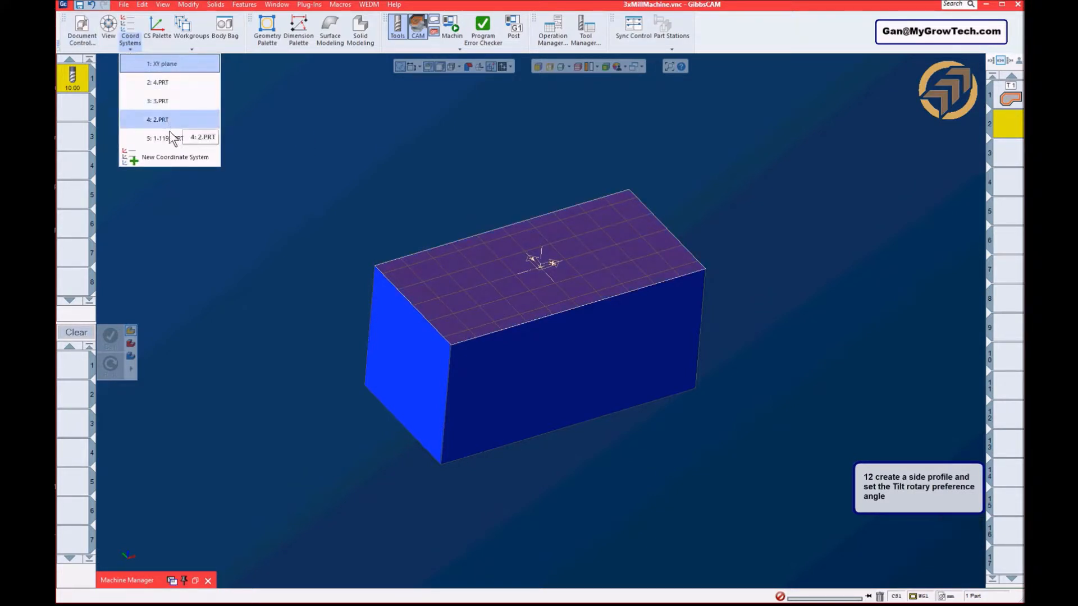
click(157, 162)
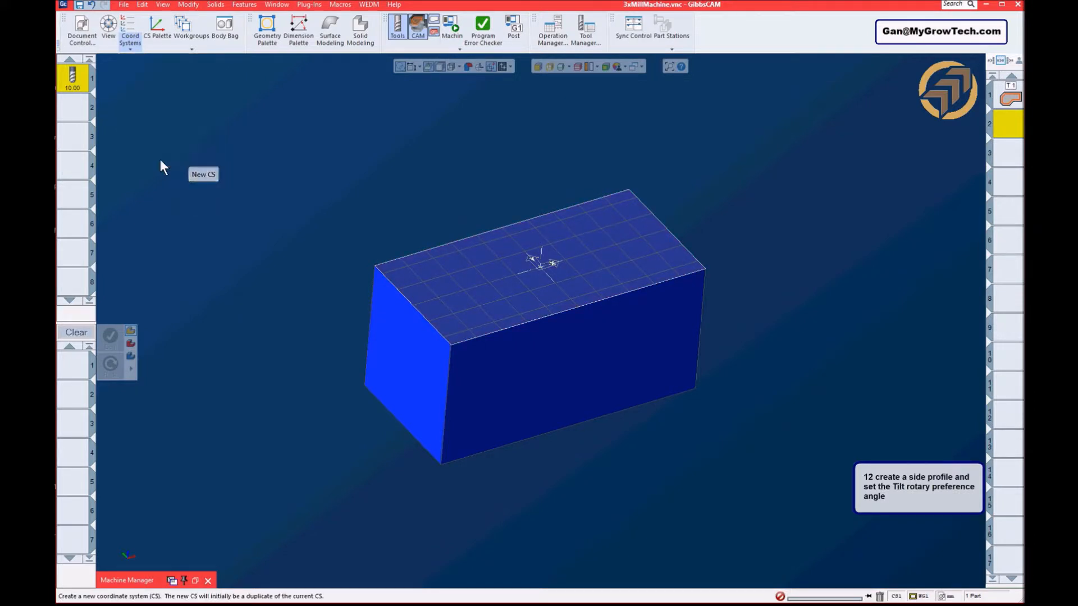
click(175, 74)
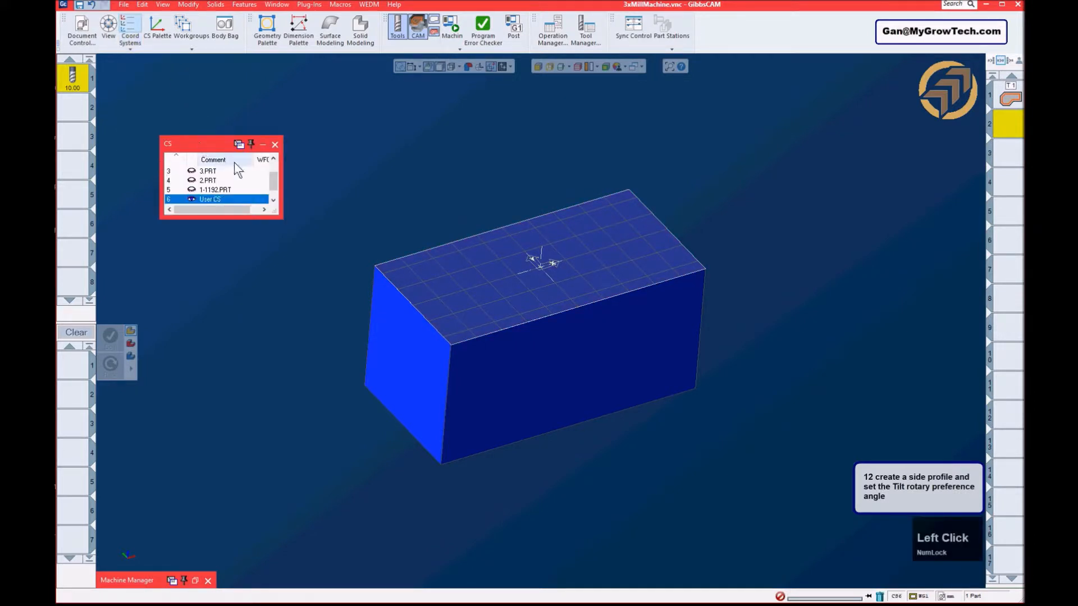
click(222, 200)
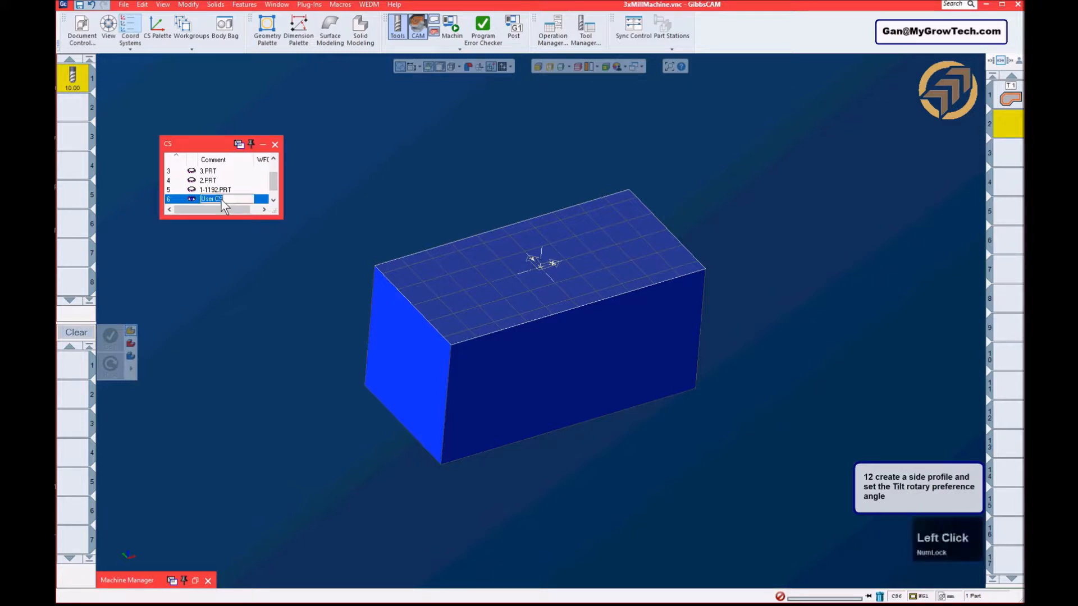
text(Front)
click(273, 283)
drag(220, 146, 218, 103)
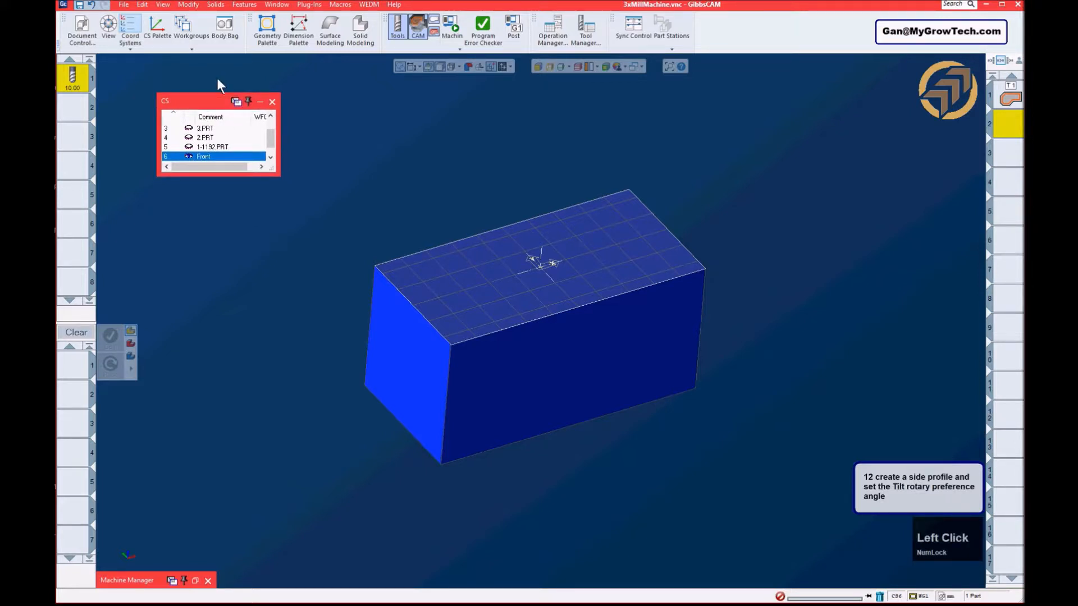
- Align the Front coordinate system's plane to the block's long front face and close the coordinate system palettes
click(161, 30)
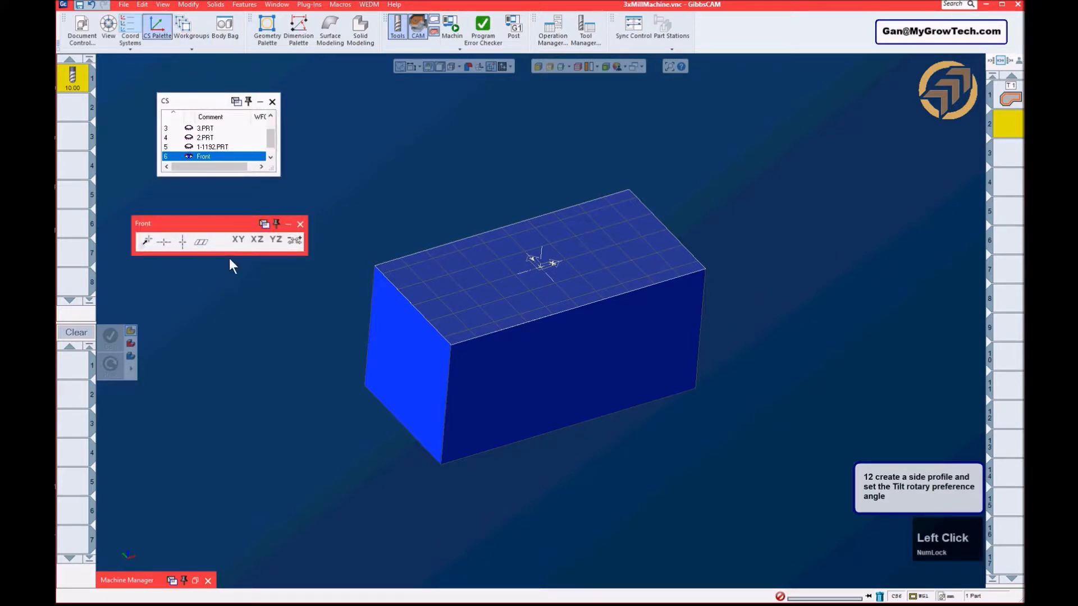
click(547, 378)
click(553, 147)
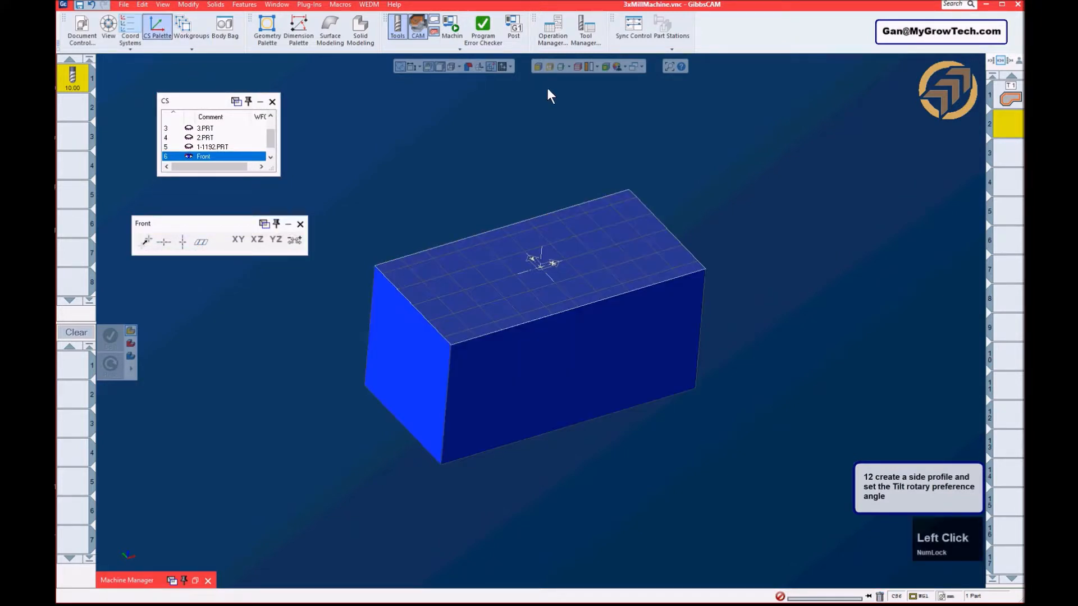
click(540, 66)
click(528, 379)
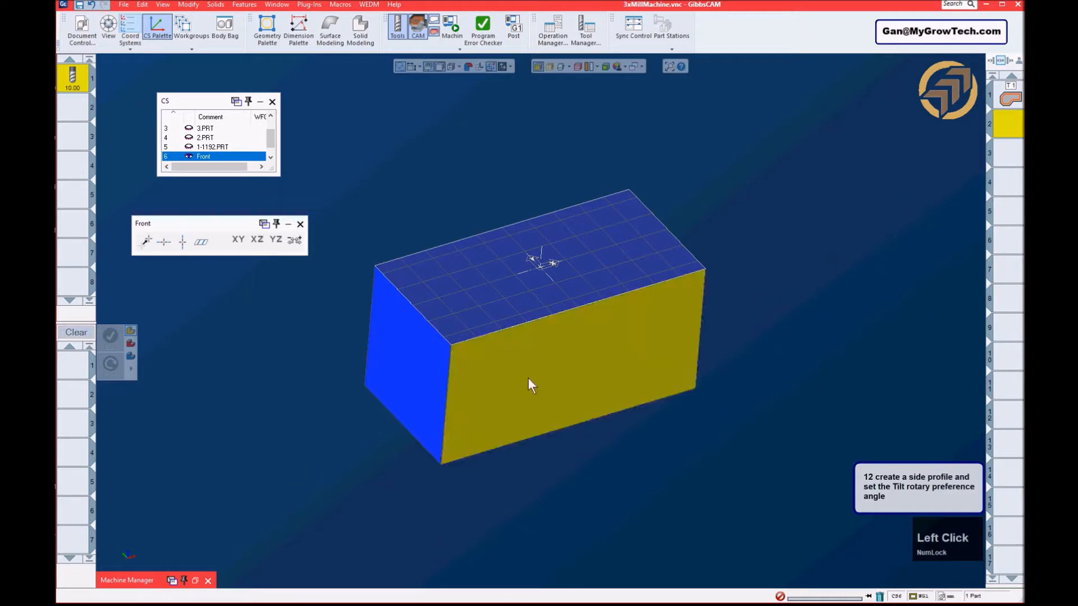
click(201, 242)
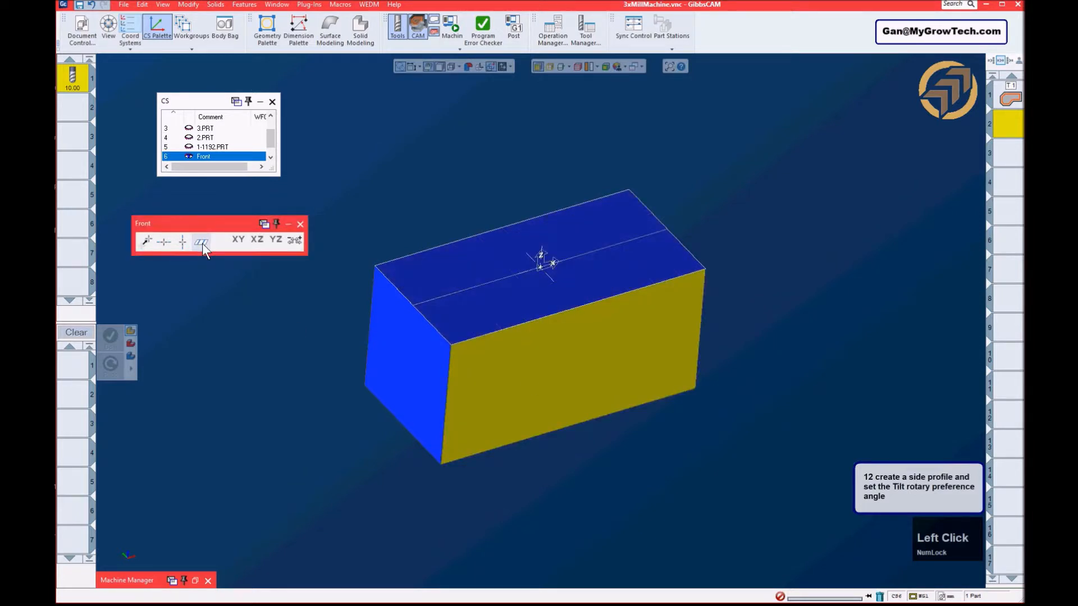
middle_drag(593, 365, 645, 312)
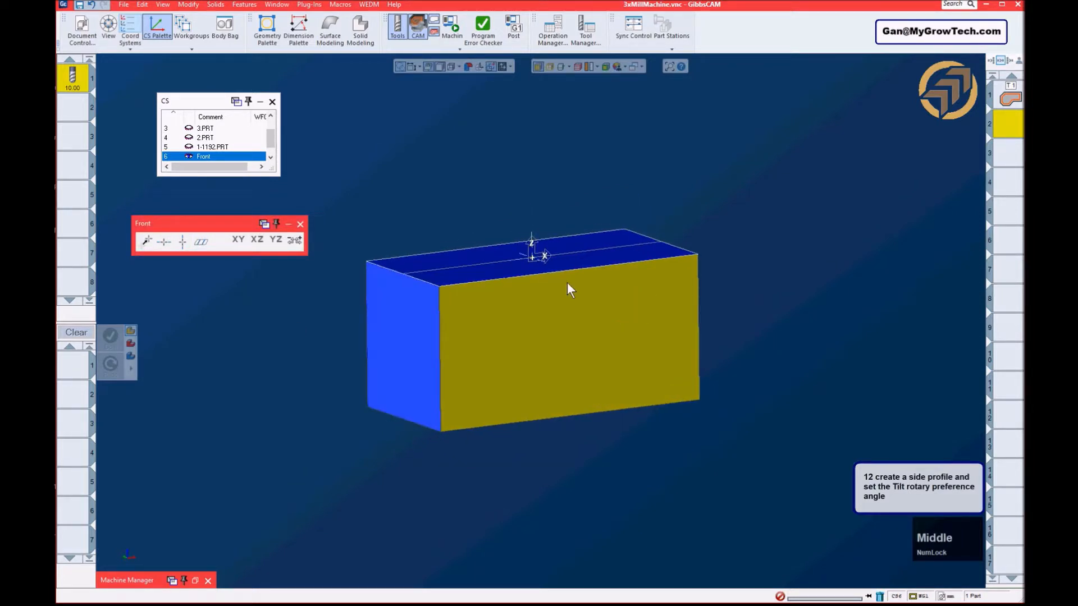
scroll(534, 272, down, 3)
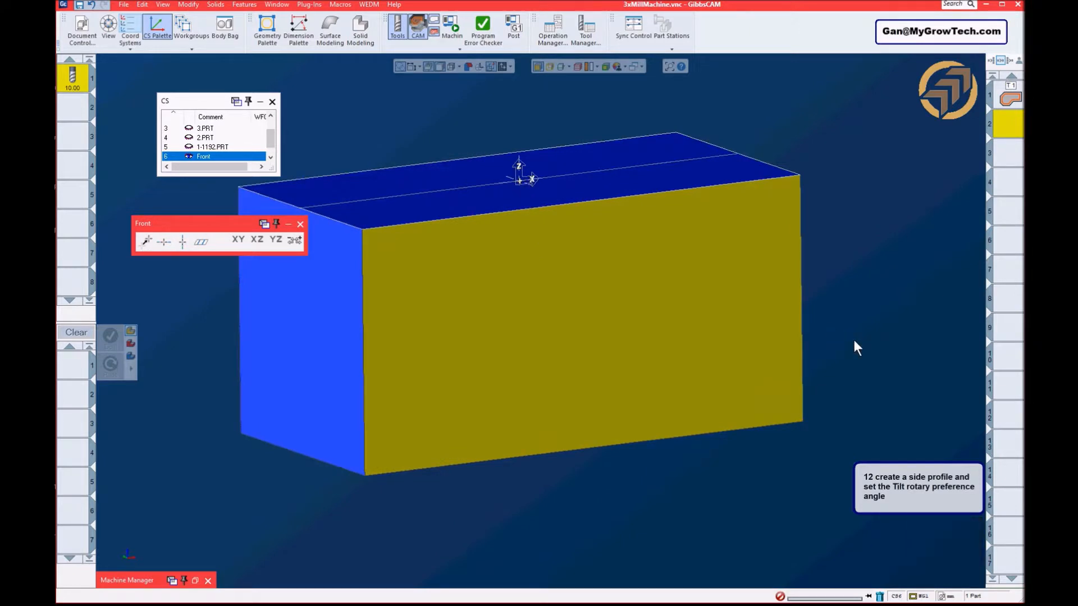
middle_drag(747, 322, 364, 244)
click(300, 224)
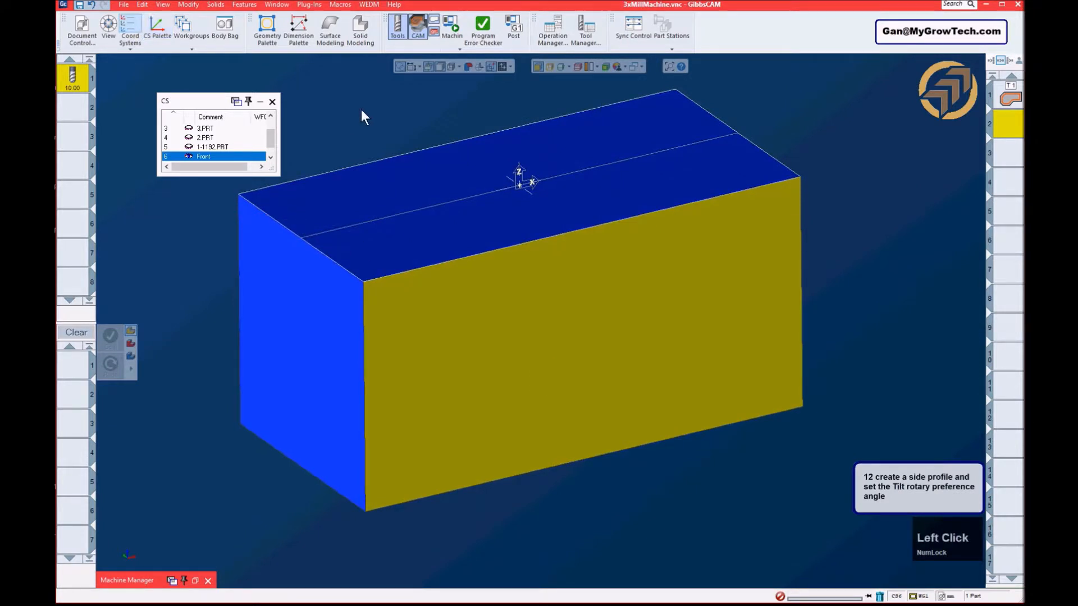
click(273, 101)
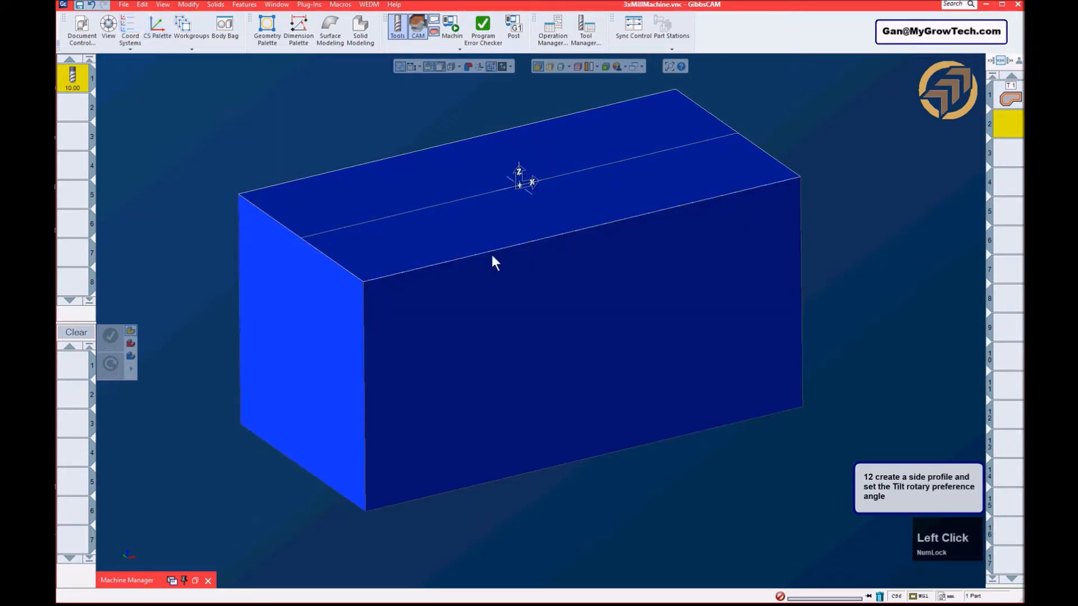
- Load the contour process of the first operation back into the process list and hide its profile lines
middle_click(467, 253)
scroll(467, 253, down, 1)
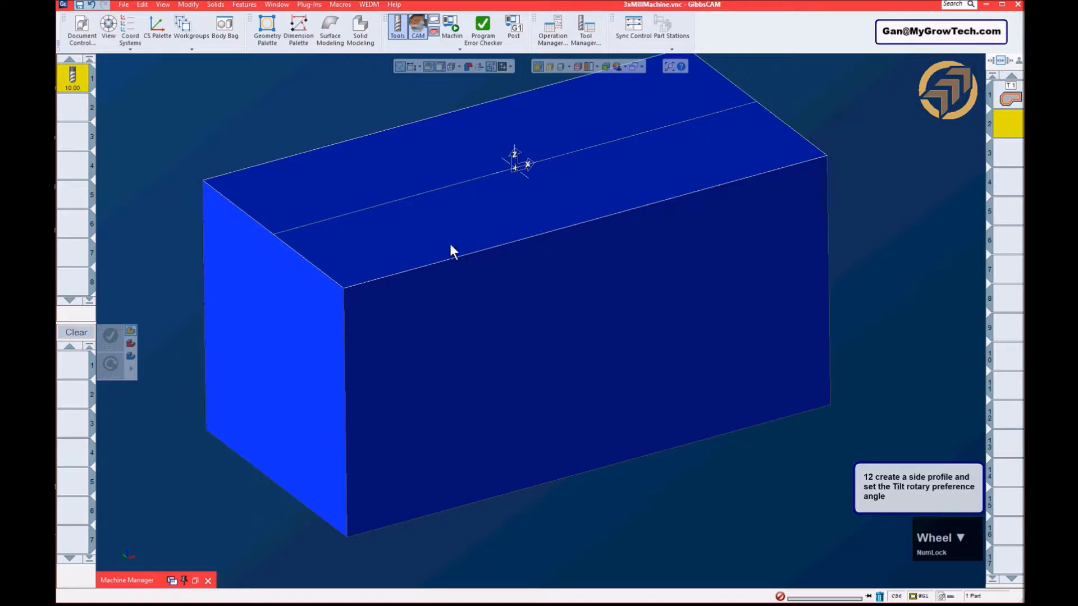
middle_drag(828, 148, 825, 153)
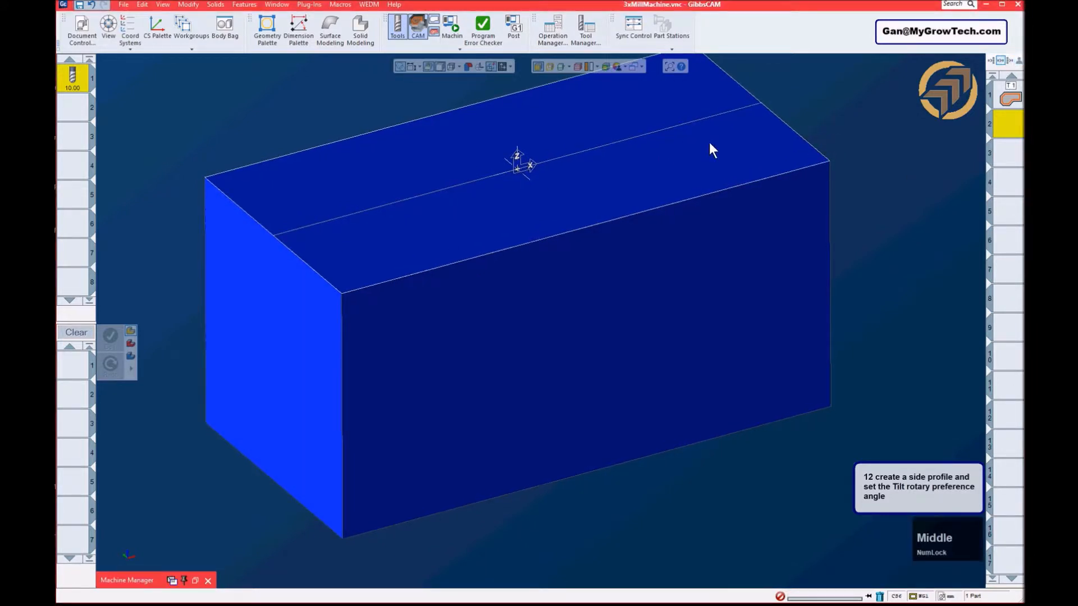
click(1007, 97)
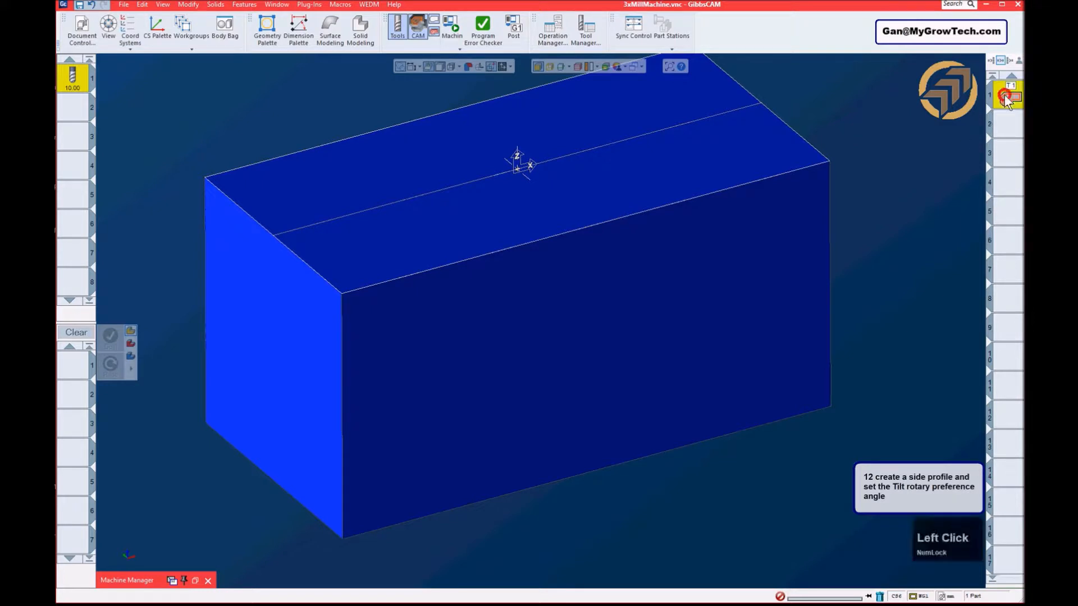
middle_drag(737, 342, 738, 321)
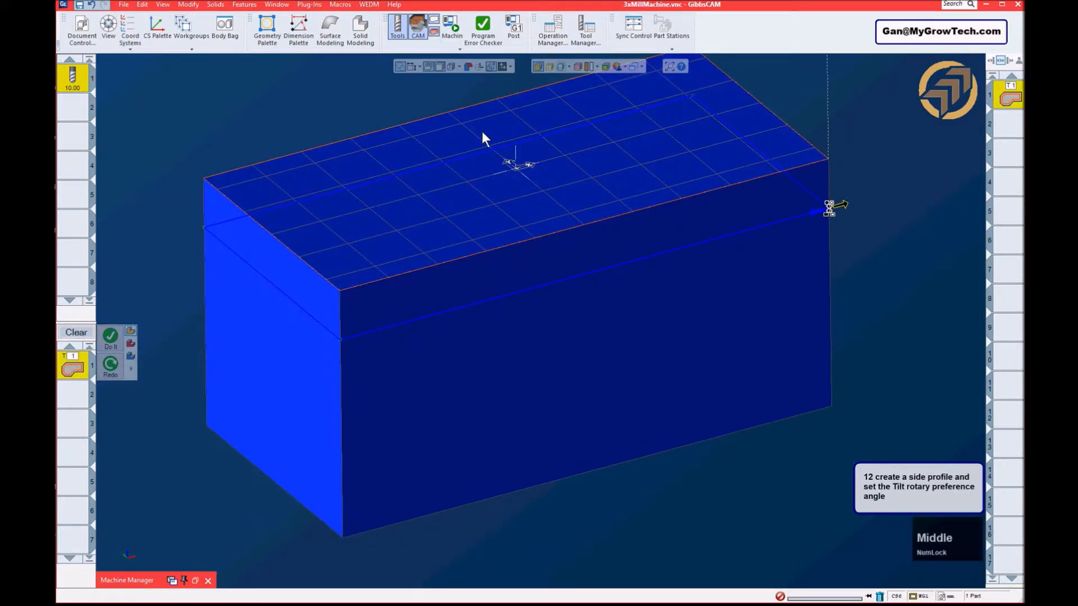
click(559, 66)
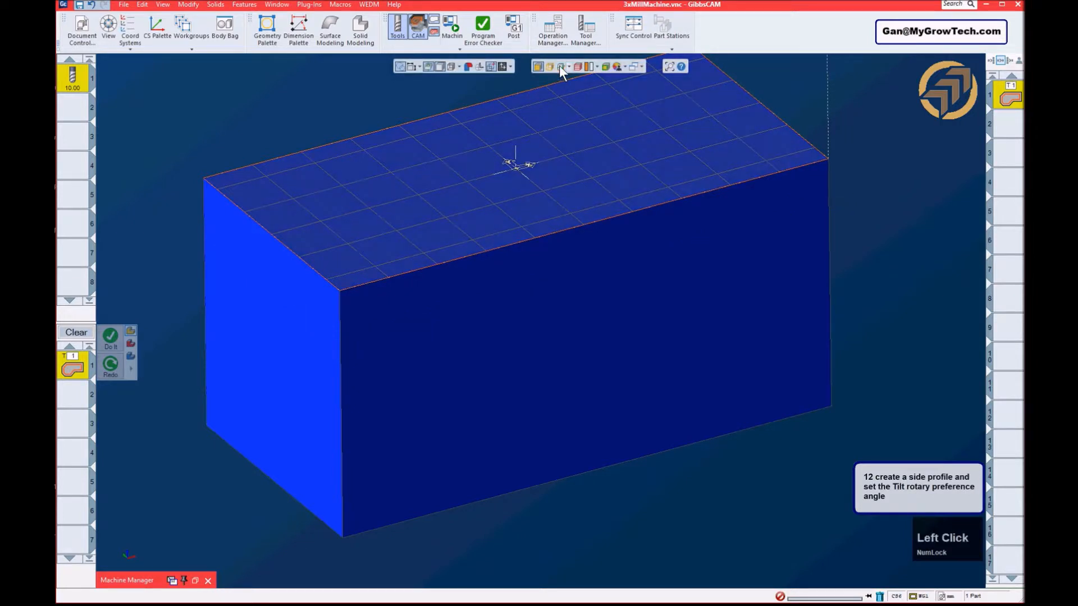
- Make Front the current coordinate system, show the profiler and move its section plane toward the block's front face
click(131, 49)
click(157, 158)
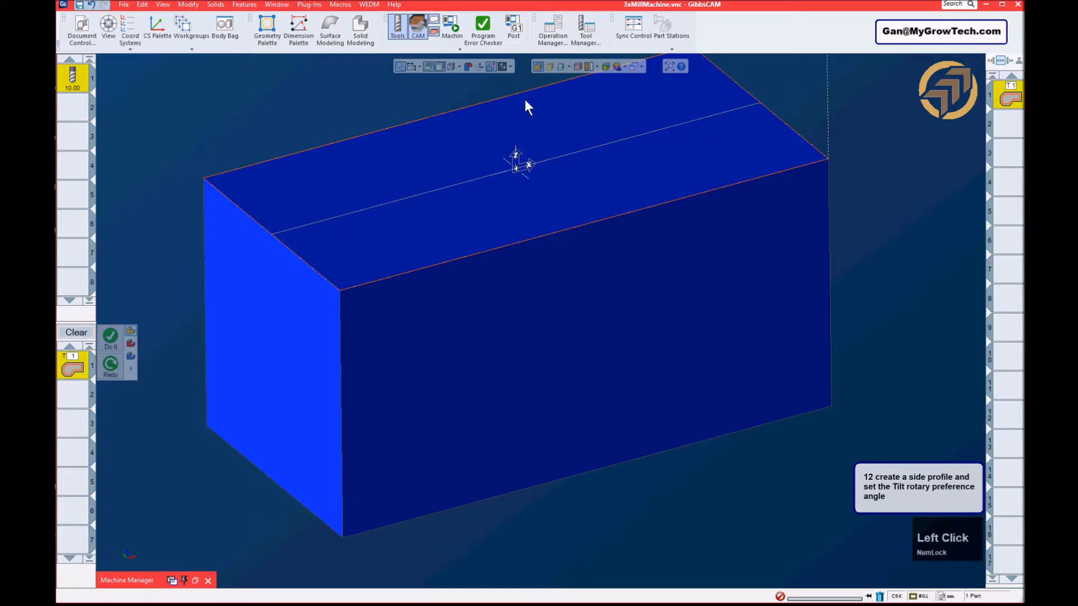
click(558, 67)
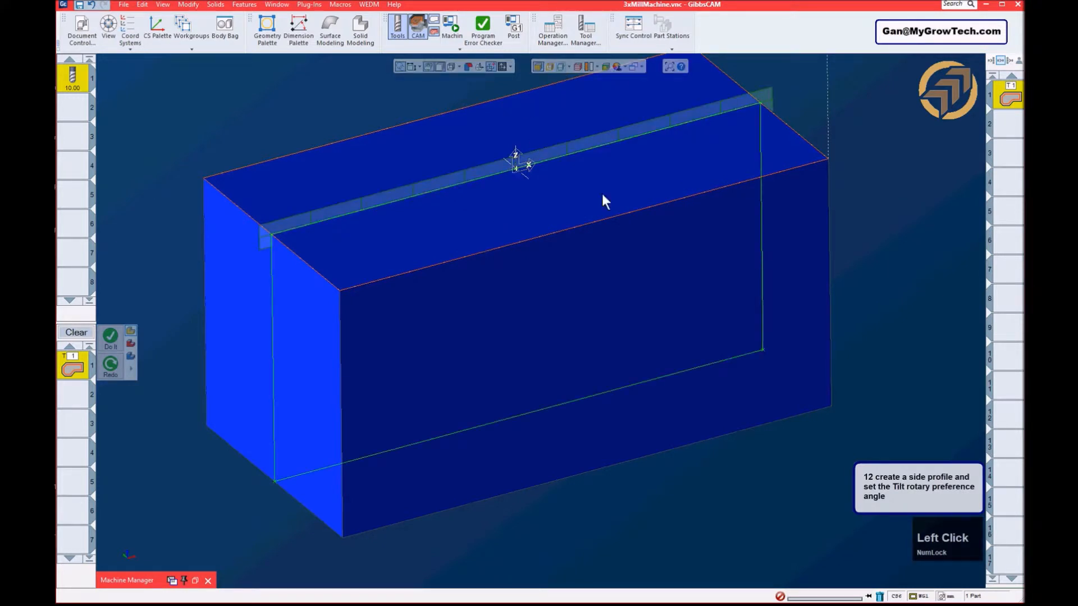
drag(772, 93, 807, 116)
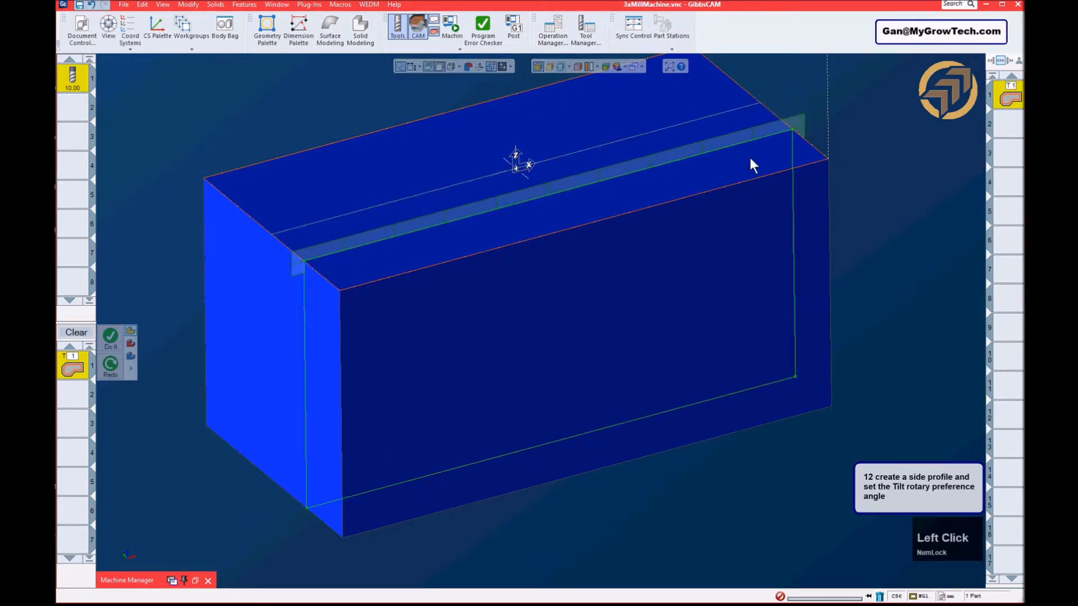
middle_drag(613, 248, 649, 256)
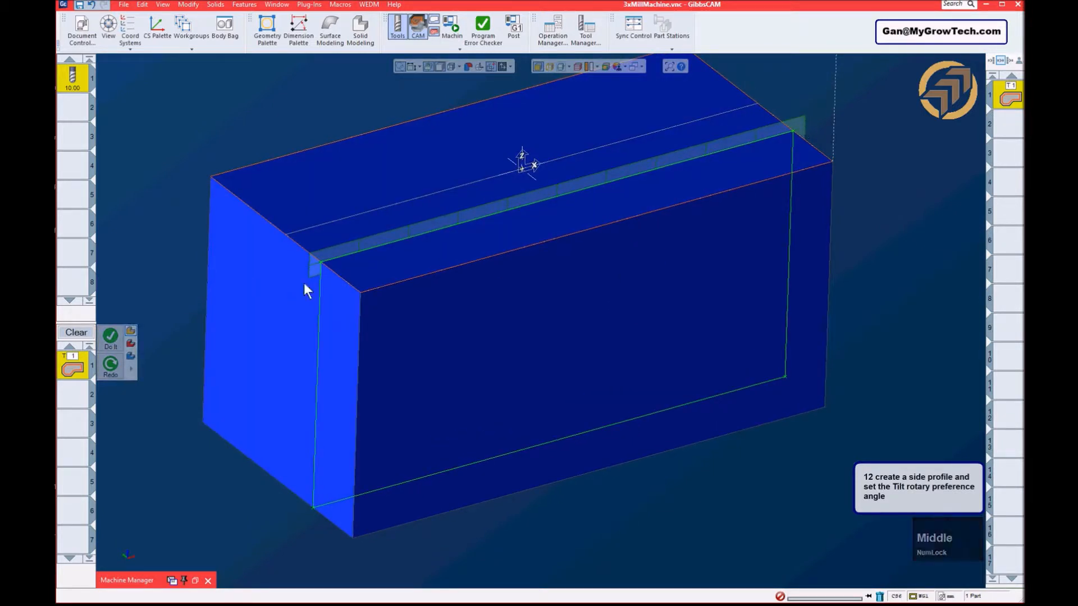
- Open the contour process, target empty operation slot 2 and set its machining coordinate system to 6: Front
click(73, 365)
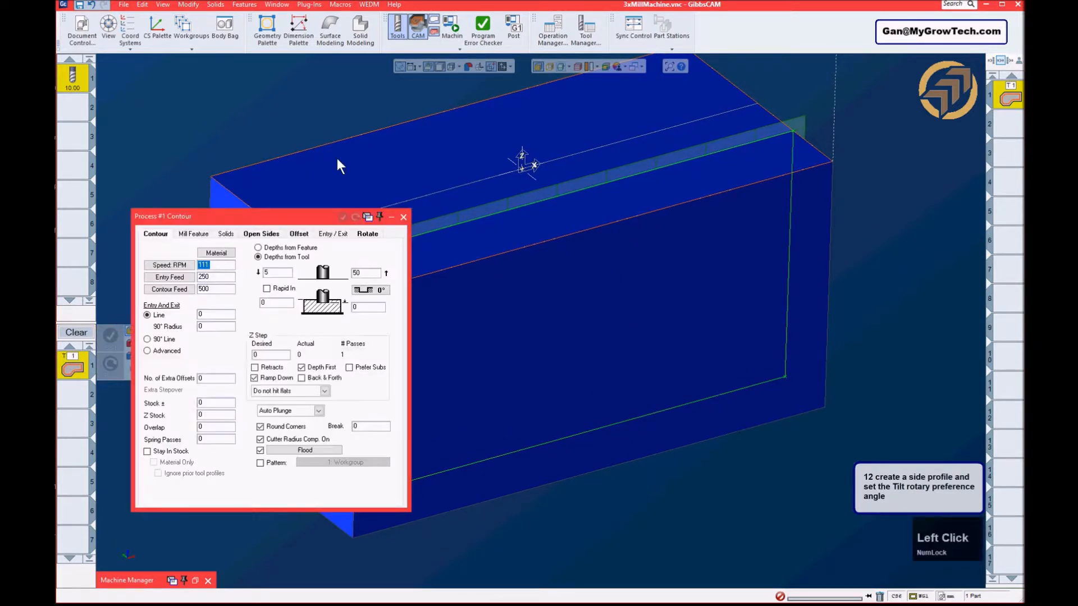
click(368, 234)
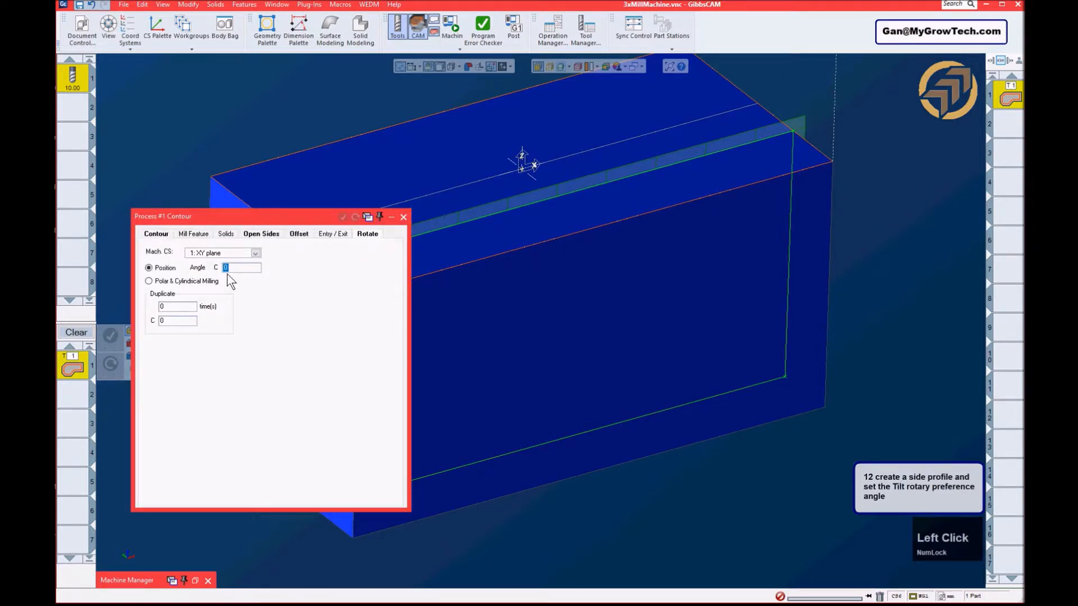
click(1004, 132)
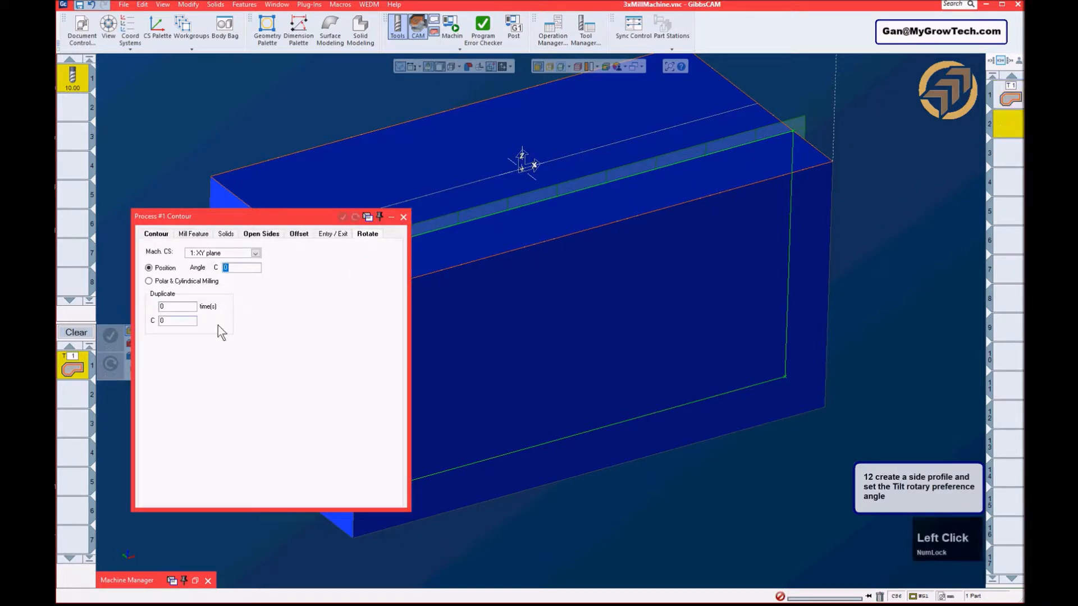
click(255, 253)
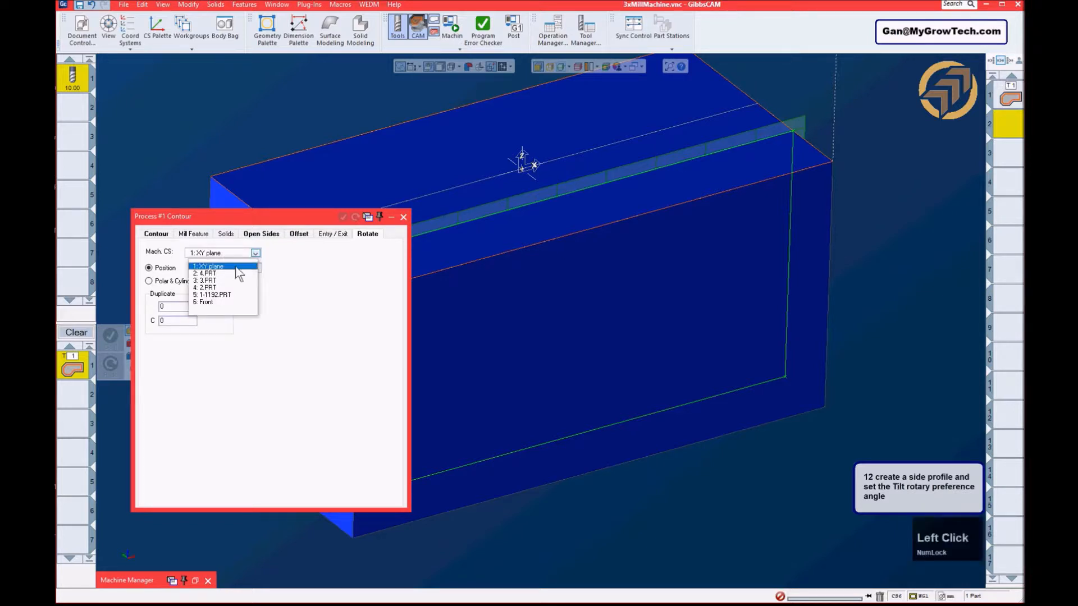
click(207, 305)
- Set the contour's surface and floor depths to 25 from the front face, entry clearance to 30 and exit clearance to 100
click(156, 234)
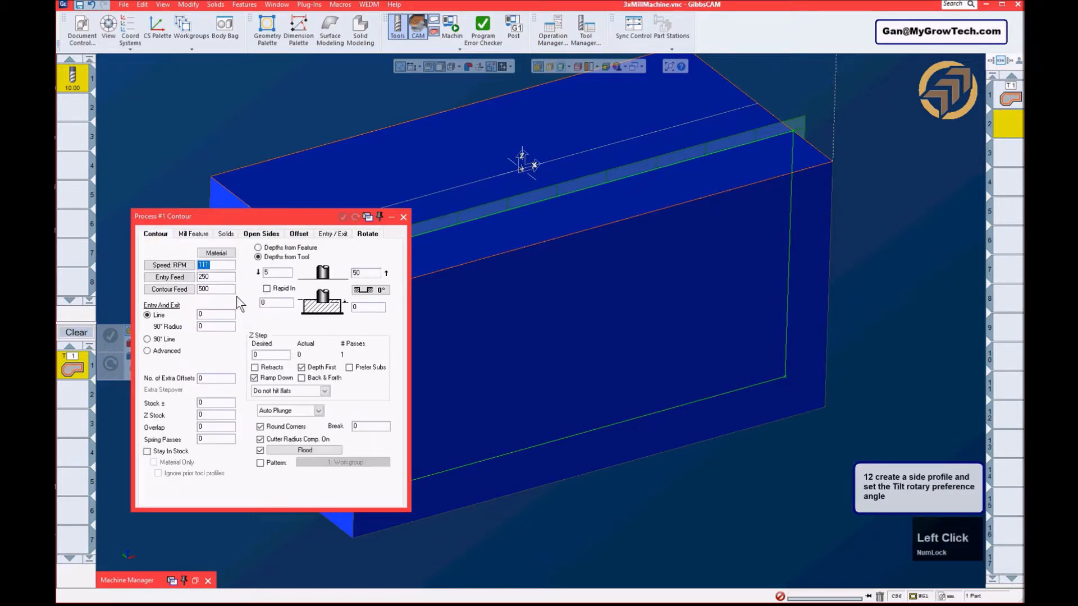
click(281, 304)
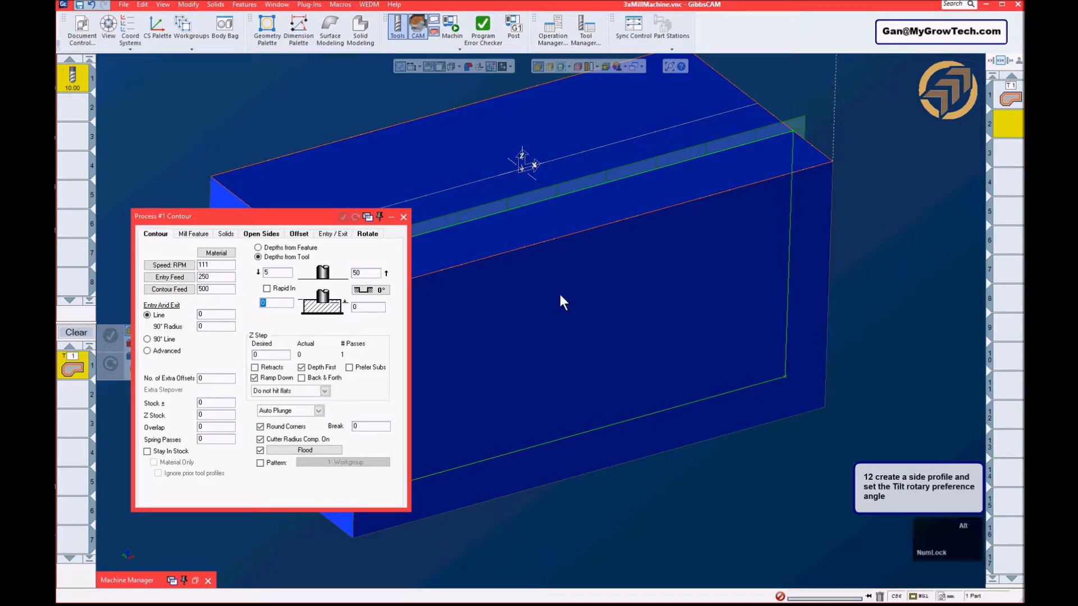
click(574, 271)
click(363, 308)
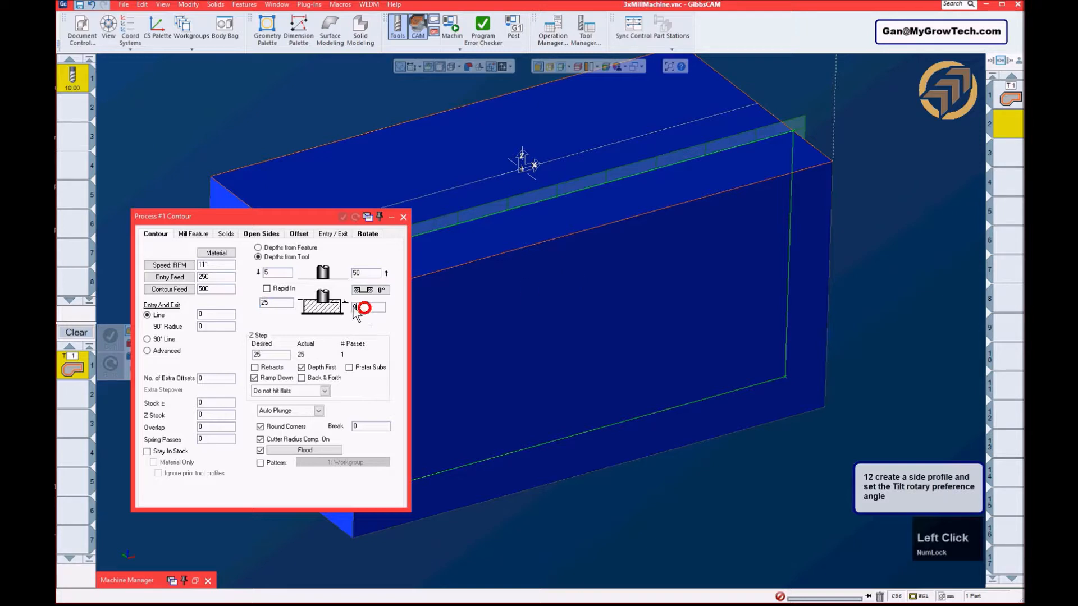
click(554, 314)
click(250, 274)
text(30)
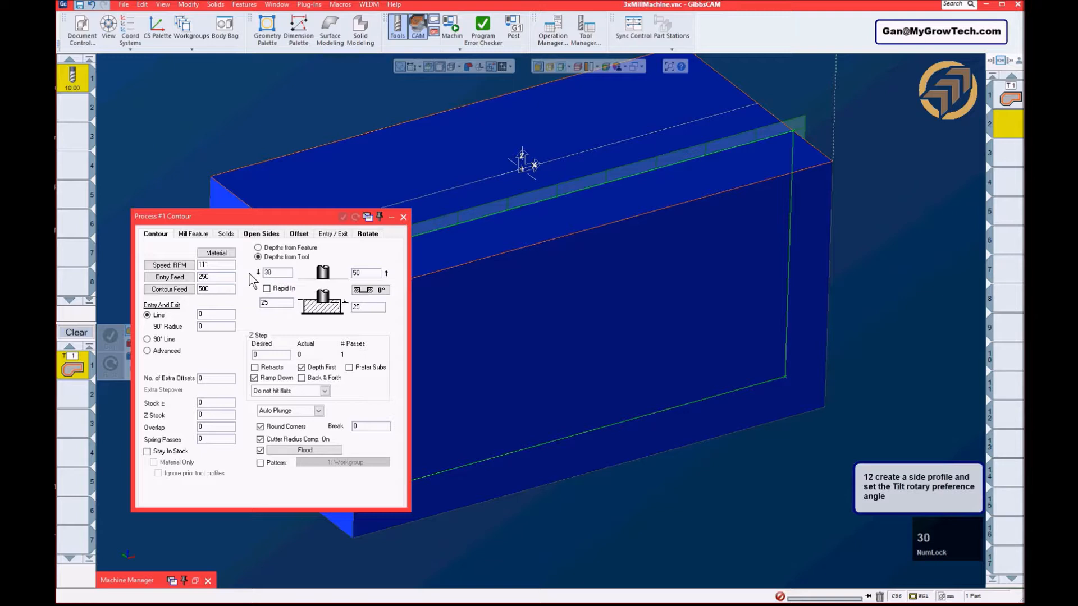
click(364, 273)
text(100)
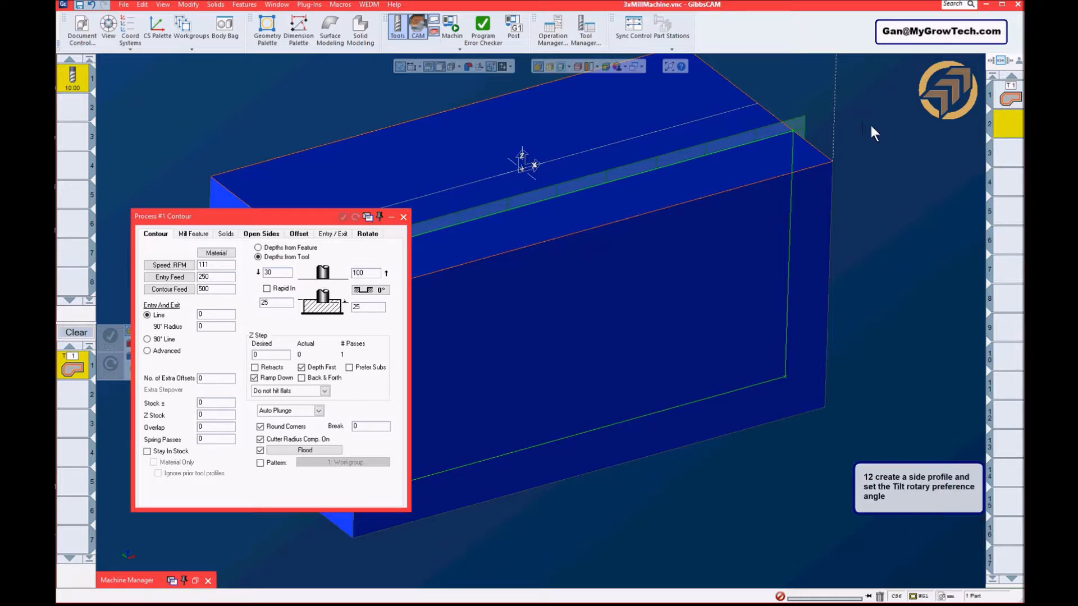
- Select the side profile at its upper corner as the contour to cut and generate the toolpath in operation slot 2
click(792, 129)
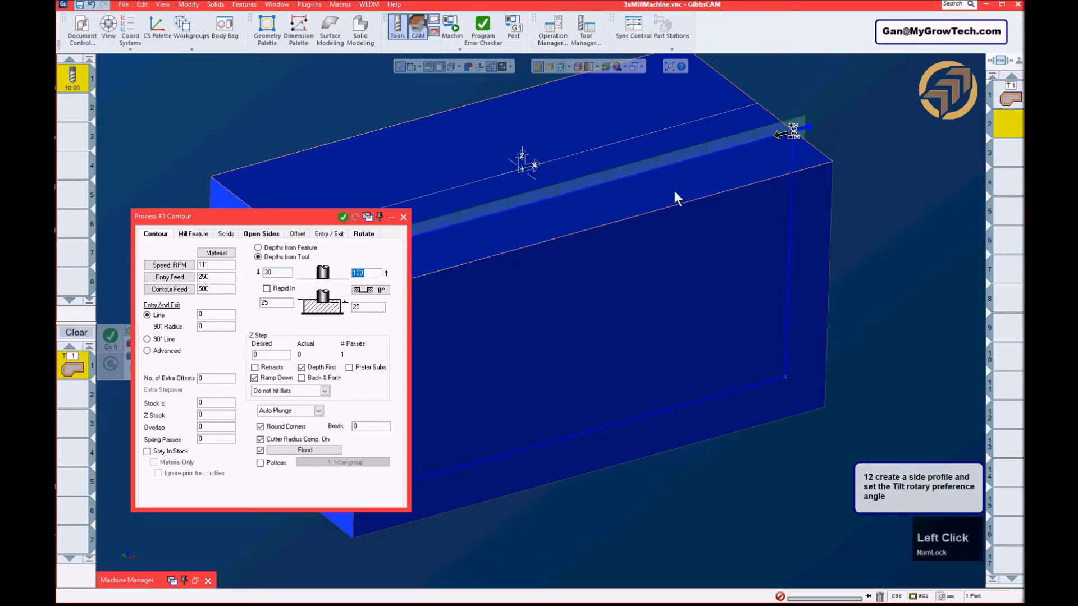
click(403, 217)
middle_drag(628, 345, 689, 304)
scroll(687, 303, down, 3)
middle_drag(572, 300, 567, 353)
scroll(577, 365, down, 2)
ctrl+drag(624, 298, 605, 252)
middle_drag(544, 188, 541, 217)
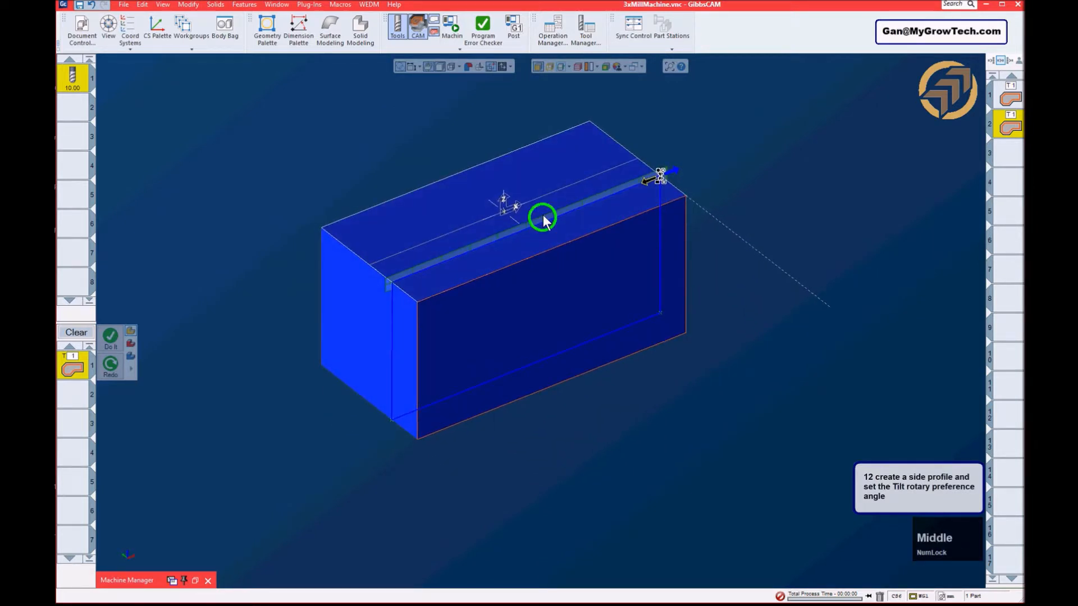
ctrl+drag(541, 217, 606, 254)
ctrl+drag(605, 311, 590, 283)
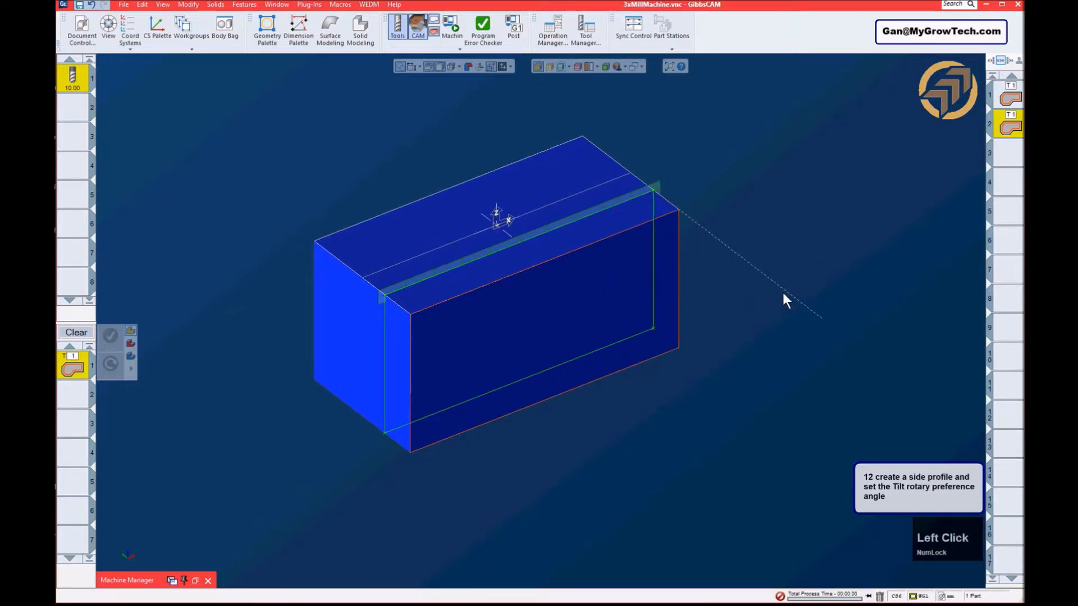
mouse_move(710, 275)
ctrl+middle_down()
mouse_move(740, 292)
mouse_move(703, 281)
ctrl+middle_up()
ctrl+drag(750, 257, 768, 276)
middle_drag(794, 221, 797, 217)
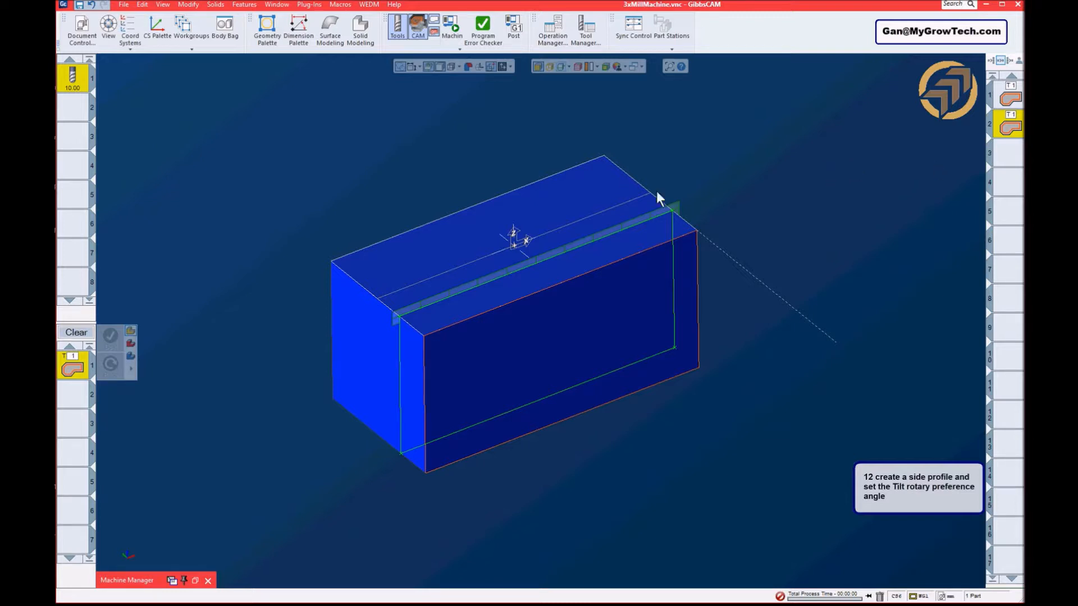
middle_drag(842, 193, 762, 195)
- Examine the rotation preferences of operation 2 and cancel without changing anything
click(1007, 128)
right_click(1006, 128)
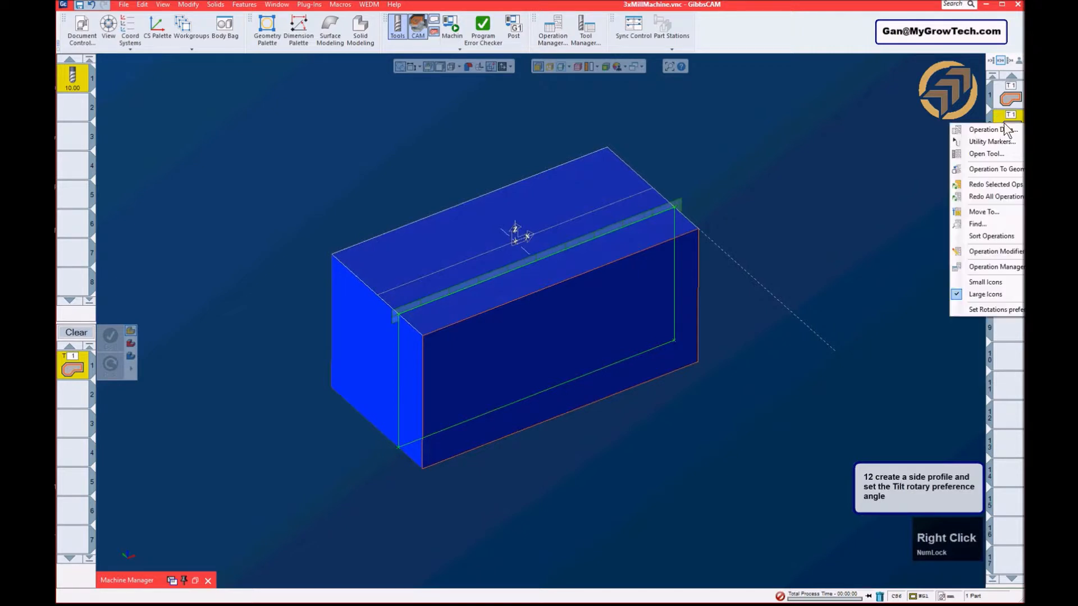
click(1007, 312)
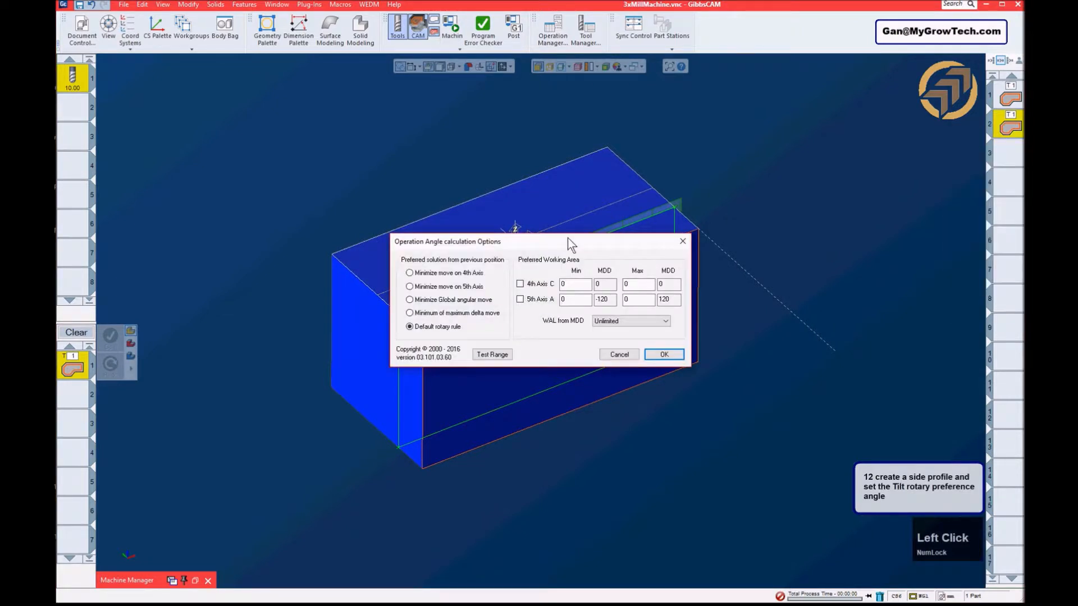
drag(574, 244, 693, 91)
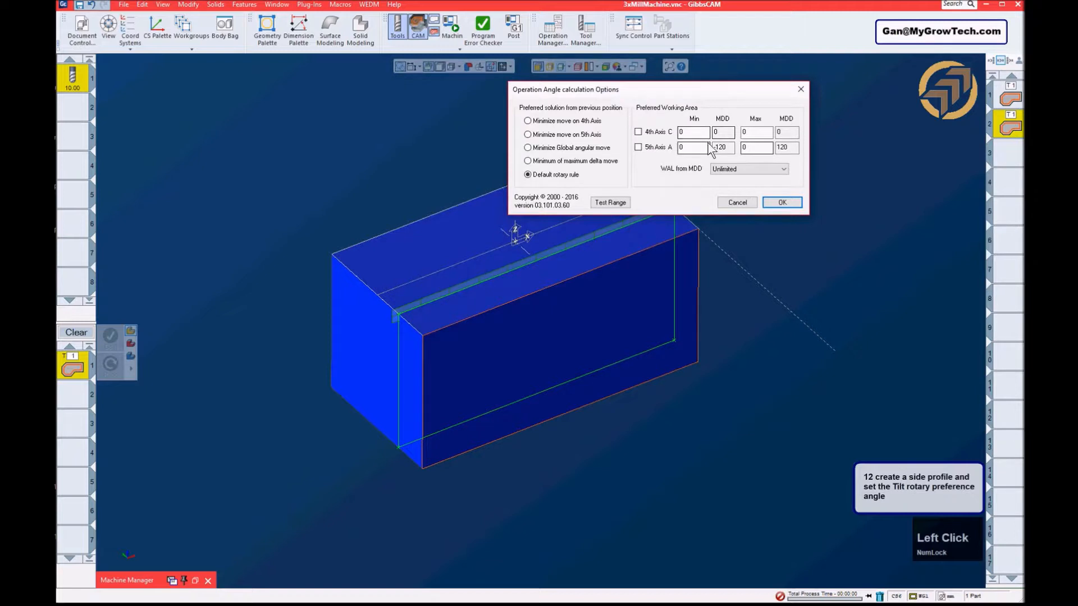
click(737, 203)
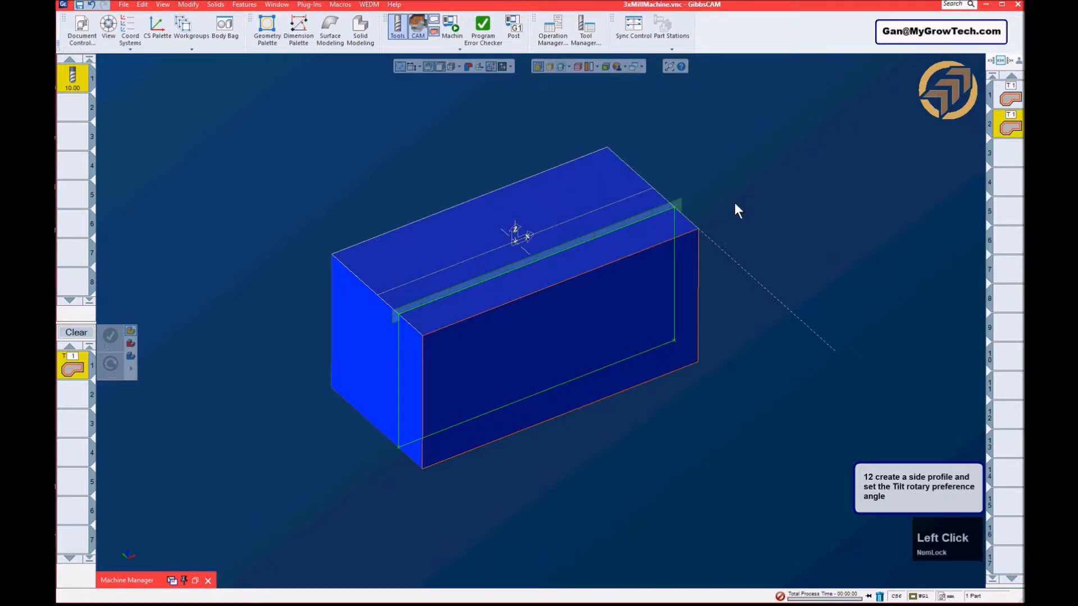
- Start Machine Sim and get a close view of the tilt and rotary tables, with operation 2 selected
middle_drag(779, 214, 777, 187)
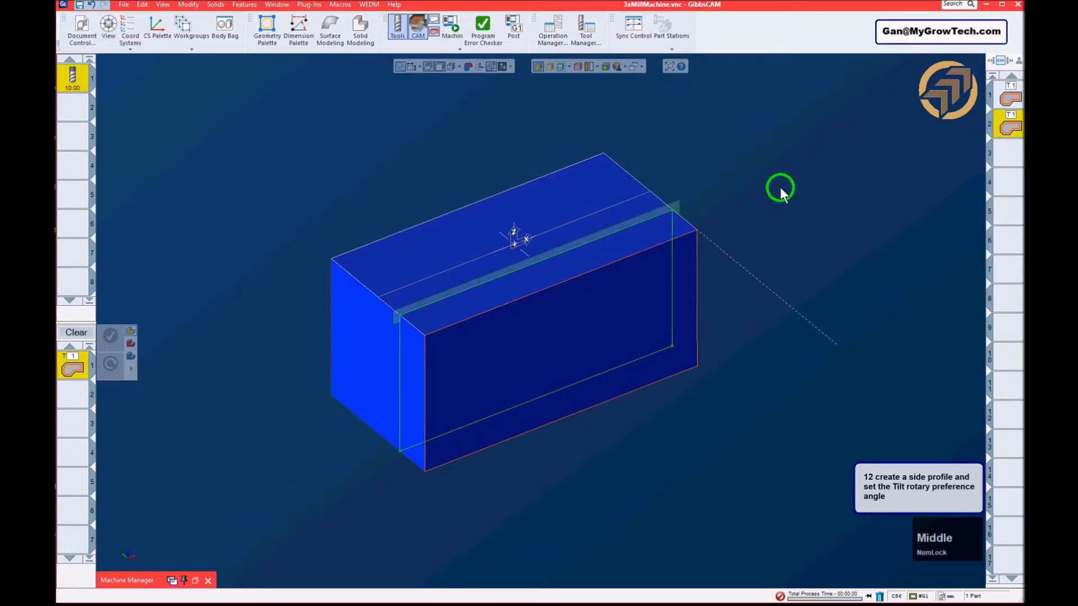
click(454, 33)
scroll(708, 298, down, 2)
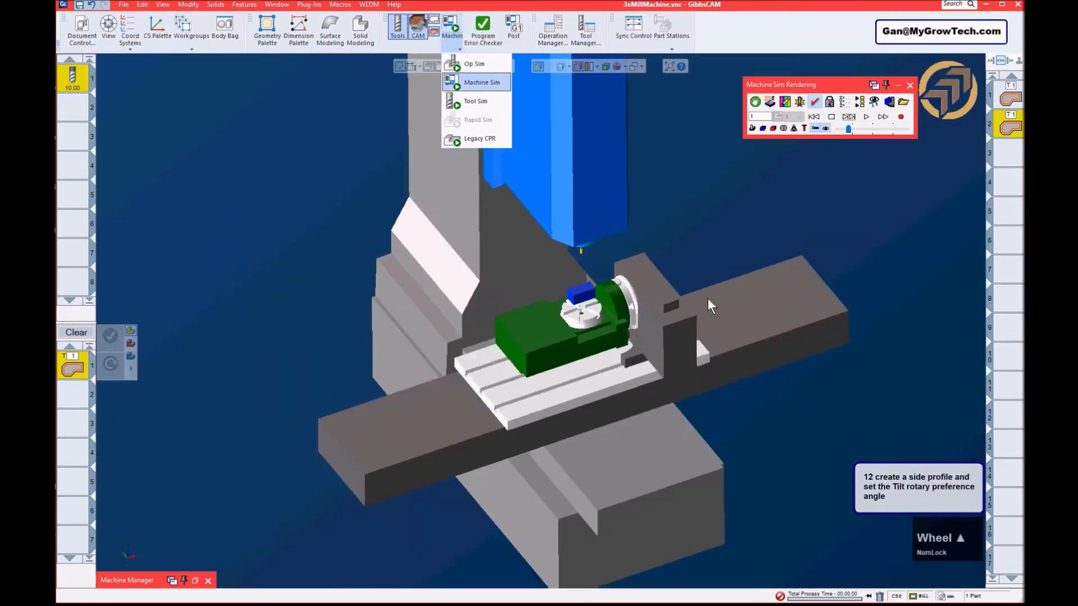
scroll(708, 304, down, 2)
click(693, 274)
scroll(692, 267, down, 3)
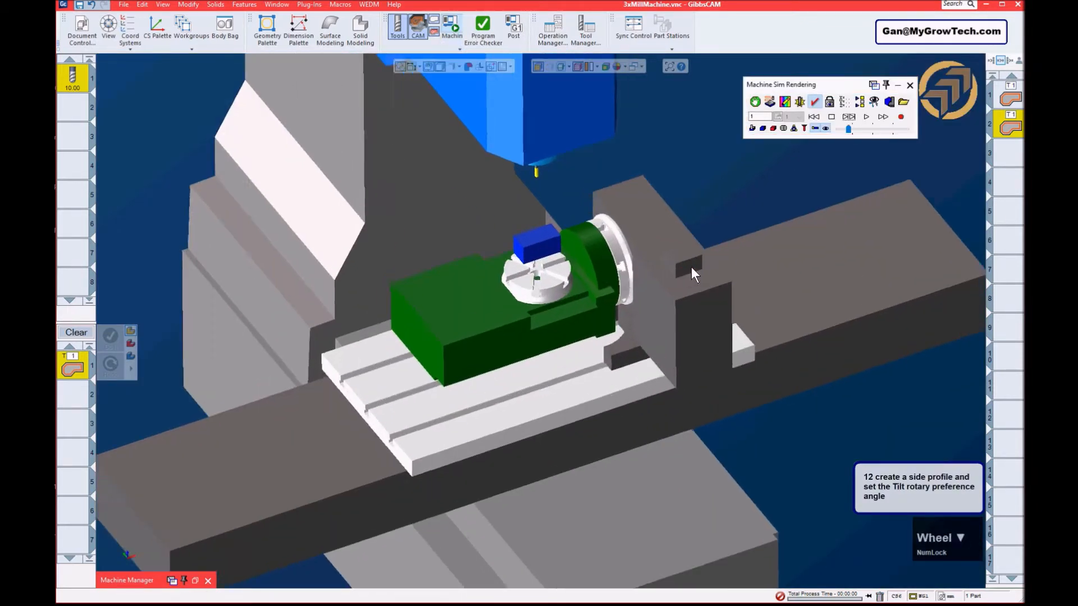
click(1008, 124)
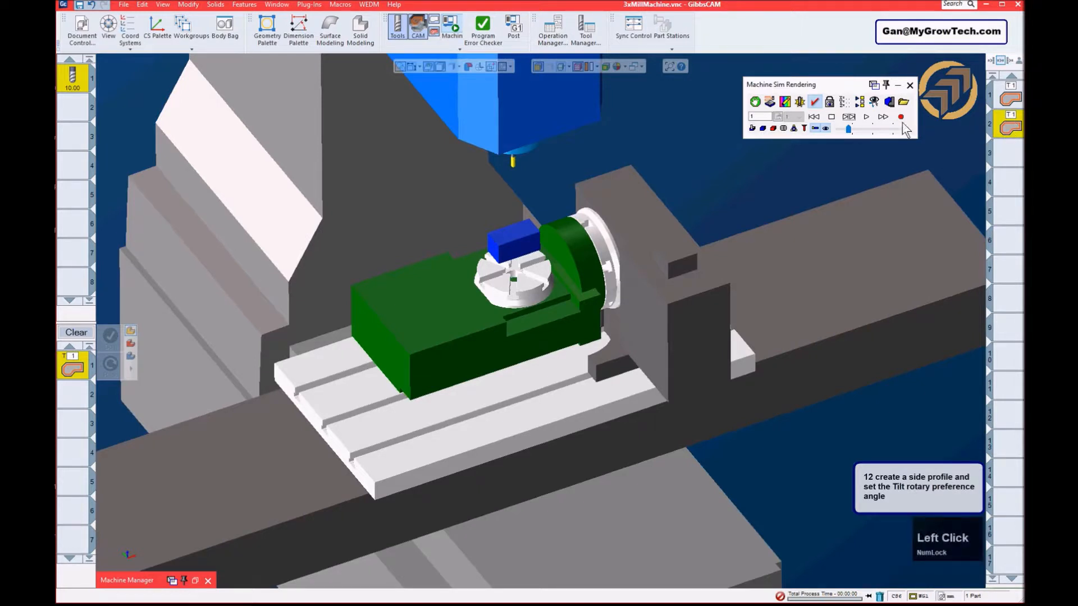
- Advance the machine simulation operation by operation to operation 2 and examine the tilted table from another angle
click(860, 104)
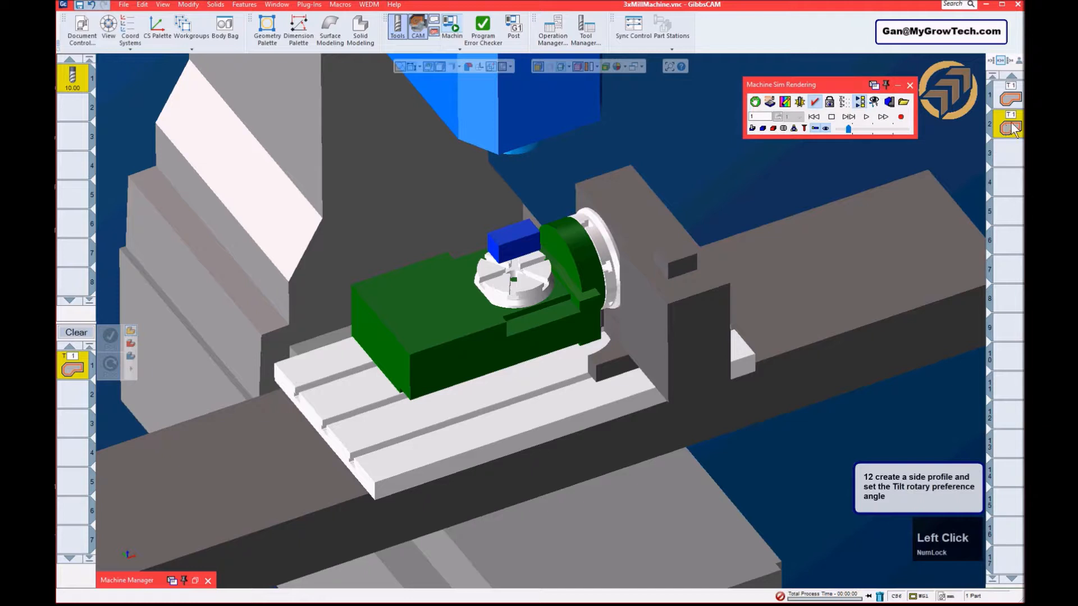
click(814, 118)
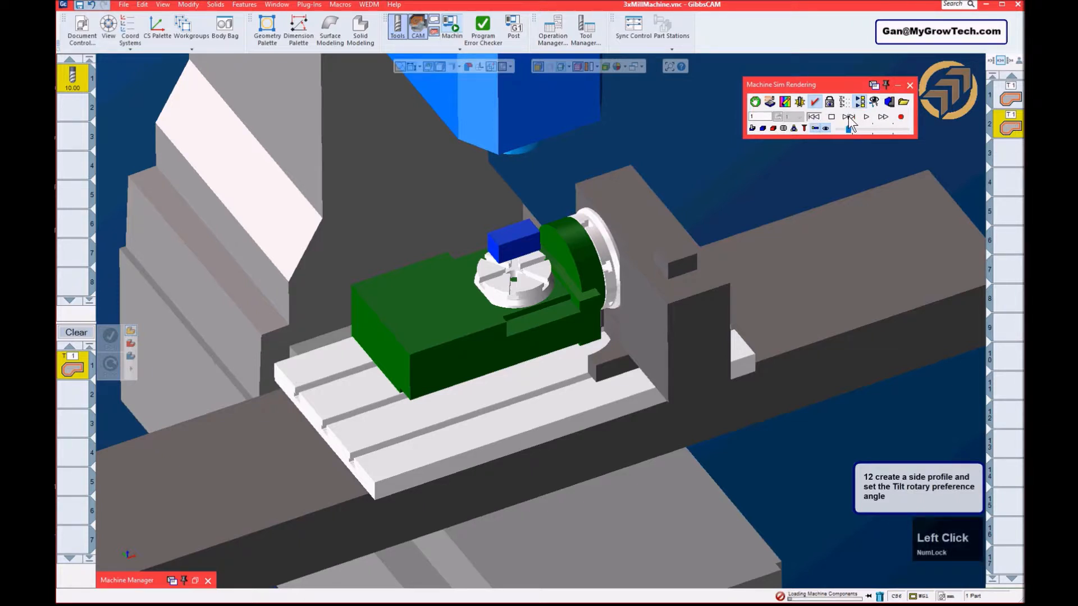
click(849, 118)
click(815, 117)
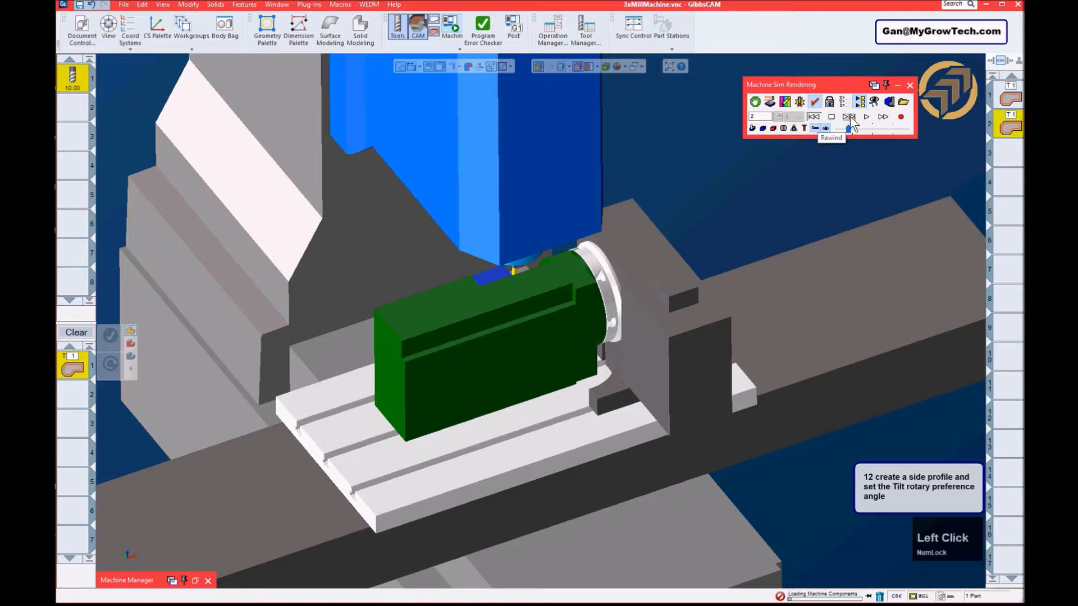
middle_drag(584, 383, 740, 343)
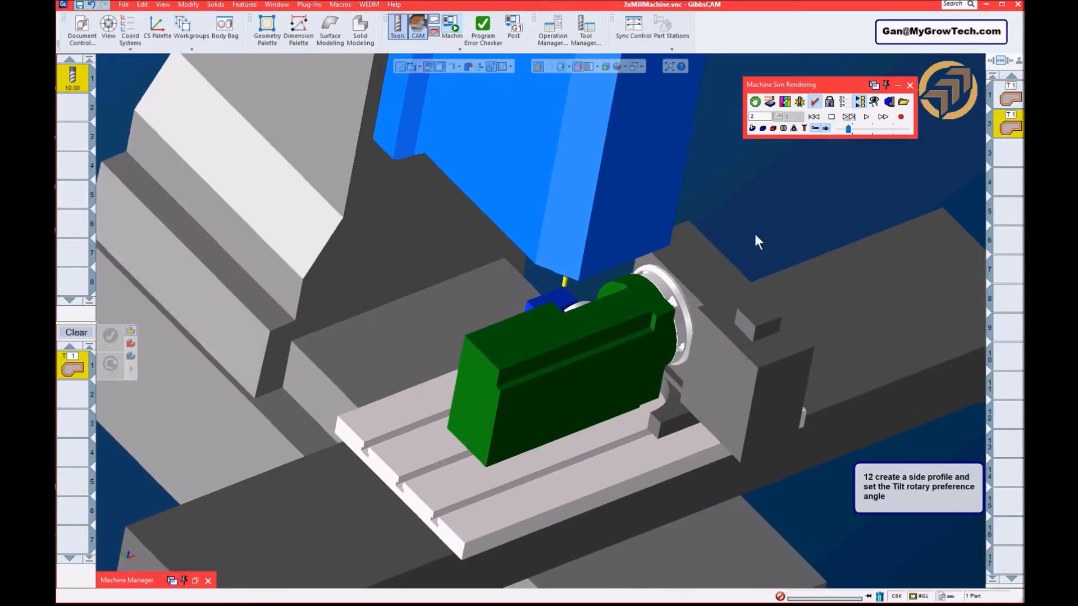
click(826, 128)
- Compare the simulated tilt with the Tilt Rotary Axis slide in WPS Presentation, then step the simulation again and close it
click(438, 604)
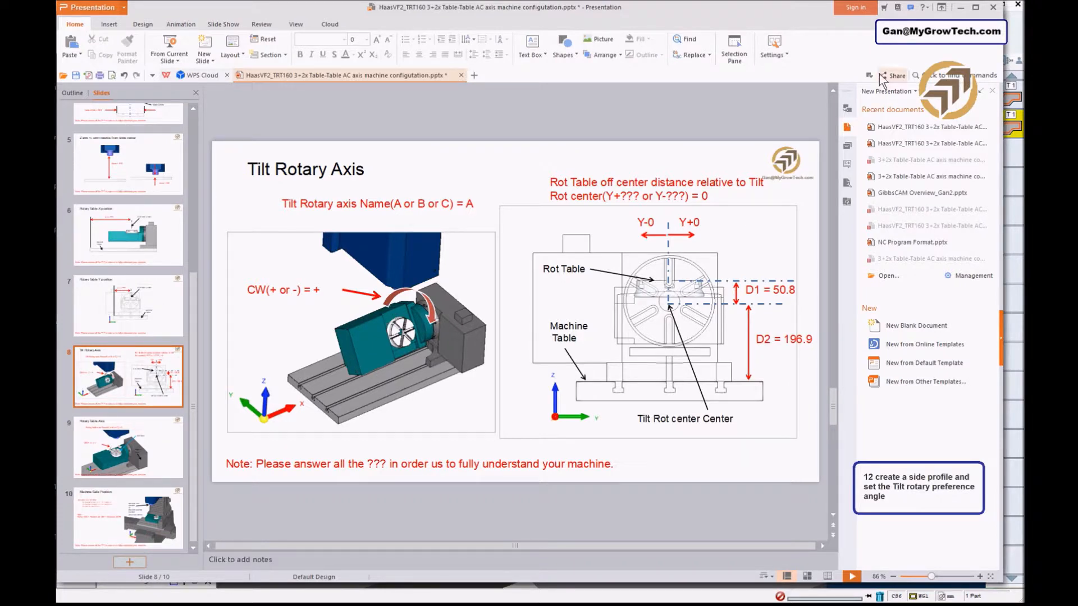
click(960, 8)
middle_drag(695, 390, 629, 411)
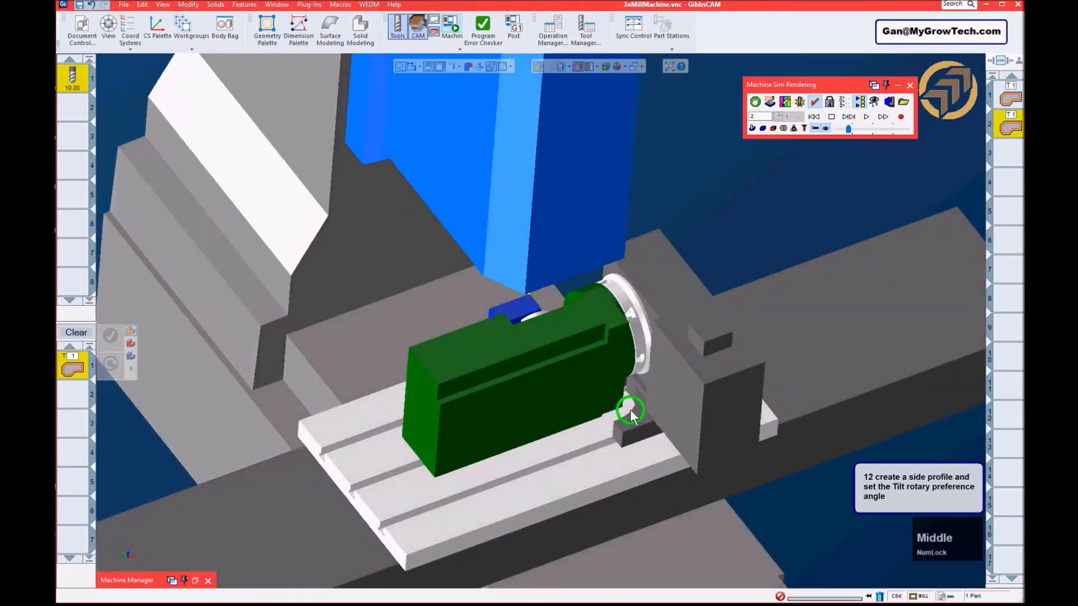
click(848, 117)
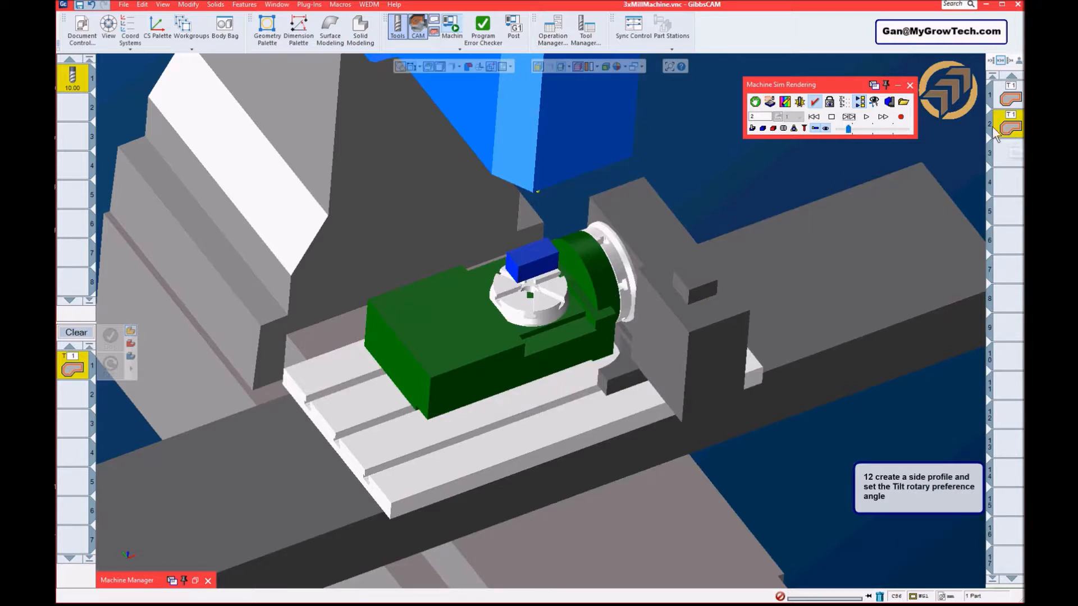
click(910, 85)
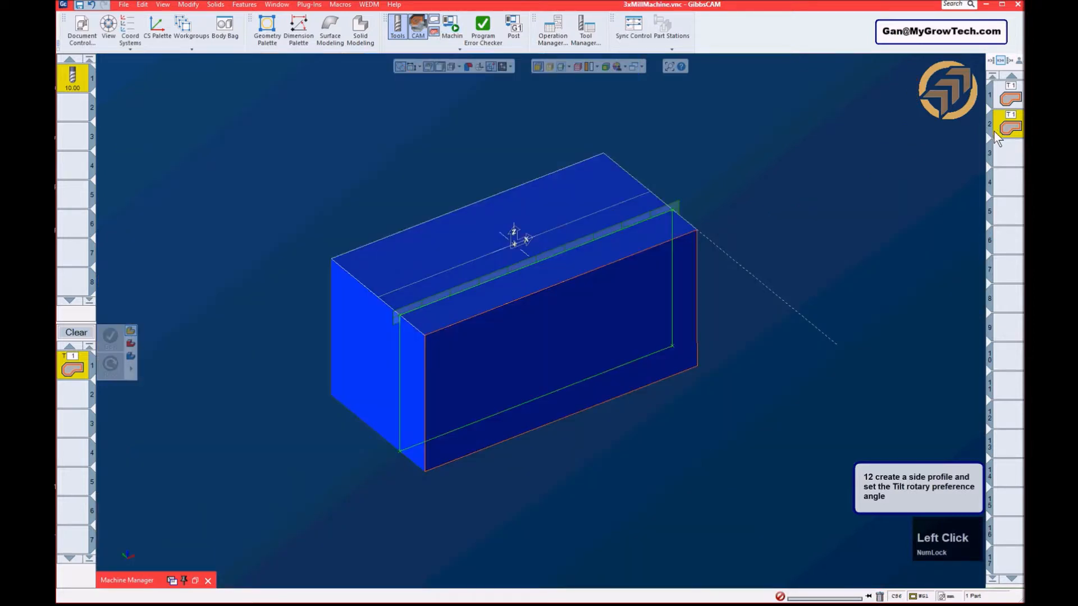
- Examine the 5th Axis A working area and the WAL from MDD choices in operation 2's rotation preferences, then cancel
right_click(994, 130)
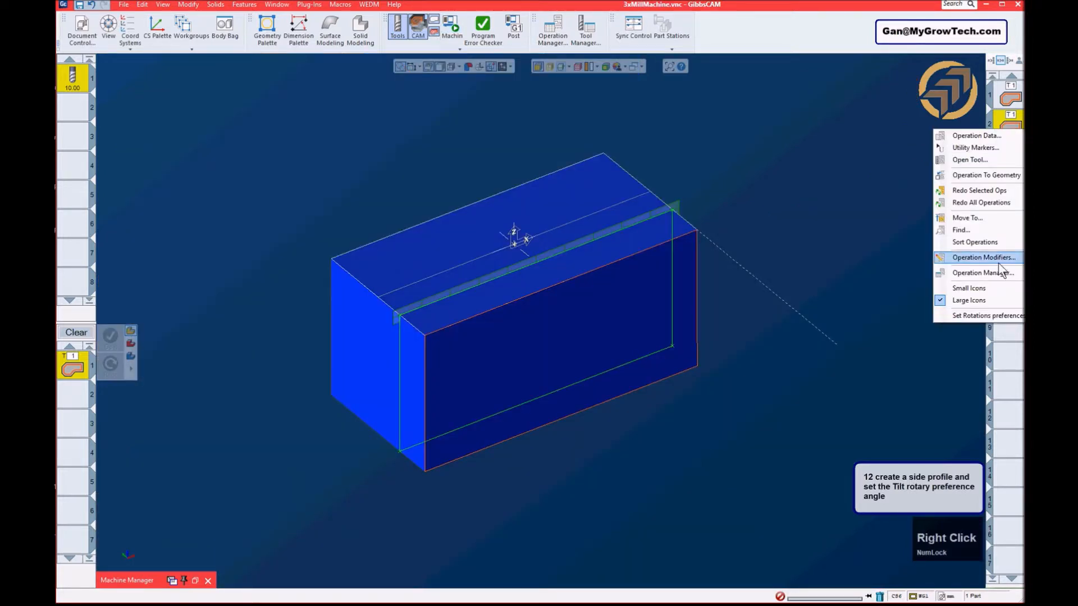
click(995, 311)
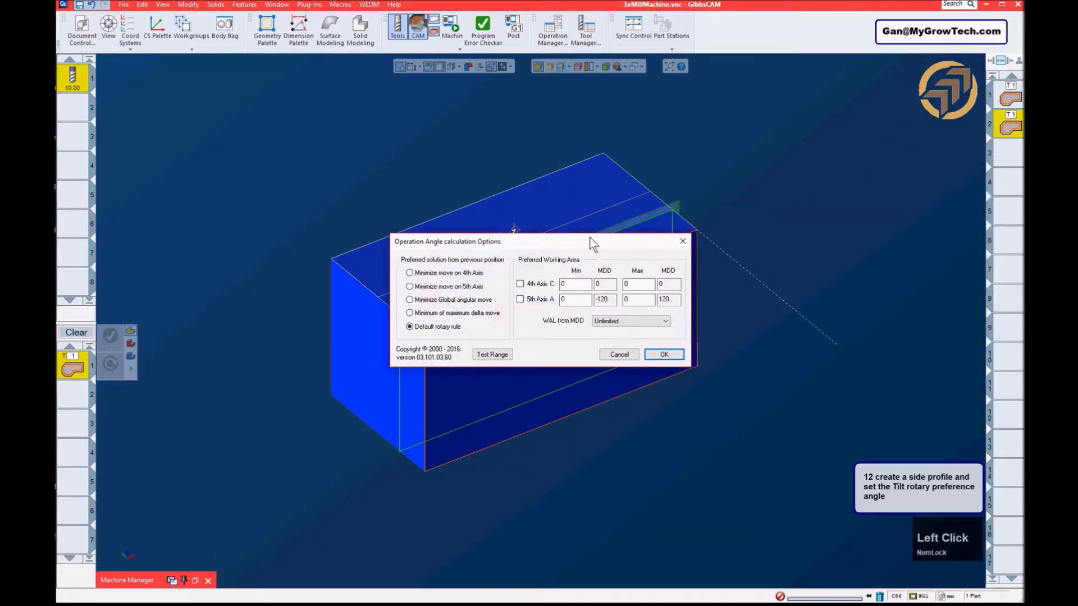
drag(592, 245, 629, 149)
click(557, 205)
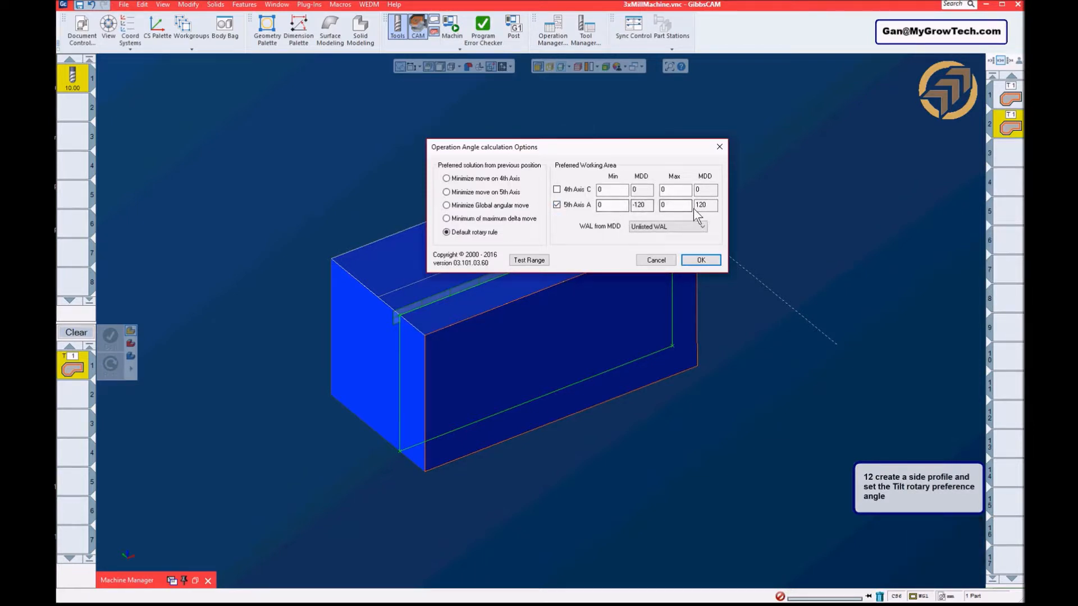
click(559, 206)
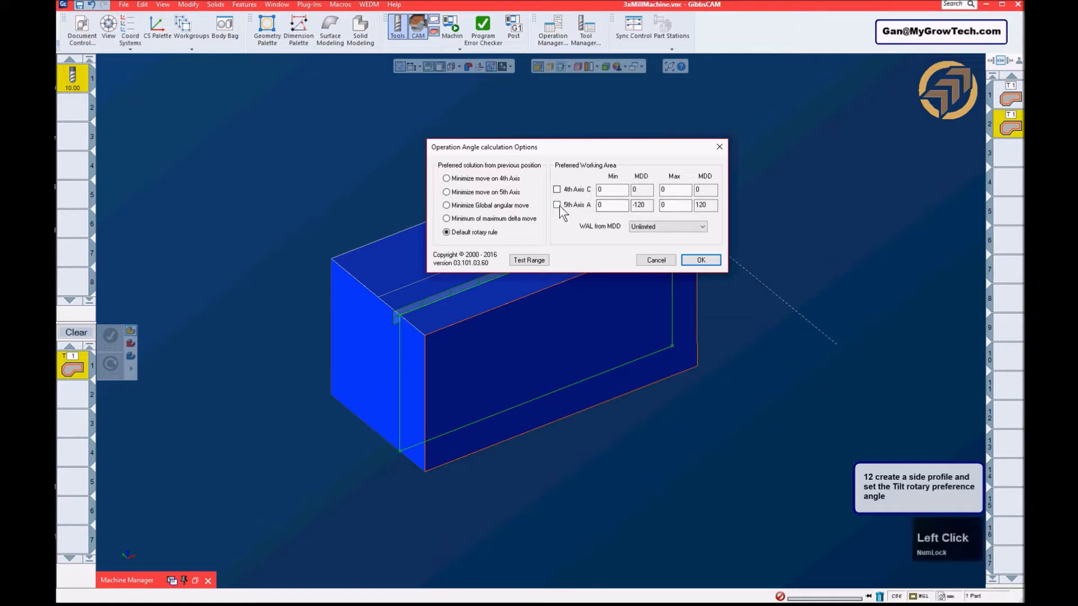
click(649, 226)
click(649, 227)
click(650, 227)
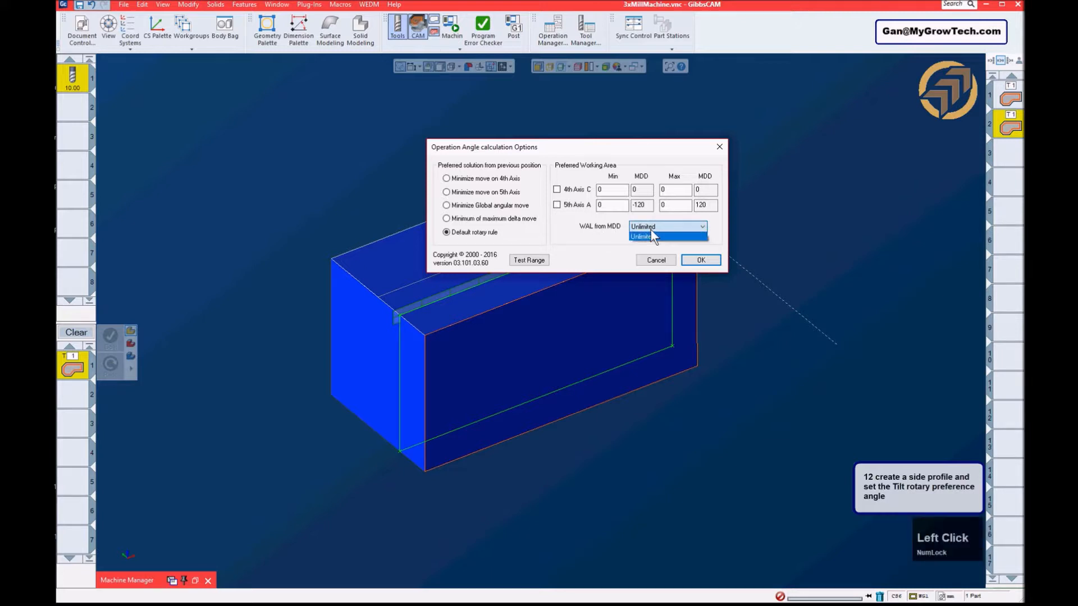
click(651, 230)
click(650, 259)
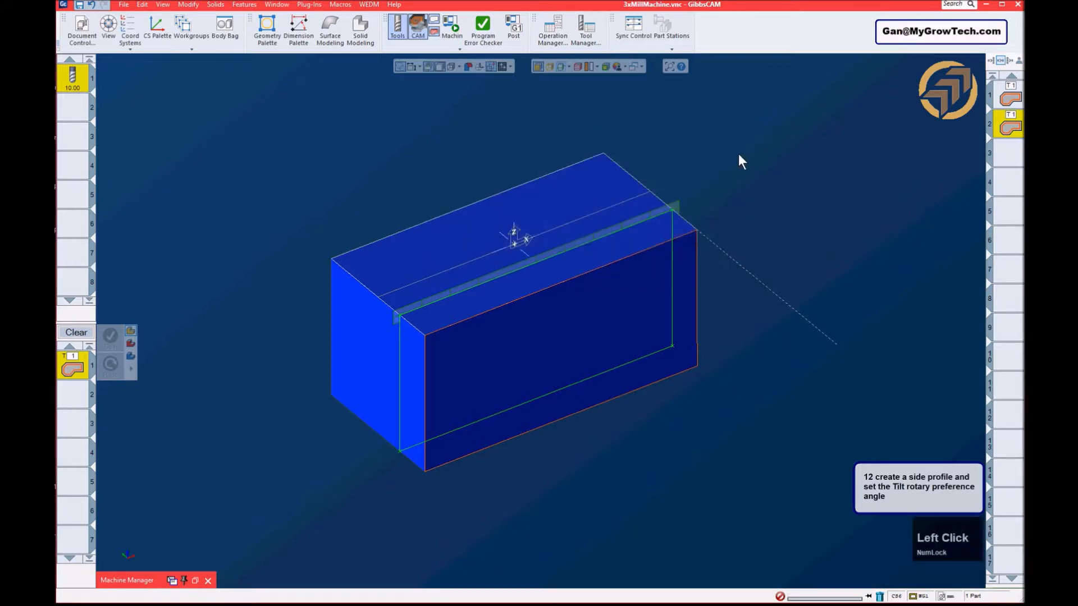
- Check the A101 rotary axis limits in Machine Manager and show the machining preferences of MyHass5x
middle_click(672, 328)
scroll(664, 319, down, 3)
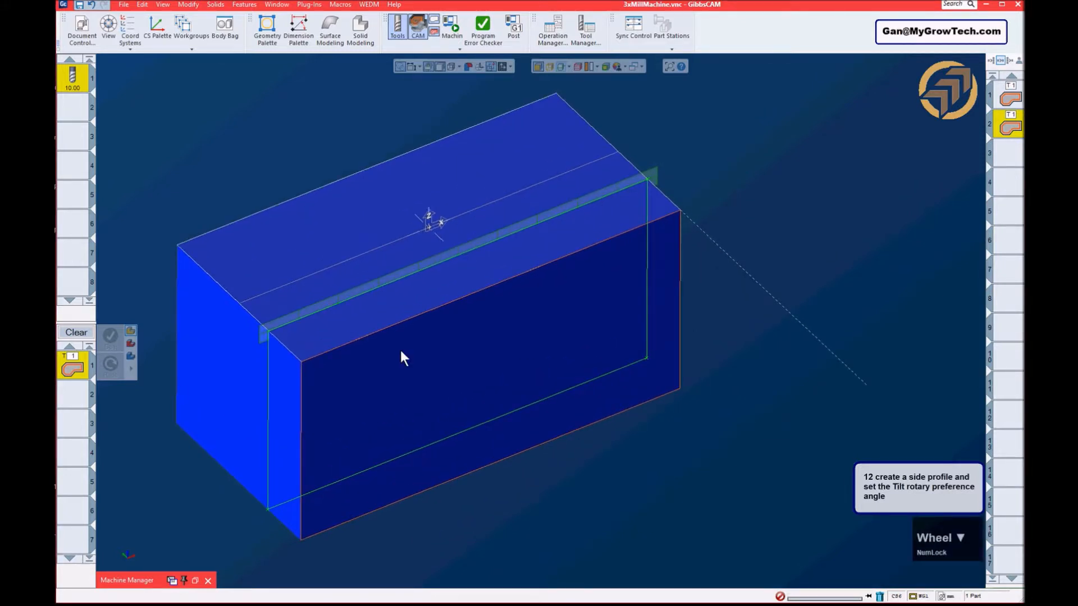
click(196, 580)
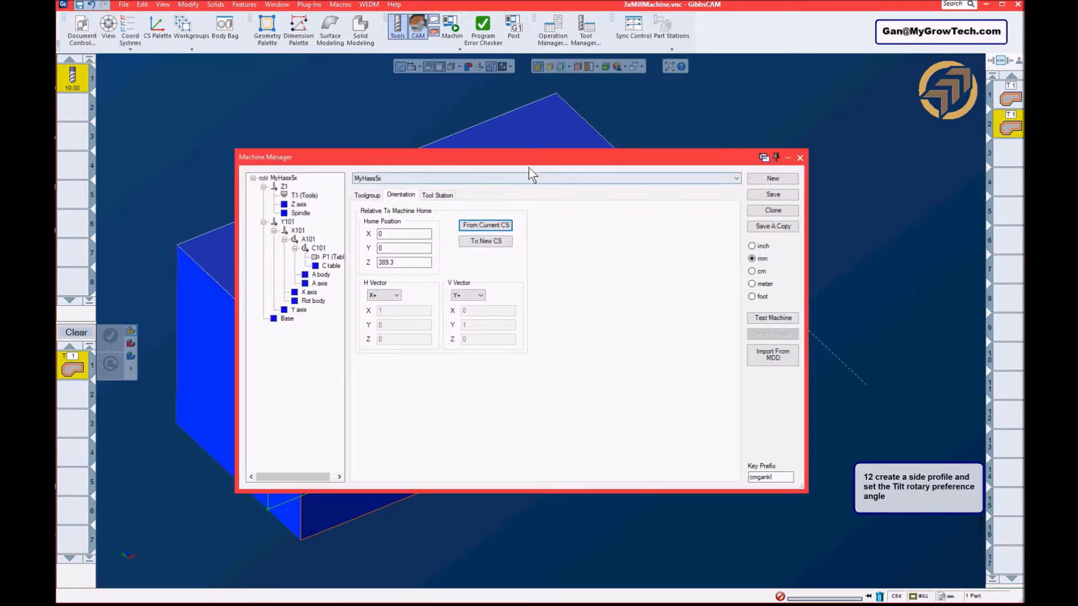
drag(538, 156, 536, 136)
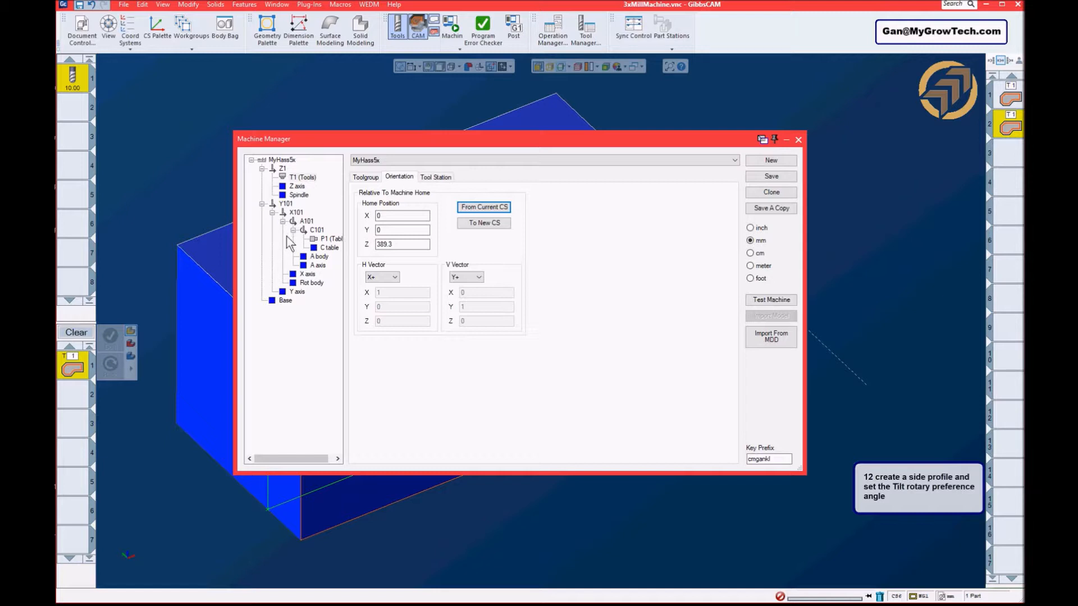
click(306, 222)
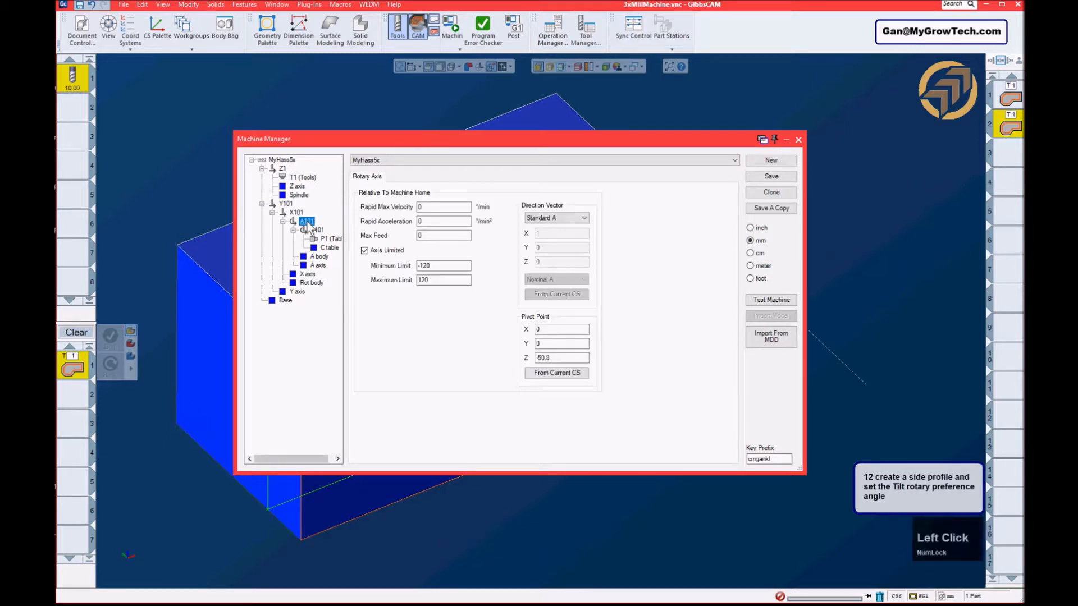
click(282, 161)
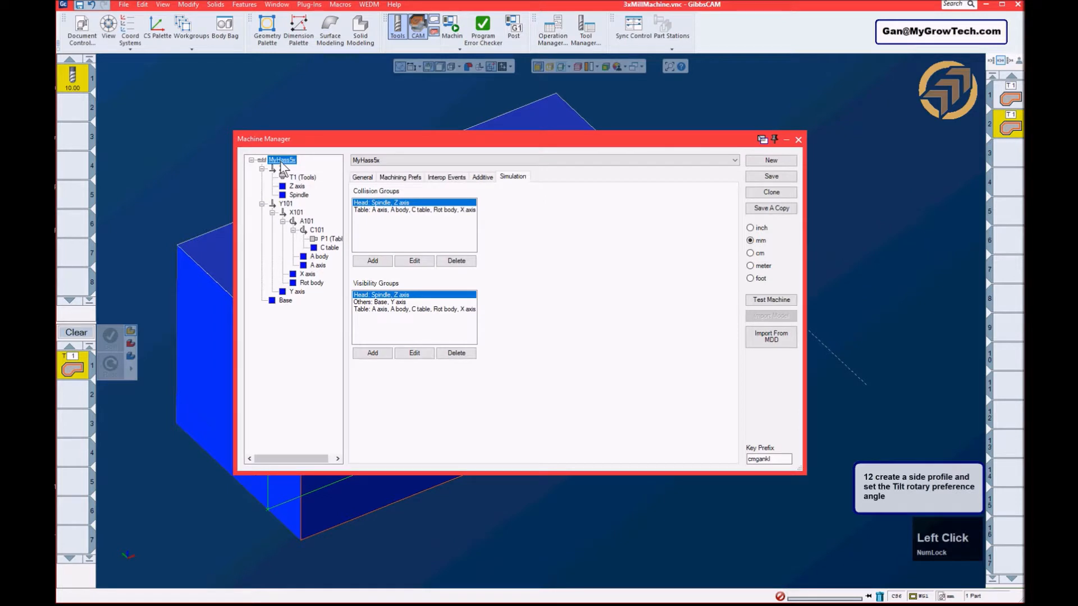
click(399, 177)
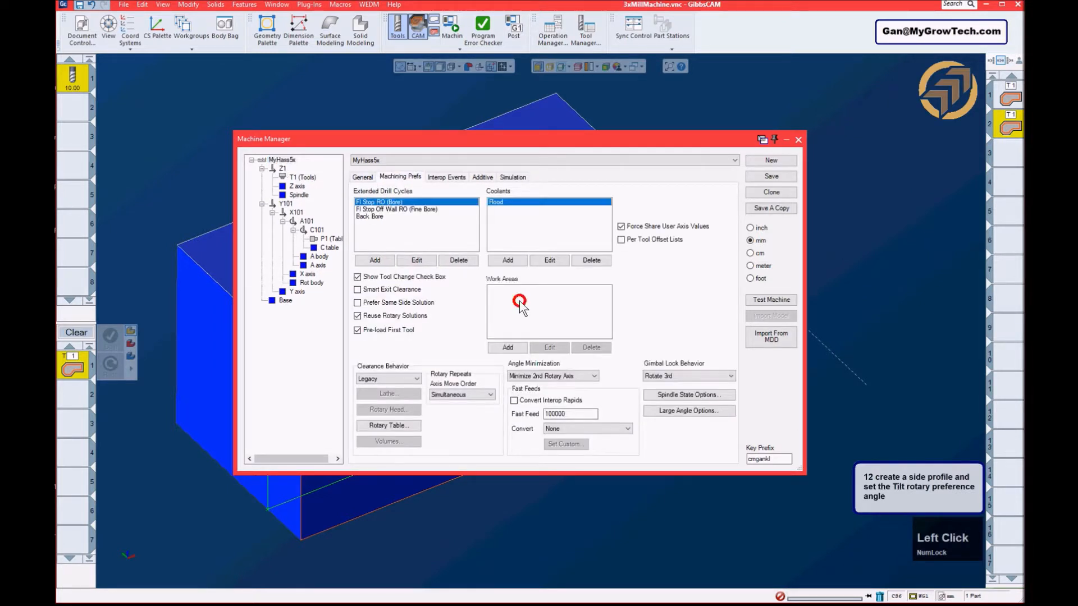
- Add a work area named A+ with the 2nd rotary axis limited to a minimum of 0 and a maximum of 120
click(512, 349)
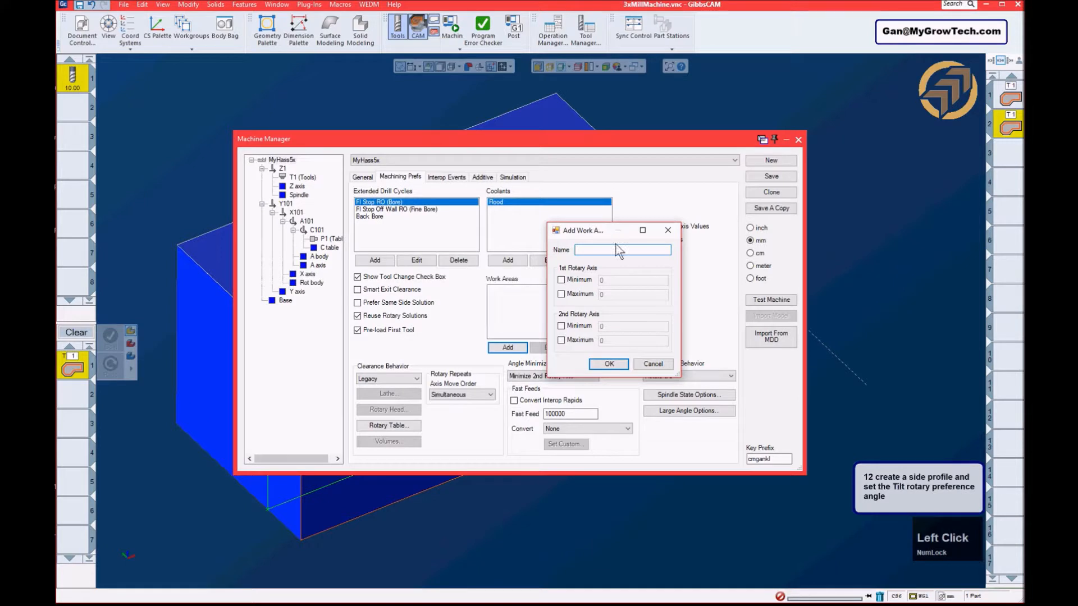
drag(604, 237, 597, 217)
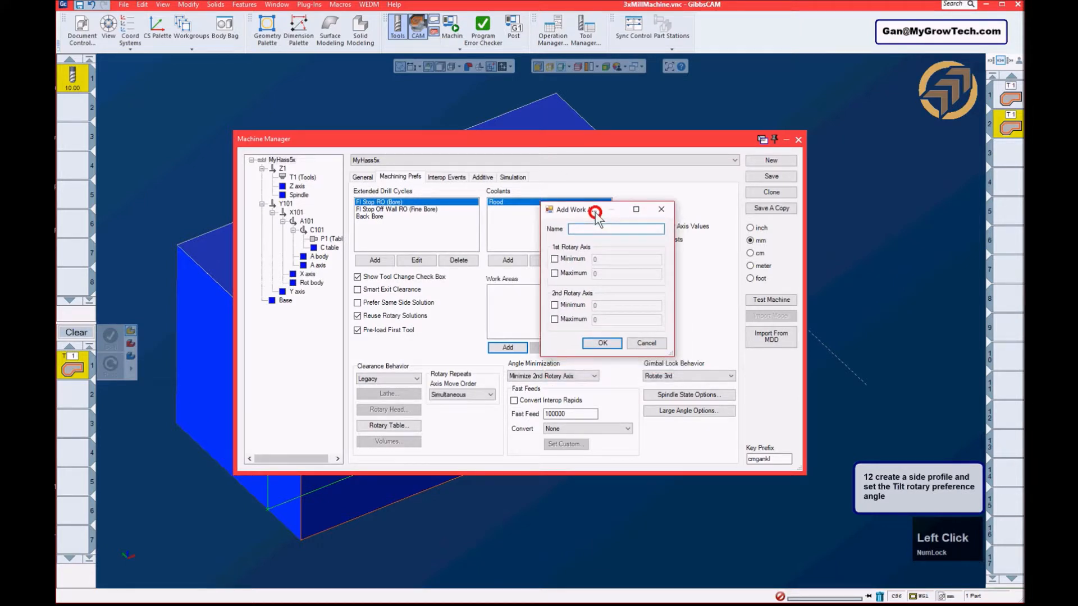
click(555, 305)
click(555, 319)
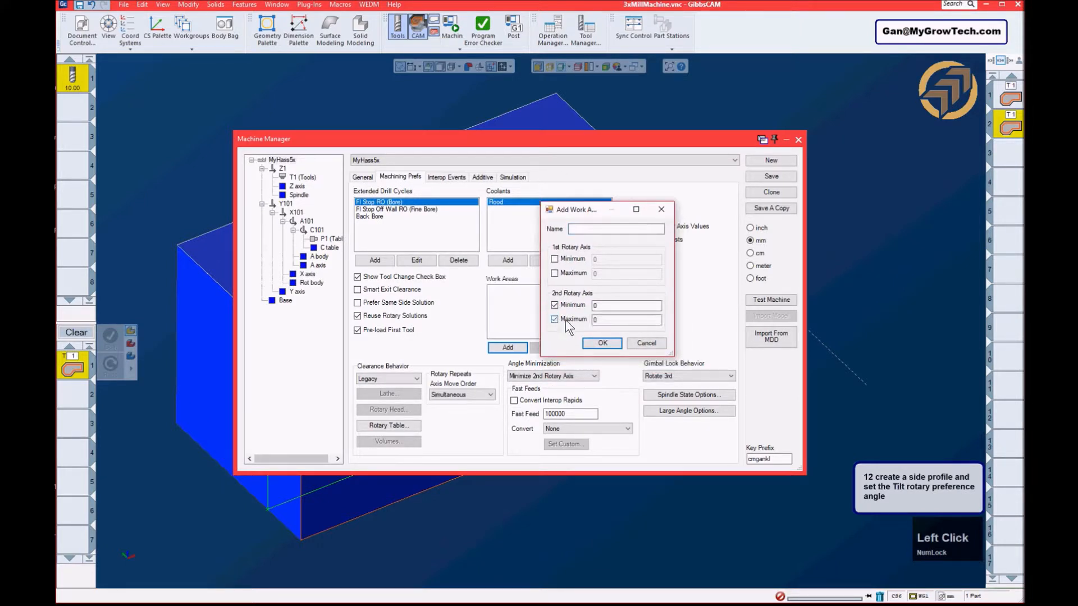
click(613, 306)
click(577, 228)
text(A)
click(611, 312)
double_click(611, 319)
text(120)
click(606, 343)
- Add a work area named A- with the 2nd rotary axis limited to a minimum of -120 and a maximum of 0
click(508, 347)
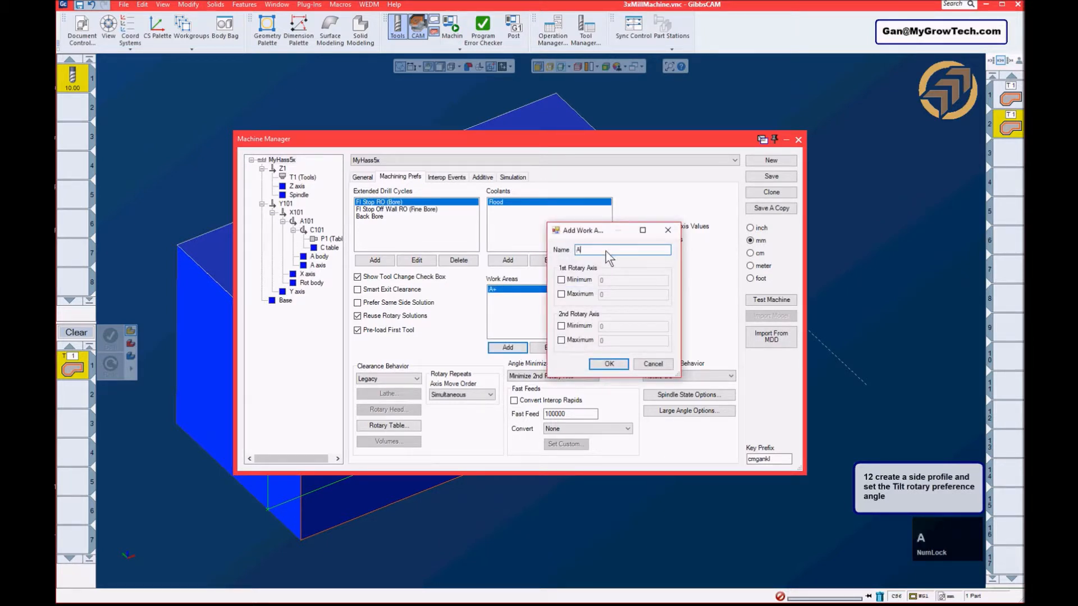
text(A-)
click(574, 325)
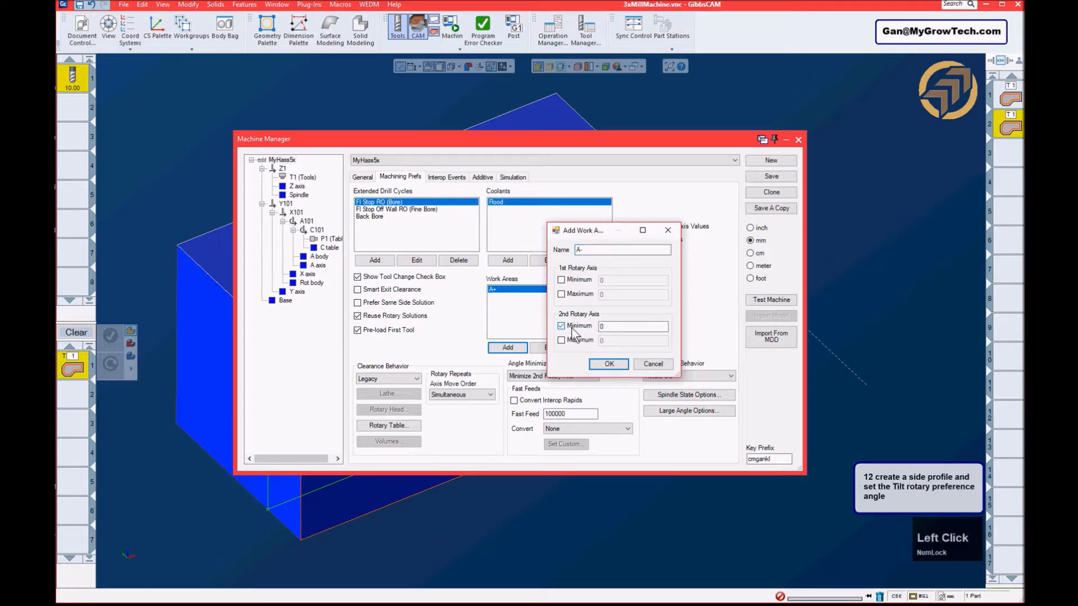
text(-12)
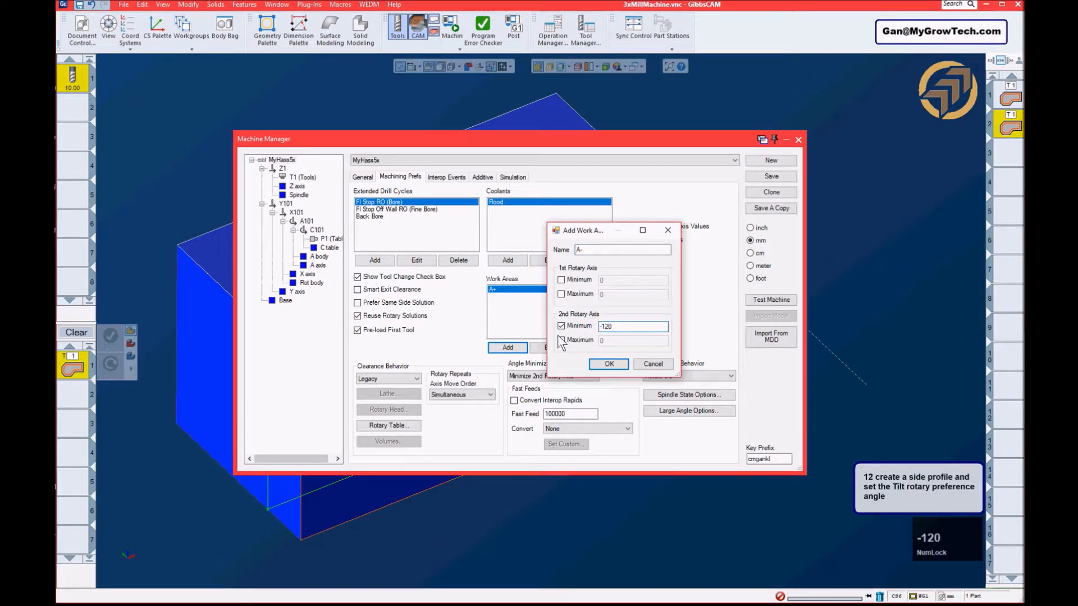
click(561, 339)
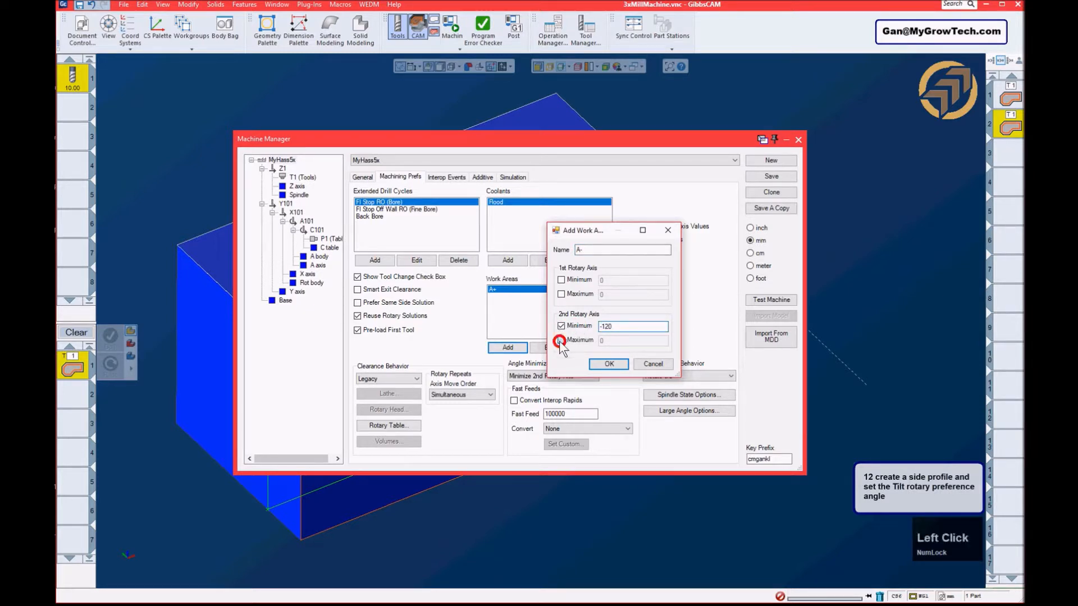
click(609, 364)
- Review the A+ and A- work areas, save the MyHass5x machine definition and close Machine Manager
click(517, 290)
click(514, 295)
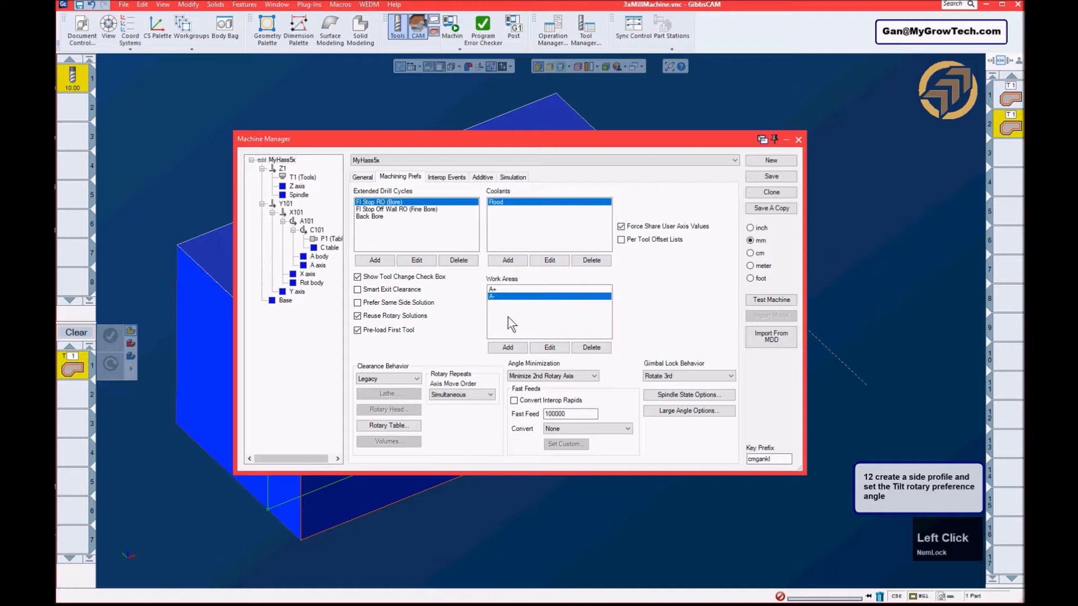
click(498, 290)
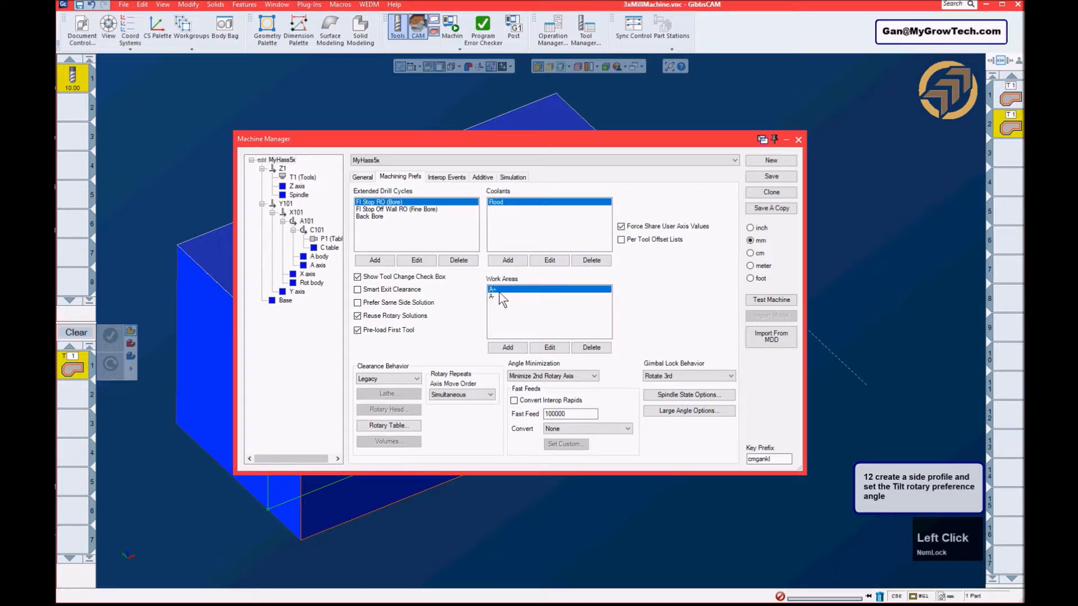
click(777, 178)
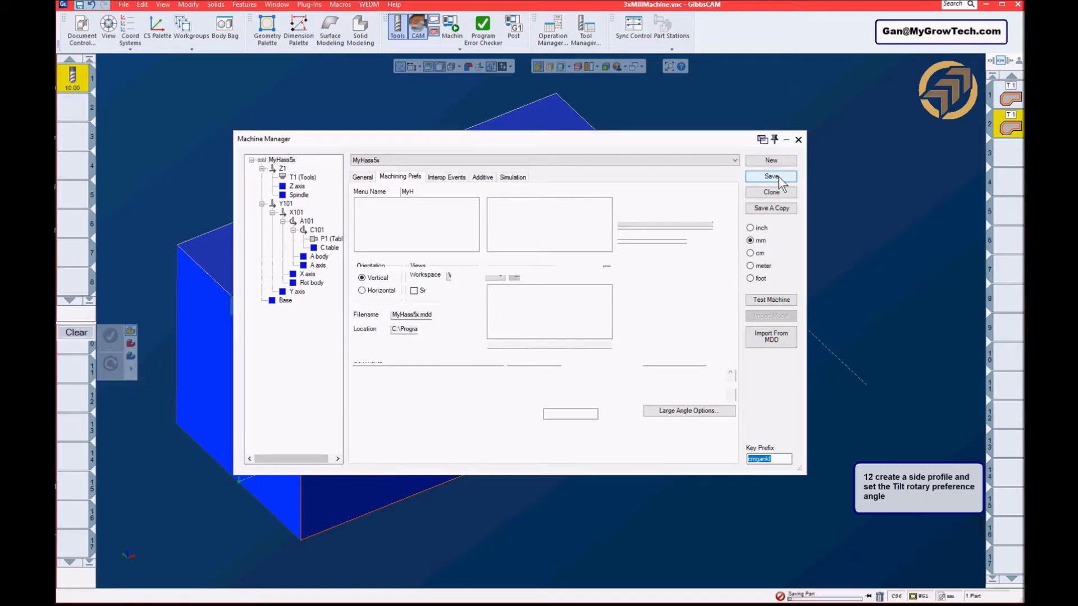
click(798, 139)
- In operation 2's rotation preferences, choose the A- work area as the WAL from MDD
right_click(1007, 126)
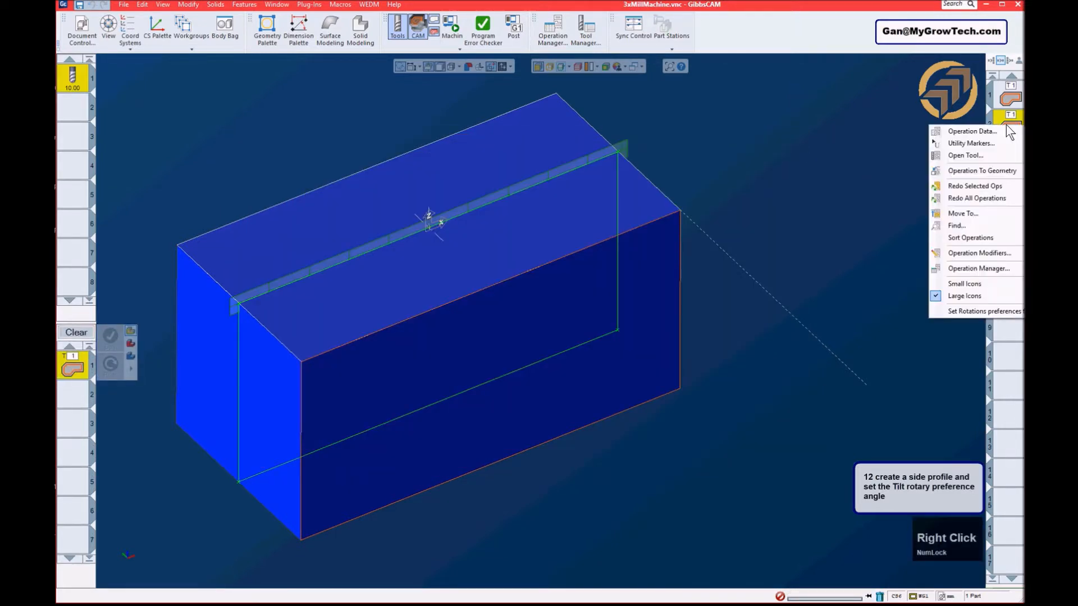
click(976, 311)
drag(611, 235, 731, 96)
click(764, 180)
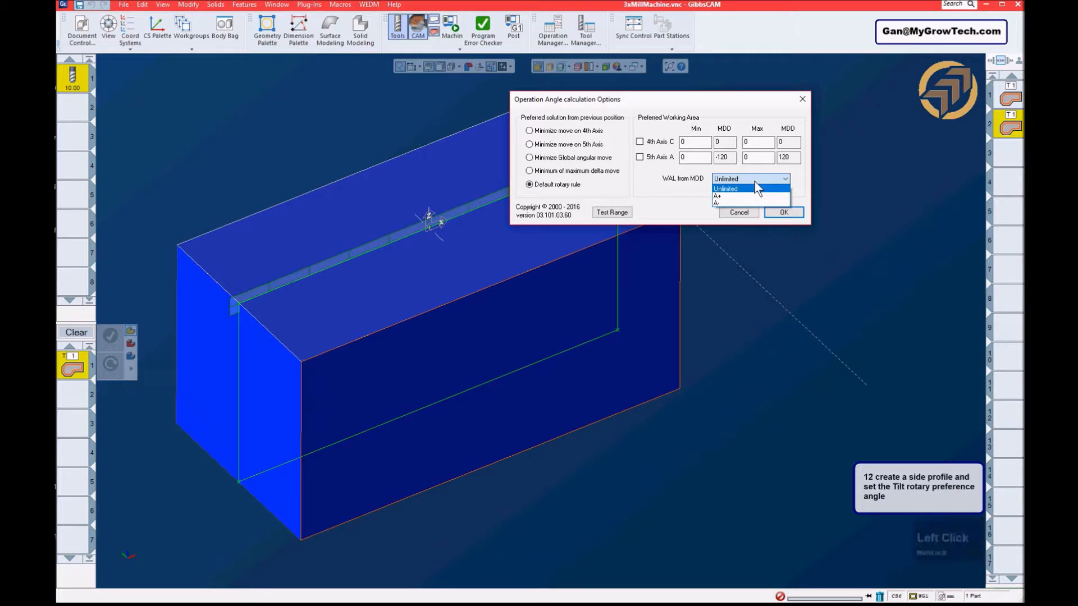
click(749, 101)
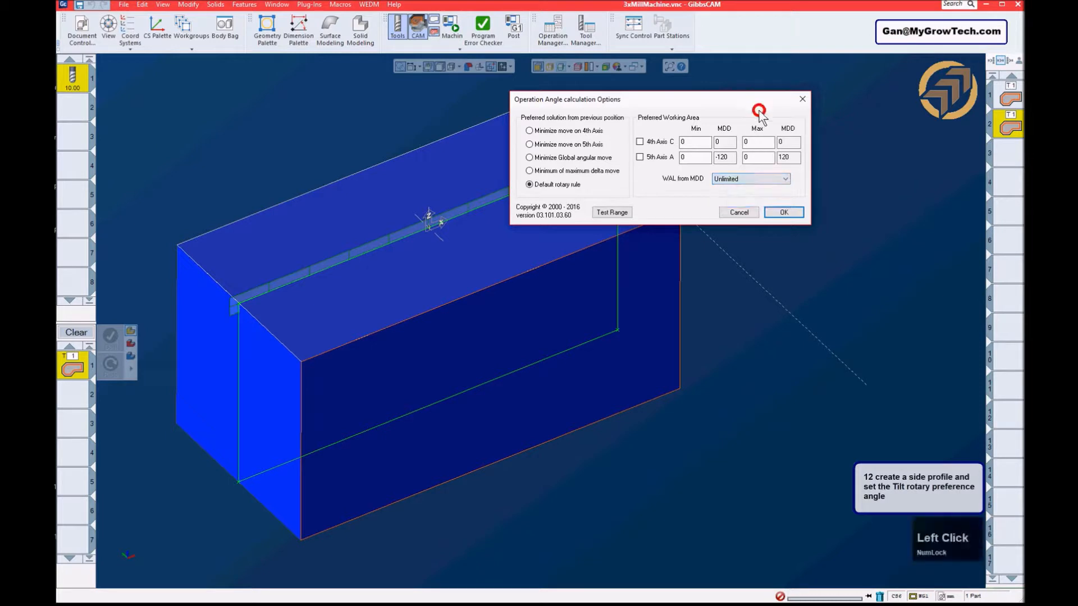
drag(752, 99, 785, 115)
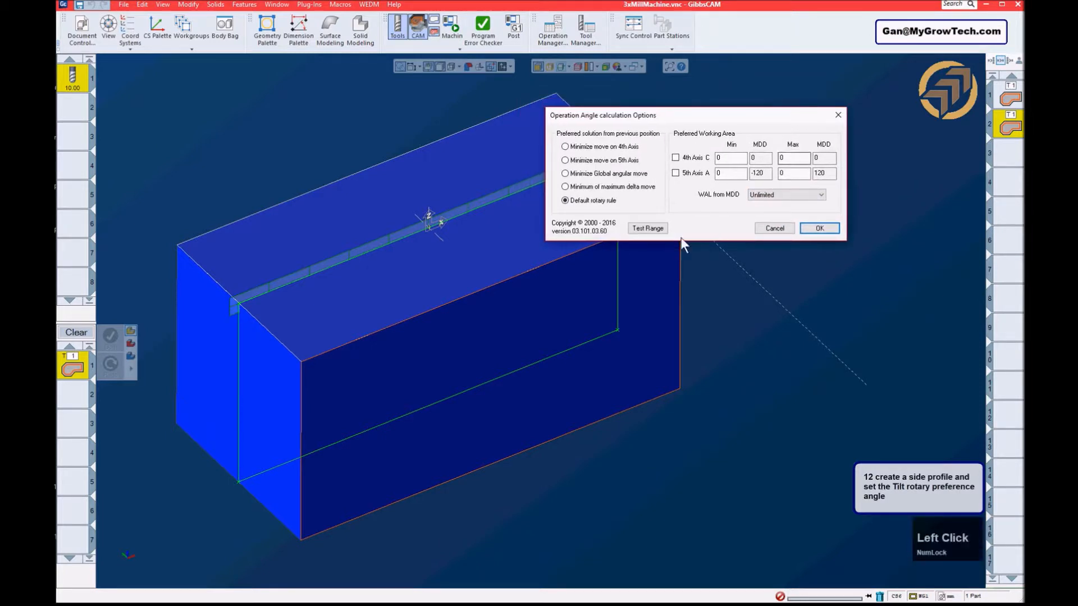
click(778, 196)
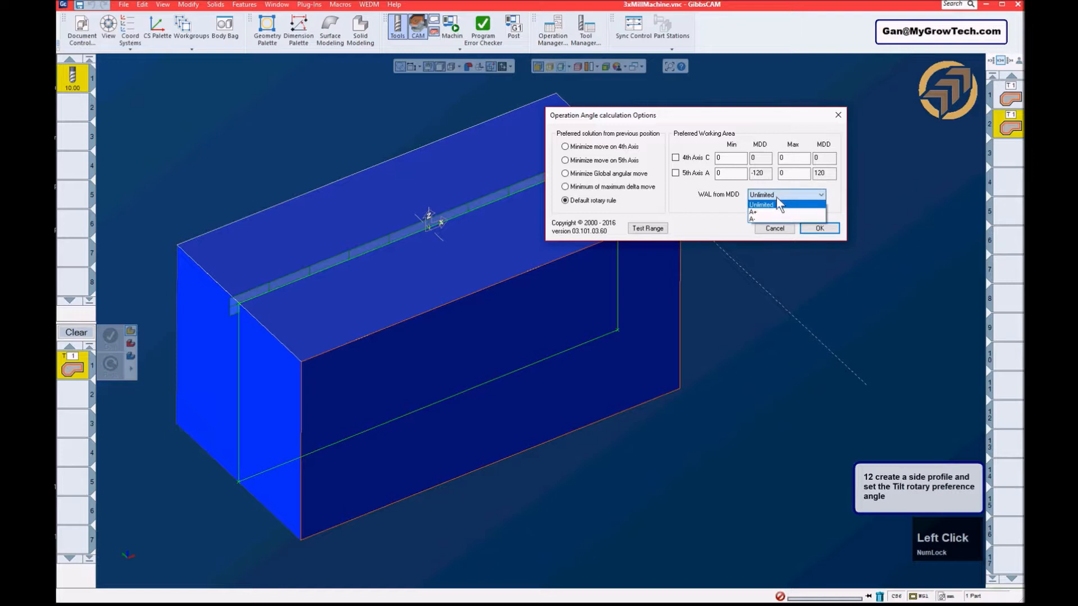
click(757, 219)
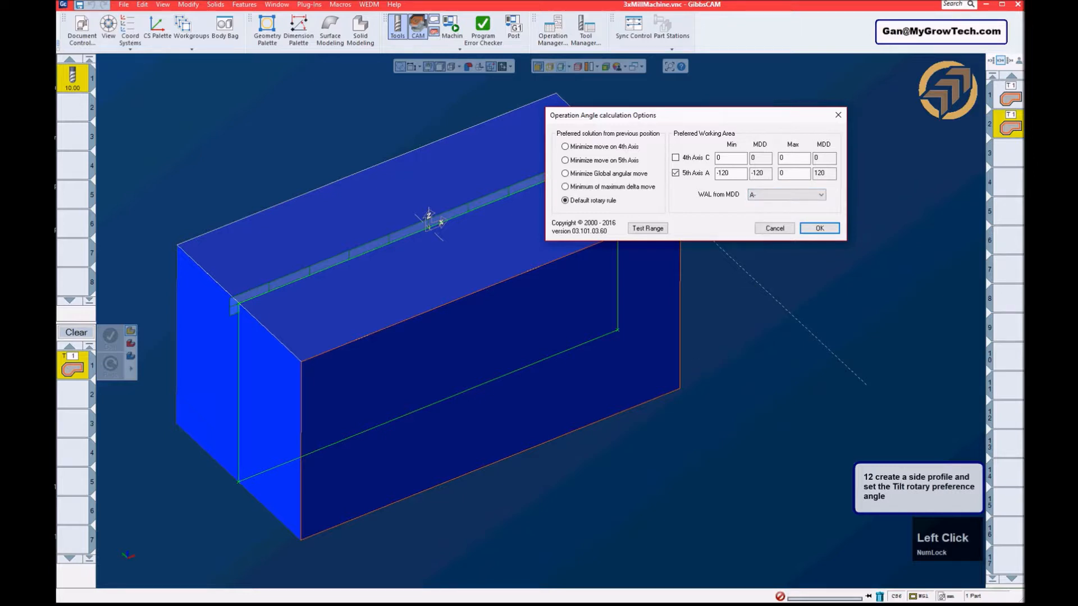
- Switch to the WPS presentation, examine the Y axis limits slide, and return to GibbsCAM
mouse_move(657, 604)
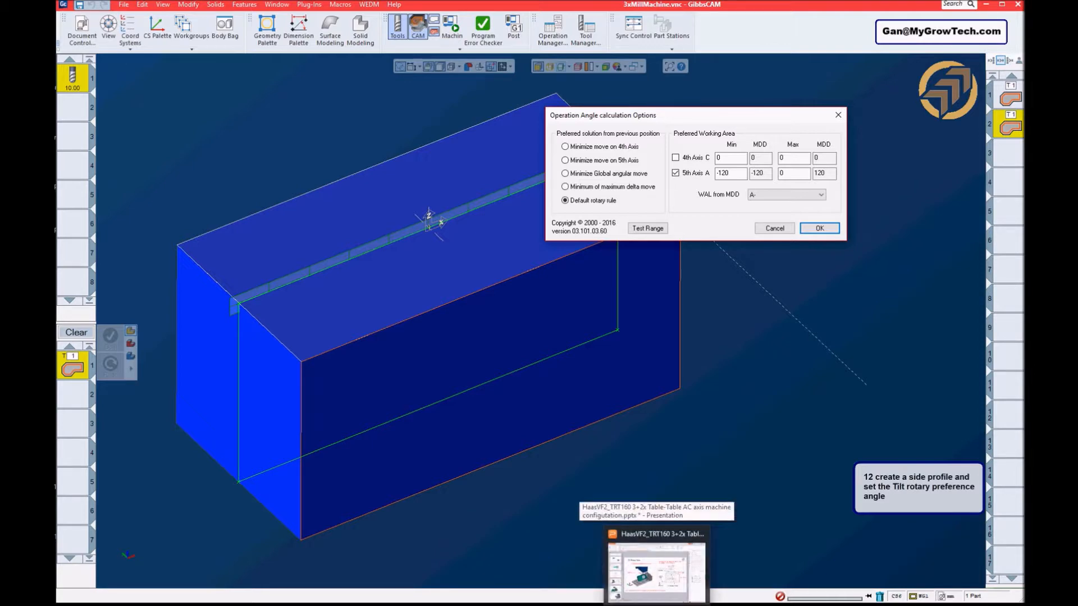
click(657, 570)
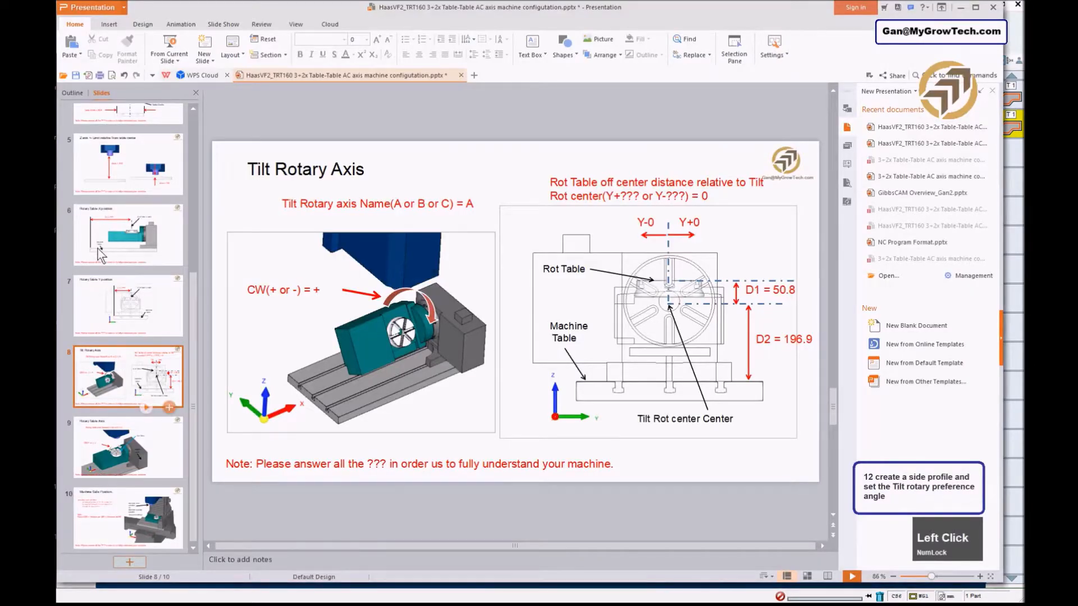
scroll(100, 254, up, 3)
click(126, 302)
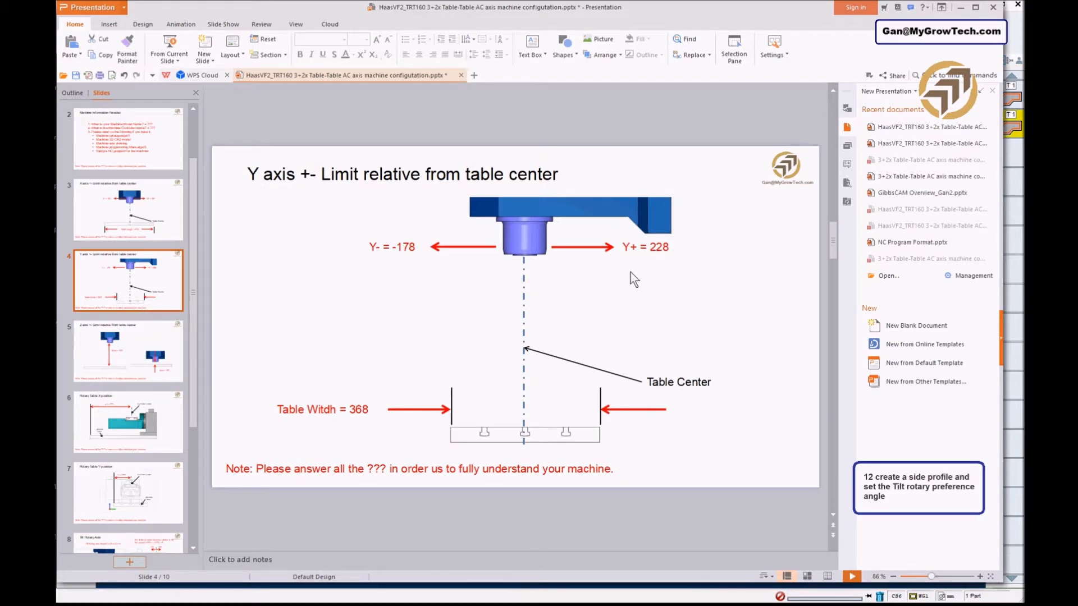
click(962, 9)
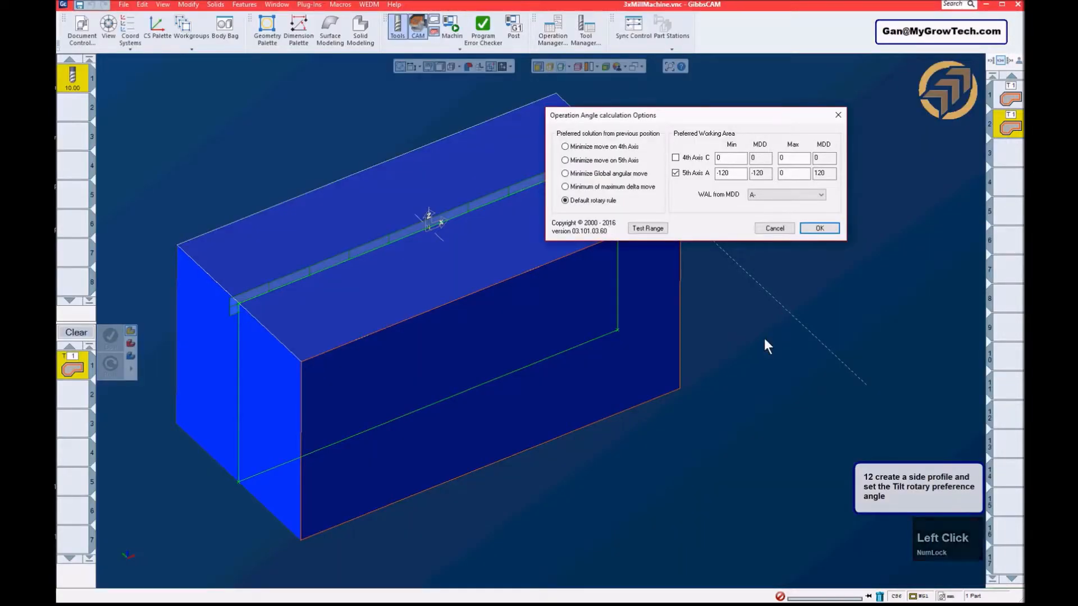
- Change operation 2's WAL from MDD to A+ and apply the rotation preferences
click(759, 195)
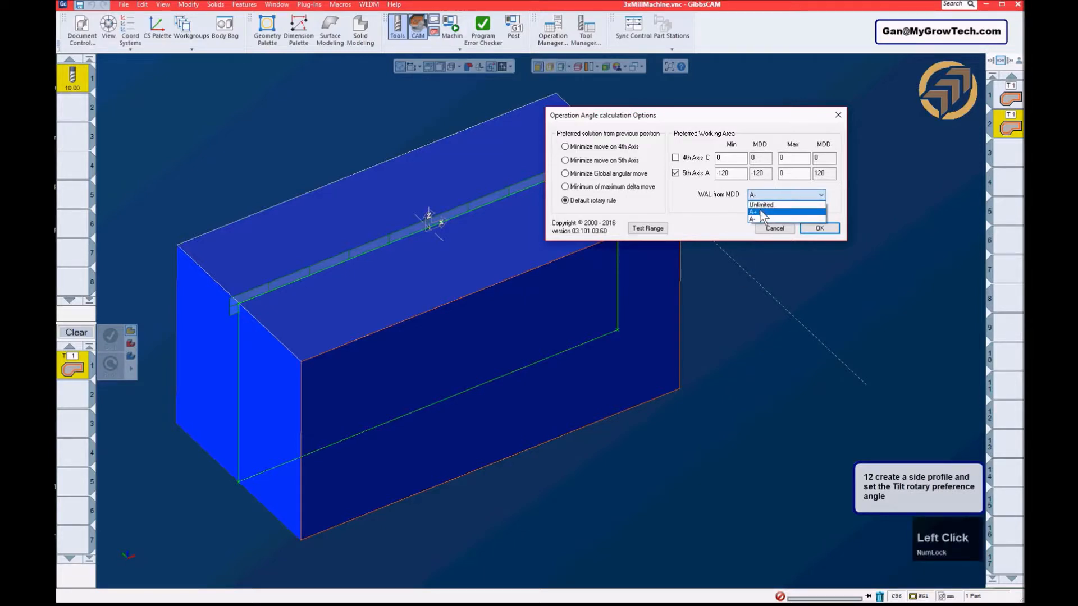
click(761, 212)
click(819, 228)
- Run Machine Sim on operation 2 feature by feature to inspect the A+ tilt direction, then close the simulation
click(622, 68)
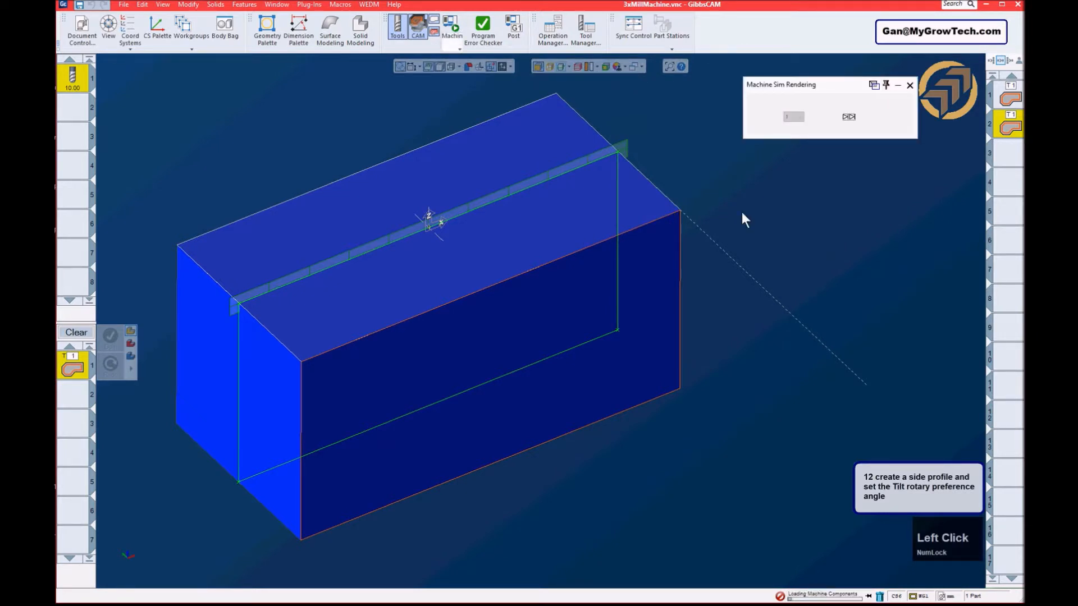
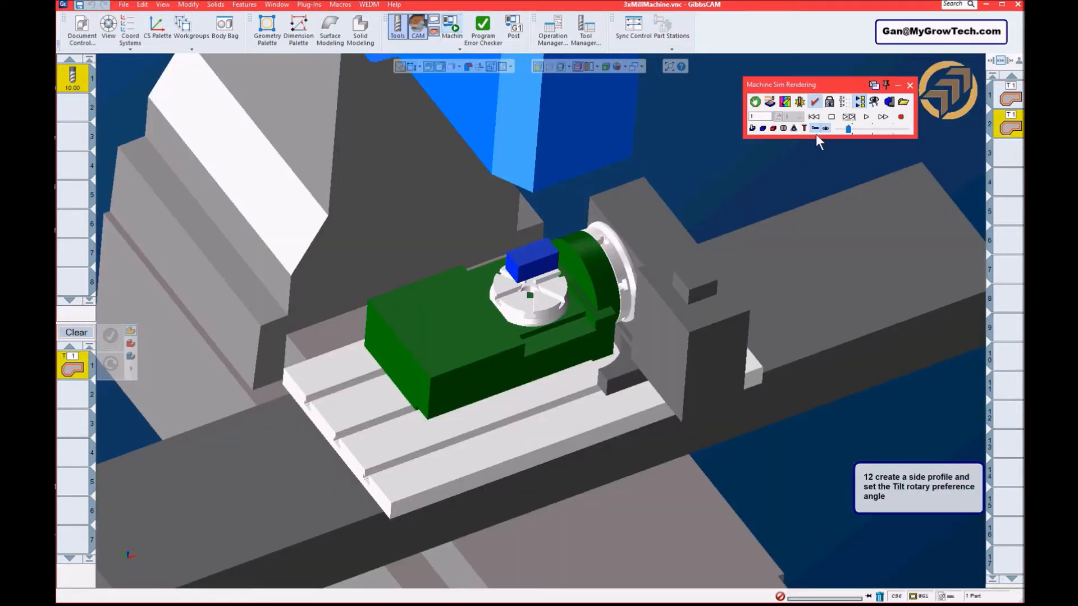
click(848, 117)
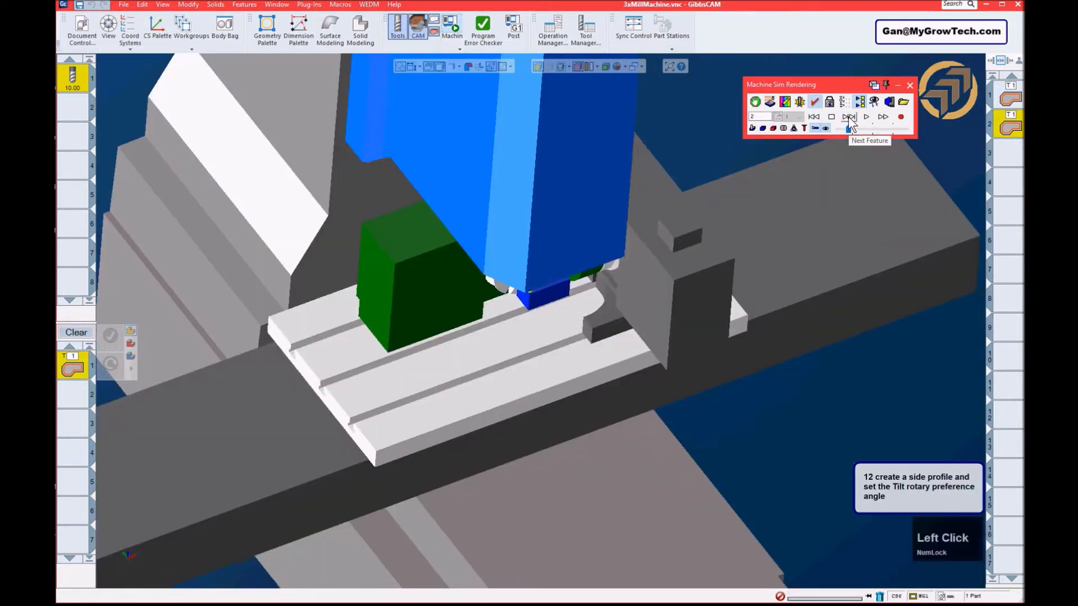
middle_drag(636, 254, 632, 213)
click(850, 118)
click(852, 117)
click(851, 118)
click(852, 118)
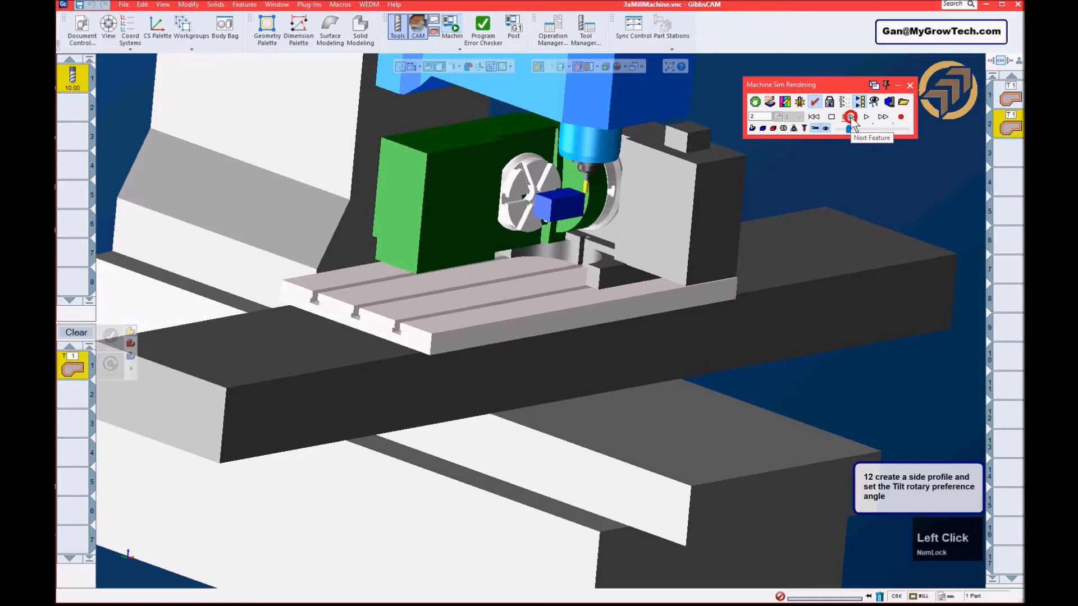
click(851, 118)
click(851, 118)
click(851, 118)
click(852, 118)
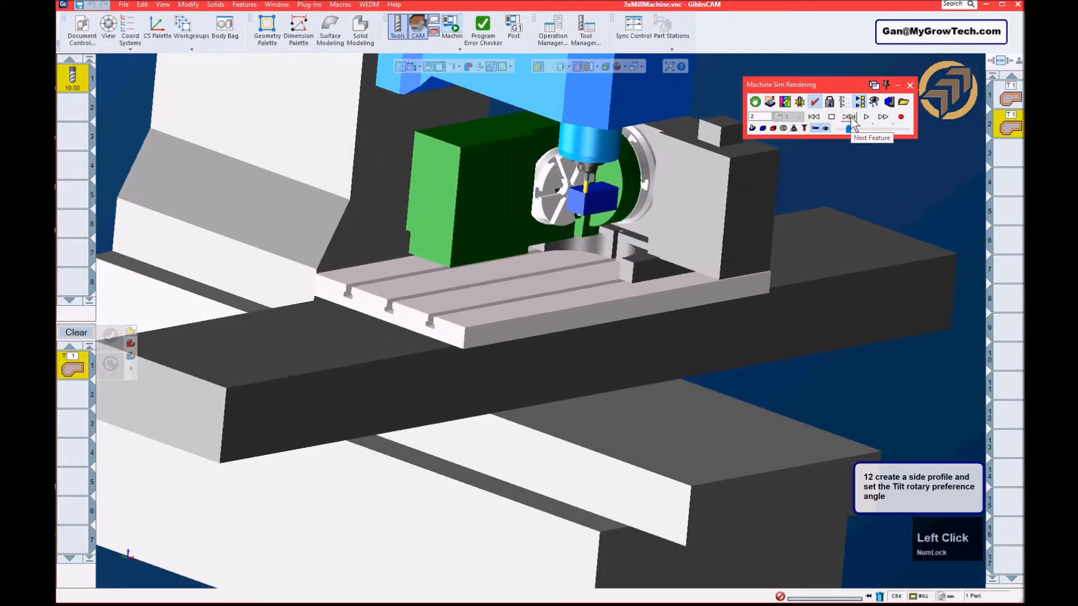
click(851, 118)
click(852, 117)
click(852, 118)
click(852, 118)
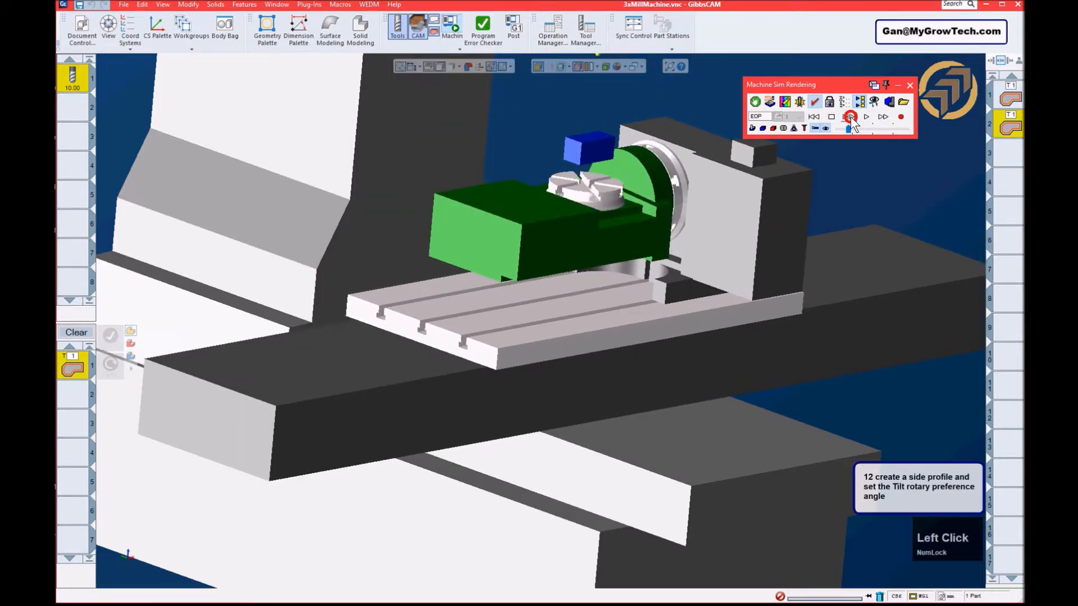
middle_drag(820, 248, 601, 443)
scroll(614, 294, up, 3)
scroll(646, 204, down, 3)
click(910, 85)
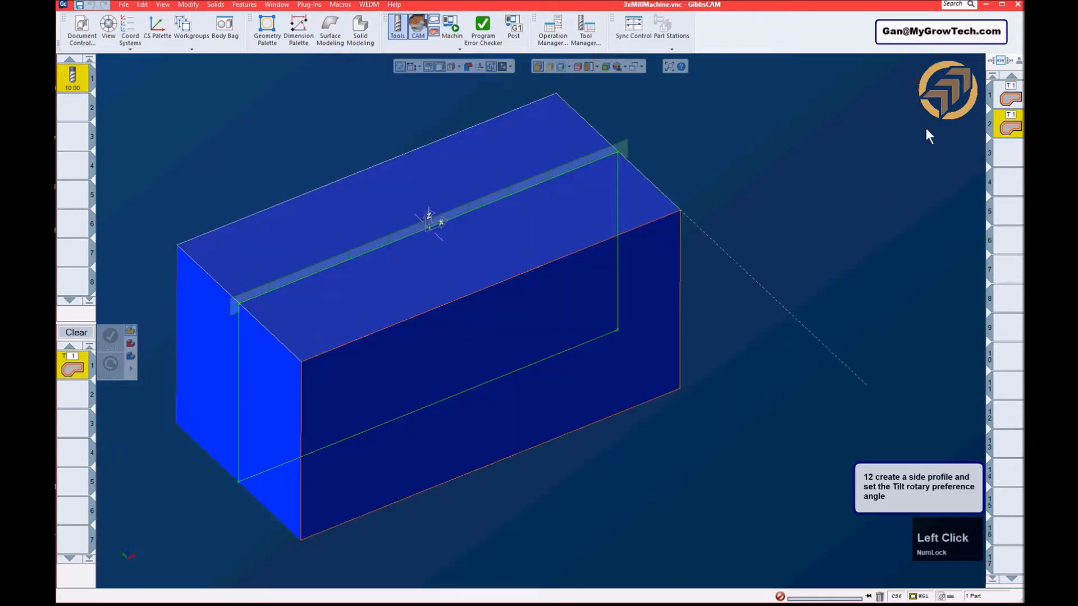
- Set operation 2's WAL from MDD to the A- work area in its rotation preferences and apply it
right_click(1012, 126)
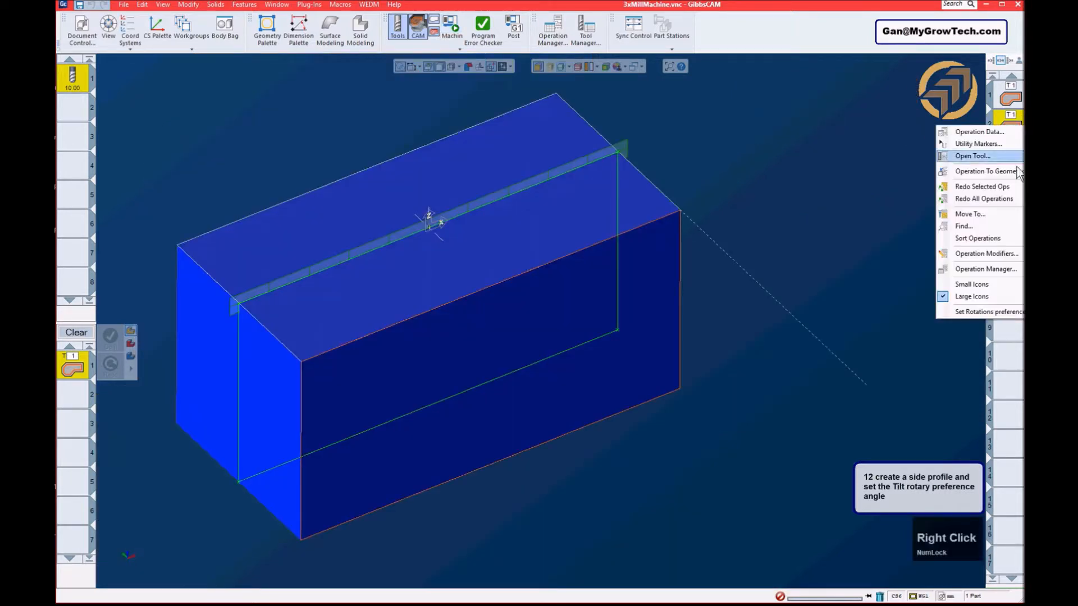
click(1003, 312)
click(651, 321)
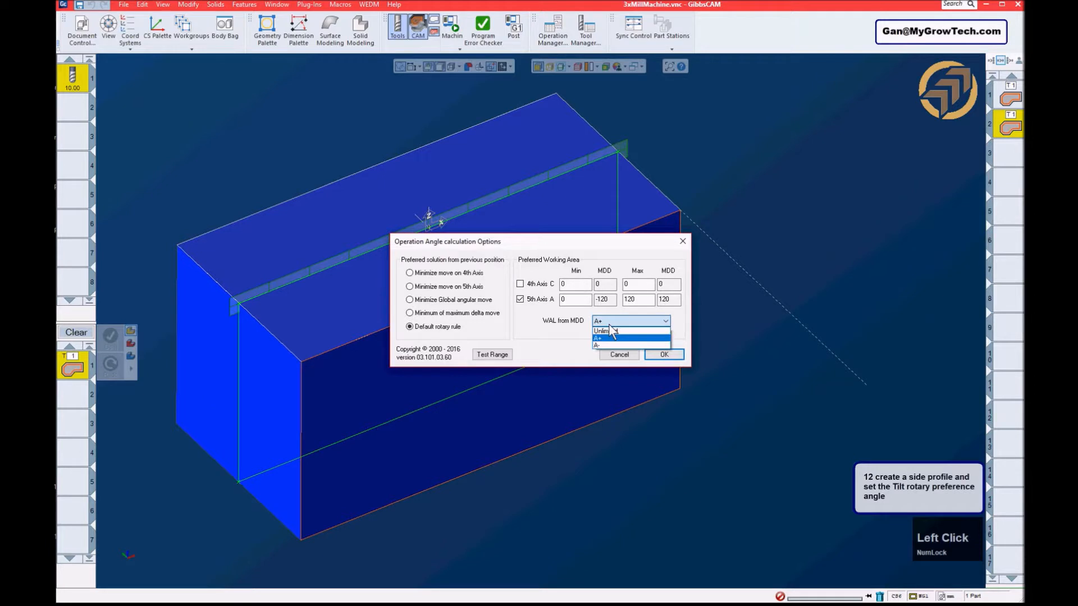
click(607, 347)
click(666, 353)
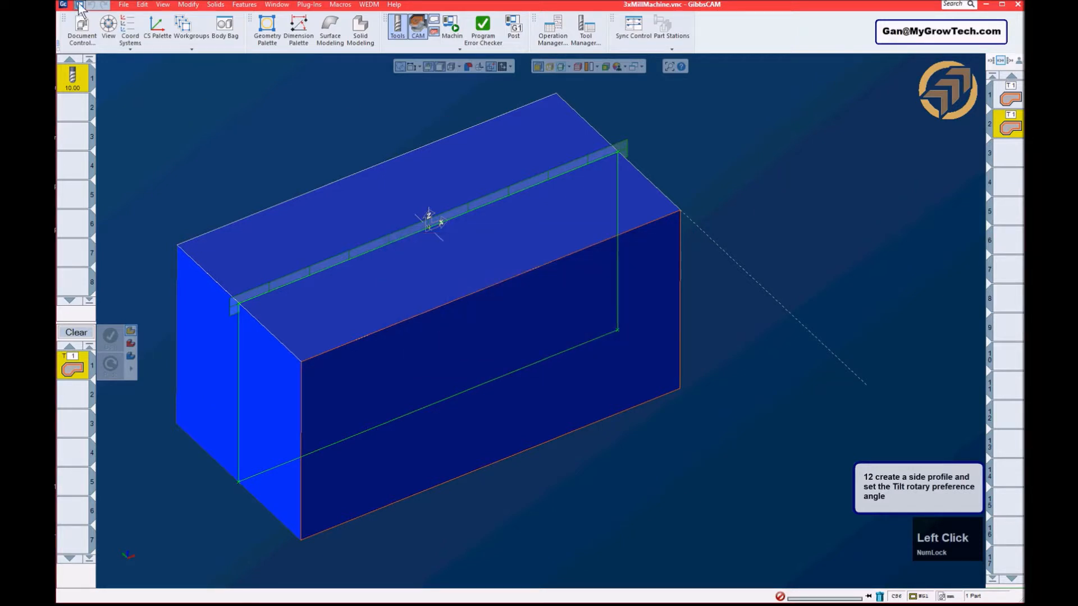
right_click(916, 474)
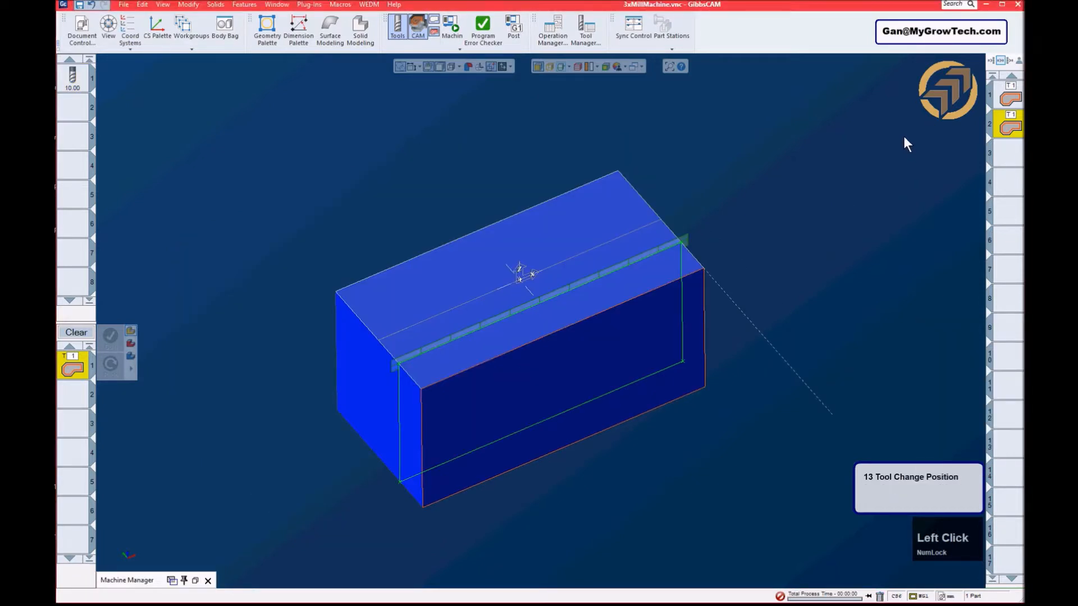
- Select operations 1 and 2 together and run Machine Sim on both, advancing to the first feature
shift+click(1010, 98)
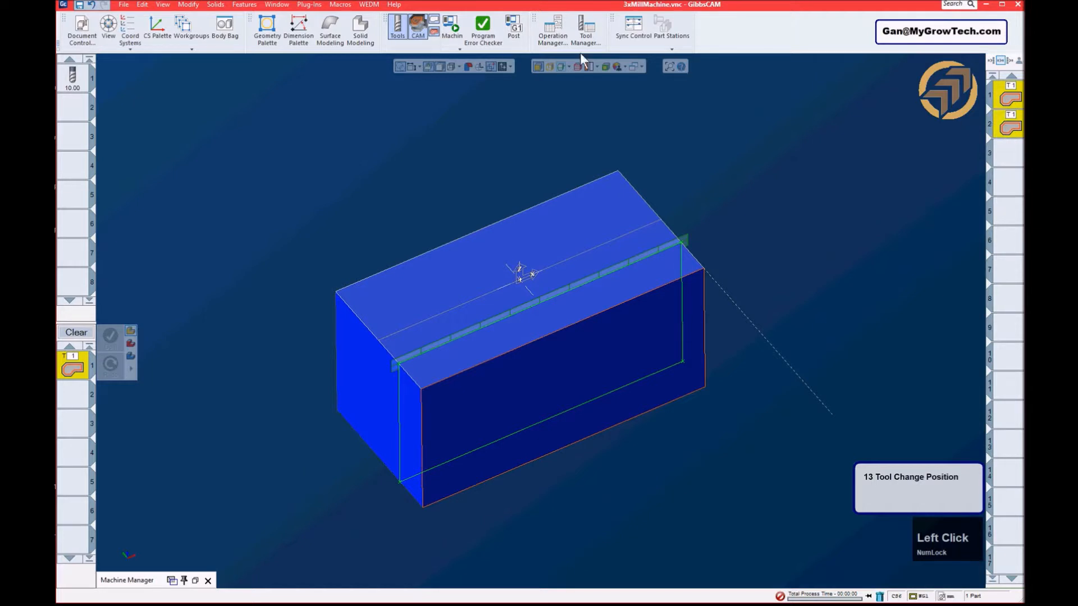
click(449, 49)
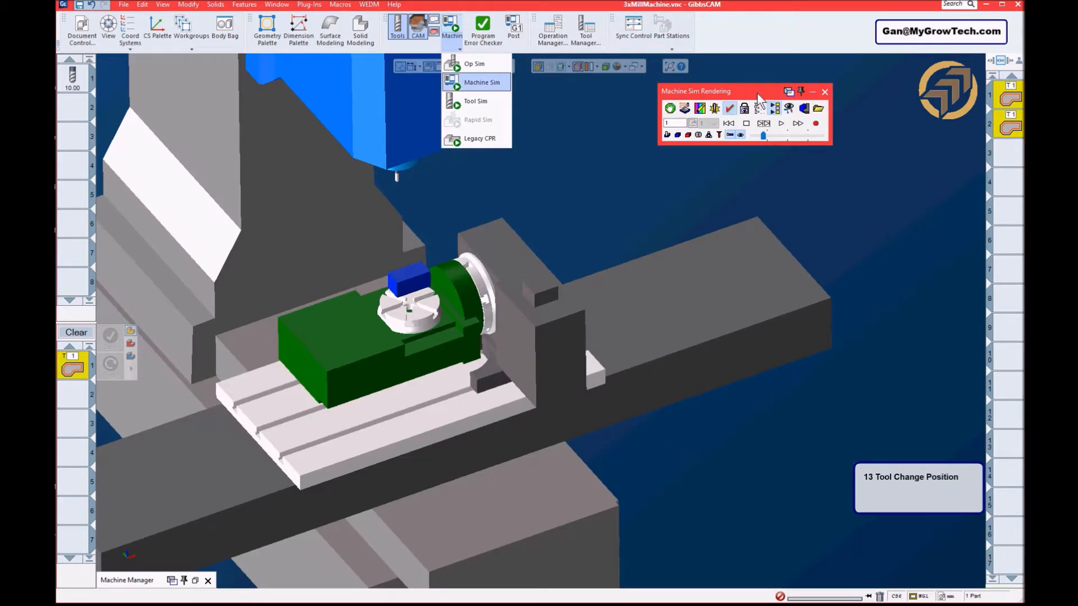
click(728, 124)
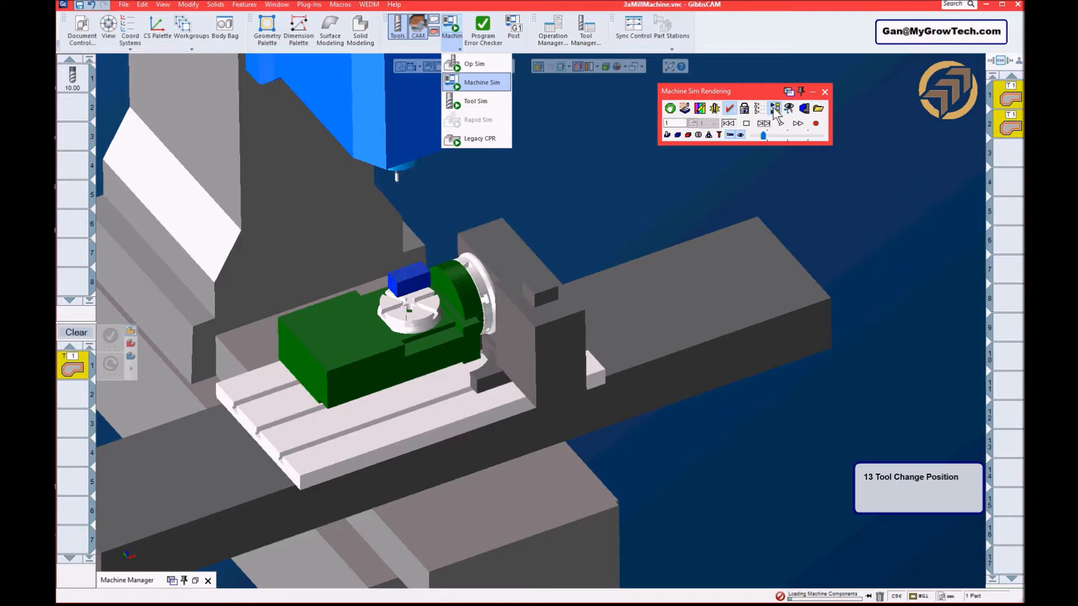
click(776, 110)
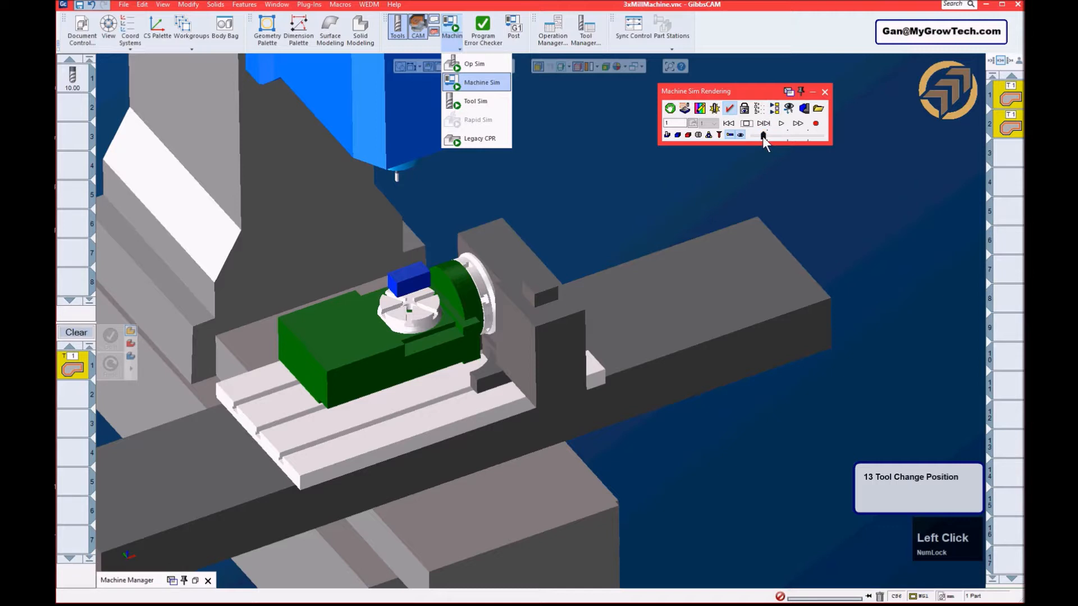
click(764, 124)
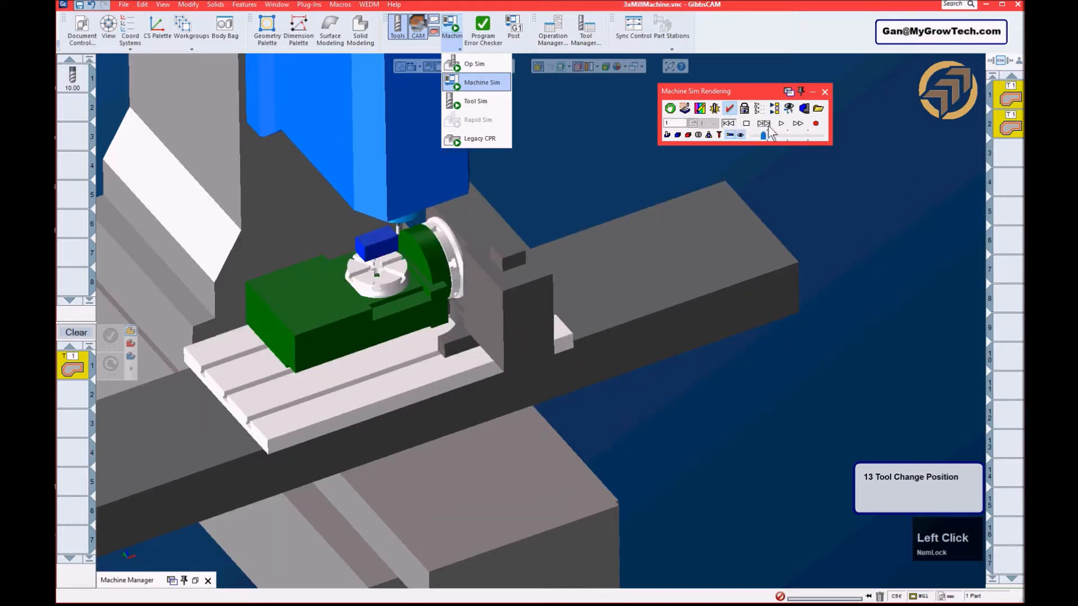
click(767, 126)
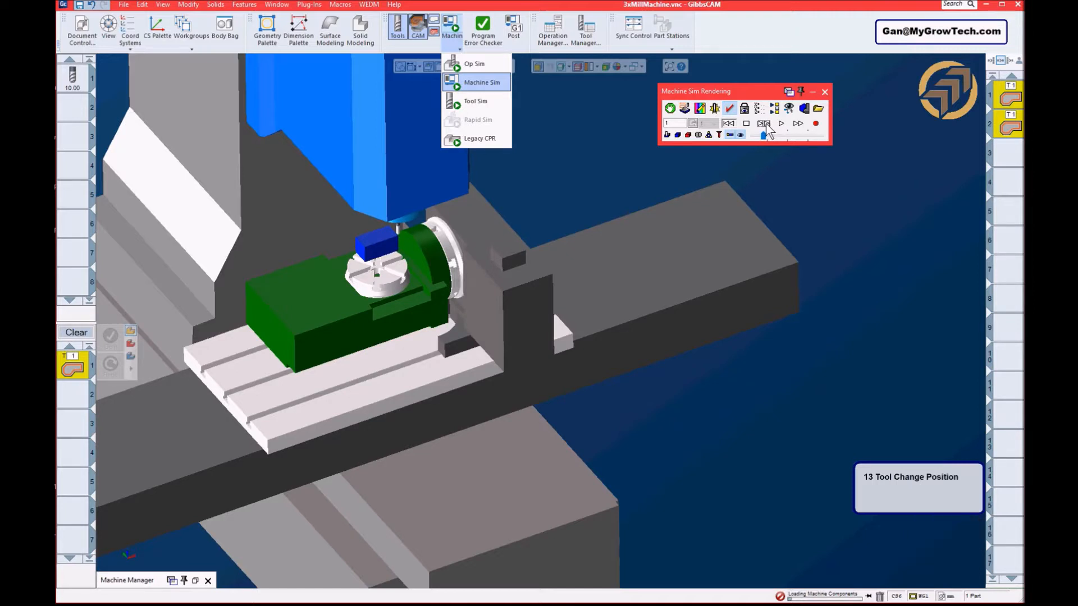
mouse_move(758, 86)
mouse_down()
mouse_move(772, 73)
mouse_move(758, 90)
mouse_move(764, 82)
mouse_up()
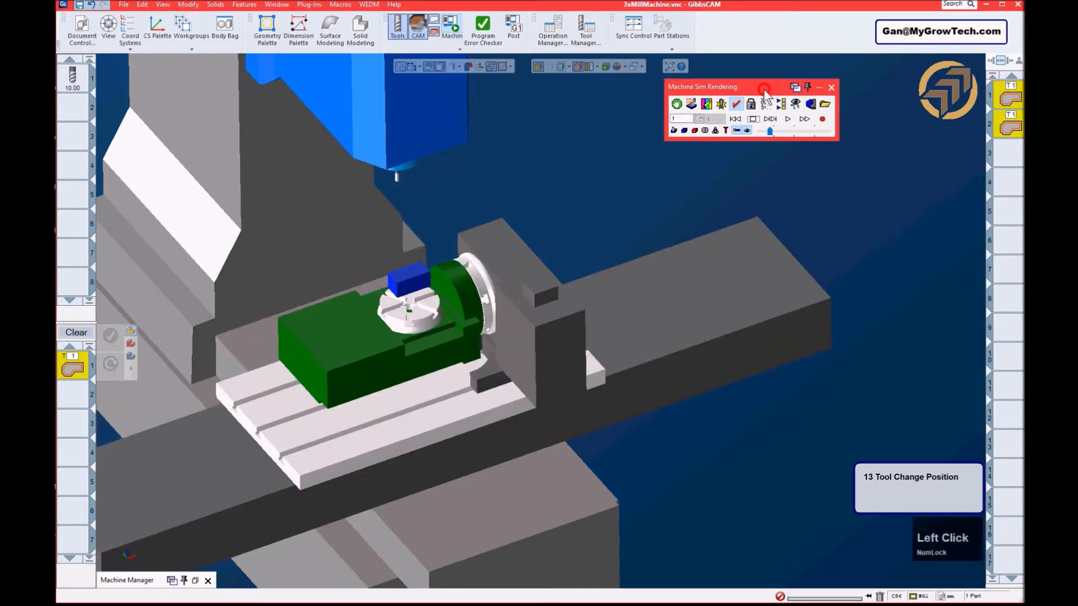
click(770, 118)
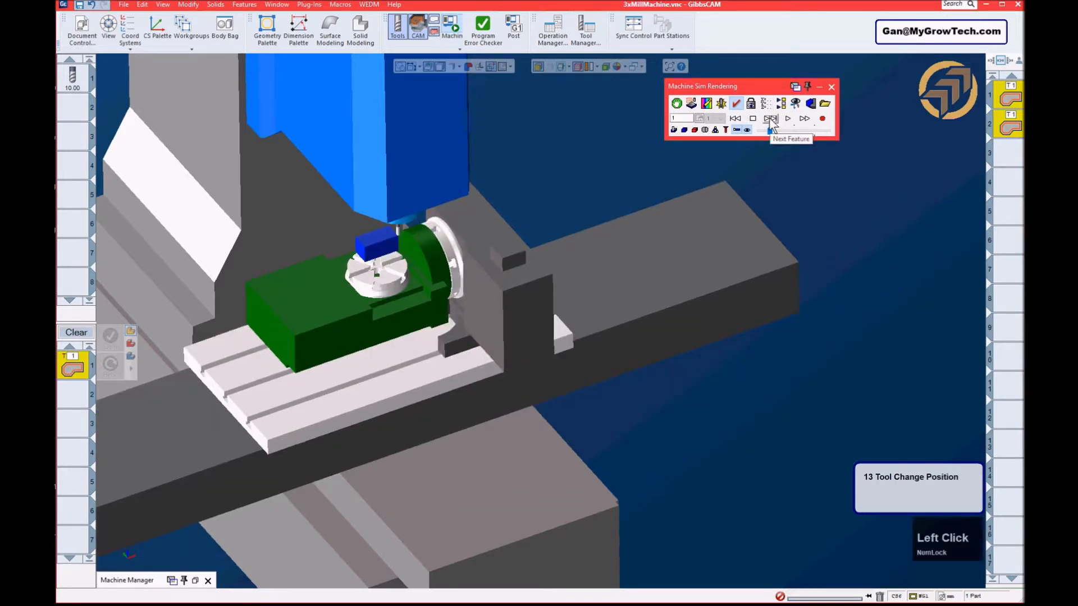
- Examine the tool's starting height above the part corner from several angles, then close the simulation
mouse_move(423, 298)
middle_down()
mouse_move(403, 217)
mouse_move(421, 279)
middle_up()
scroll(390, 231, down, 3)
scroll(391, 231, down, 3)
ctrl+drag(339, 171, 530, 311)
scroll(593, 240, down, 3)
middle_drag(530, 311, 498, 159)
mouse_move(499, 258)
middle_down()
mouse_move(548, 186)
mouse_move(502, 253)
middle_up()
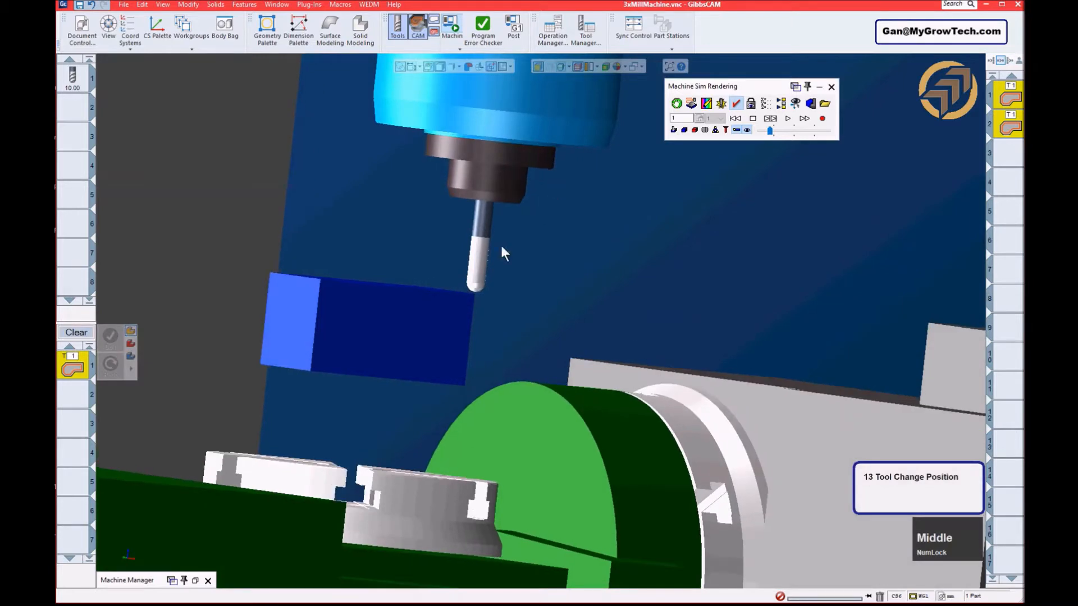
middle_drag(352, 247, 477, 352)
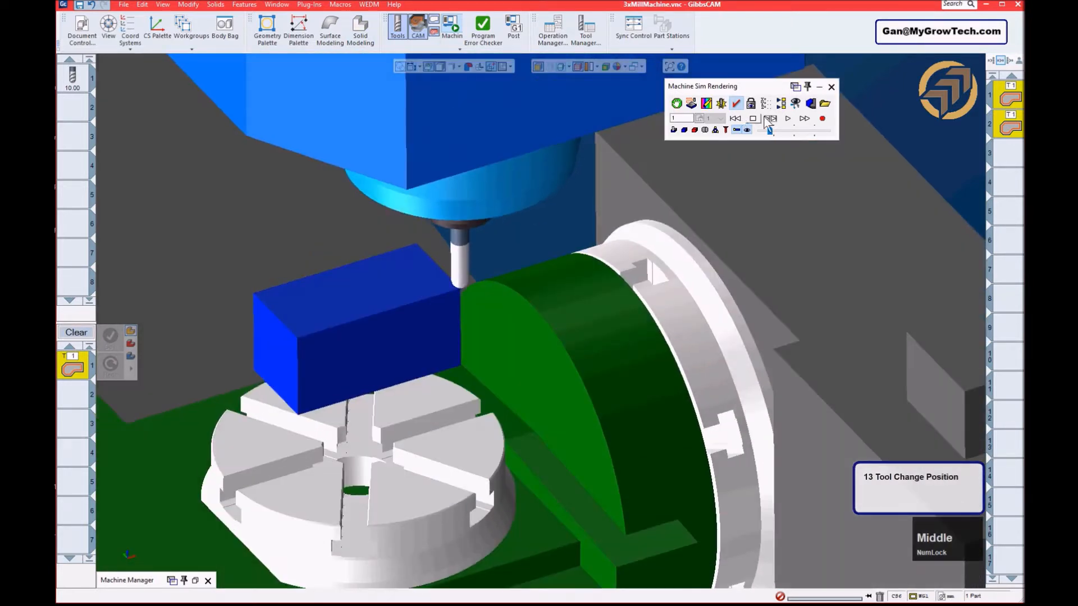
click(831, 88)
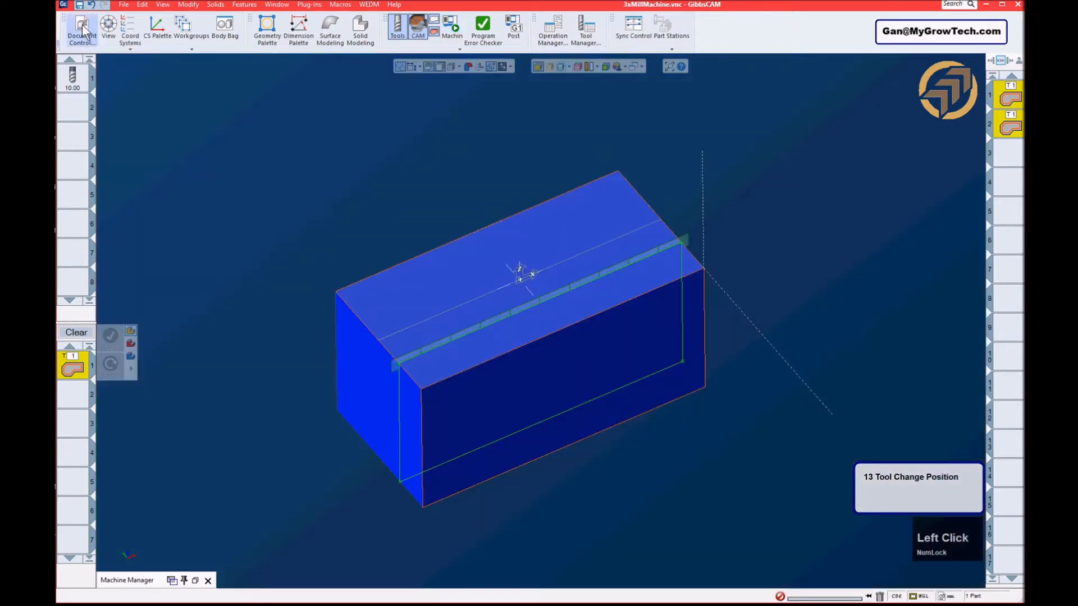
- Set the workspace clearance to 30 mm in the document settings and close them
click(83, 28)
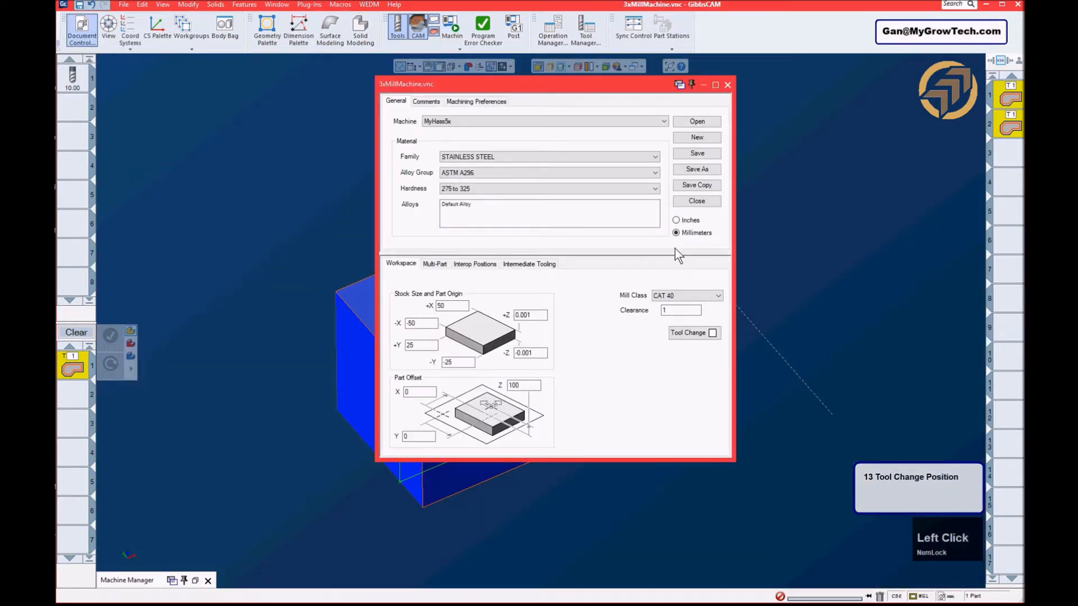
click(667, 312)
click(650, 312)
text(30)
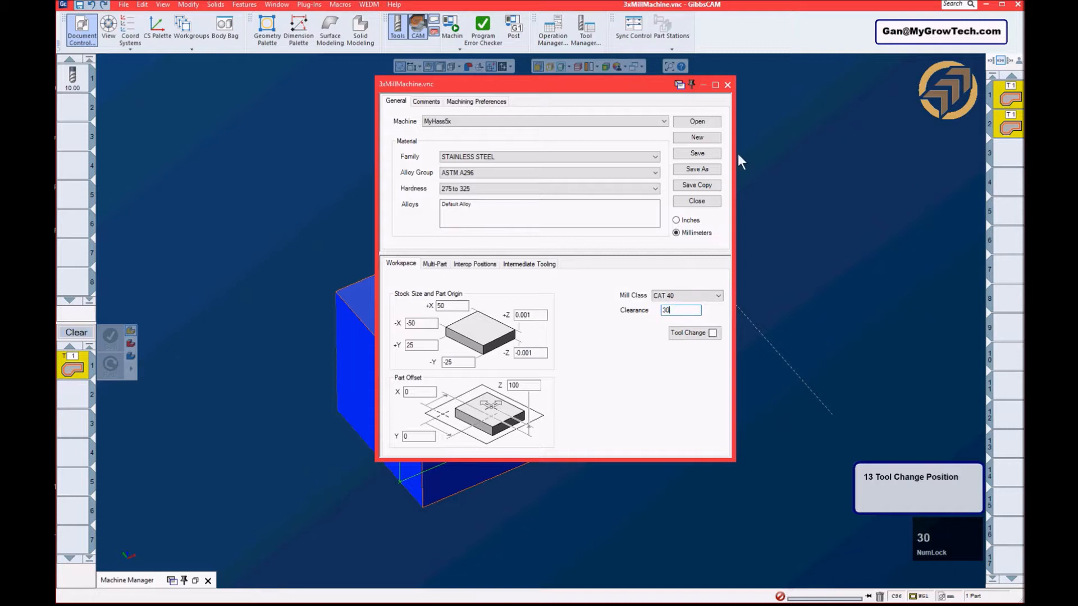
click(728, 86)
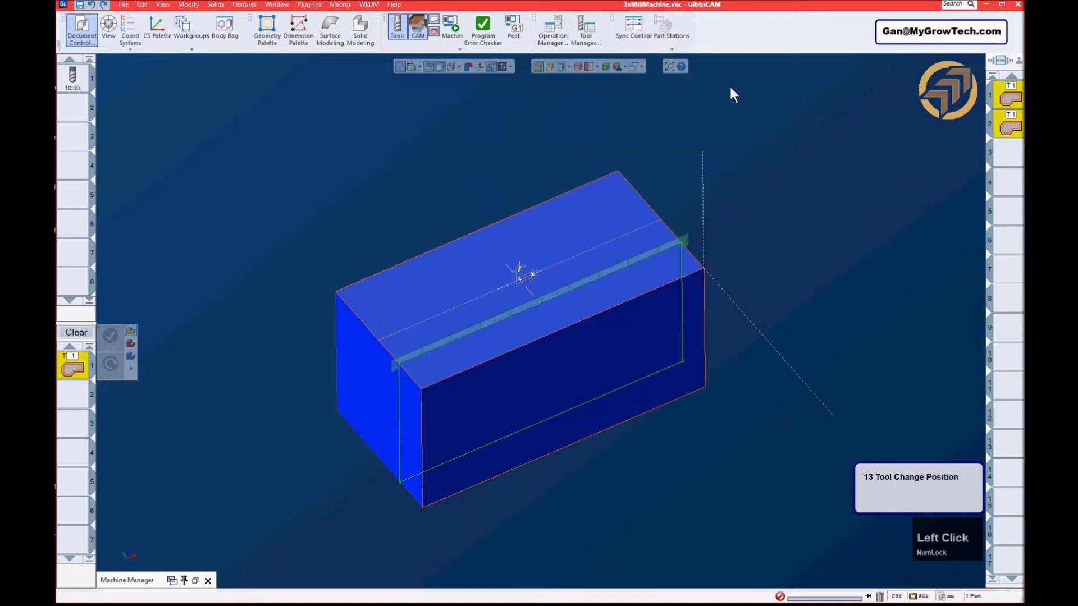
- Rerun Machine Sim on both operations to inspect the tool's clearance above the part, then close the simulation
click(455, 28)
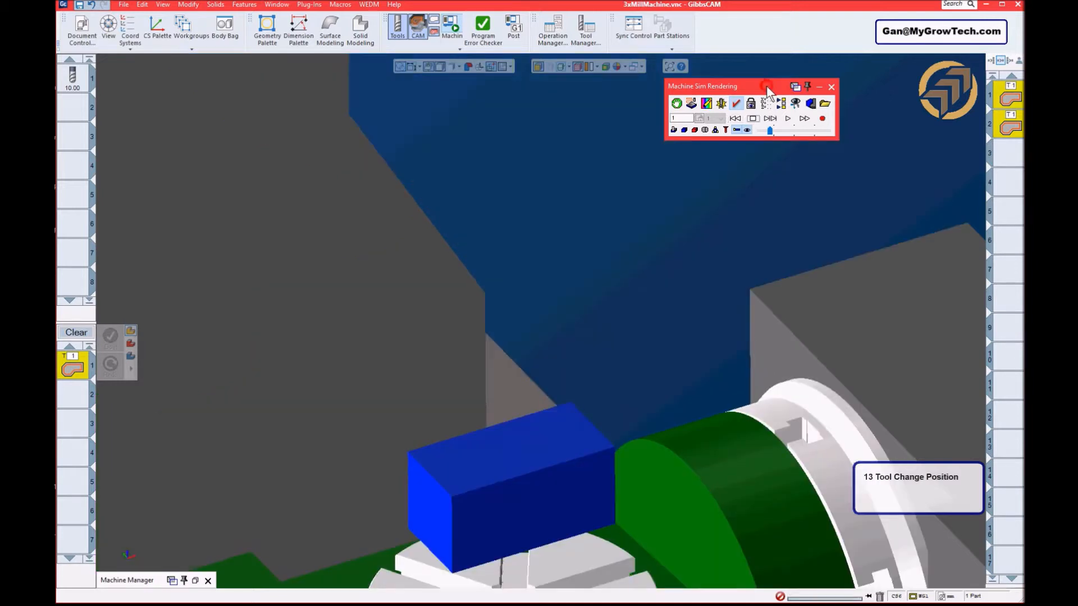
drag(767, 85, 775, 75)
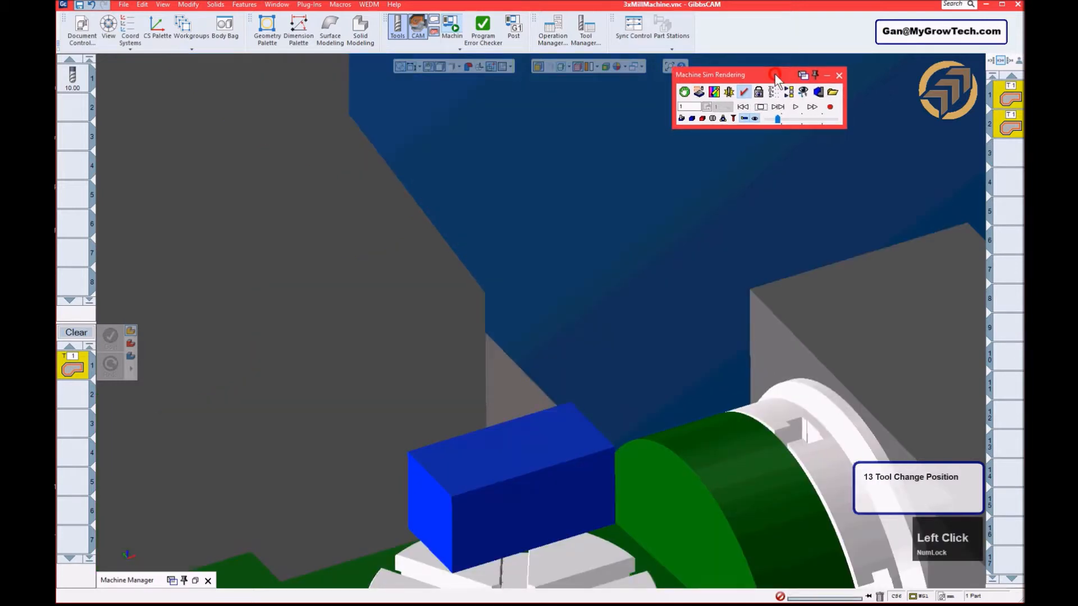
click(778, 106)
scroll(463, 409, up, 2)
middle_drag(463, 408, 547, 306)
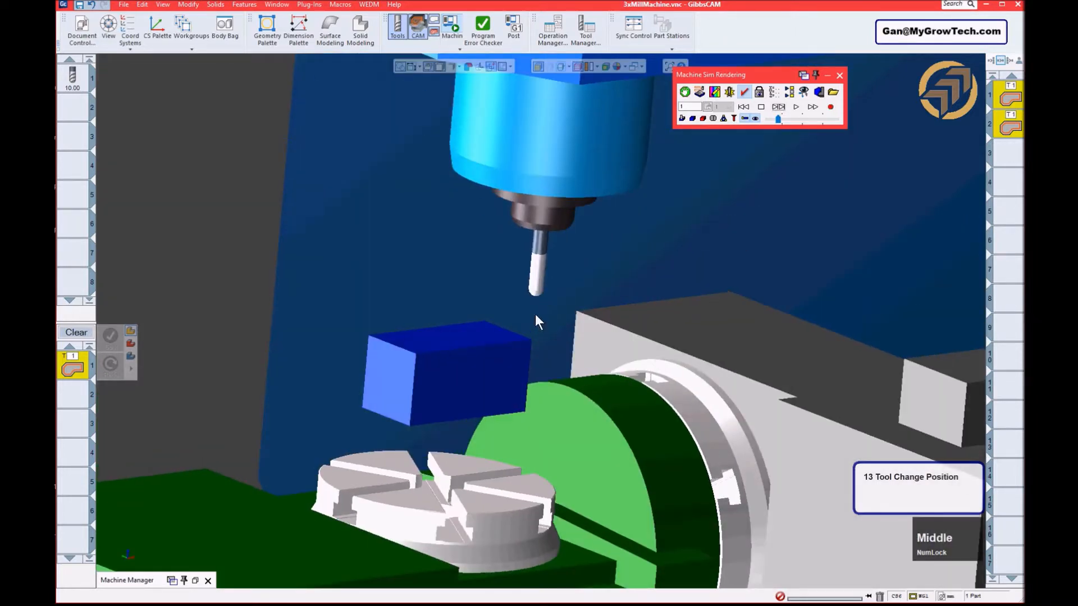
middle_drag(526, 223, 489, 385)
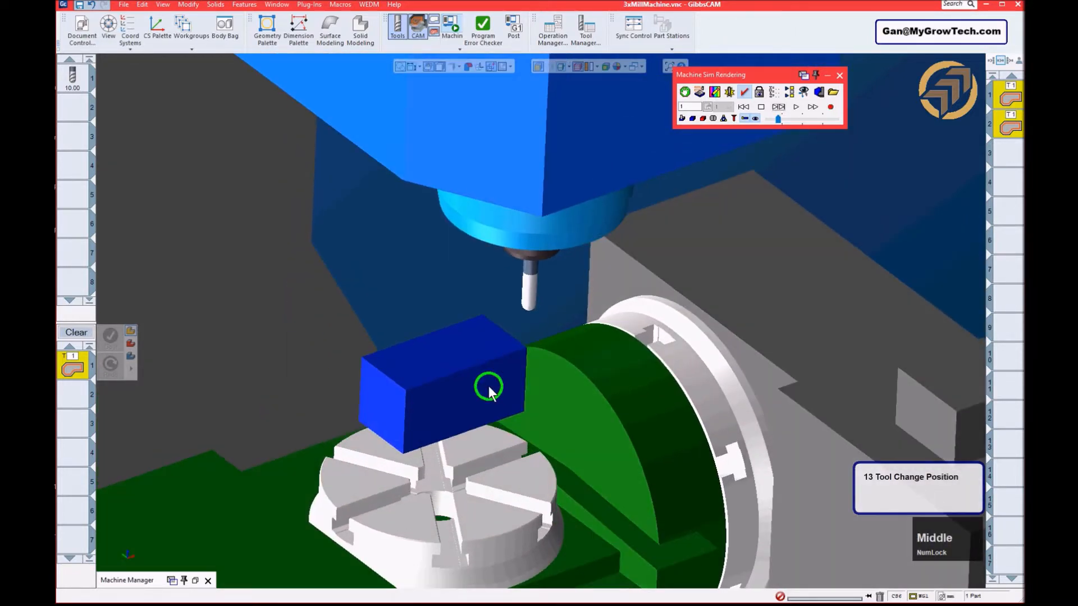
ctrl+drag(618, 341, 606, 268)
middle_drag(605, 268, 730, 198)
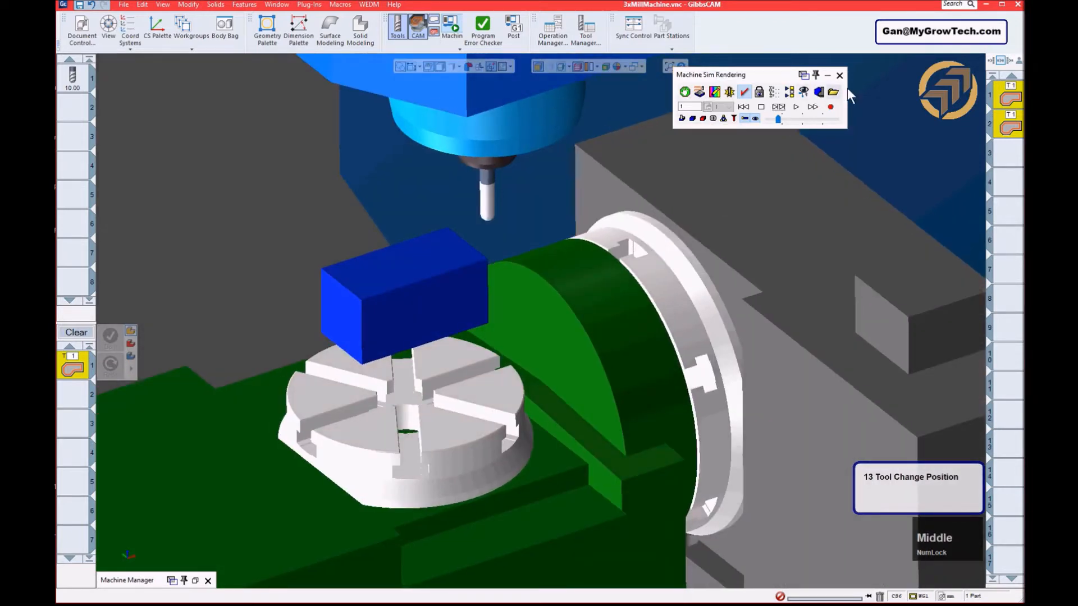
click(840, 75)
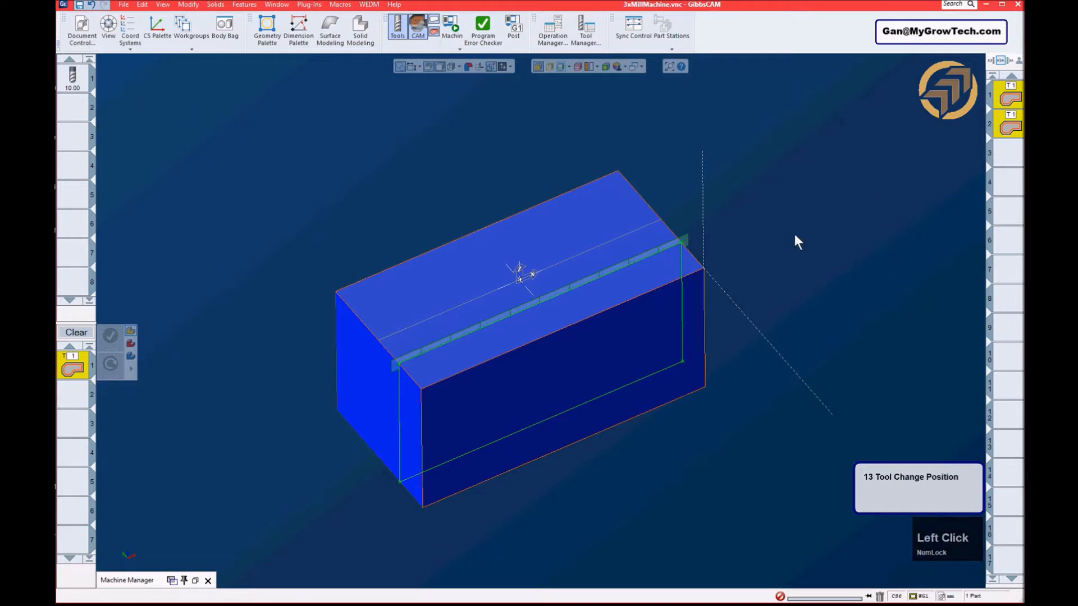
- Create a second 10 mm milling tool as tool 2 and regenerate operation 2's contour process with it
middle_click(746, 240)
click(1008, 155)
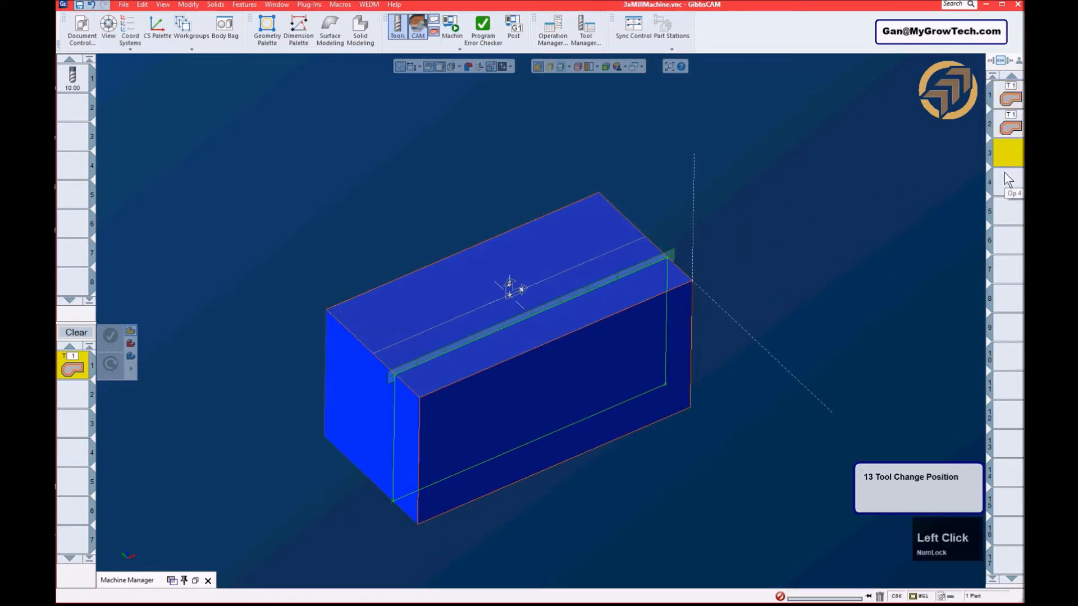
click(1014, 127)
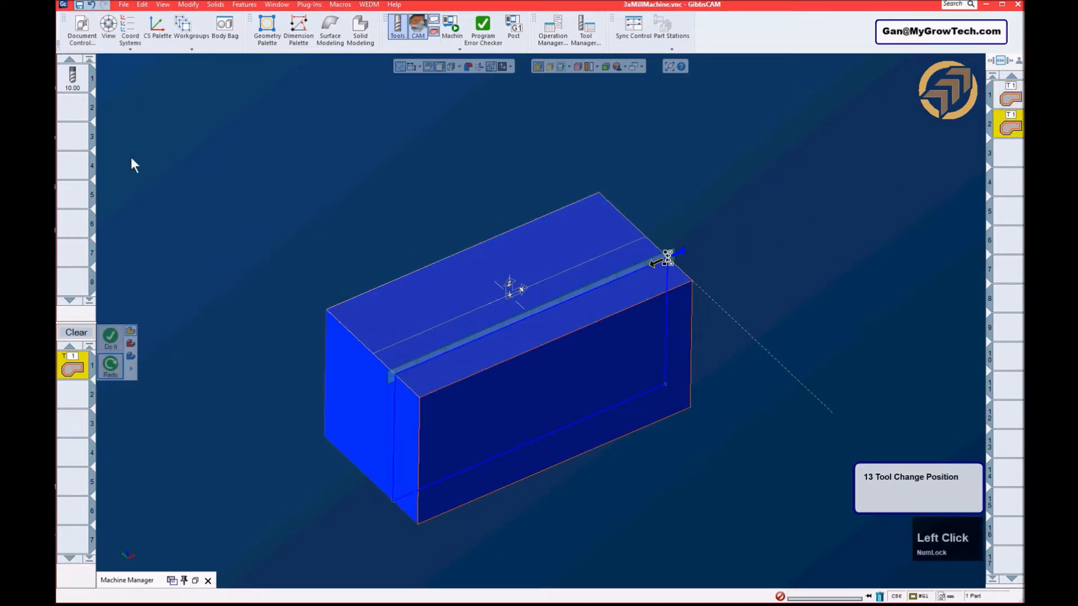
double_click(90, 117)
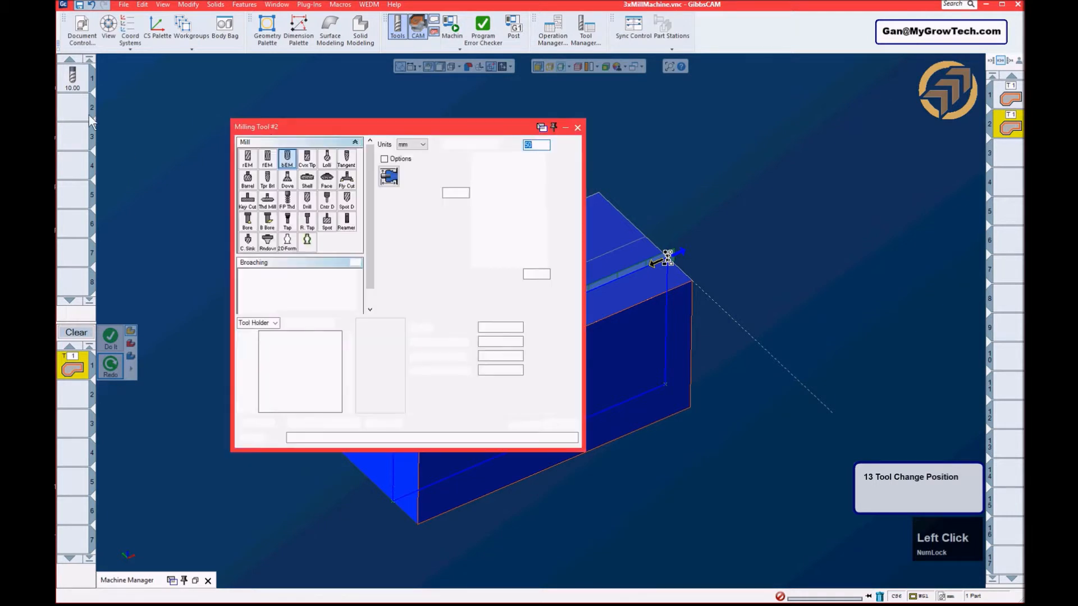
click(578, 128)
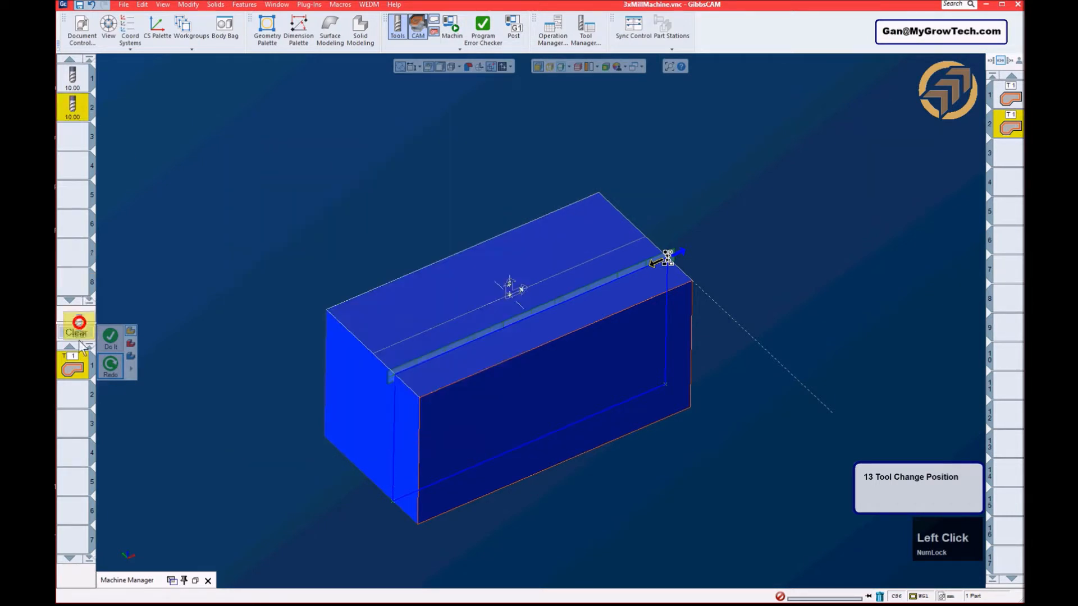
double_click(80, 369)
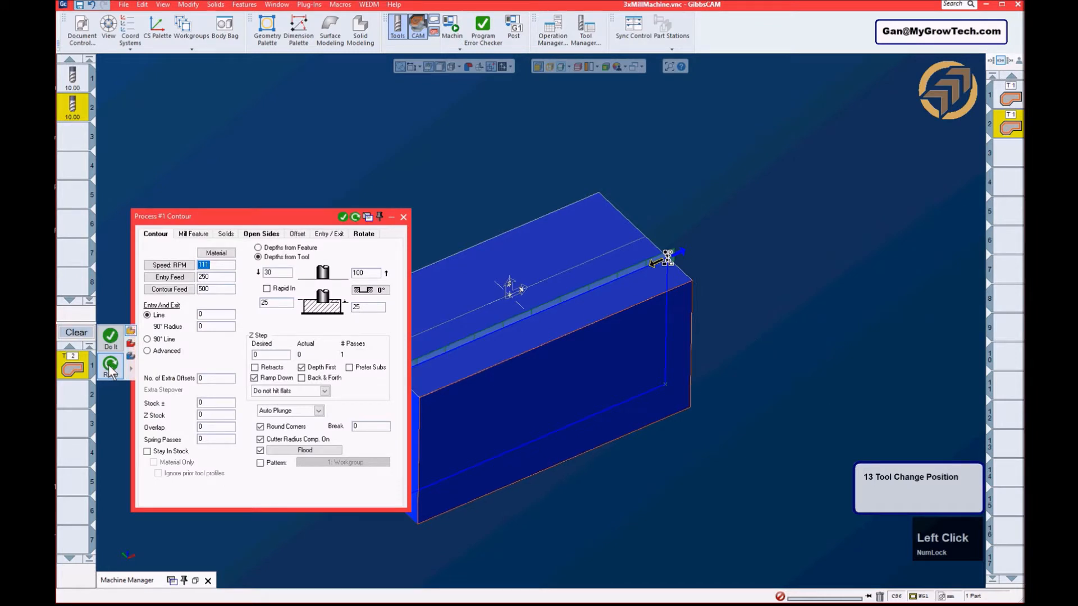
click(403, 217)
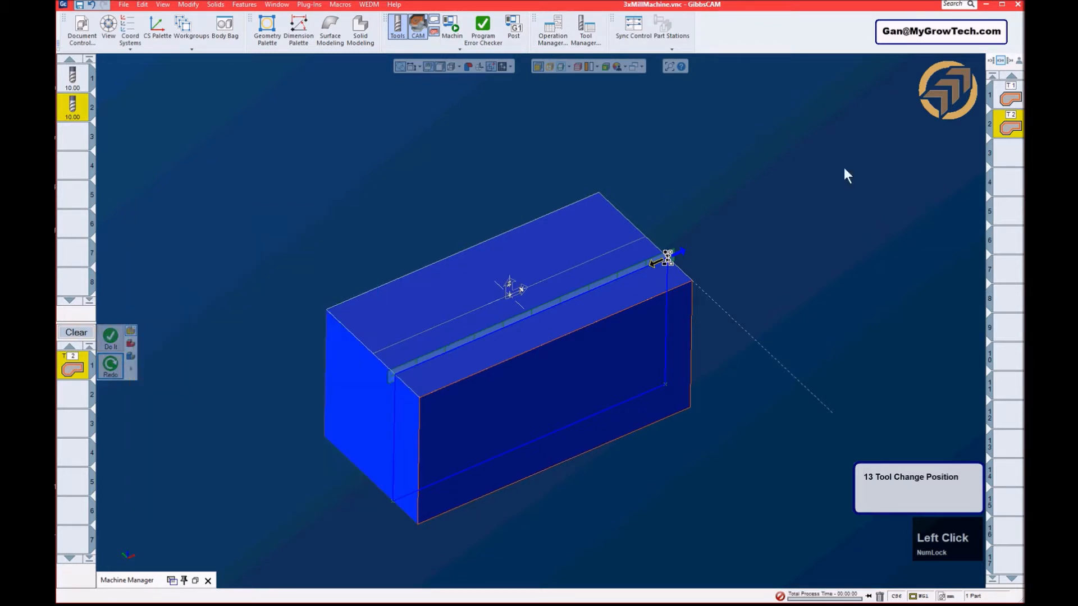
- Run Machine Sim on operations 1 and 2 and inspect the spindle's starting position and first approach to the part
click(1012, 100)
mouse_move(813, 245)
middle_down()
mouse_move(812, 229)
mouse_move(811, 251)
middle_up()
ctrl+drag(775, 245, 784, 233)
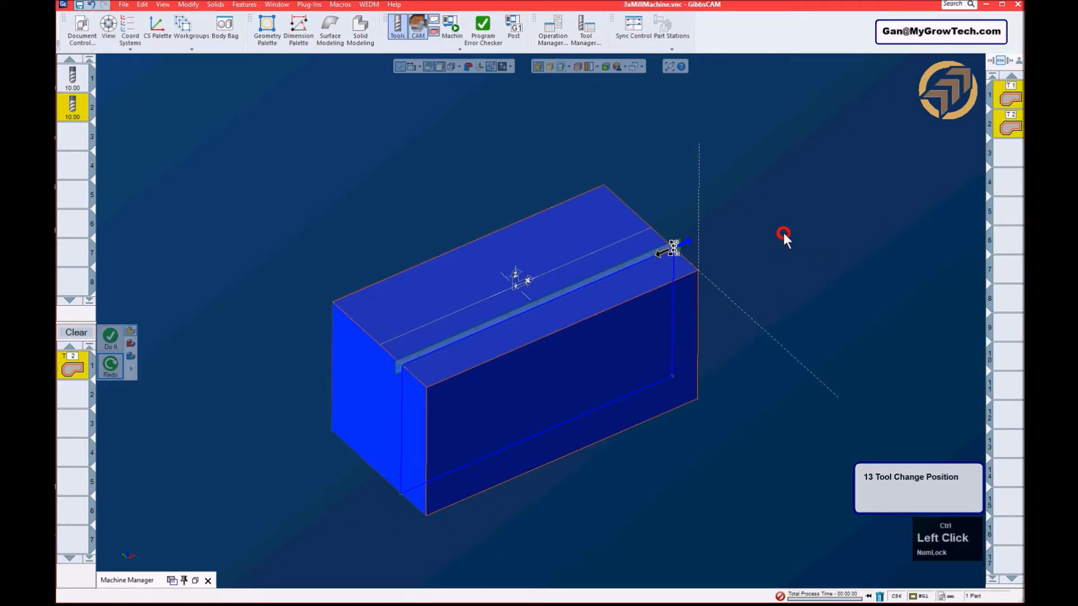
click(451, 25)
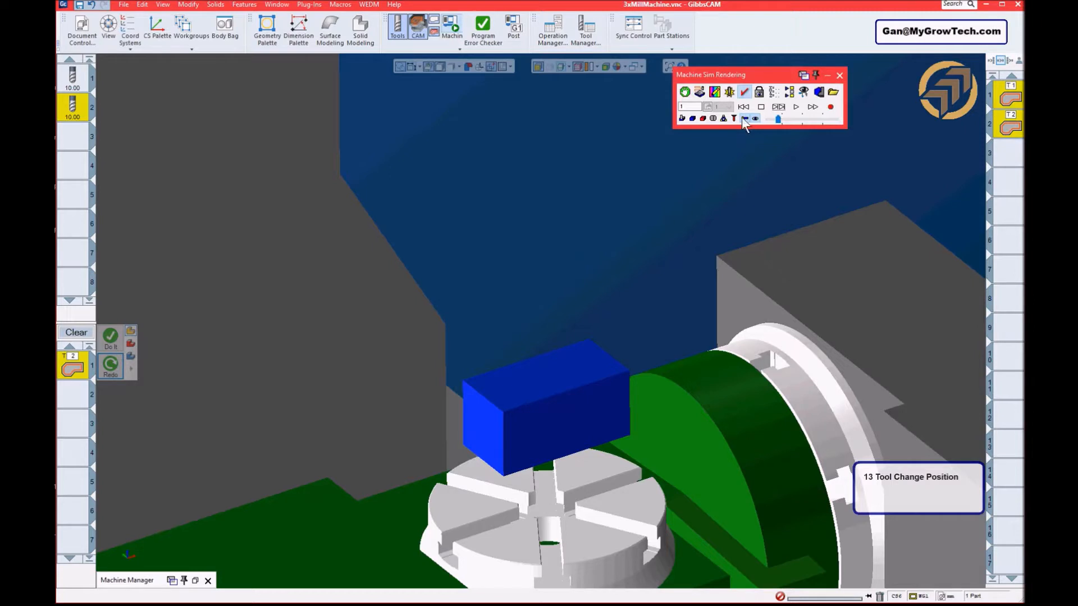
click(745, 118)
scroll(729, 292, up, 1)
click(731, 294)
scroll(732, 292, up, 1)
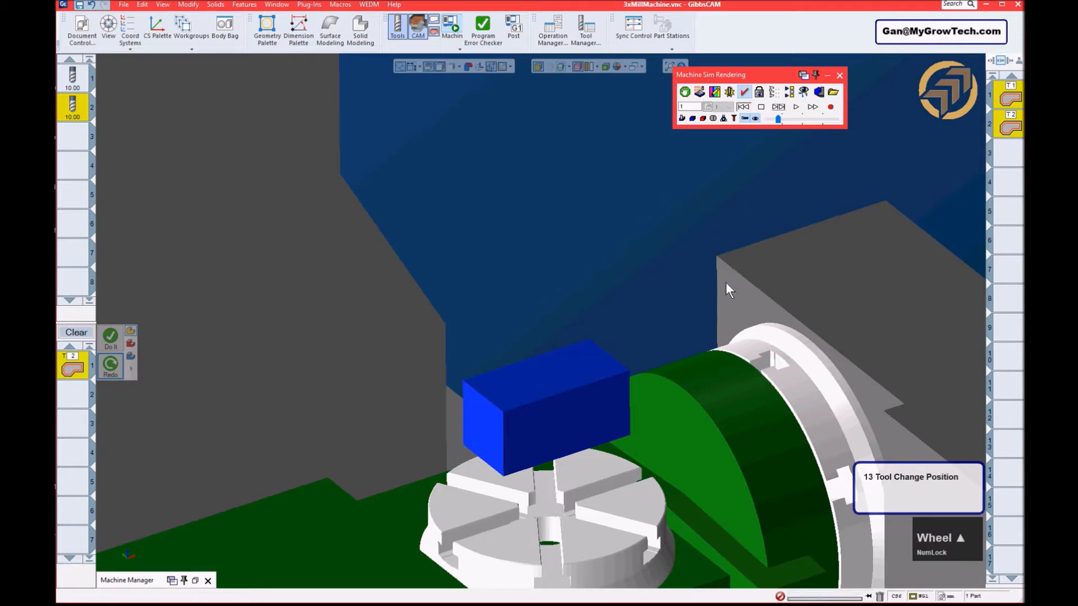
scroll(781, 344, down, 1)
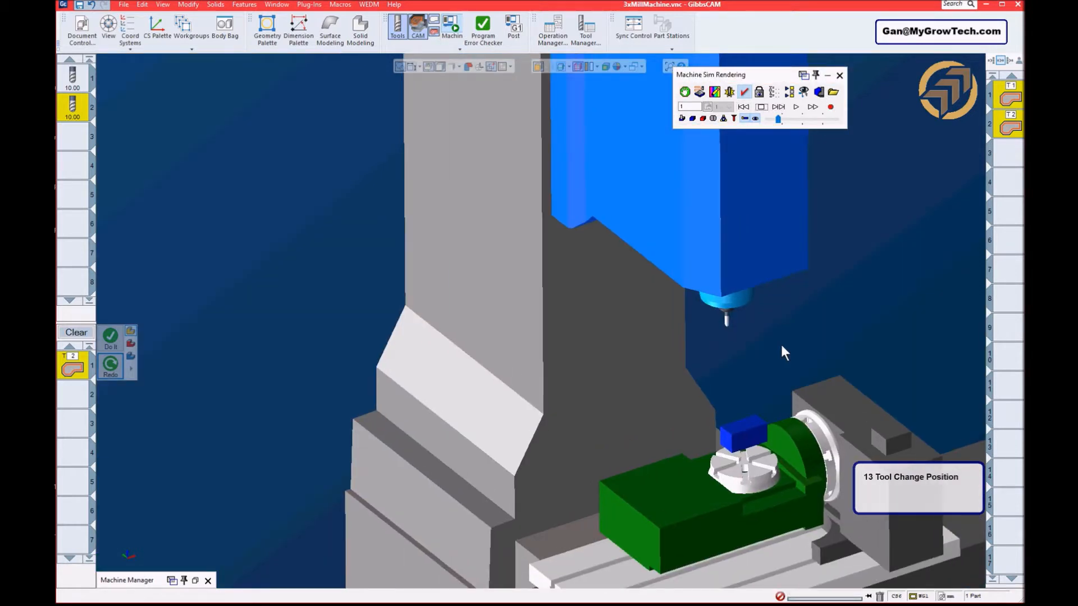
click(779, 107)
ctrl+middle_drag(834, 288, 842, 318)
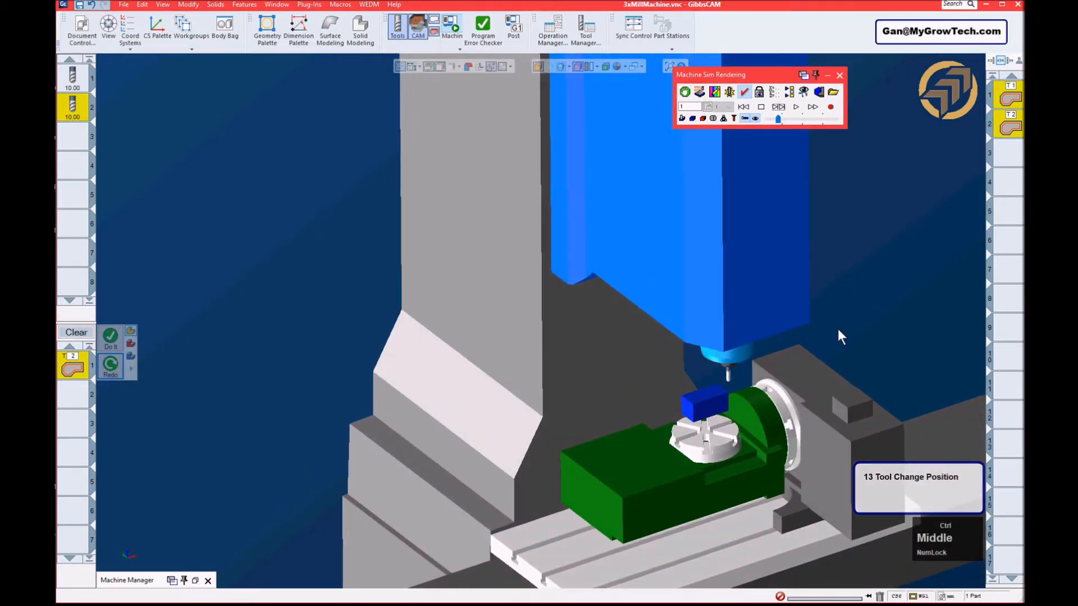
ctrl+scroll(838, 329, down, 2)
ctrl+drag(747, 417, 639, 220)
- Review the document's tool change setting, then advance Machine Sim feature by feature through operation 1 to inspect the spindle's retract position
click(82, 27)
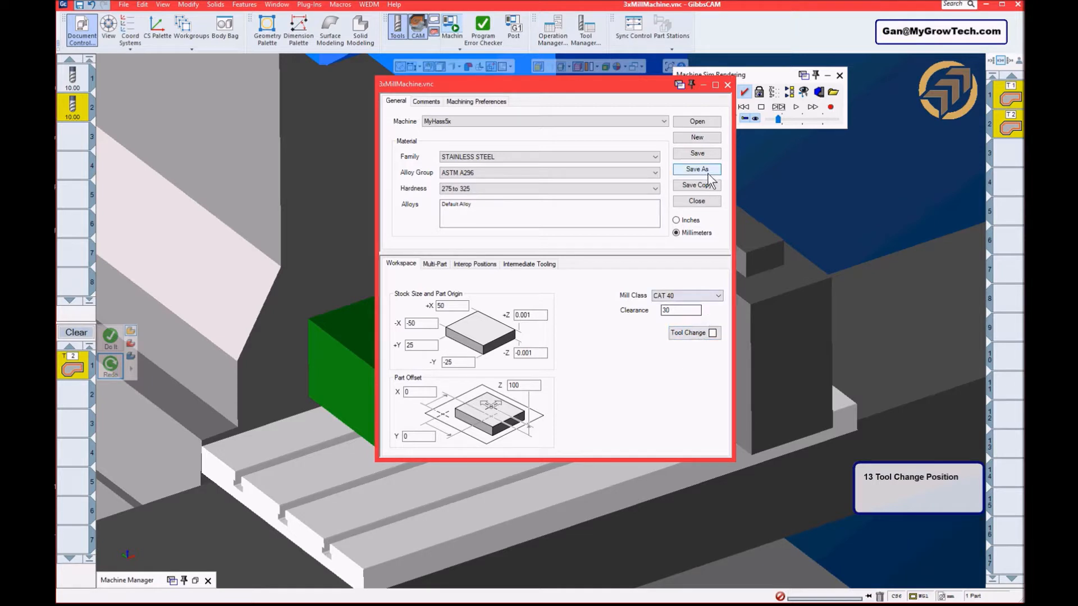
click(728, 85)
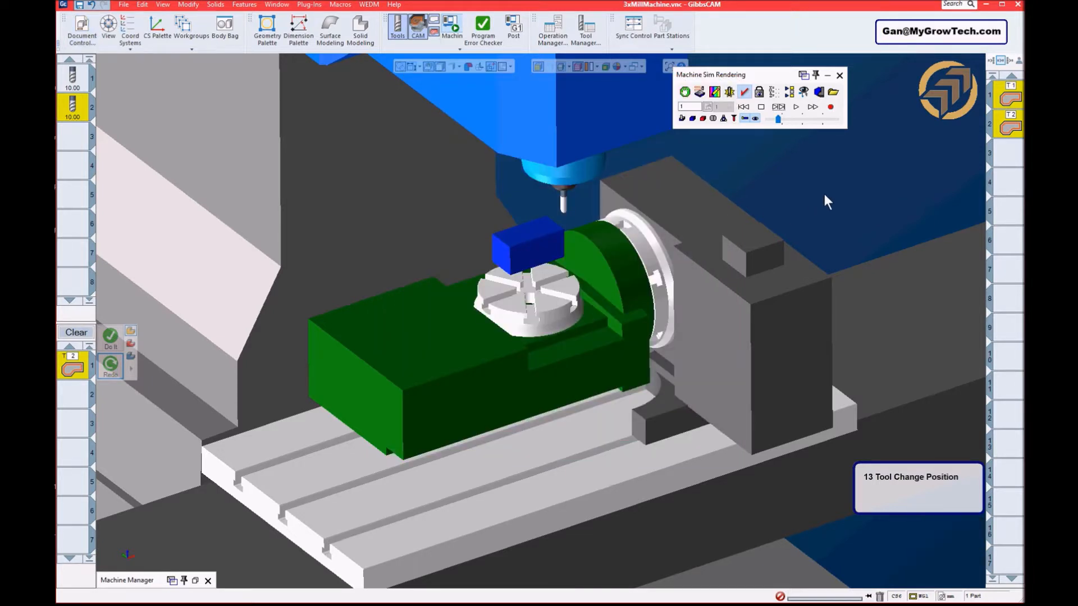
click(778, 107)
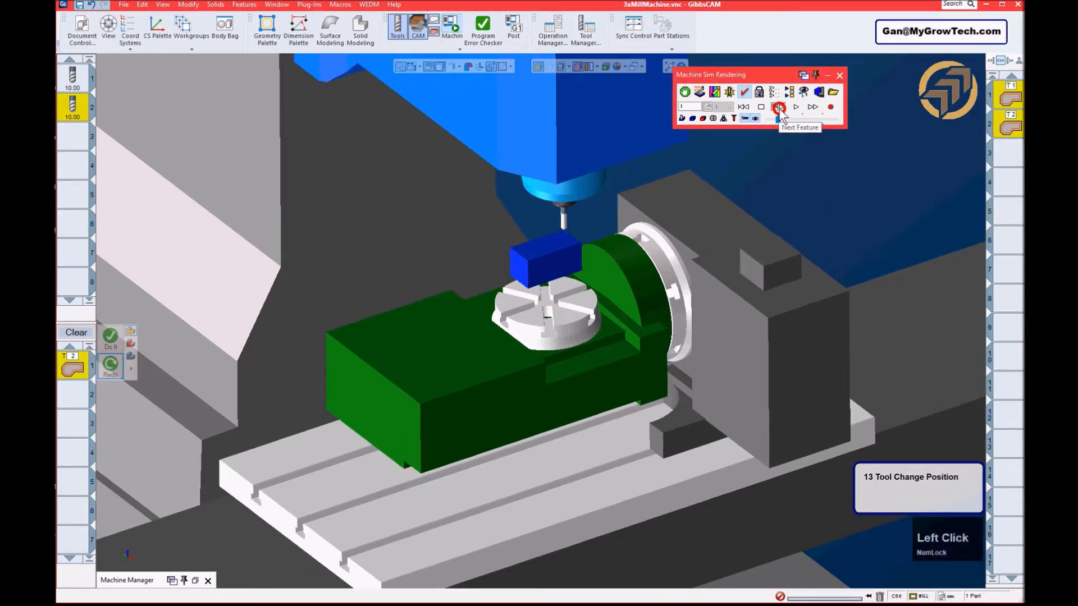
click(778, 106)
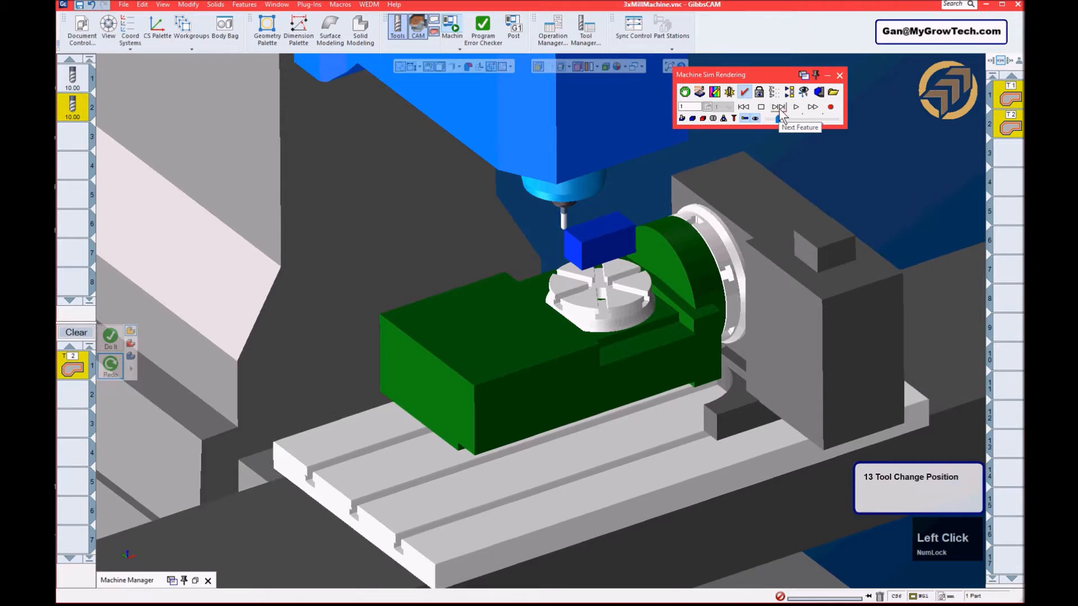
click(778, 107)
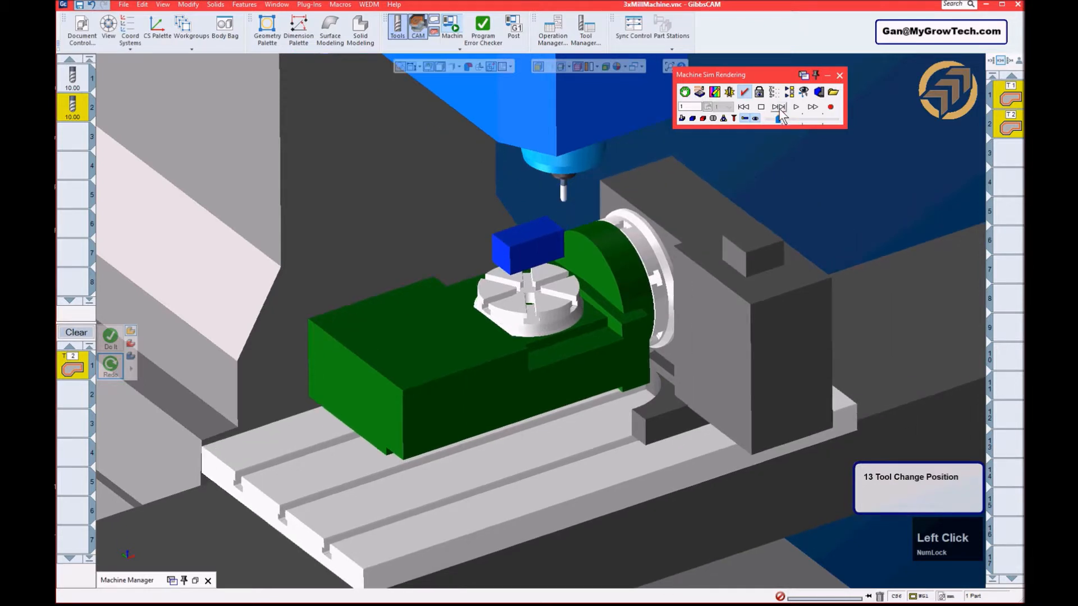
click(779, 107)
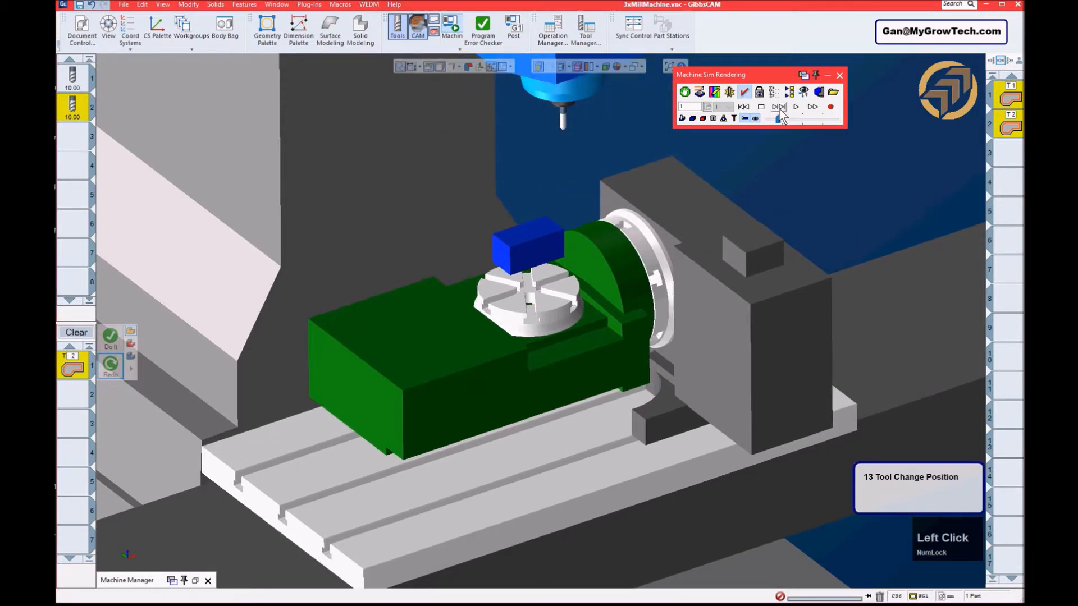
middle_drag(519, 282, 898, 212)
middle_drag(665, 226, 745, 149)
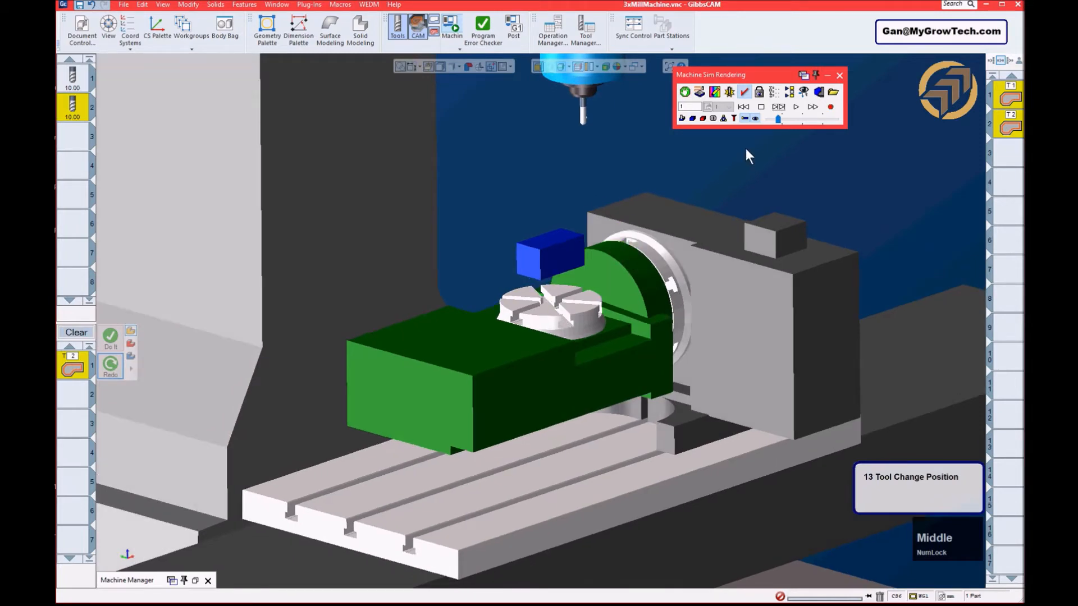
- Advance Machine Sim to operation 2, inspect the spindle's position above the tilted table, and close the simulation
click(778, 107)
middle_drag(631, 393, 646, 202)
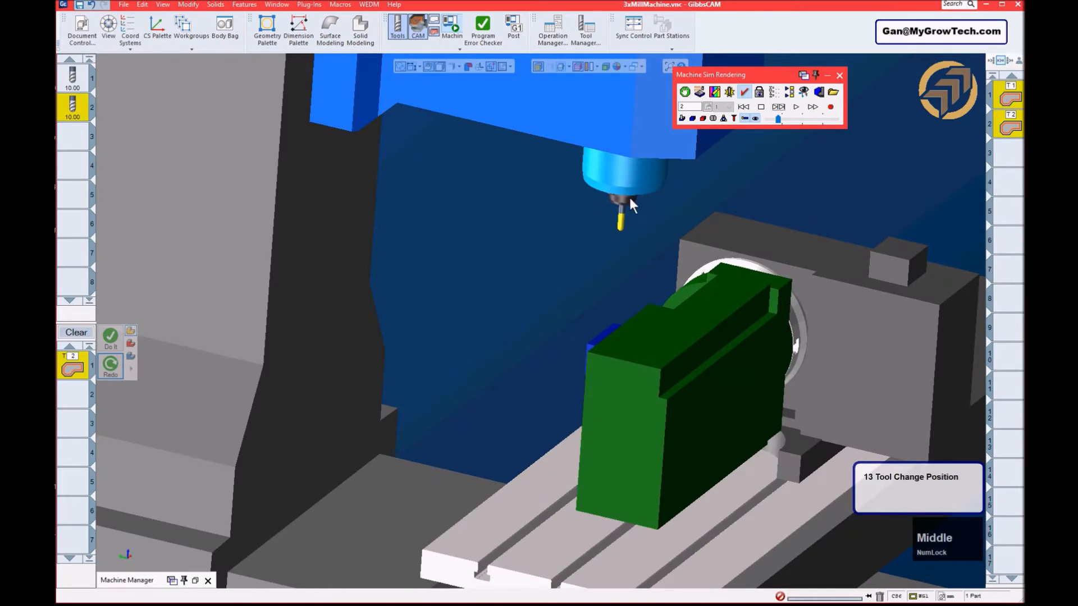
middle_drag(839, 360, 718, 346)
scroll(719, 331, up, 3)
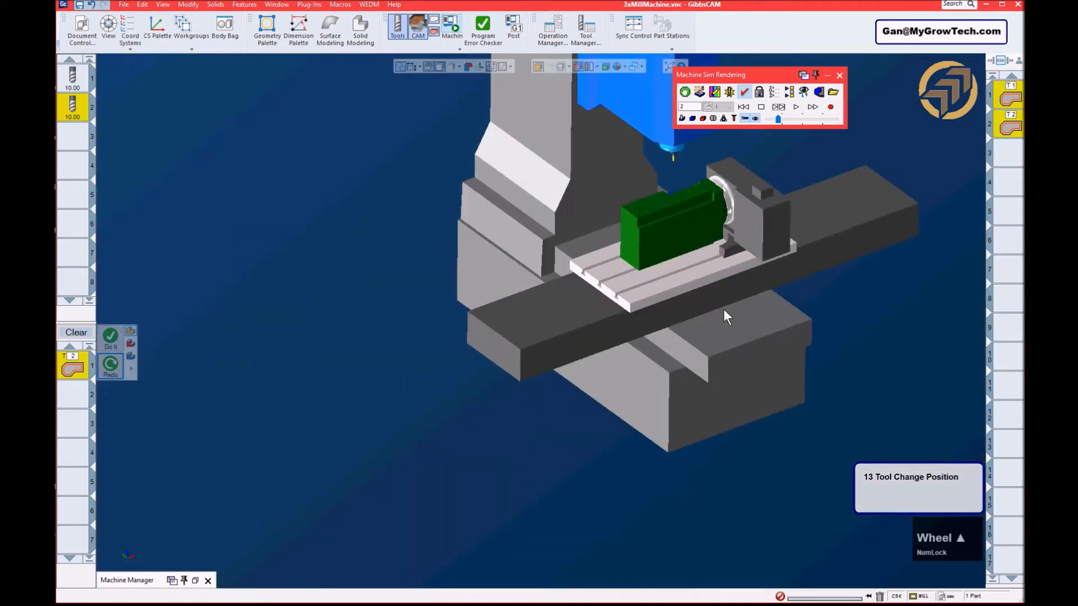
scroll(723, 306, down, 2)
scroll(726, 268, down, 3)
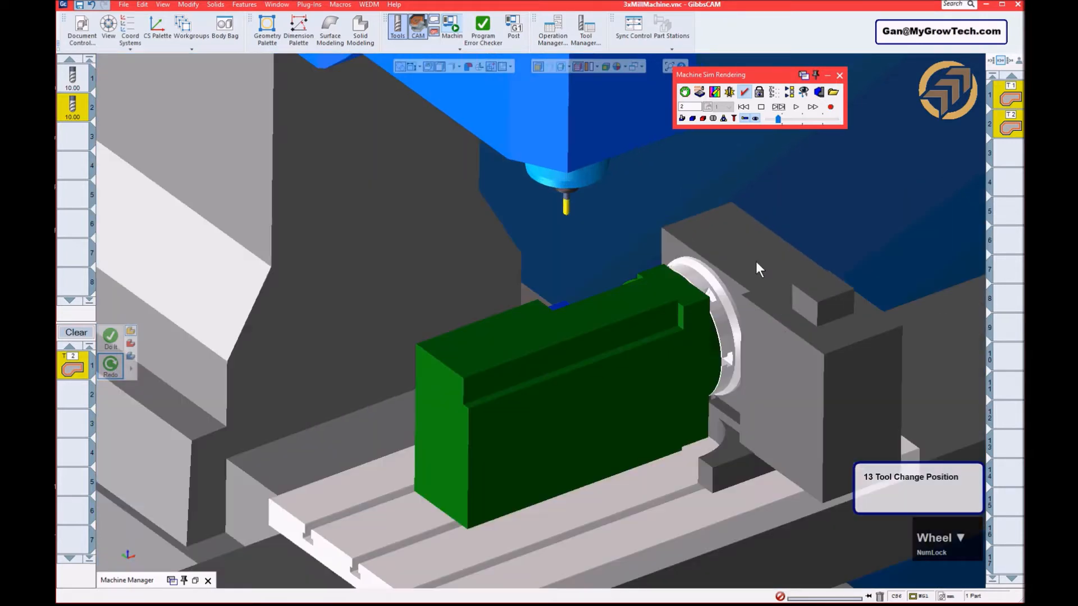
click(840, 75)
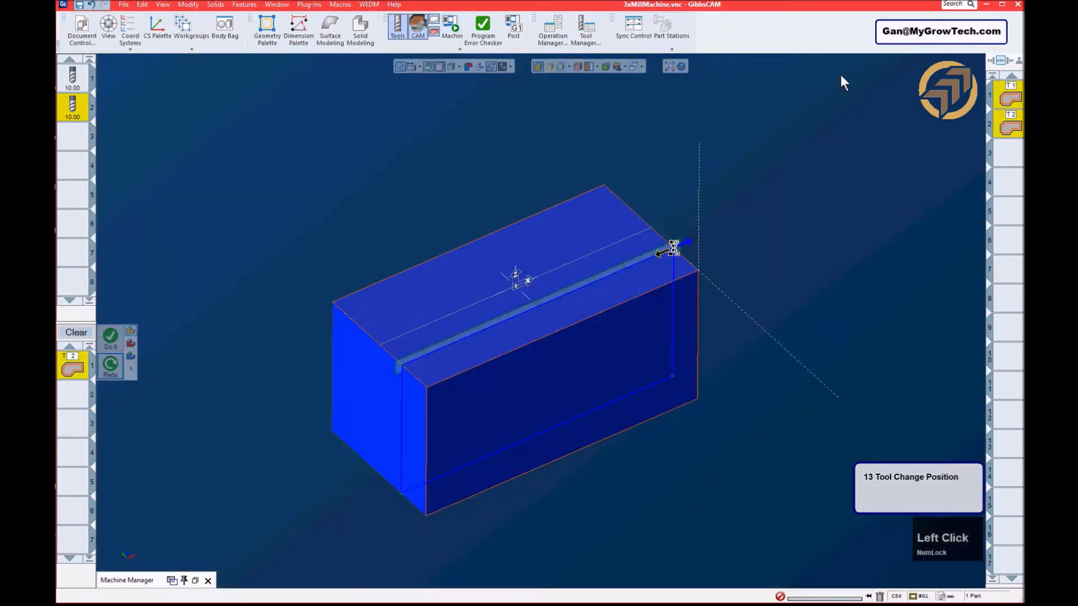
- Enable the tool change position in the document settings with Y101 at 228 and X101 at -381, then close the settings
click(821, 137)
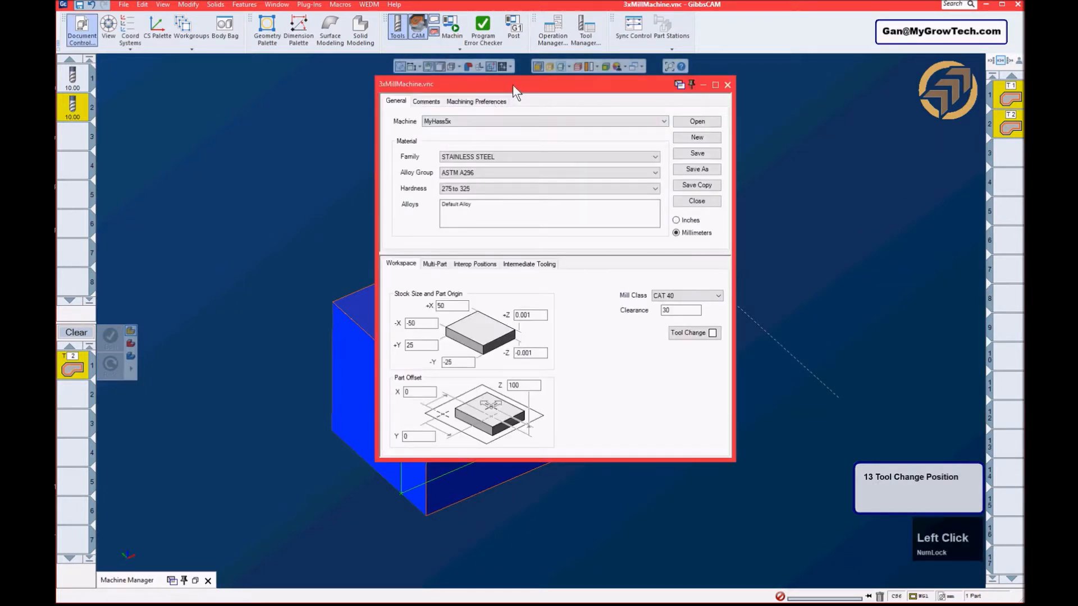
drag(513, 85, 513, 96)
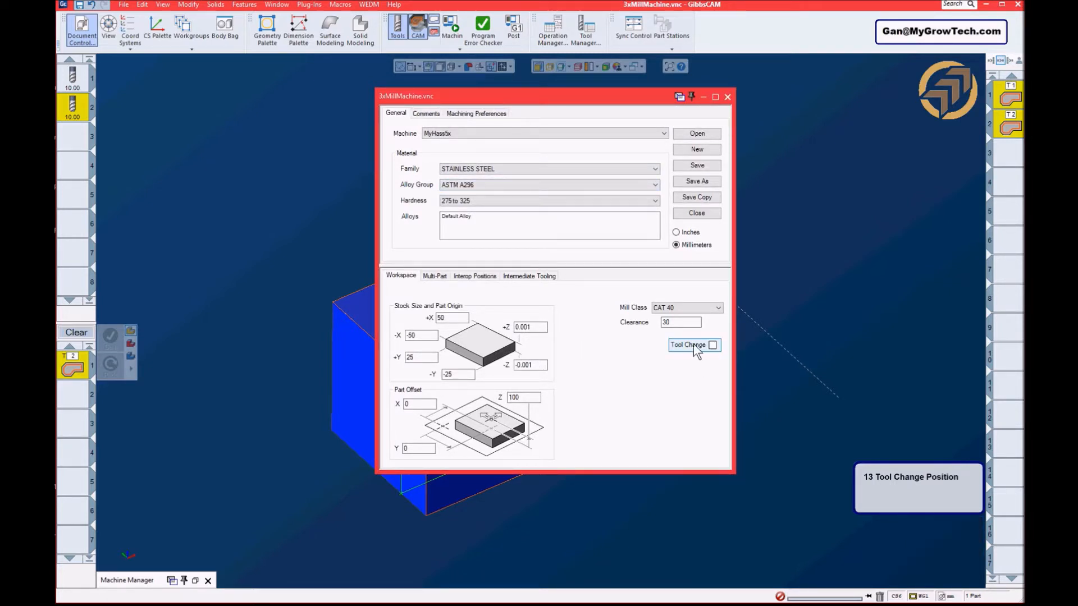
click(708, 345)
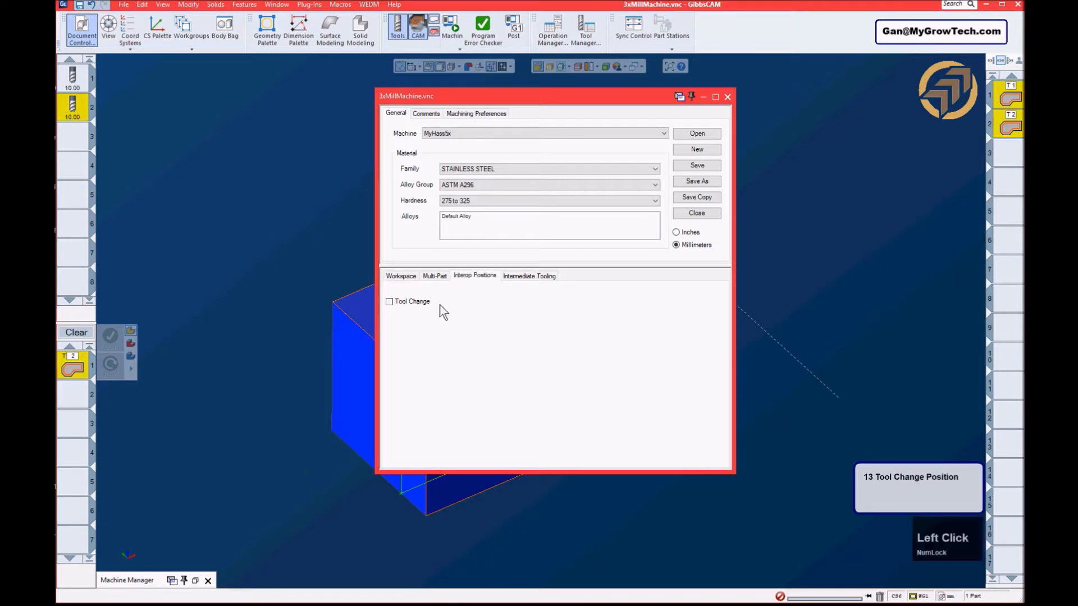
click(390, 302)
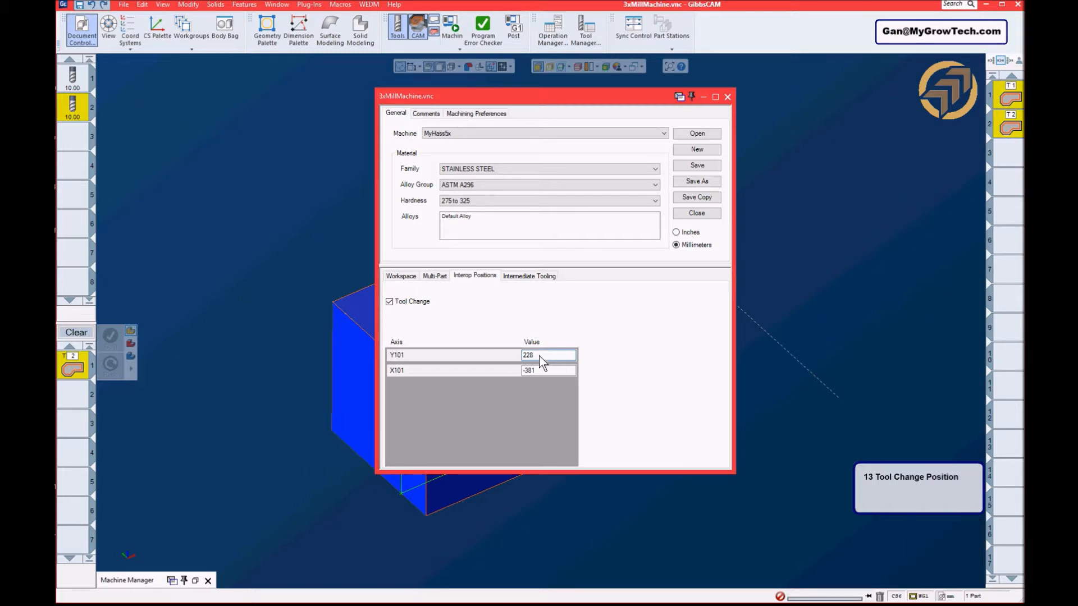
click(508, 355)
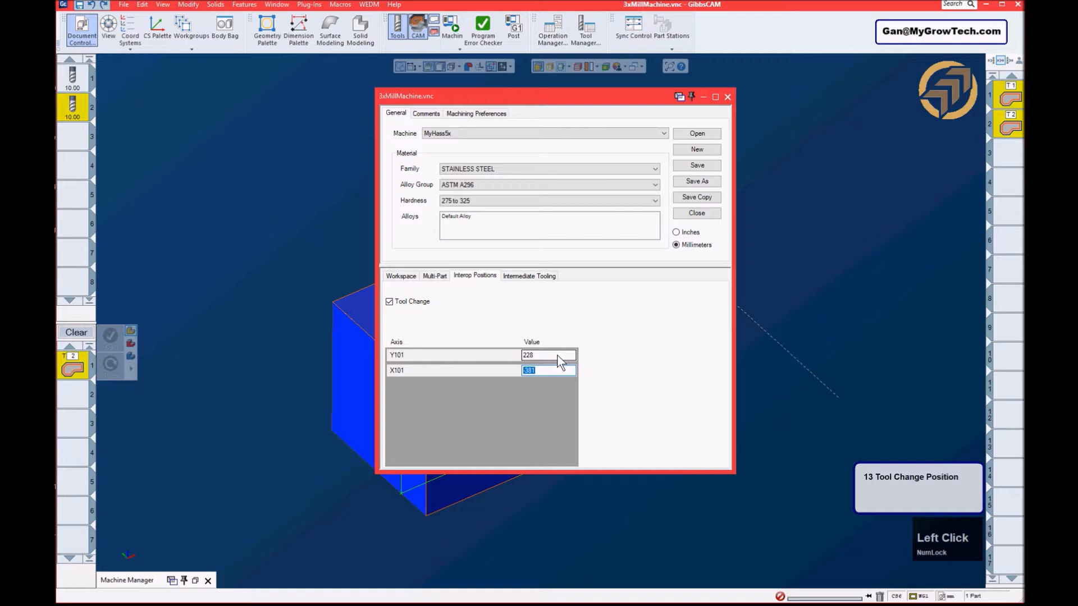
click(728, 96)
- Run Machine Sim again and inspect the table and spindle at the tool change position where operation 1 starts
click(452, 29)
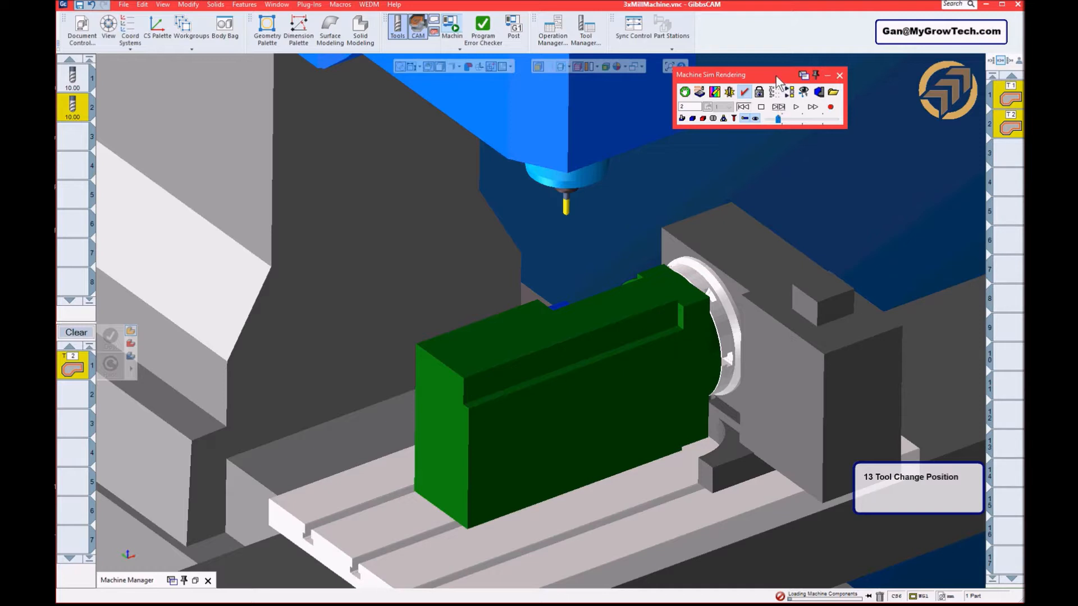
click(778, 77)
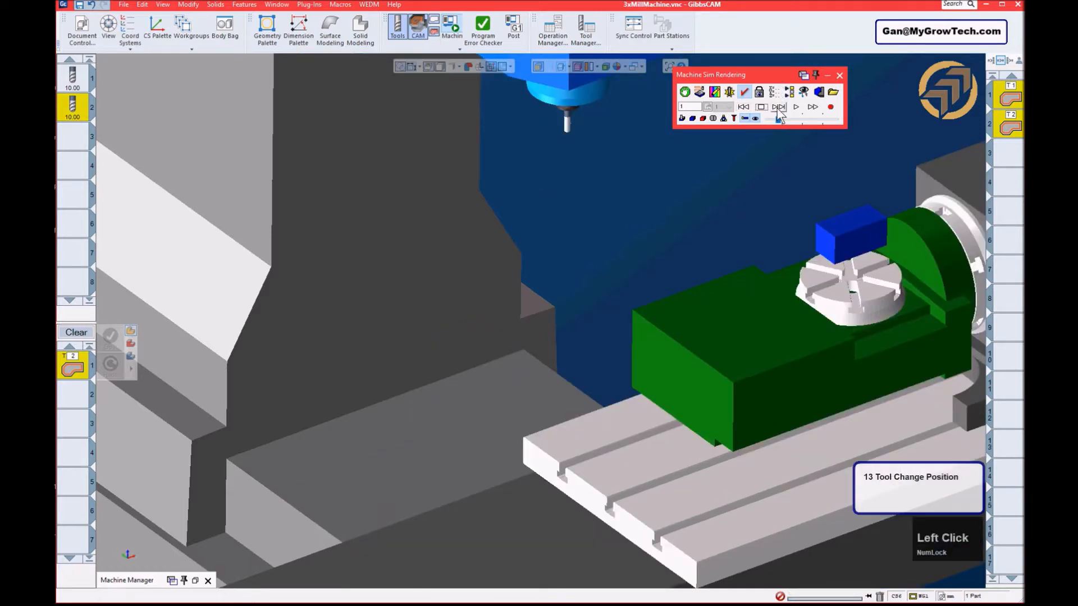
click(778, 106)
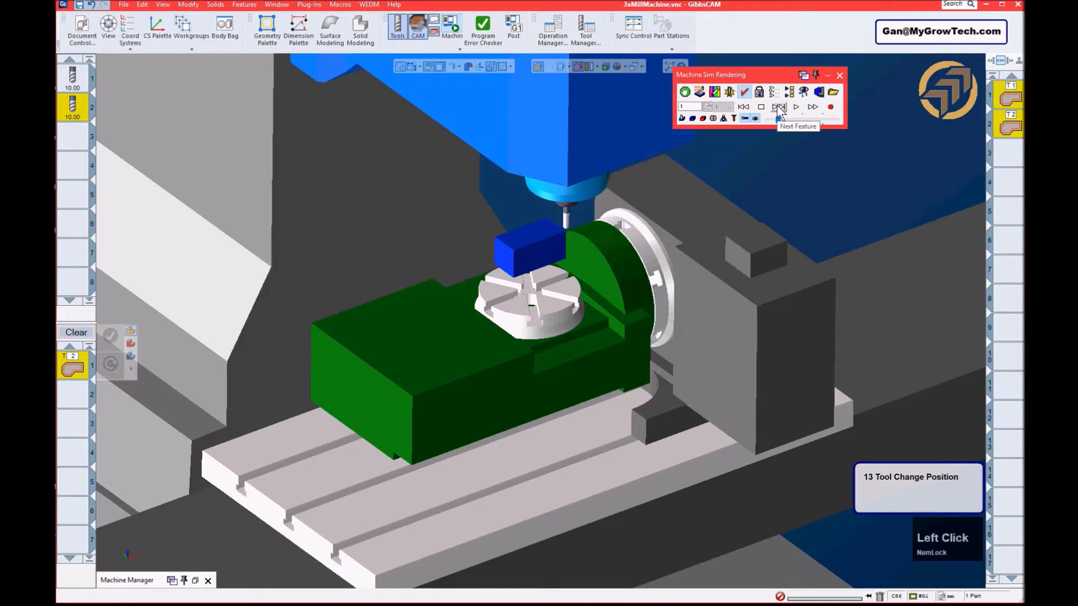
click(743, 107)
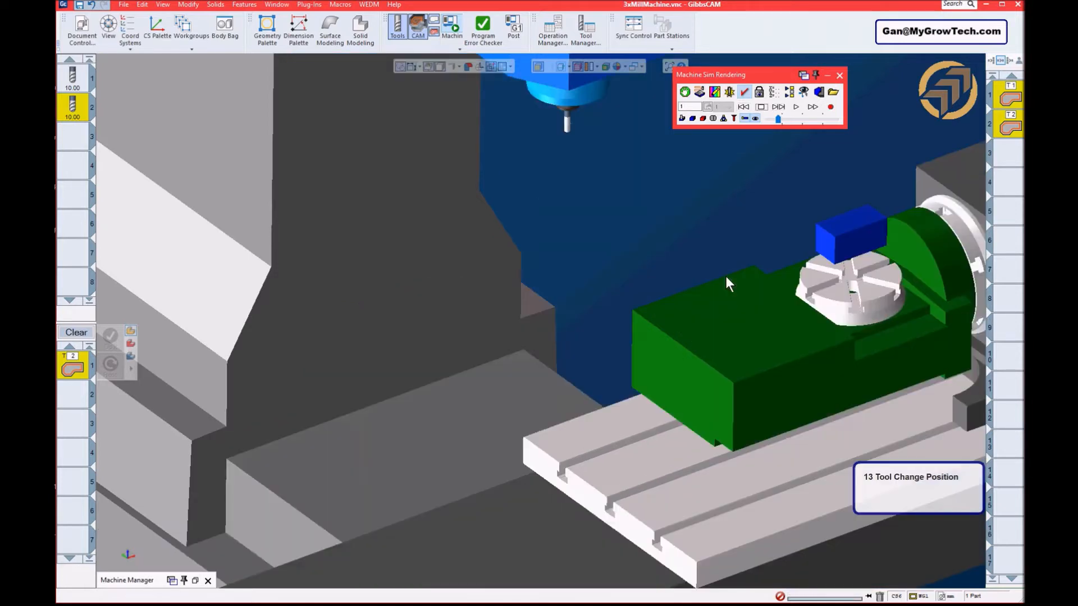
scroll(797, 279, down, 5)
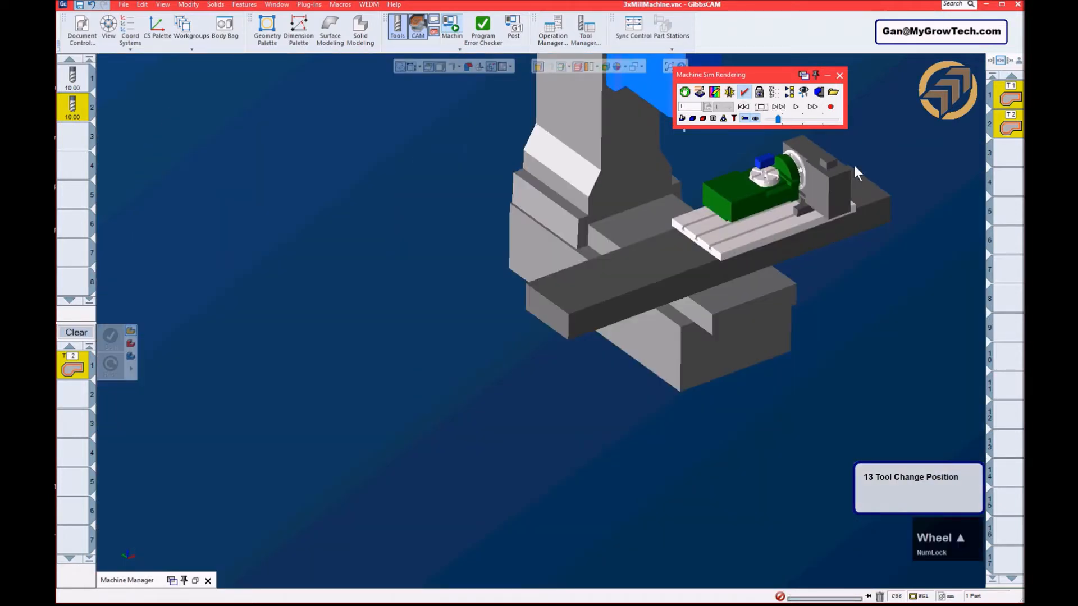
scroll(854, 165, up, 3)
drag(769, 238, 510, 181)
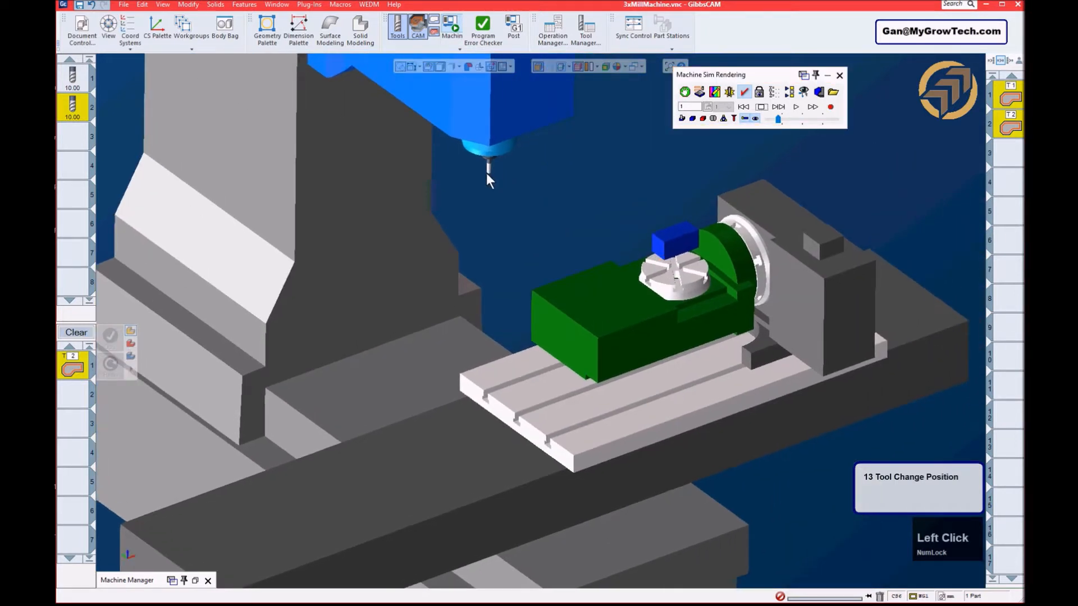
- Advance Machine Sim through both operations to check the moves to the tool change position, then close the simulation
click(778, 108)
click(778, 108)
click(778, 107)
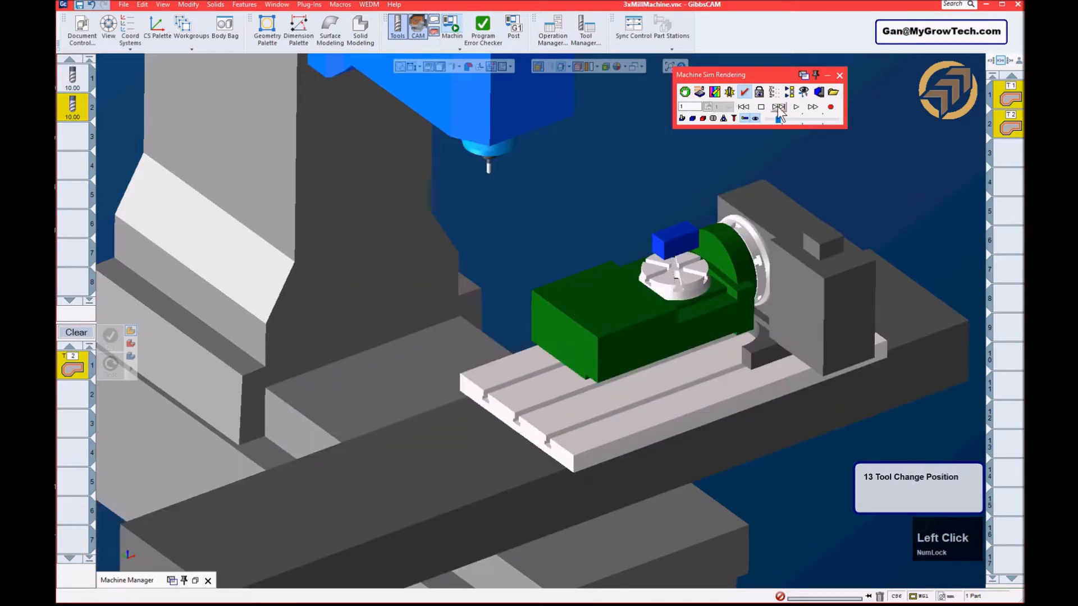
click(779, 107)
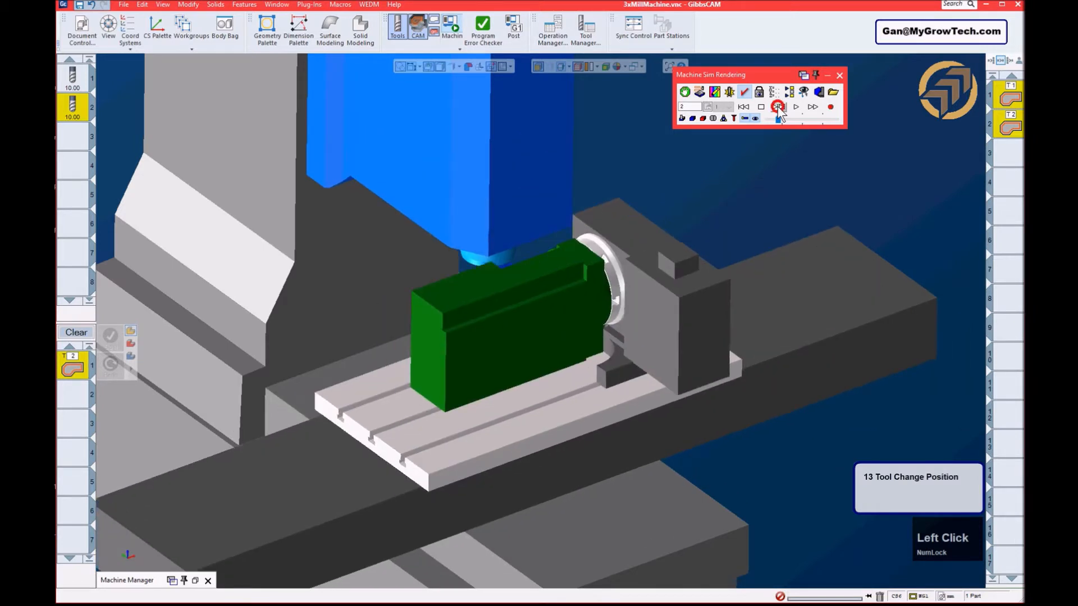
click(779, 107)
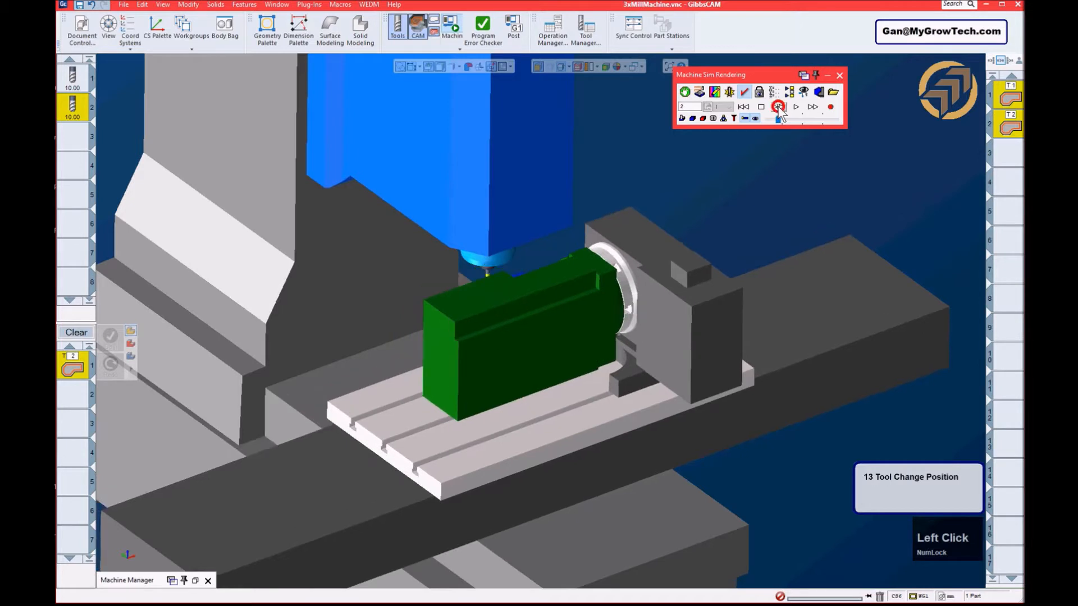
click(779, 107)
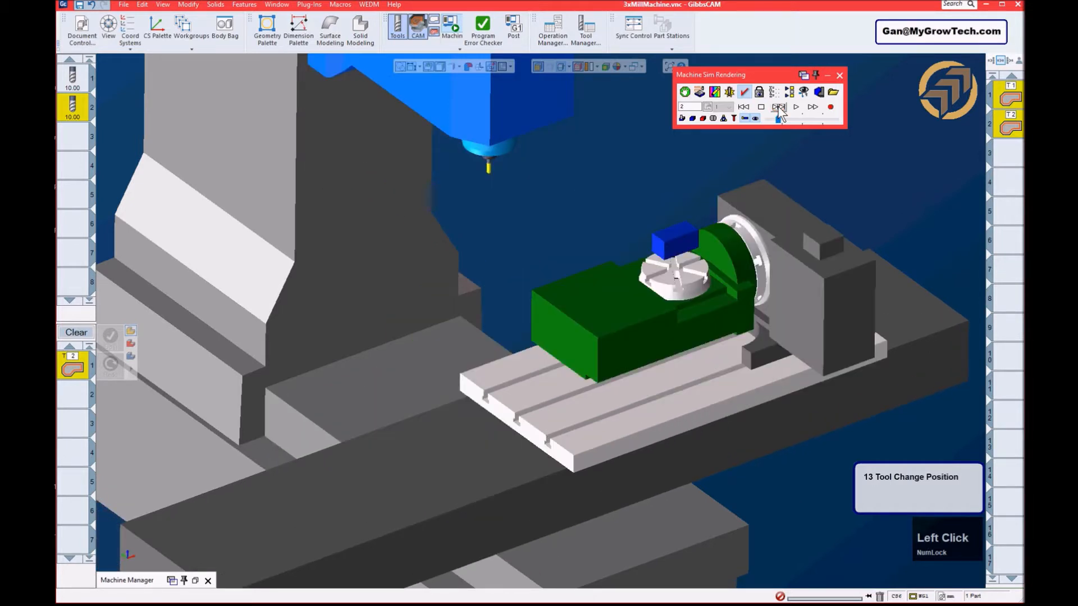
click(840, 76)
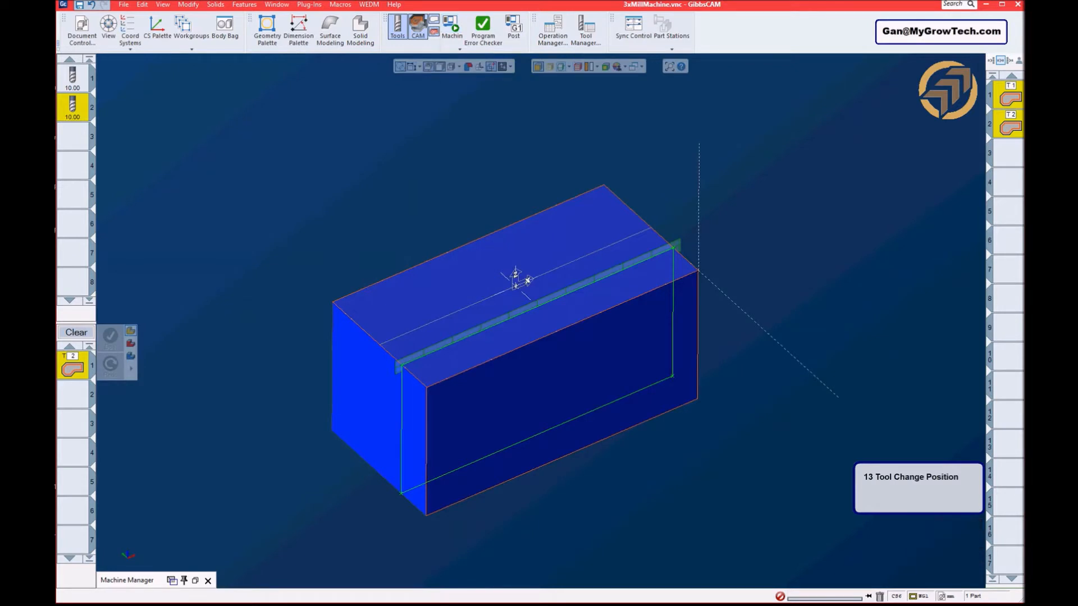
- Take all machine component bodies out of the Body Bag so the complete machine is in the workspace
click(806, 211)
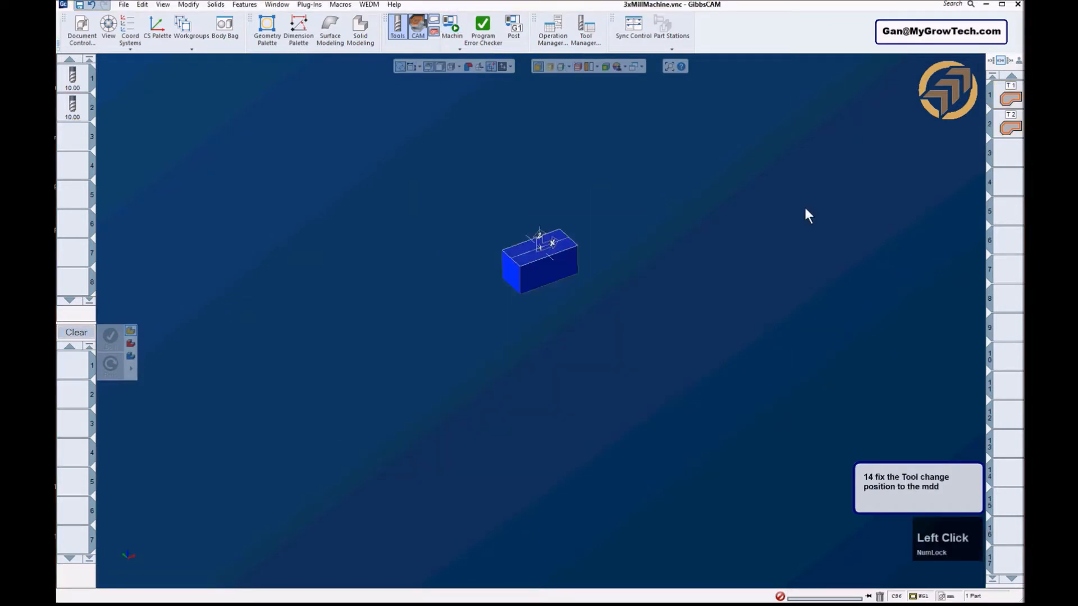
click(698, 275)
click(219, 34)
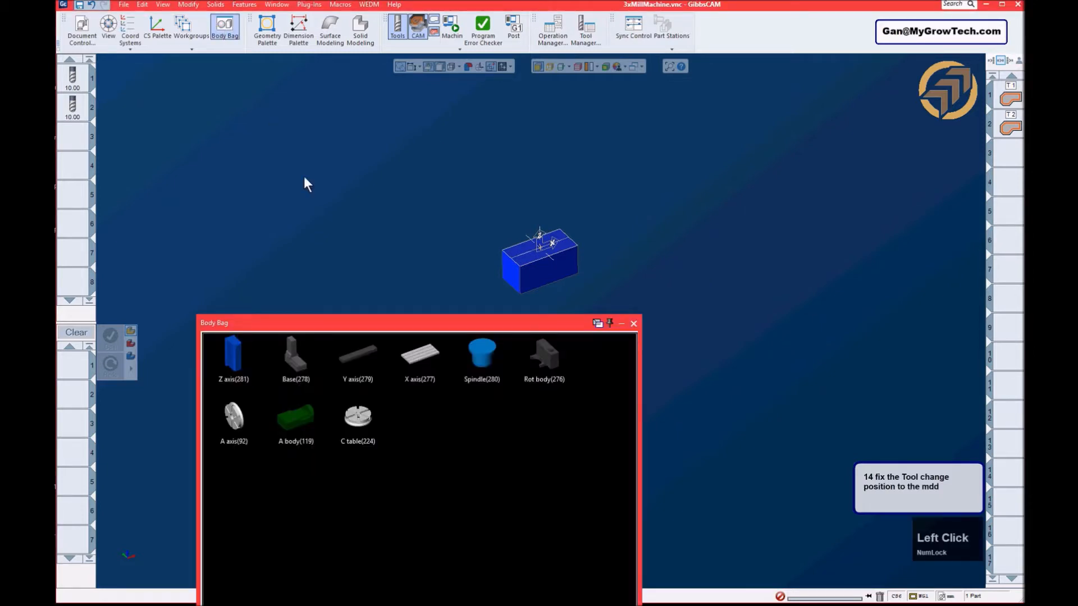
key(ctrl+a)
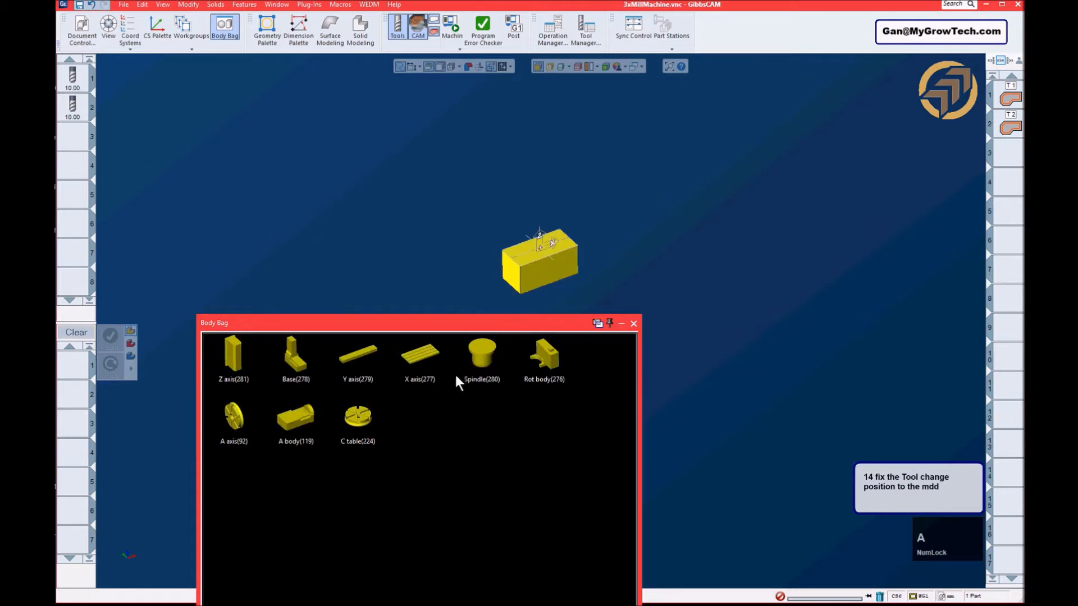
right_click(487, 359)
click(525, 379)
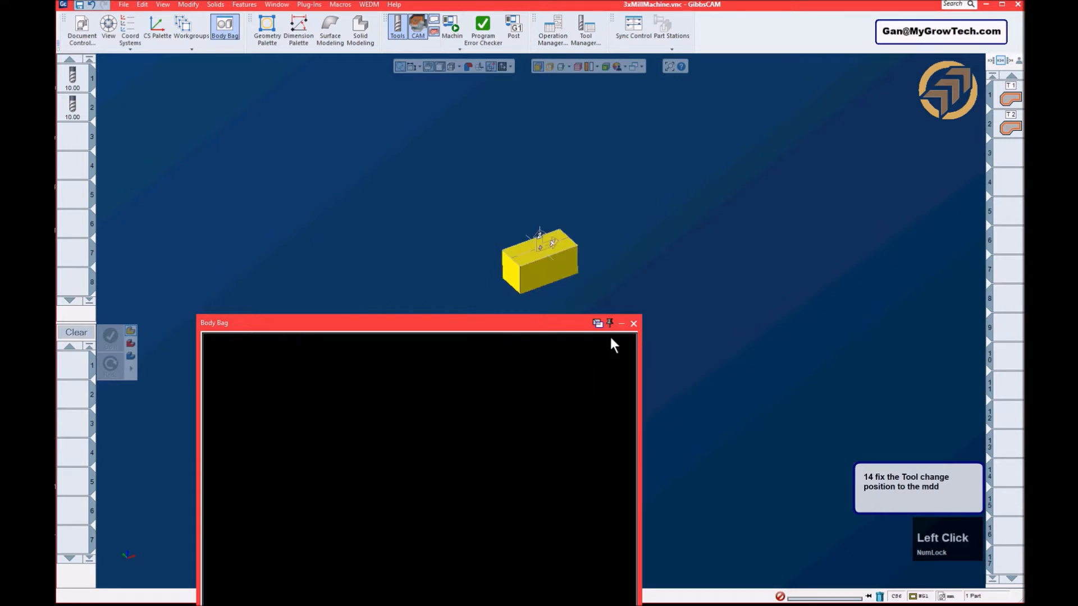
click(634, 323)
click(564, 150)
scroll(574, 194, up, 2)
scroll(574, 194, down, 2)
middle_drag(570, 230, 573, 228)
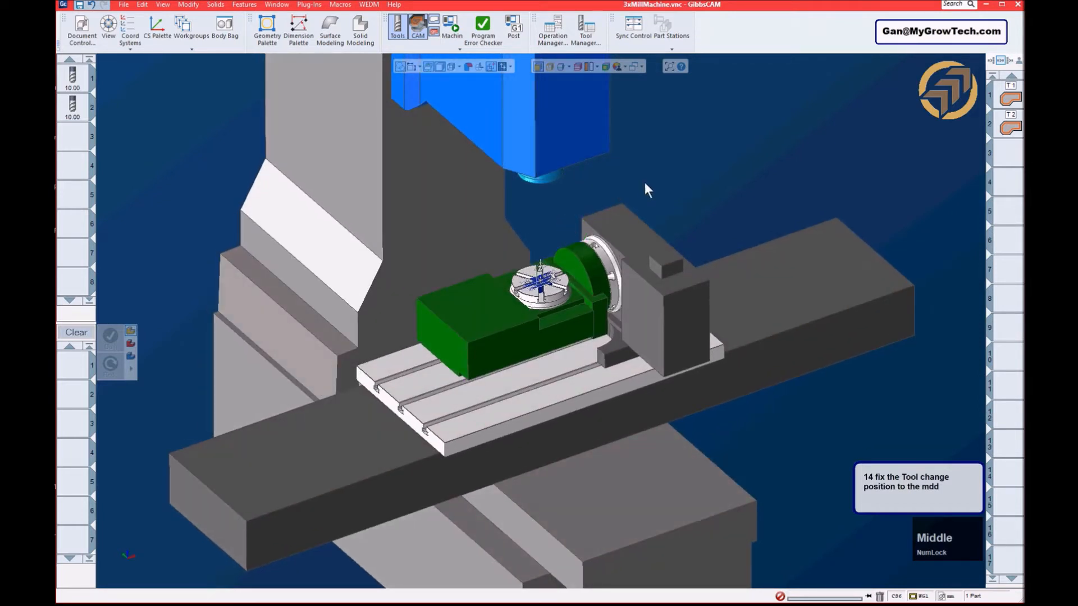
ctrl+drag(686, 208, 685, 159)
- Switch to the machine configuration presentation, review the X and Y axis limit slides, and return to GibbsCAM
key(alt+Tab)
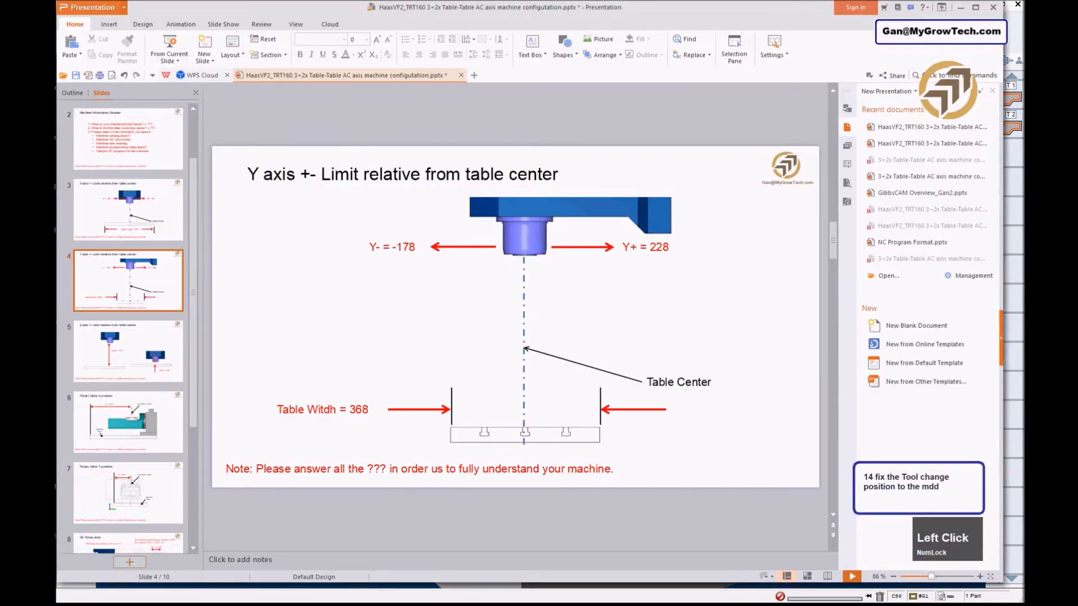
click(147, 296)
click(145, 353)
click(116, 202)
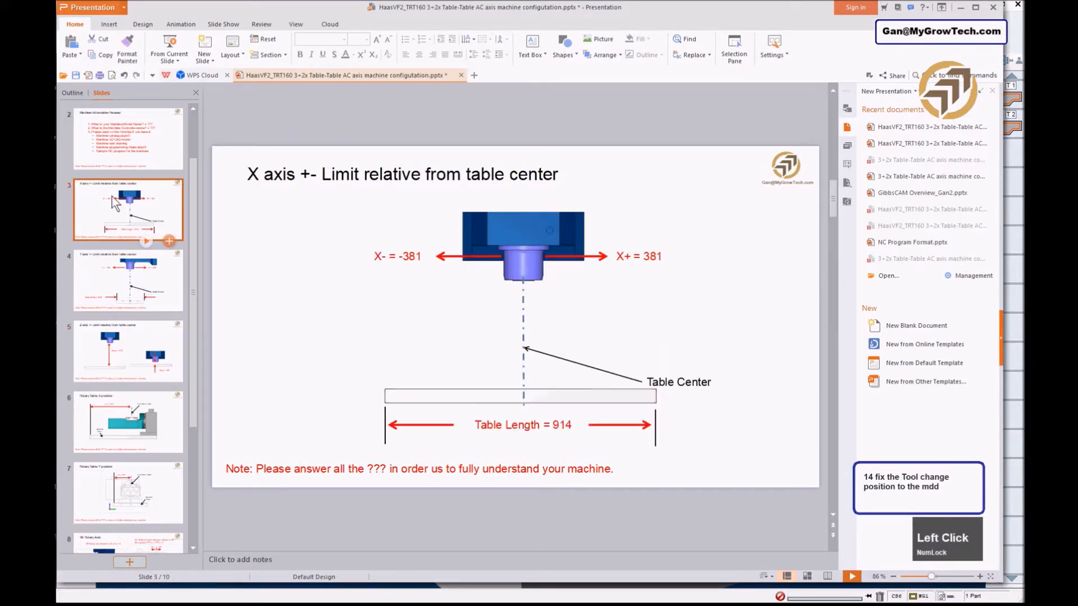
click(961, 8)
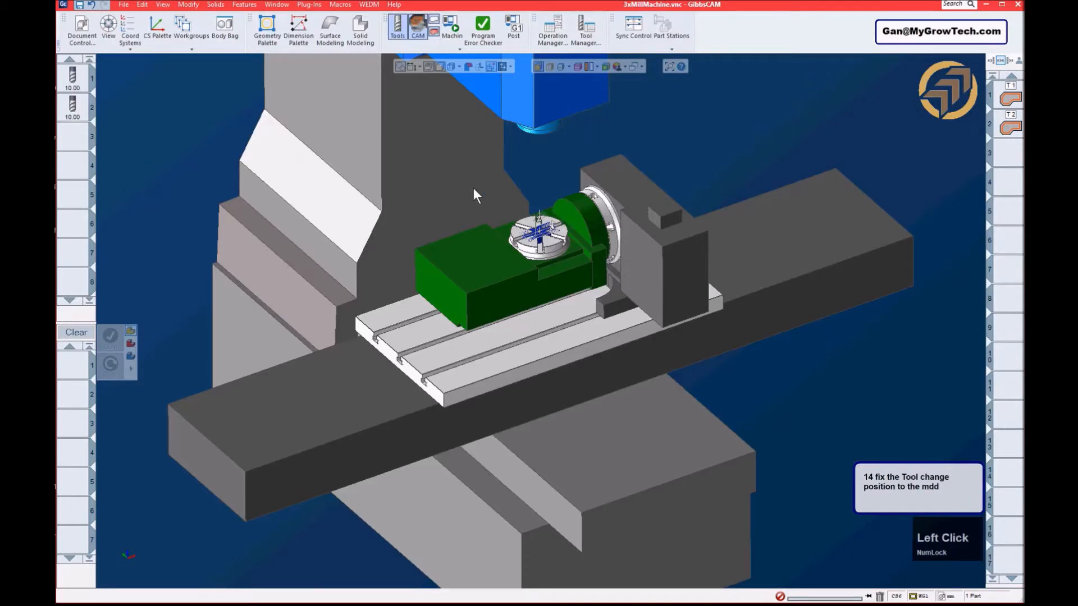
- Select the machine's base, saddle, X-axis slide, spindle head and spindle bodies and activate the XY plane coordinate system
ctrl+click(476, 496)
click(542, 484)
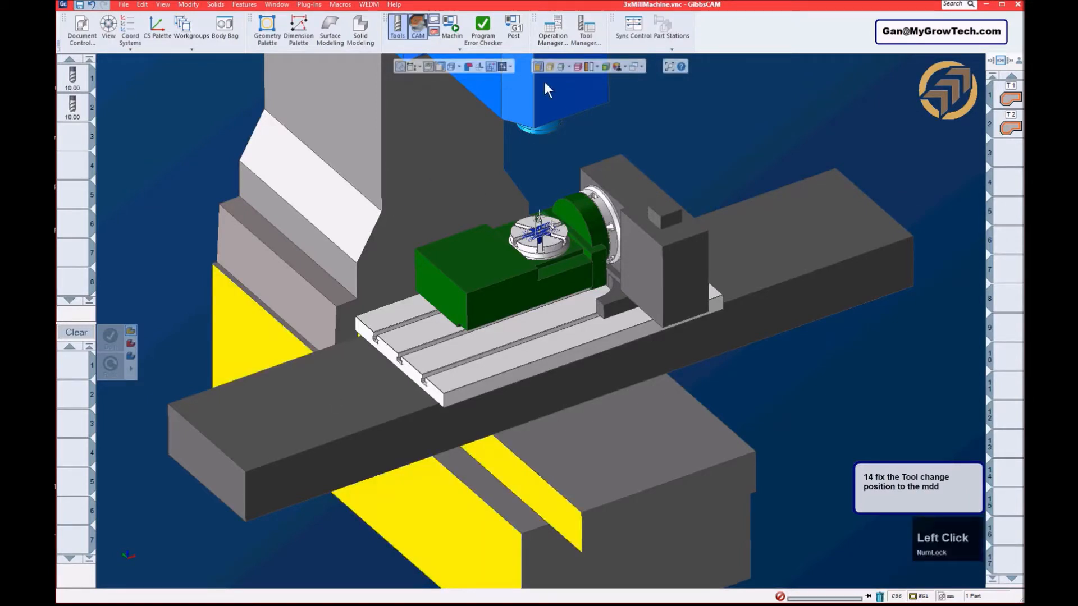
click(687, 156)
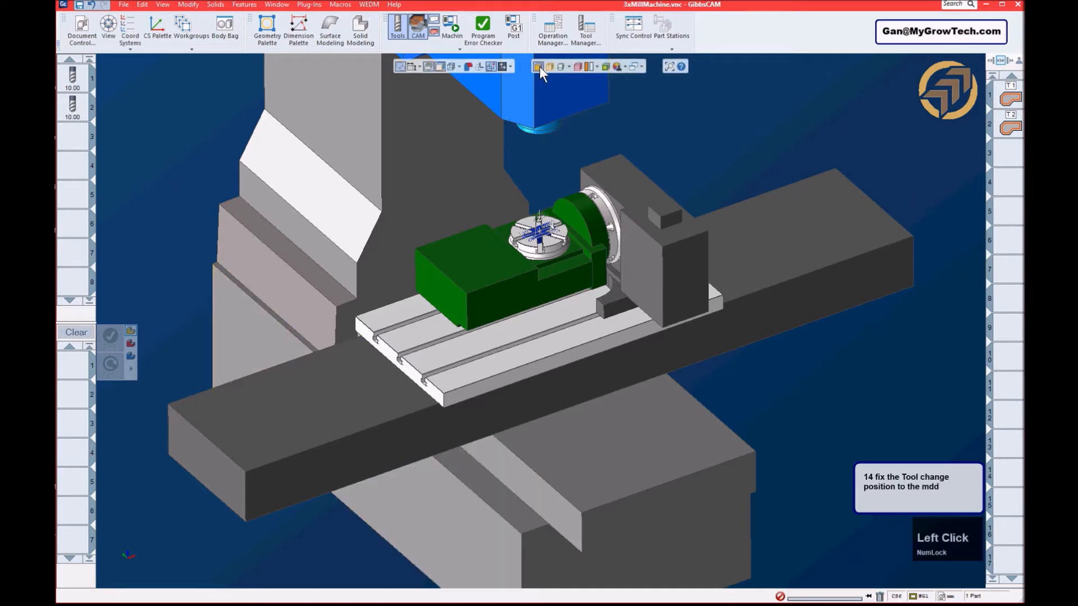
ctrl+click(486, 483)
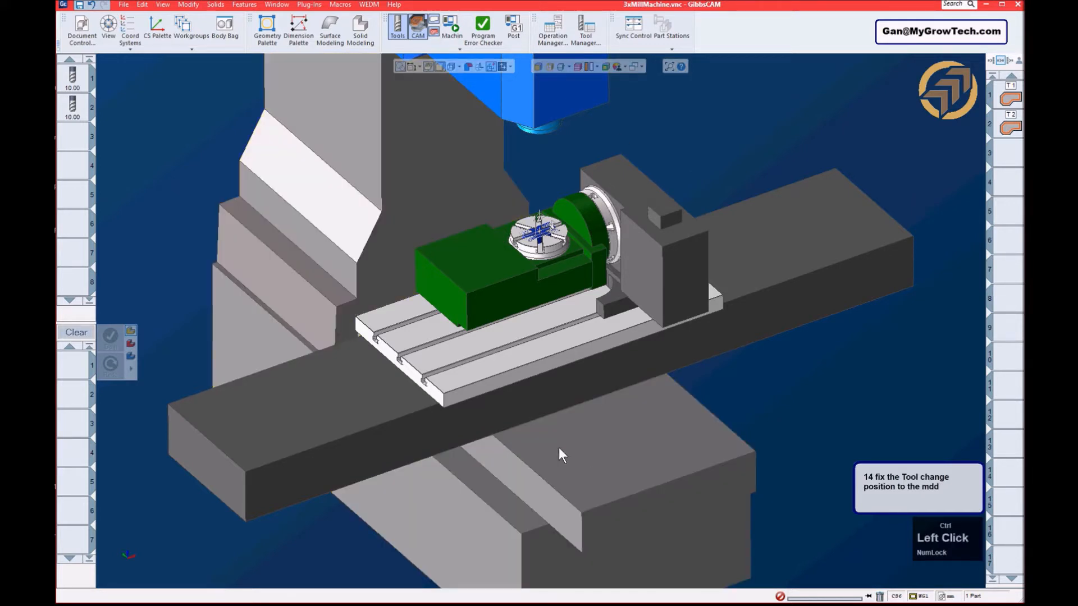
ctrl+click(379, 407)
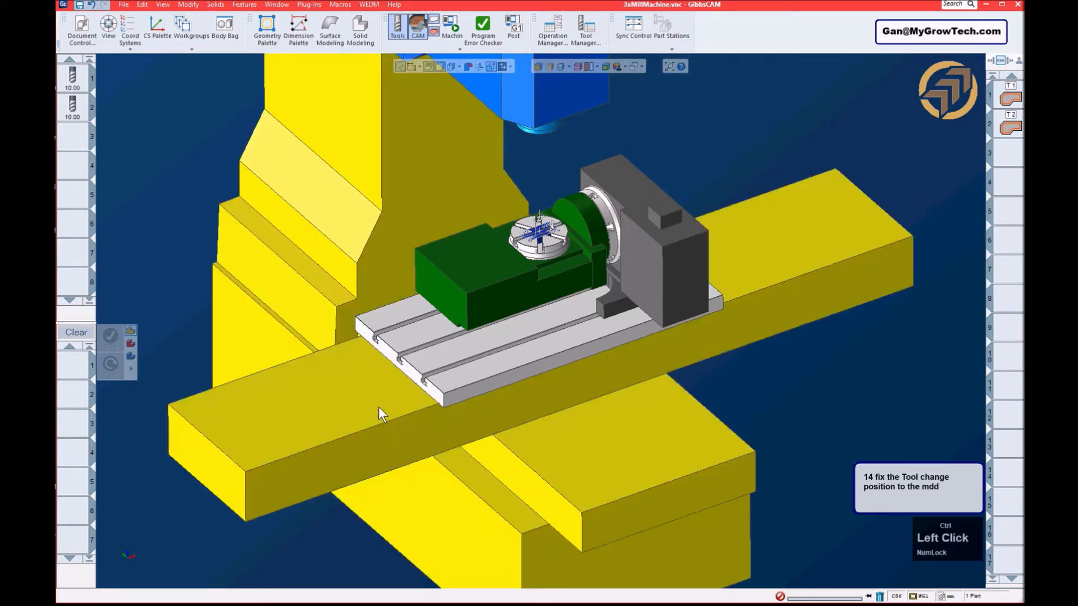
ctrl+click(517, 111)
ctrl+click(536, 131)
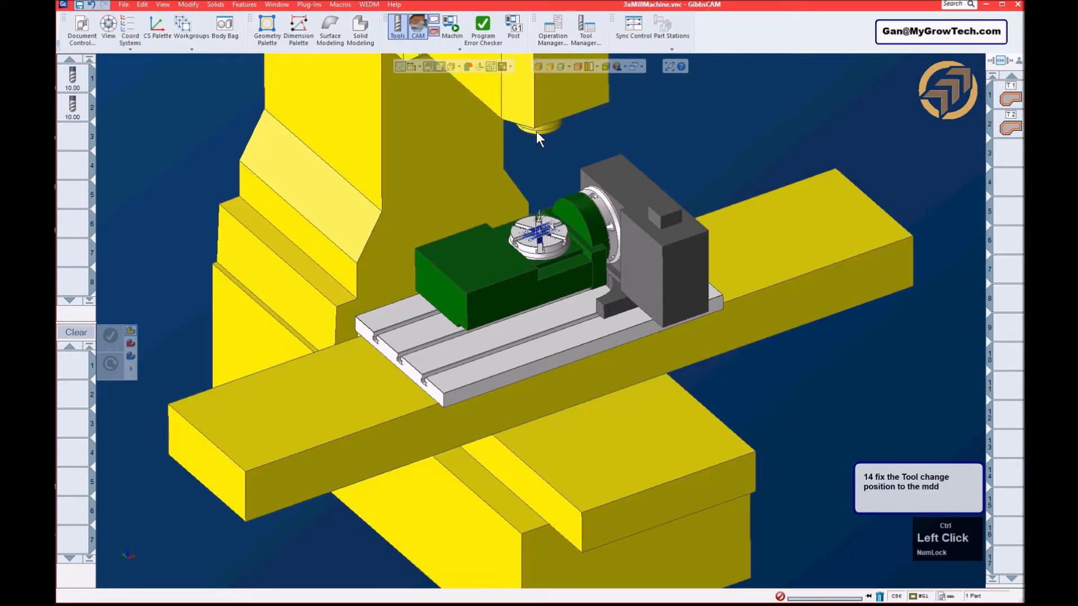
mouse_move(645, 209)
middle_down()
mouse_move(749, 109)
mouse_move(658, 209)
middle_up()
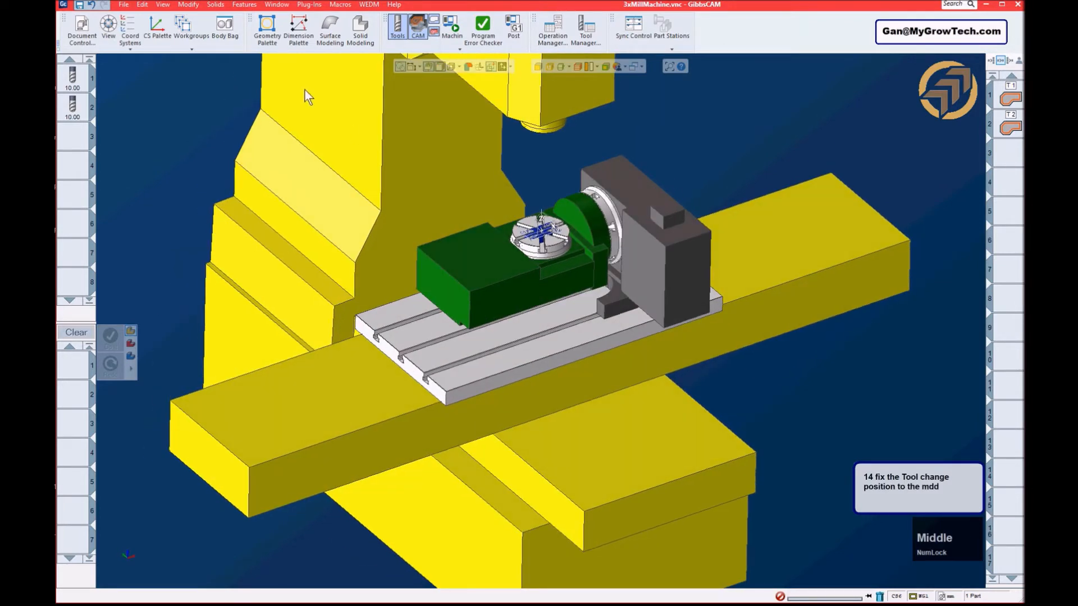
click(133, 49)
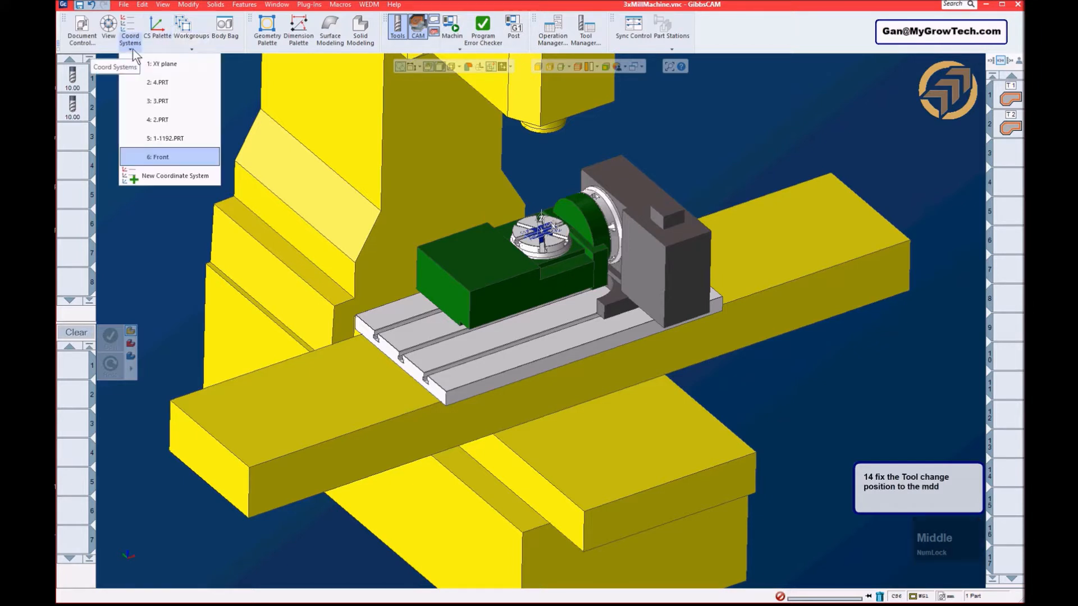
click(167, 66)
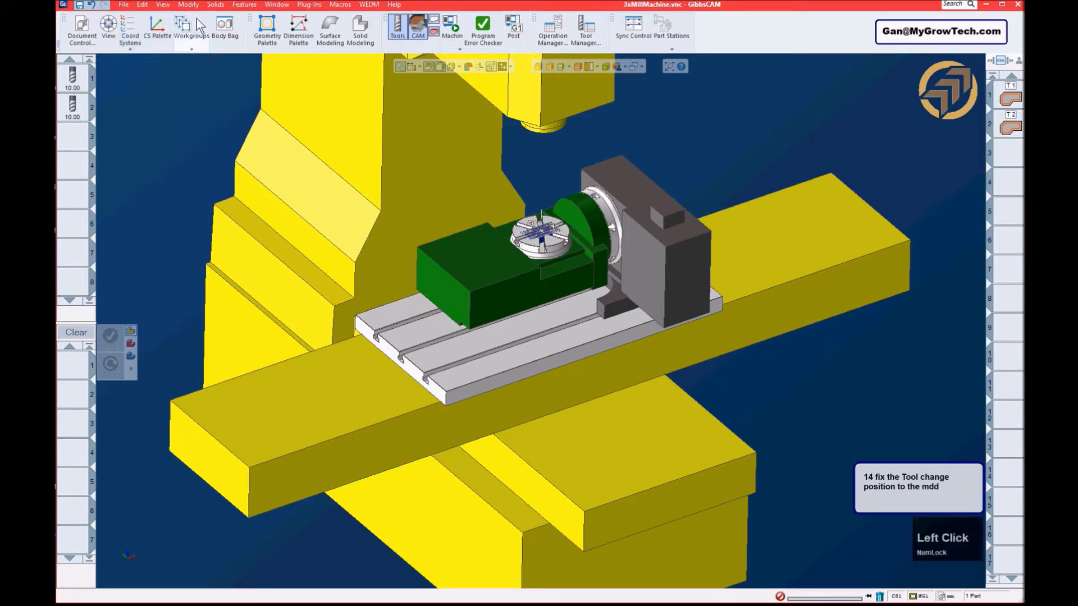
- Translate the selected machine bodies by X -381, Y 0 and Z 0
click(163, 5)
mouse_move(190, 6)
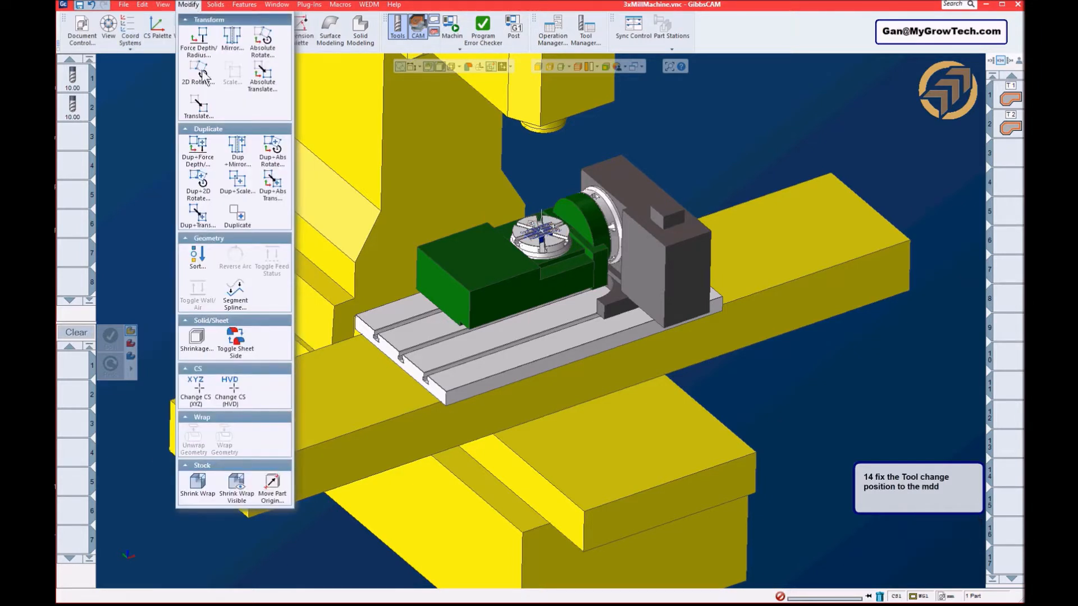
click(202, 106)
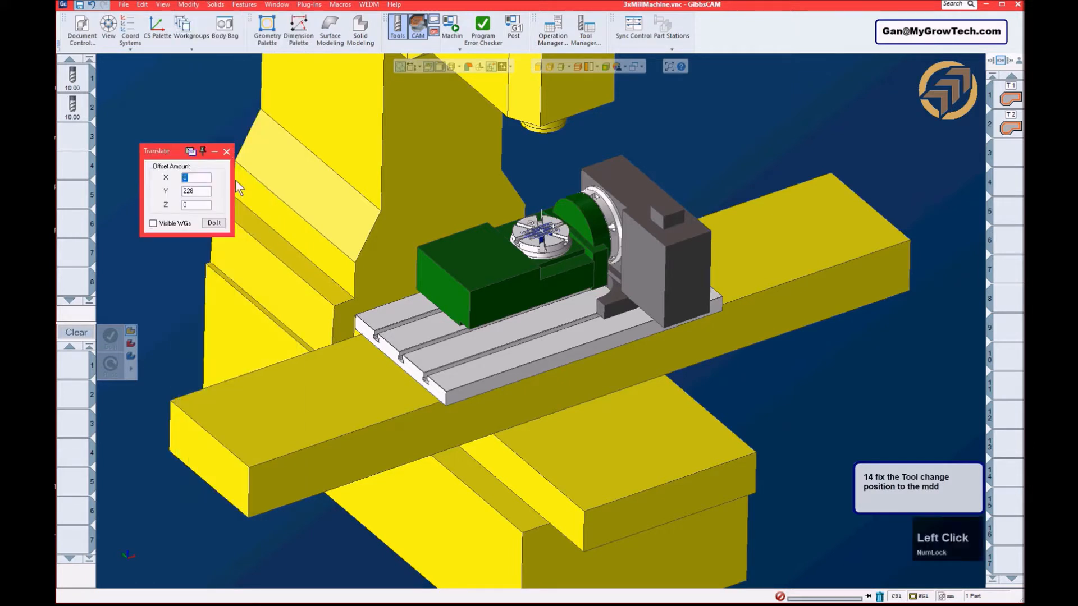
click(163, 190)
text(0)
click(196, 178)
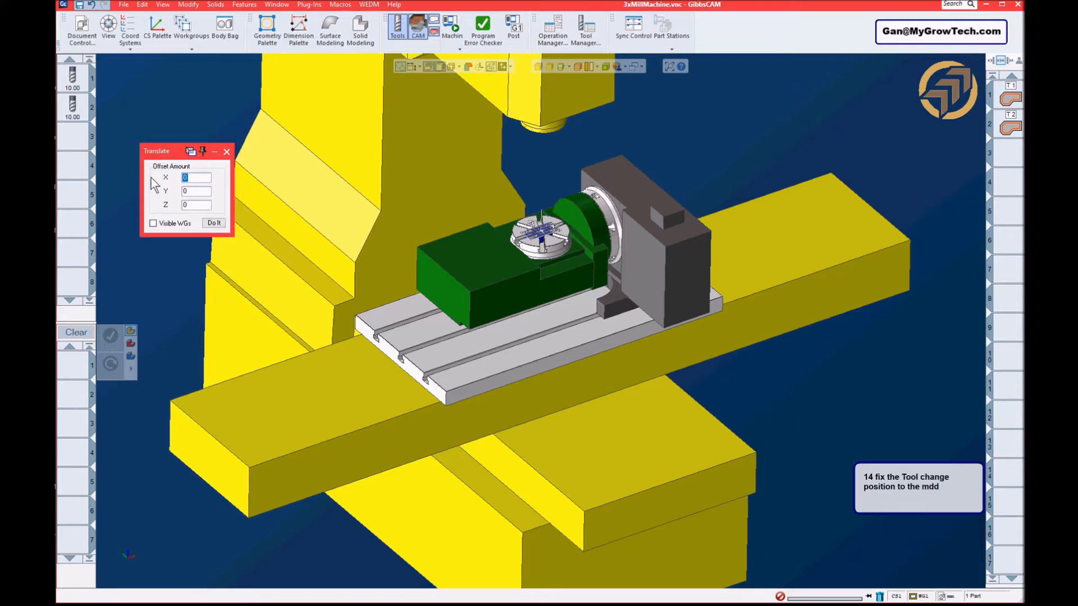
text(-381)
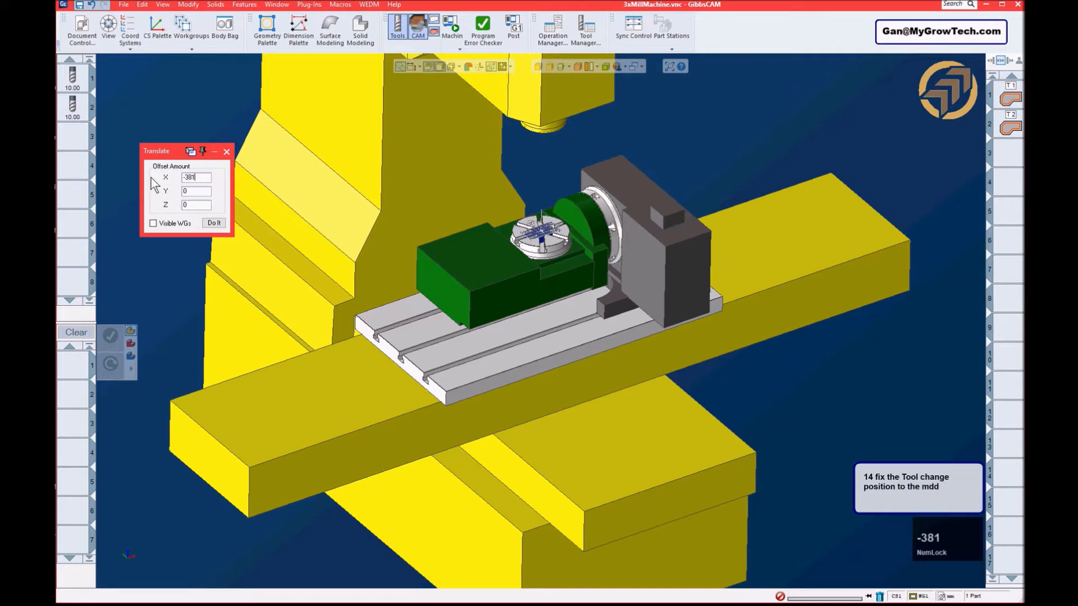
click(216, 225)
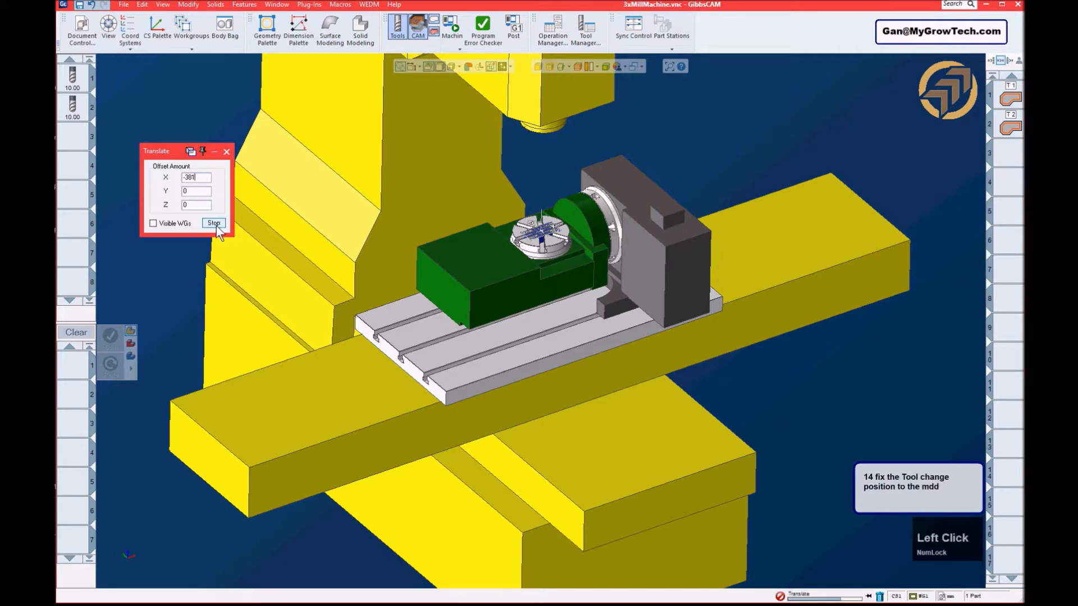
mouse_move(339, 267)
middle_down()
mouse_move(575, 327)
mouse_move(428, 212)
mouse_move(530, 289)
mouse_move(467, 323)
mouse_move(511, 302)
mouse_move(693, 341)
mouse_move(674, 323)
mouse_move(649, 330)
middle_up()
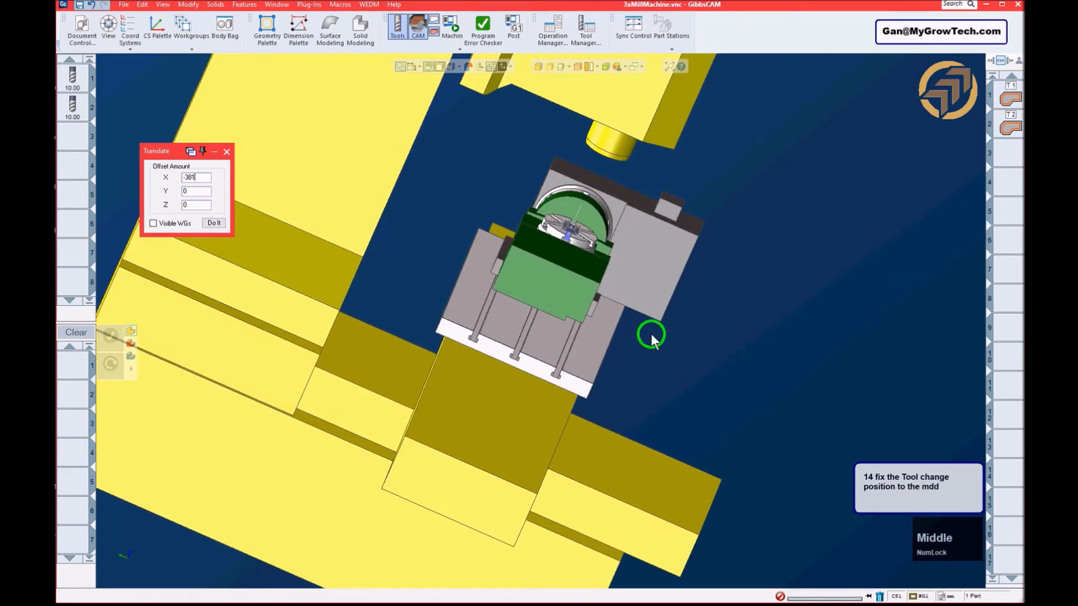
- Deselect the X-axis slide, check the Y axis limit slide in the presentation, and translate the remaining selected bodies by X 0, Y 228
ctrl+click(507, 411)
middle_drag(690, 366, 680, 320)
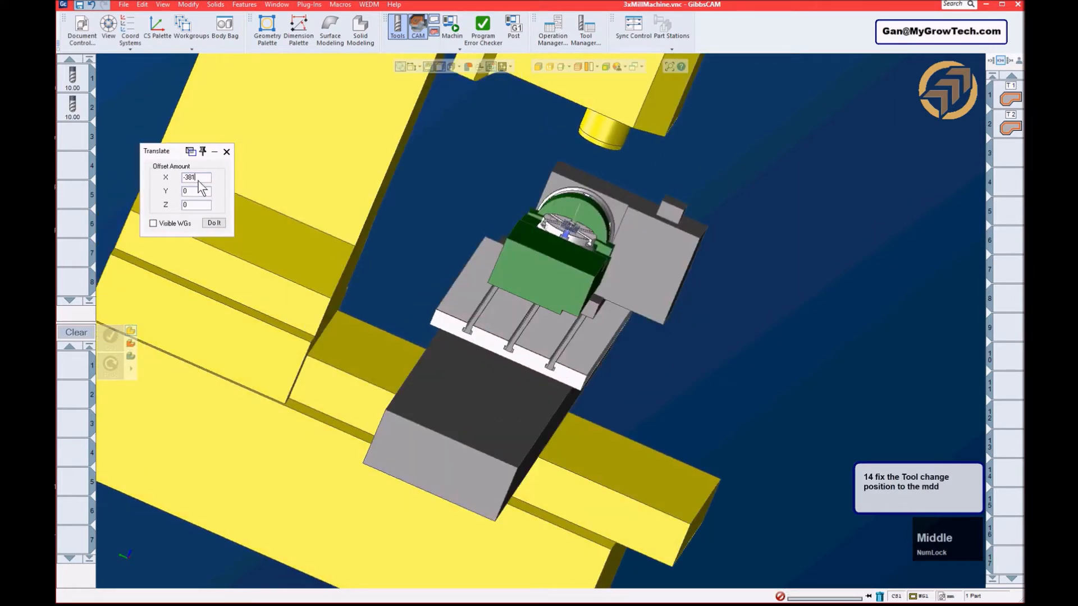
click(137, 176)
text(0)
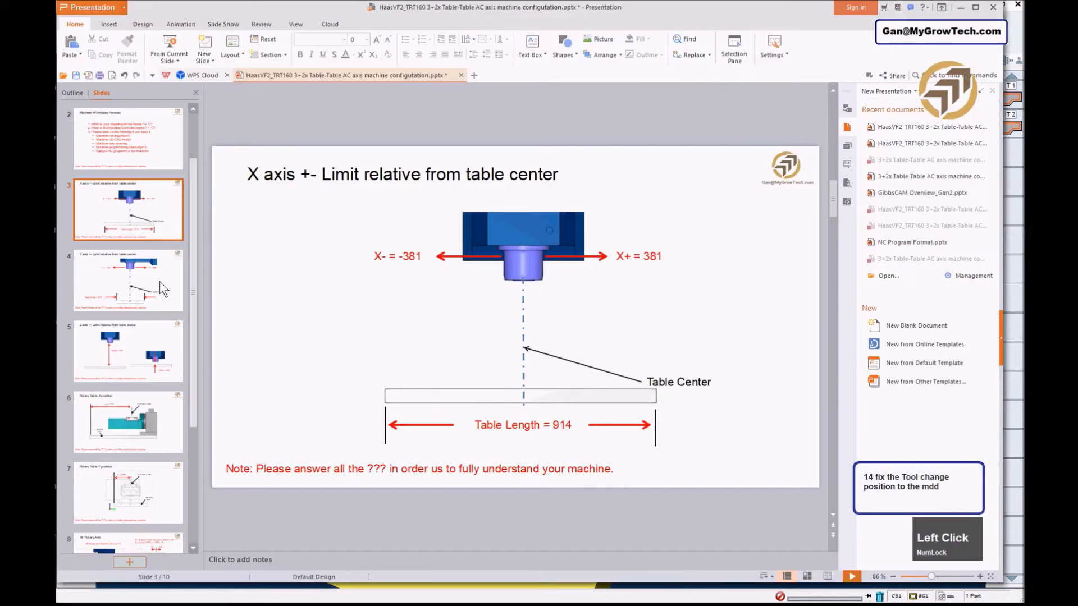
click(140, 283)
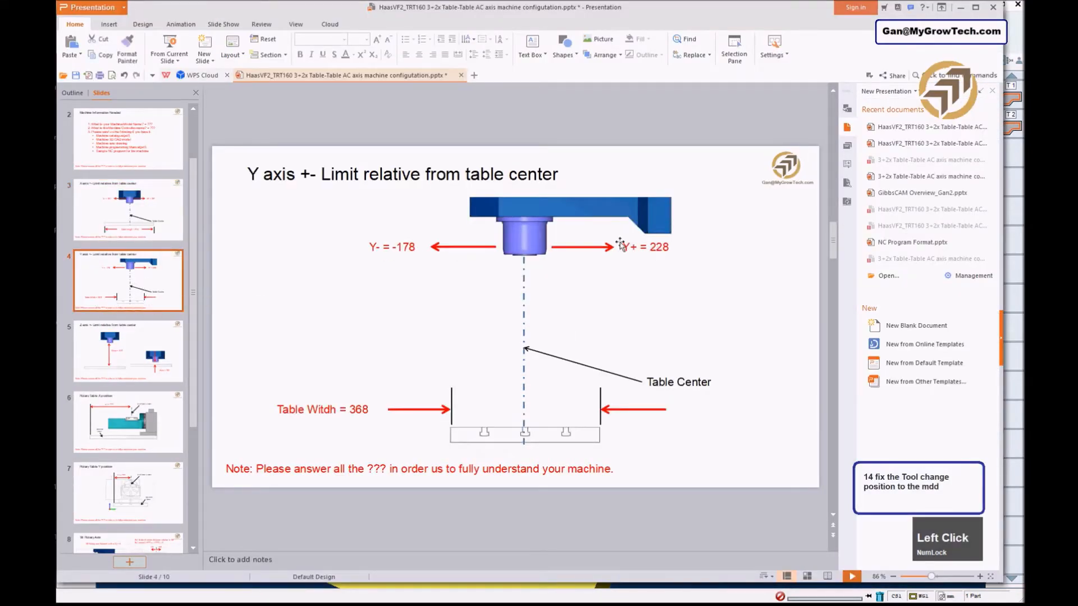
click(961, 8)
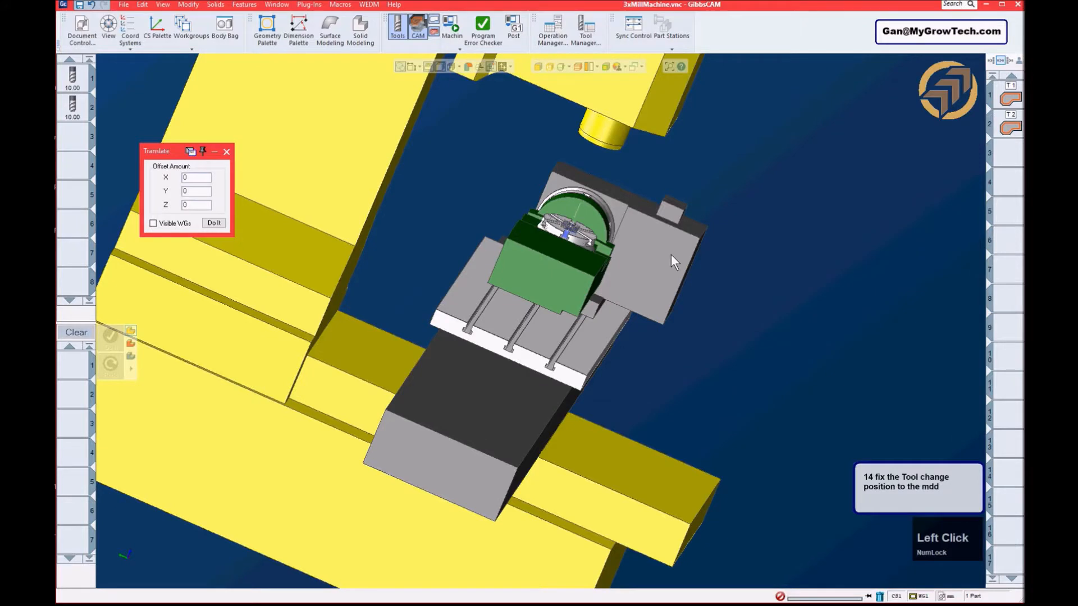
double_click(197, 192)
text(22)
click(214, 223)
- Examine the shifted base, saddle and spindle head relative to the table, closing the Translate dialog and clearing the selection
mouse_move(568, 271)
middle_down()
mouse_move(414, 303)
mouse_move(696, 325)
mouse_move(479, 365)
mouse_move(545, 338)
mouse_move(572, 356)
middle_up()
ctrl+drag(534, 218, 681, 219)
scroll(631, 236, up, 3)
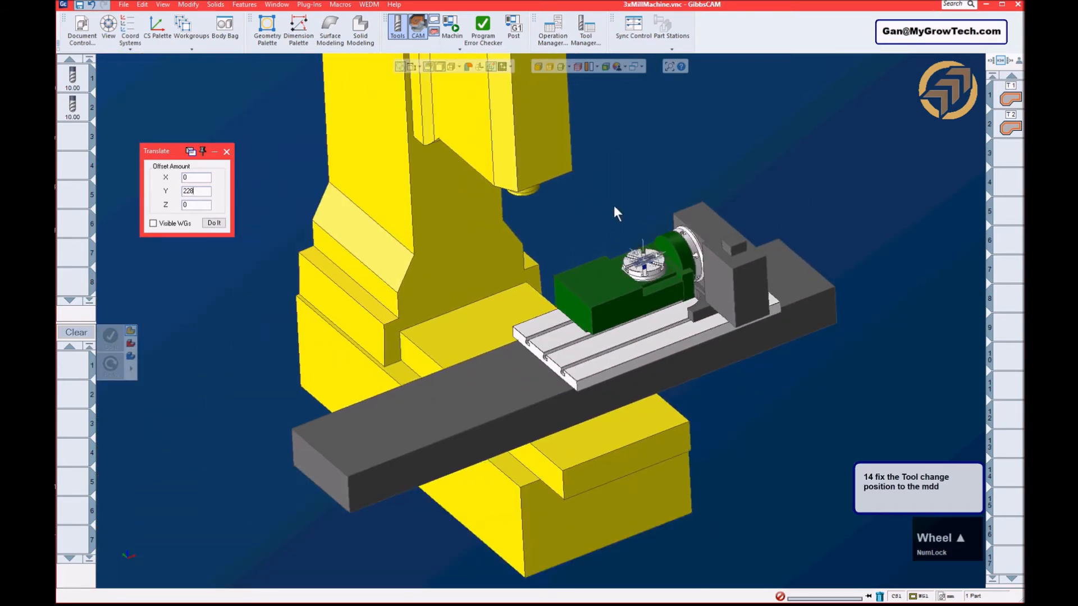
middle_drag(631, 242, 640, 239)
ctrl+drag(646, 234, 596, 217)
mouse_move(516, 280)
middle_down()
mouse_move(540, 224)
mouse_move(399, 197)
mouse_move(574, 302)
mouse_move(497, 272)
middle_up()
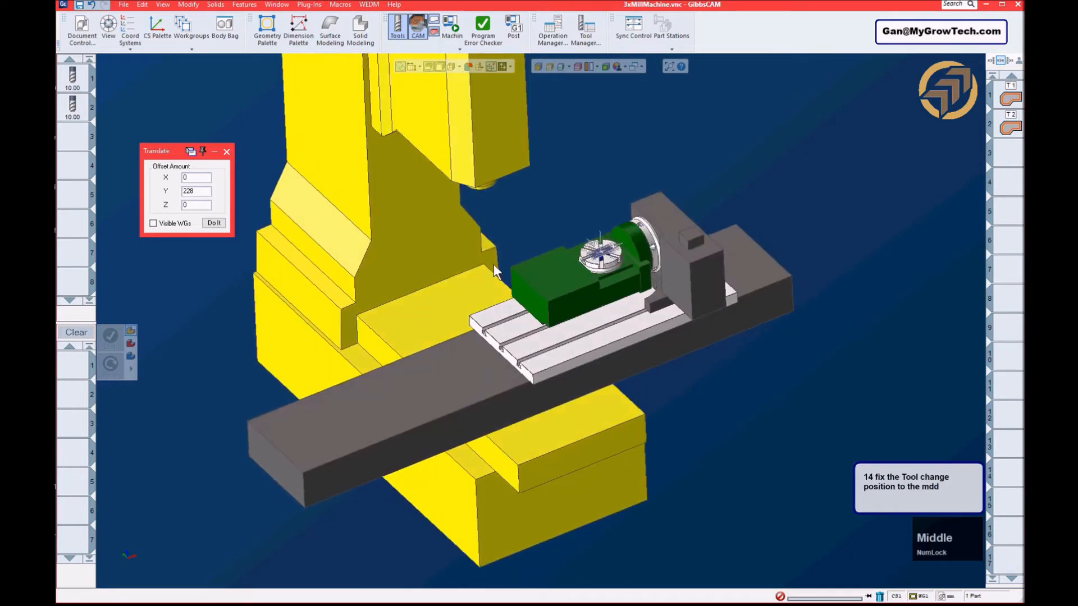
click(226, 152)
click(223, 153)
middle_drag(485, 207, 576, 194)
click(575, 192)
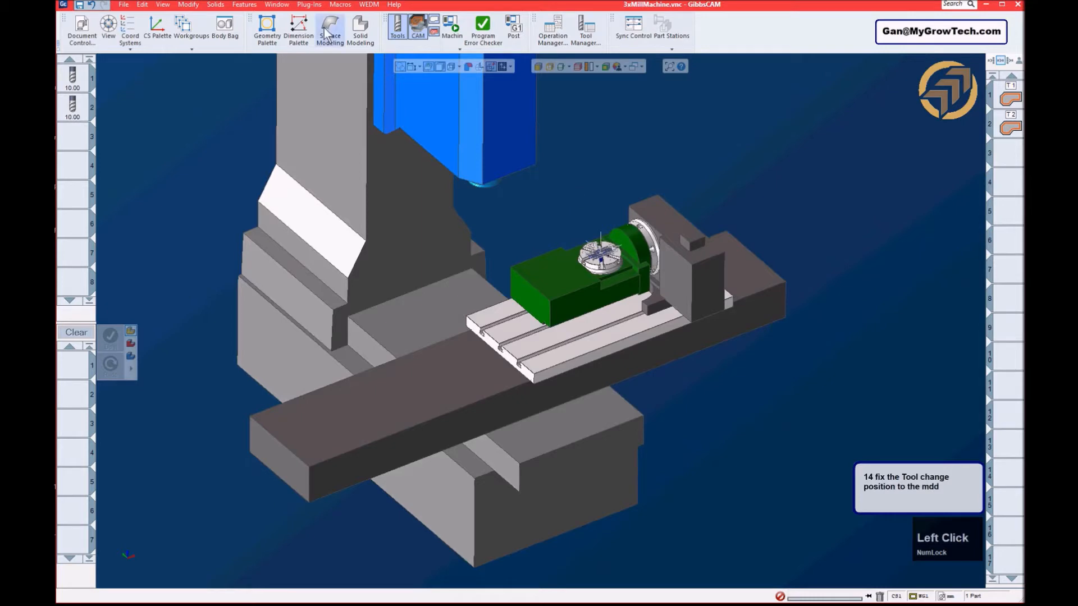
- Open the MyHass5x machine in Machine Manager and delete its Base simulation body
click(309, 4)
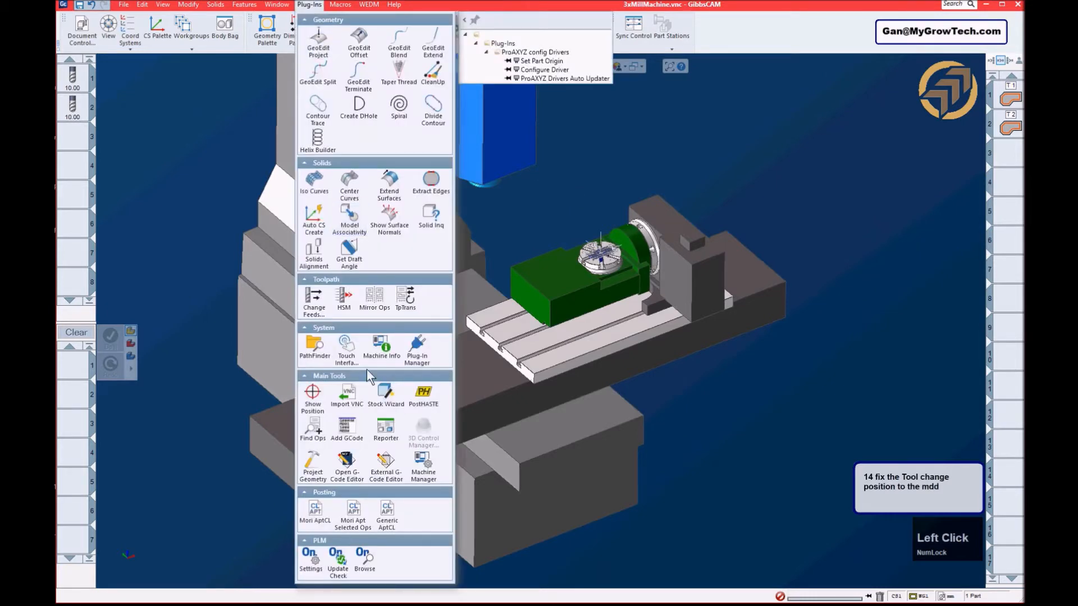
click(423, 461)
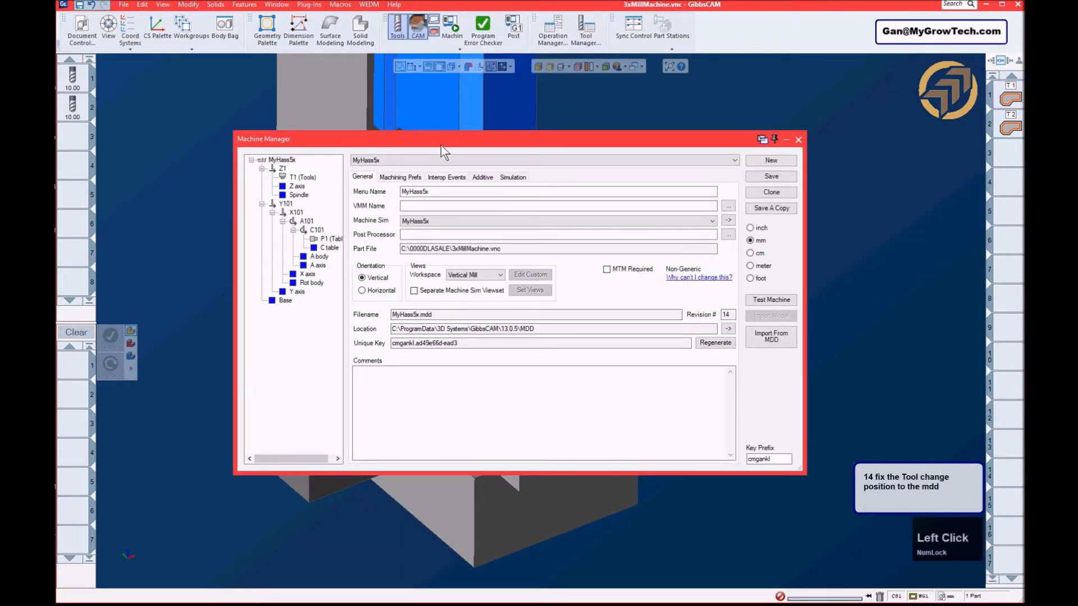
drag(448, 150, 551, 163)
right_click(398, 309)
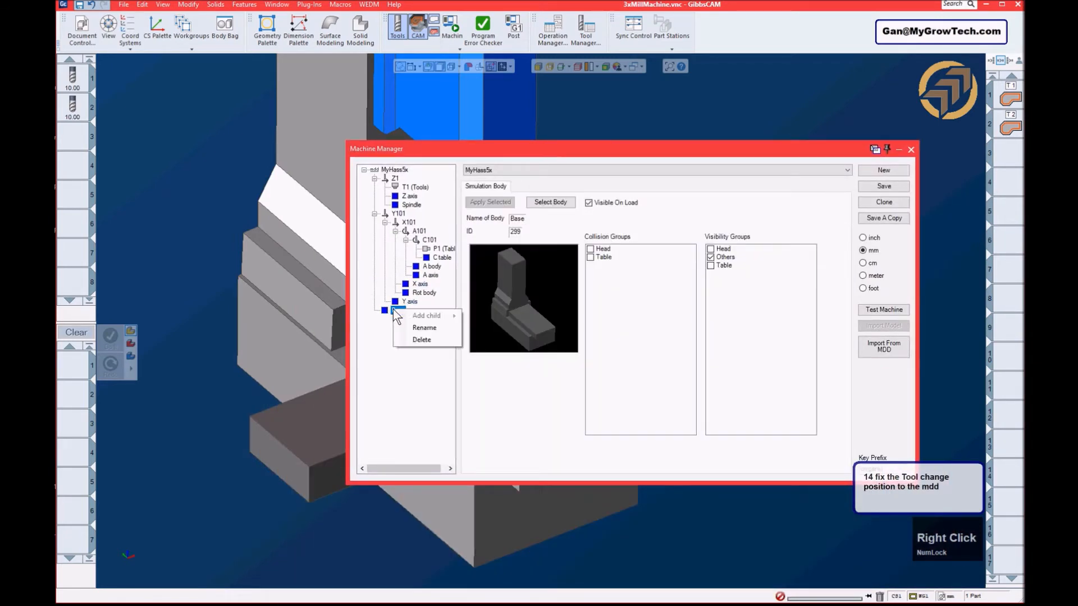
click(421, 340)
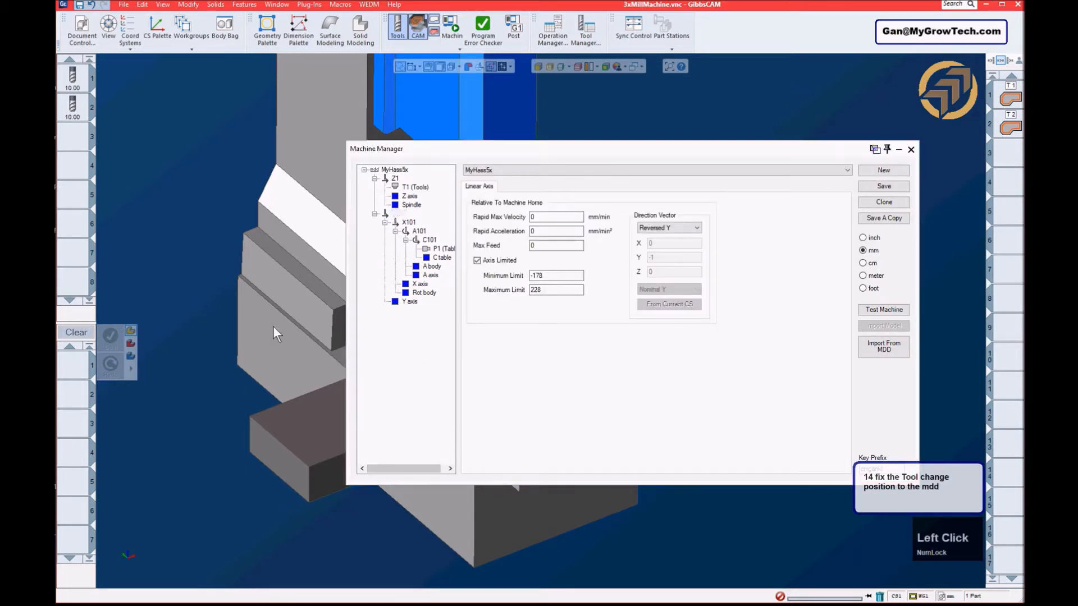
- Add the moved base body as a simulation body under MyHass5x and assign it to the Others visibility group
right_click(395, 171)
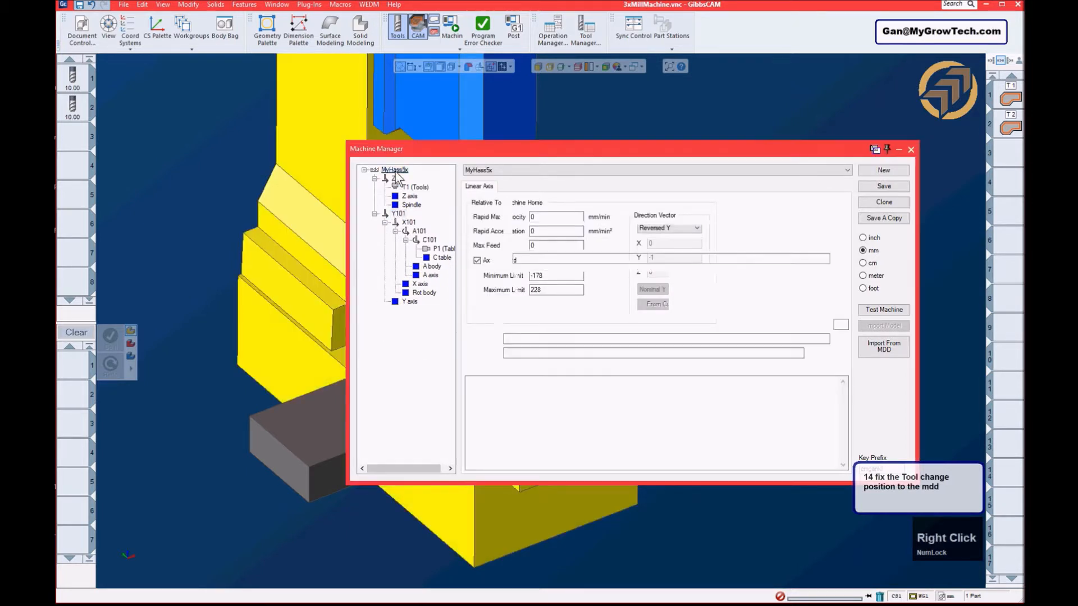
mouse_move(439, 177)
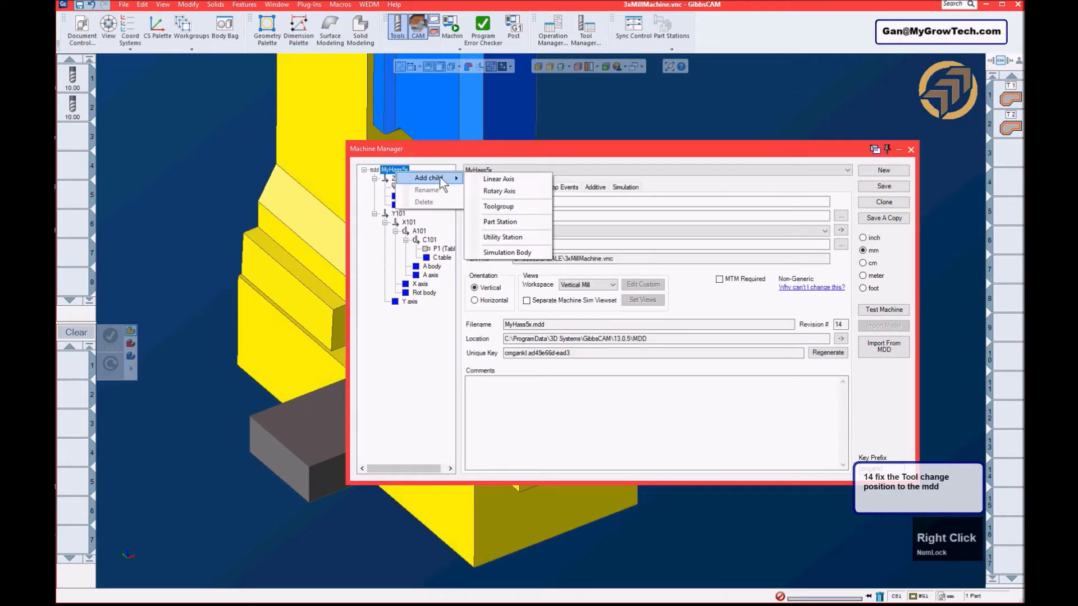
click(501, 251)
click(623, 315)
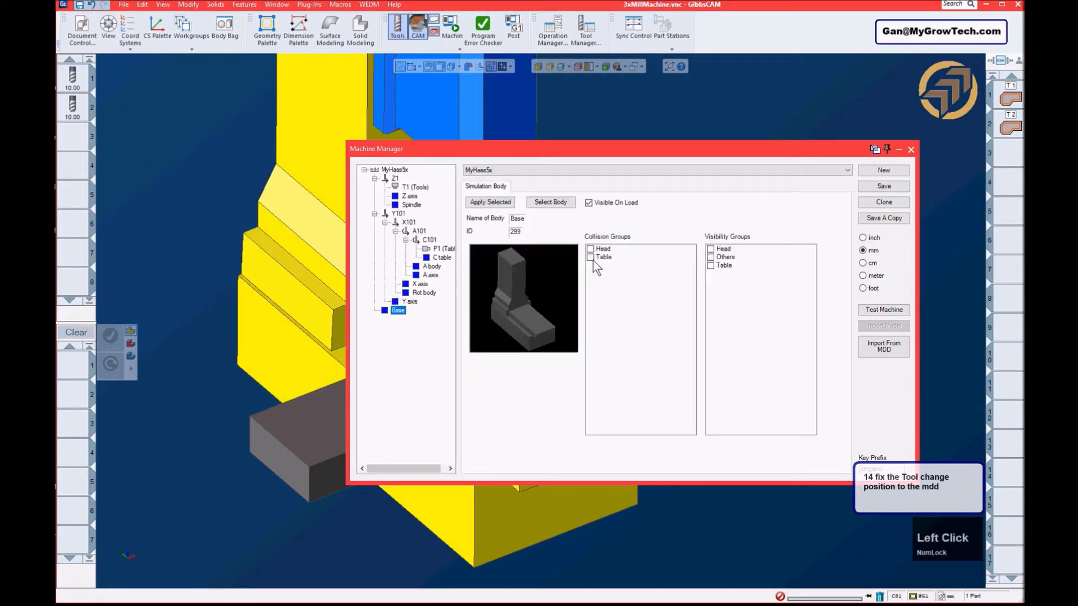
click(711, 257)
click(659, 112)
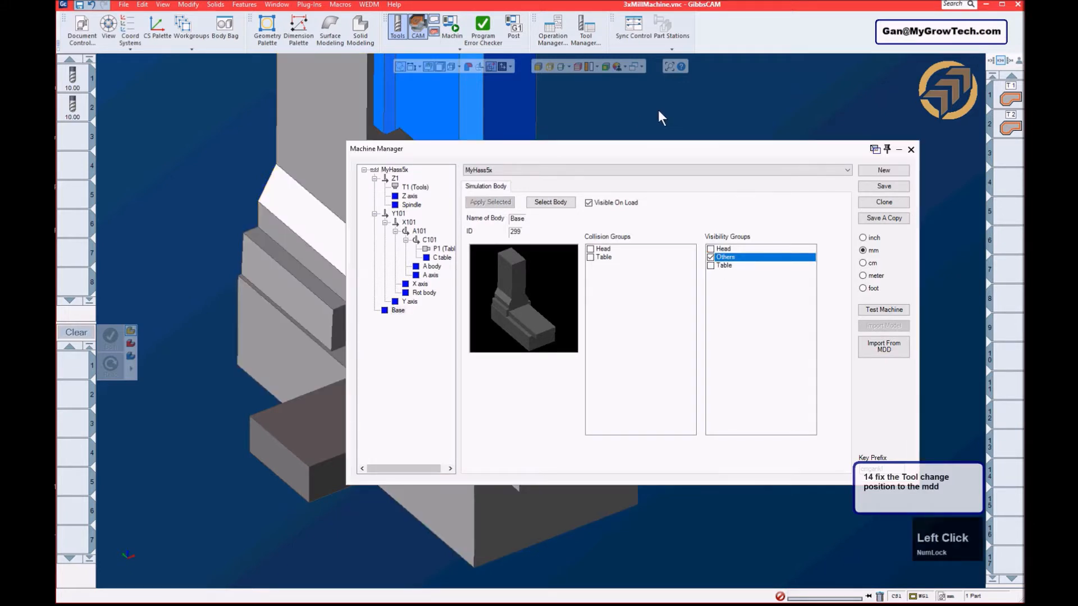
- Delete the Z axis and Spindle simulation bodies from the Z1 axis of the machine tree
drag(595, 147, 673, 92)
middle_drag(343, 326, 265, 268)
ctrl+click(251, 268)
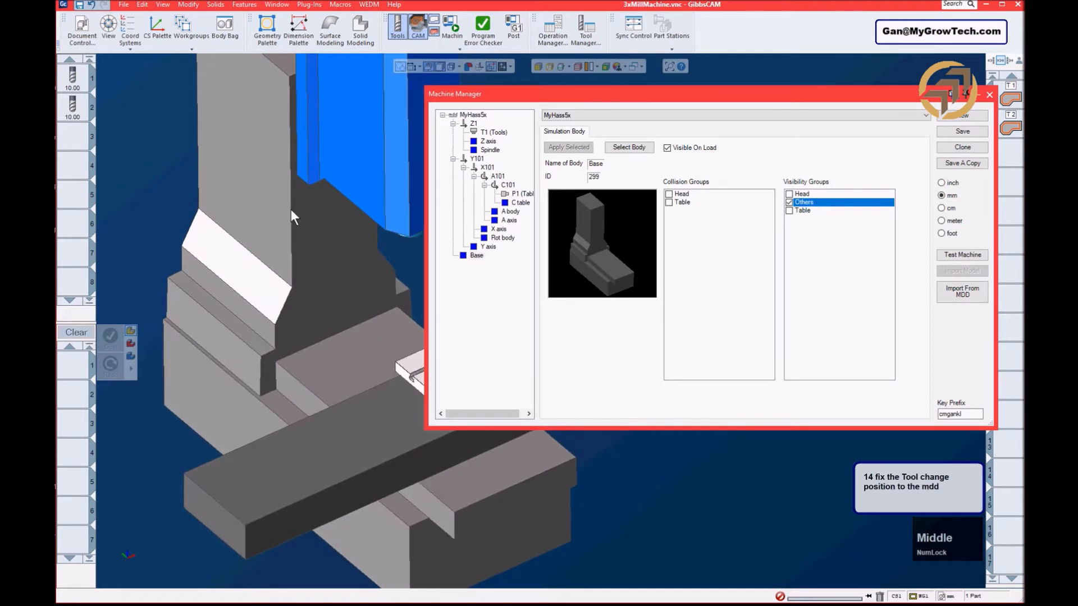
click(488, 142)
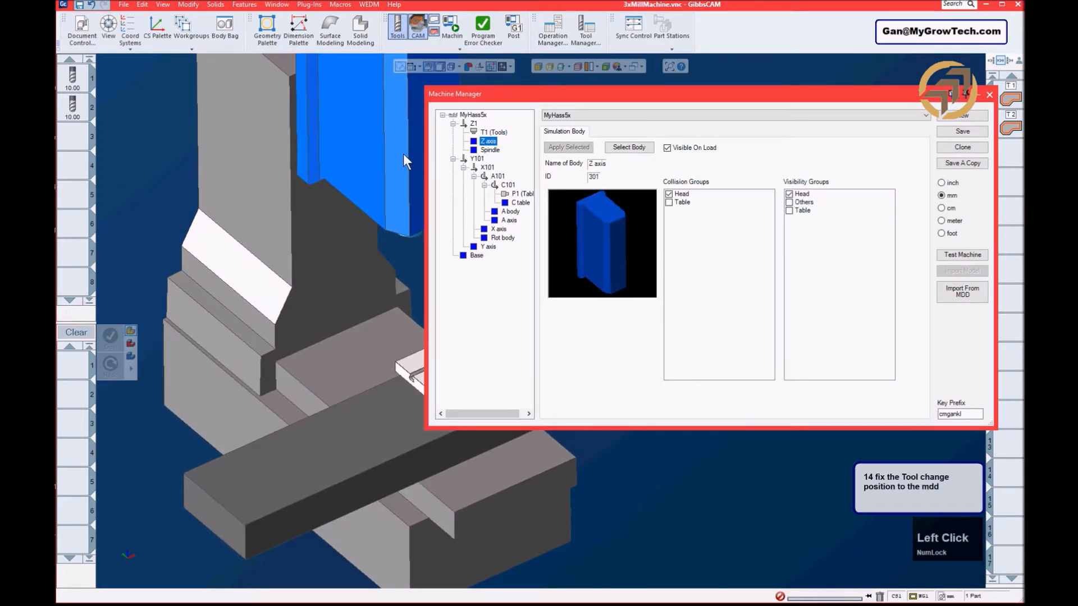
click(489, 149)
click(492, 144)
right_click(491, 144)
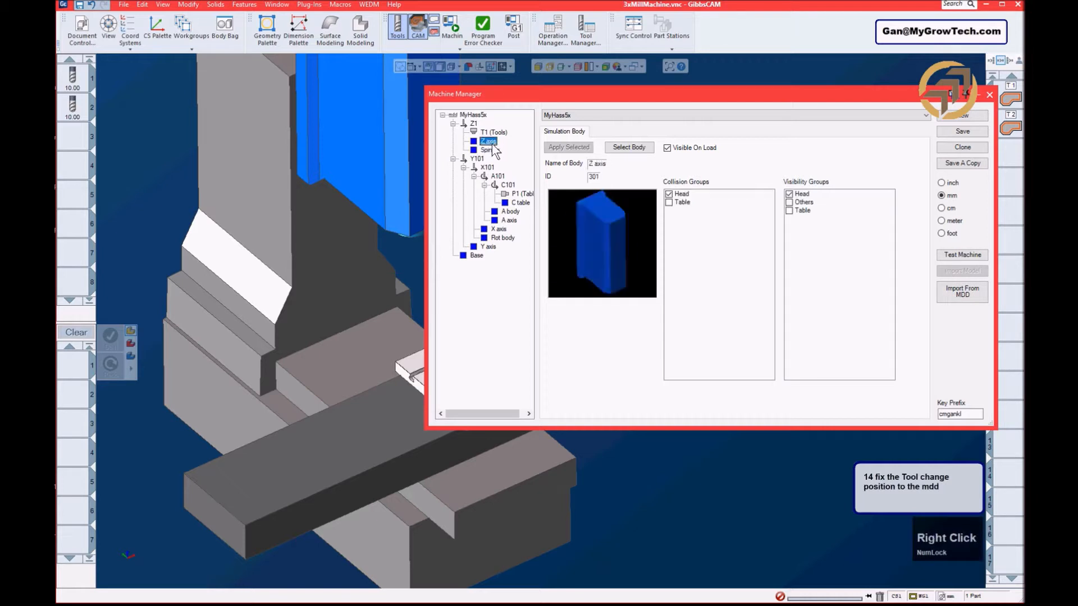
click(528, 174)
right_click(507, 146)
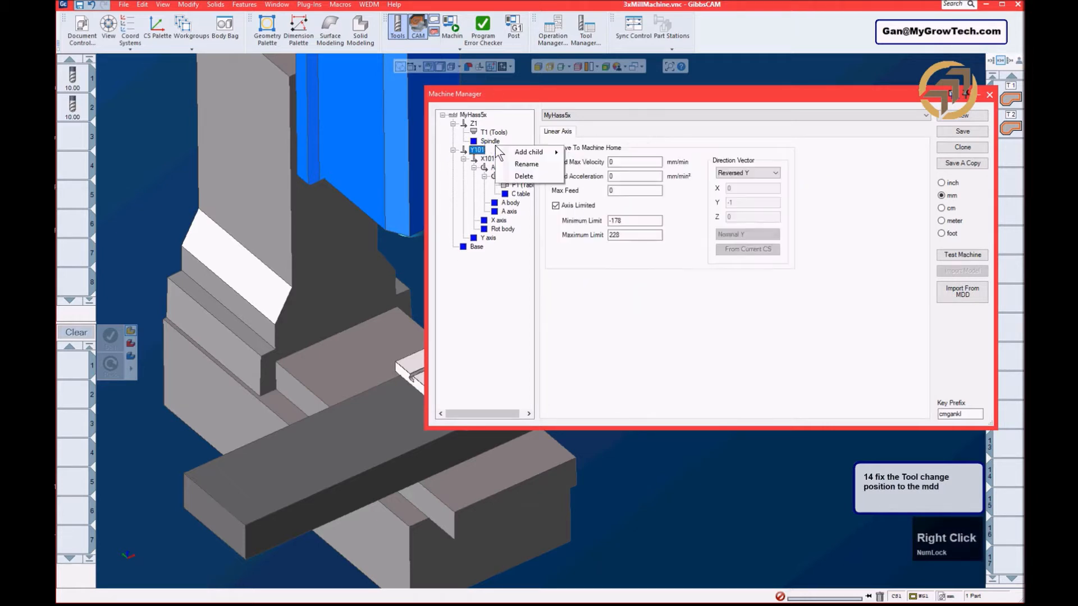
click(490, 141)
right_click(488, 140)
click(528, 172)
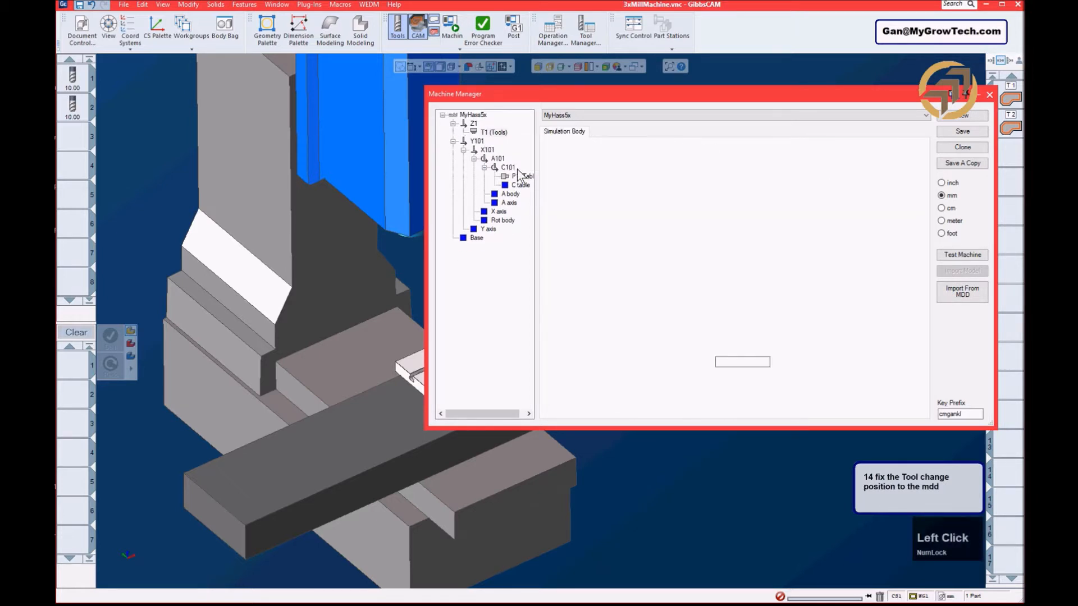
- Add the selected Z axis body as a simulation body under Z1, assigning it to the Head collision and visibility groups
right_click(473, 123)
click(503, 128)
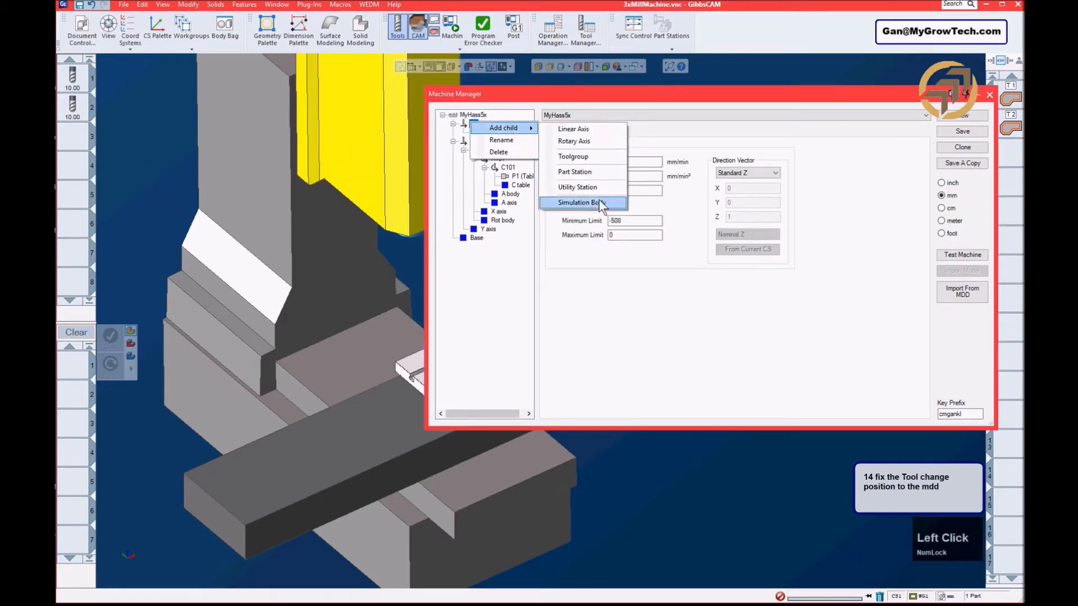
click(582, 203)
click(621, 314)
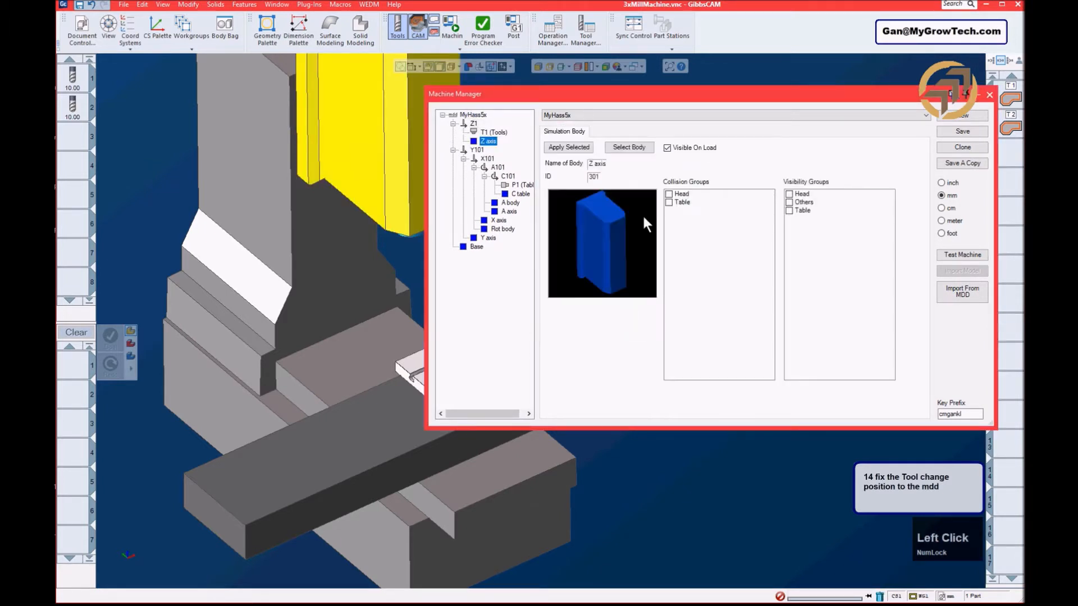
click(685, 195)
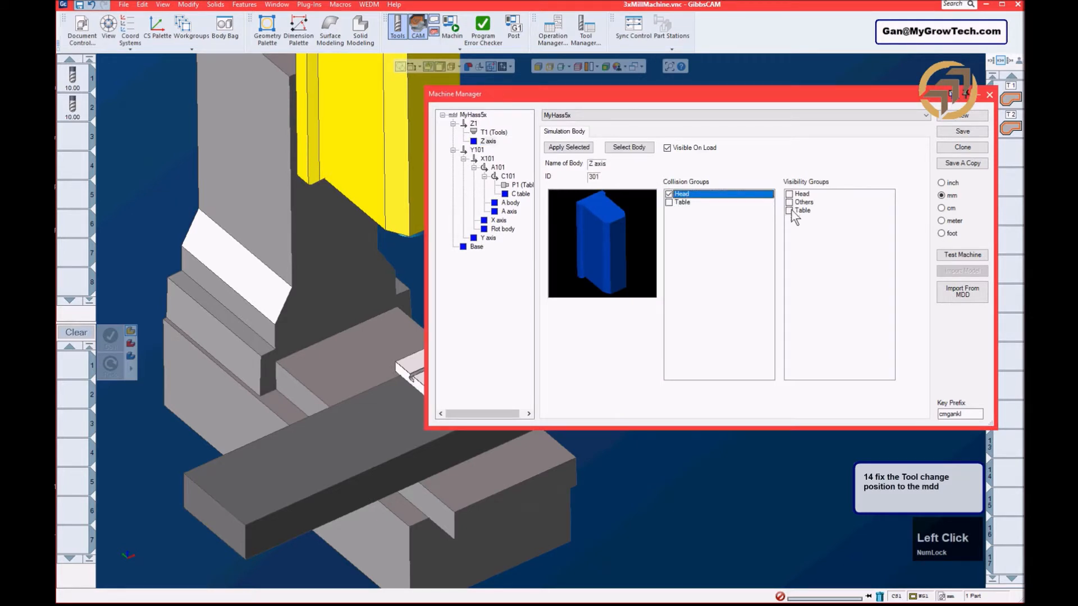
click(789, 194)
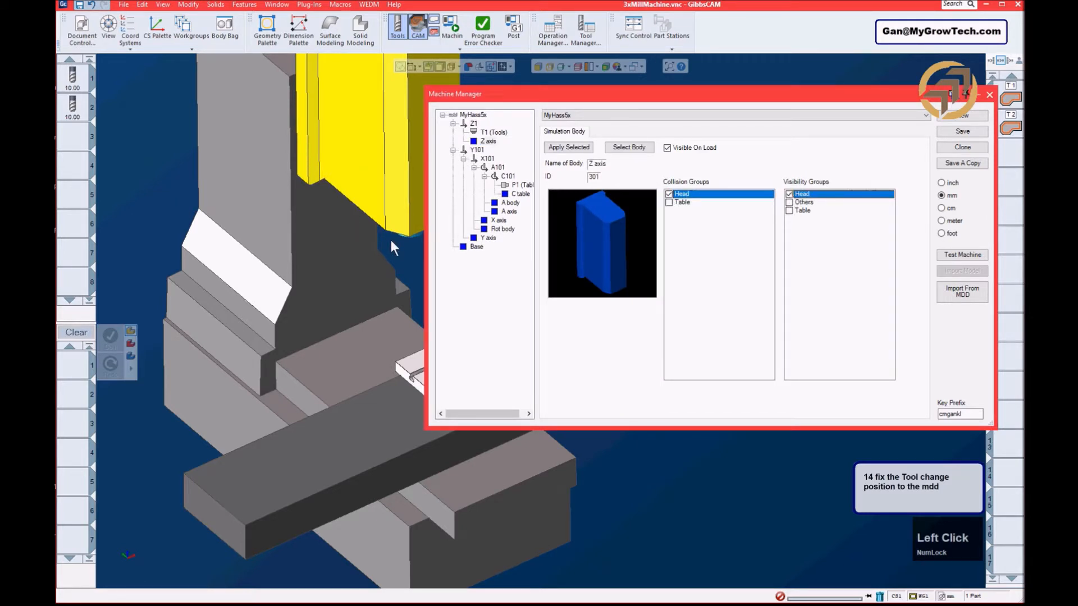
- Add the spindle body as a simulation body under Z1 and assign it to the Head collision and visibility groups
click(399, 247)
middle_drag(361, 257, 371, 167)
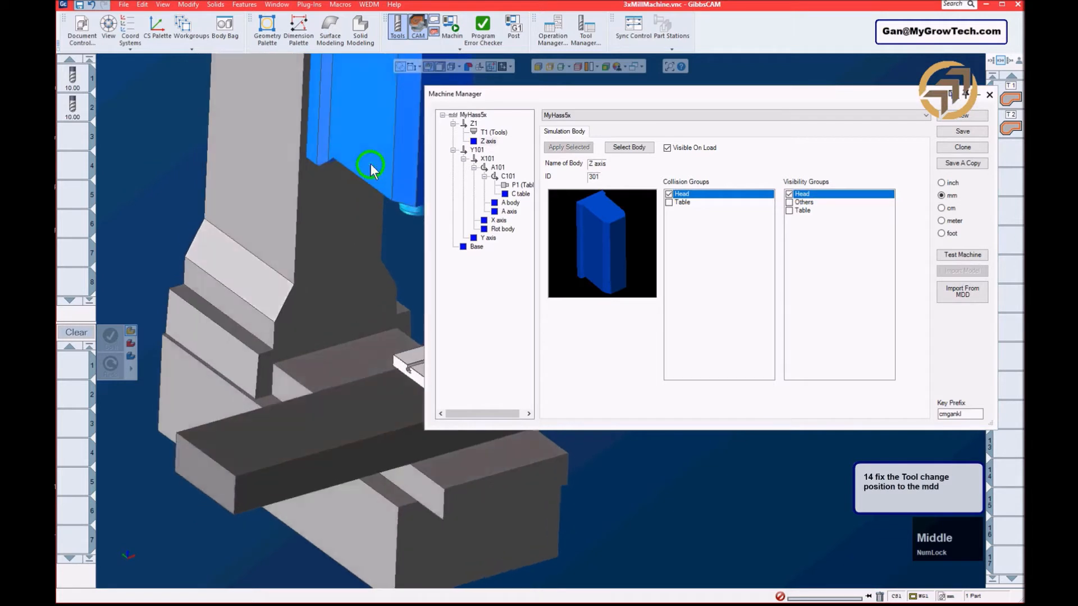
click(406, 211)
right_click(475, 124)
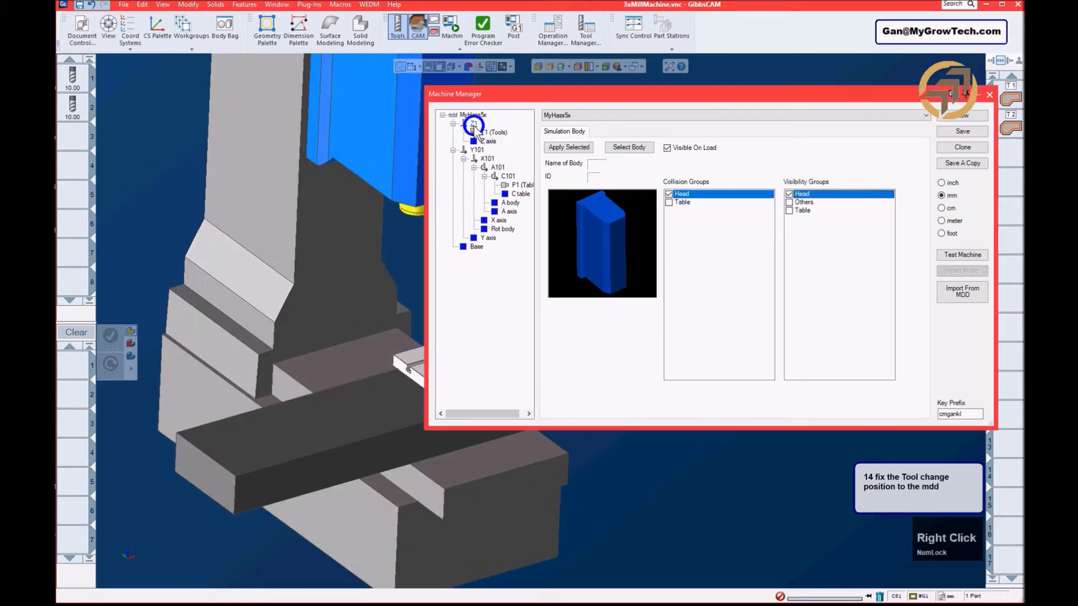
click(507, 132)
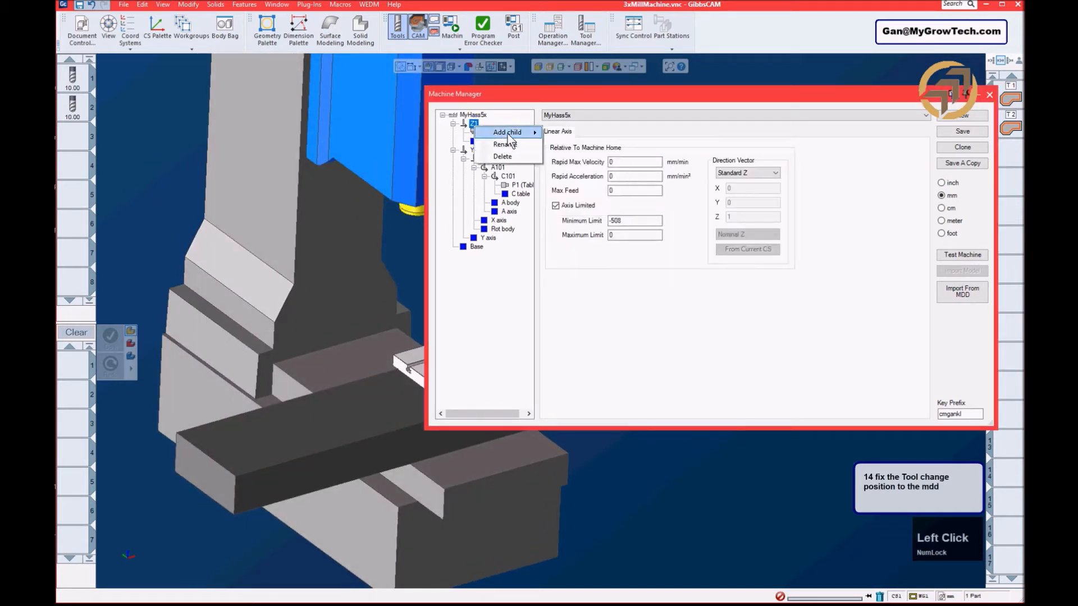
click(580, 207)
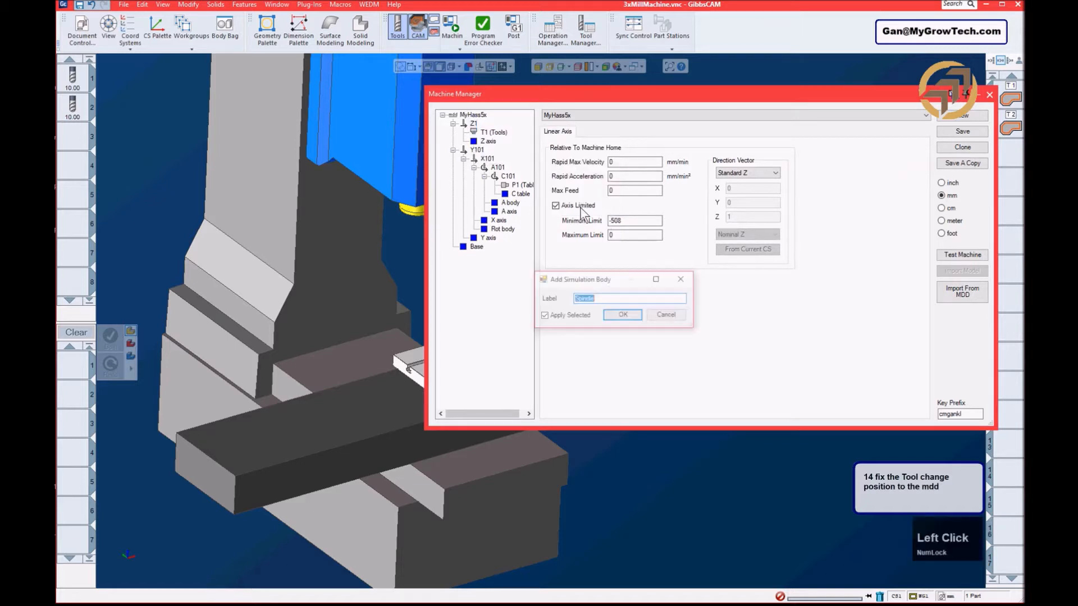
click(624, 315)
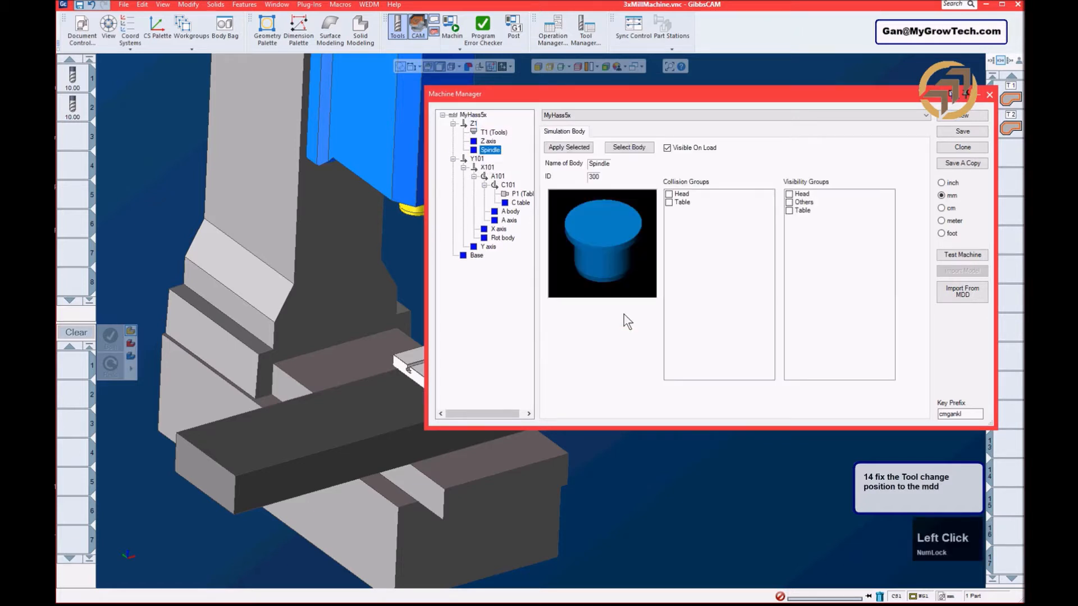
click(669, 194)
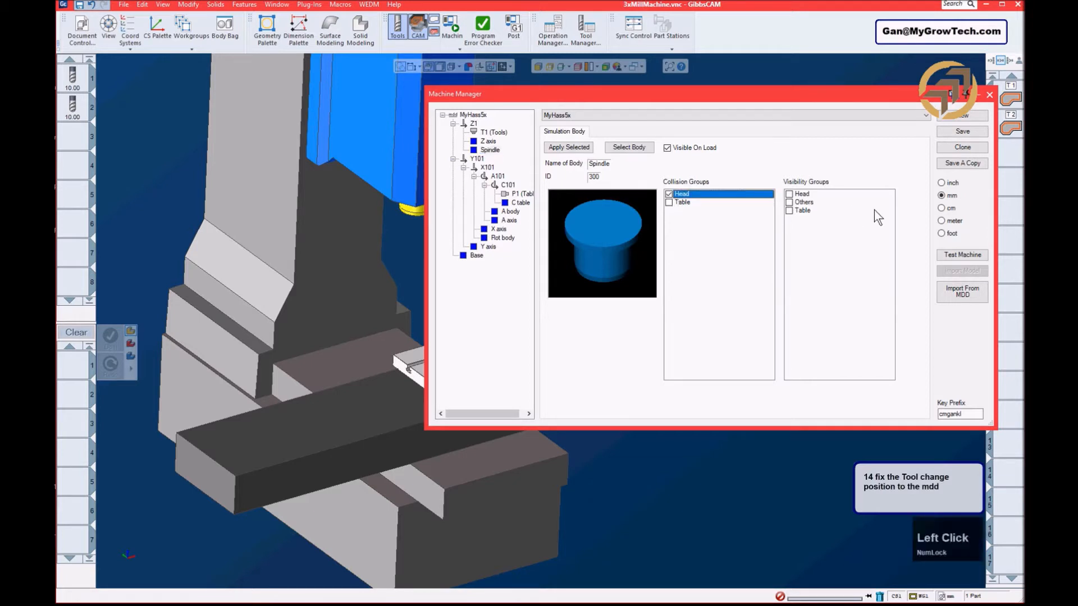
click(789, 194)
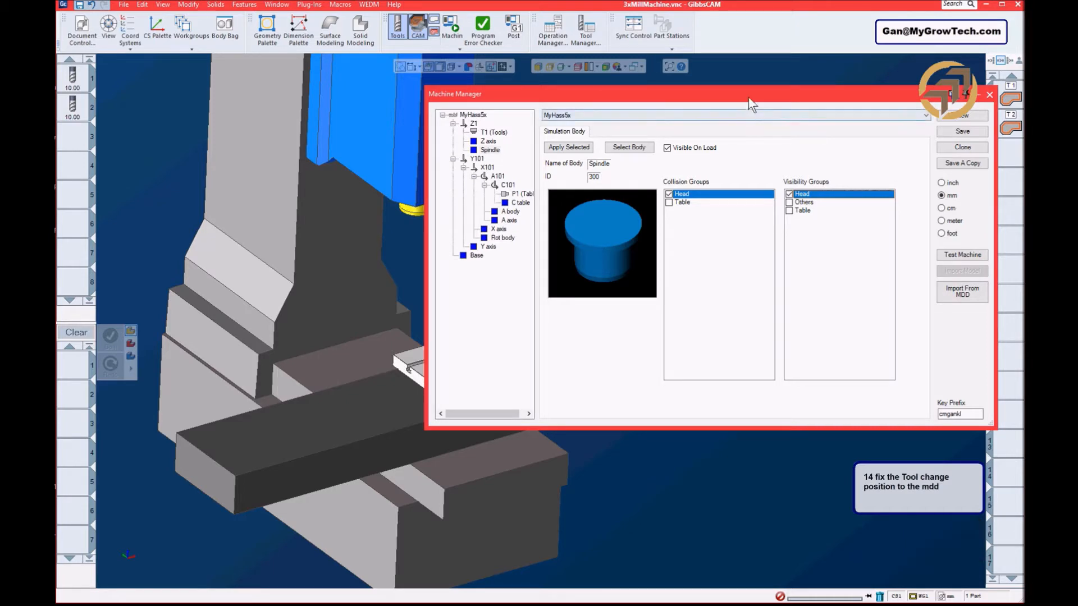
- Select the long Y axis body in the model and delete the existing Y axis simulation body from Y101
drag(751, 100, 697, 117)
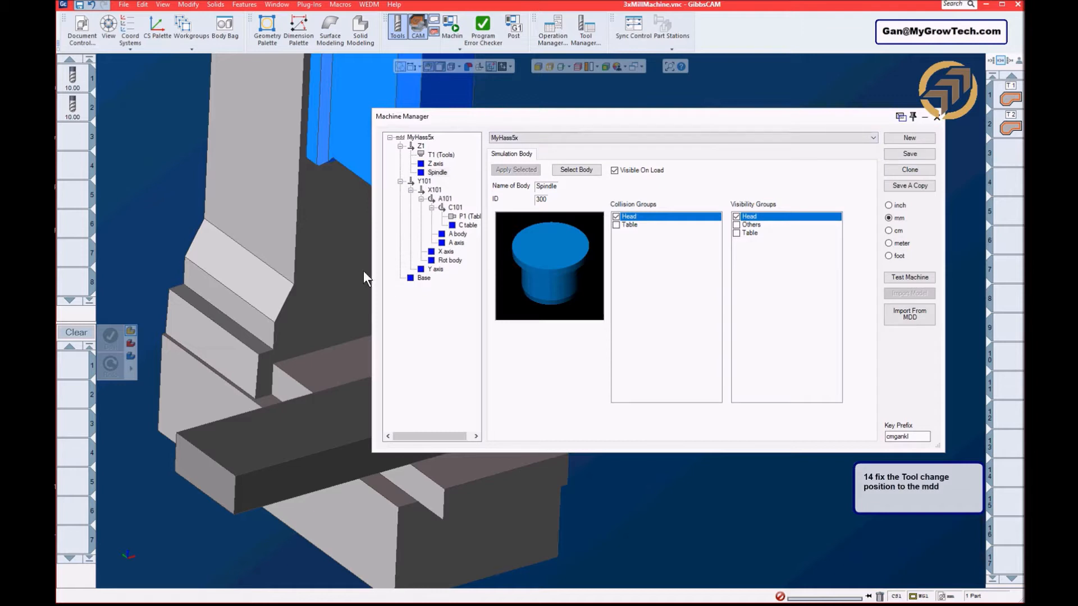
mouse_move(297, 338)
middle_down()
mouse_move(292, 293)
mouse_move(281, 342)
middle_up()
ctrl+drag(309, 316, 240, 247)
middle_drag(278, 236, 279, 280)
click(293, 332)
middle_drag(291, 331, 275, 379)
scroll(275, 378, up, 2)
scroll(275, 379, down, 3)
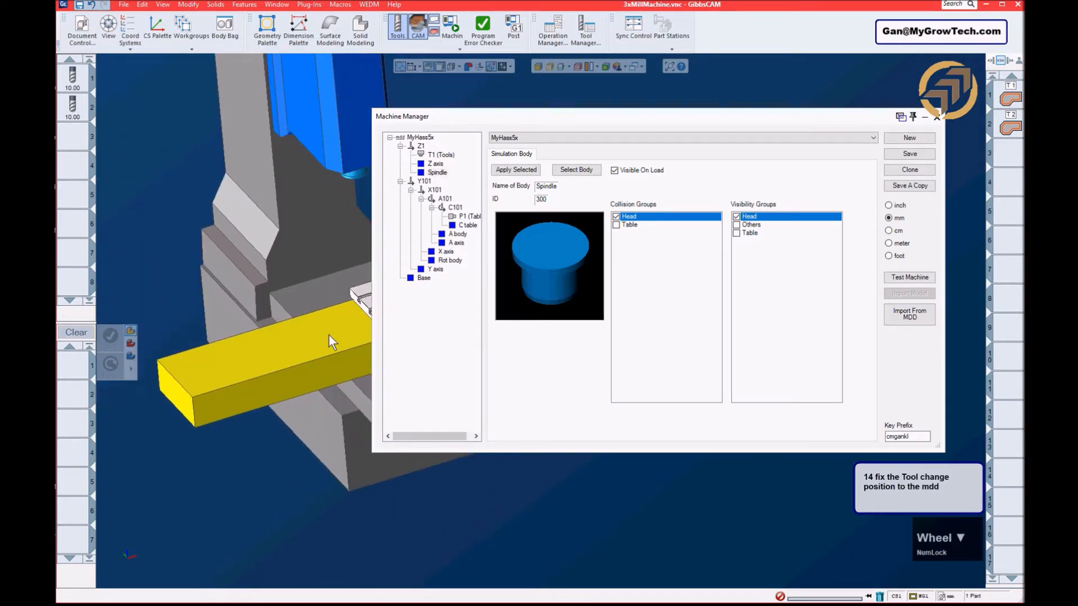
click(436, 270)
right_click(438, 269)
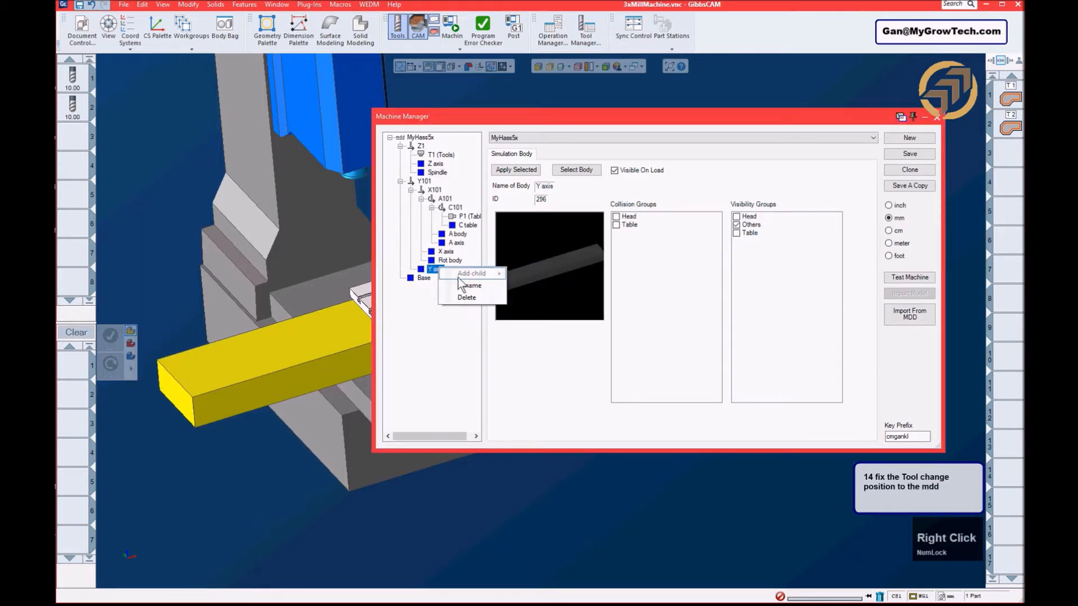
click(476, 298)
- Add the selected Y axis body as a simulation body under Y101 and assign it to the Others visibility group
click(425, 181)
right_click(424, 181)
mouse_move(461, 190)
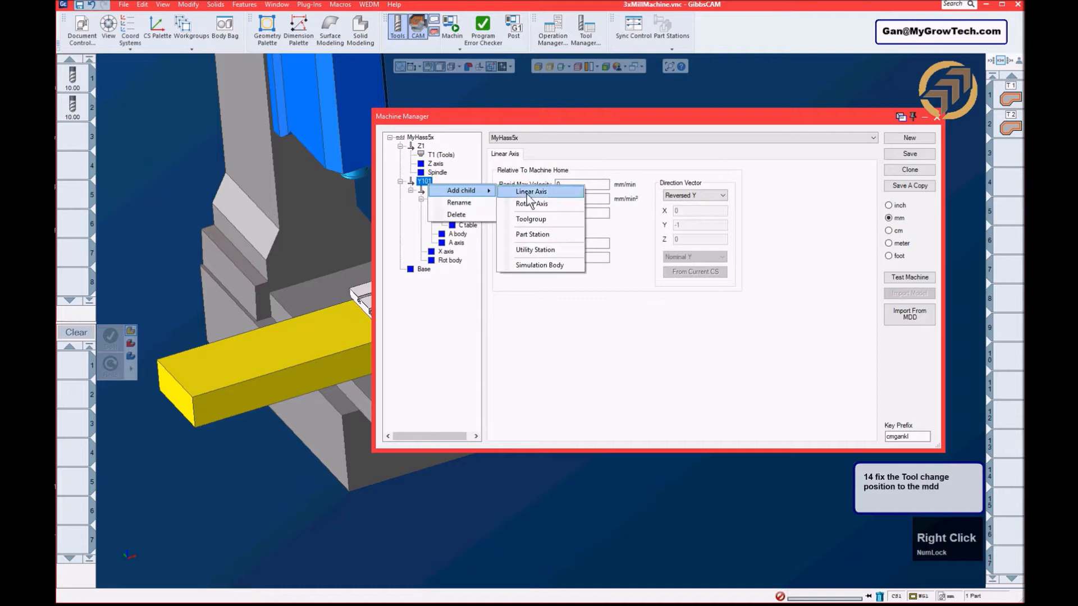
click(539, 265)
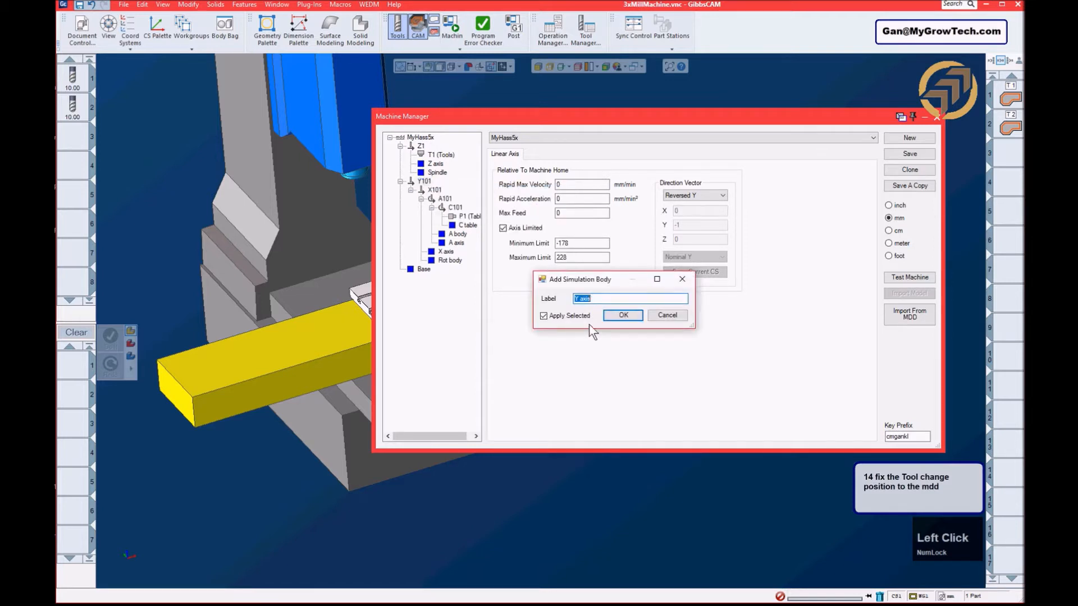
click(625, 316)
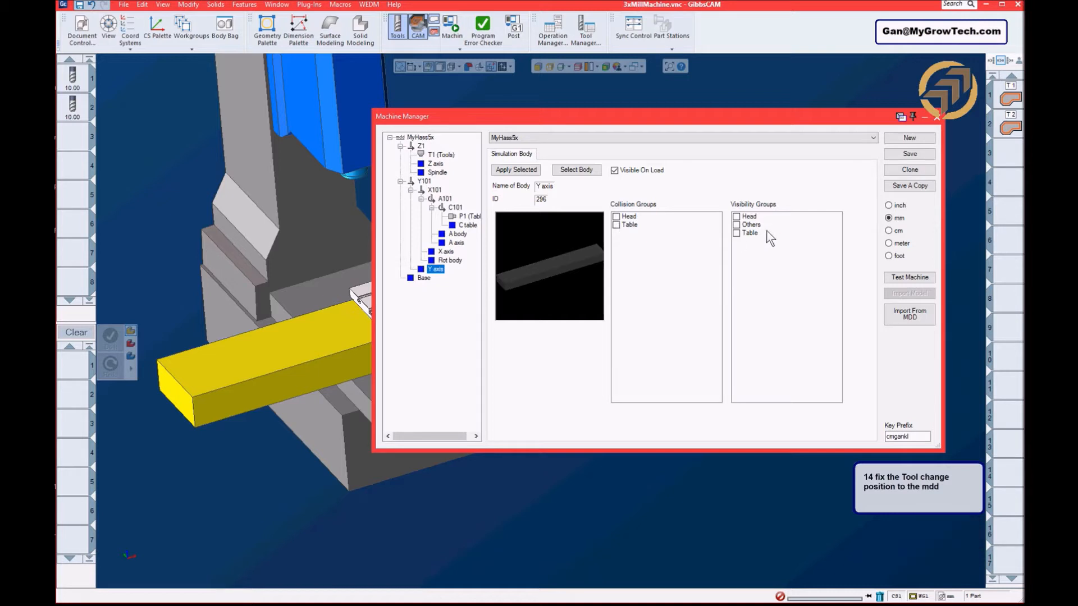
click(736, 225)
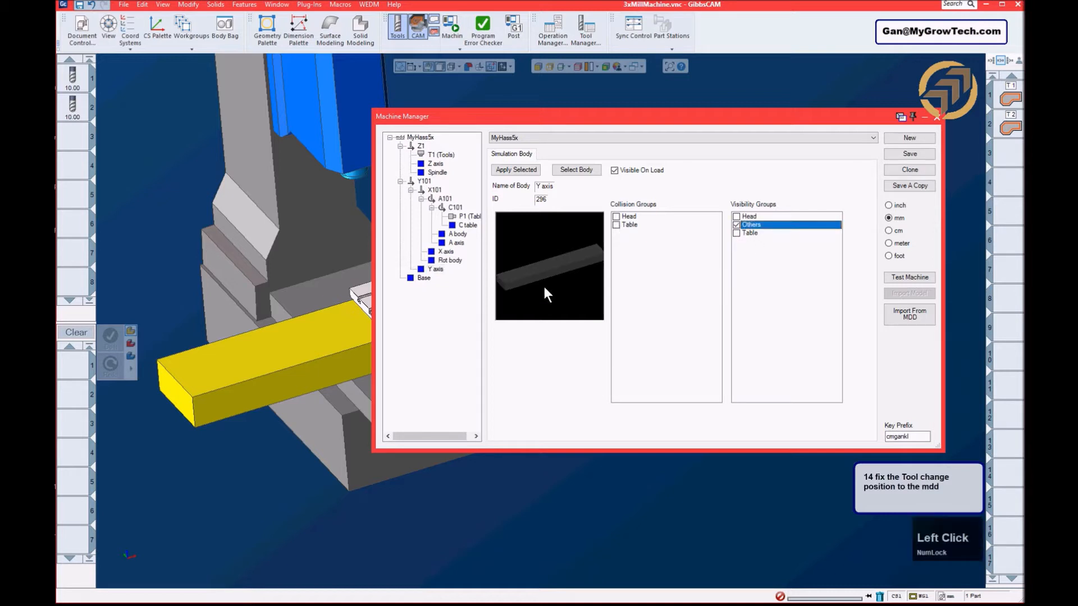
- Set the home position of the T1 toolgroup's orientation to X -381 and Y 228
click(437, 172)
click(438, 165)
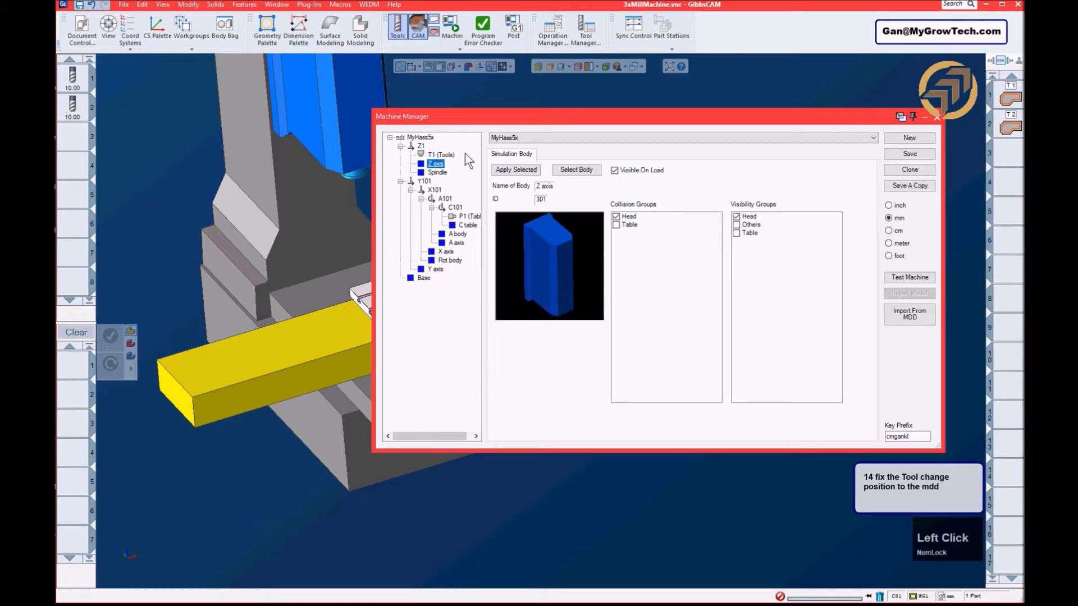
drag(519, 117, 416, 159)
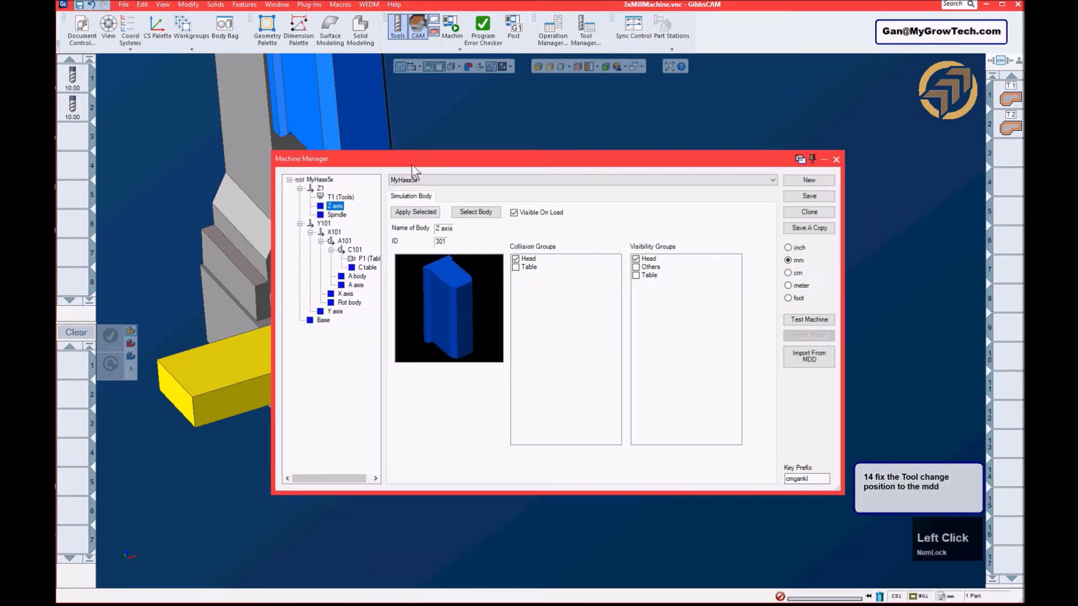
click(343, 198)
drag(446, 164, 559, 167)
click(551, 199)
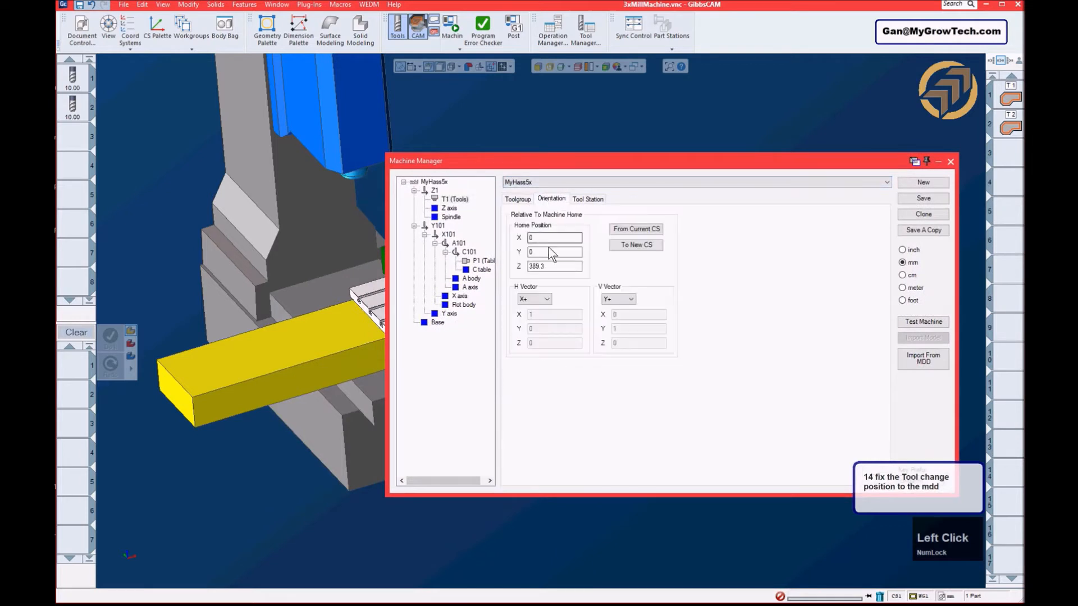
click(554, 252)
drag(608, 163, 641, 169)
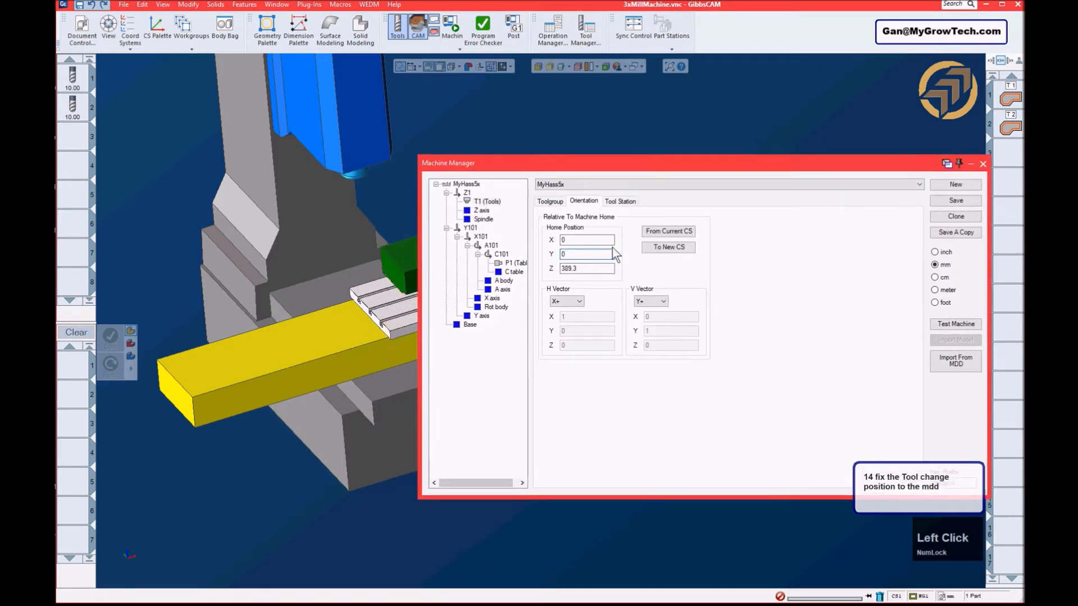
drag(581, 256, 547, 259)
text(228)
drag(608, 240, 536, 279)
text(-)
text(81)
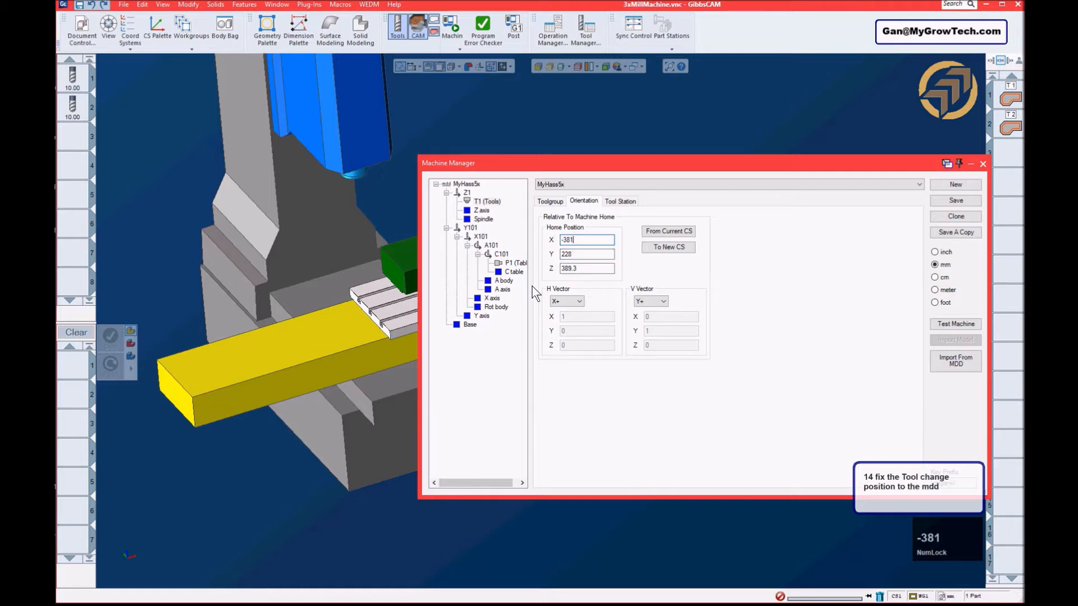
- Open the T1 P1 Default Retract event location in the MyHass5x interop events for editing
drag(759, 163, 605, 141)
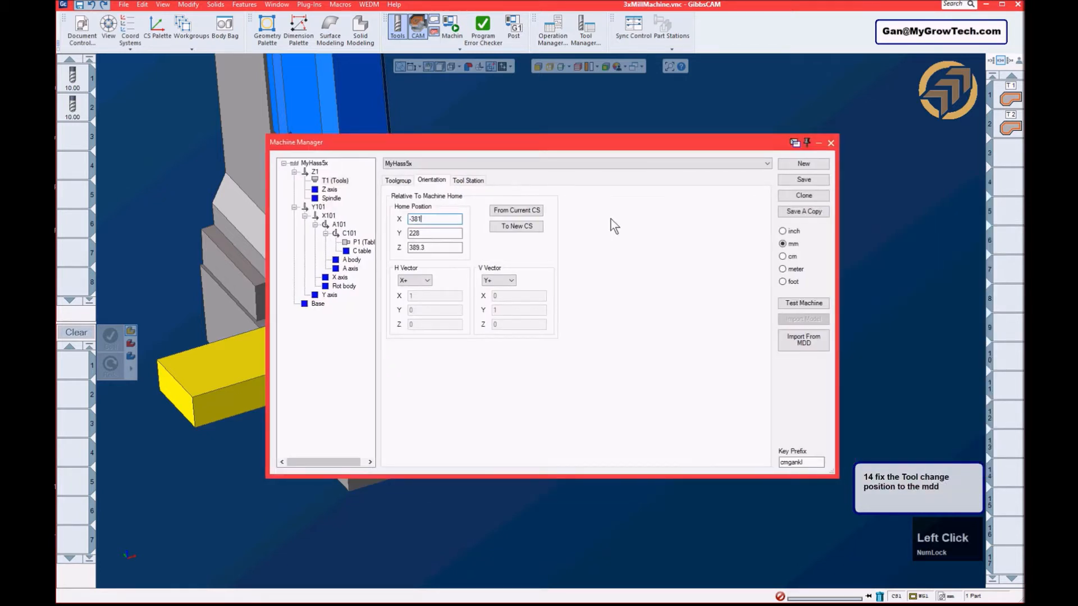
drag(629, 144, 659, 163)
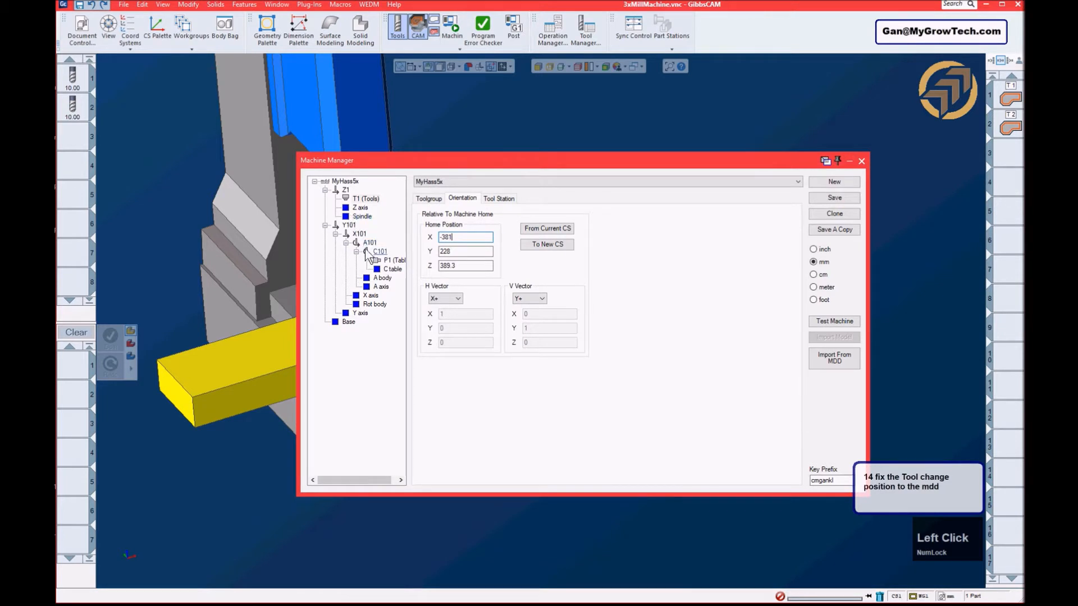
click(345, 181)
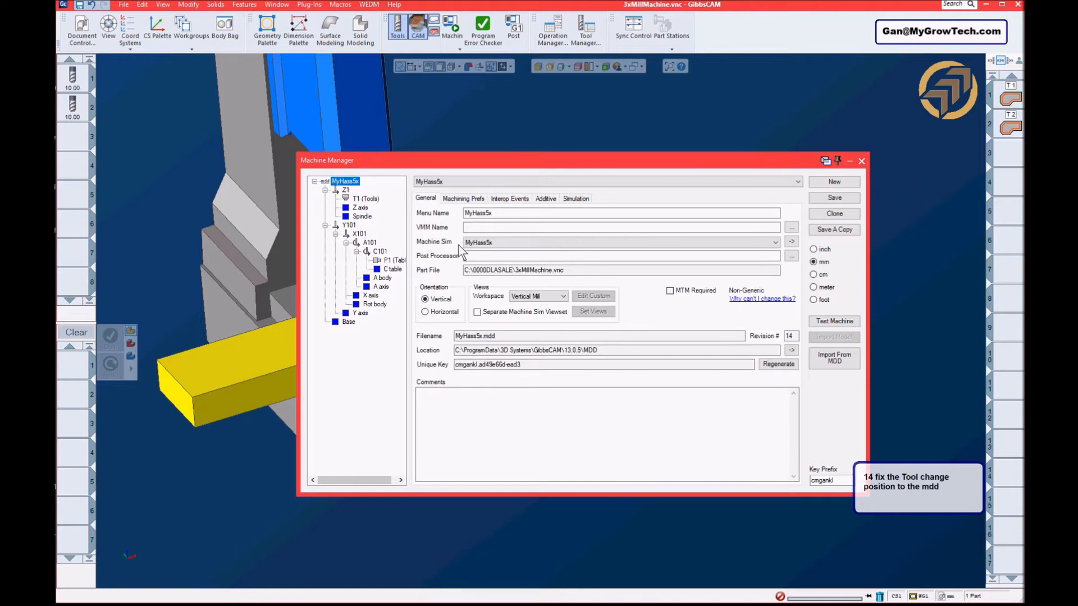
click(509, 198)
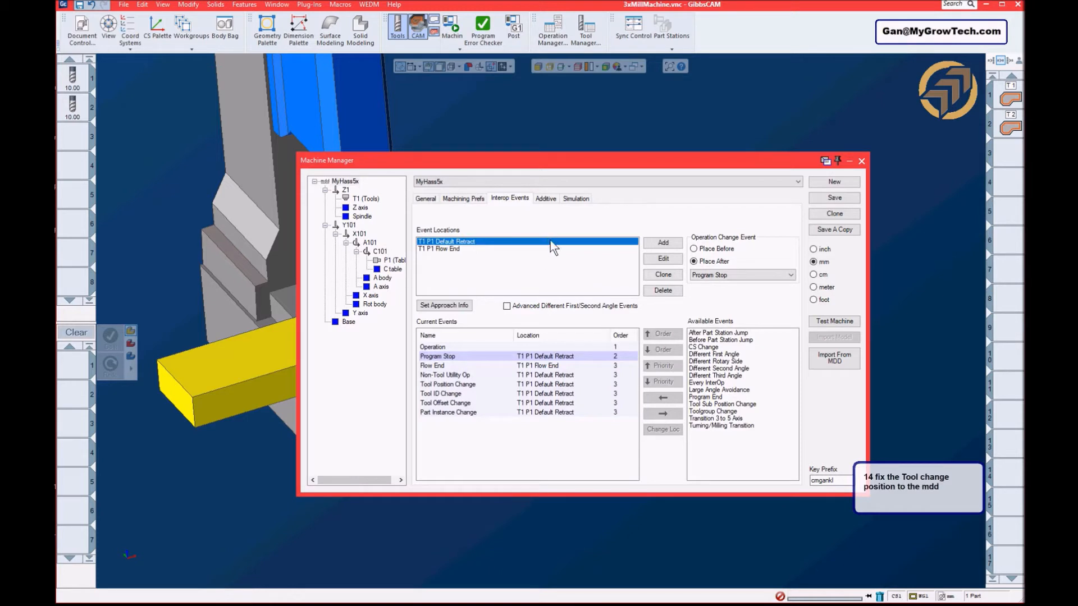
click(663, 259)
drag(658, 217, 626, 217)
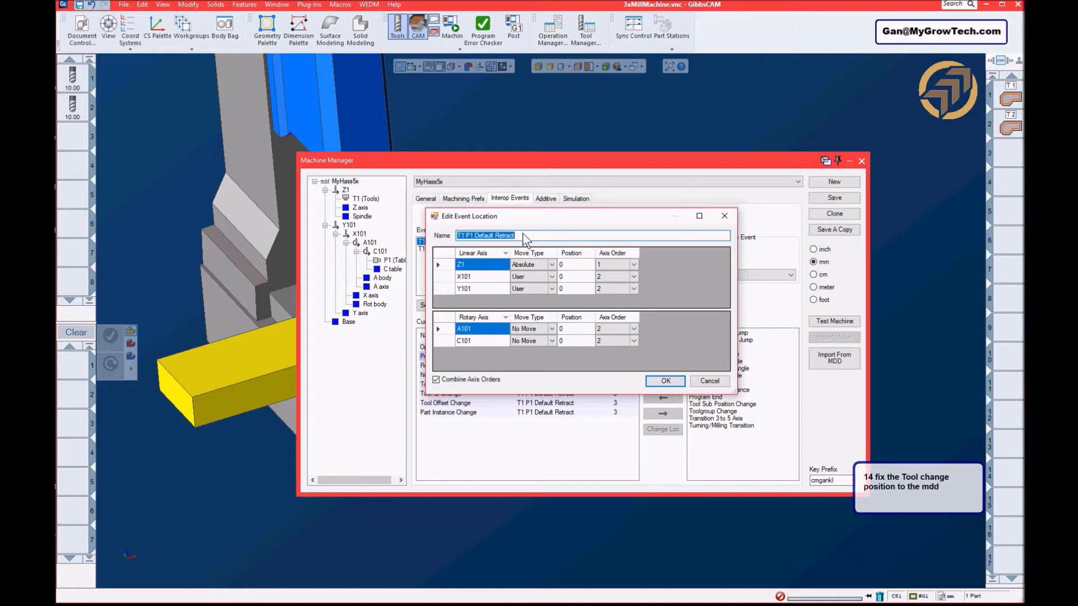
- Set the move type of the X101 and Y101 linear axes to Absolute in the T1 P1 Default Retract location
click(483, 288)
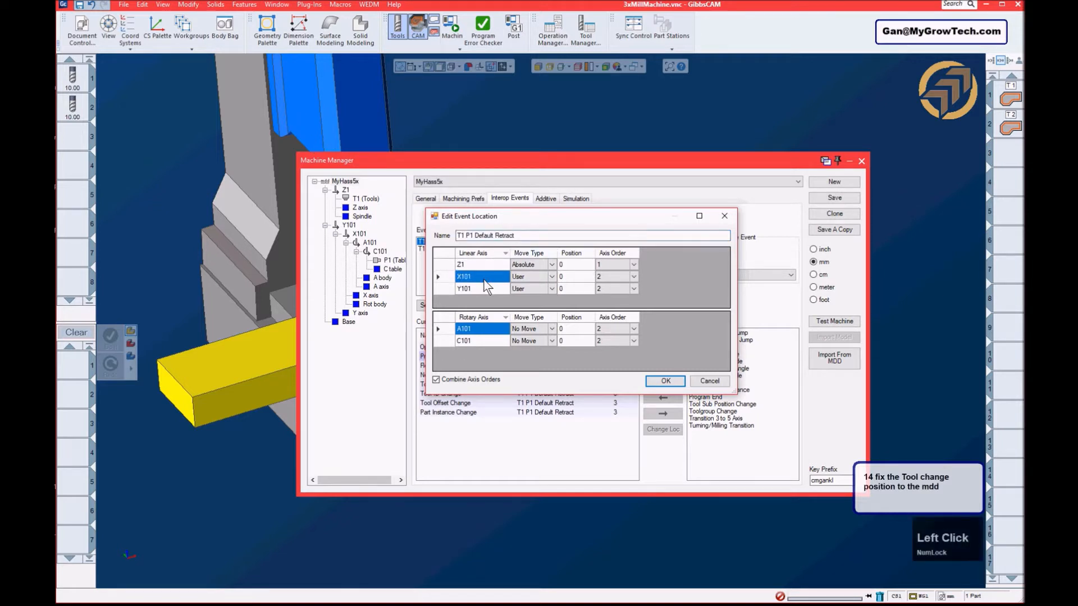
click(496, 276)
click(504, 288)
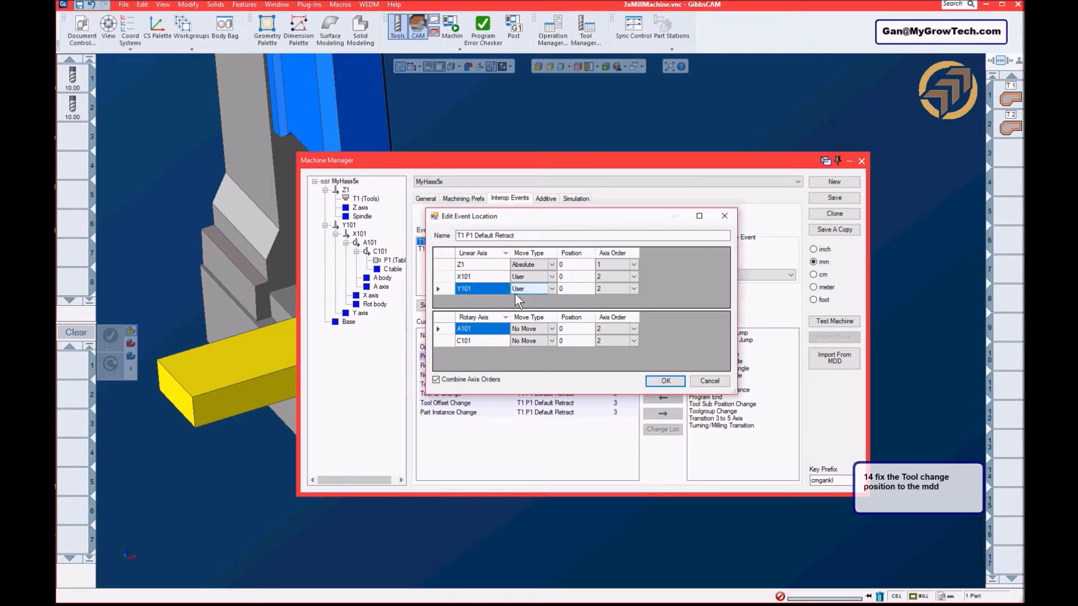
click(488, 278)
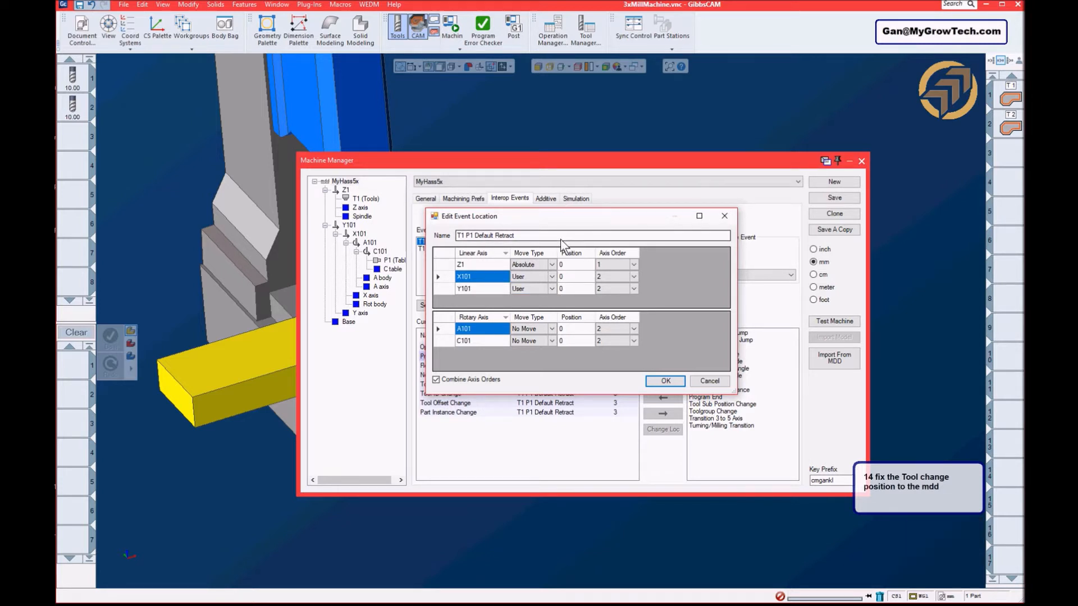
click(551, 277)
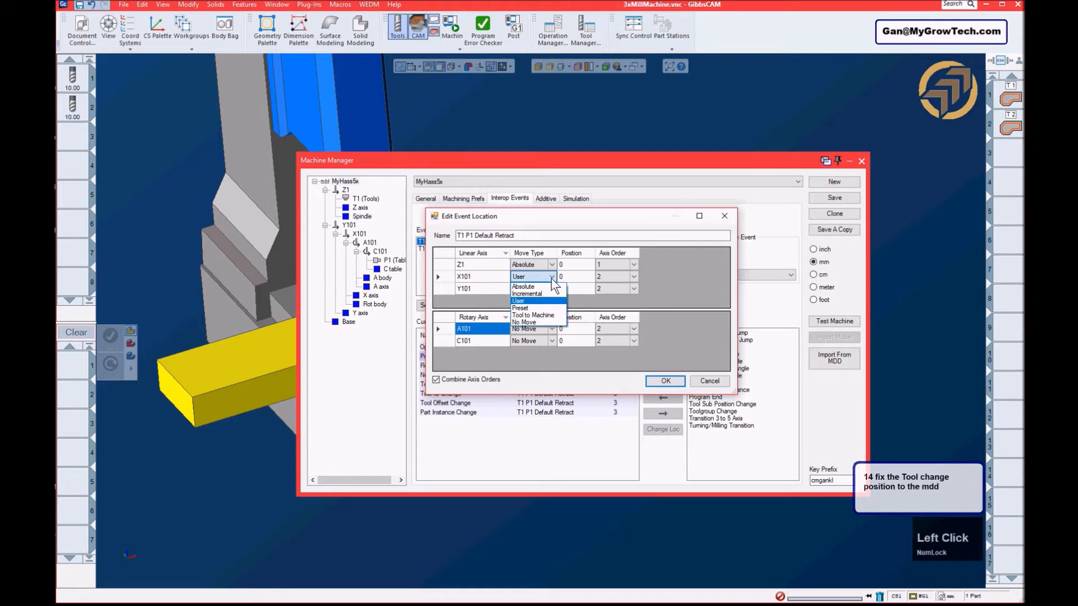
click(542, 288)
click(551, 288)
click(541, 299)
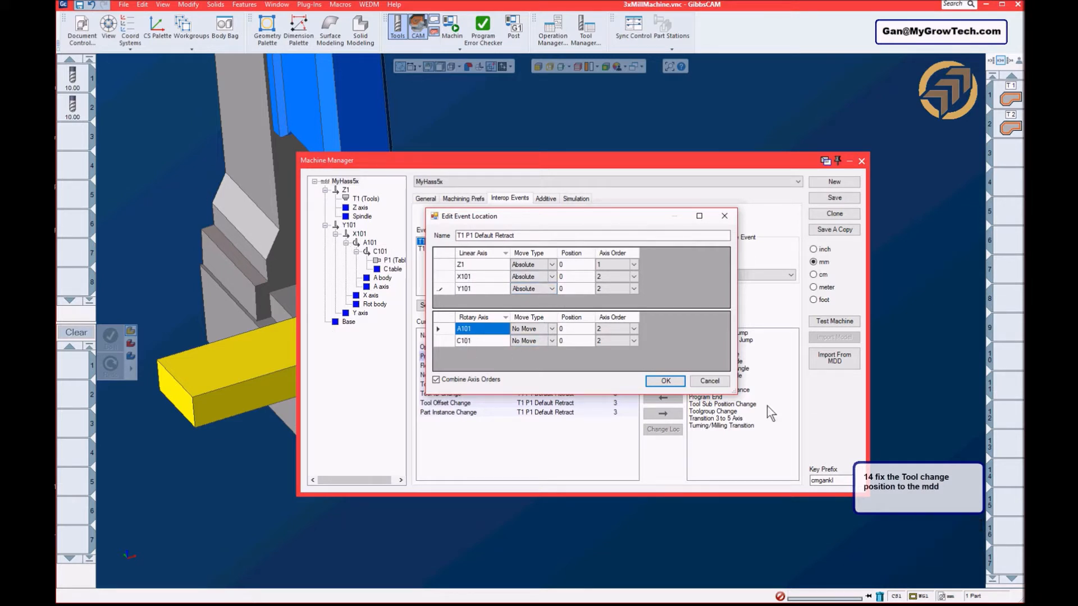
click(667, 382)
- Set the move type of the X101 and Y101 linear axes to Absolute in the T1 P1 Row End event location
click(454, 251)
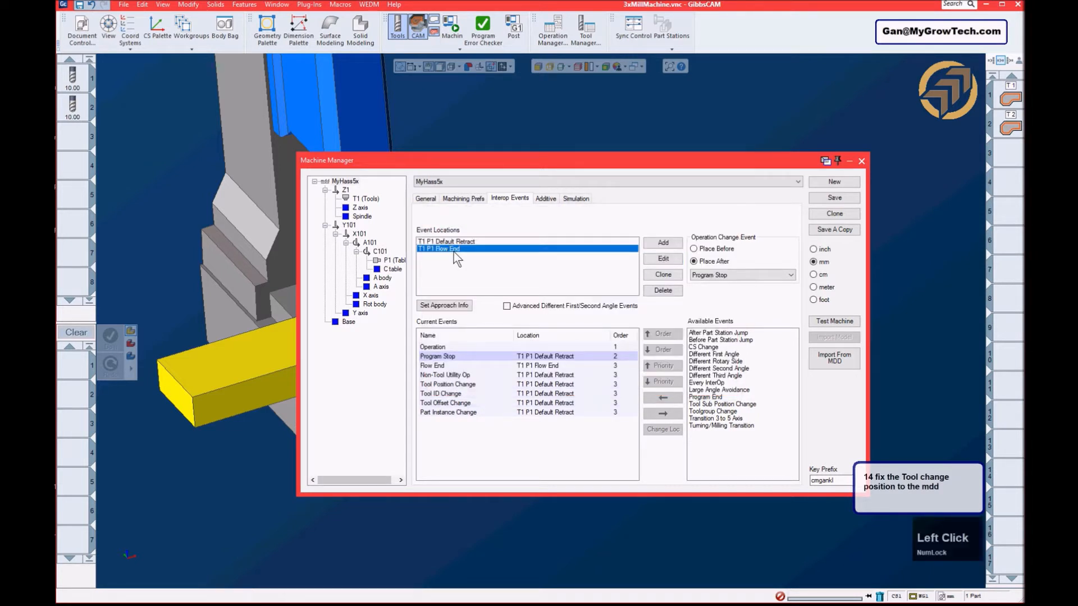
click(663, 260)
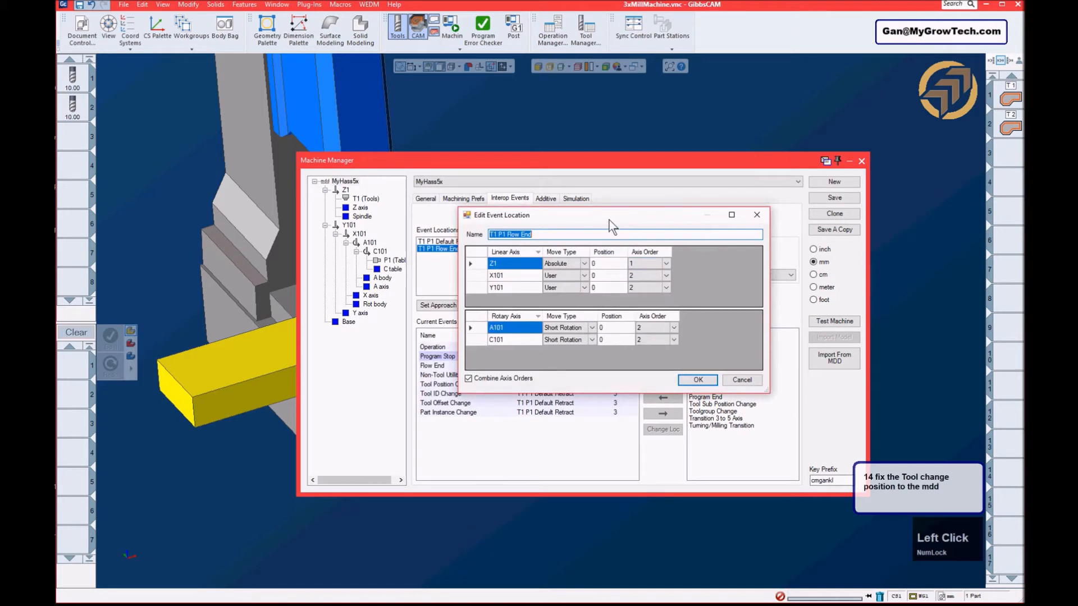
drag(611, 215, 614, 151)
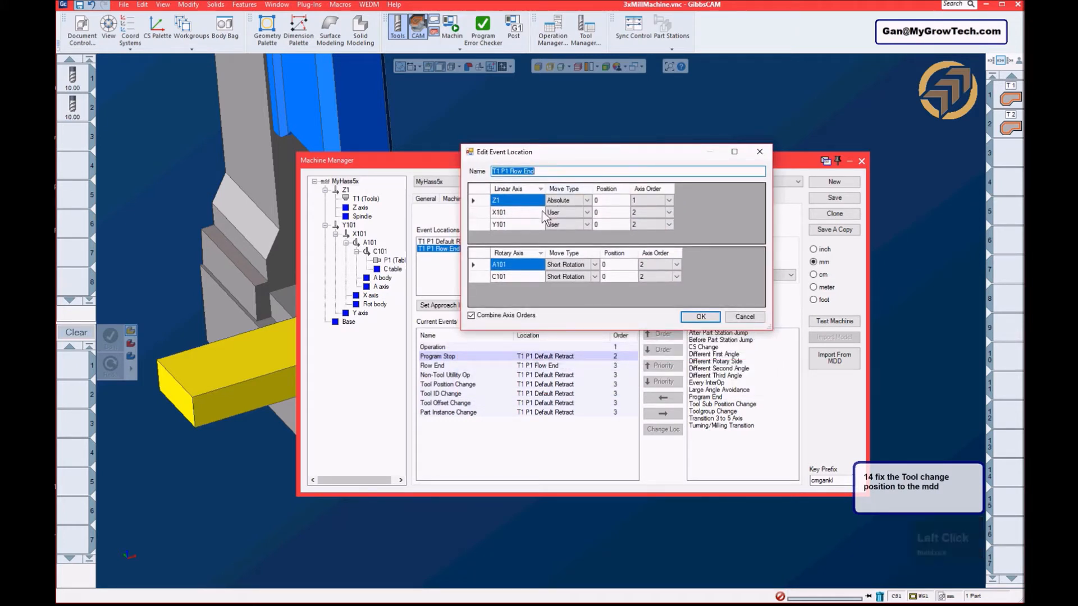
click(586, 213)
click(575, 221)
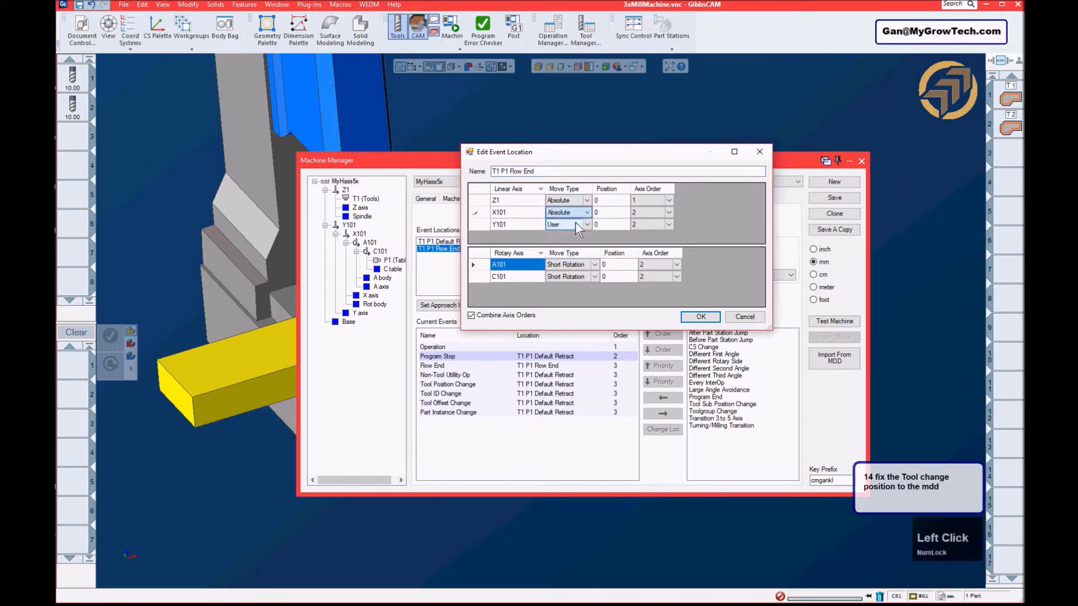
click(588, 224)
click(567, 234)
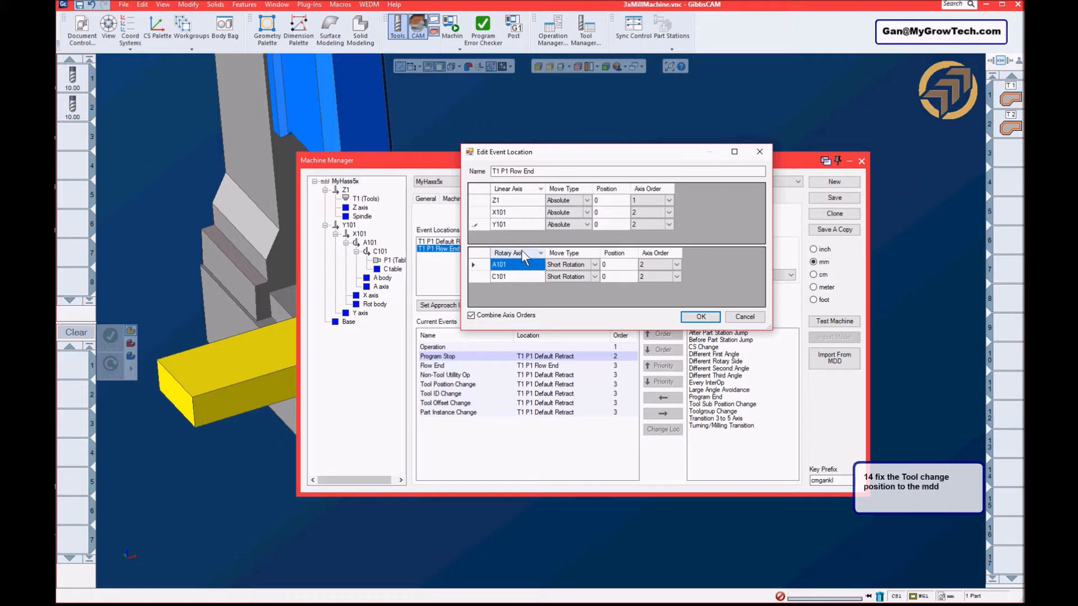
click(635, 150)
drag(635, 149, 684, 108)
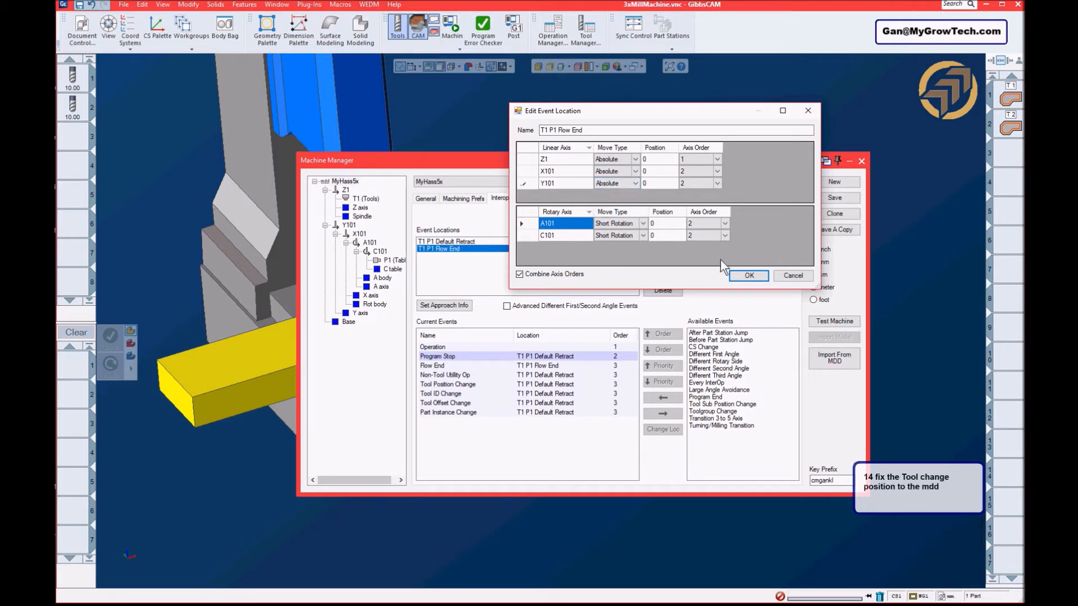
click(747, 277)
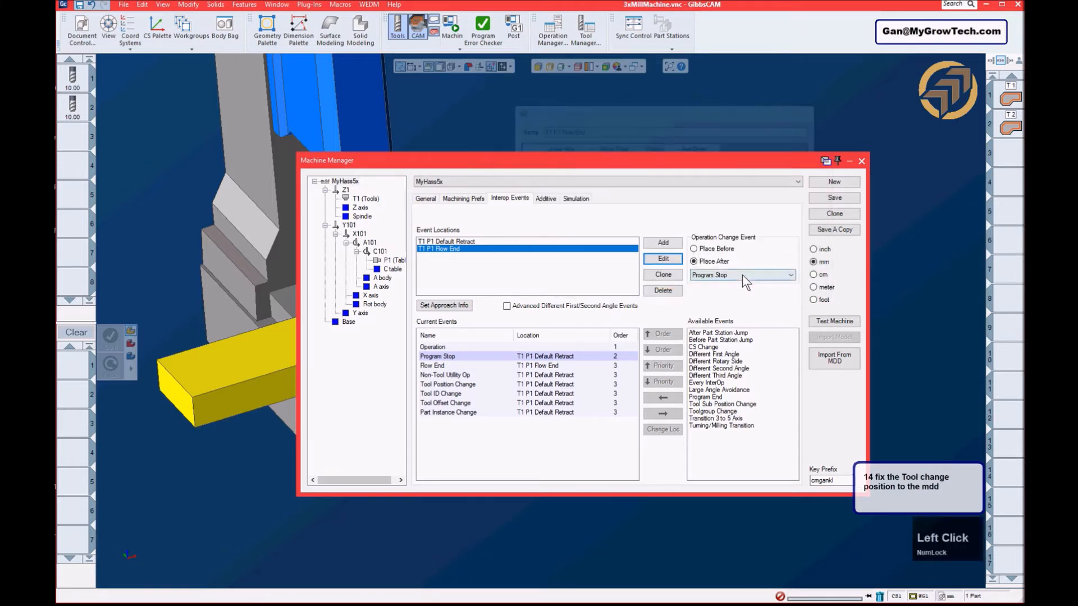
- Save the MyHass5x machine definition and close the Machine Manager
drag(713, 150, 703, 127)
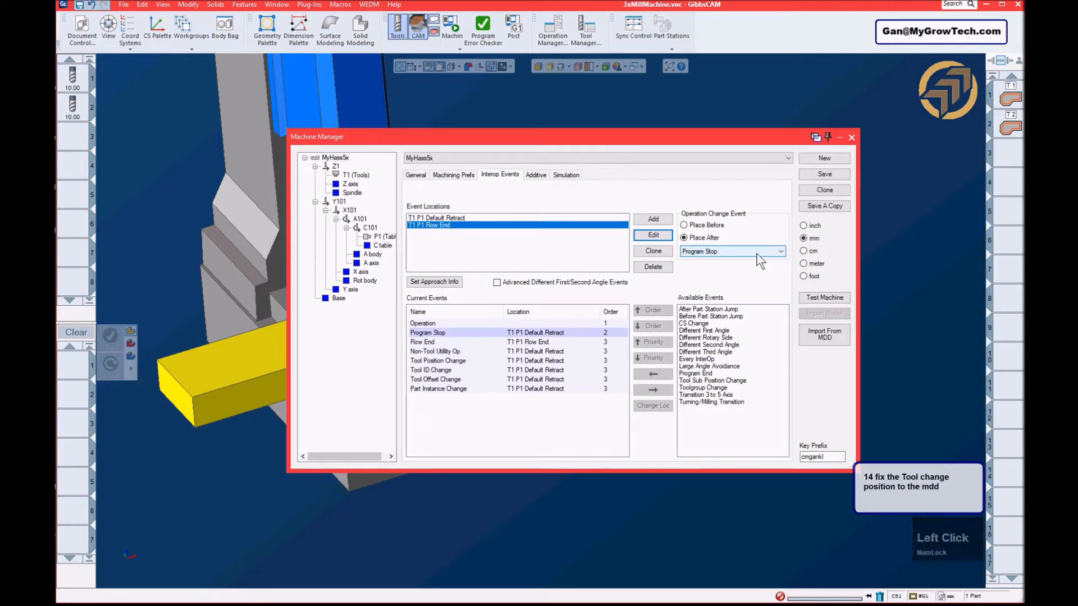
click(825, 175)
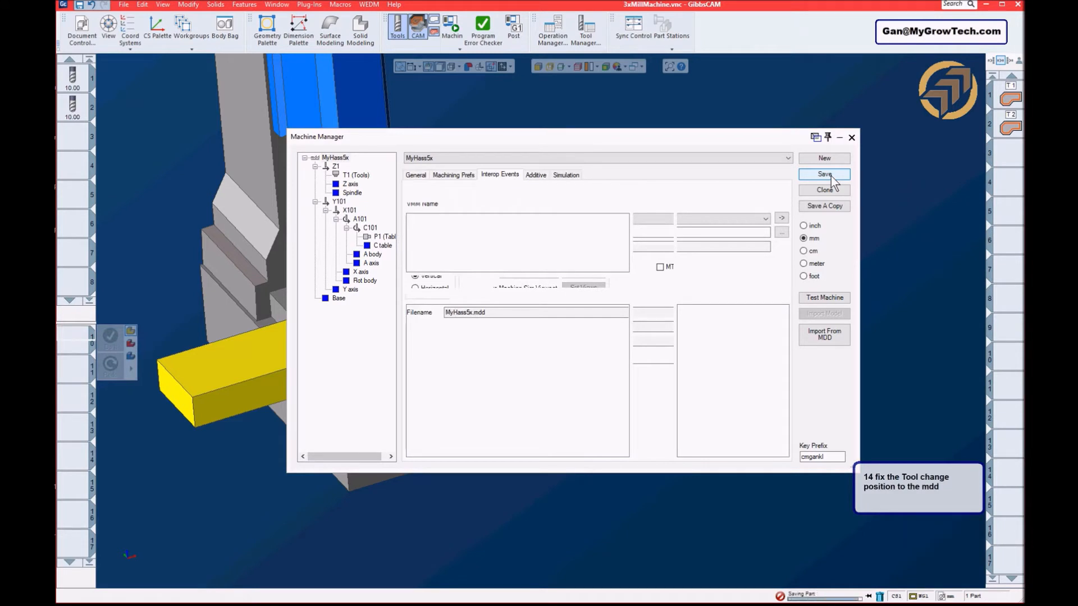
click(851, 138)
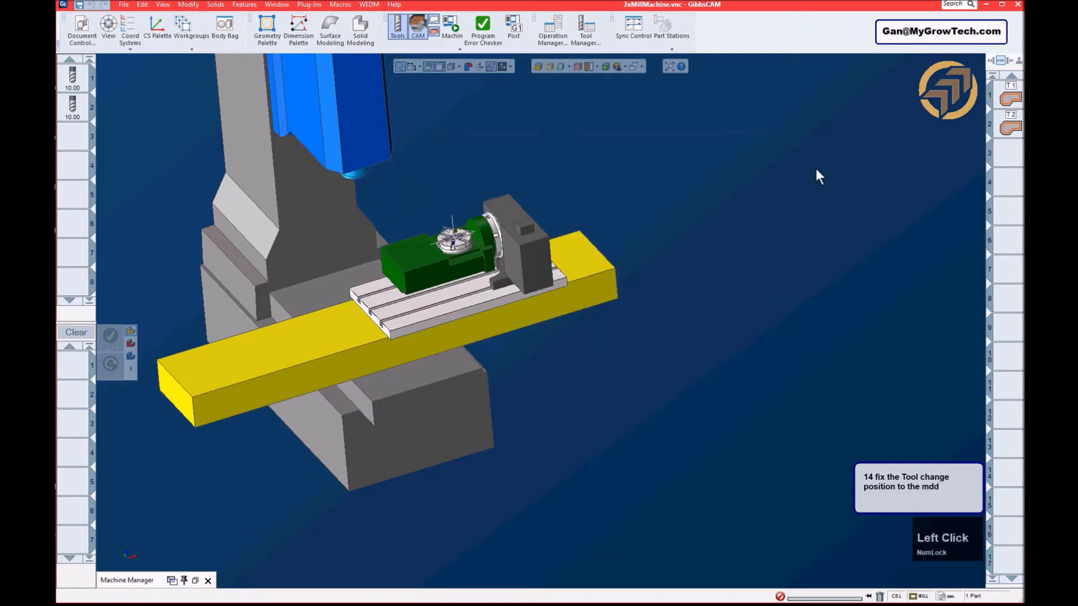
- Select operations 1 and 2 and load them into the machine simulation, rewound to the start
middle_drag(444, 272, 509, 236)
ctrl+drag(508, 236, 582, 244)
click(1009, 96)
shift+click(1007, 123)
click(456, 30)
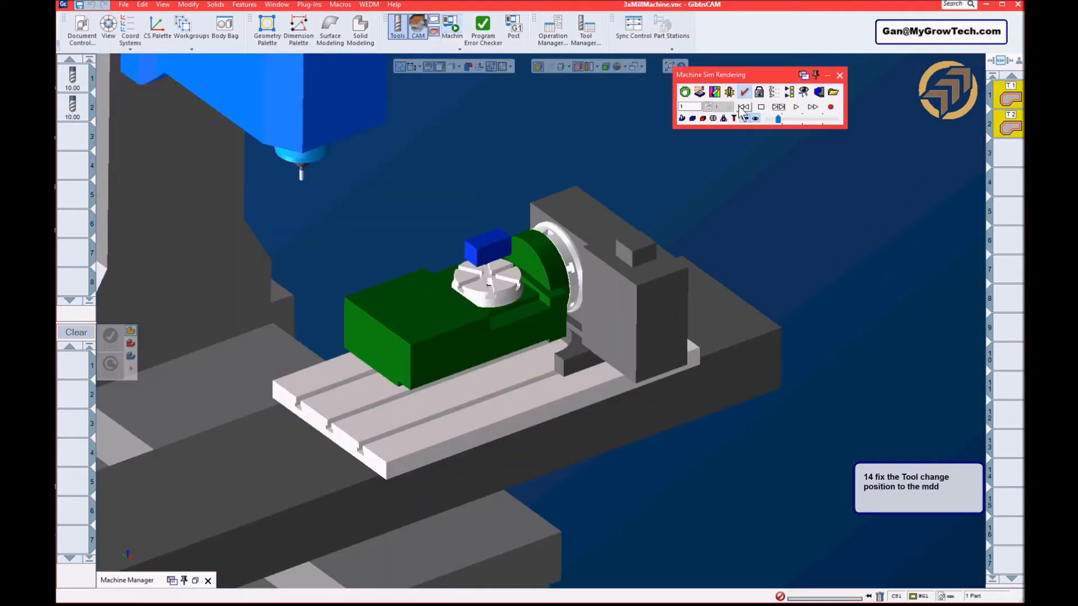
click(743, 107)
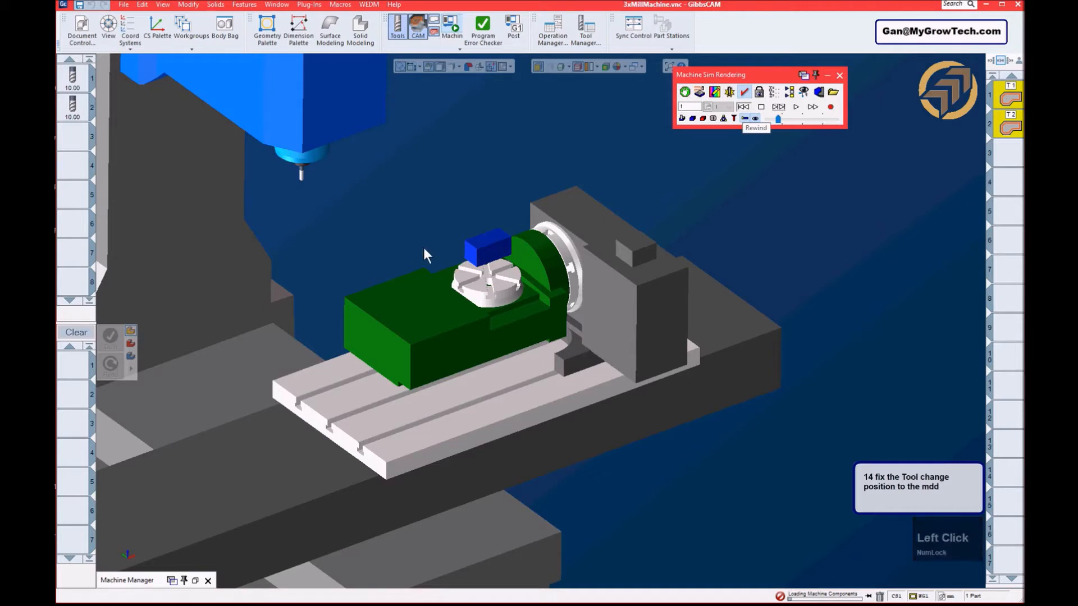
middle_click(636, 382)
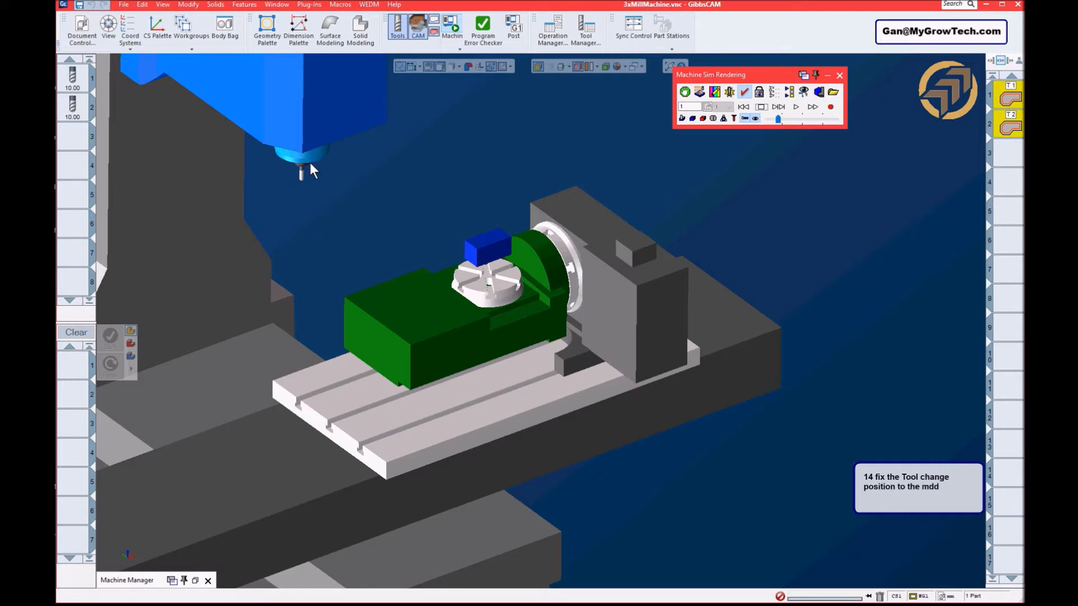
- Step through the first operation's moves in the machine simulation to check its approach, cutting and retract to the tool change position
click(778, 107)
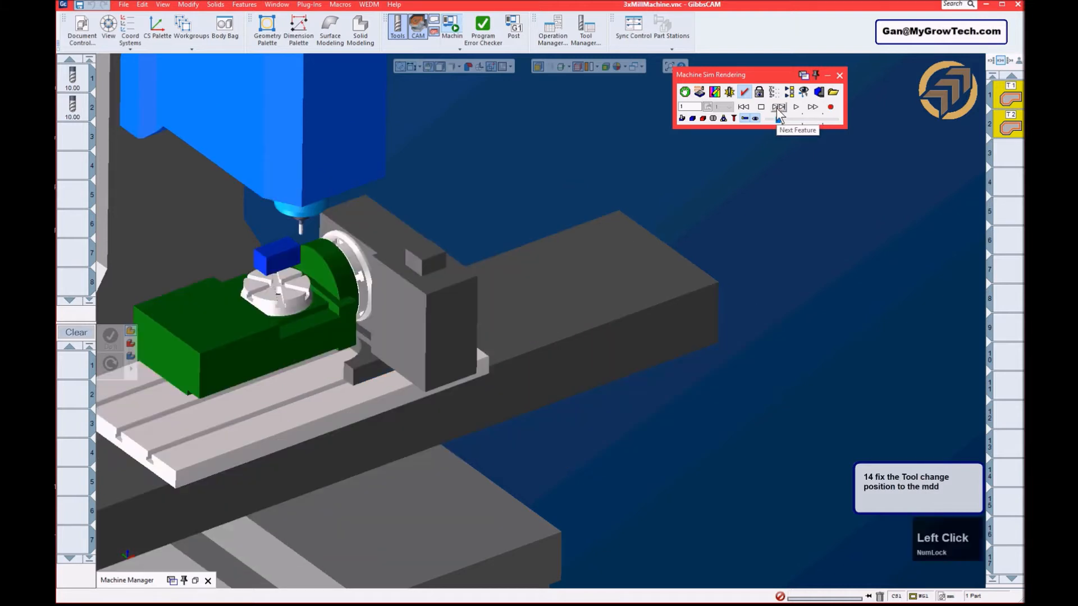
middle_drag(498, 330, 611, 214)
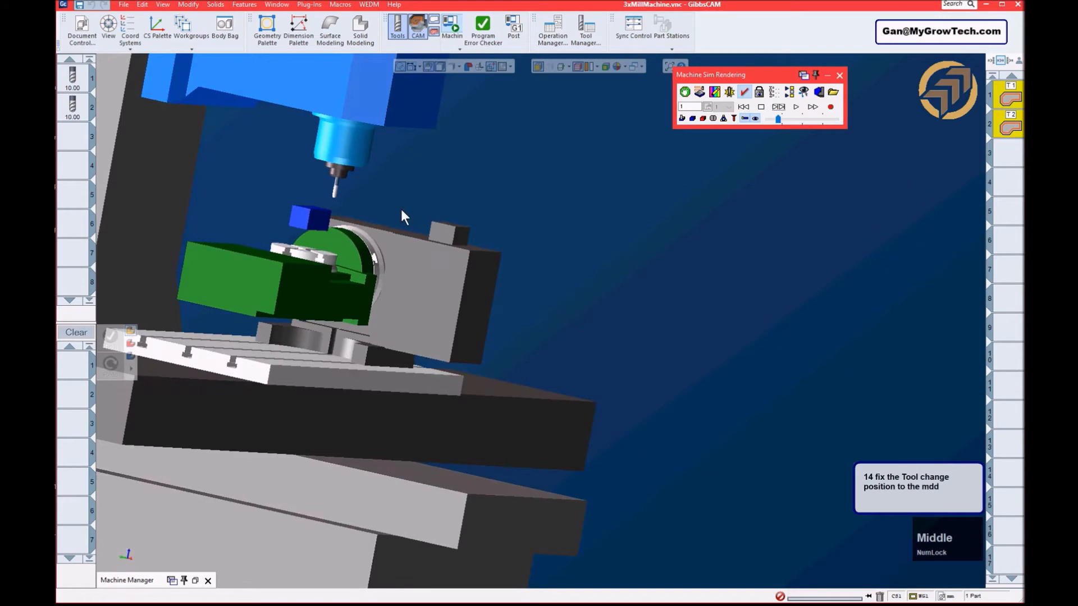
middle_drag(504, 169, 599, 227)
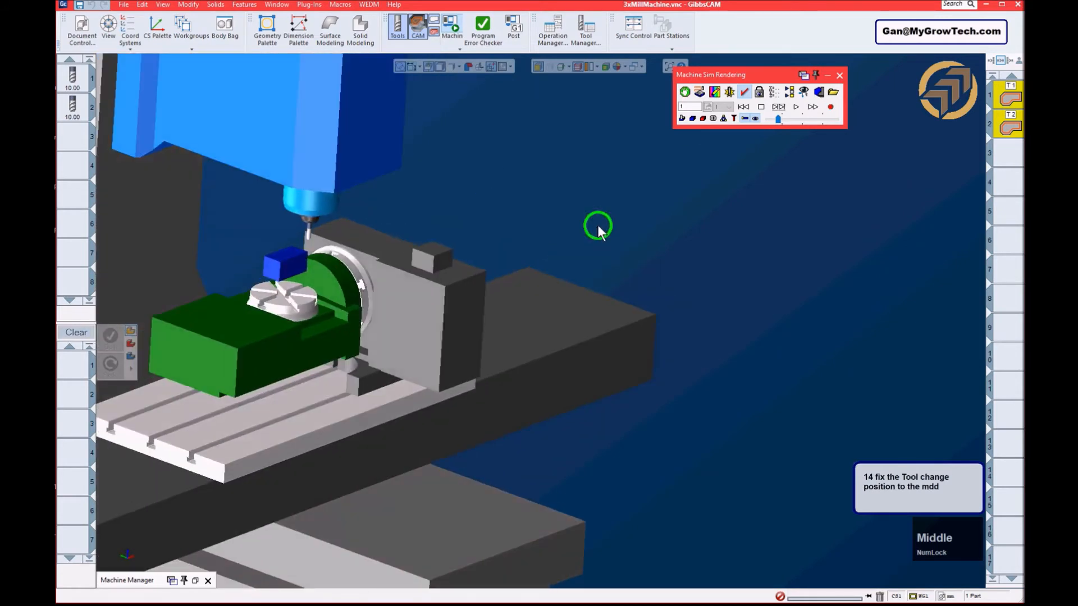
click(779, 107)
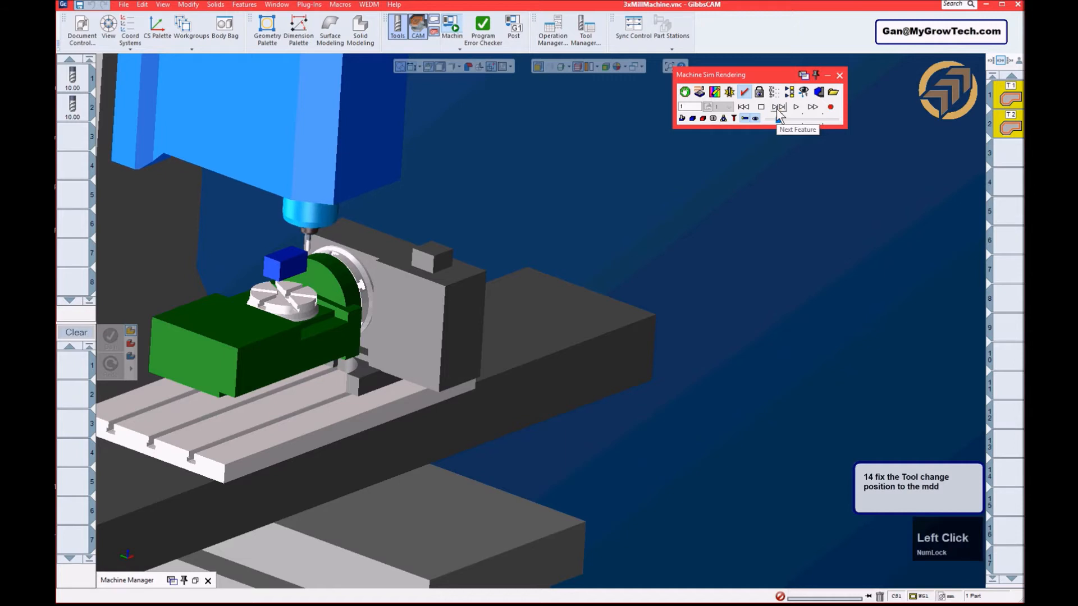
click(778, 108)
click(778, 107)
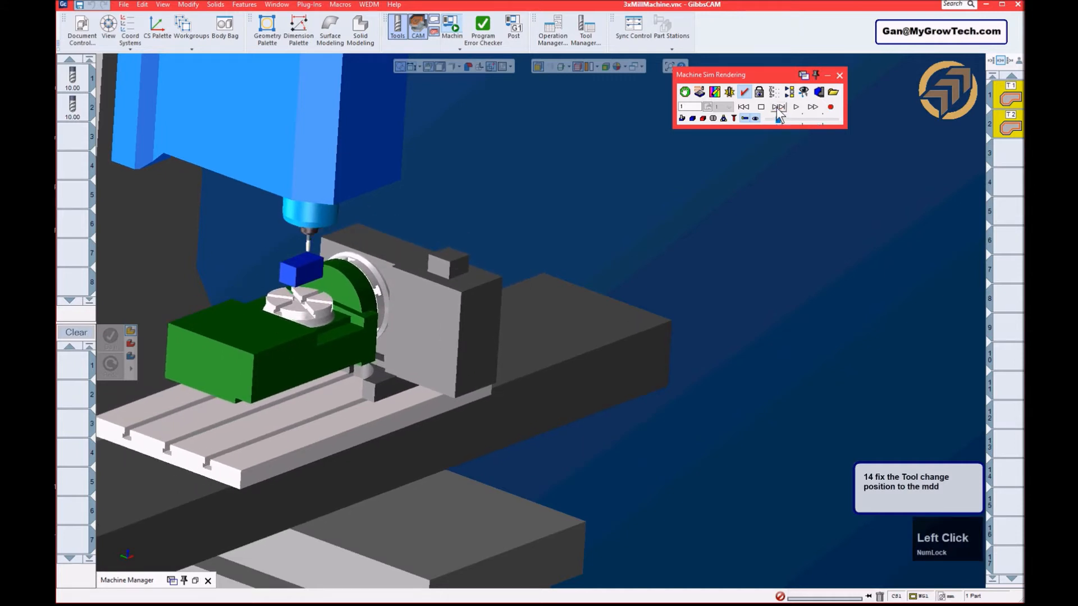
click(778, 107)
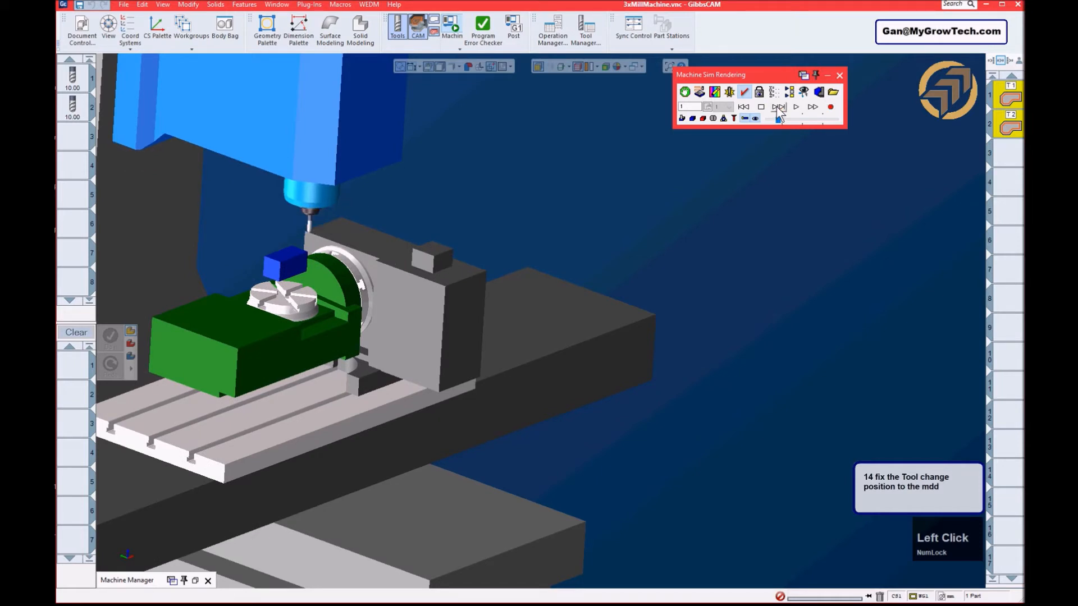
click(778, 107)
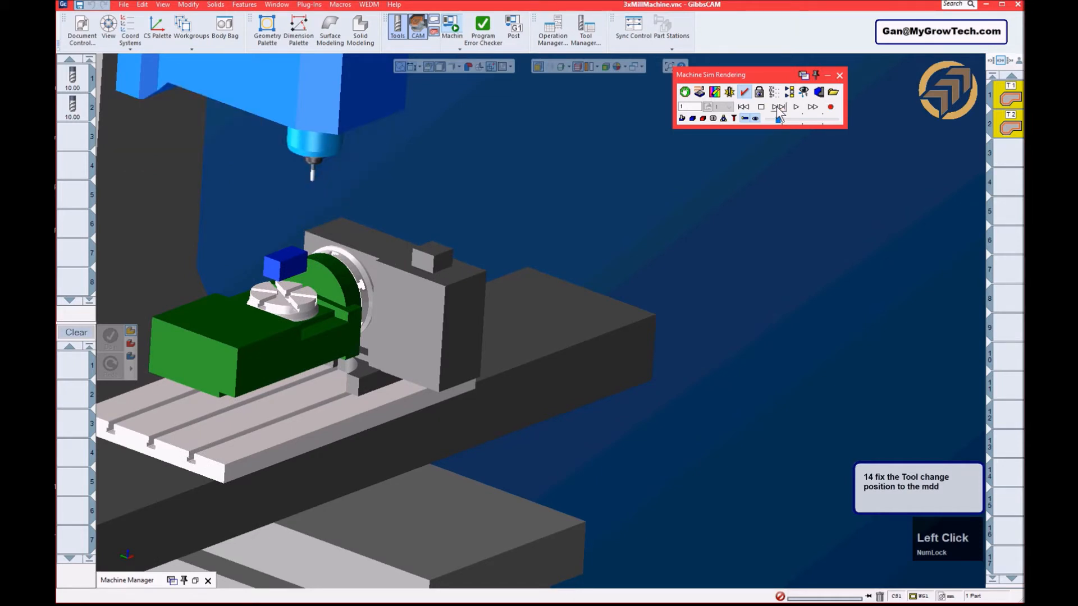
click(778, 107)
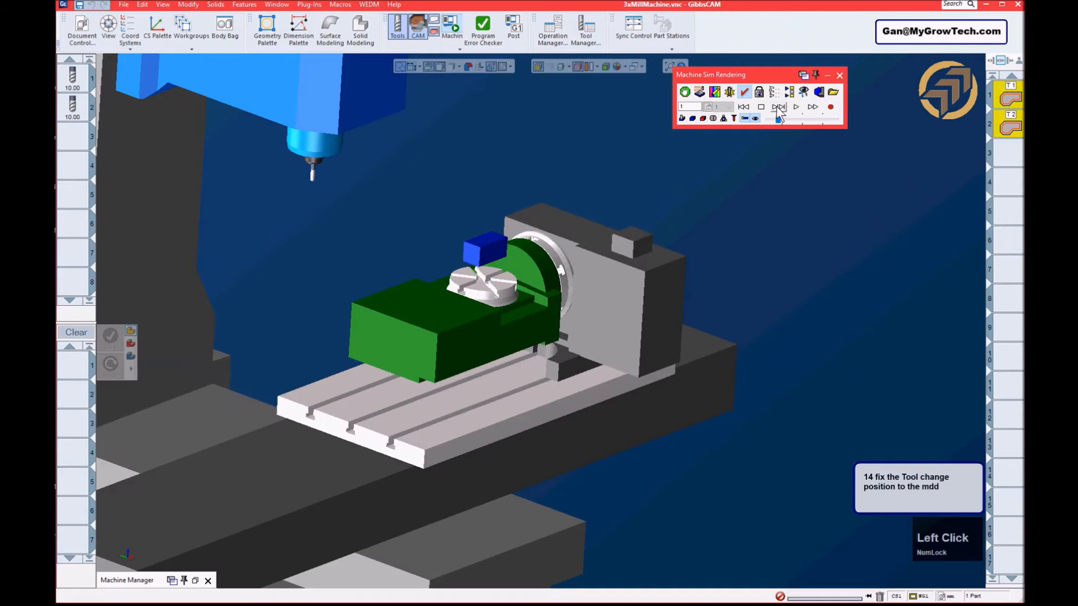
middle_drag(443, 345, 384, 354)
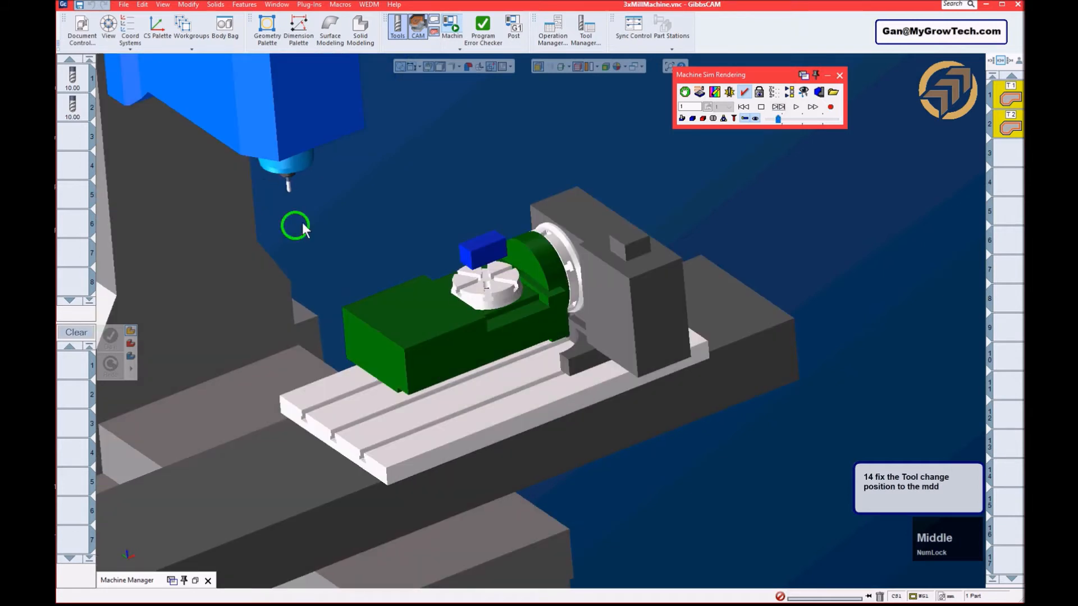
middle_drag(297, 232, 331, 183)
- Step through the second operation's tilted-table moves in the machine simulation and inspect the final retract position
click(778, 109)
middle_drag(505, 312, 521, 392)
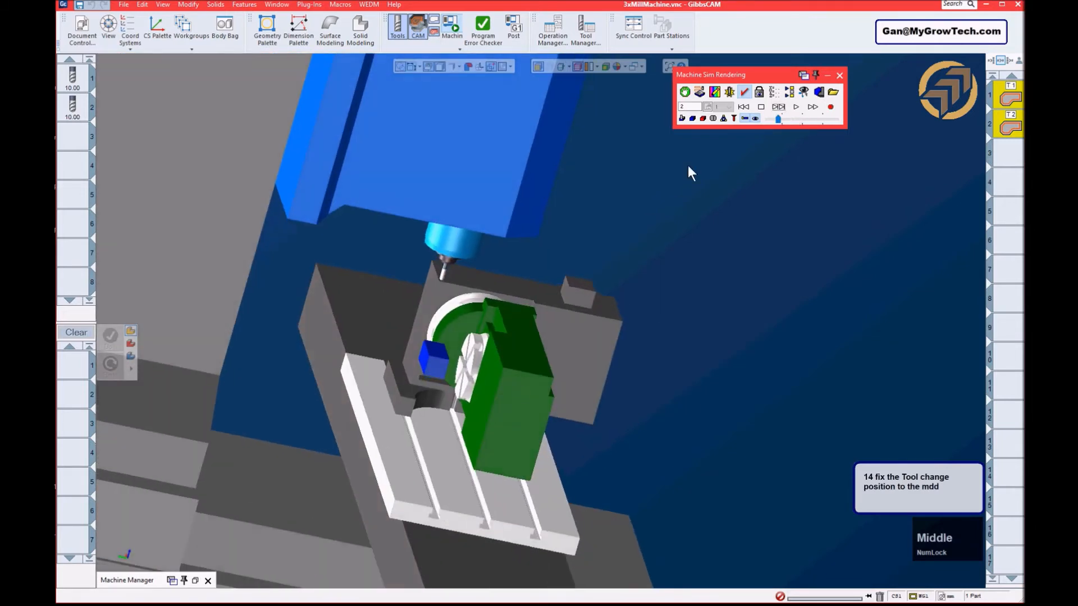
click(778, 108)
click(778, 109)
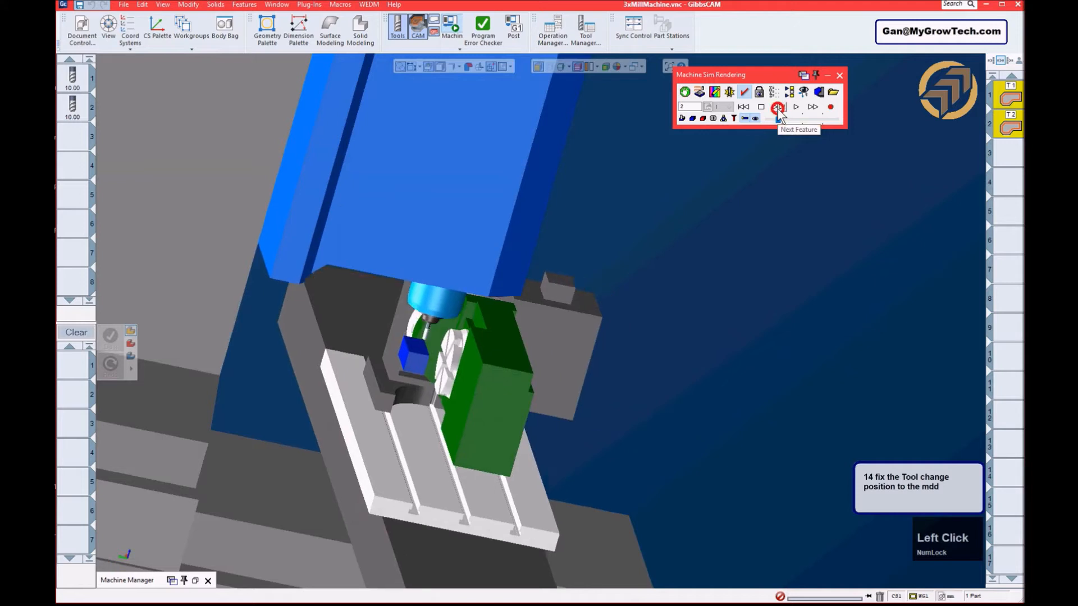
click(778, 109)
click(779, 109)
click(778, 109)
click(779, 108)
click(778, 108)
click(778, 108)
click(778, 108)
click(779, 108)
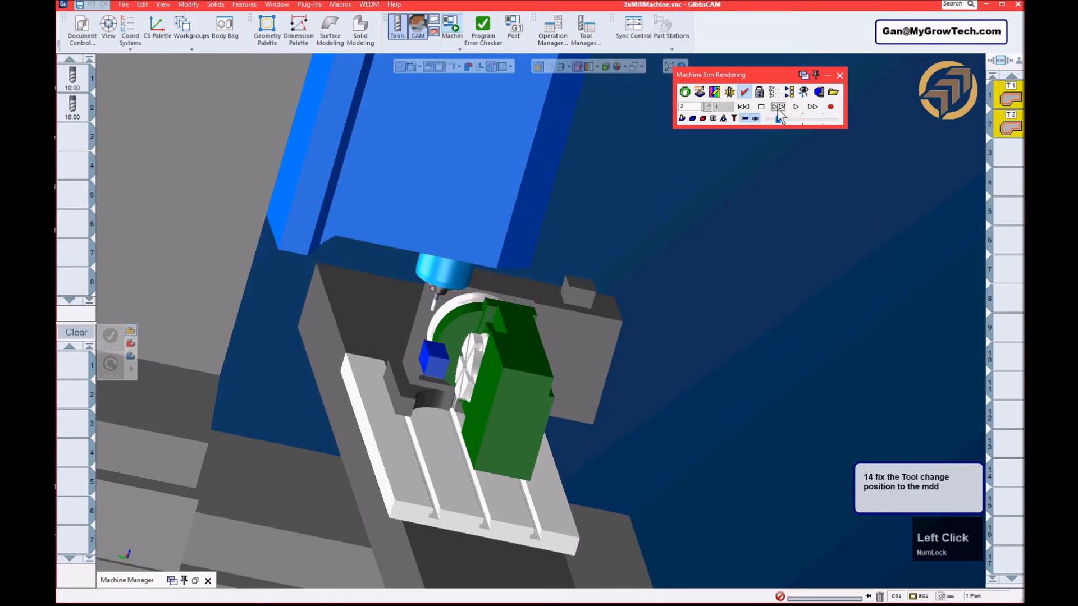
click(779, 108)
middle_drag(792, 306, 602, 273)
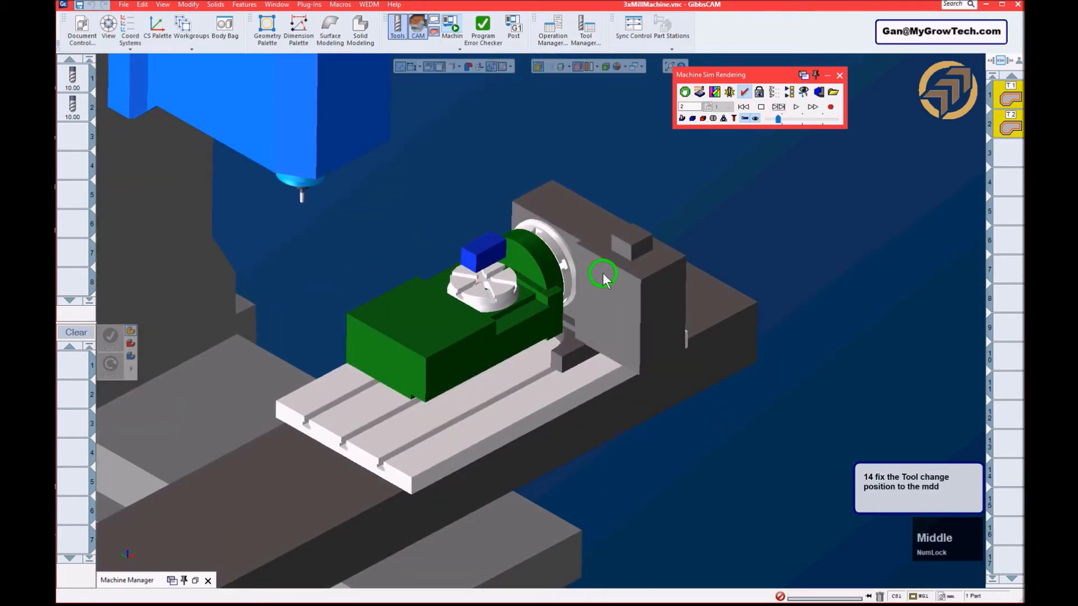
click(579, 194)
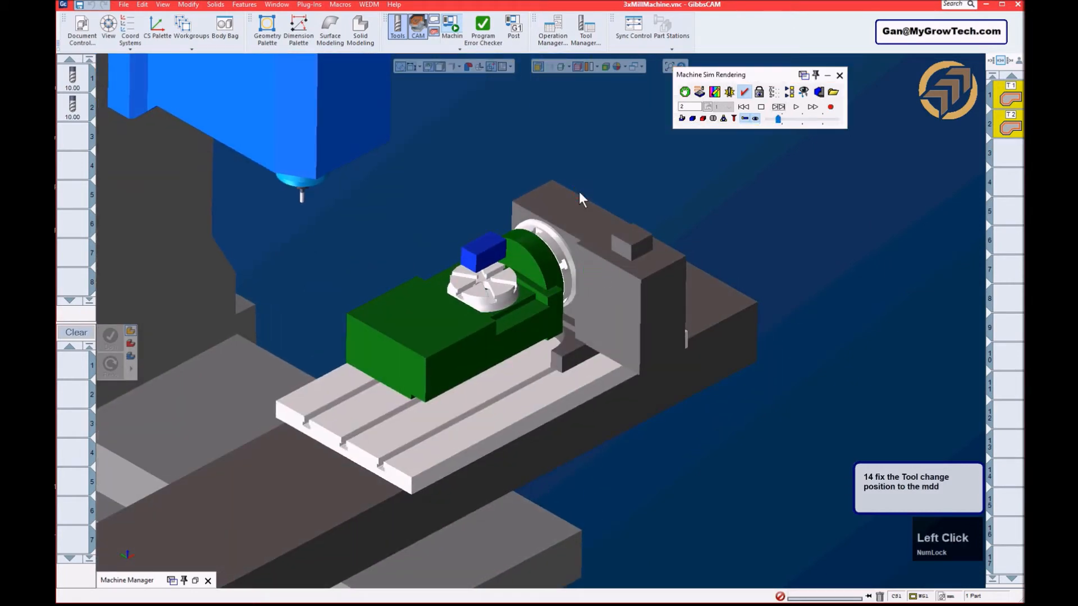
- Close the machine simulation and select the empty third operation slot
click(840, 78)
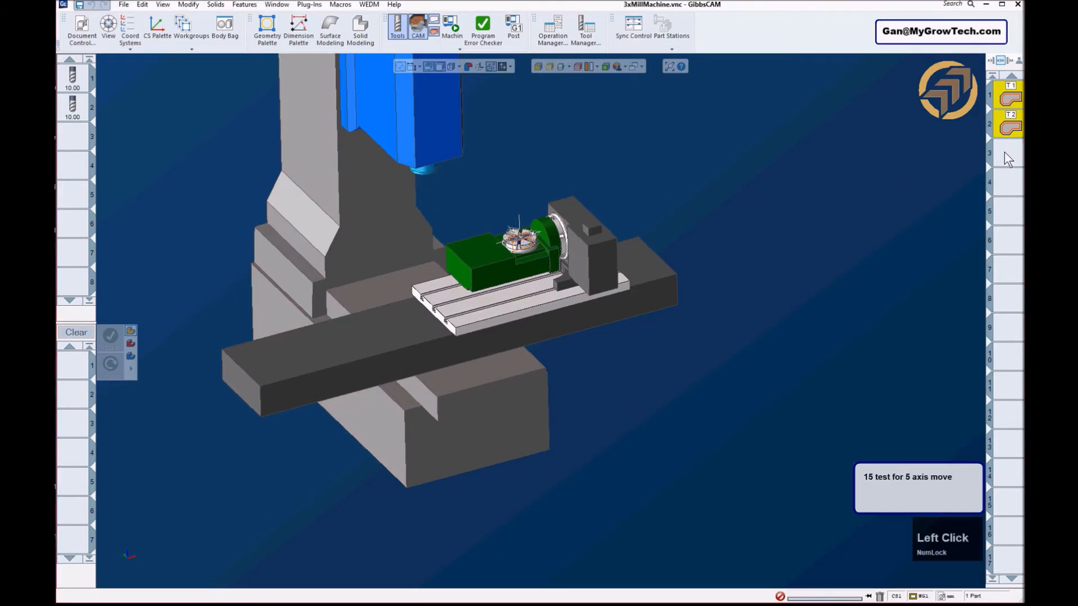
click(1001, 157)
middle_drag(749, 231, 745, 273)
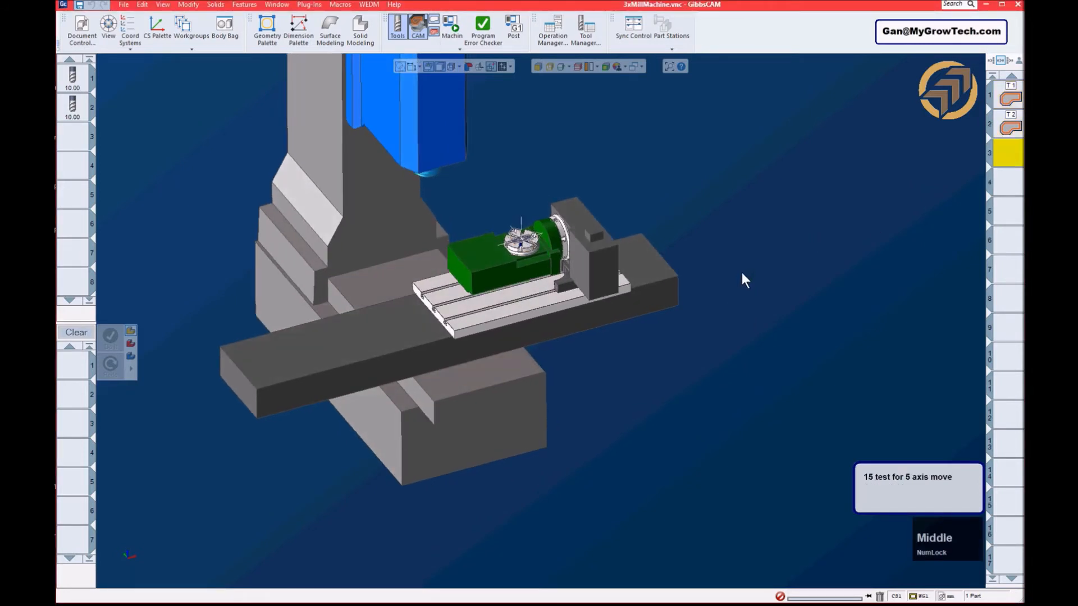
drag(610, 243, 654, 262)
scroll(651, 259, down, 2)
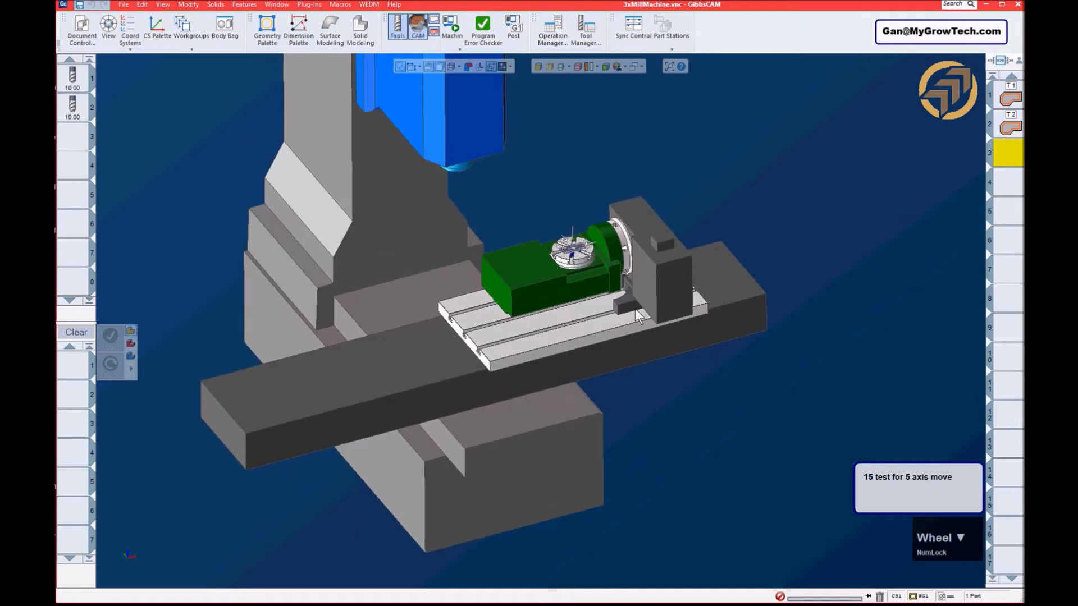
- Put all machine bodies into the Body Bag, from the A body and Y axis to the base, Z axis and spindle, leaving only the part
double_click(545, 293)
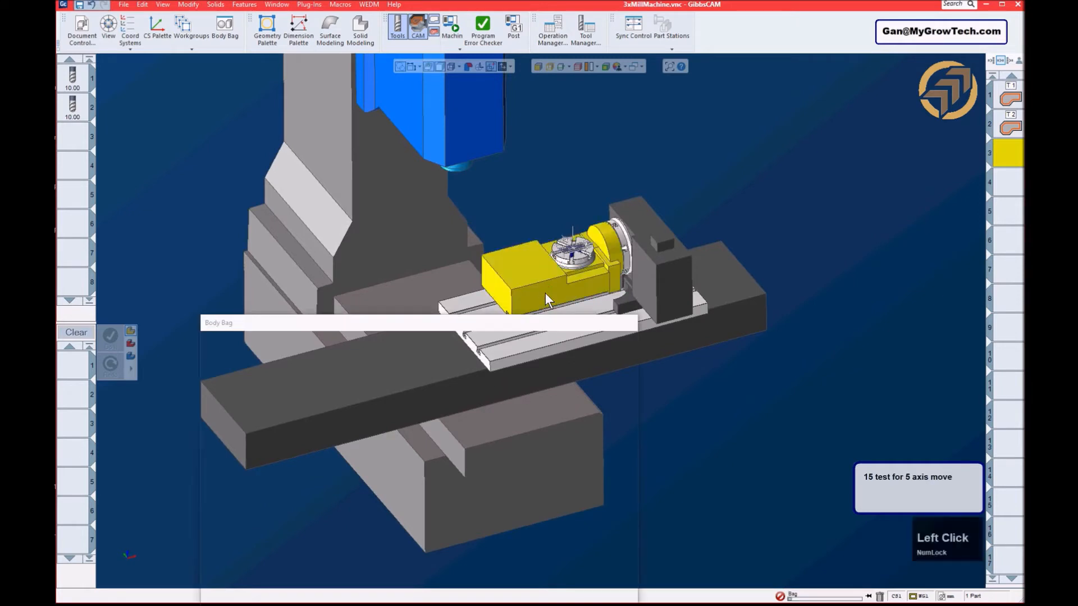
double_click(664, 275)
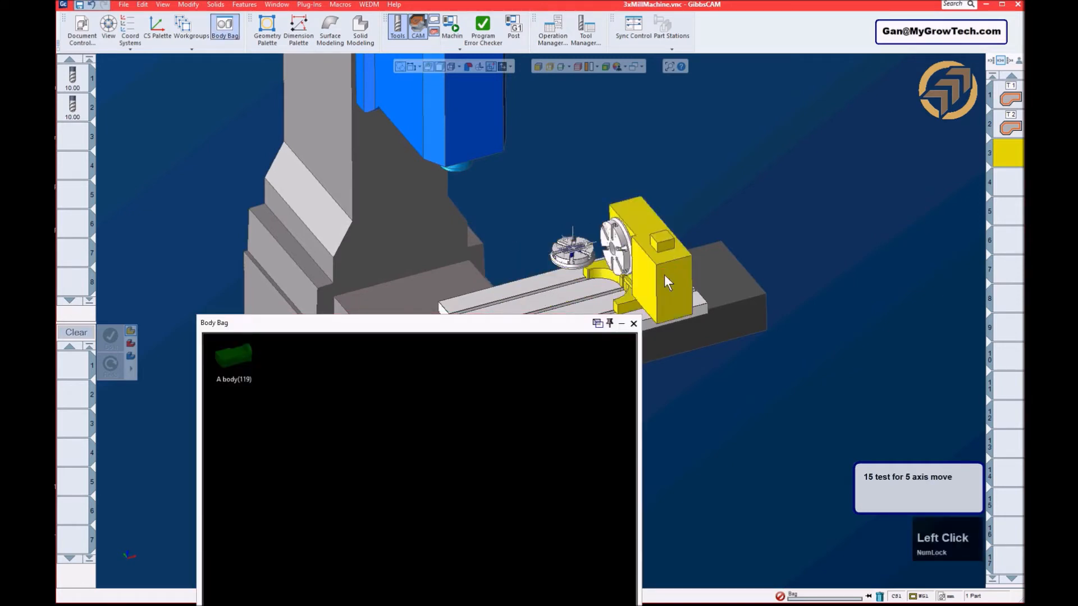
double_click(668, 291)
double_click(717, 284)
double_click(716, 284)
double_click(583, 264)
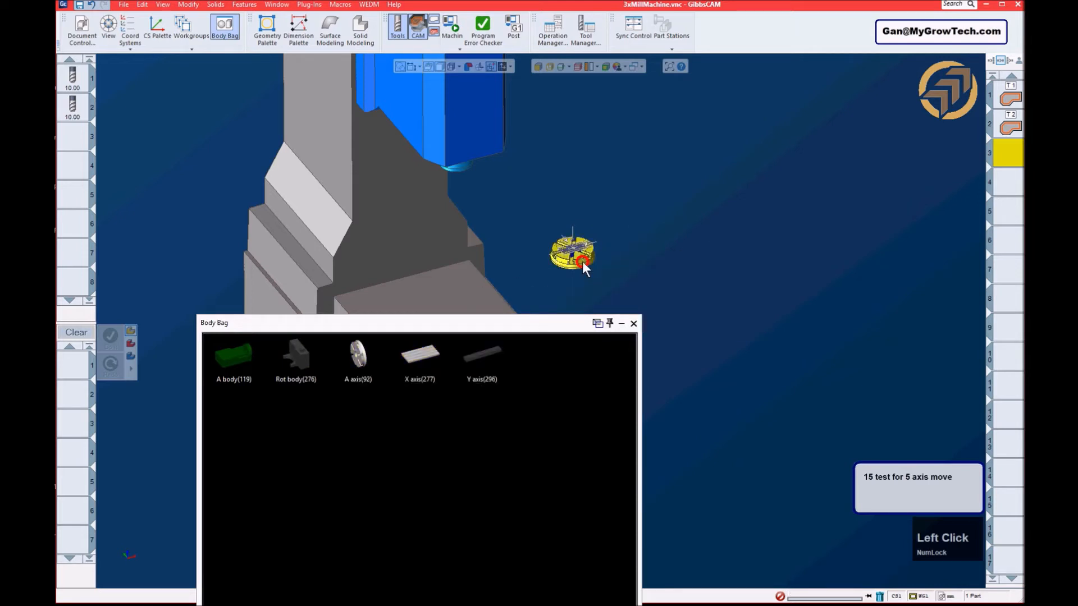
double_click(462, 288)
double_click(455, 146)
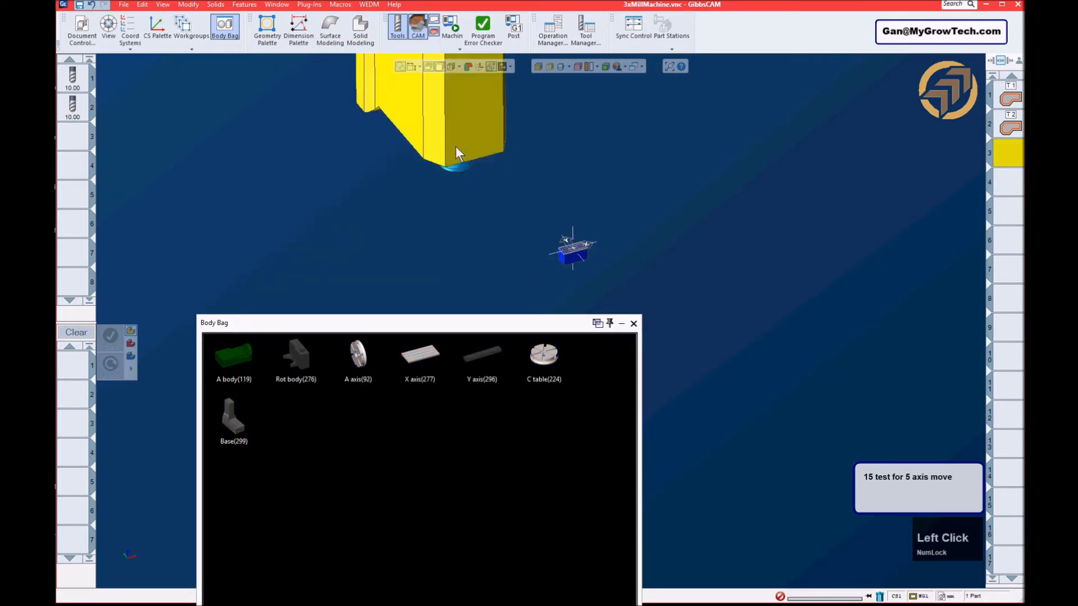
double_click(457, 162)
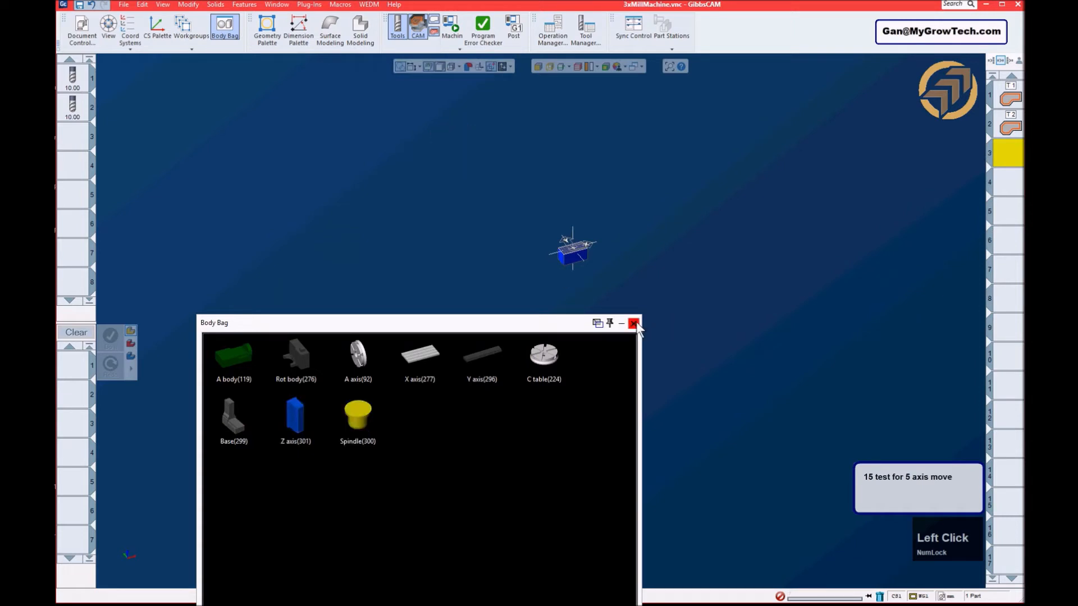
- Close the Body Bag and extract geometry with tolerance 0 from the part's front top edge and its two adjoining vertical edges
click(634, 323)
scroll(591, 252, down, 1)
drag(641, 255, 624, 301)
scroll(605, 291, down, 3)
scroll(604, 291, down, 8)
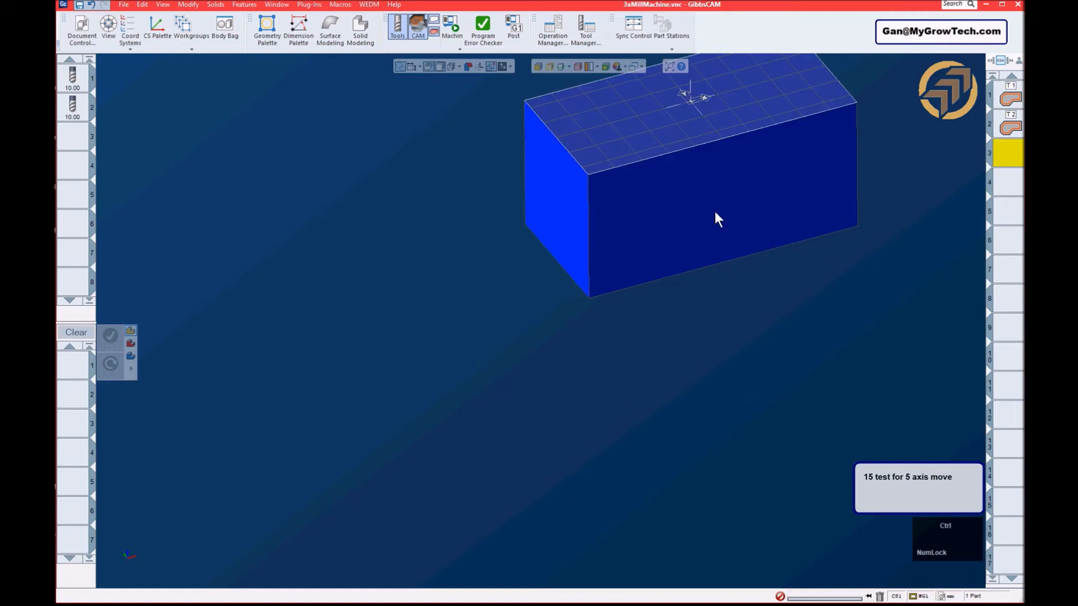
ctrl+drag(727, 181, 594, 307)
scroll(585, 333, down, 2)
middle_drag(595, 337, 566, 315)
middle_drag(611, 363, 645, 332)
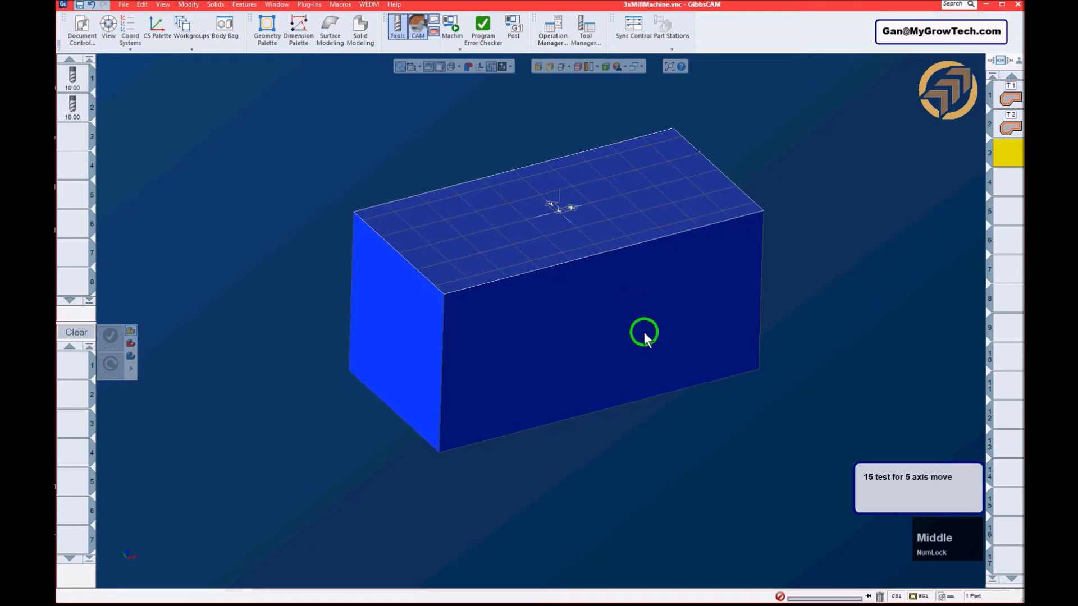
click(549, 67)
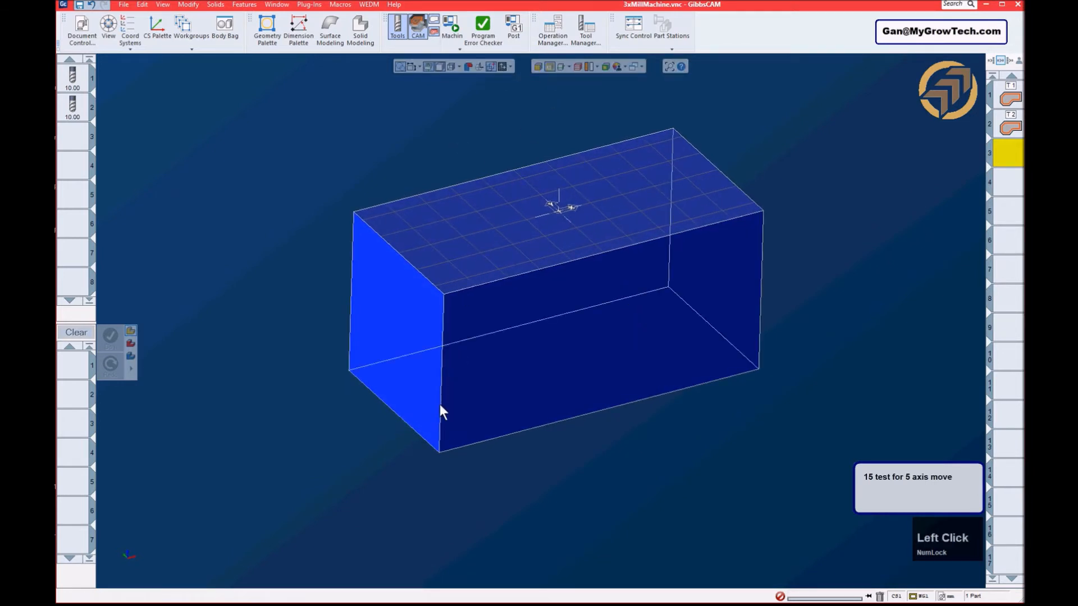
ctrl+click(485, 289)
right_click(763, 264)
click(798, 271)
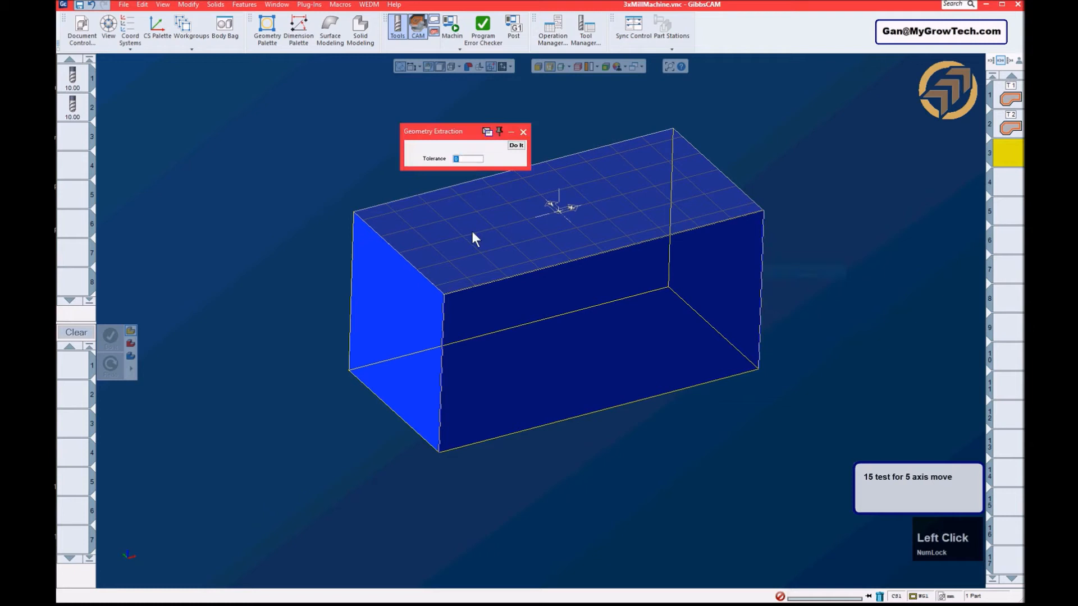
click(525, 132)
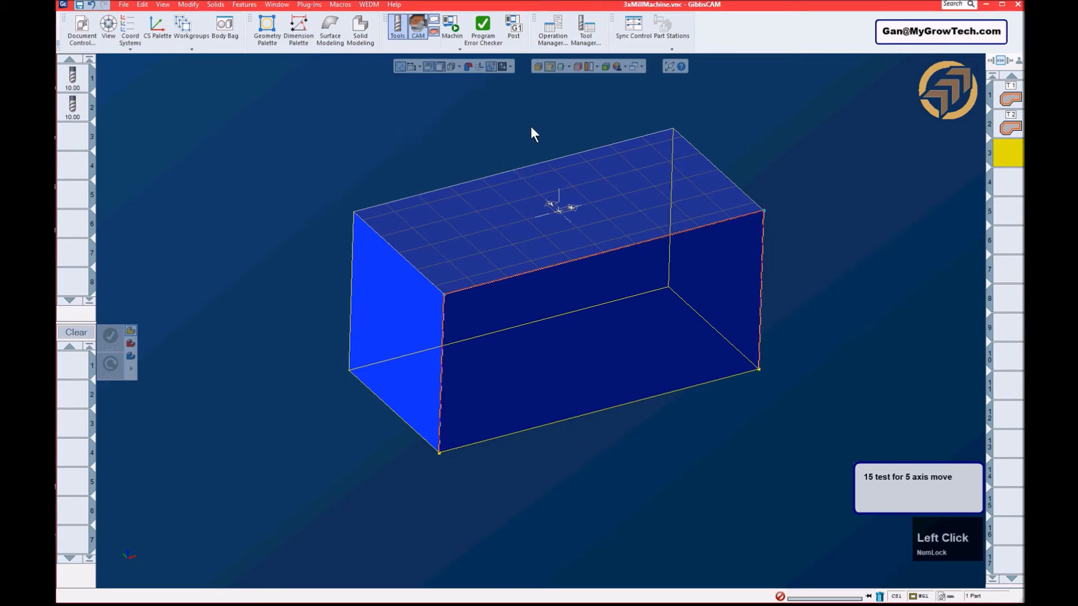
click(553, 67)
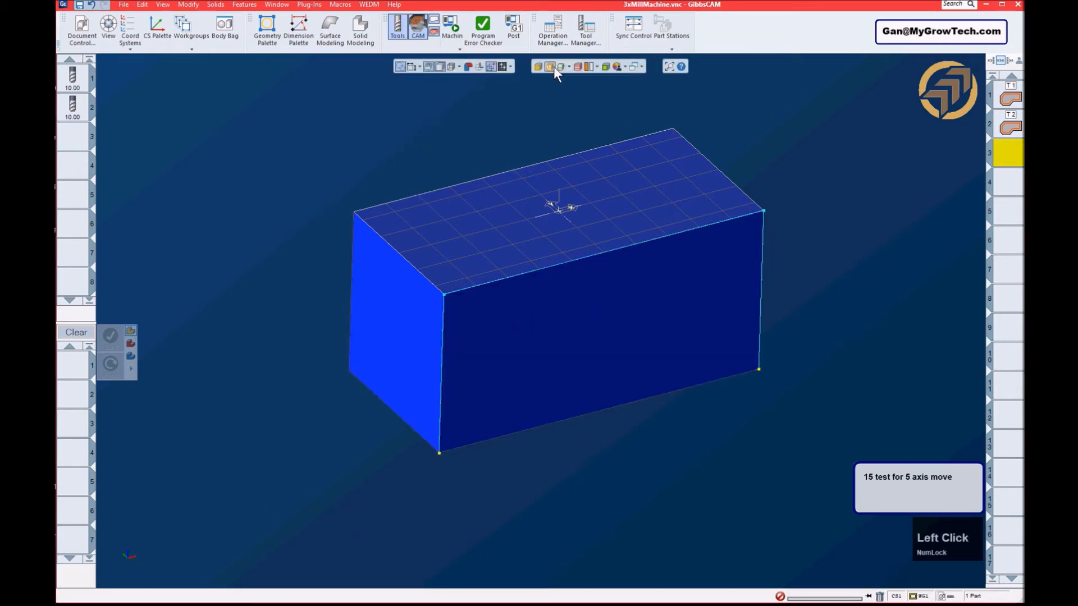
- Create a 5-Axis process using the second 10.00 tool
middle_drag(546, 113, 547, 144)
click(369, 159)
middle_drag(479, 202, 460, 219)
click(281, 178)
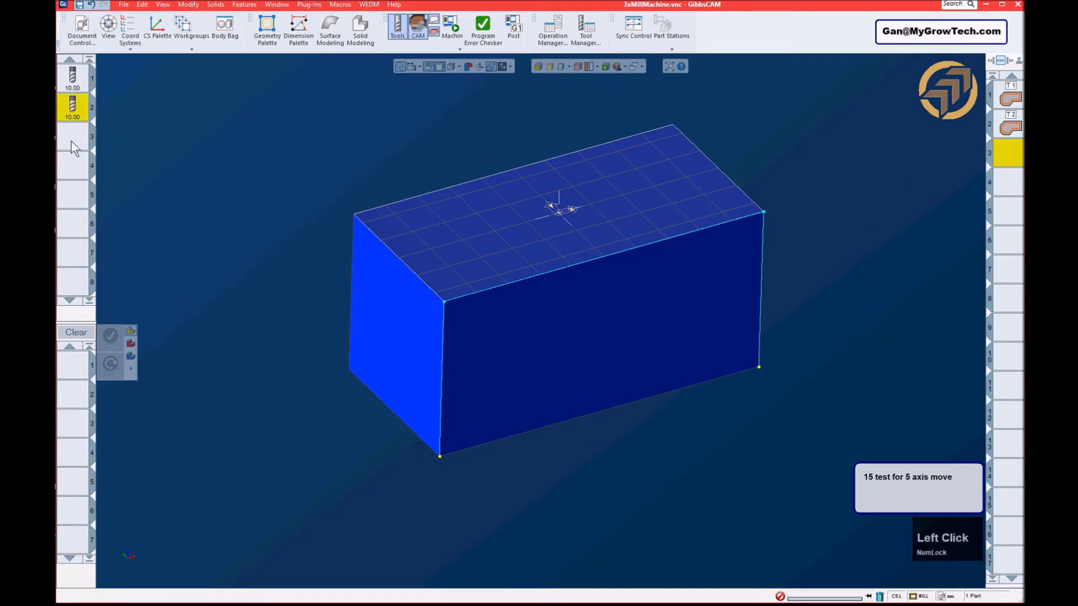
drag(79, 120, 85, 373)
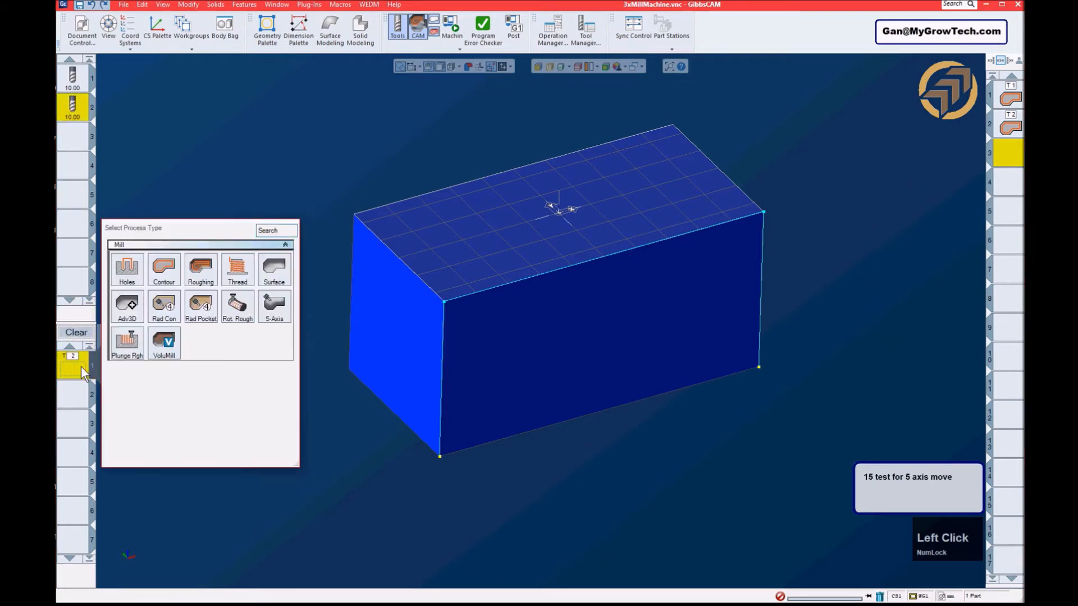
click(277, 312)
drag(575, 208, 419, 119)
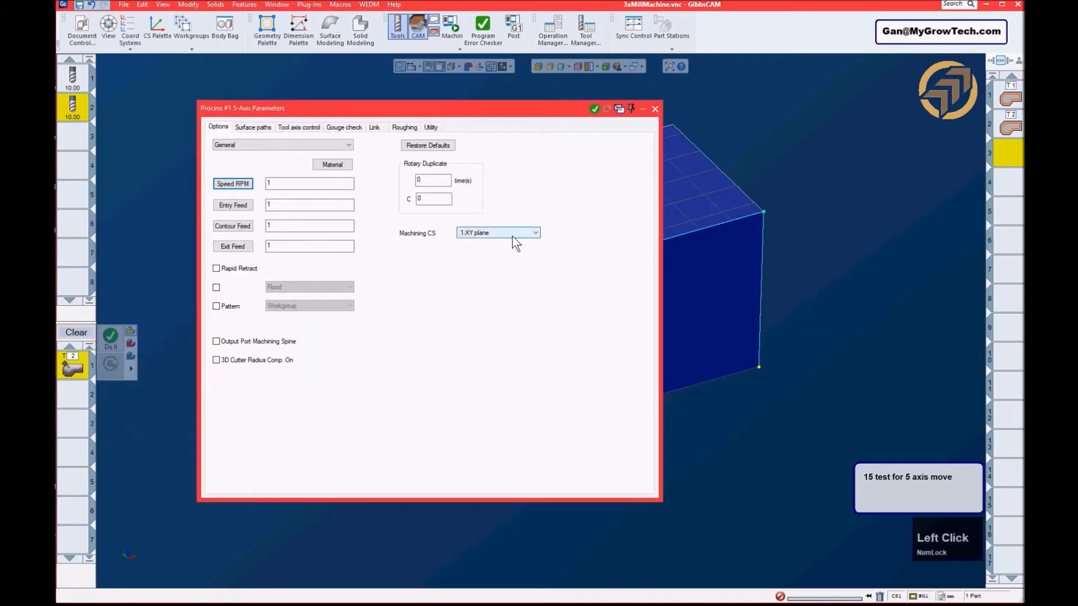
- Set the process's surface path pattern to Project curves
click(255, 127)
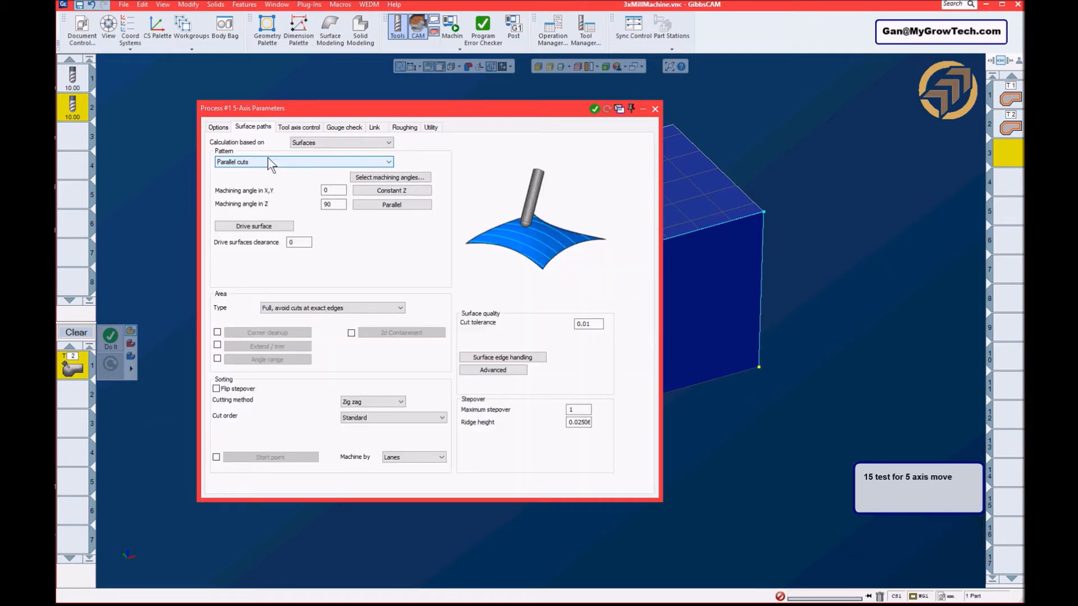
click(267, 161)
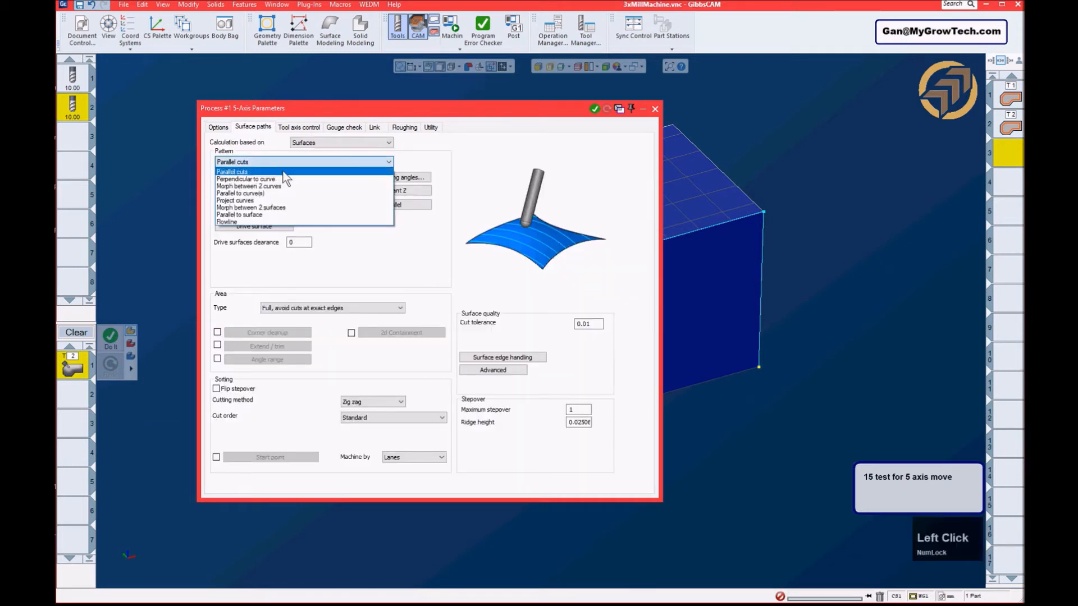
click(273, 201)
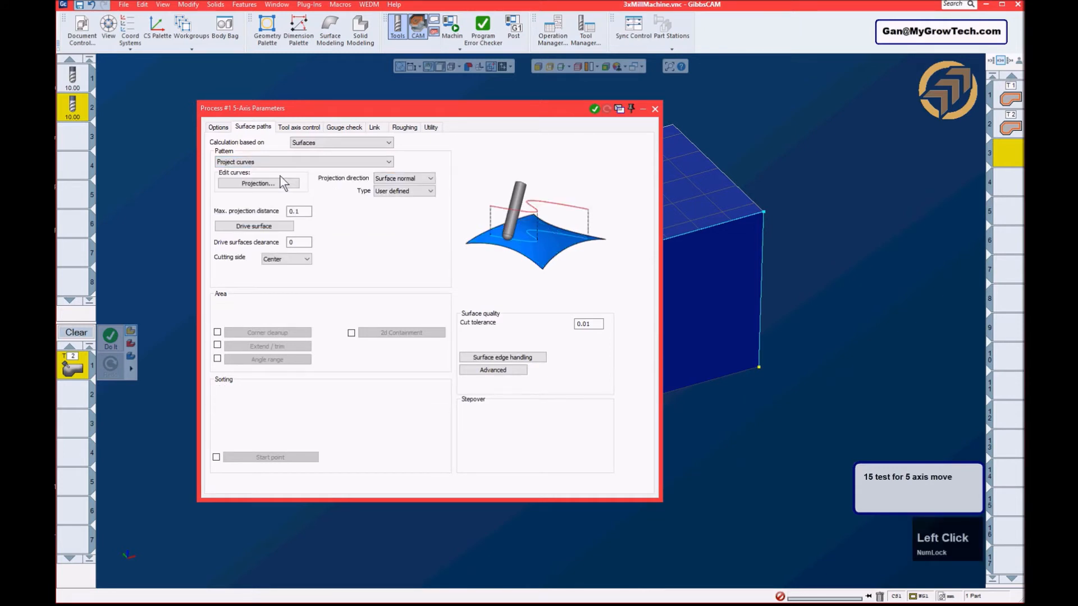
- Select only the part's top face and its two end faces as the drive surfaces
click(254, 226)
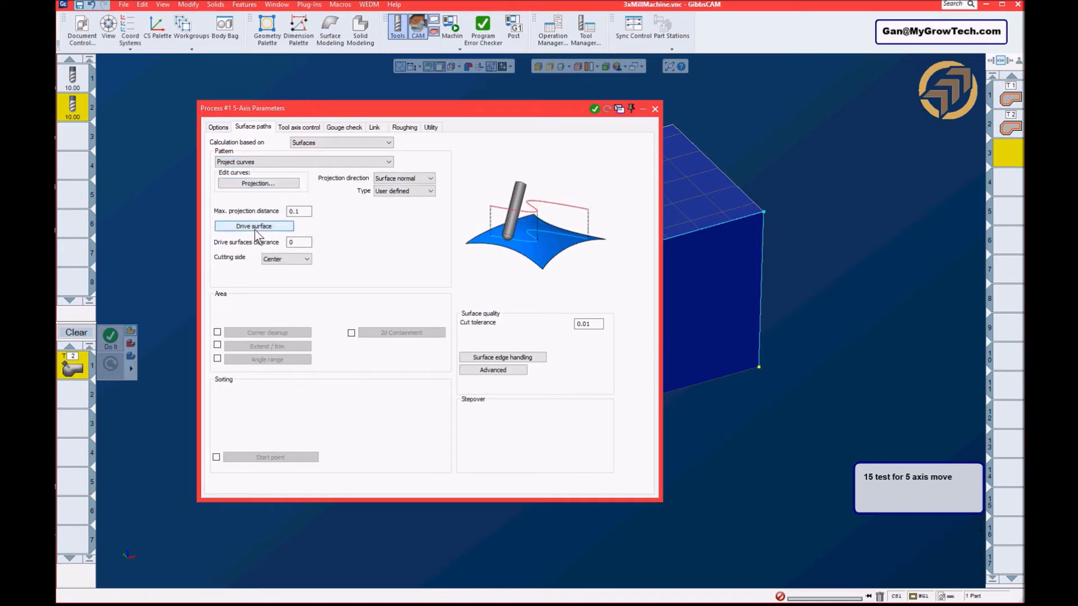
click(381, 311)
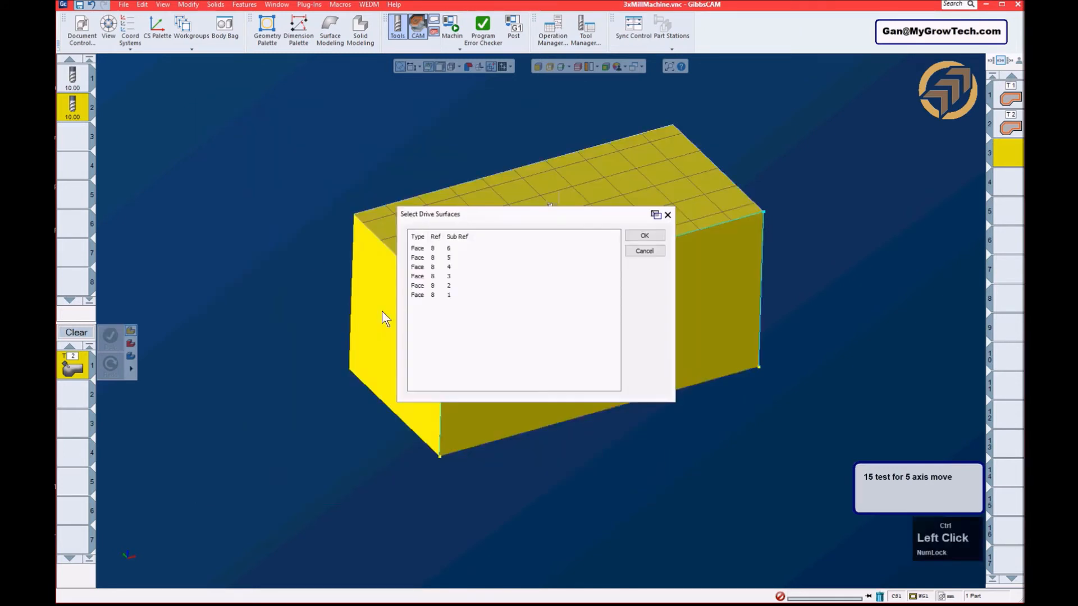
click(743, 118)
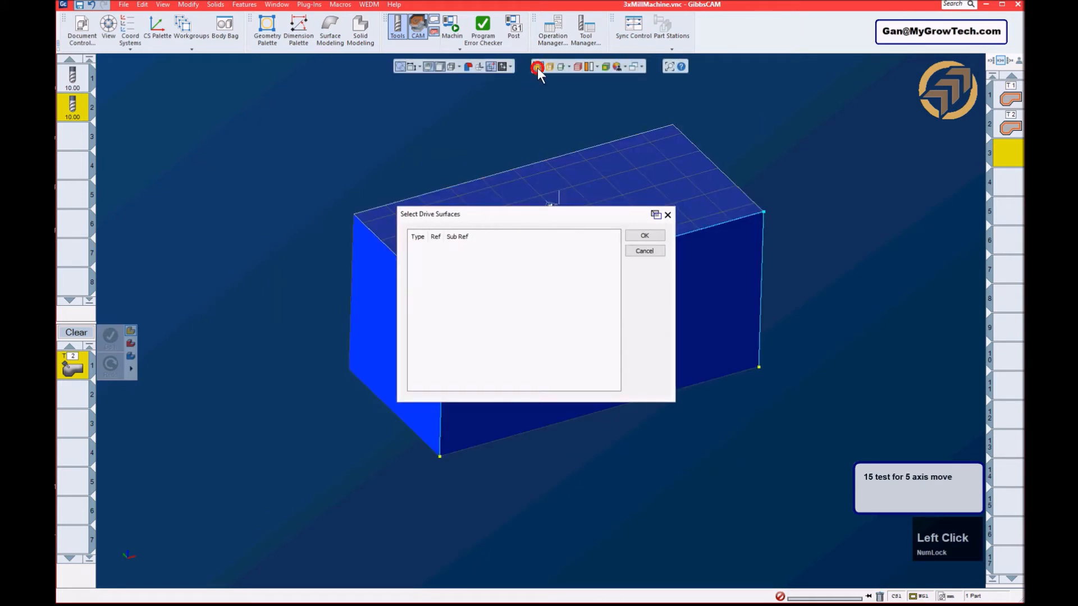
ctrl+click(372, 280)
ctrl+click(705, 173)
middle_drag(823, 171, 665, 227)
ctrl+click(677, 190)
click(645, 236)
- Assign the extracted edge geometry on the front of the part as the projection curves
click(282, 183)
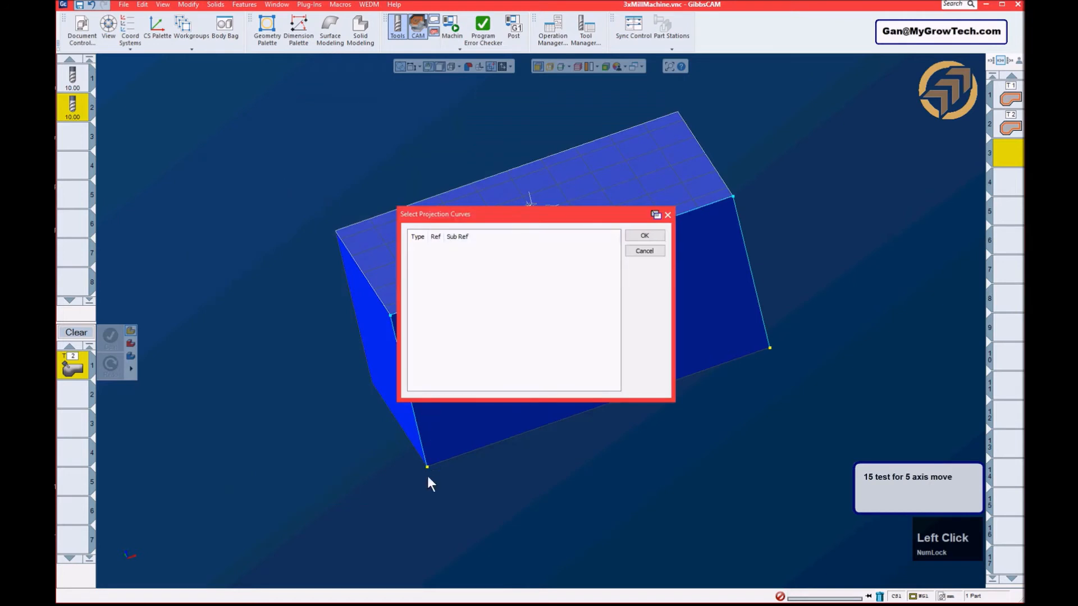
click(427, 468)
click(649, 236)
drag(410, 108, 427, 103)
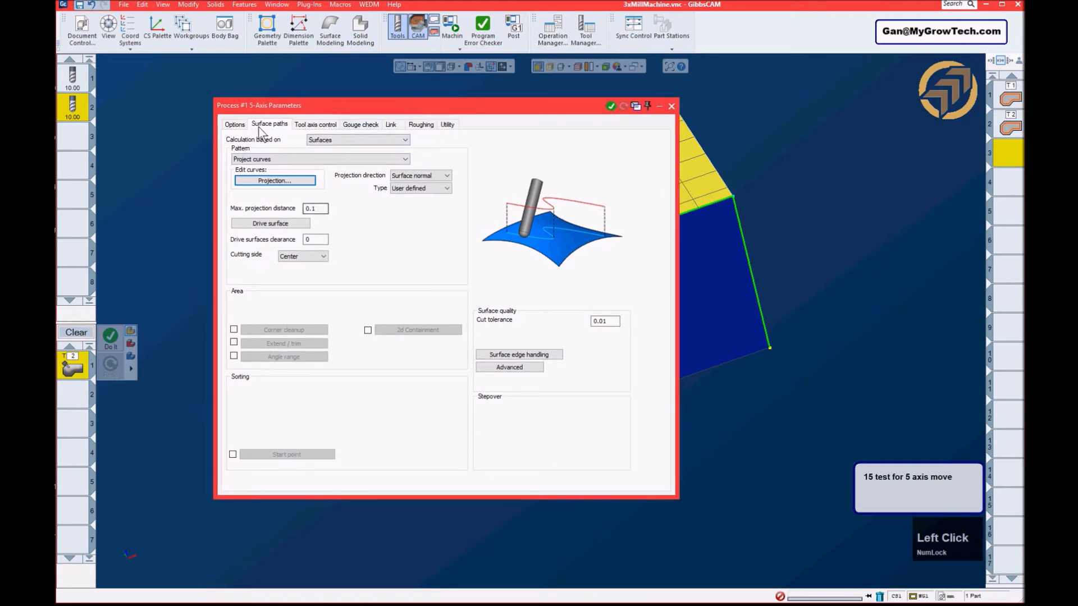
- Review the tool axis and gouge check settings, and set the retract clearance height and incremental height to 500
click(318, 125)
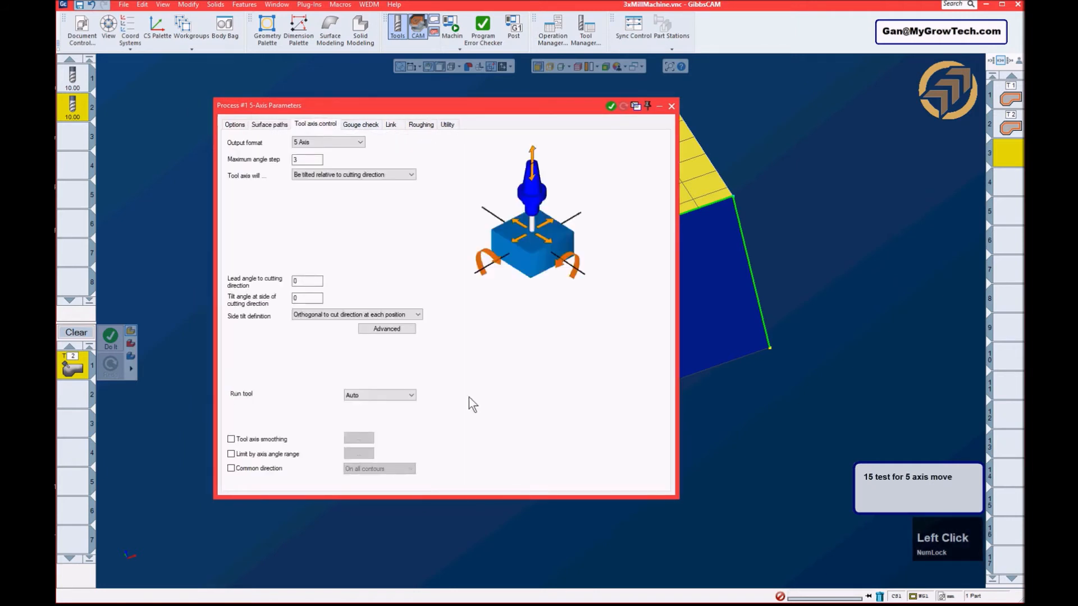
click(359, 125)
click(391, 125)
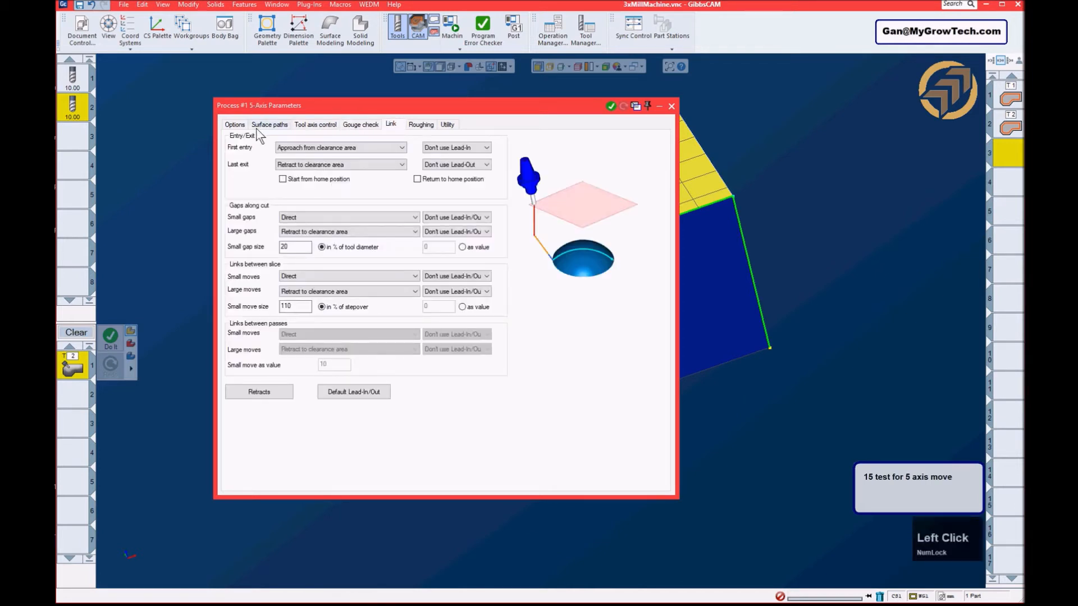
click(259, 391)
click(497, 212)
drag(498, 211, 424, 208)
text(1)
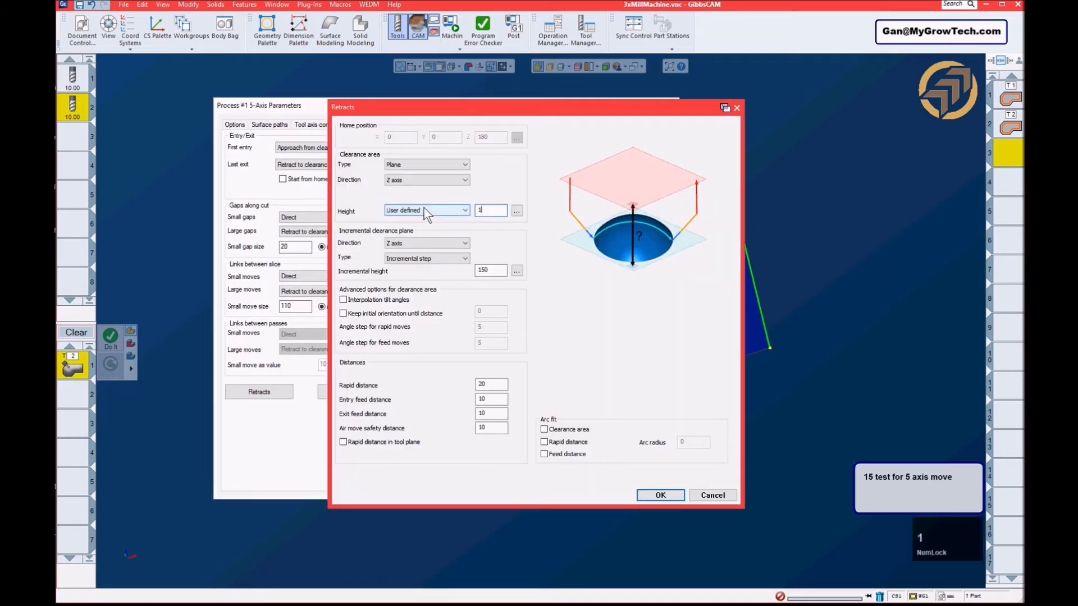
drag(493, 212, 428, 214)
text(500)
drag(497, 270, 442, 264)
text(500)
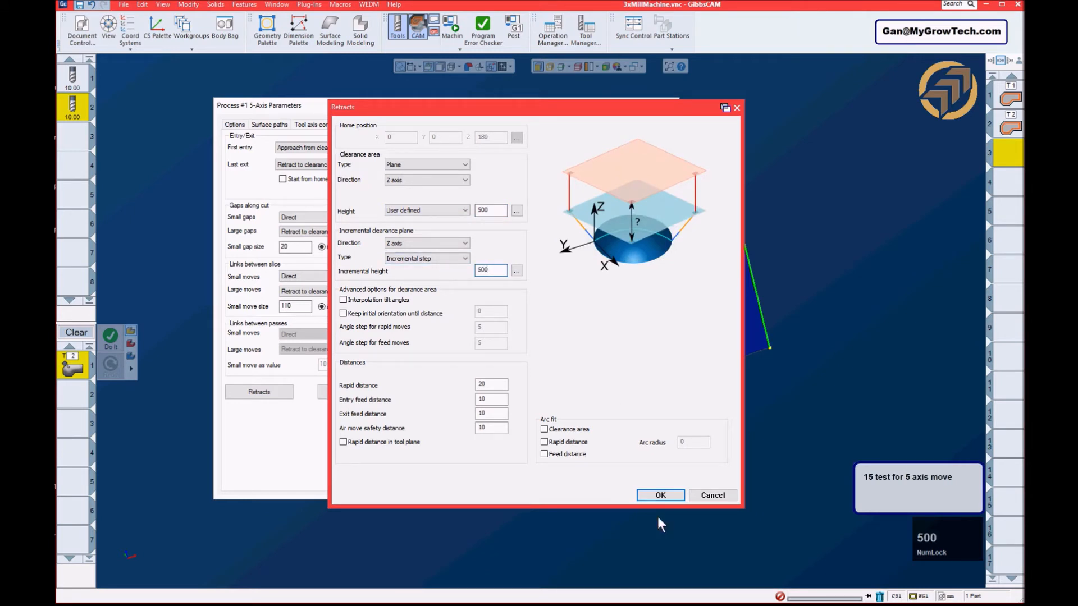
click(663, 497)
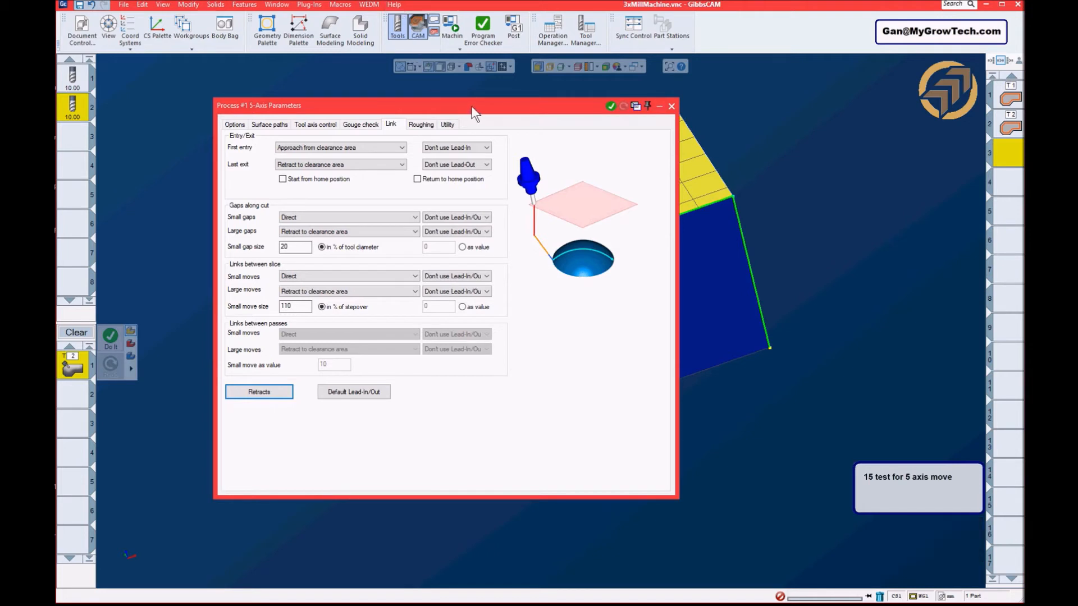
- Generate the 5-axis toolpath as the third operation and inspect its approach and retract moves
drag(473, 110, 483, 102)
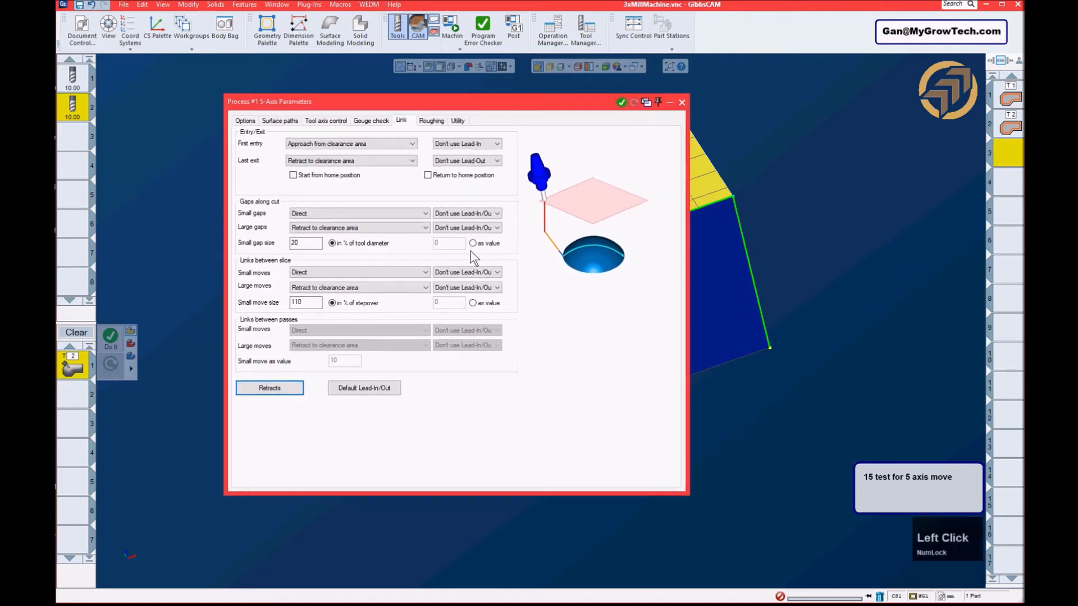
click(621, 102)
click(682, 101)
middle_drag(506, 196, 624, 228)
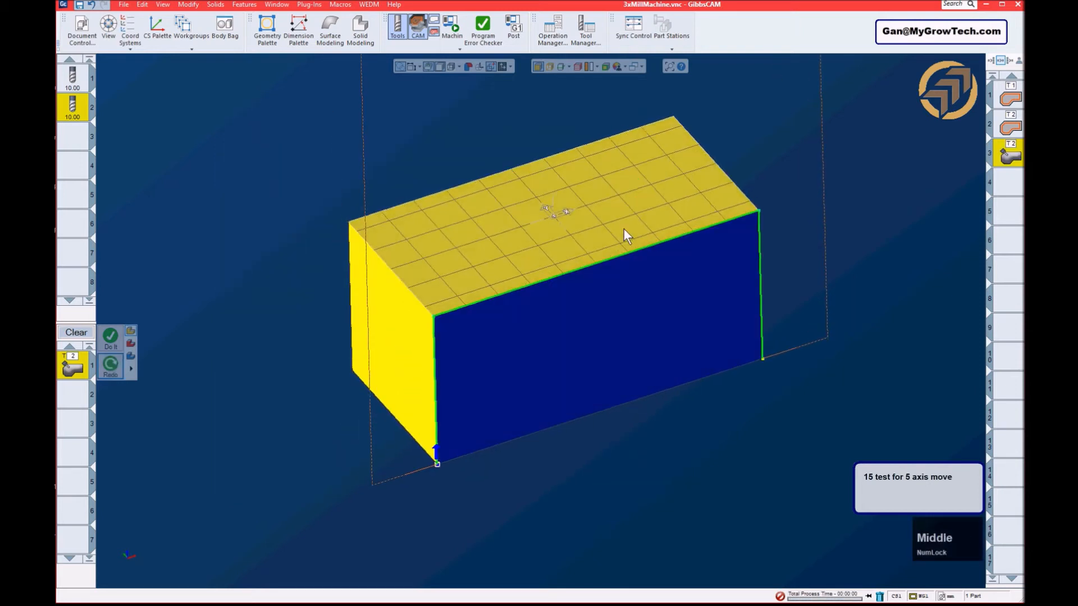
scroll(625, 228, up, 5)
drag(626, 230, 627, 275)
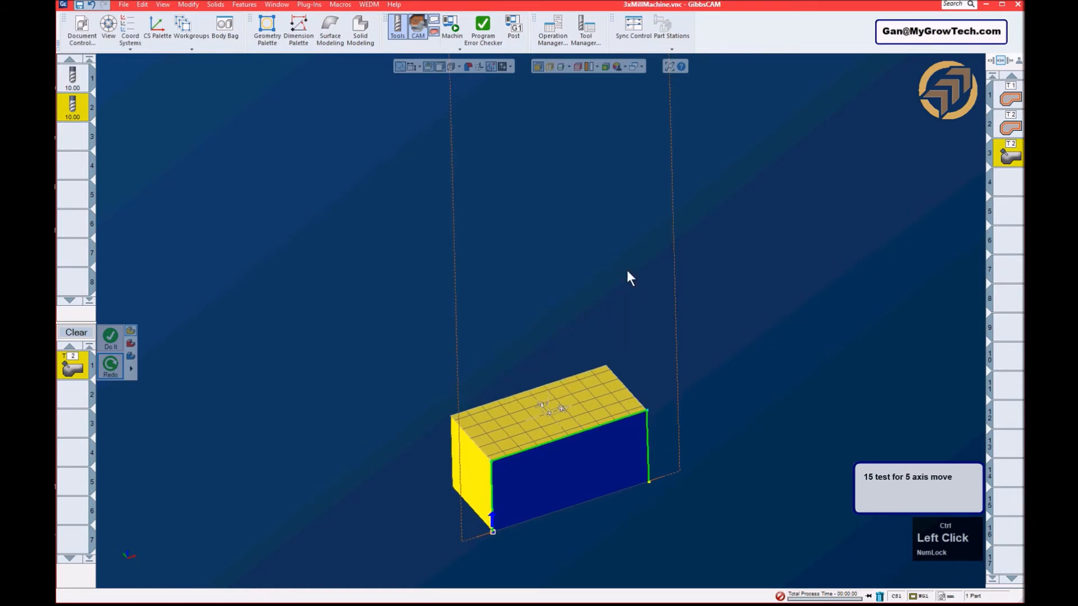
scroll(631, 233, up, 5)
scroll(624, 228, up, 2)
scroll(610, 224, down, 3)
drag(569, 266, 539, 275)
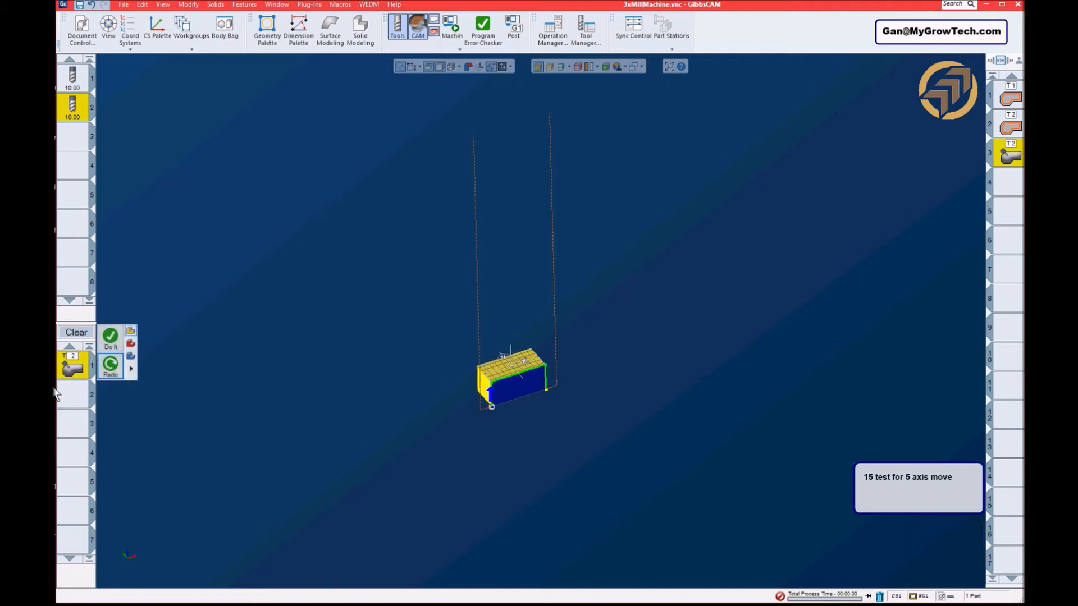
- Set the 5-axis process's retract clearance height and incremental height to 50 and recalculate the toolpath
double_click(66, 371)
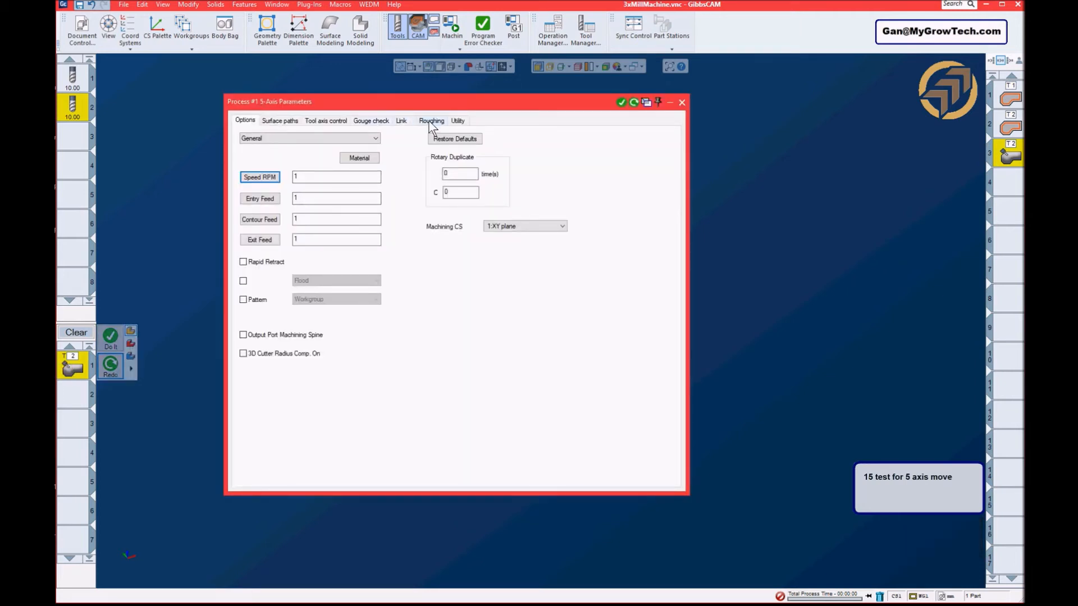
click(402, 121)
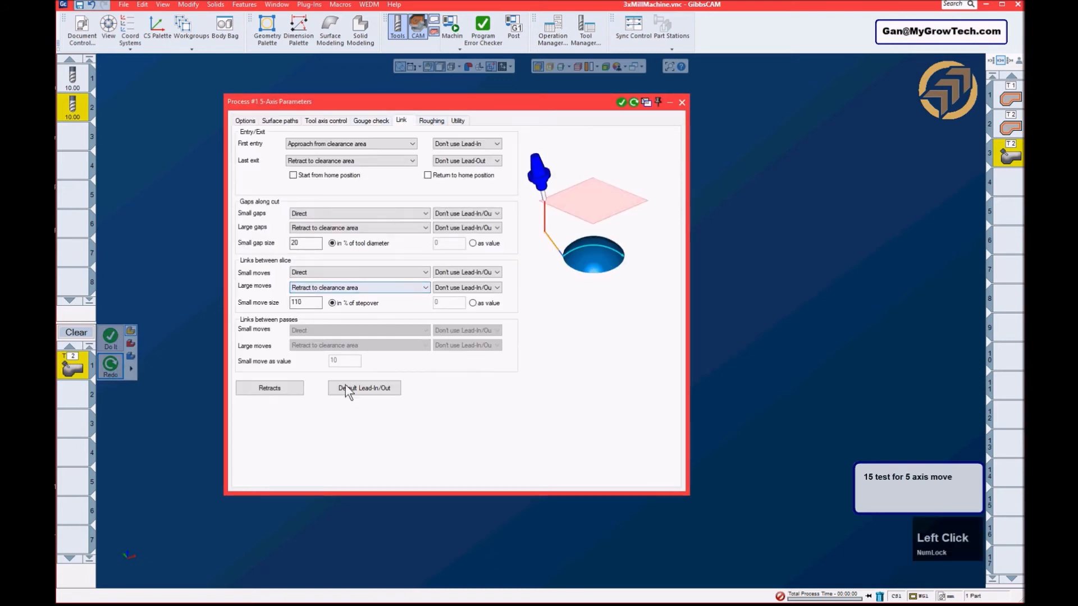
click(281, 391)
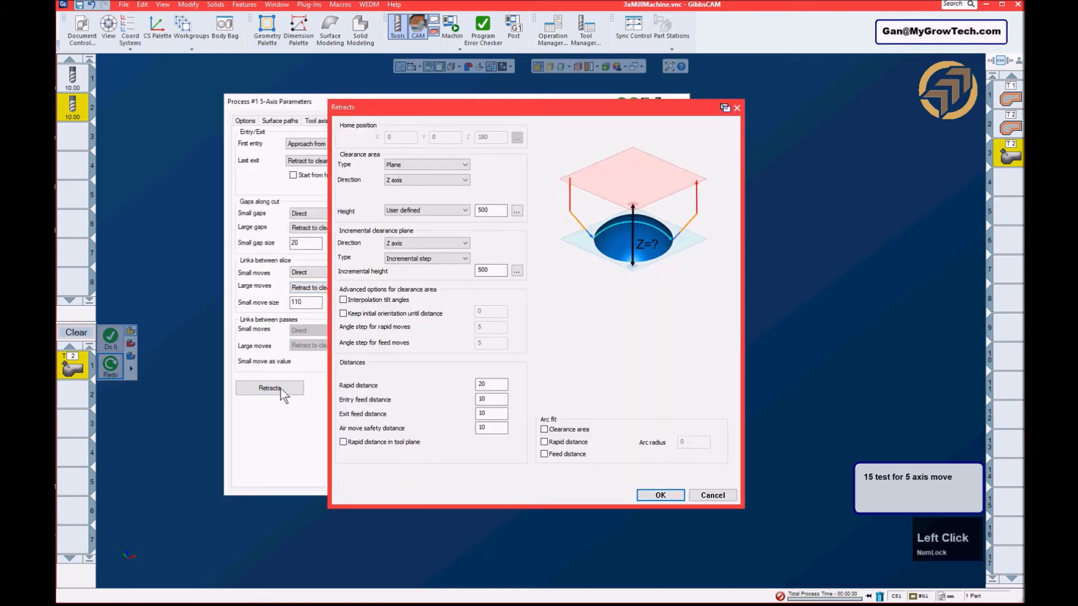
drag(499, 212, 429, 211)
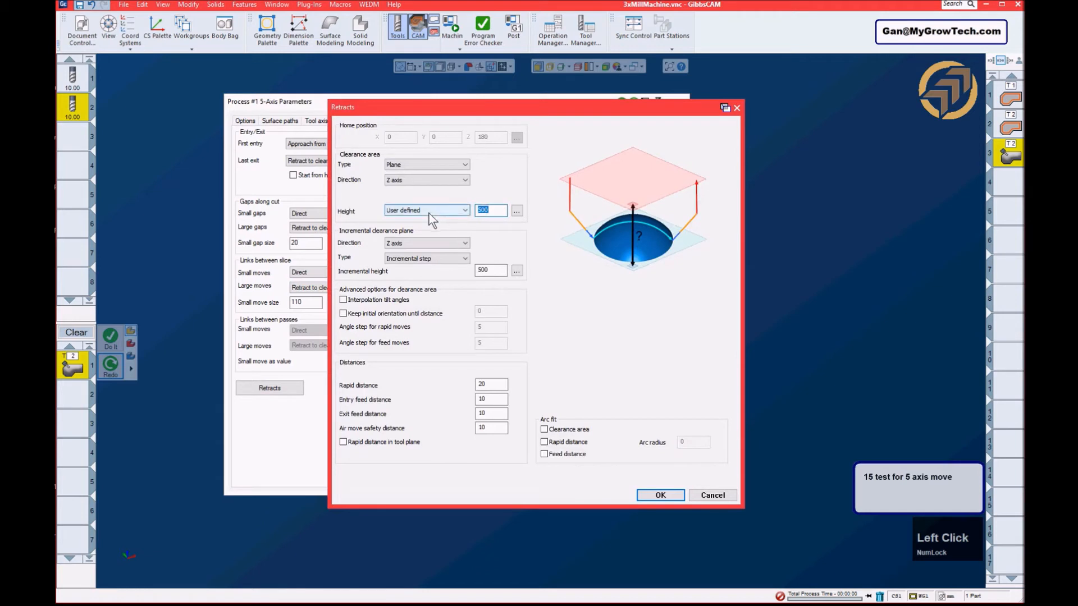
text(5)
drag(504, 270, 476, 270)
text(5)
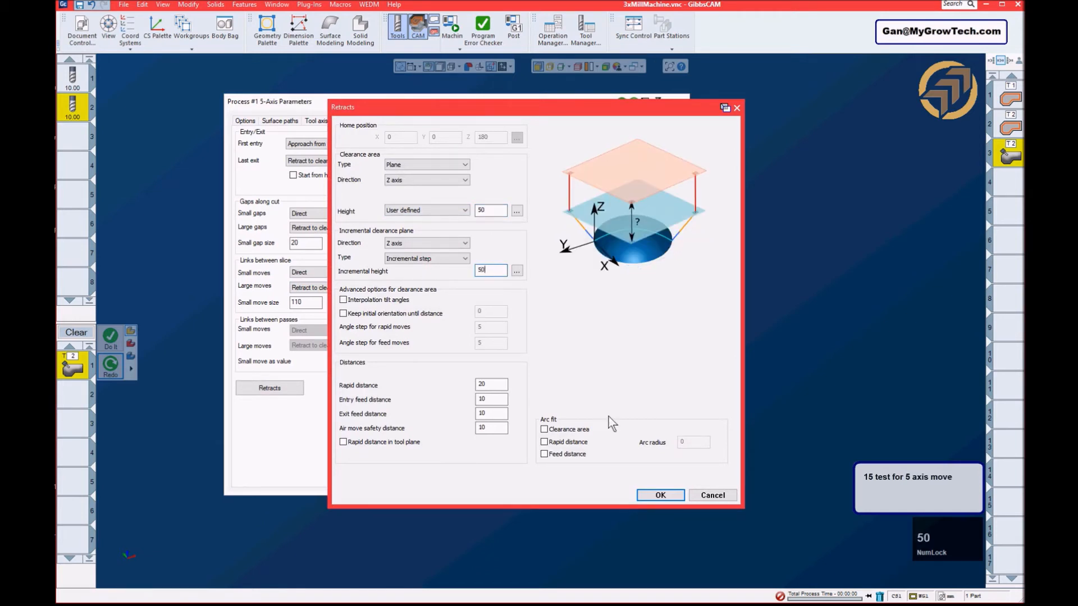
click(652, 494)
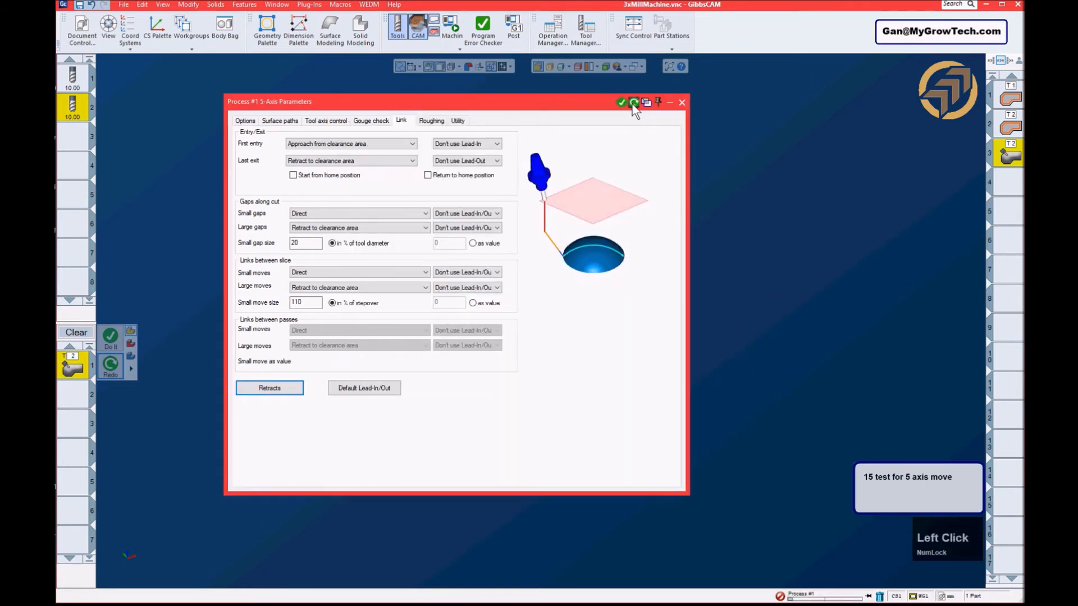
click(682, 103)
- Examine the recalculated toolpath's clearance moves and its path around the part
middle_click(624, 382)
ctrl+drag(602, 387, 647, 325)
scroll(670, 312, down, 5)
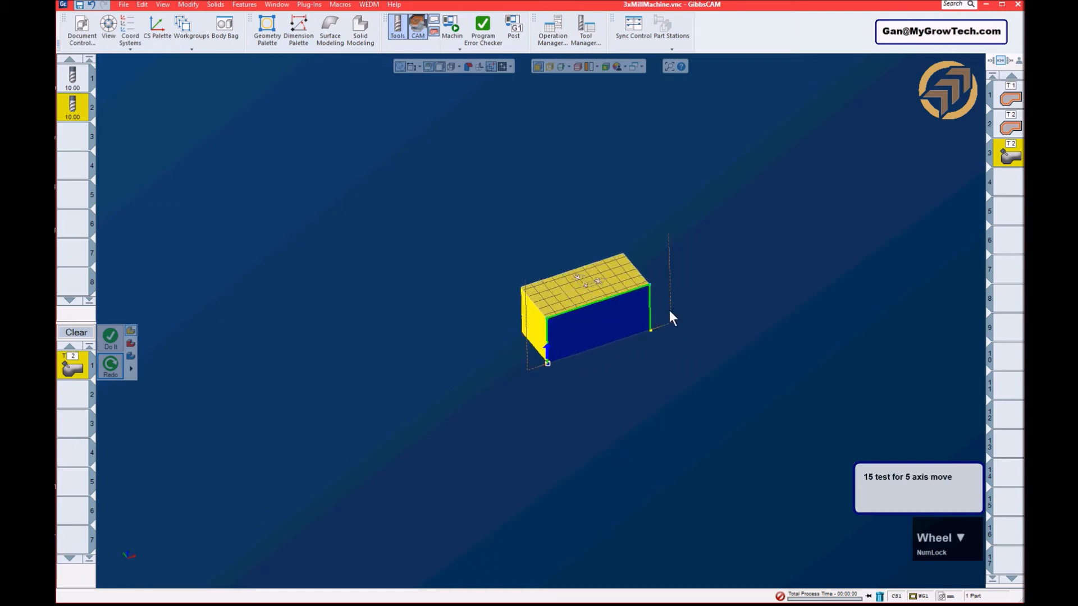
scroll(721, 293, down, 2)
scroll(719, 291, down, 3)
ctrl+drag(747, 298, 700, 281)
scroll(665, 251, down, 1)
ctrl+click(649, 225)
middle_drag(803, 253, 723, 245)
ctrl+drag(722, 245, 730, 248)
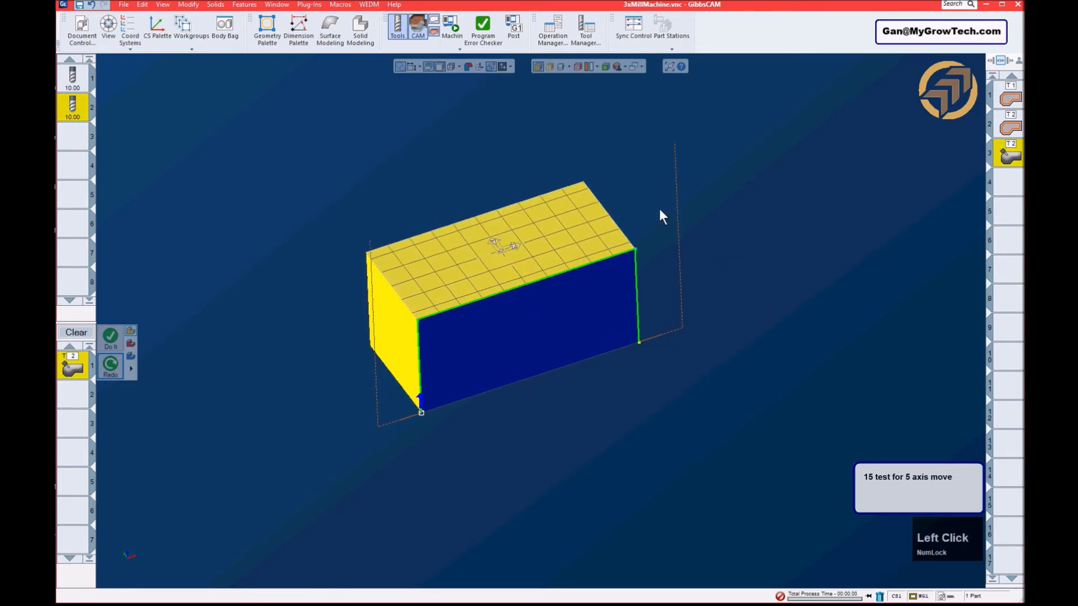
- Review the rotation preferences of the third operation and leave them as they are
right_click(1008, 156)
click(964, 338)
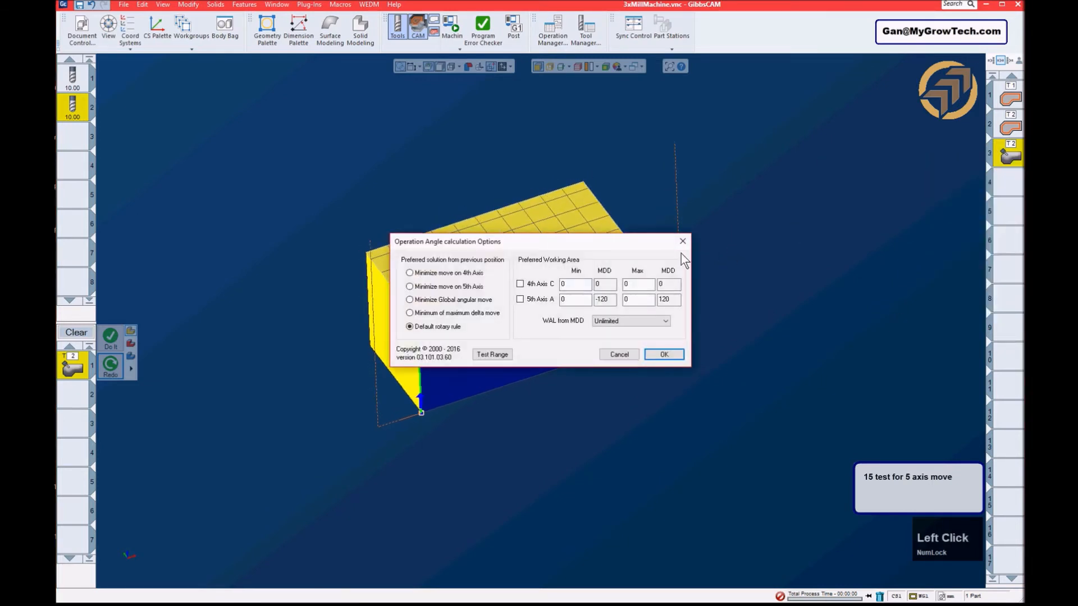
drag(605, 246, 758, 200)
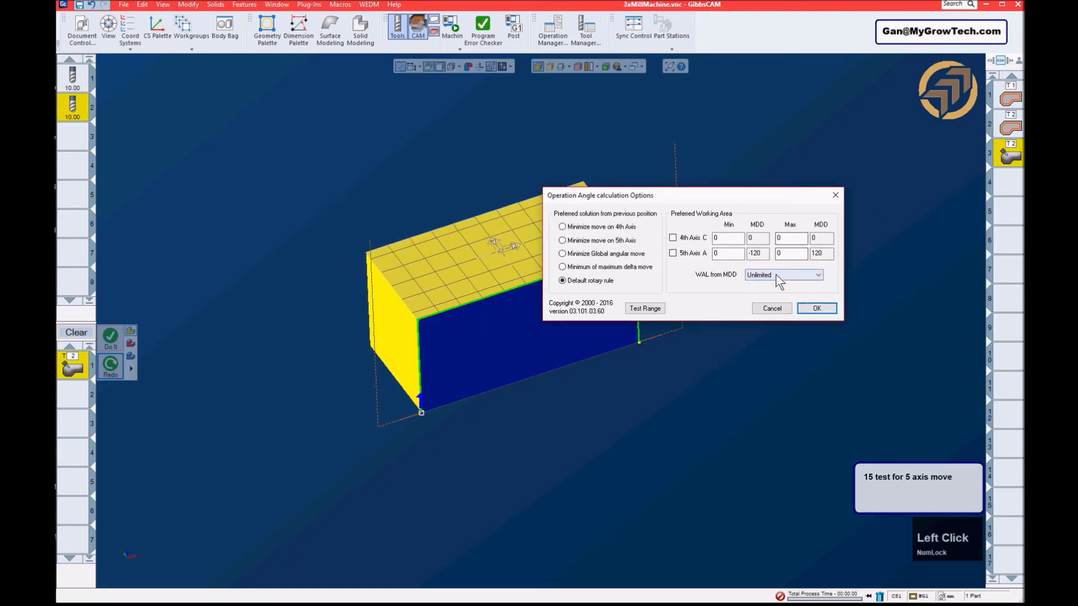
click(769, 309)
ctrl+drag(745, 264, 778, 281)
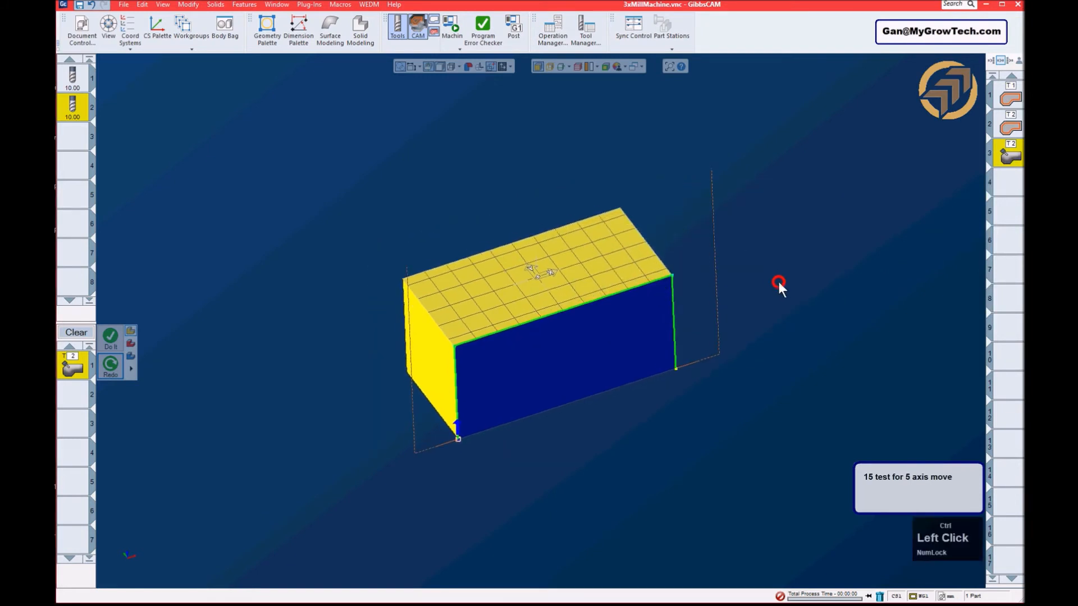
- Start machine simulation for only the selected 5-axis operation and advance to its first moves for a close view of the tool
click(455, 31)
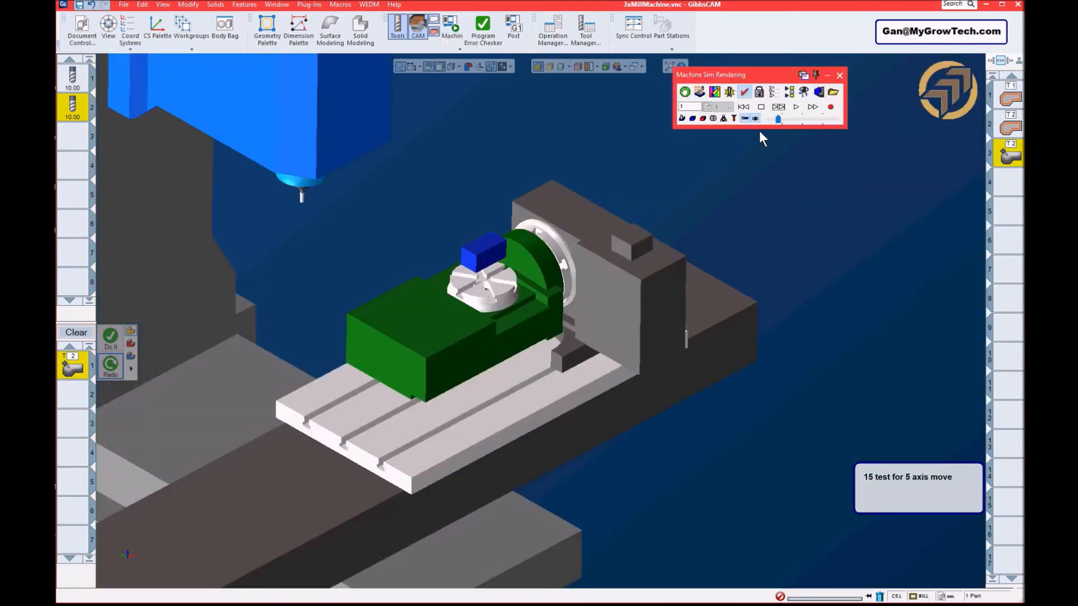
click(788, 95)
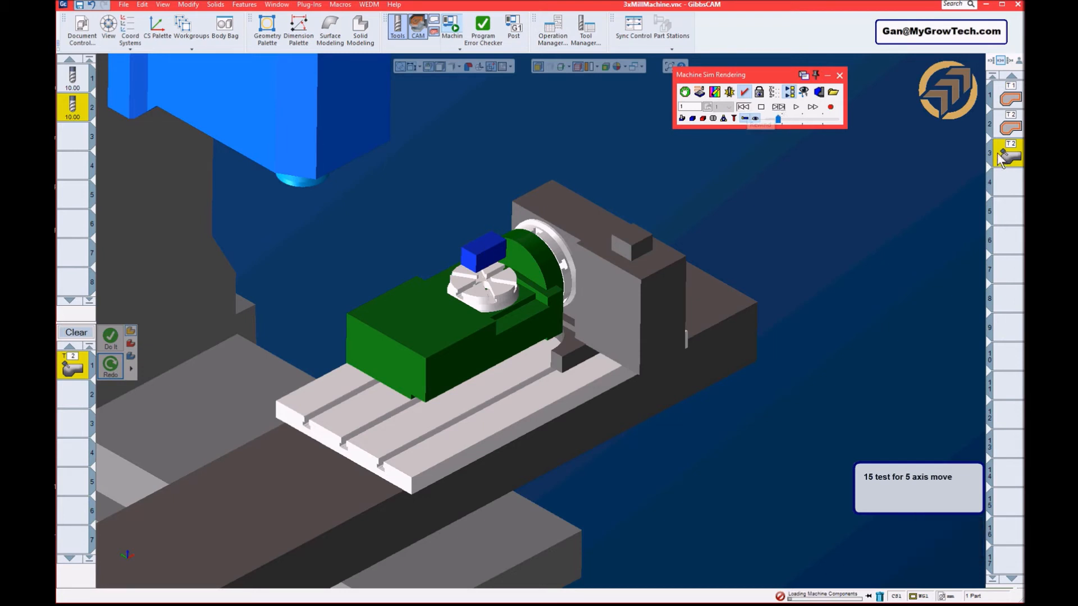
click(779, 107)
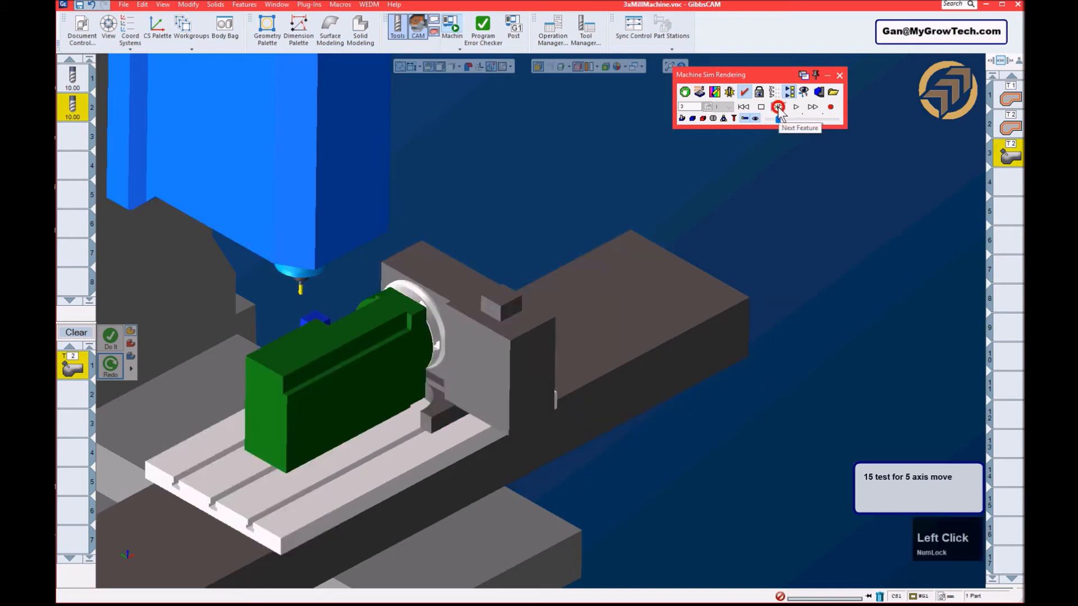
click(779, 107)
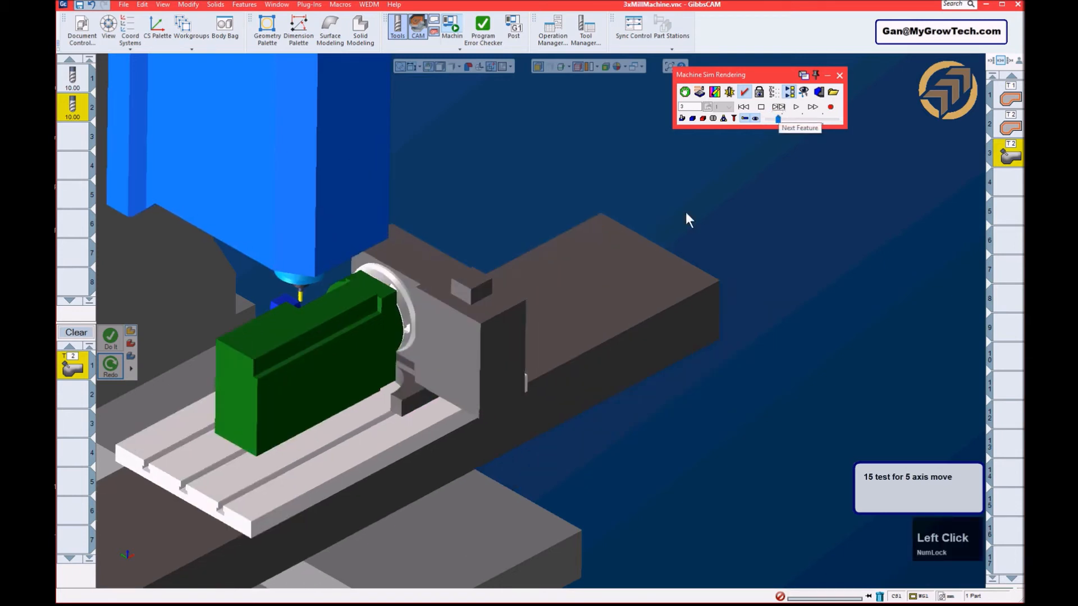
ctrl+middle_drag(433, 373, 587, 357)
ctrl+drag(586, 357, 723, 305)
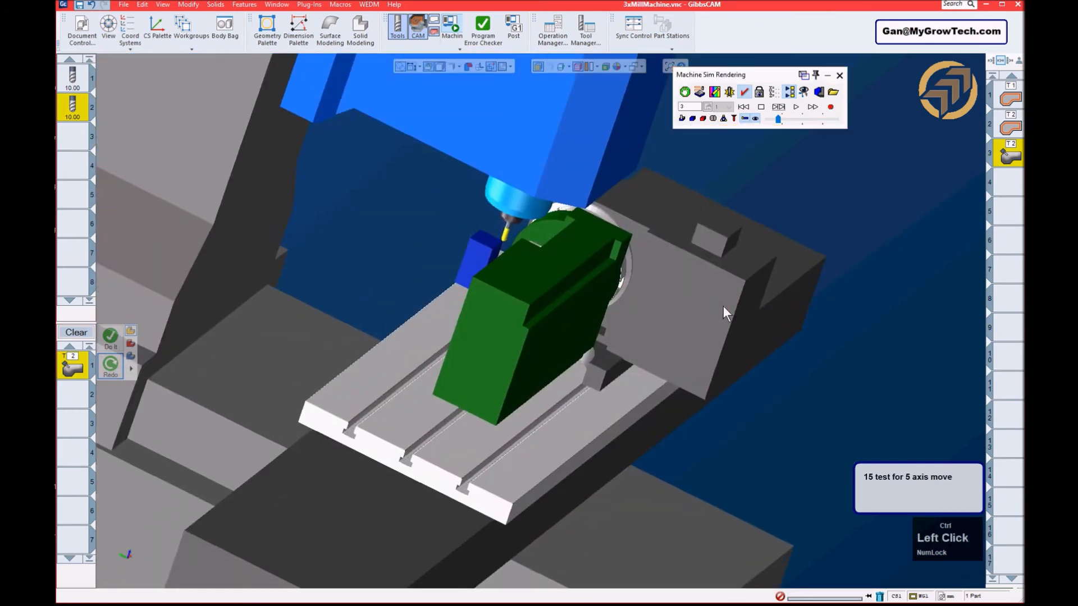
middle_drag(552, 207, 521, 262)
scroll(521, 261, down, 2)
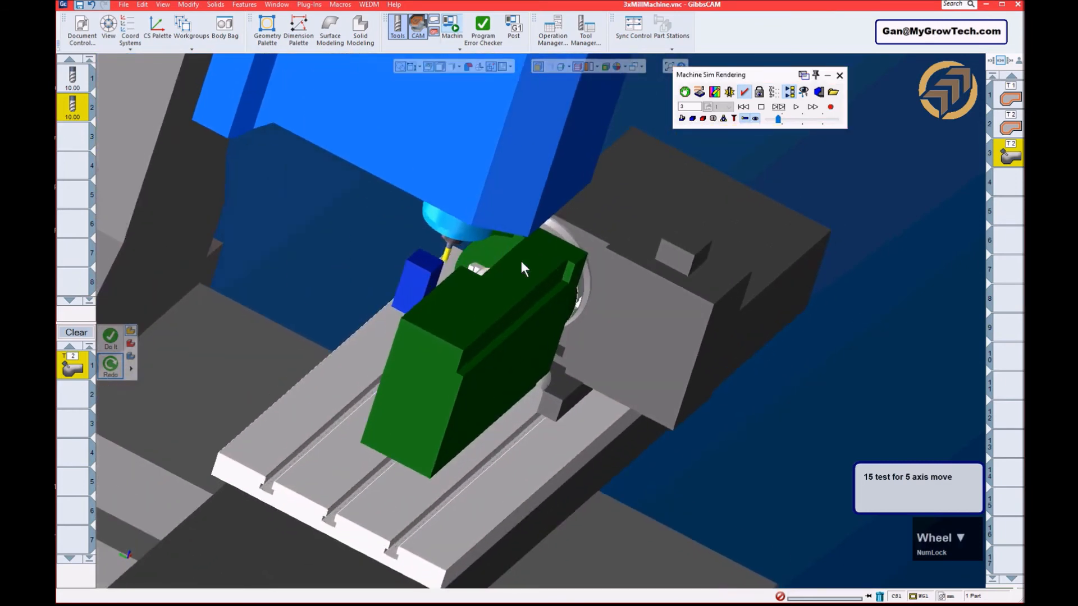
- Step feature by feature through the 5-axis operation's simulated moves, play the rest to the end and stop the simulation
click(778, 107)
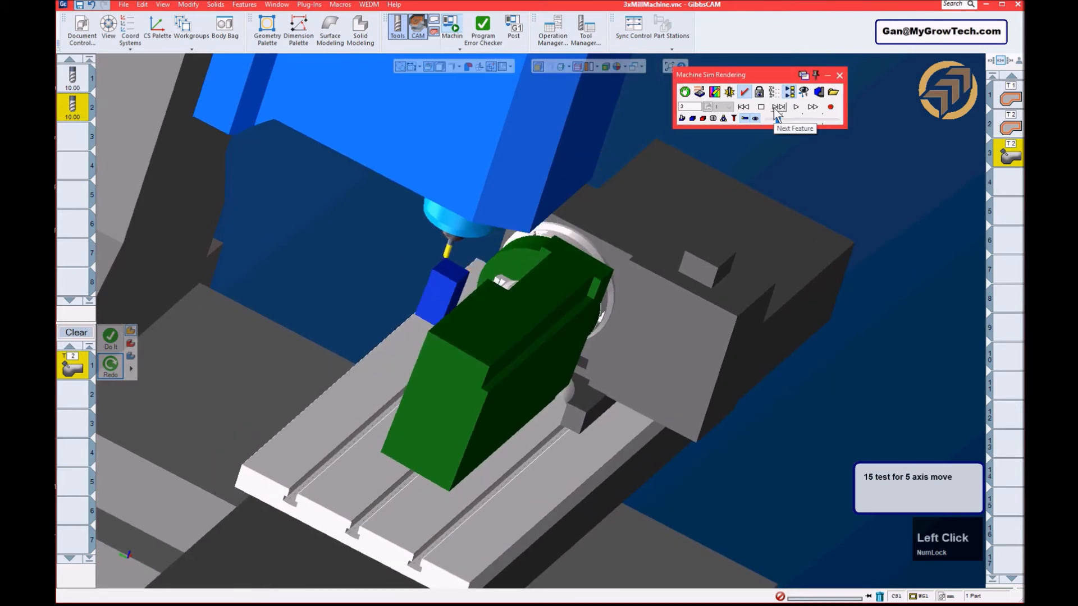
click(778, 107)
click(778, 106)
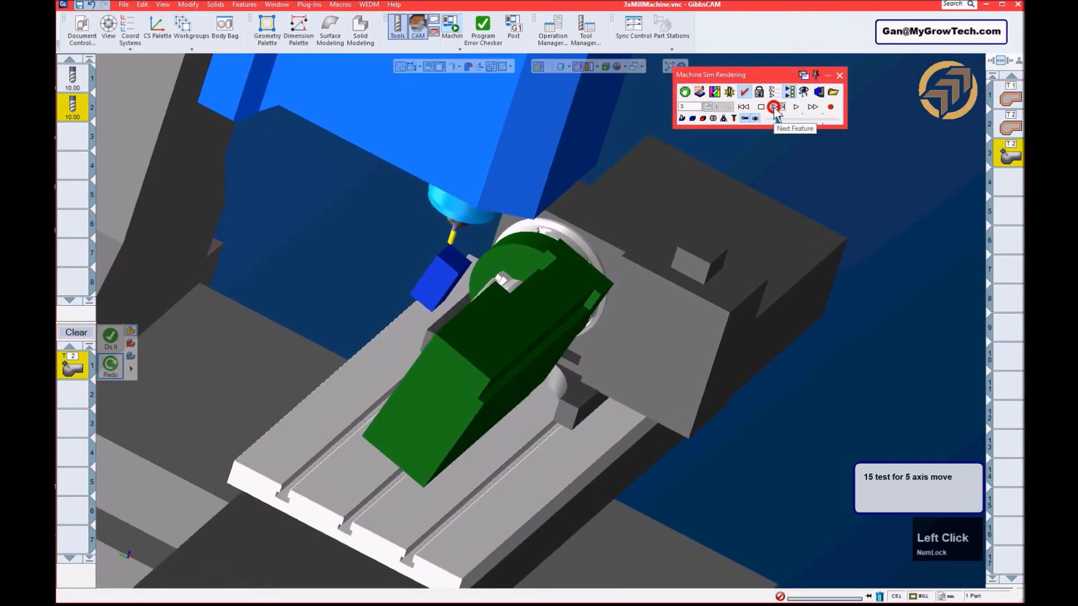
click(776, 107)
click(776, 107)
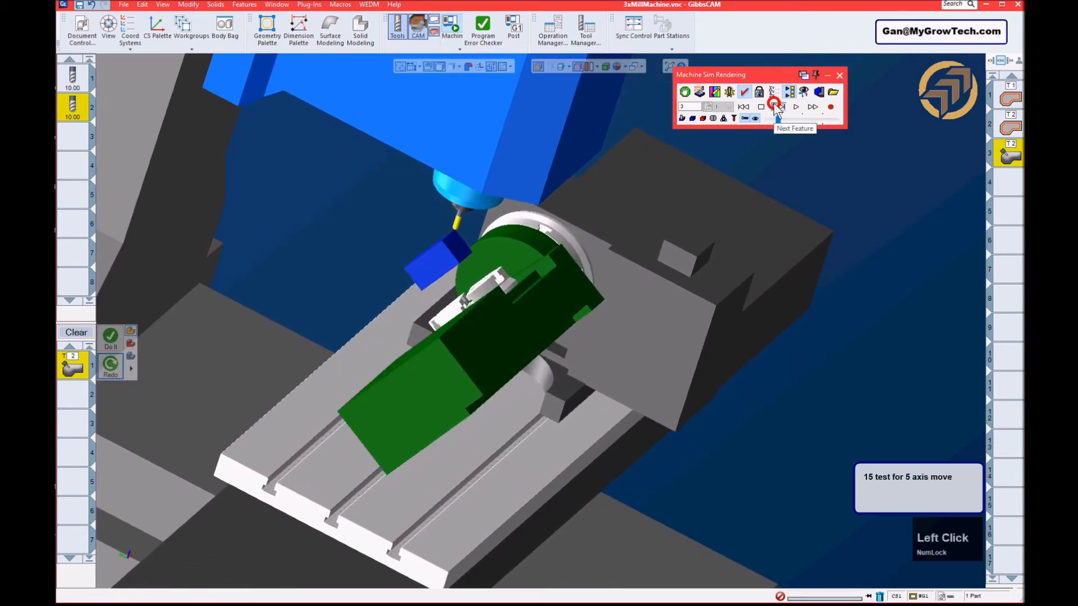
click(776, 107)
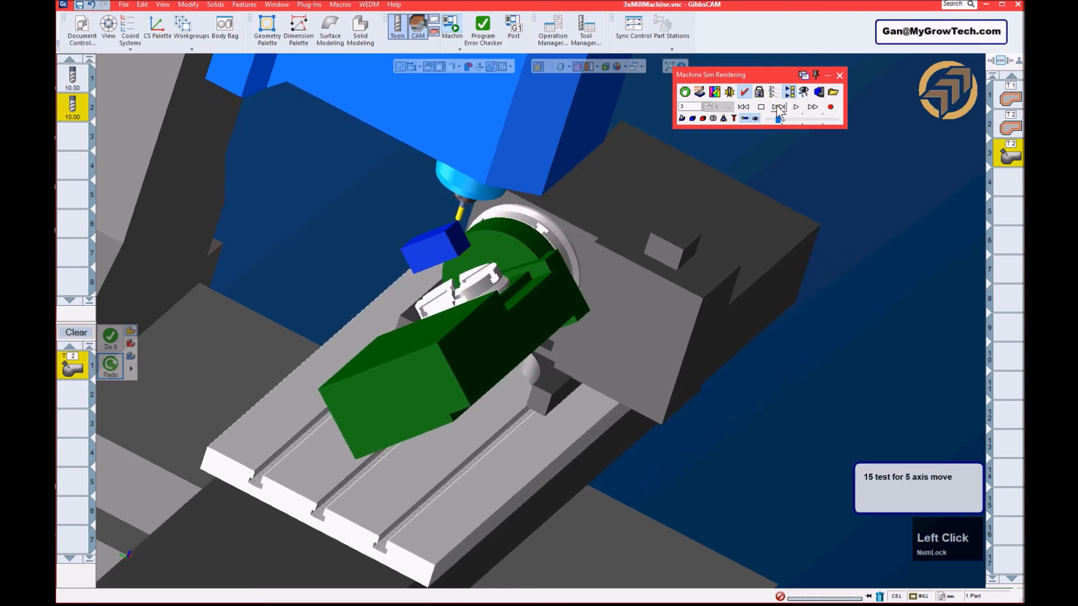
click(777, 107)
click(780, 109)
click(779, 108)
click(779, 108)
click(779, 108)
click(779, 108)
click(779, 108)
click(780, 109)
click(780, 108)
click(780, 108)
click(780, 109)
click(779, 109)
click(793, 109)
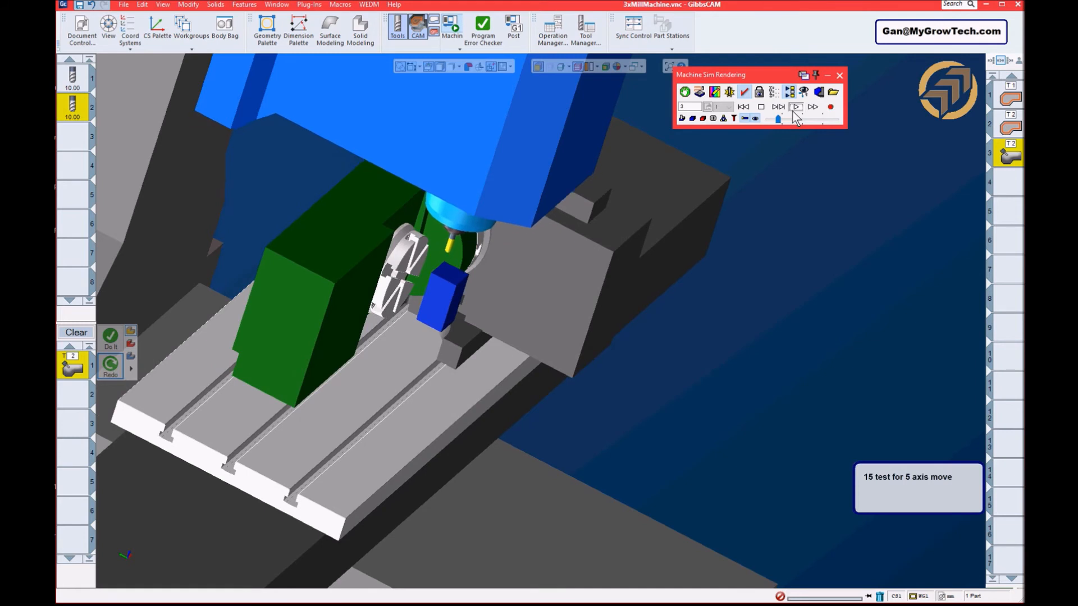
click(764, 107)
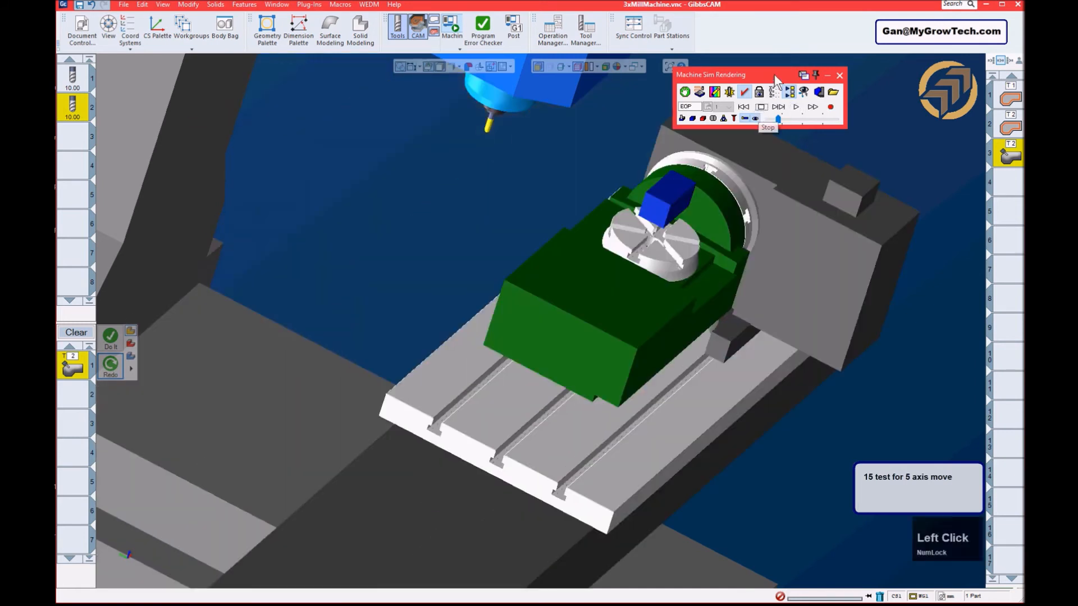
- Set the 5-axis operation's rotation preferences to use A- as the working area limit from the MDD
right_click(1010, 159)
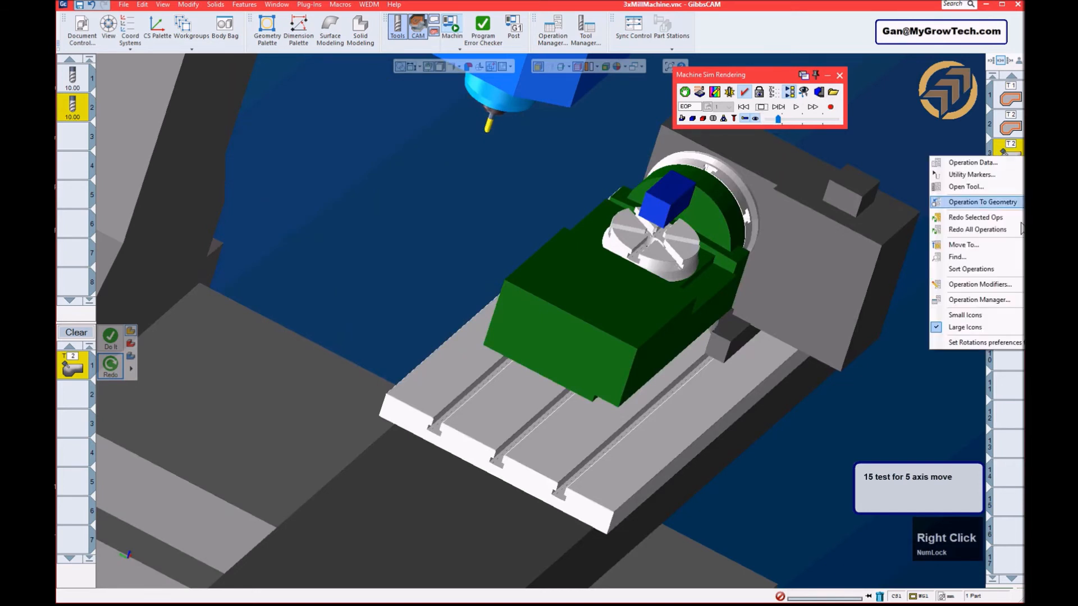
click(977, 342)
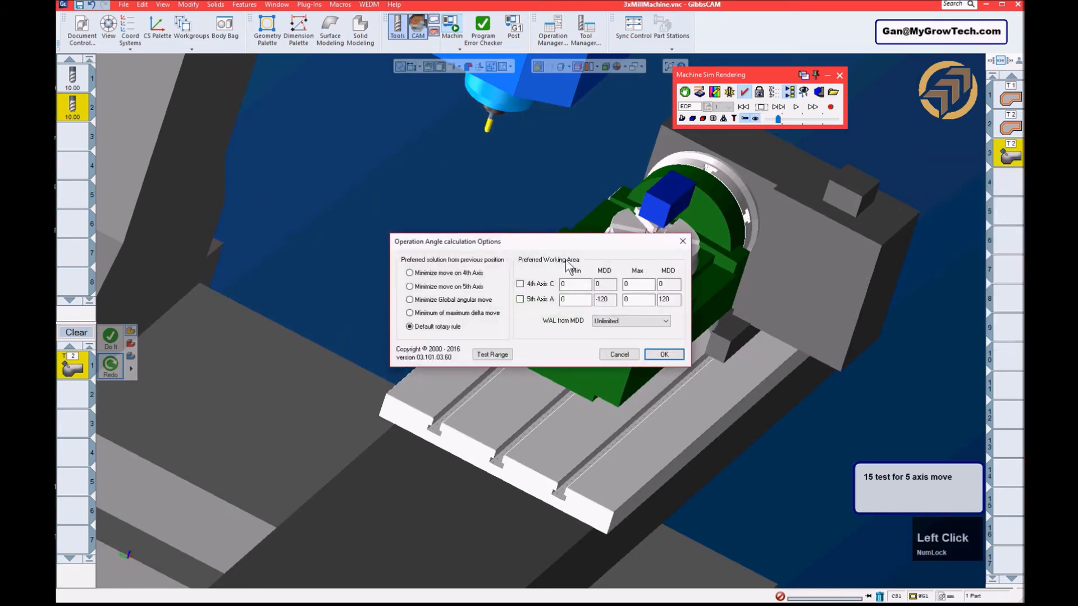
click(623, 321)
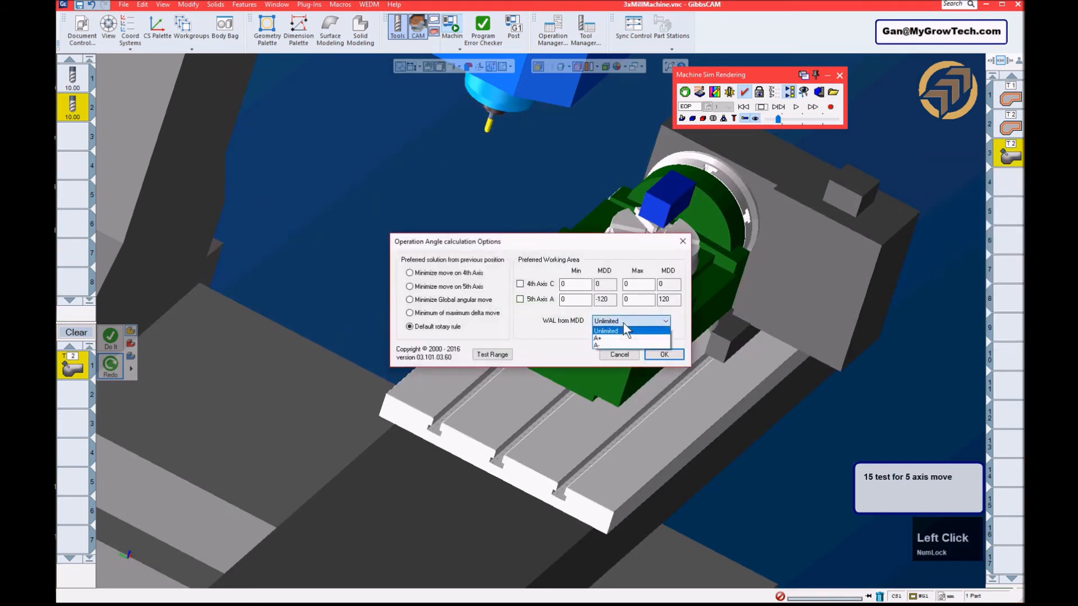
click(603, 344)
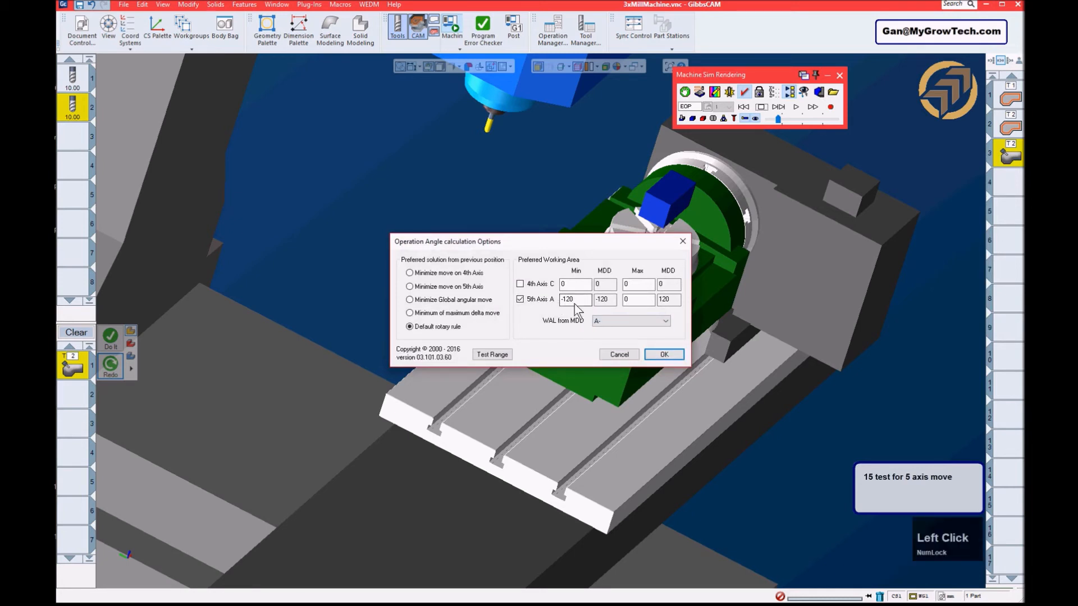
click(671, 355)
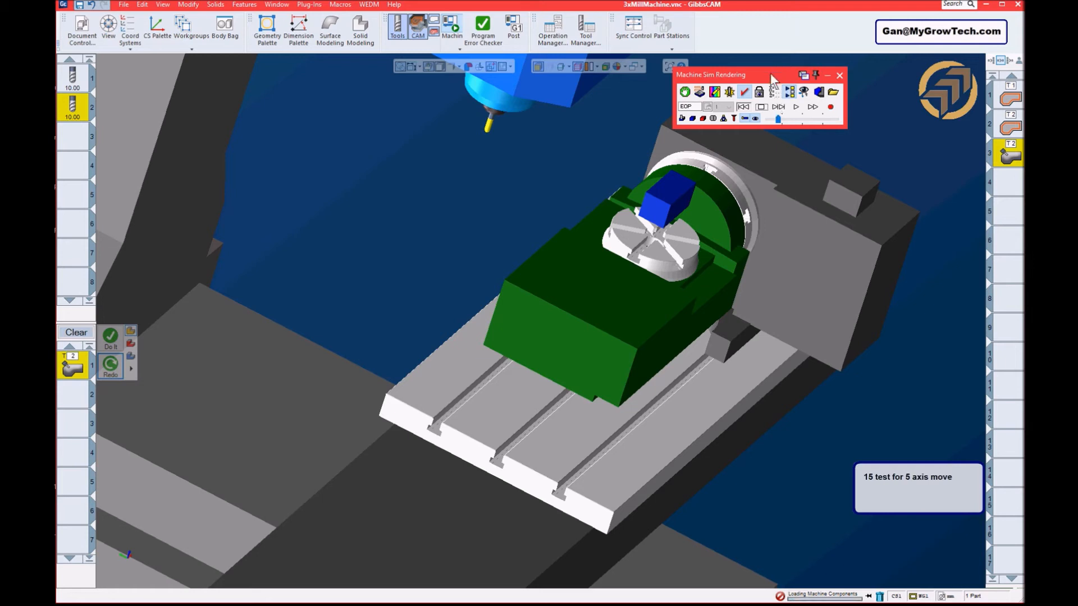
- Replay the machine simulation of the 5-axis operation to check its rotary moves, and return to the part model
drag(769, 73, 776, 67)
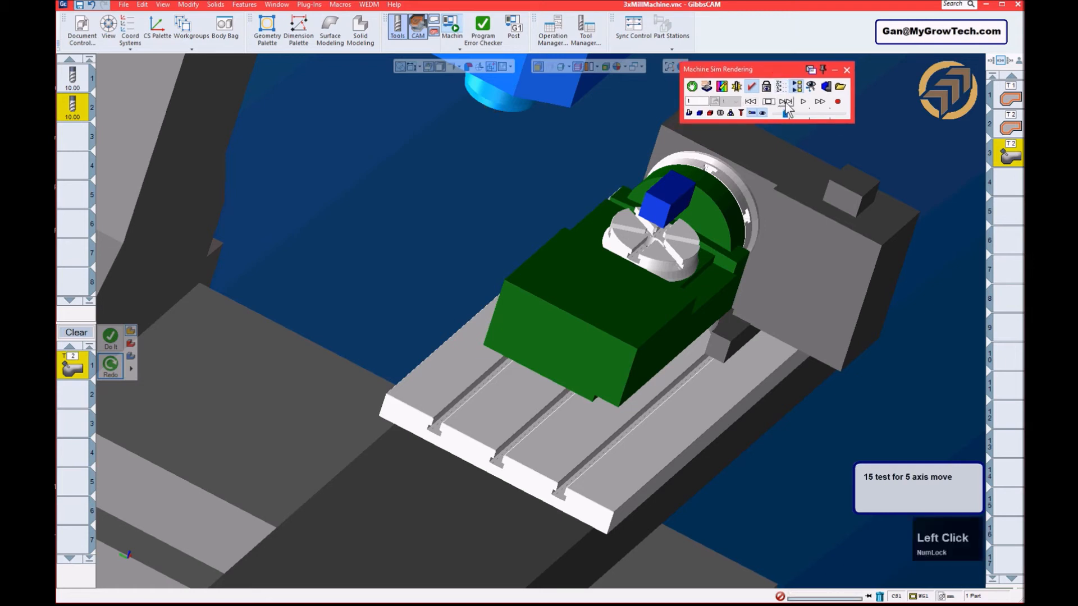
click(785, 103)
click(786, 103)
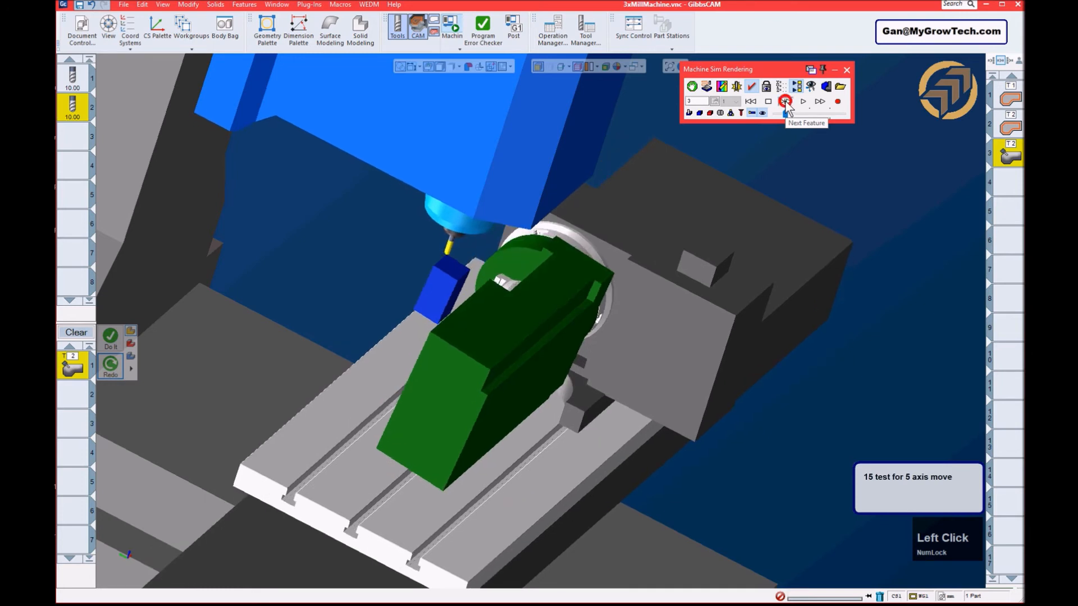
click(803, 102)
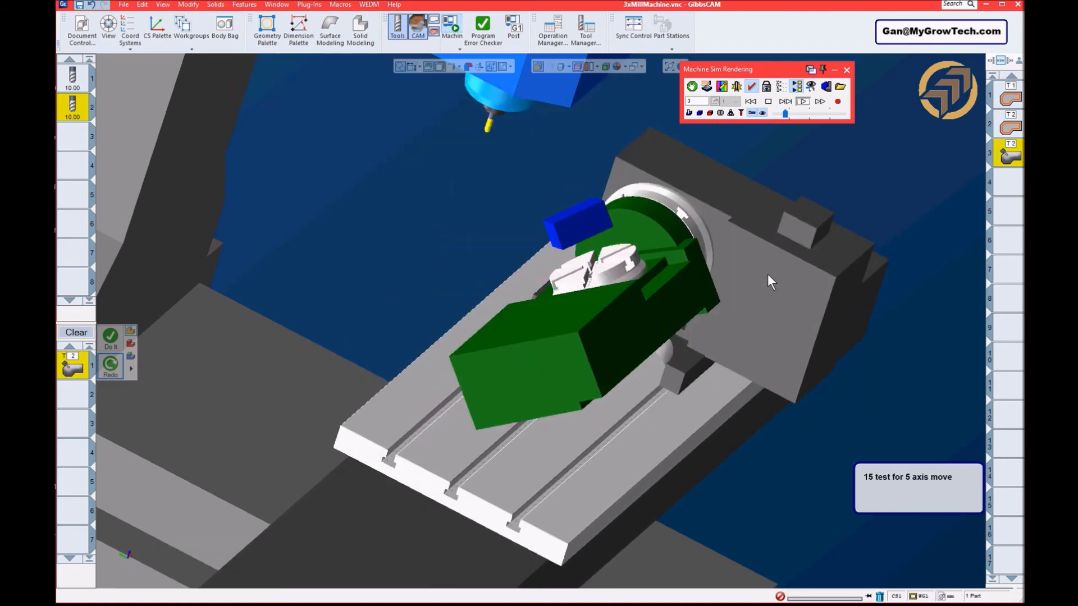
middle_drag(712, 391, 626, 278)
ctrl+drag(724, 253, 679, 275)
scroll(724, 371, up, 3)
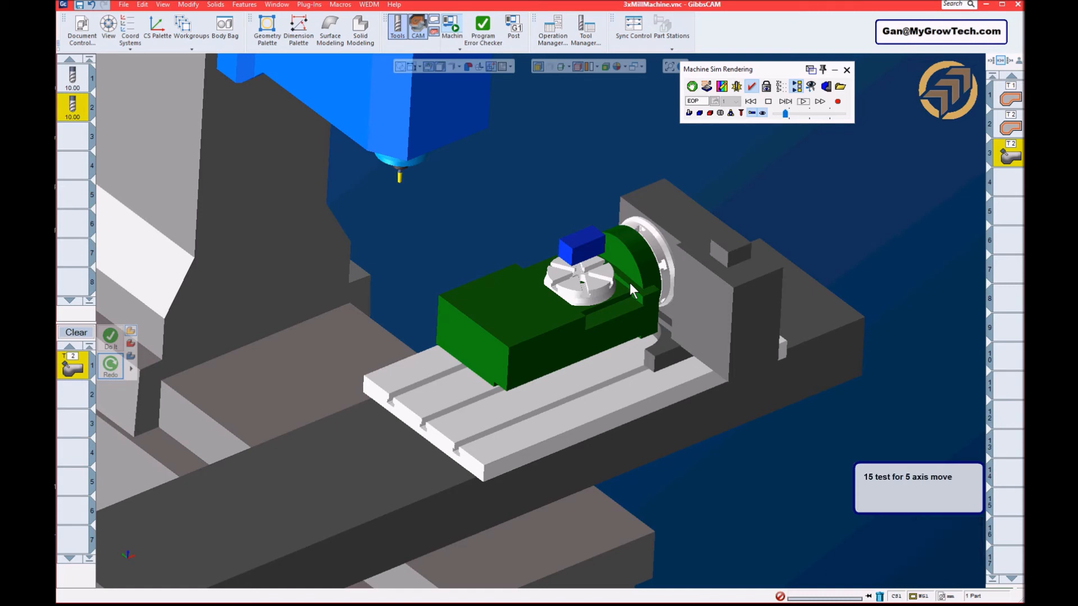
click(846, 70)
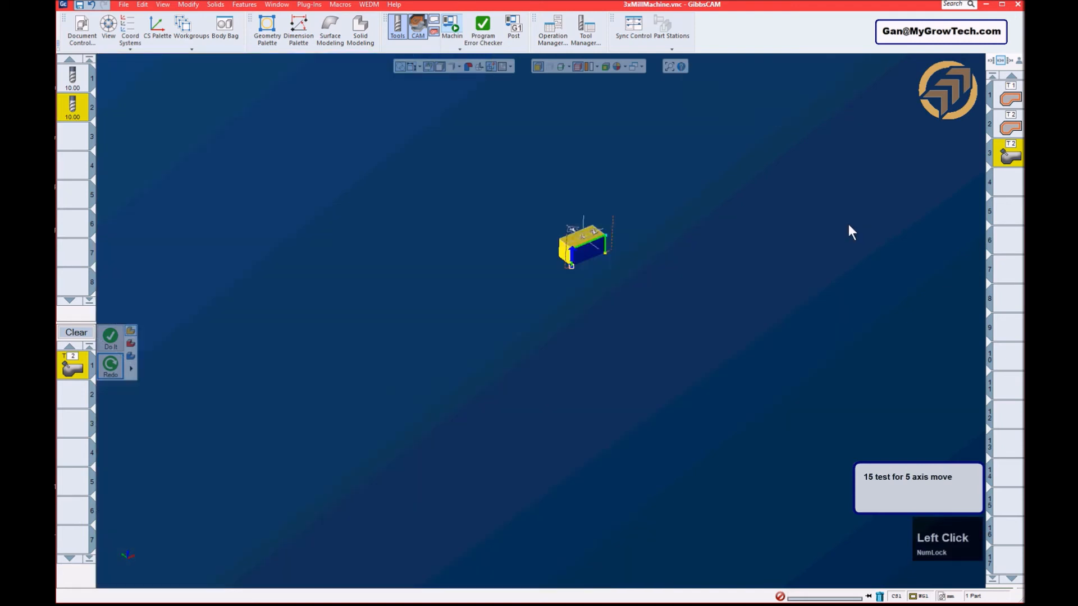
click(855, 239)
middle_click(801, 230)
middle_drag(801, 230, 800, 233)
ctrl+drag(800, 268, 867, 250)
scroll(813, 234, down, 4)
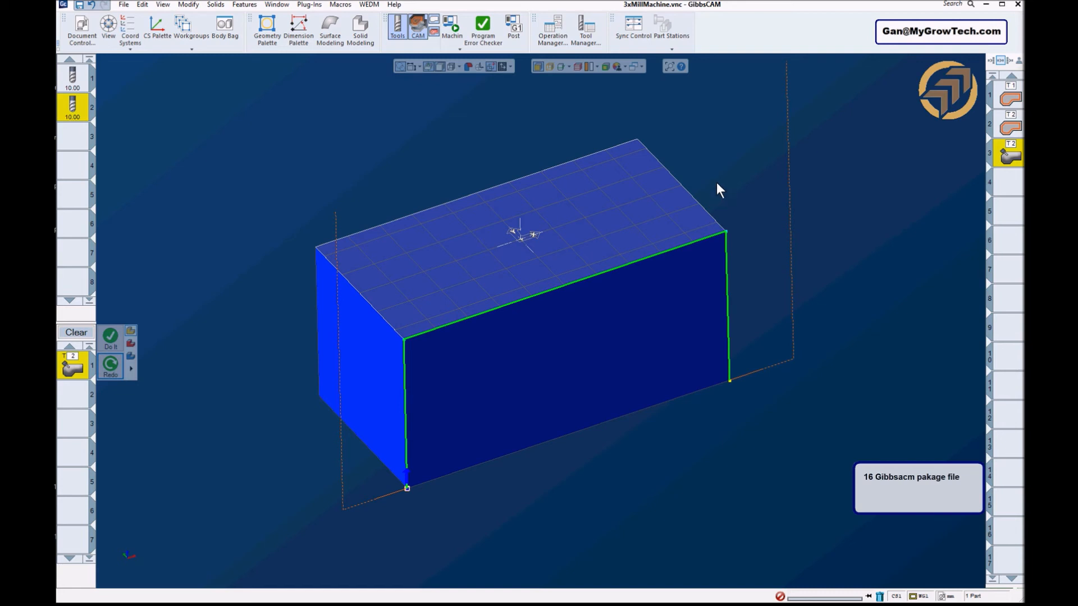
- Open the Machine Sim. Folder through the PathFinder plug-in
scroll(716, 196, down, 2)
click(462, 115)
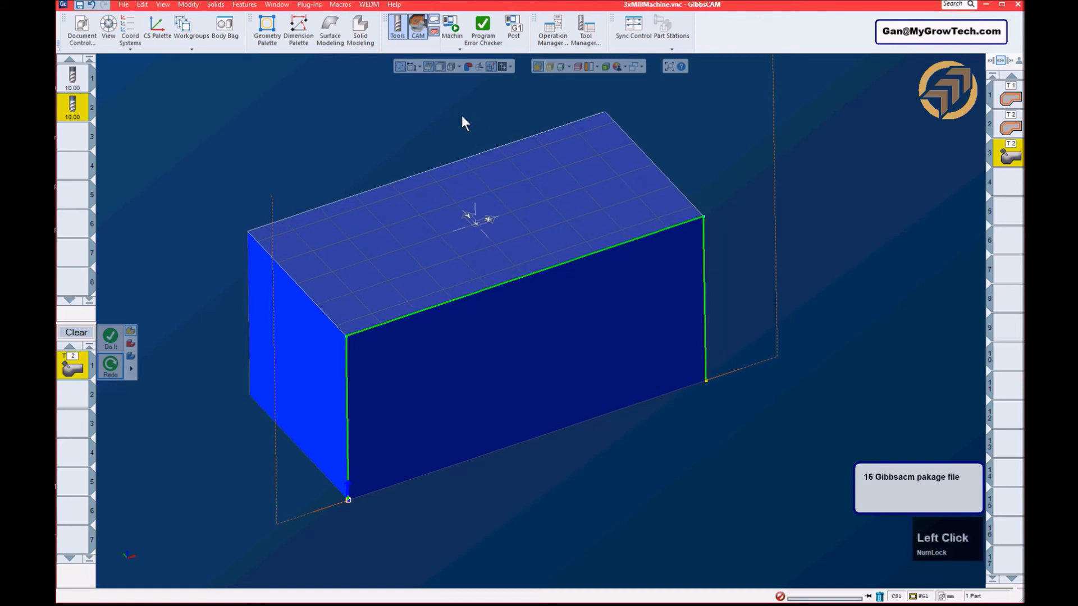
click(309, 5)
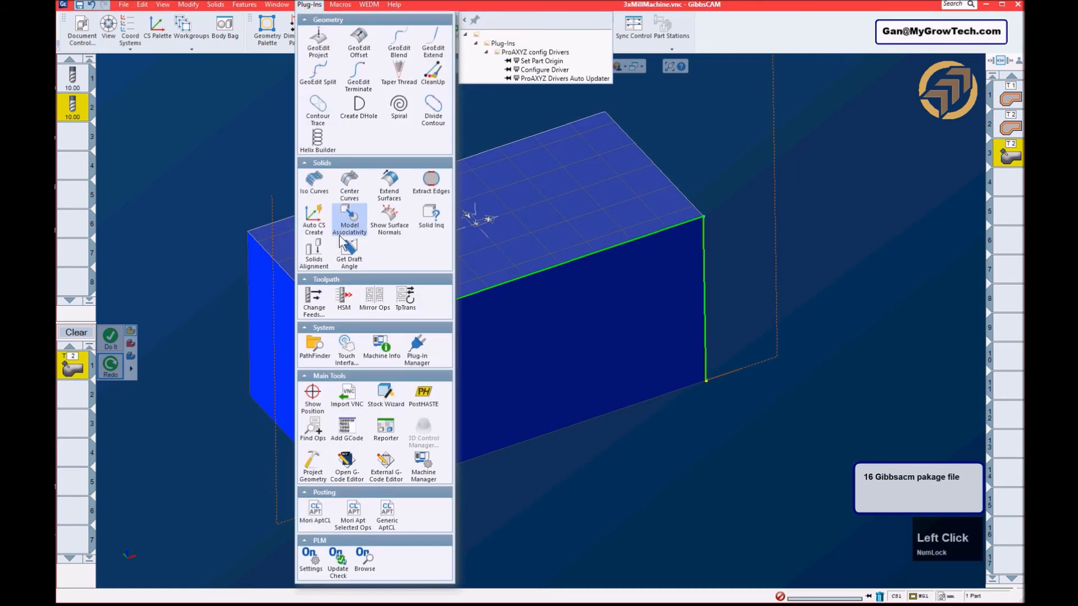
click(316, 352)
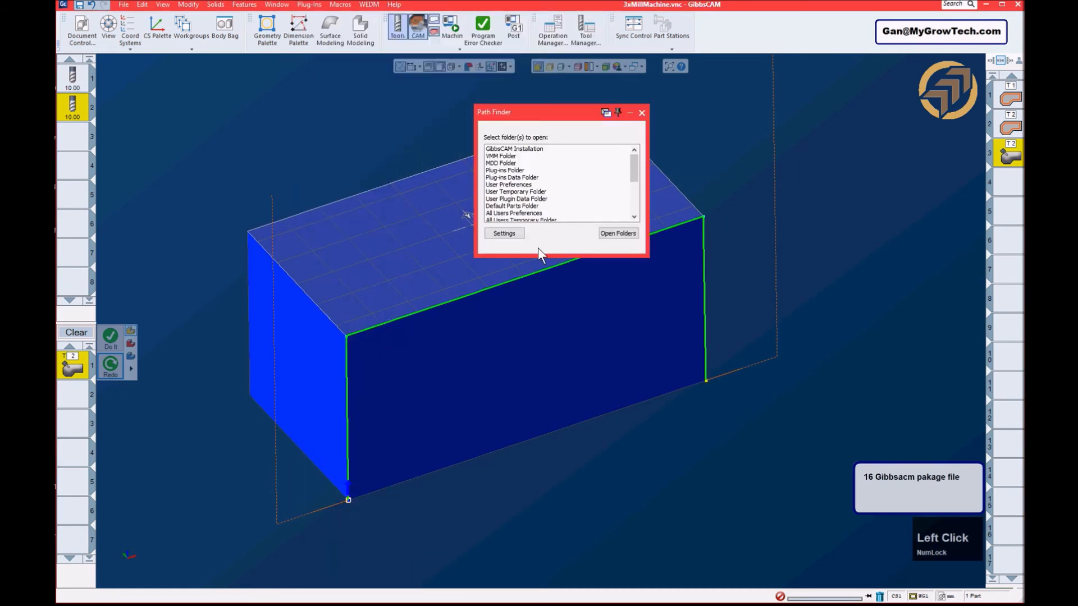
drag(575, 108, 612, 97)
drag(672, 157, 672, 203)
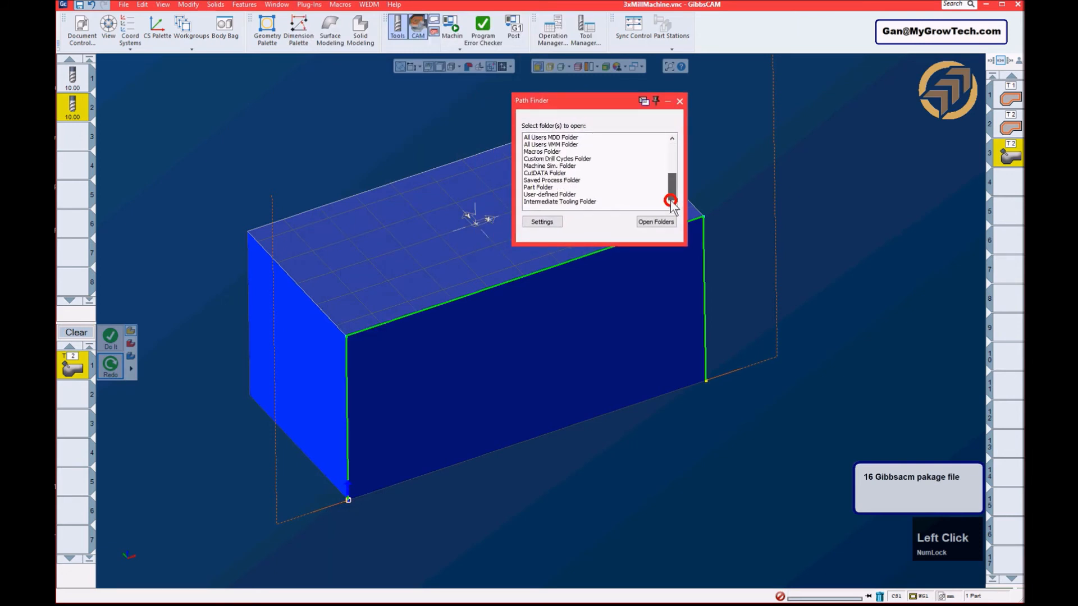
double_click(547, 166)
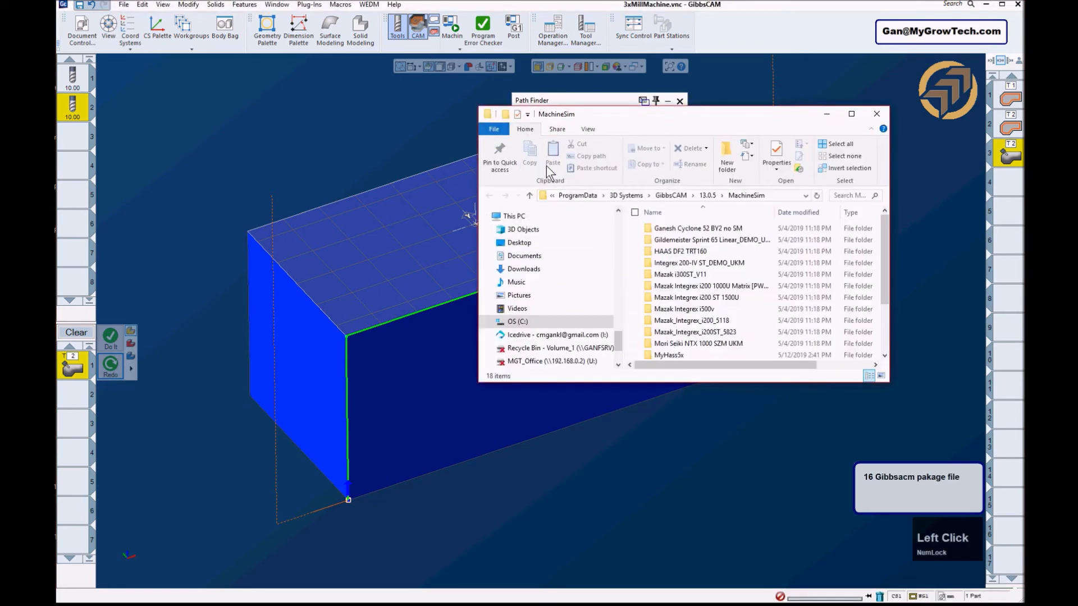
- Locate the MyHass5x folder among the simulation machine folders, check its details and close the folder window
drag(696, 116, 462, 104)
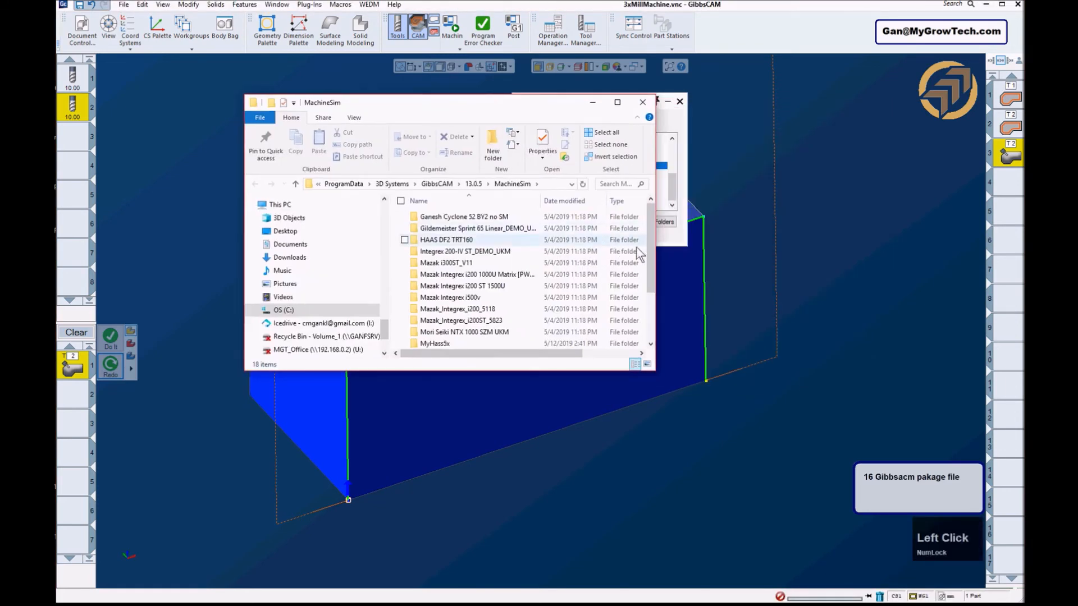
drag(650, 249, 645, 313)
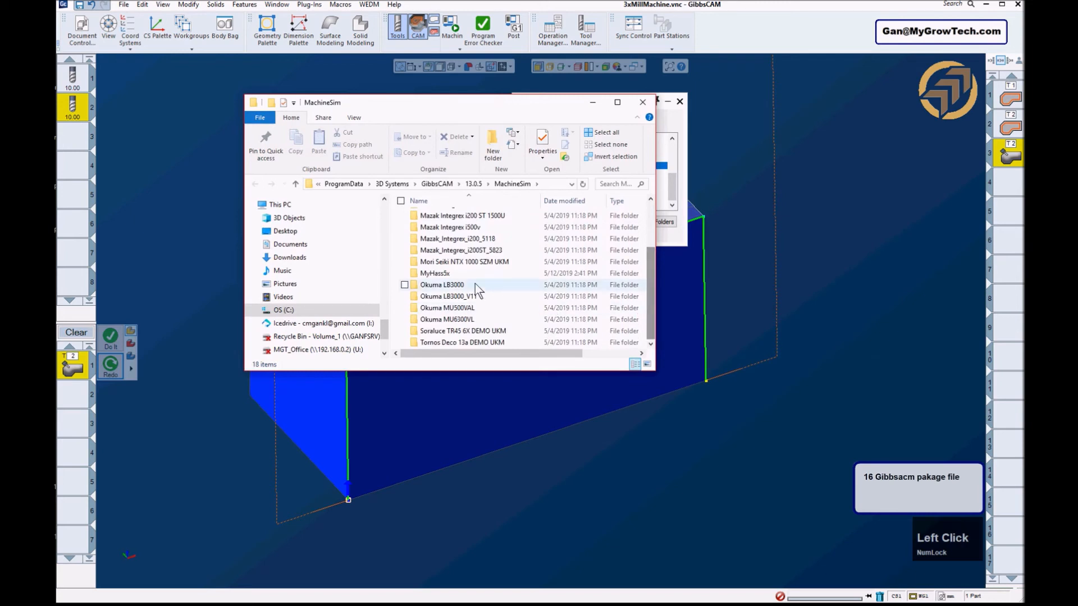
click(443, 274)
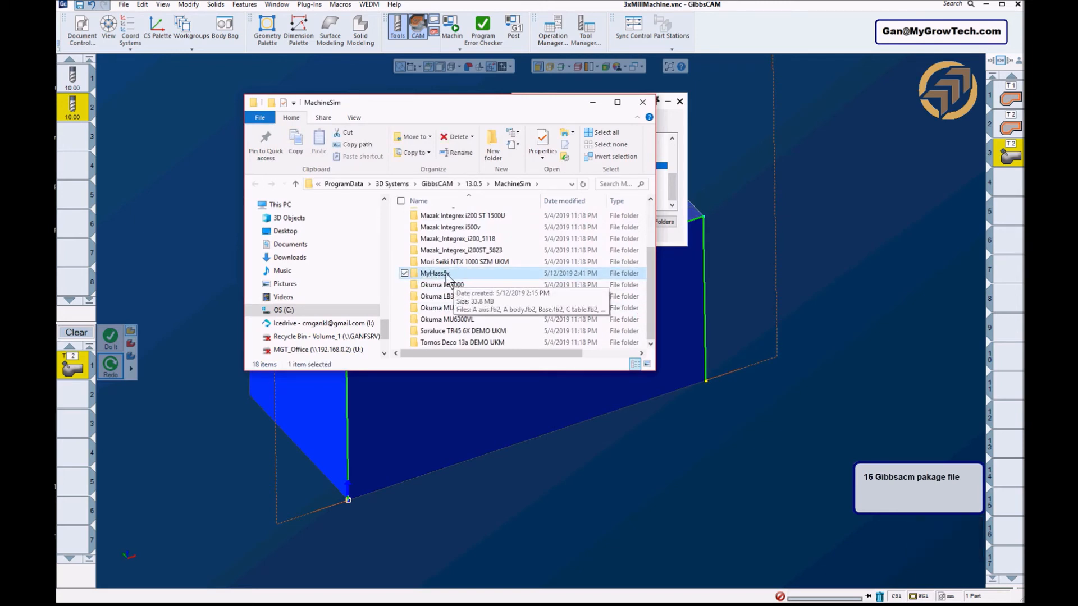
click(642, 103)
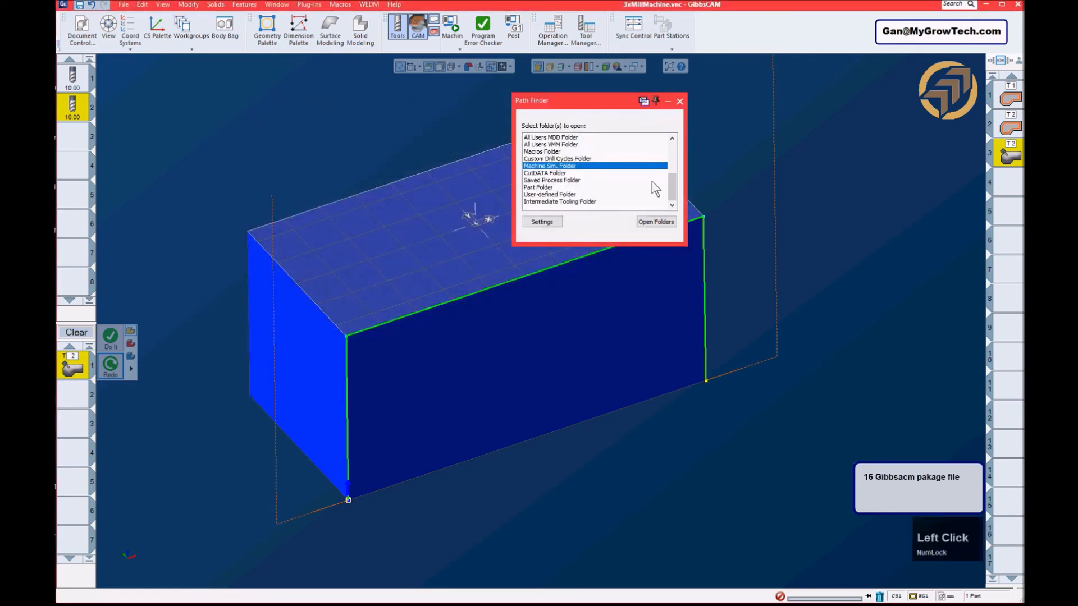
- Open the All Users MDD Folder through the Path Finder and locate the MyHass5x.mdd file
drag(671, 190, 672, 179)
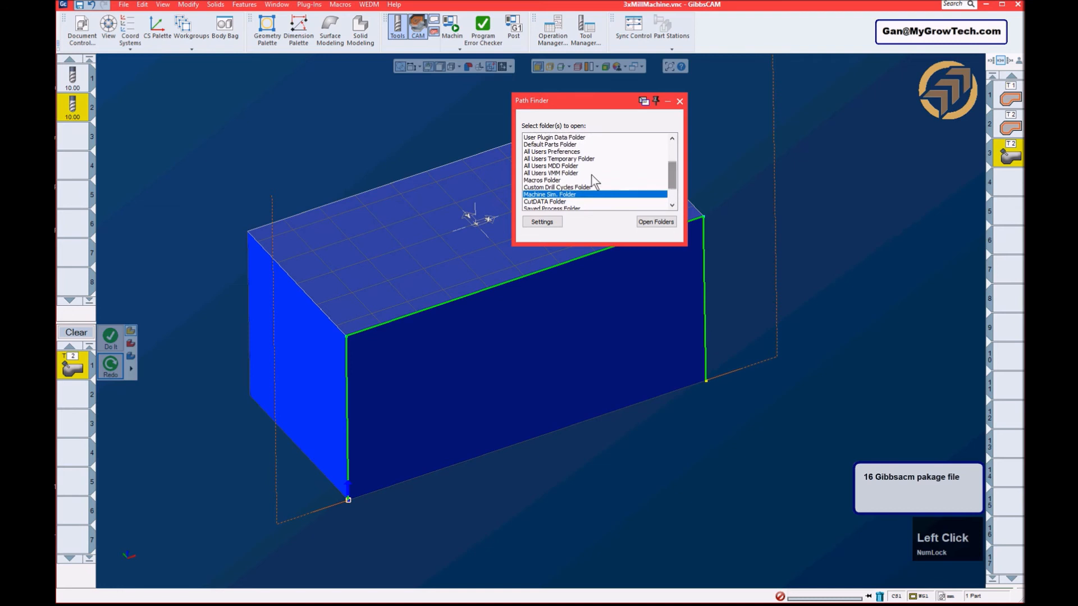
double_click(567, 165)
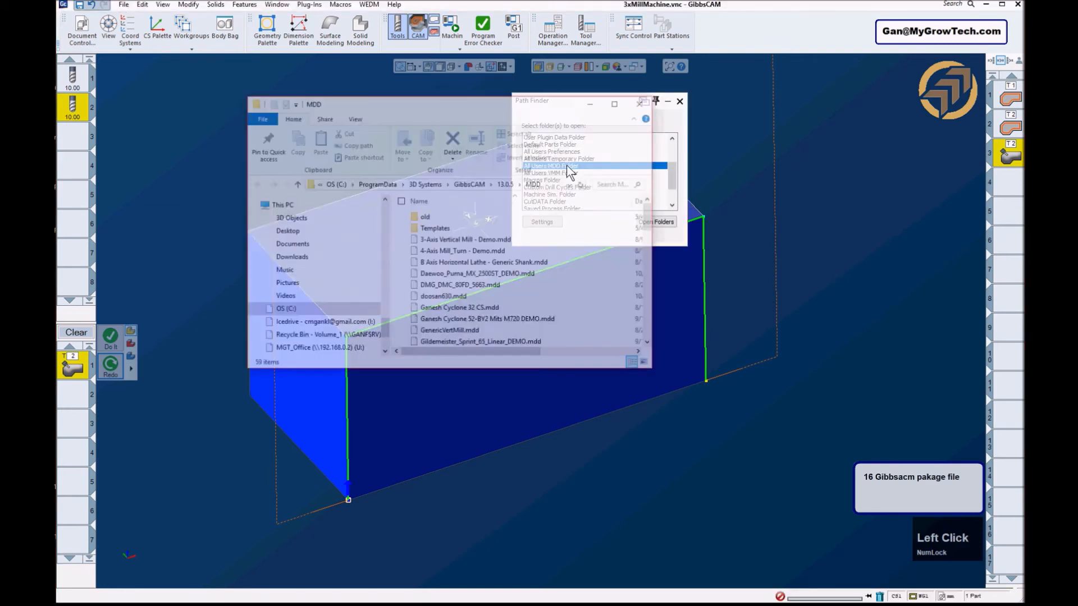
drag(651, 218, 647, 250)
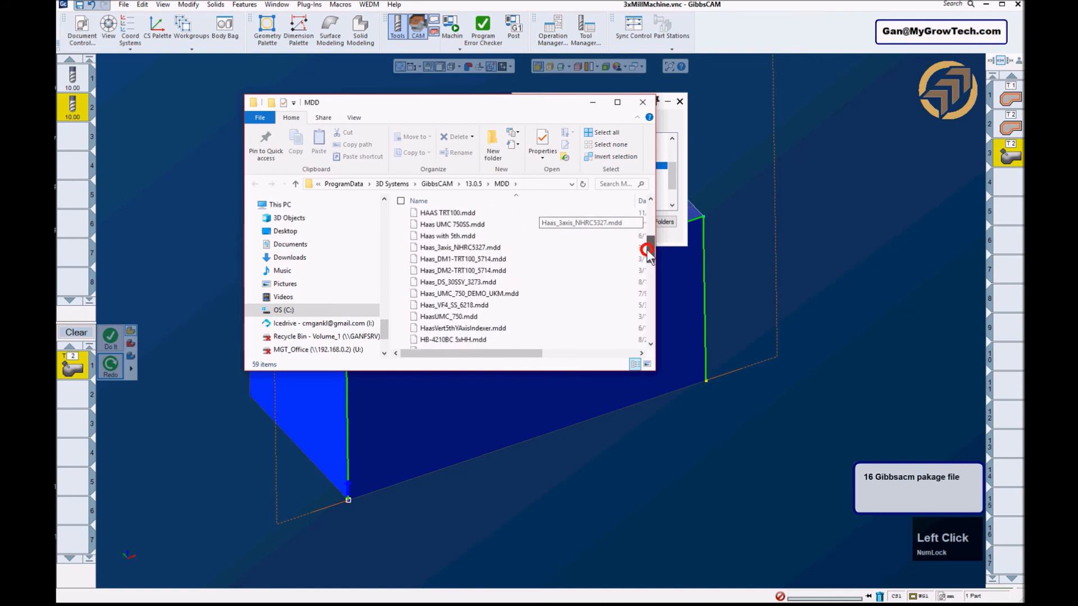
drag(647, 251, 643, 297)
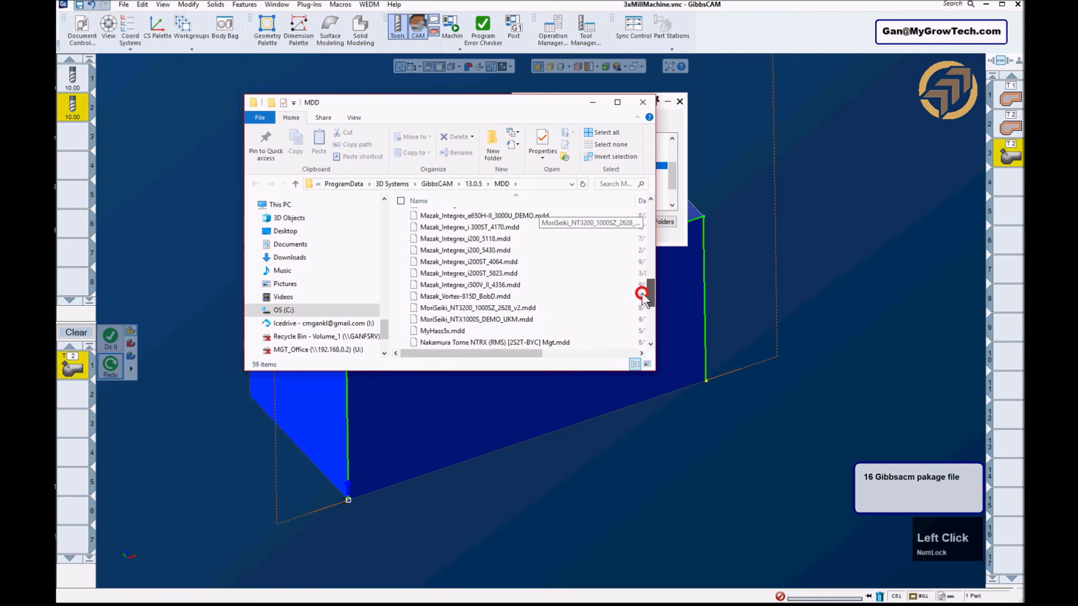
click(458, 331)
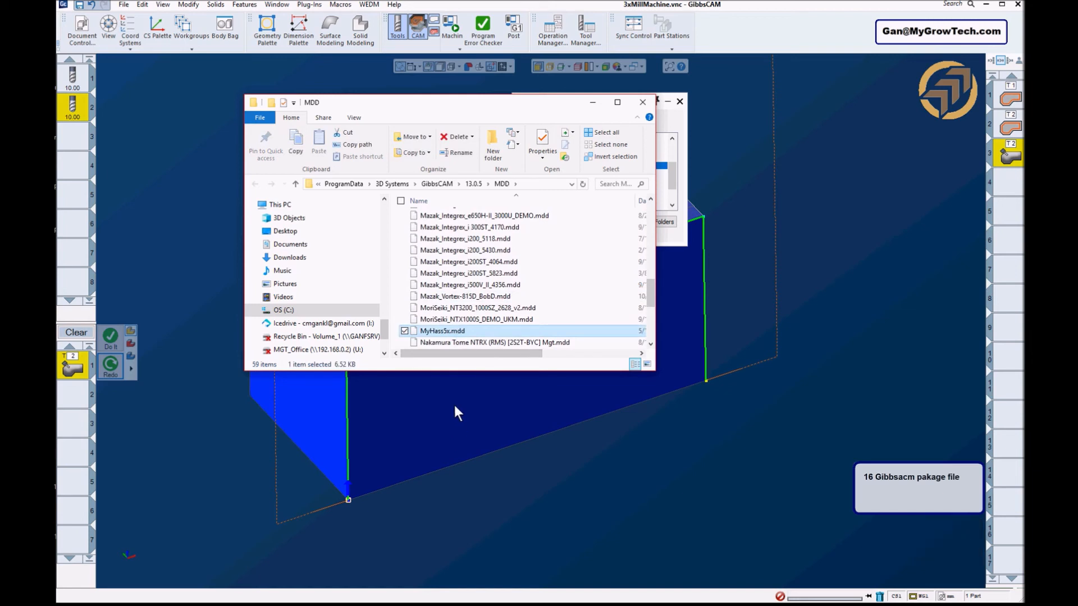
- Check the VMM folder under GibbsCAM 13.0.5, and close the folder window and the Path Finder
click(472, 183)
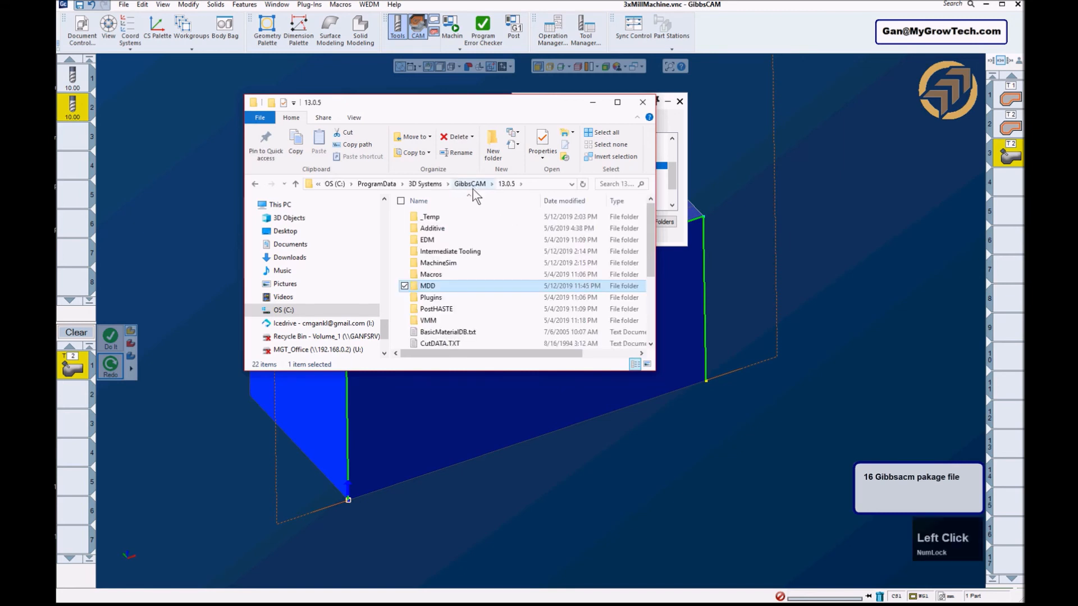
double_click(432, 321)
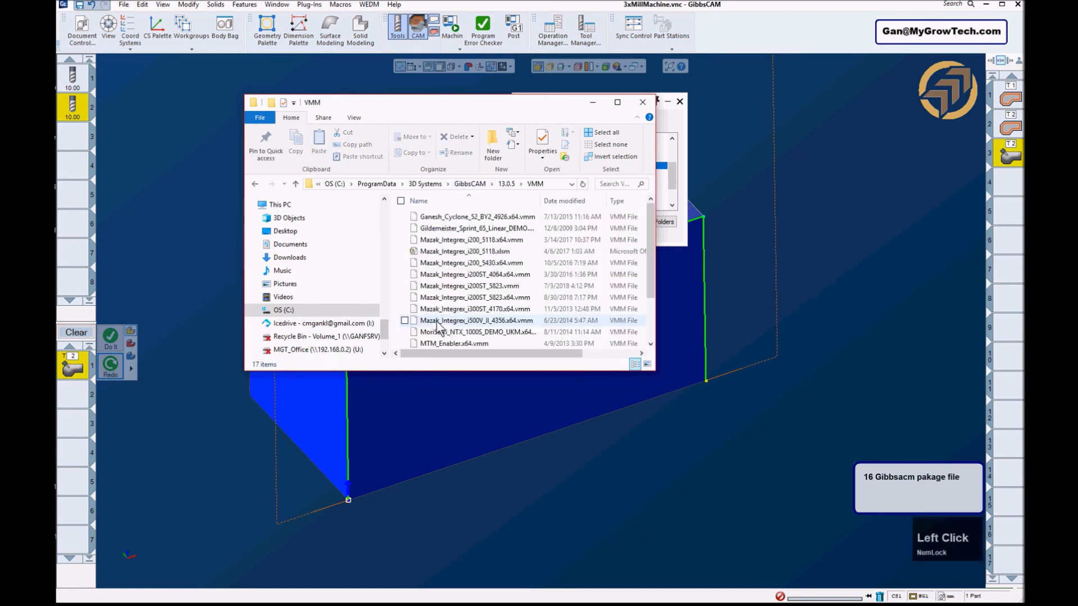
click(642, 104)
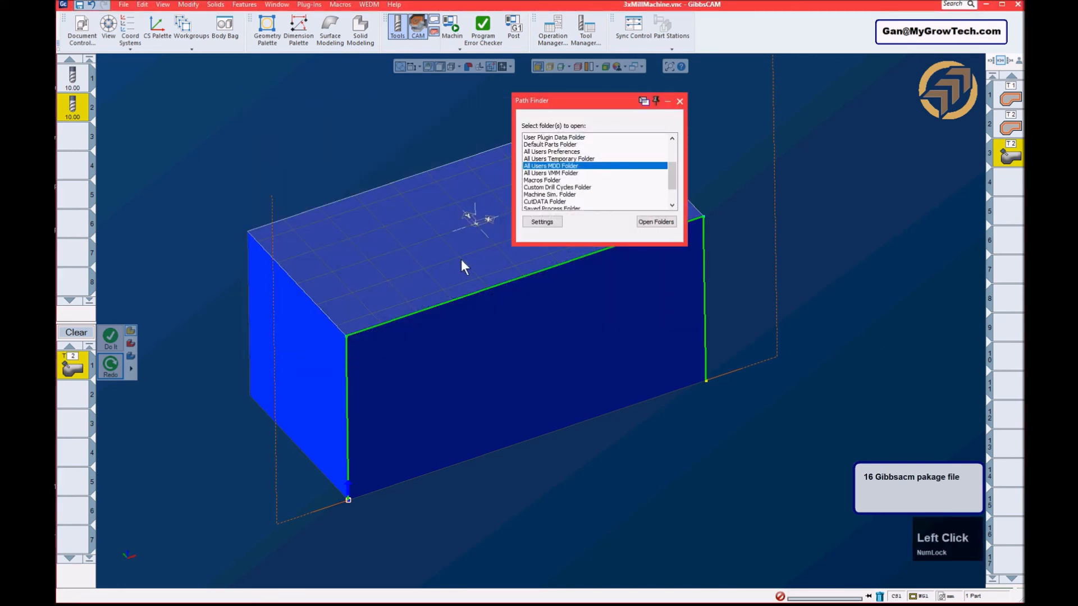
click(679, 102)
scroll(699, 152, up, 3)
scroll(672, 262, down, 2)
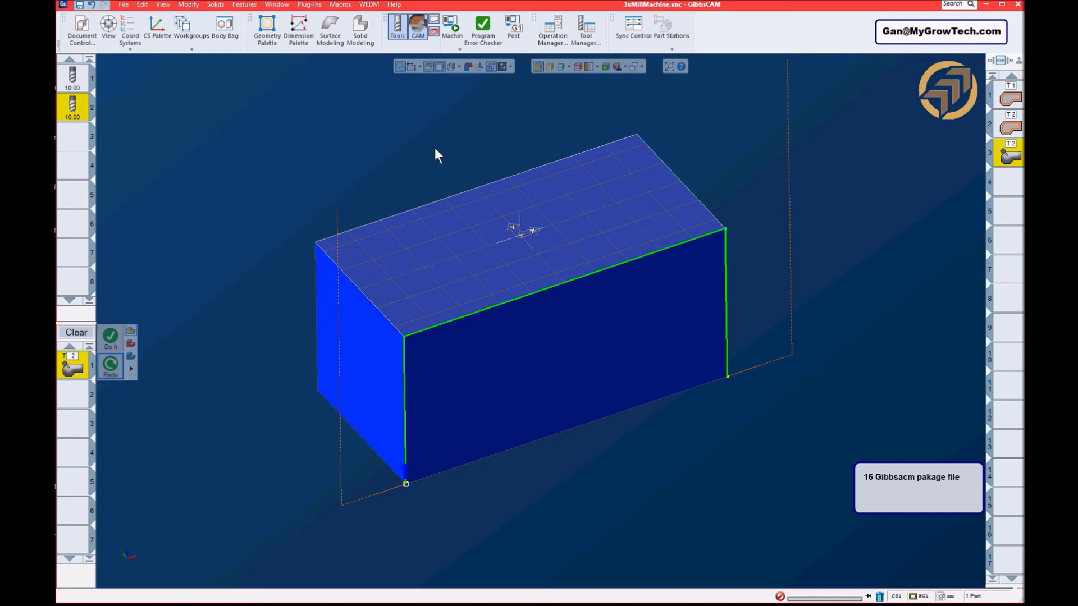
- Create a Pack And Go package with All Files included and save it as 3xMillMachine.gcpkg in the 0000DLASALE folder
click(123, 5)
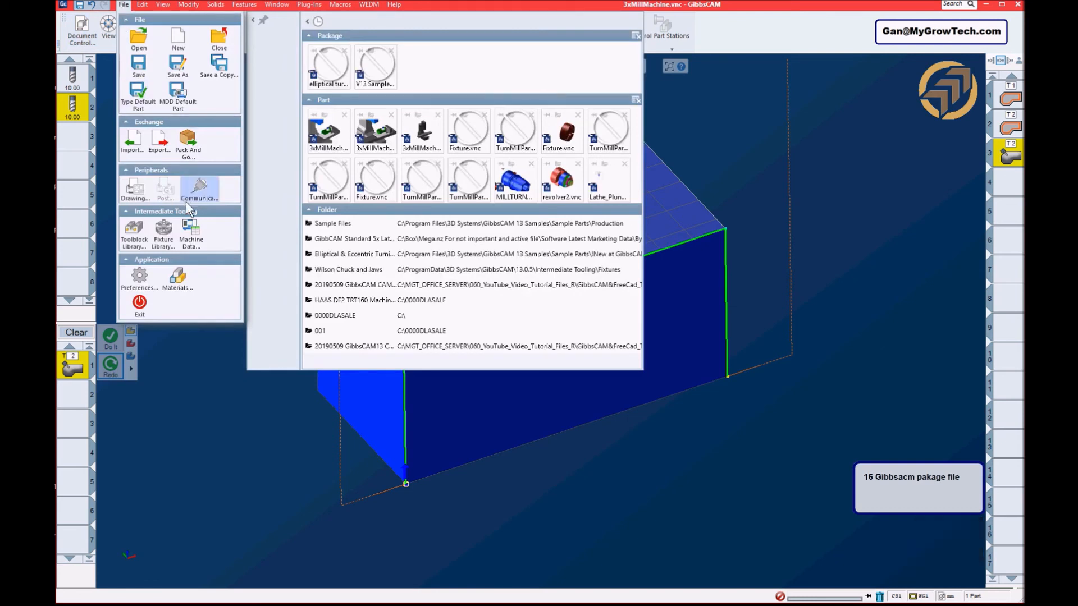
click(188, 147)
drag(507, 224, 416, 113)
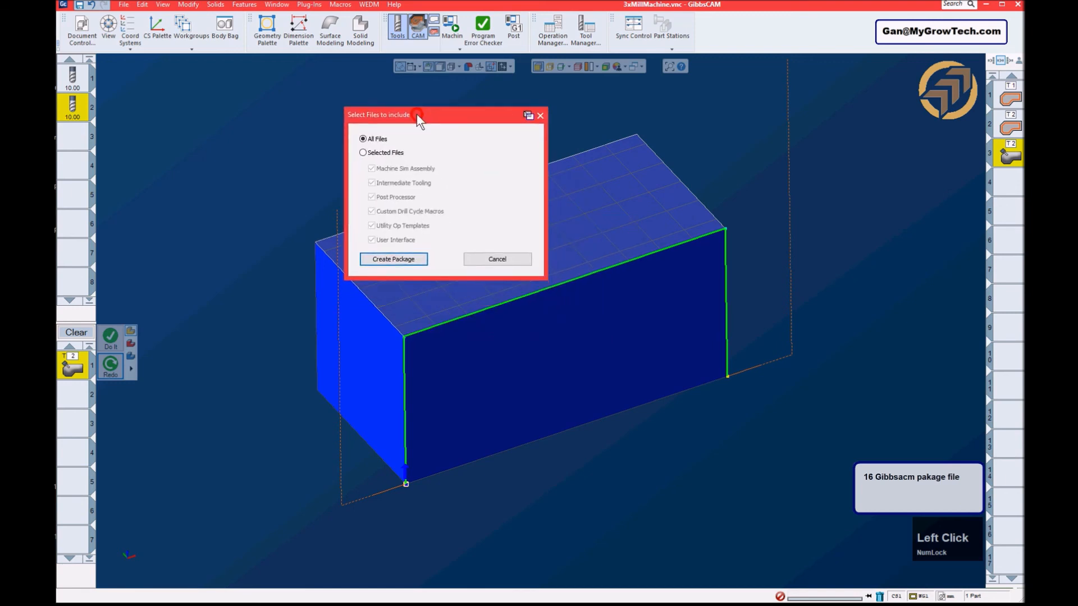
click(373, 152)
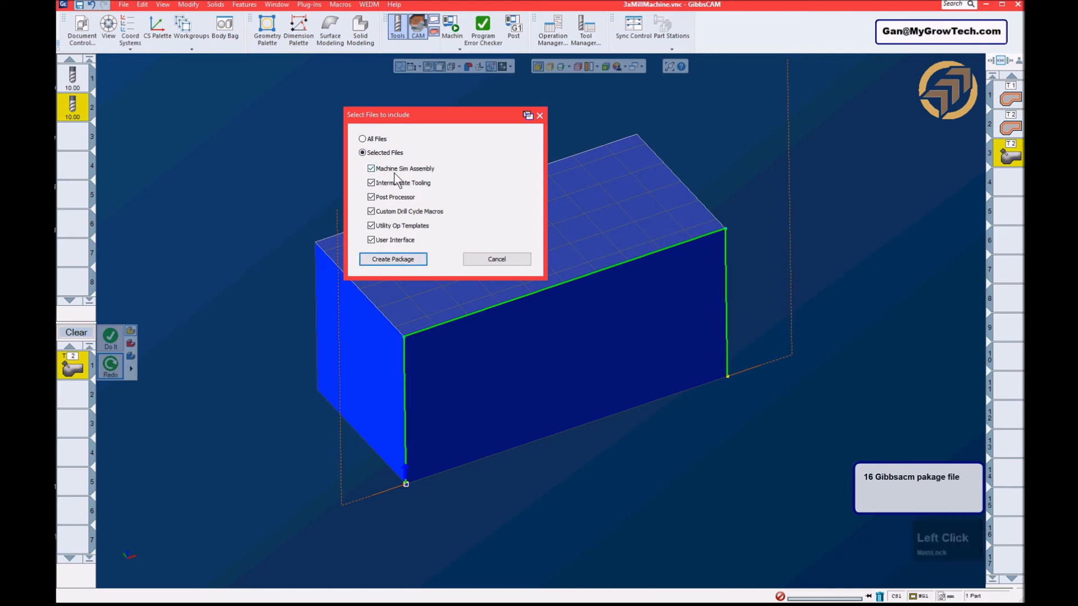
click(375, 140)
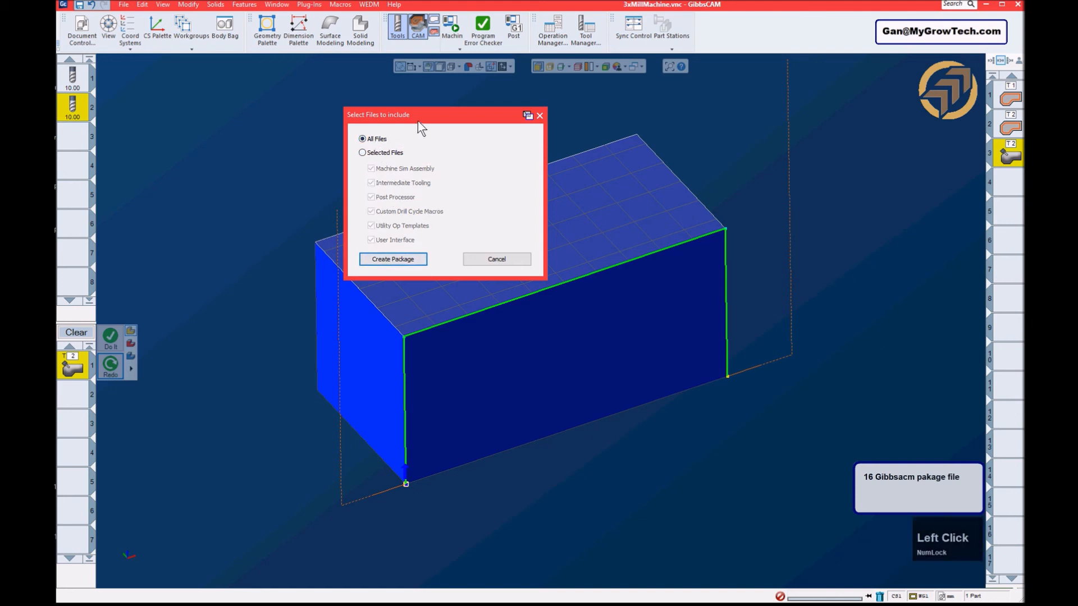
drag(416, 124, 398, 125)
click(377, 260)
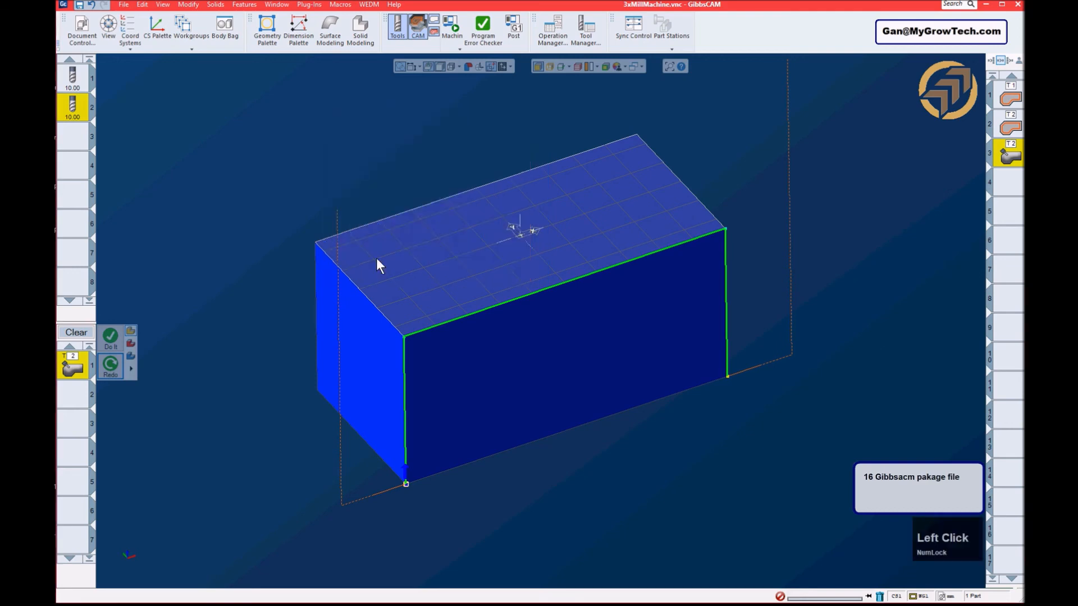
drag(382, 11, 549, 60)
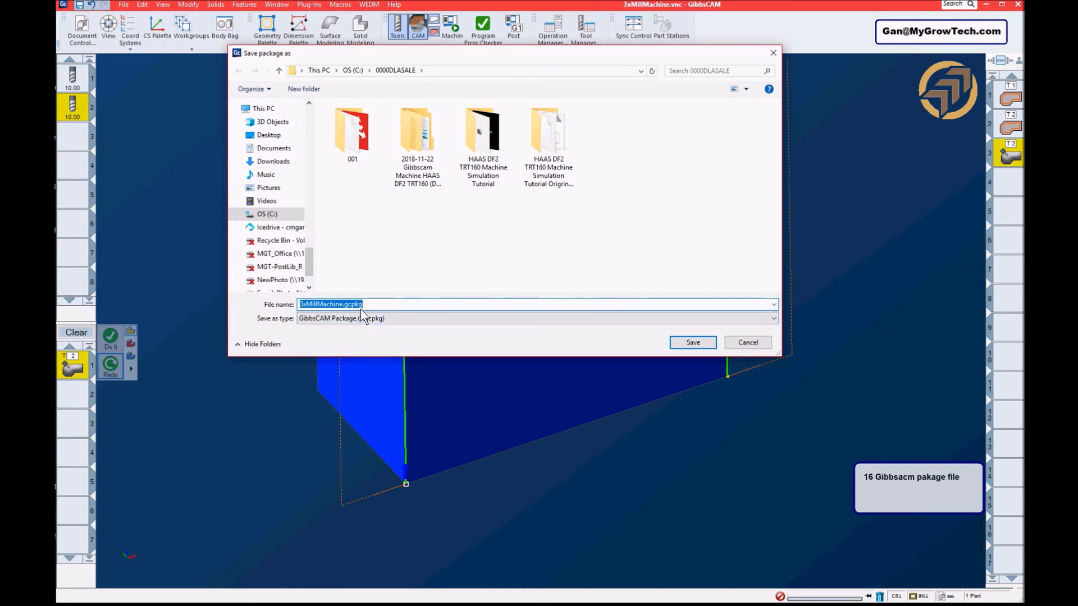
click(693, 342)
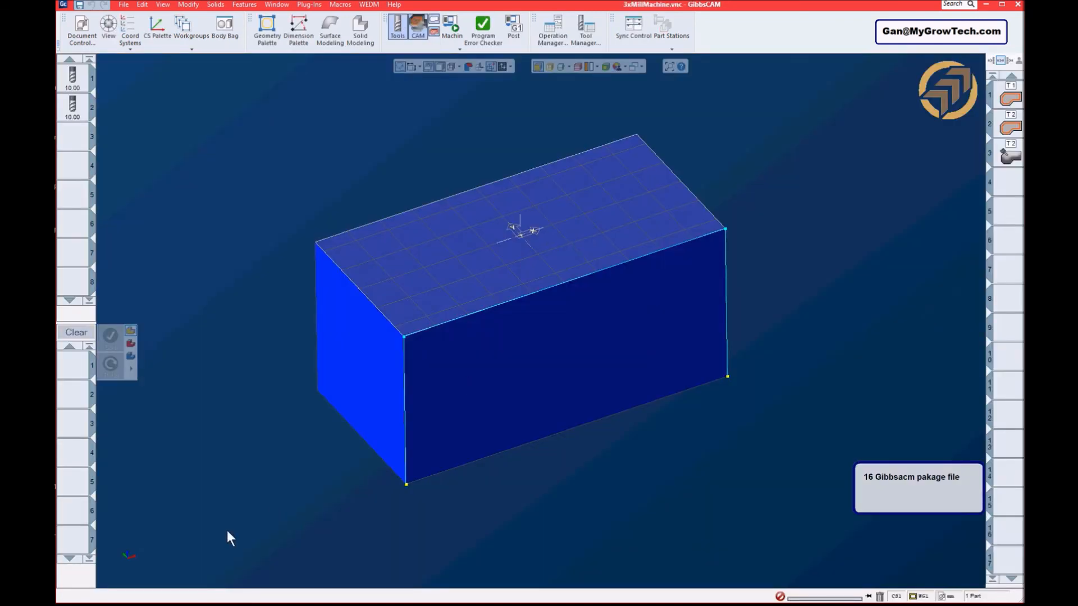
- Close the 3xMillMachine part file
click(124, 5)
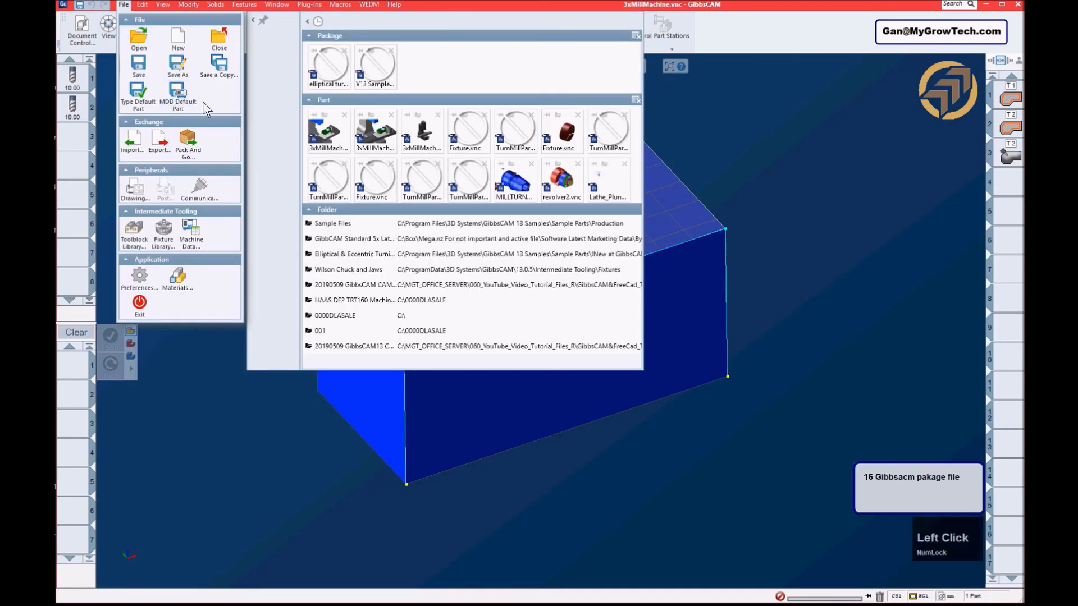
click(218, 42)
click(544, 321)
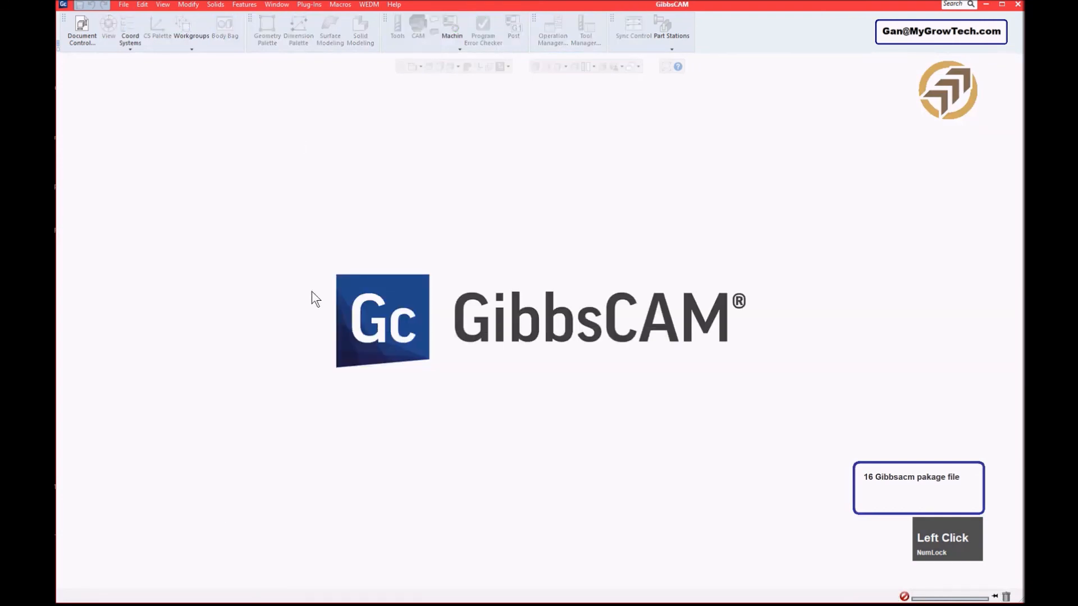
- Switch to File Explorer, find 3xMillMachine.gcpkg in the 0000DLASALE folder and open it as an archive with 7-Zip
click(213, 604)
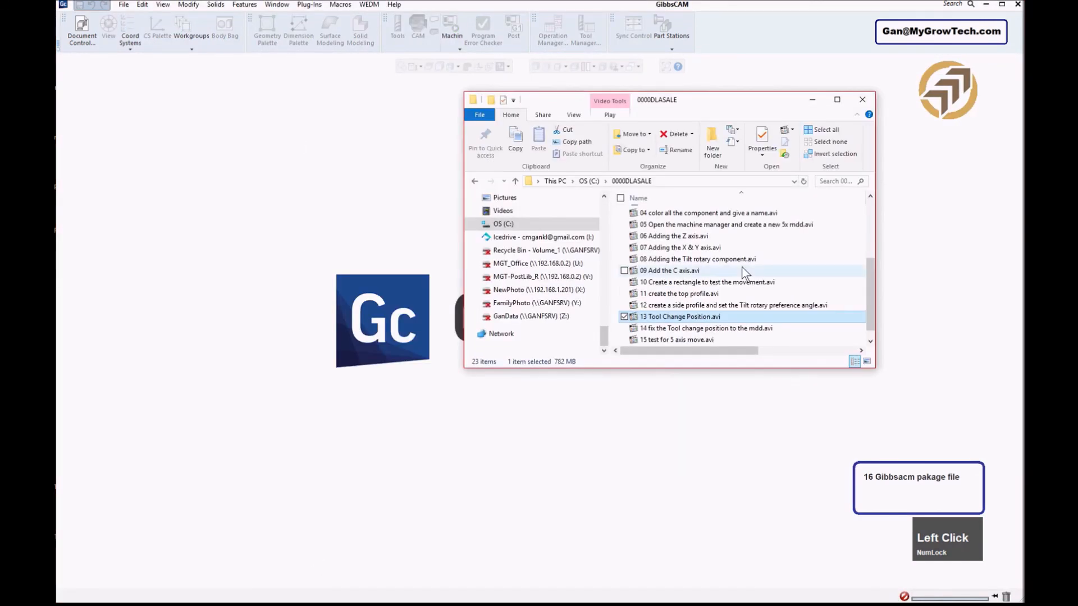
scroll(739, 274, down, 1)
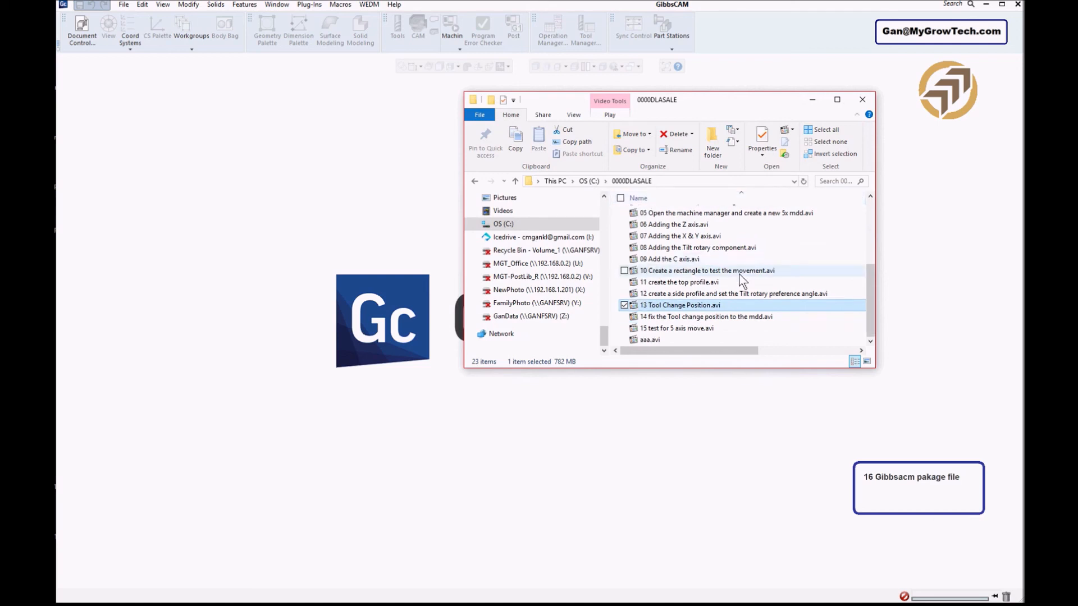
scroll(738, 274, up, 4)
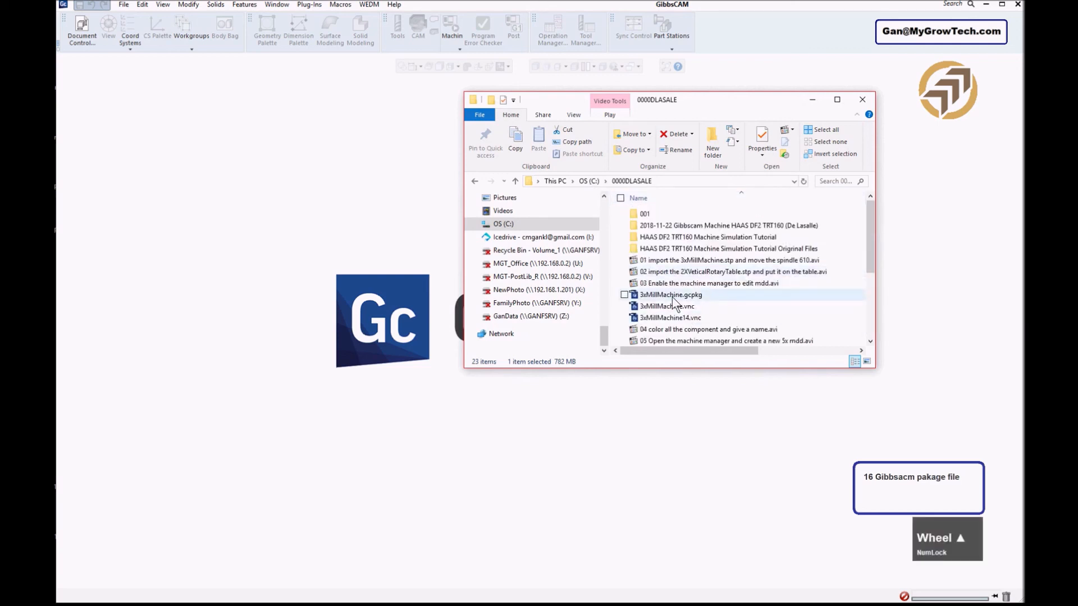
click(685, 298)
right_click(688, 297)
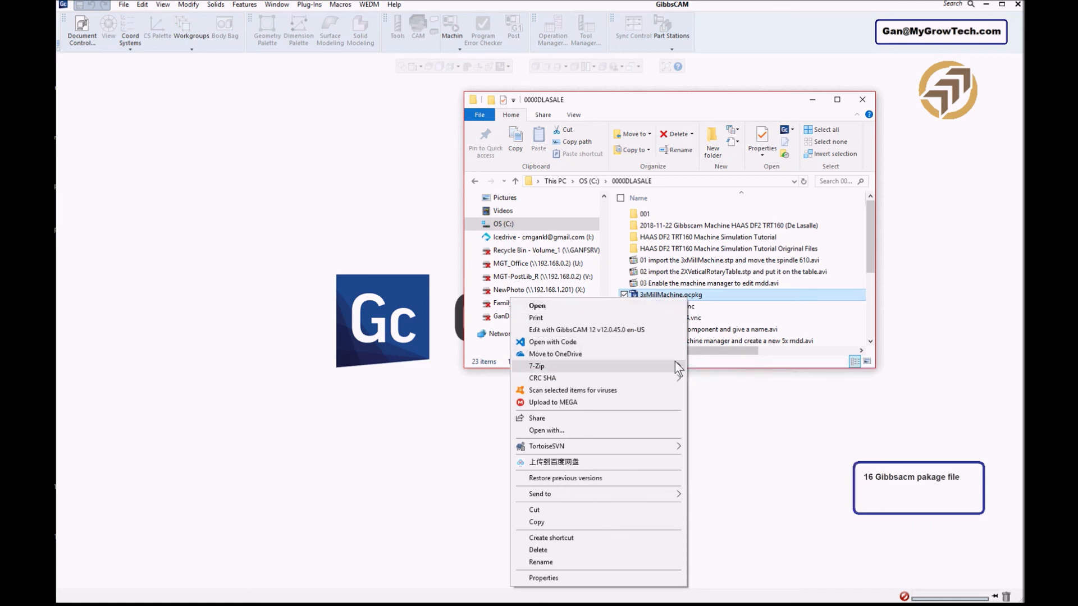
mouse_move(674, 365)
click(709, 368)
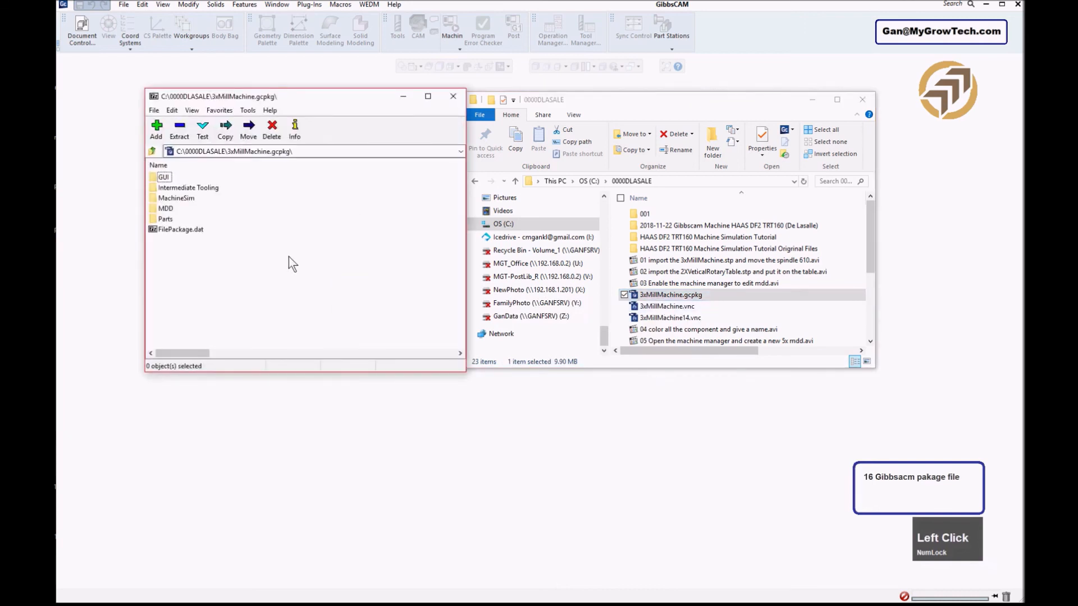
drag(295, 94, 311, 105)
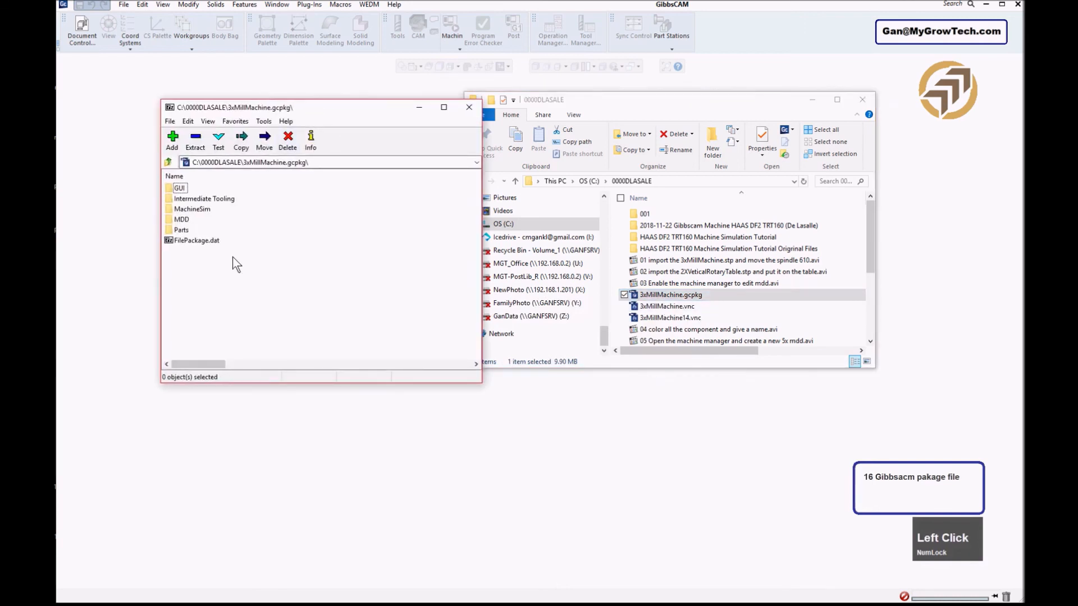
- Examine the package's Parts folder and the MyHass5x folder under MachineSim, and close the archive window
scroll(231, 257, up, 1)
double_click(179, 230)
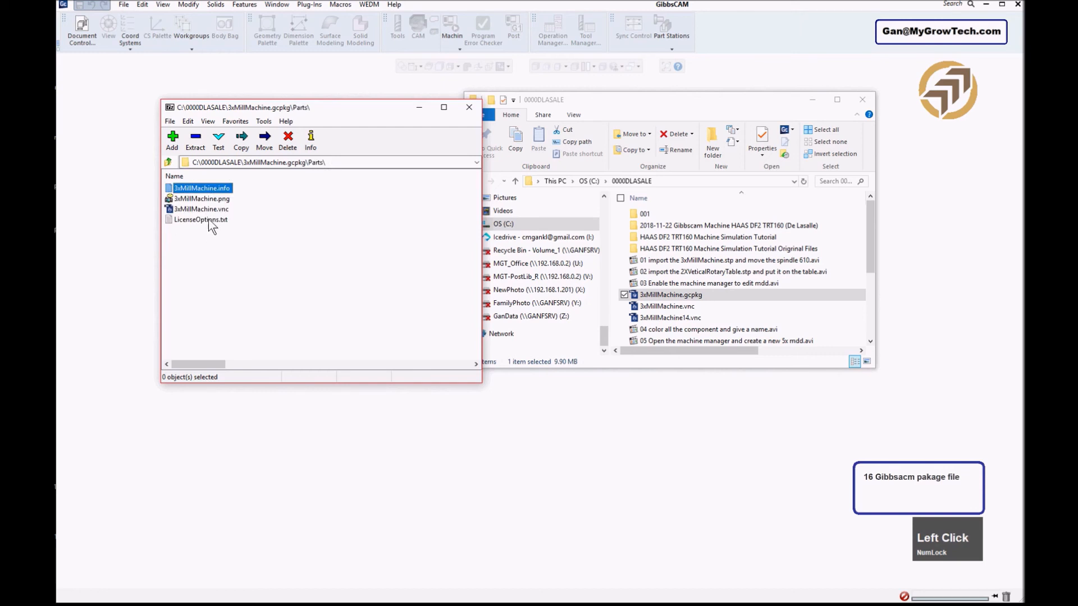
click(168, 163)
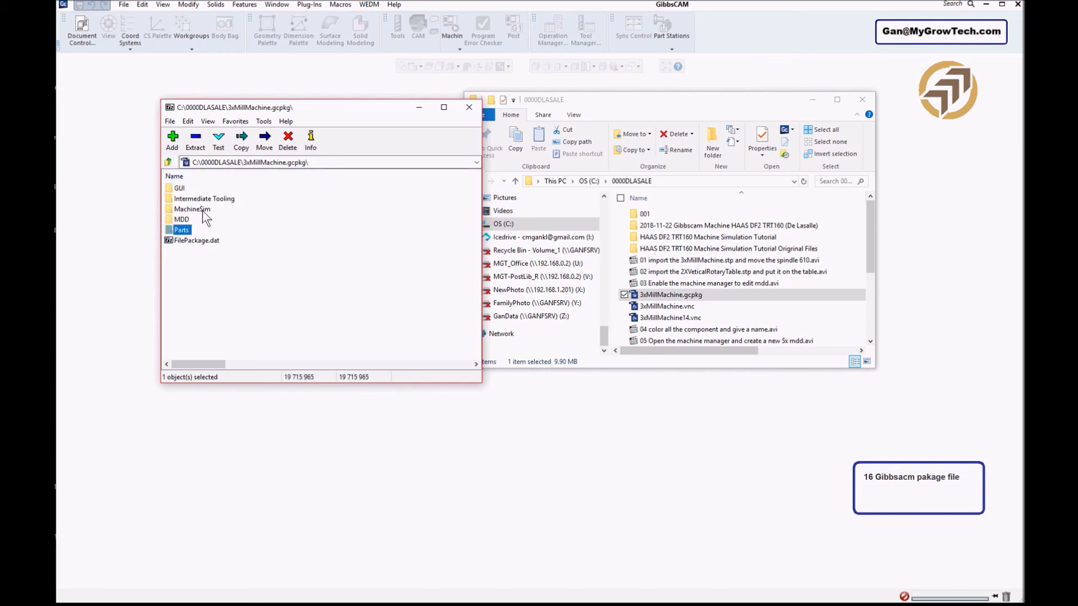
double_click(192, 209)
double_click(197, 189)
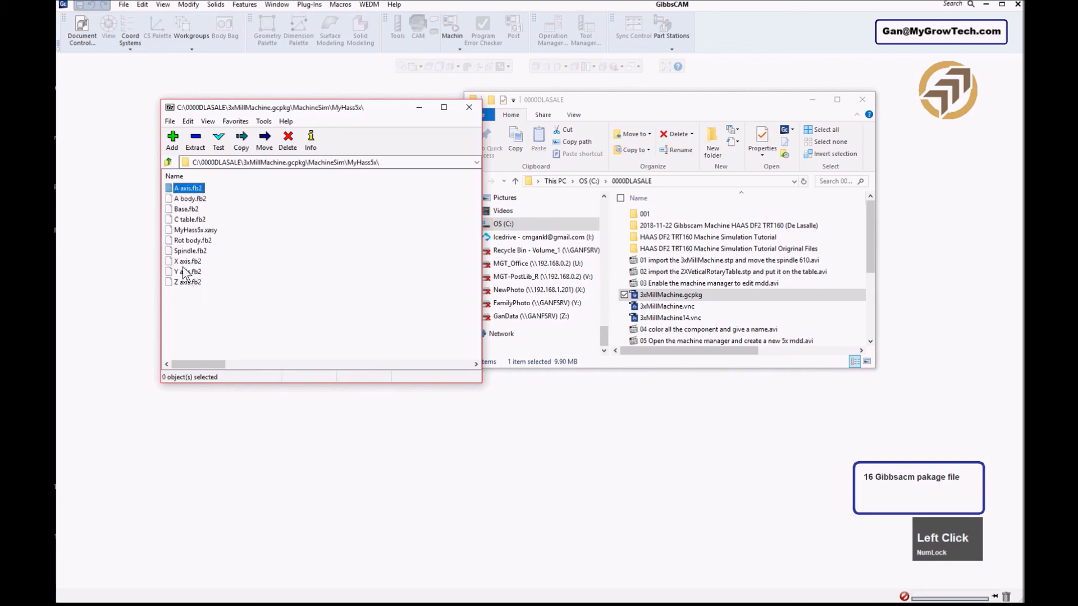
click(168, 163)
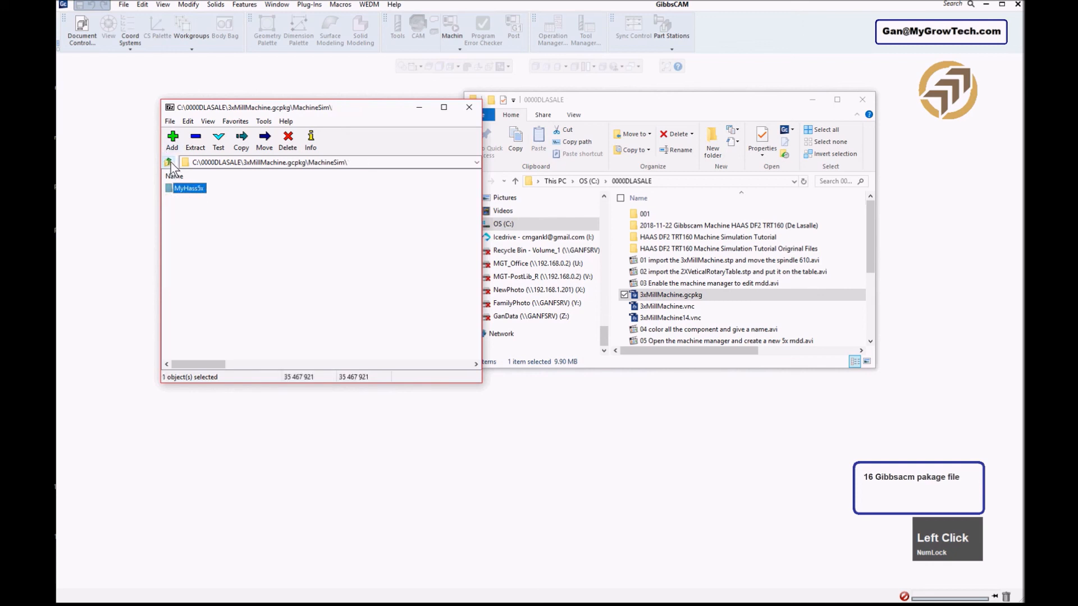
click(167, 163)
click(230, 270)
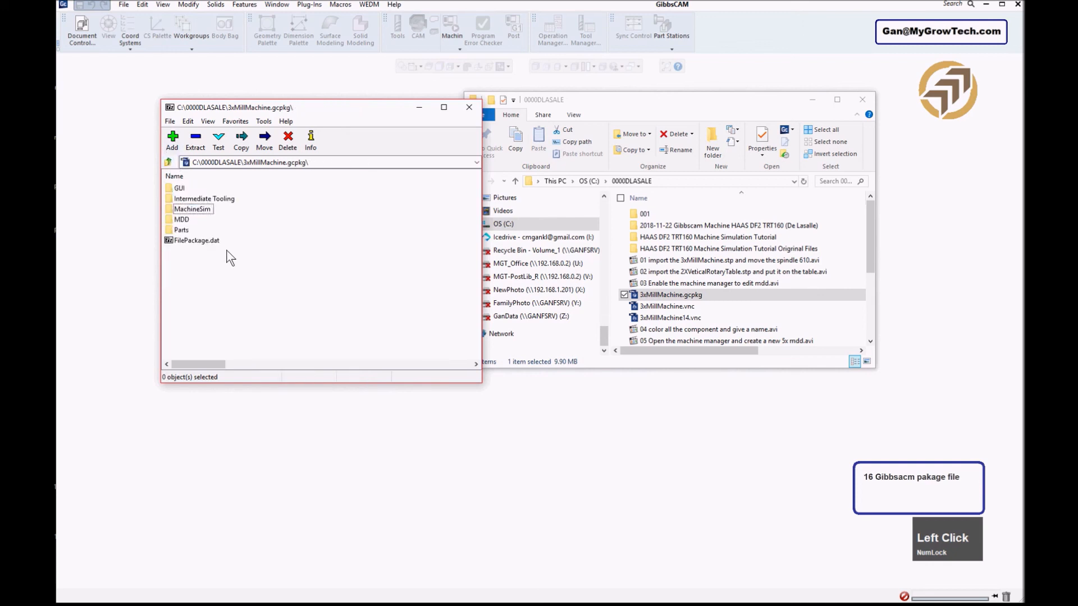
click(214, 199)
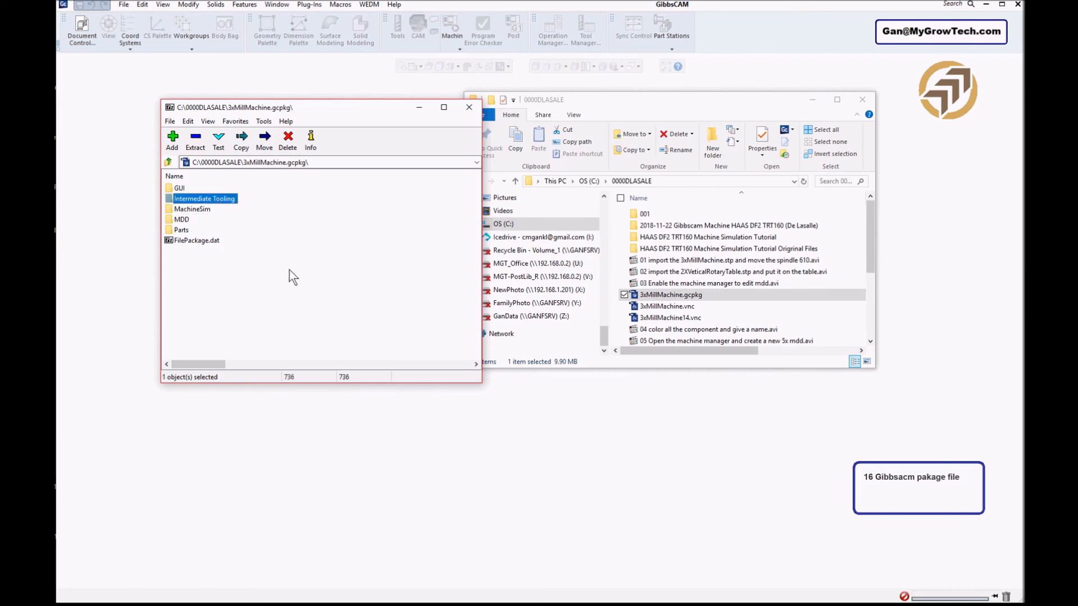
click(469, 108)
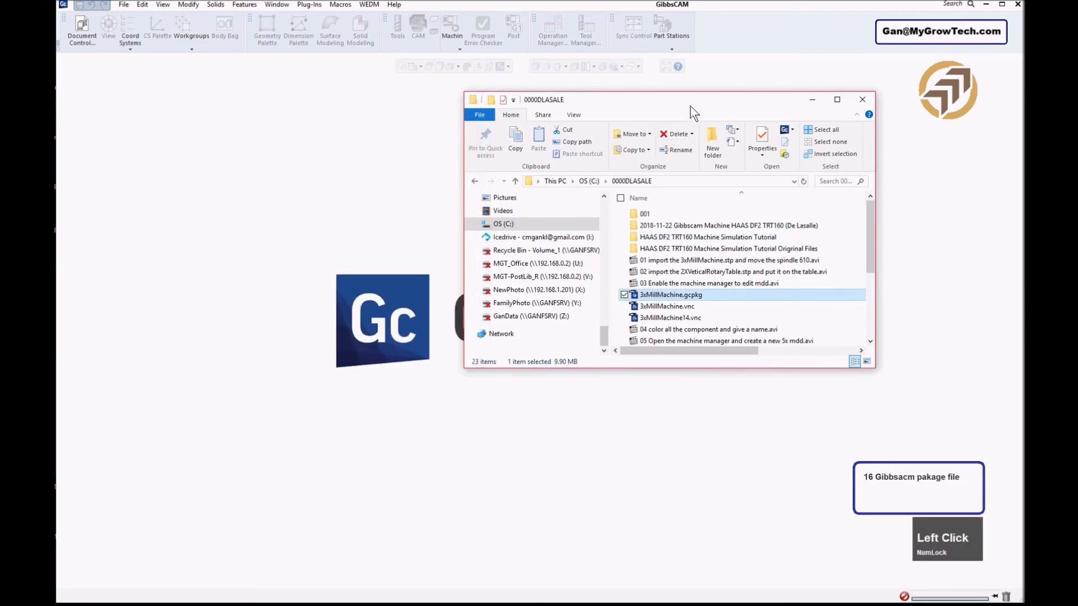
- Return to GibbsCAM and view the 3xMillMachine part model
drag(690, 106, 754, 133)
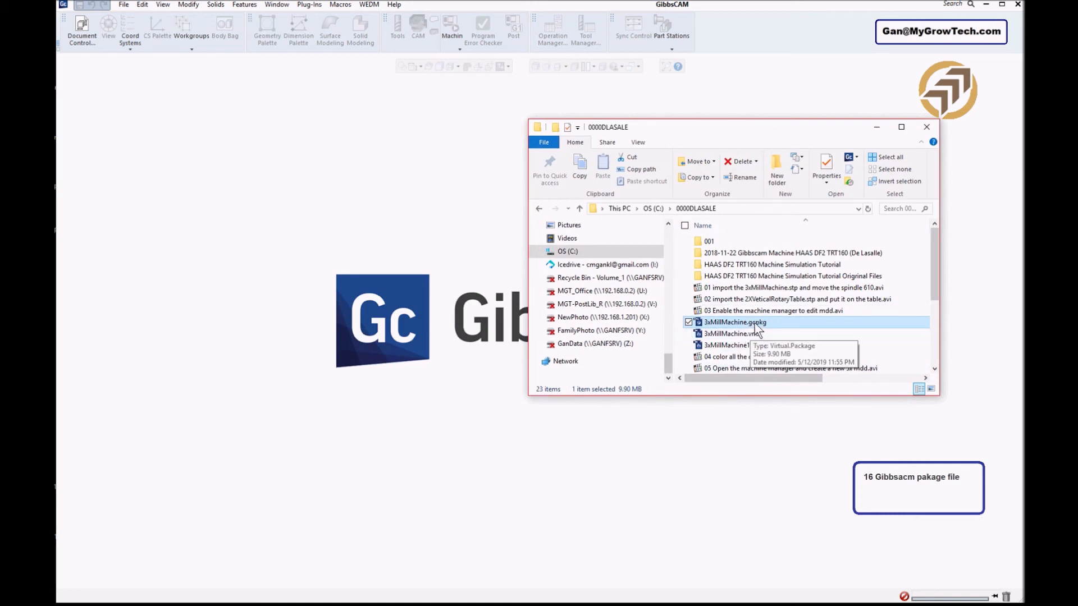
click(449, 220)
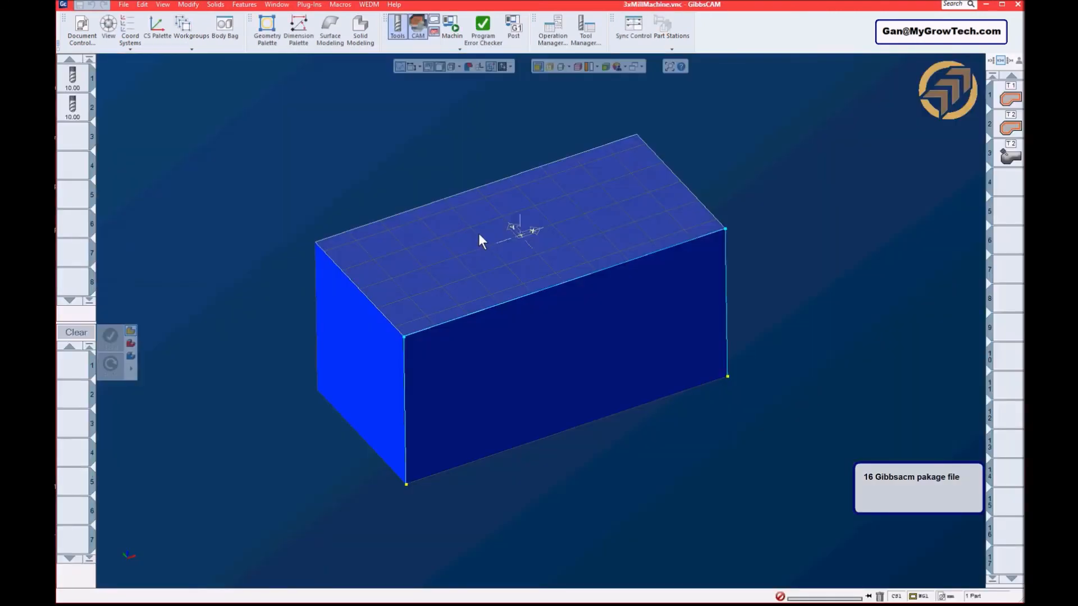
scroll(478, 234, down, 2)
scroll(483, 237, up, 3)
scroll(513, 206, up, 1)
scroll(513, 205, down, 3)
middle_click(656, 219)
middle_drag(656, 219, 672, 216)
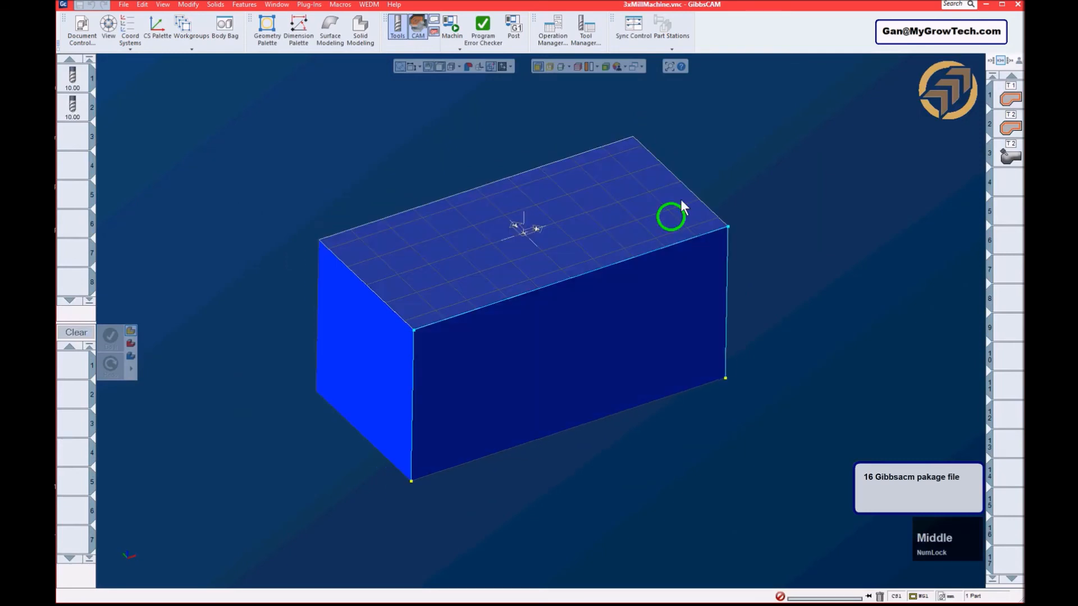